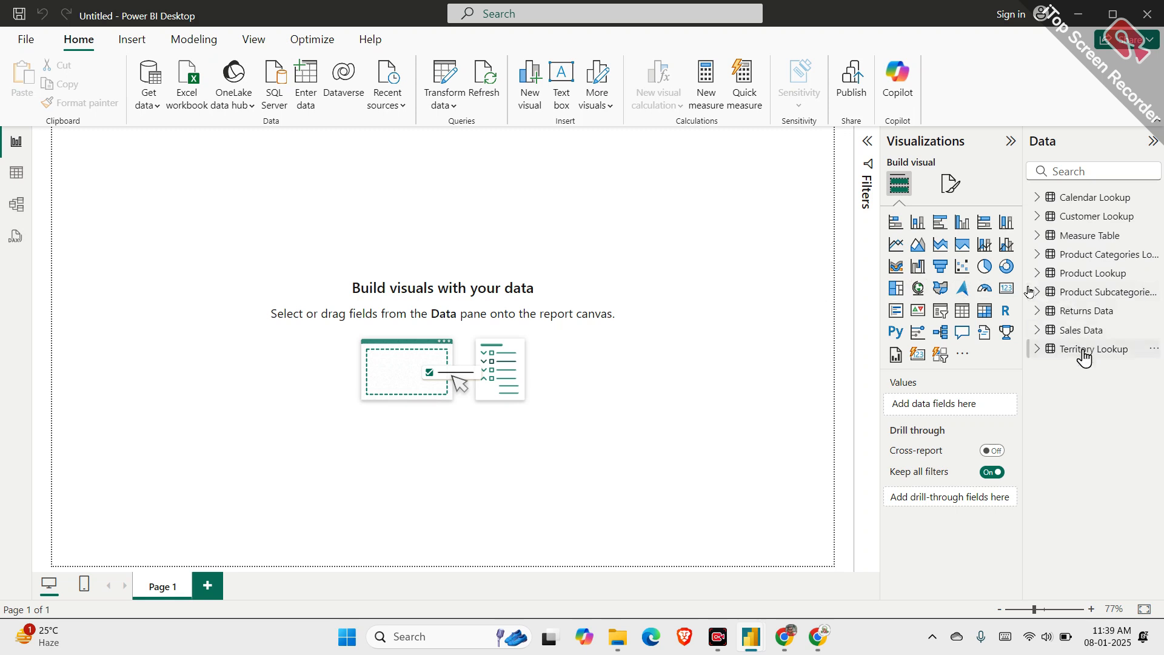
# Select the Measure Table and switch to the other open Power BI report, named first
pyautogui.click(1055, 240)
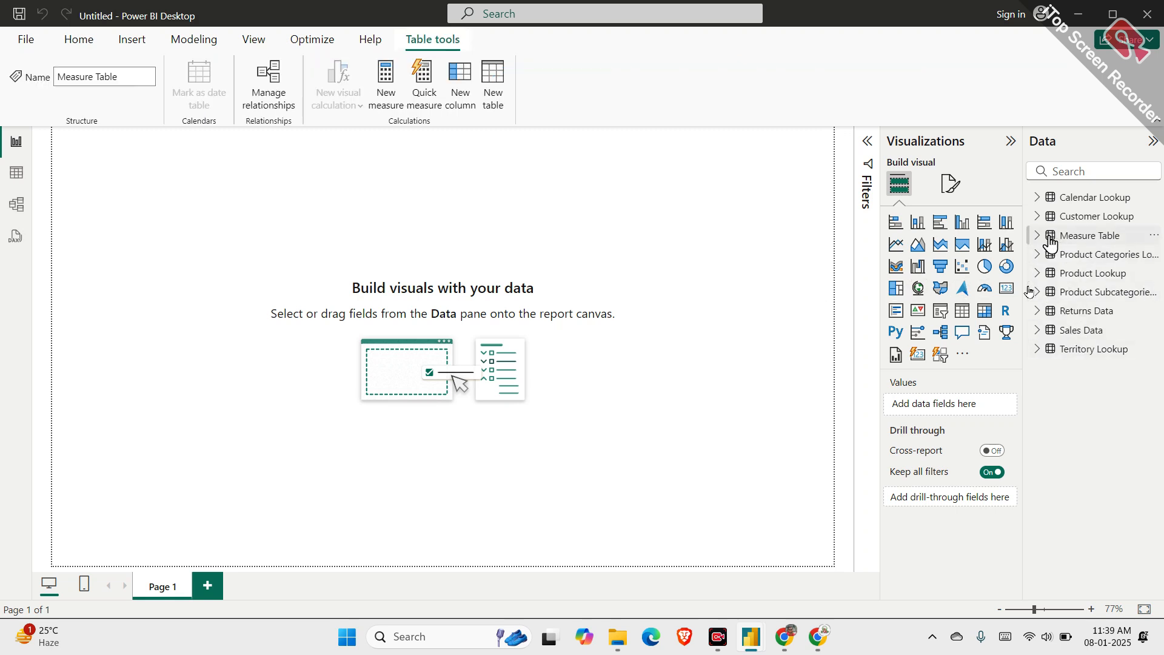
pyautogui.click(1039, 236)
pyautogui.click(1038, 236)
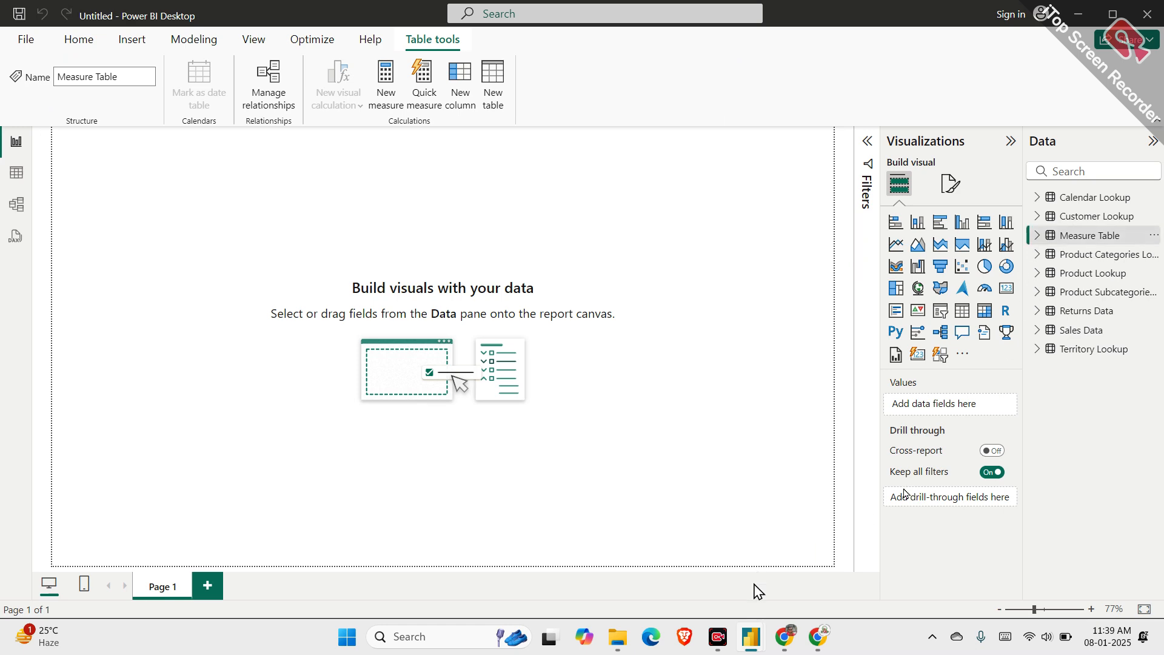
pyautogui.moveTo(820, 639)
pyautogui.moveTo(751, 637)
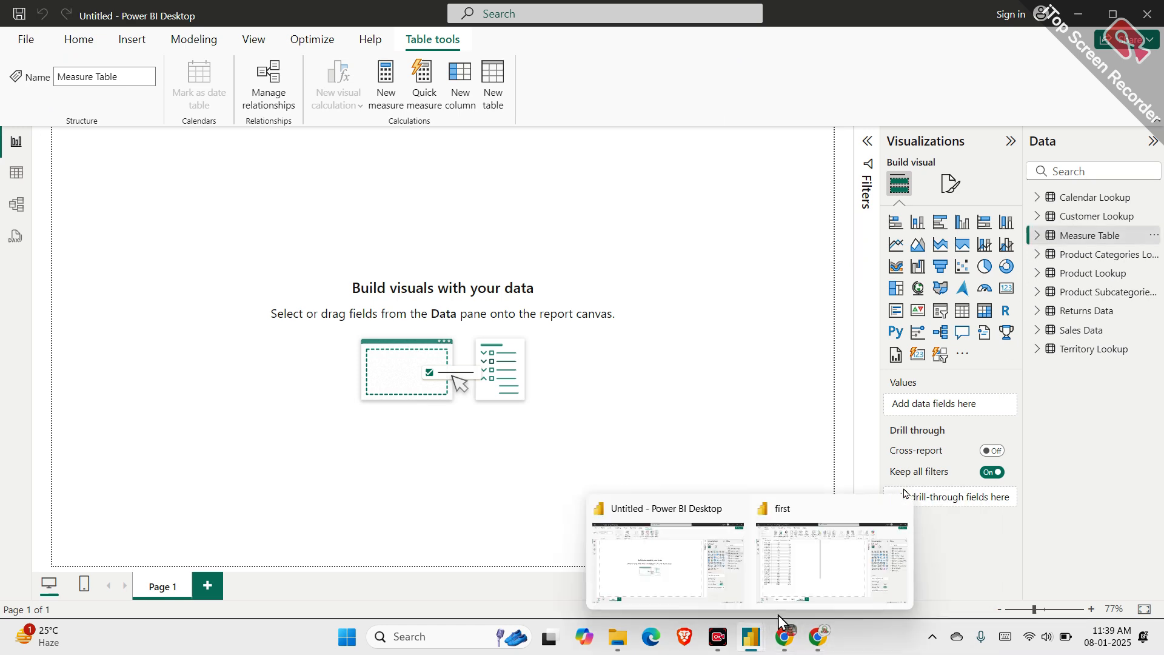
pyautogui.click(838, 573)
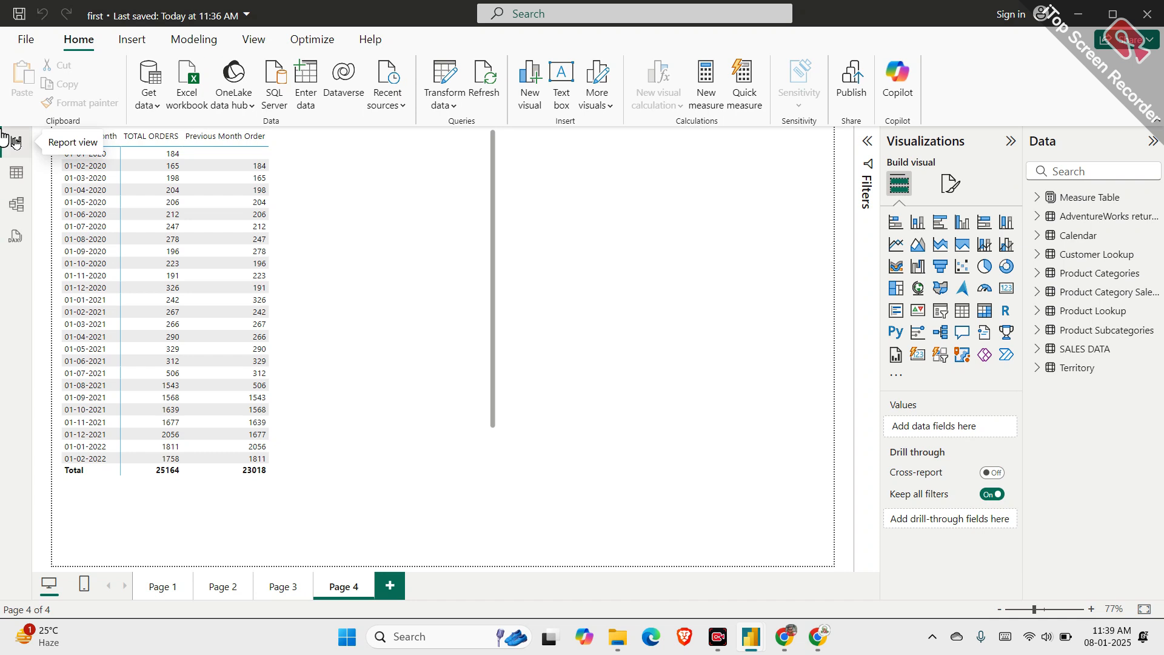
# Copy the full DAX definition of the TOTAL ORDERS measure from the Measure Table
pyautogui.click(1036, 198)
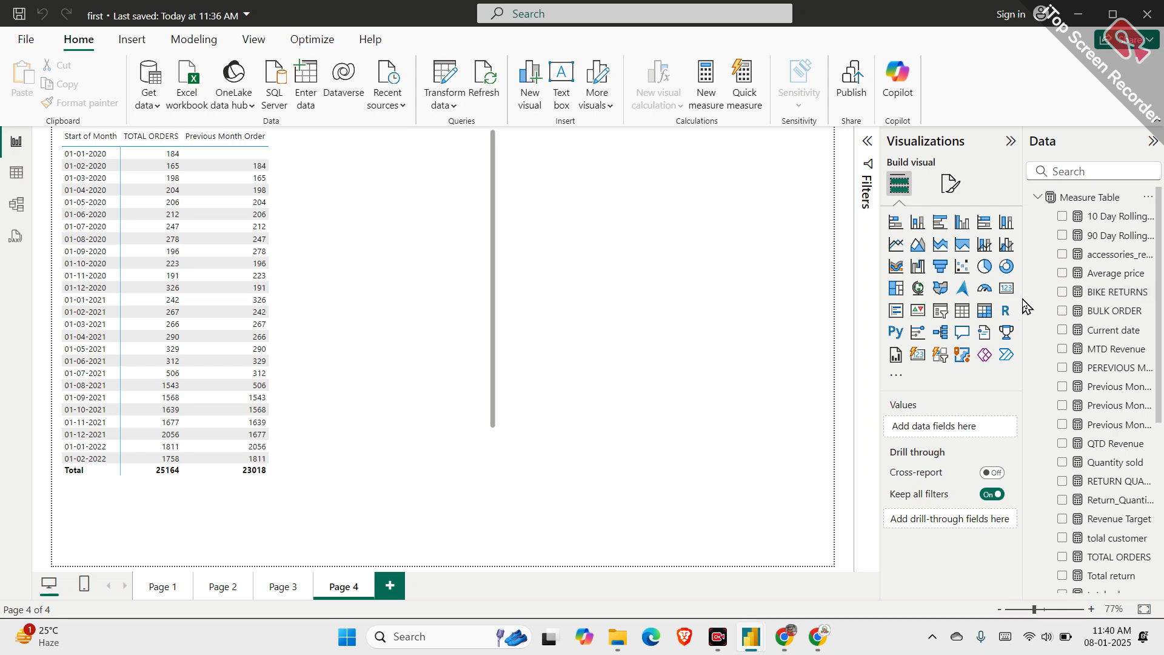
pyautogui.moveTo(1020, 299); pyautogui.dragTo(967, 303)
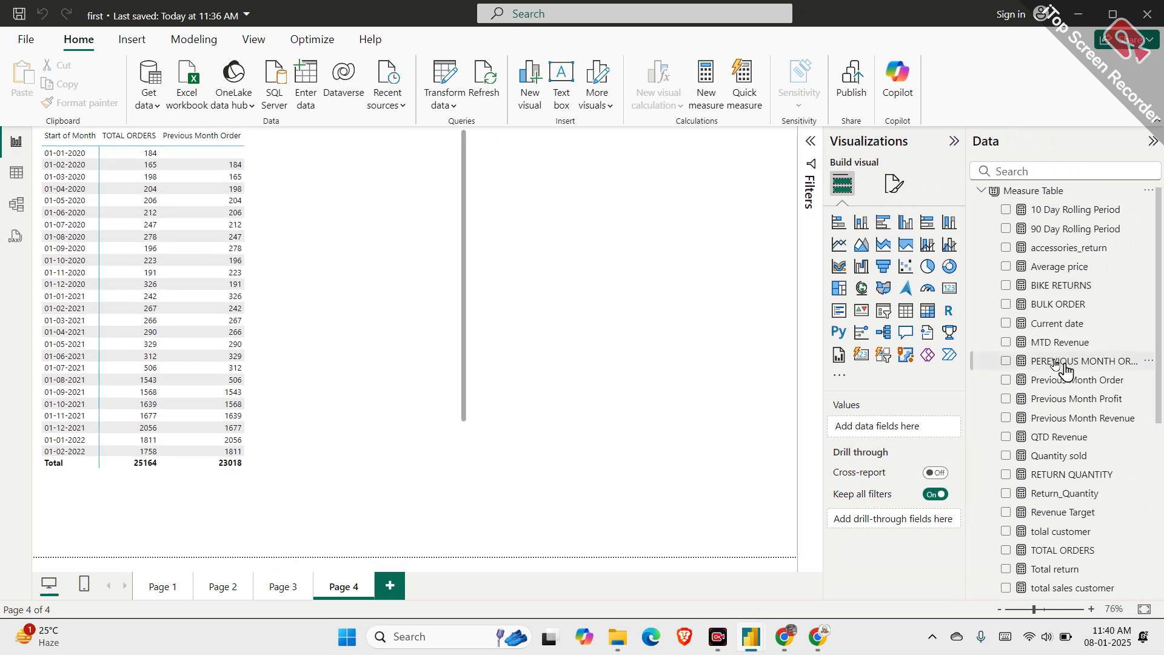
pyautogui.scroll(-5, 1058, 364)
pyautogui.scroll(2, 1058, 364)
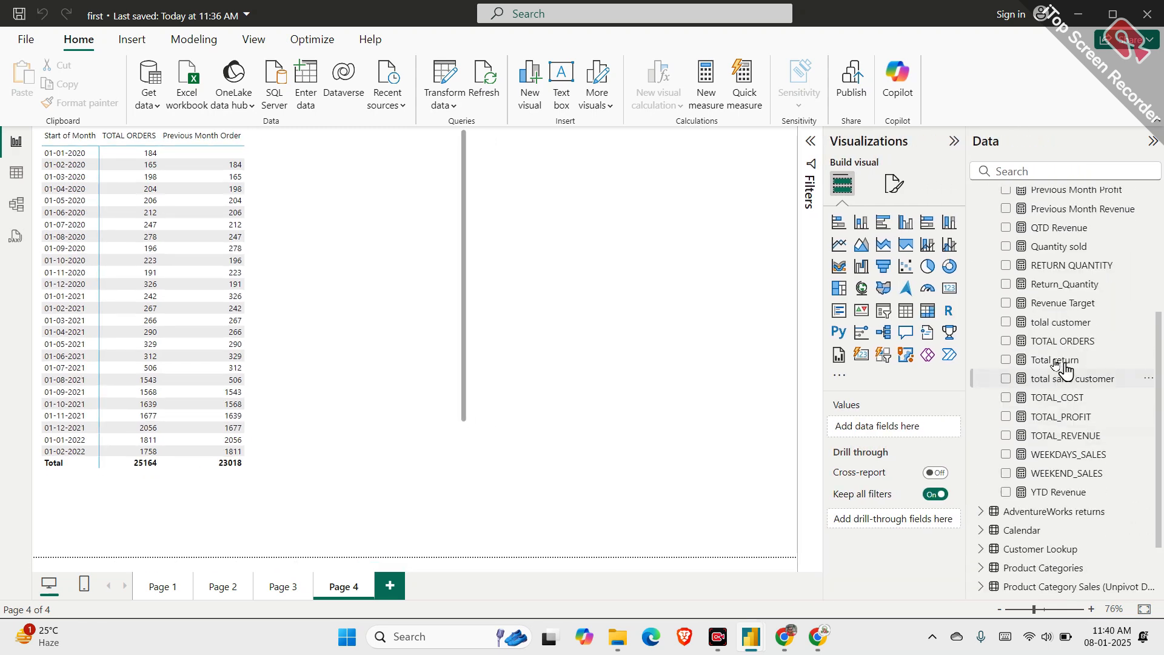
pyautogui.click(1067, 348)
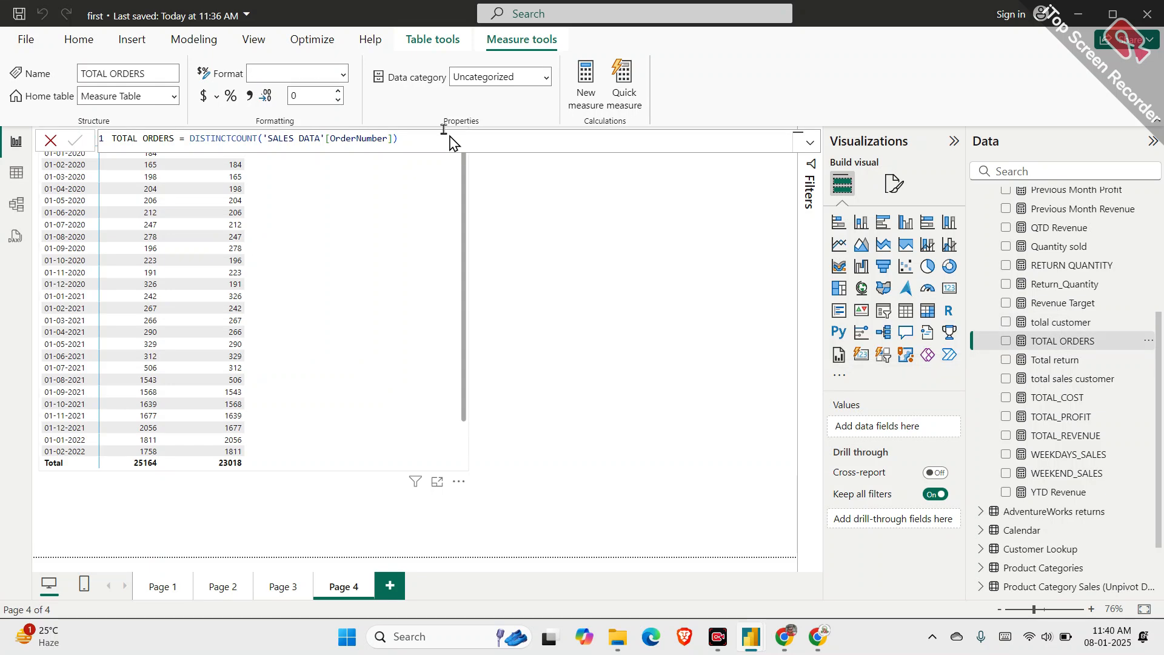
pyautogui.moveTo(429, 138); pyautogui.dragTo(84, 139)
pyautogui.hotkey('ctrl', 'c')
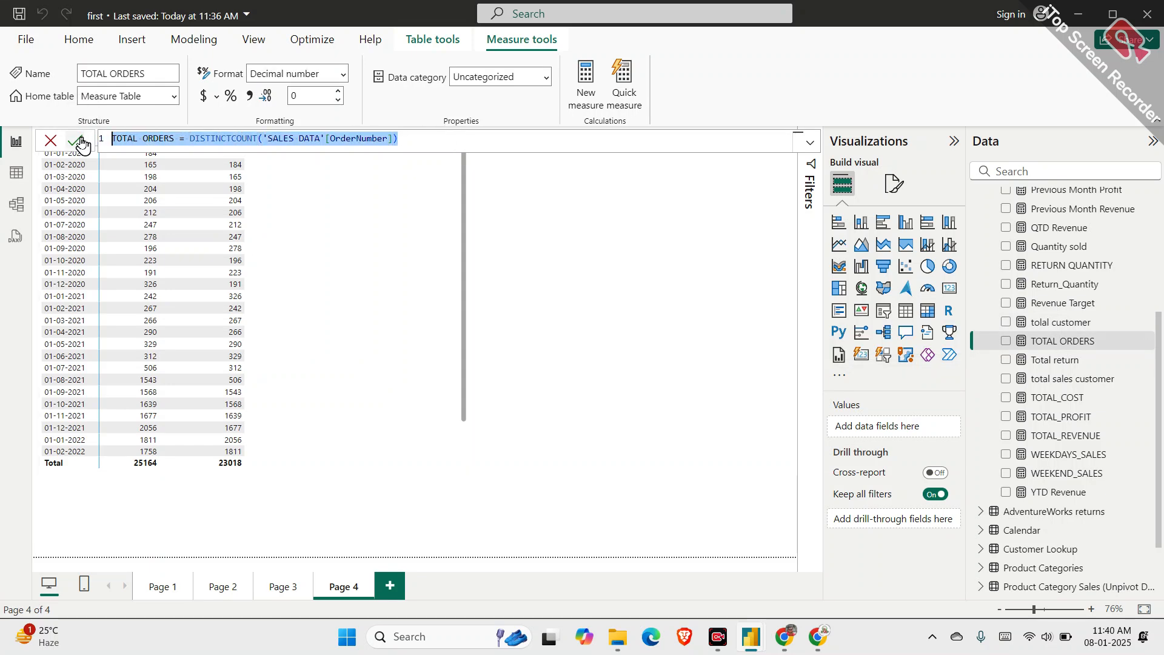
# Switch back to the untitled report and create a measure in the Measure Table from the copied TOTAL ORDERS formula
pyautogui.moveTo(755, 636)
pyautogui.click(698, 551)
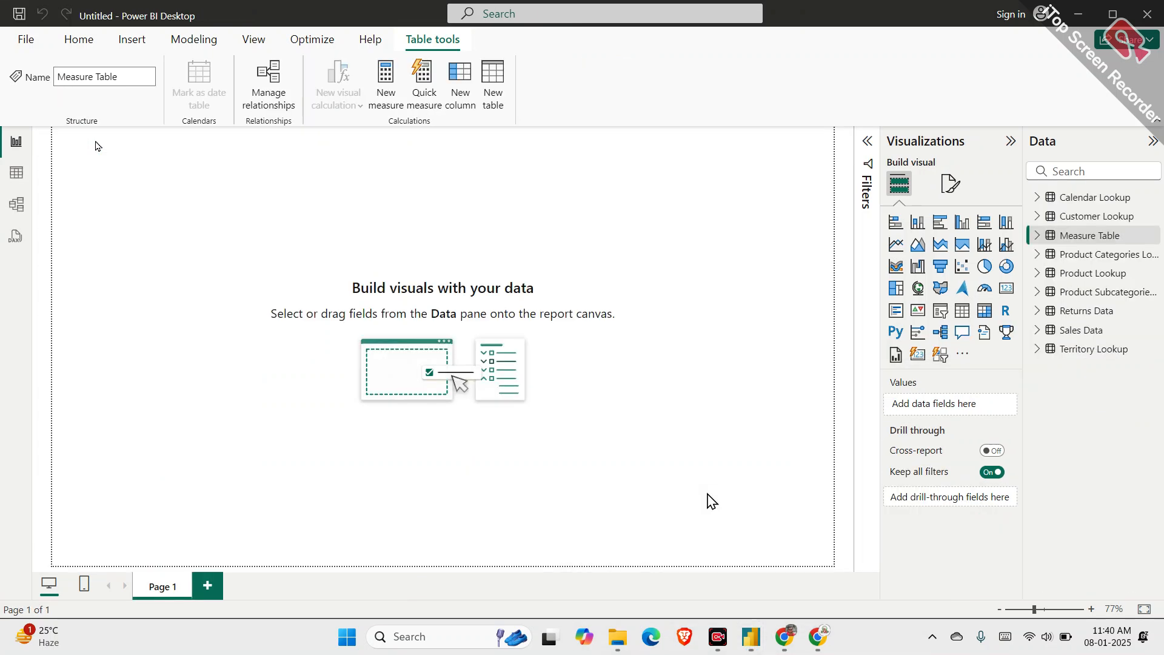
pyautogui.rightClick(1067, 237)
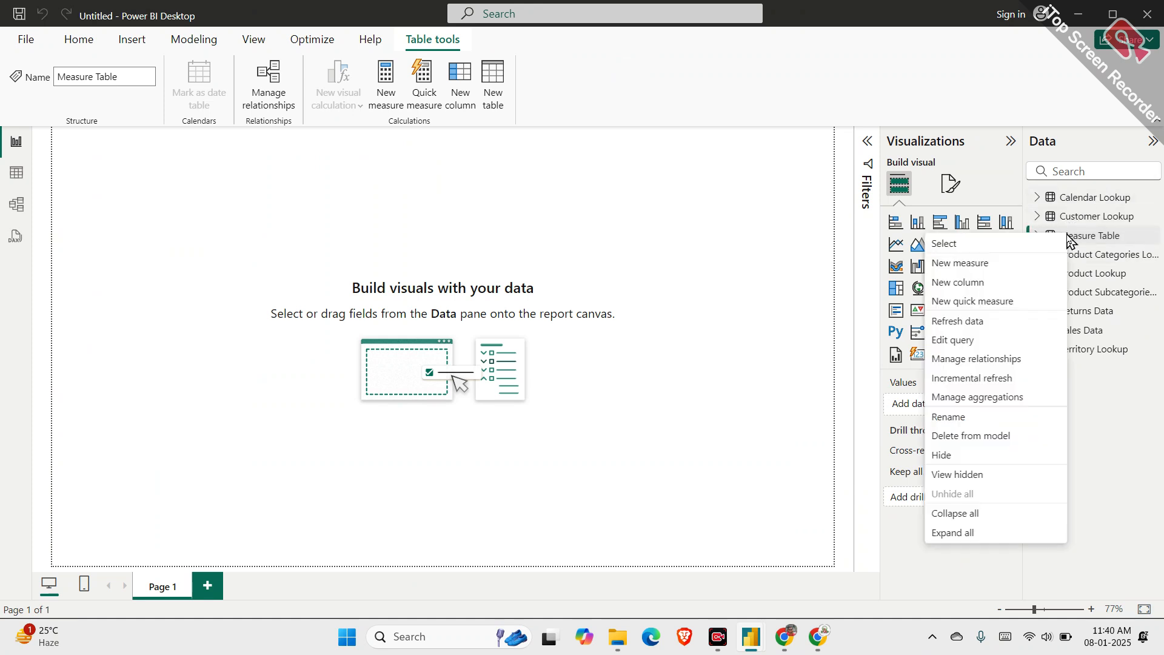
pyautogui.click(1012, 267)
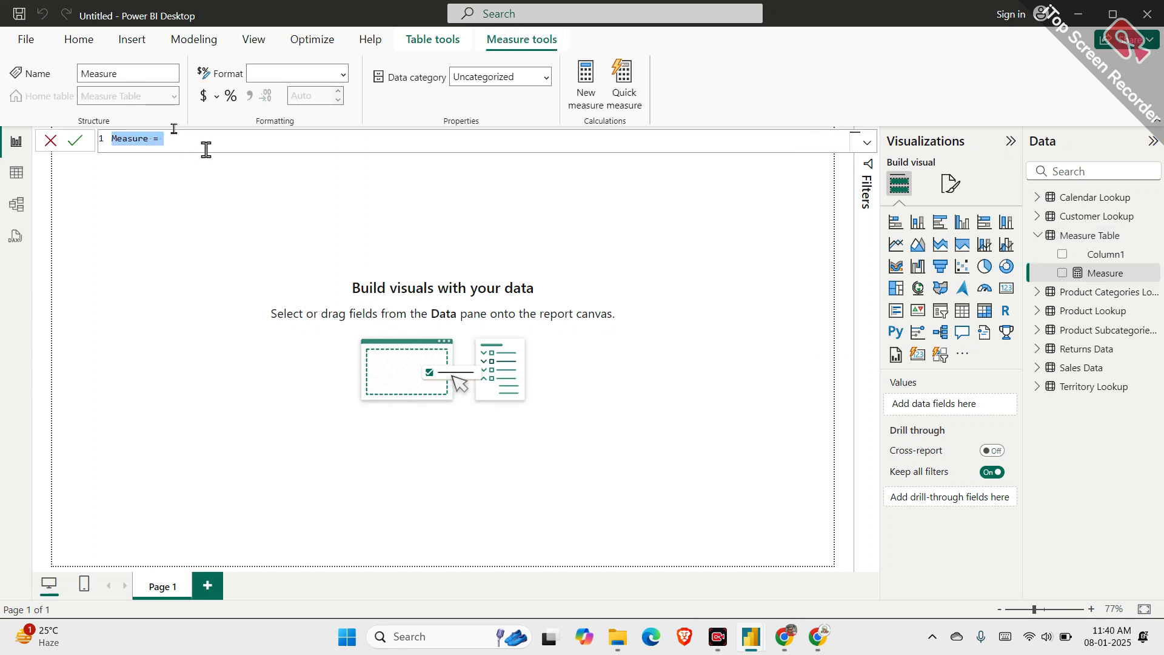
pyautogui.hotkey('ctrl', 'v')
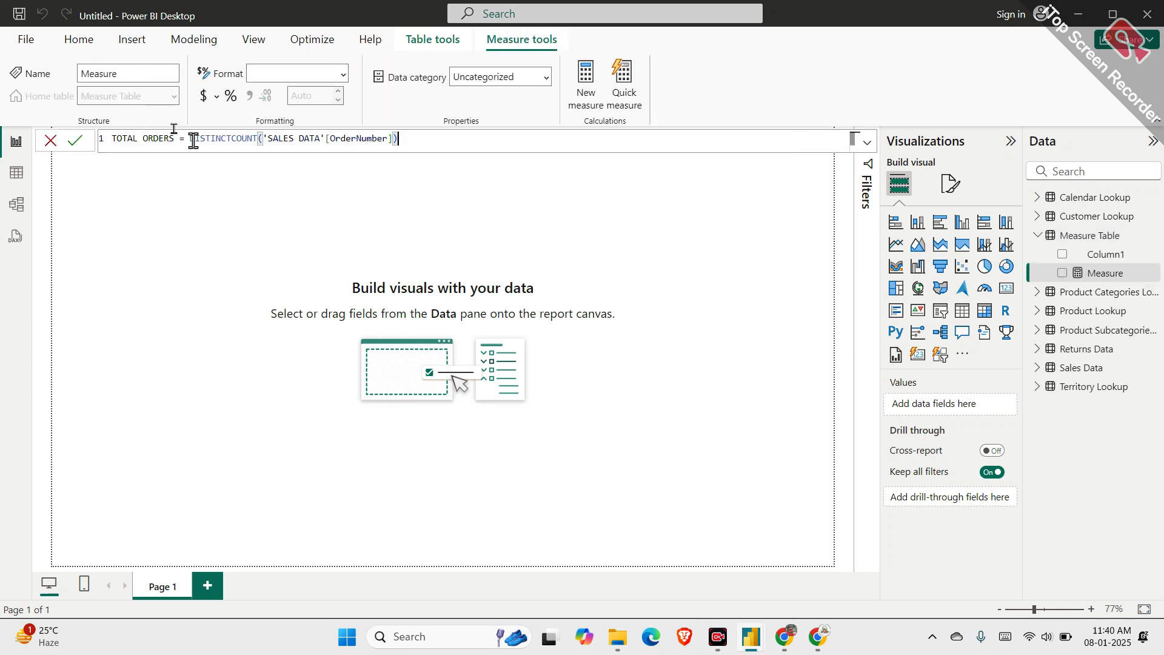
# Break the TOTAL ORDERS formula so DISTINCTCOUNT('SALES DATA'[OrderNumber]) starts on its own line, and commit the measure
pyautogui.doubleClick(194, 140)
pyautogui.press('Left')
pyautogui.hotkey('shift', 'Return')
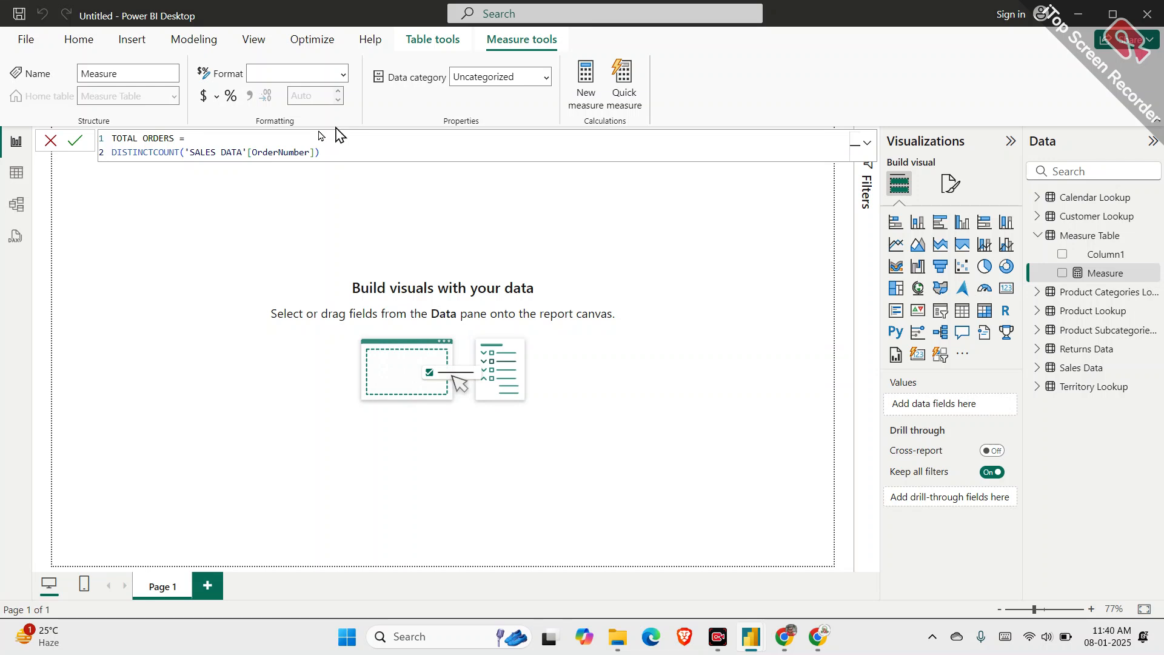
pyautogui.click(392, 146)
pyautogui.press('Return')
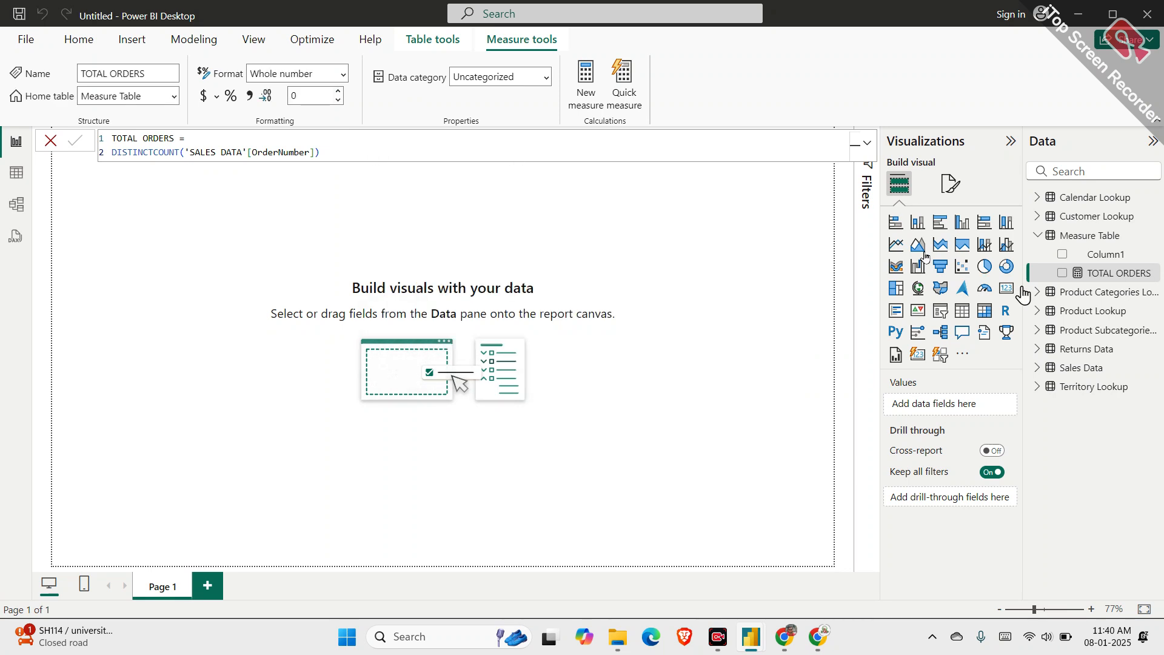
# Delete Column1 from the Measure Table and deselect the measure
pyautogui.click(1152, 262)
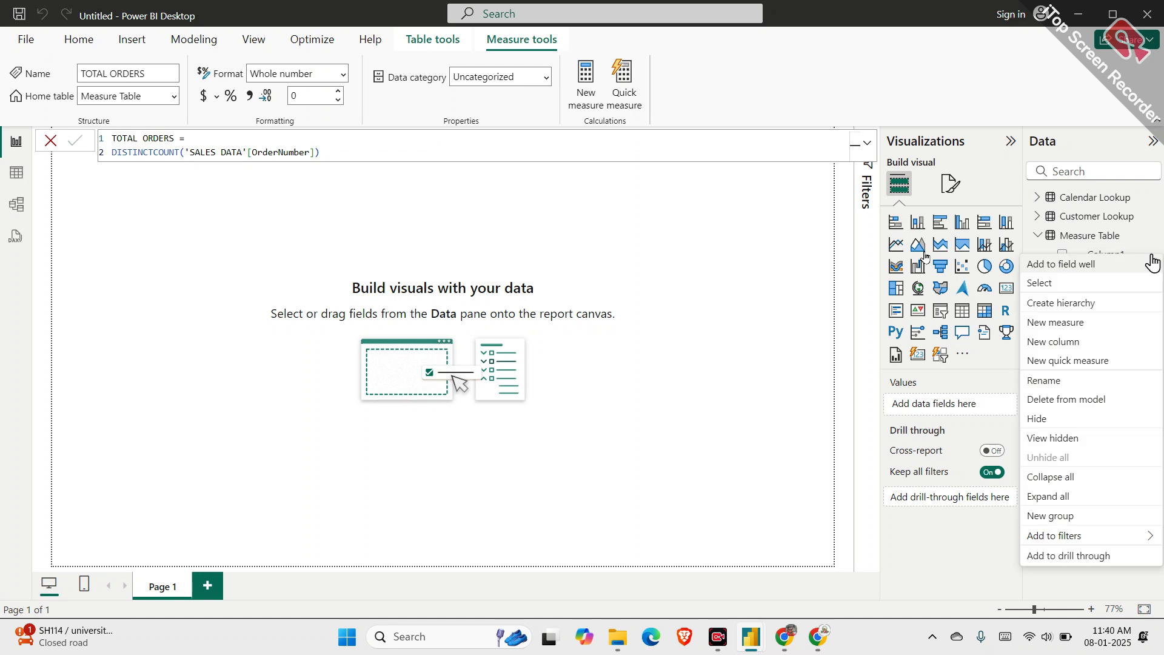
pyautogui.click(1065, 398)
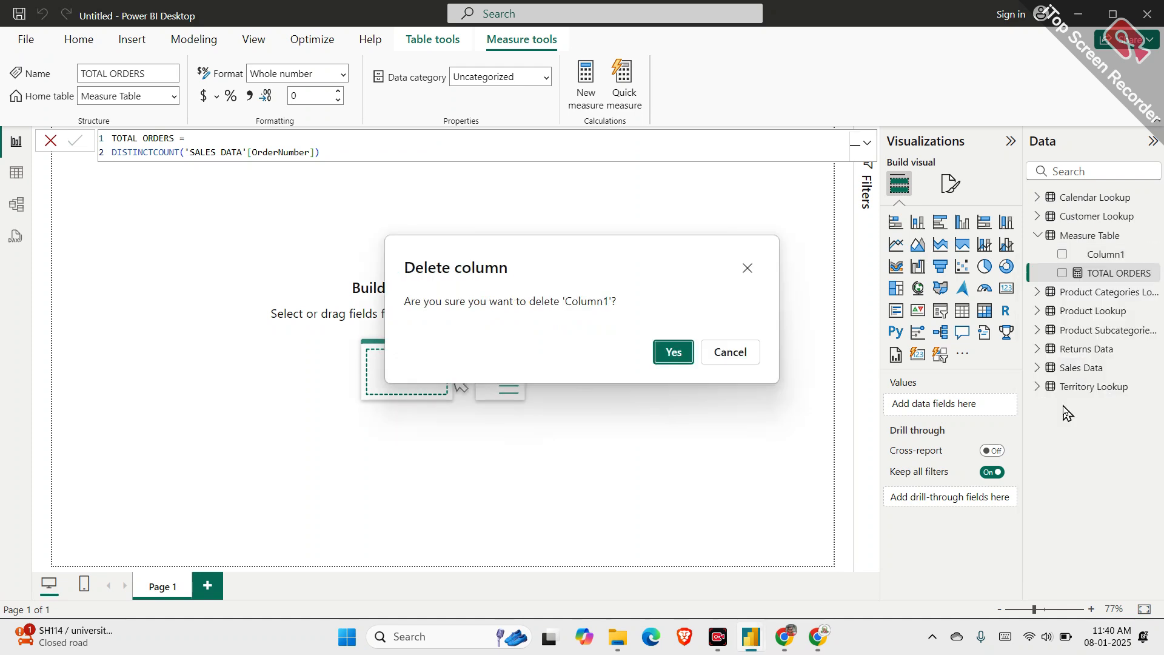
pyautogui.click(672, 351)
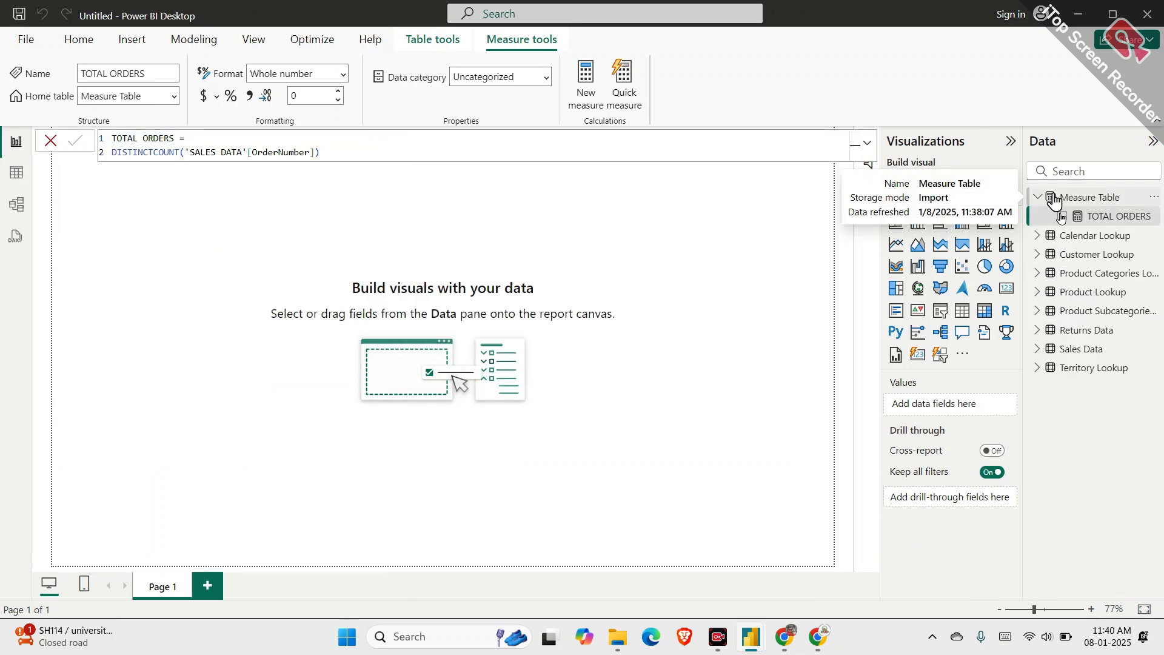
pyautogui.click(406, 215)
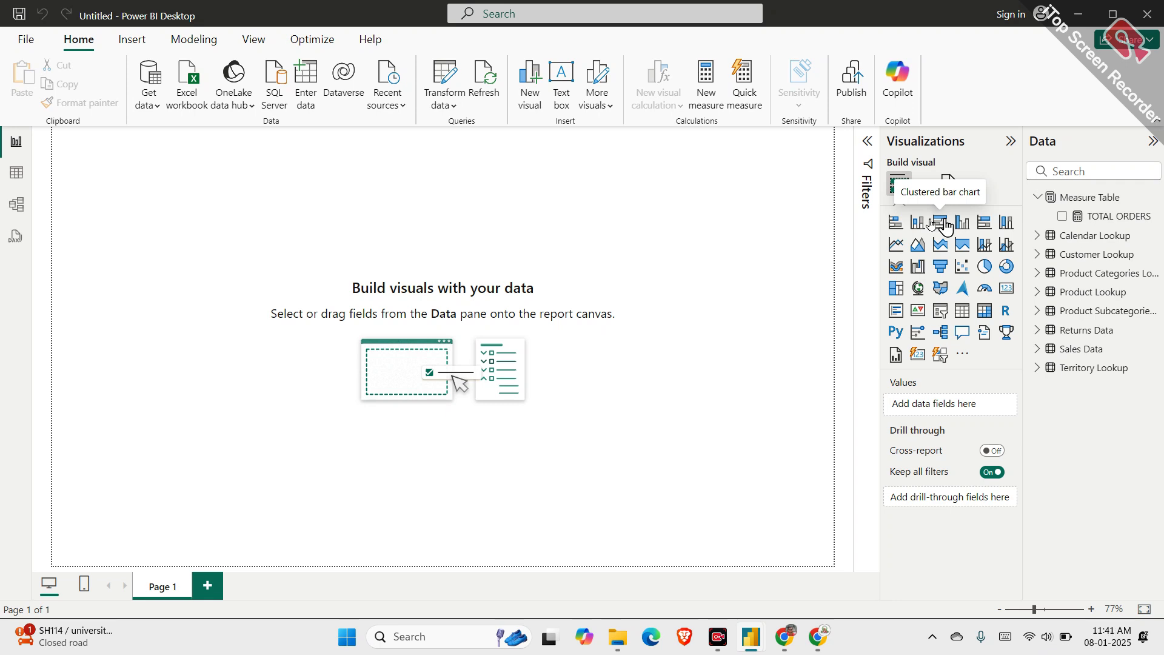
# Insert a clustered bar chart and place it right of the middle of the report page
pyautogui.click(944, 226)
pyautogui.moveTo(124, 230); pyautogui.dragTo(543, 327)
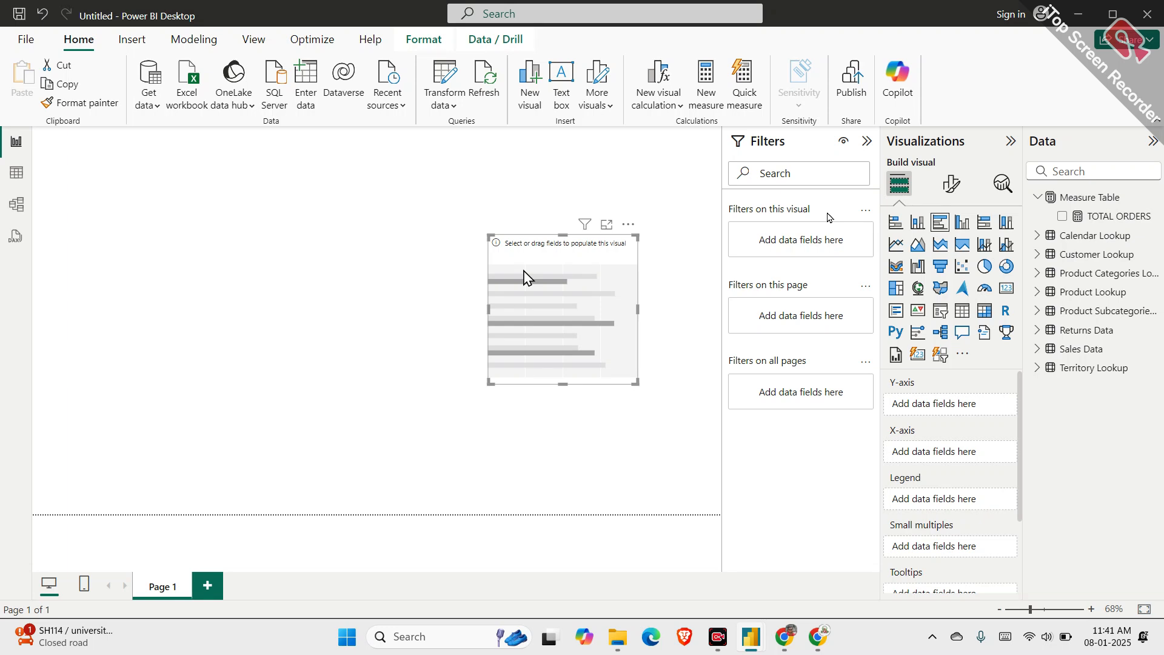
pyautogui.moveTo(539, 275); pyautogui.dragTo(499, 267)
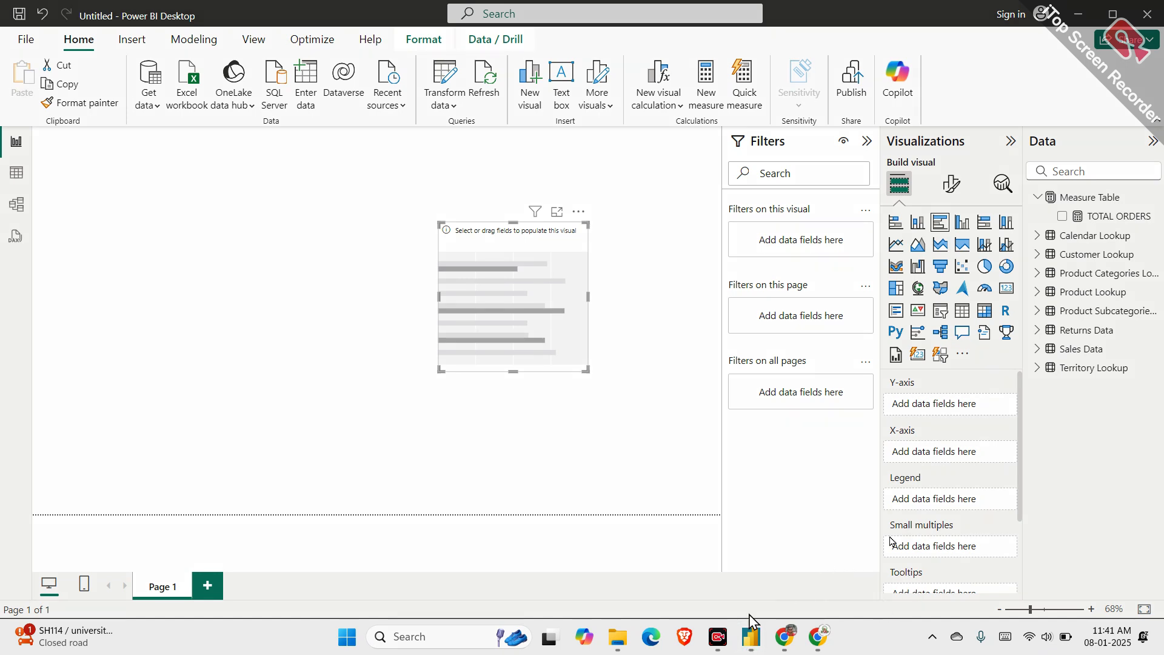
pyautogui.moveTo(383, 413)
pyautogui.mouseDown()
pyautogui.moveTo(547, 410)
pyautogui.moveTo(539, 437)
pyautogui.mouseUp()
pyautogui.moveTo(398, 469)
pyautogui.mouseDown()
pyautogui.moveTo(509, 473)
pyautogui.moveTo(512, 489)
pyautogui.mouseUp()
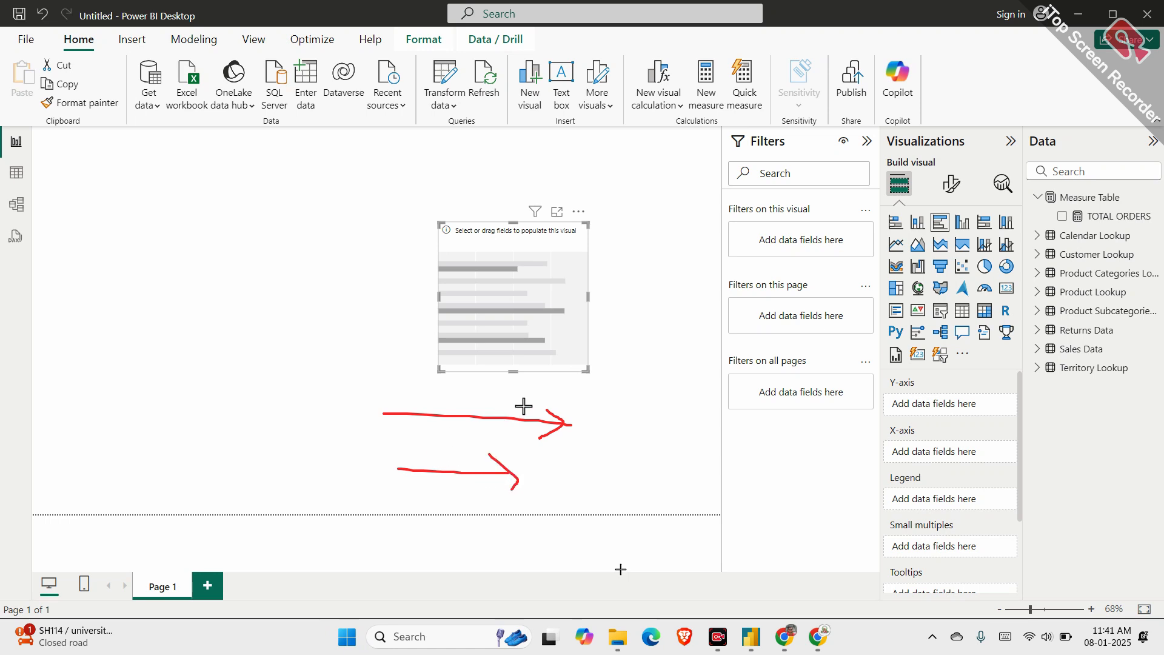
pyautogui.click(883, 609)
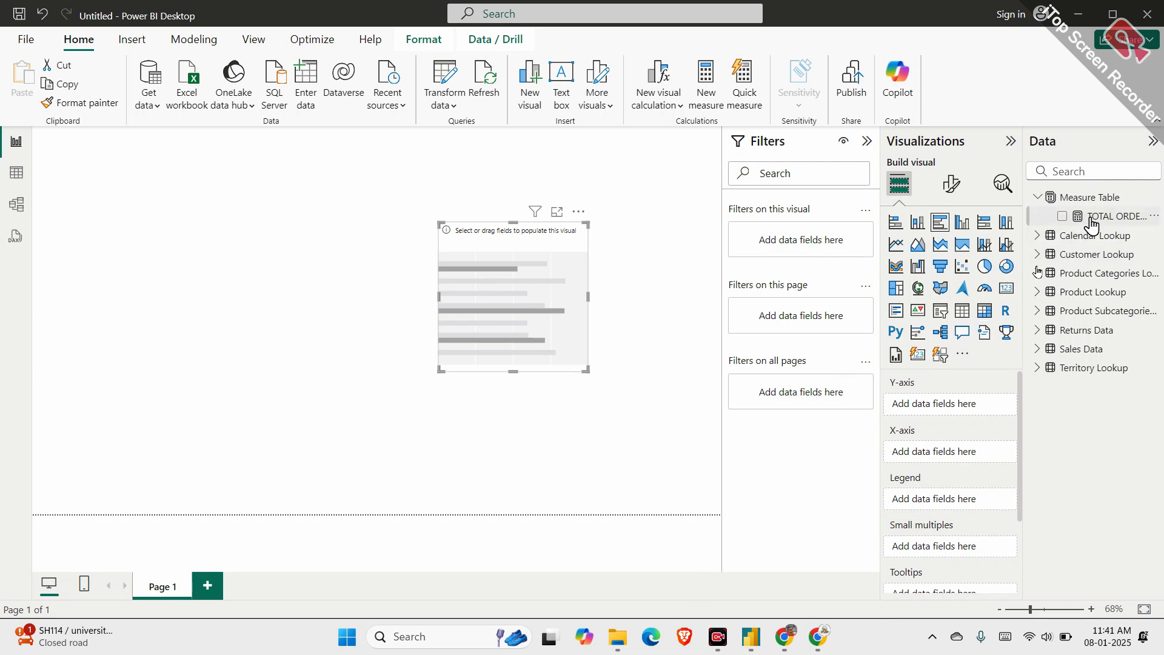
# Assign TOTAL ORDERS to the bar chart's X-axis and CategoryName from the product categories lookup table to its Y-axis
pyautogui.moveTo(1091, 224); pyautogui.dragTo(949, 460)
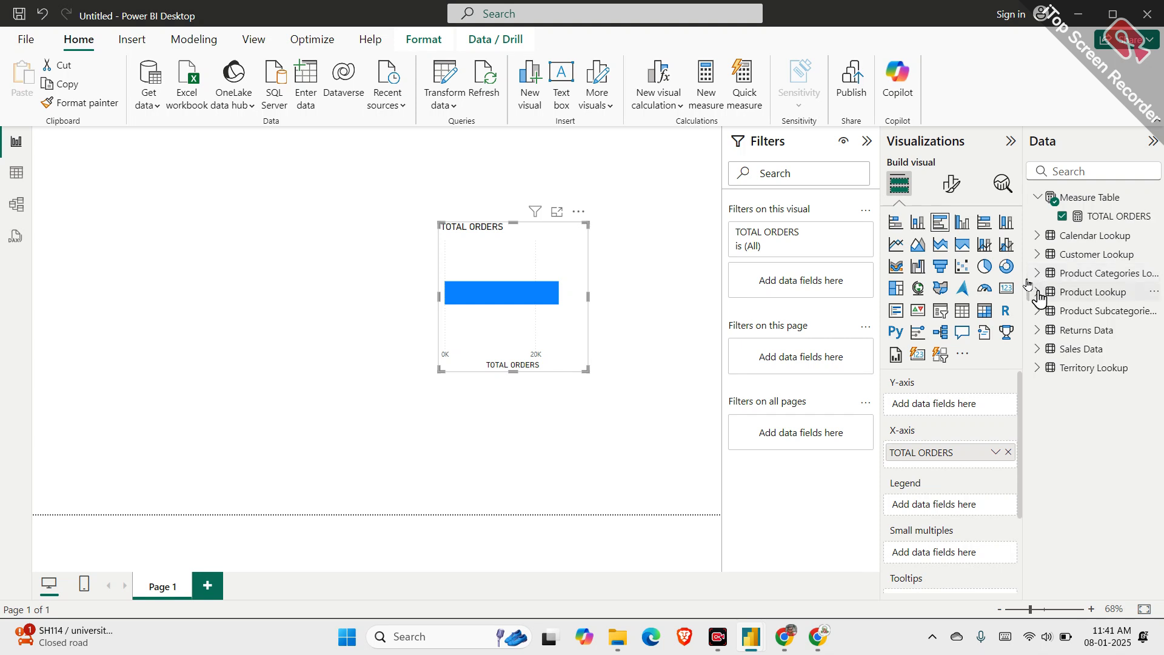
pyautogui.click(1041, 293)
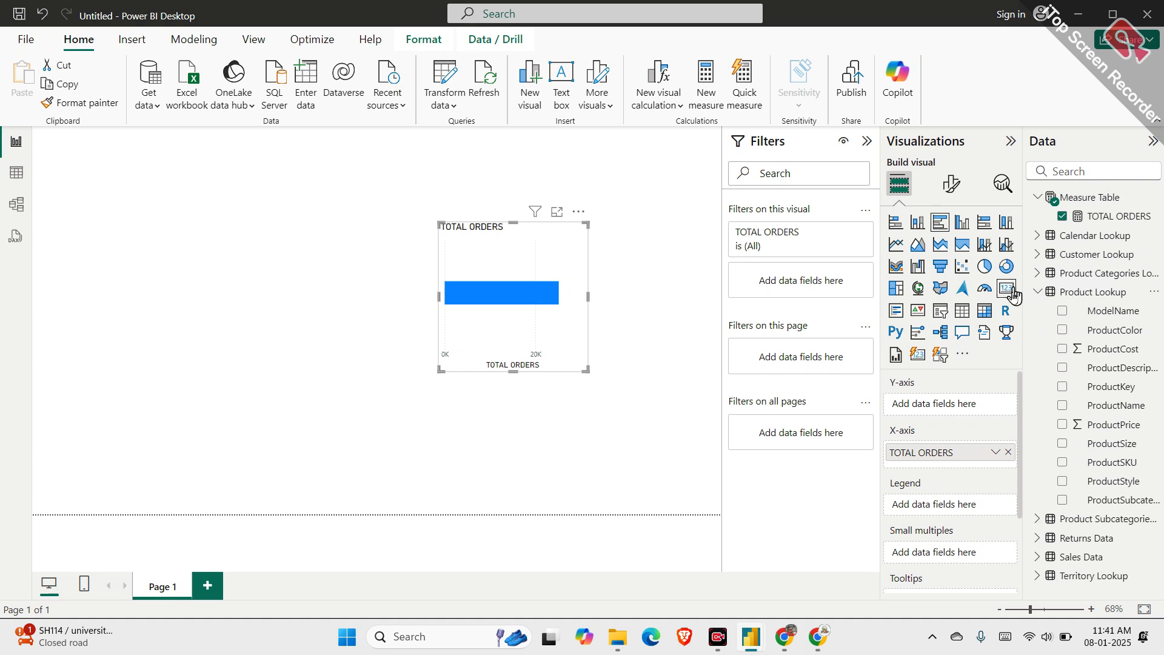
pyautogui.click(1038, 292)
pyautogui.click(1038, 272)
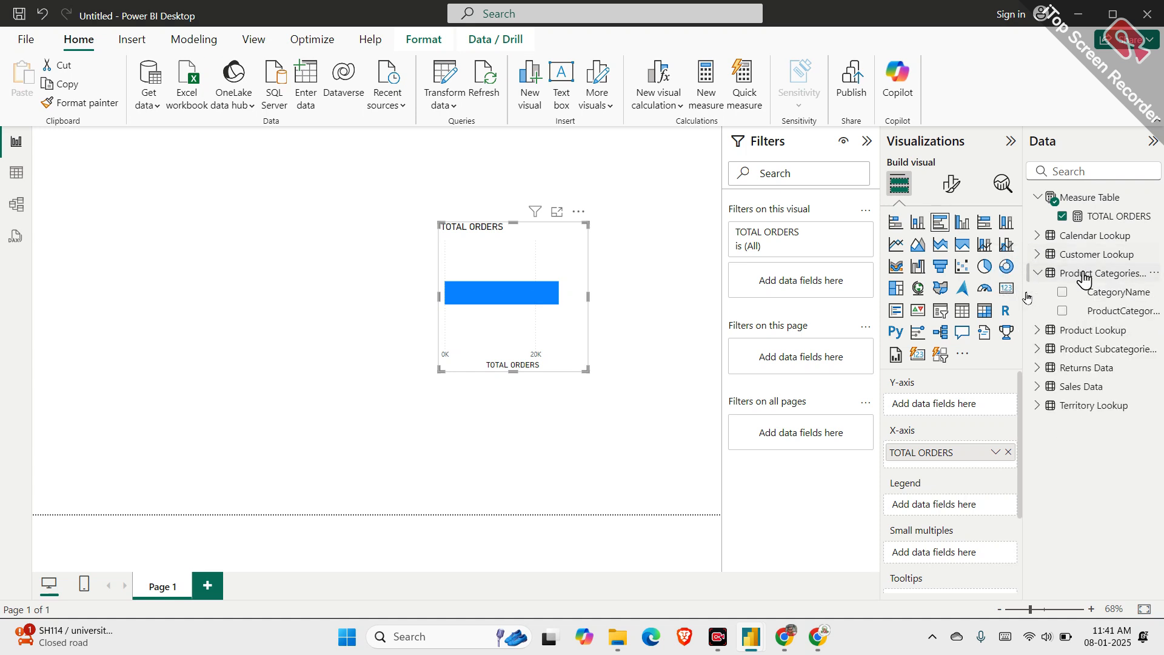
pyautogui.moveTo(1094, 293); pyautogui.dragTo(958, 402)
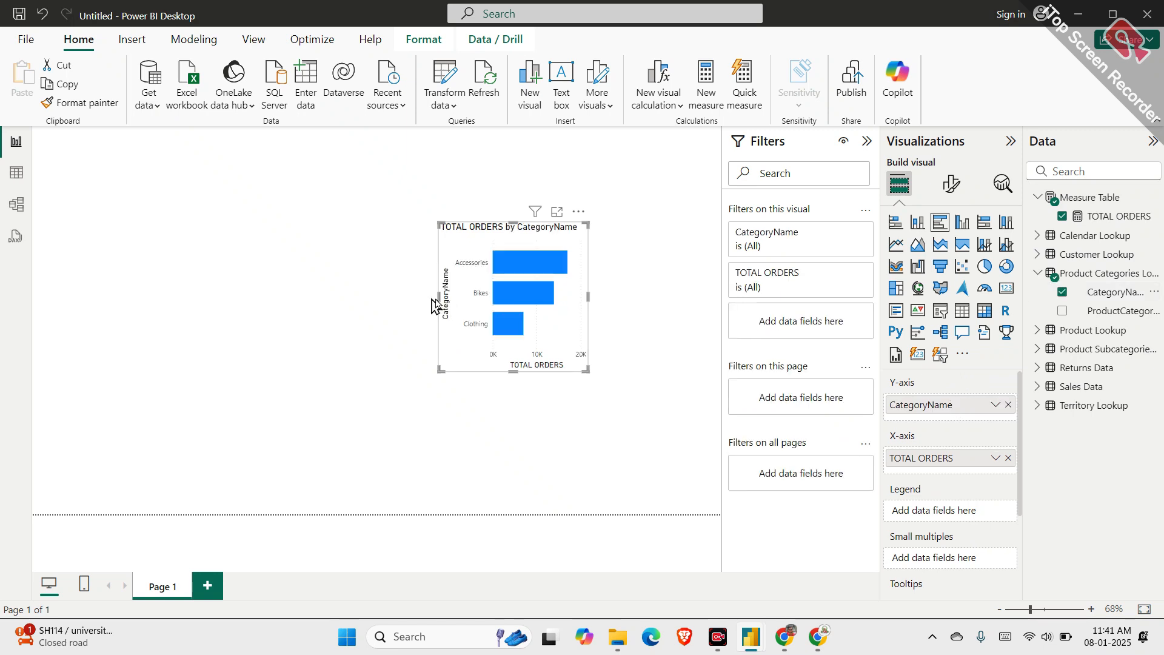
# Widen the bar chart and move it to the lower-right corner of the report page
pyautogui.moveTo(434, 305); pyautogui.dragTo(377, 306)
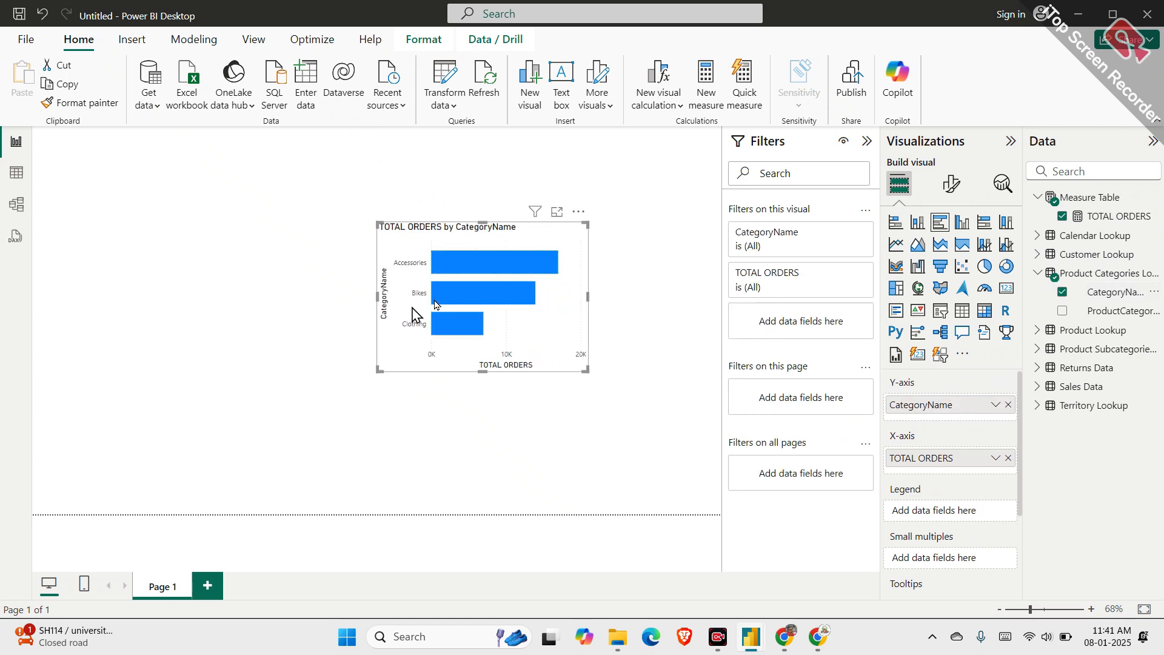
pyautogui.moveTo(549, 315); pyautogui.dragTo(704, 457)
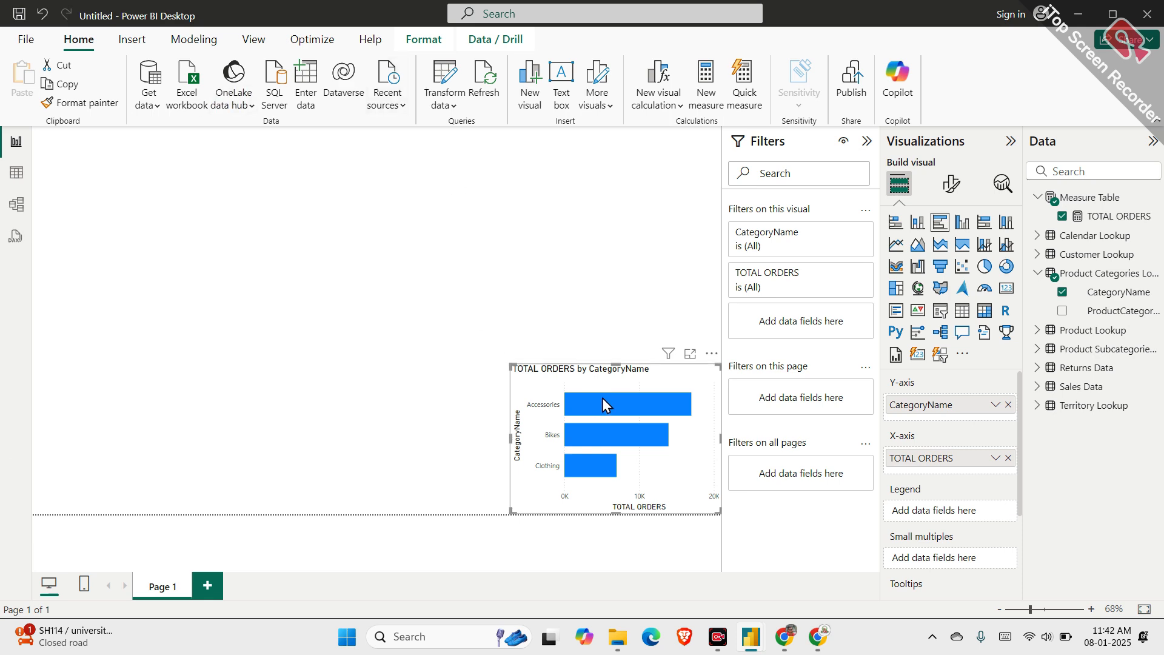
# Set the color of all the chart's bars to the near-black shade from the theme colors
pyautogui.click(947, 193)
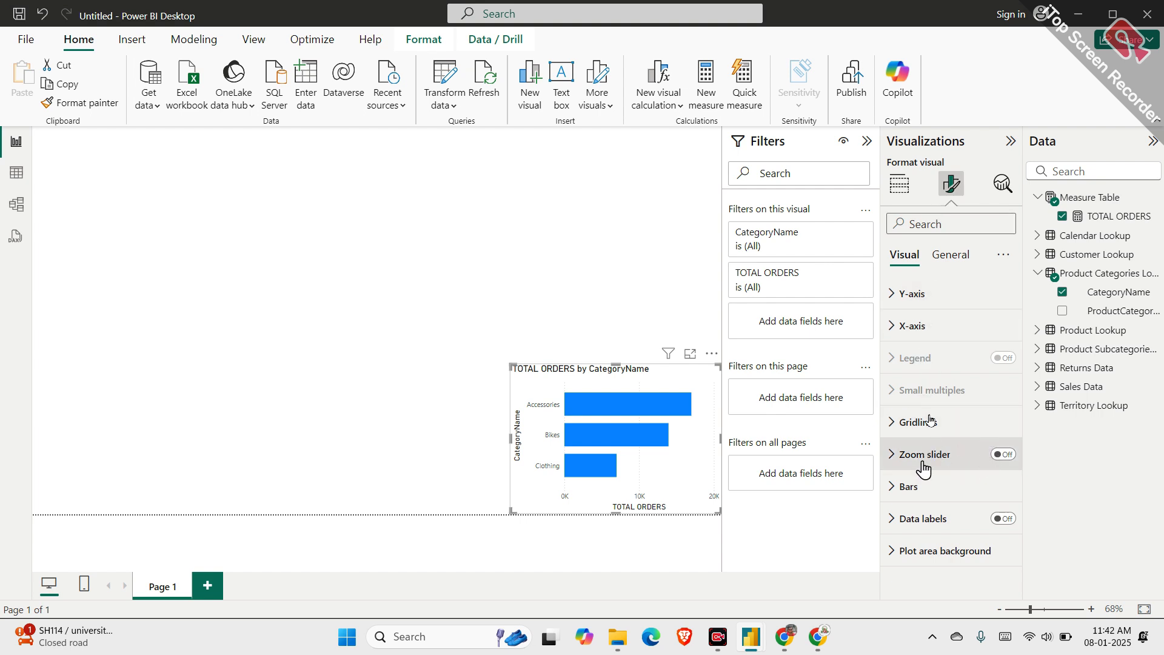
pyautogui.click(908, 486)
pyautogui.scroll(-2, 913, 464)
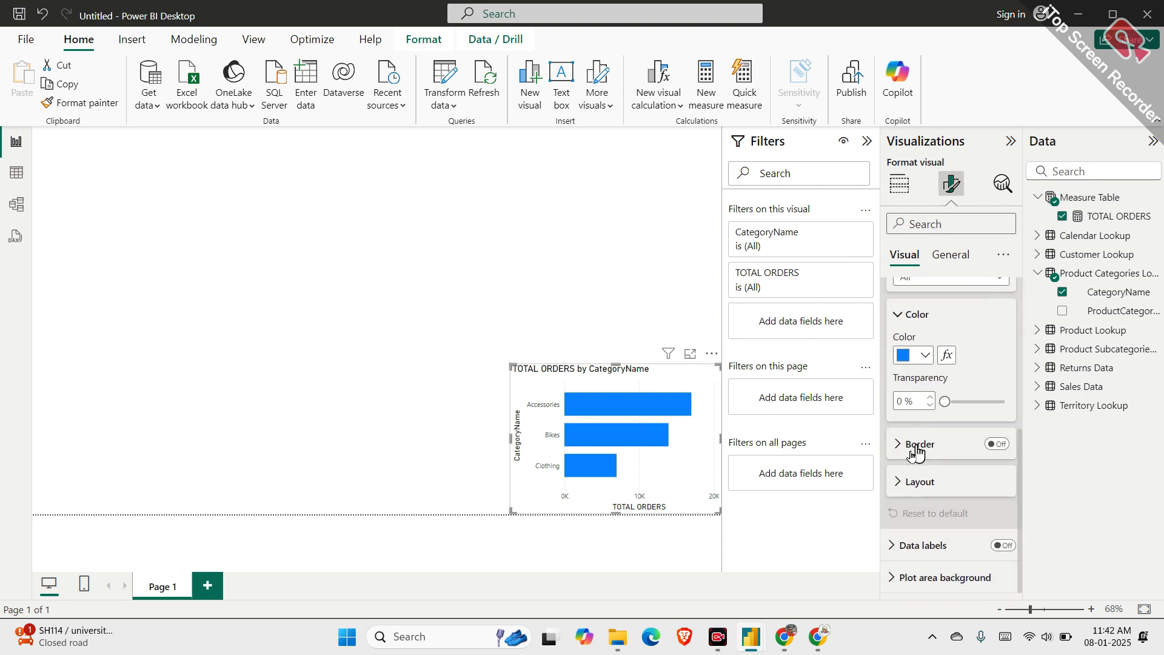
pyautogui.click(923, 355)
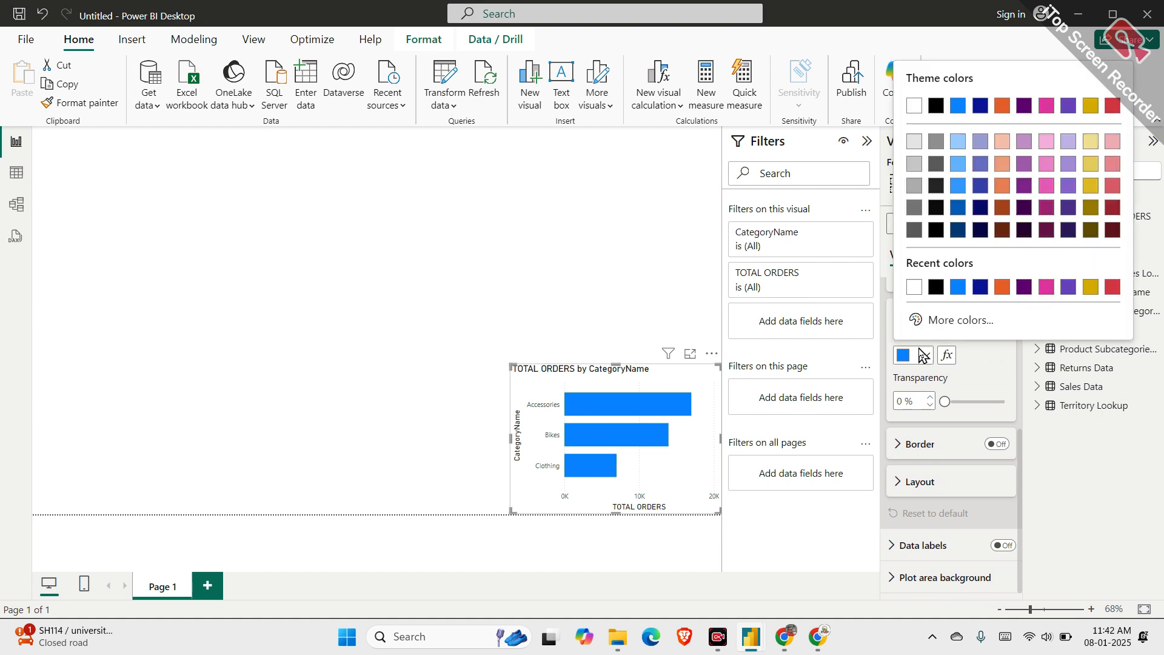
pyautogui.click(936, 186)
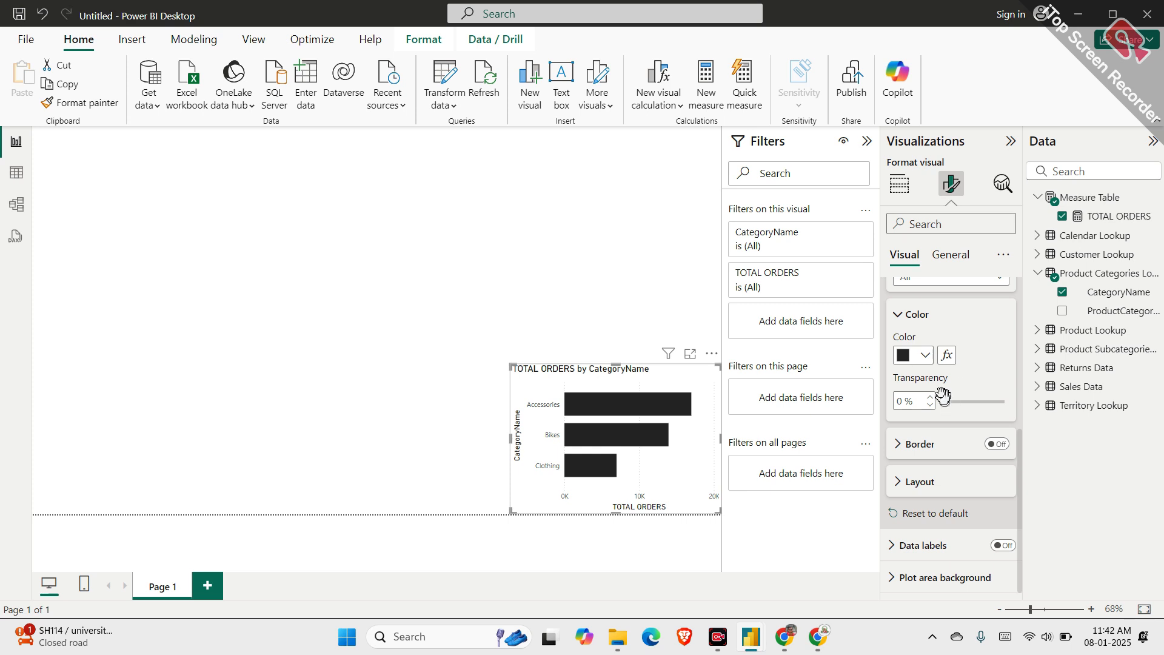
# Change the bar chart's title text to "Orders by Category"
pyautogui.scroll(5, 940, 448)
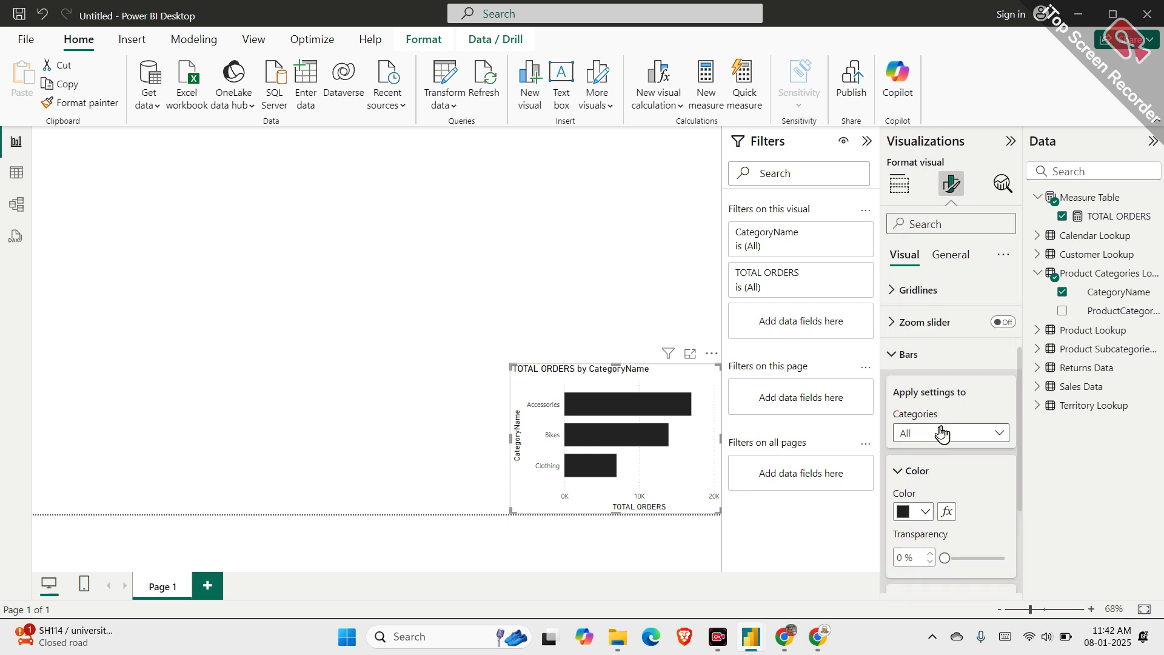
pyautogui.click(946, 255)
pyautogui.click(951, 326)
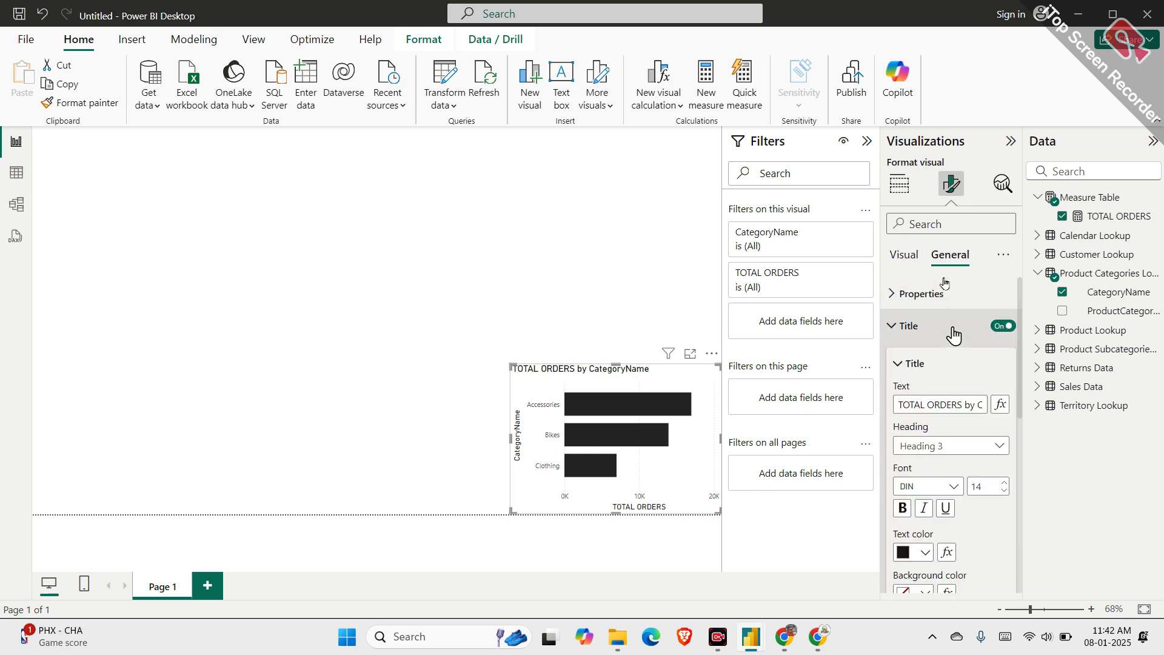
pyautogui.moveTo(899, 404); pyautogui.dragTo(1021, 411)
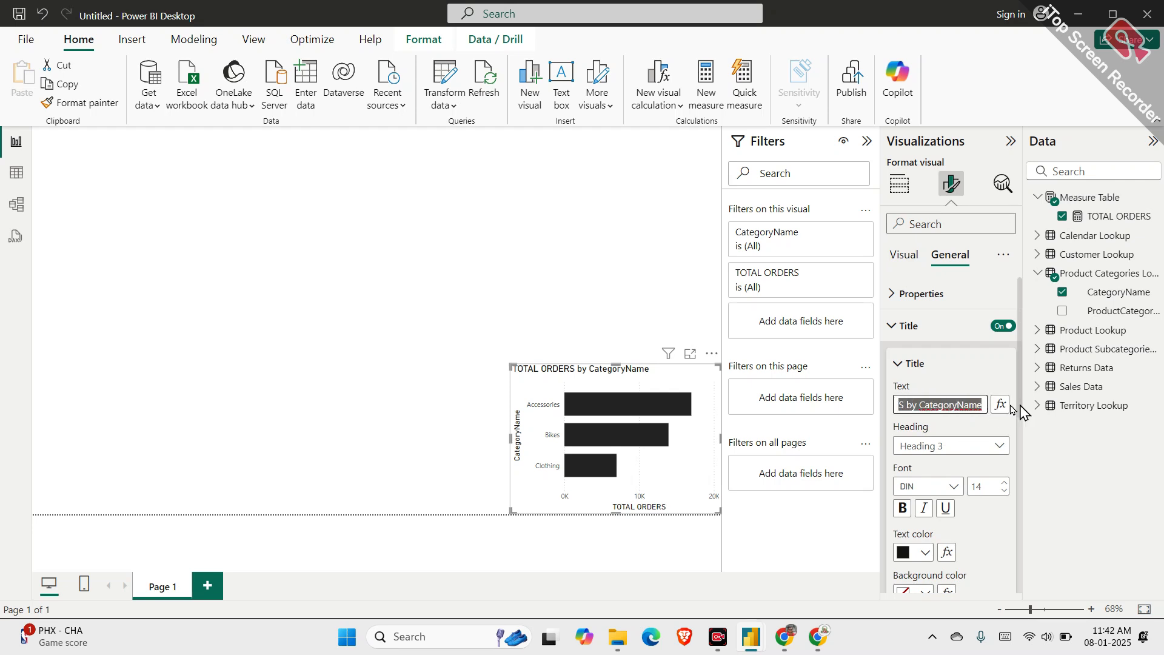
pyautogui.press('BackSpace')
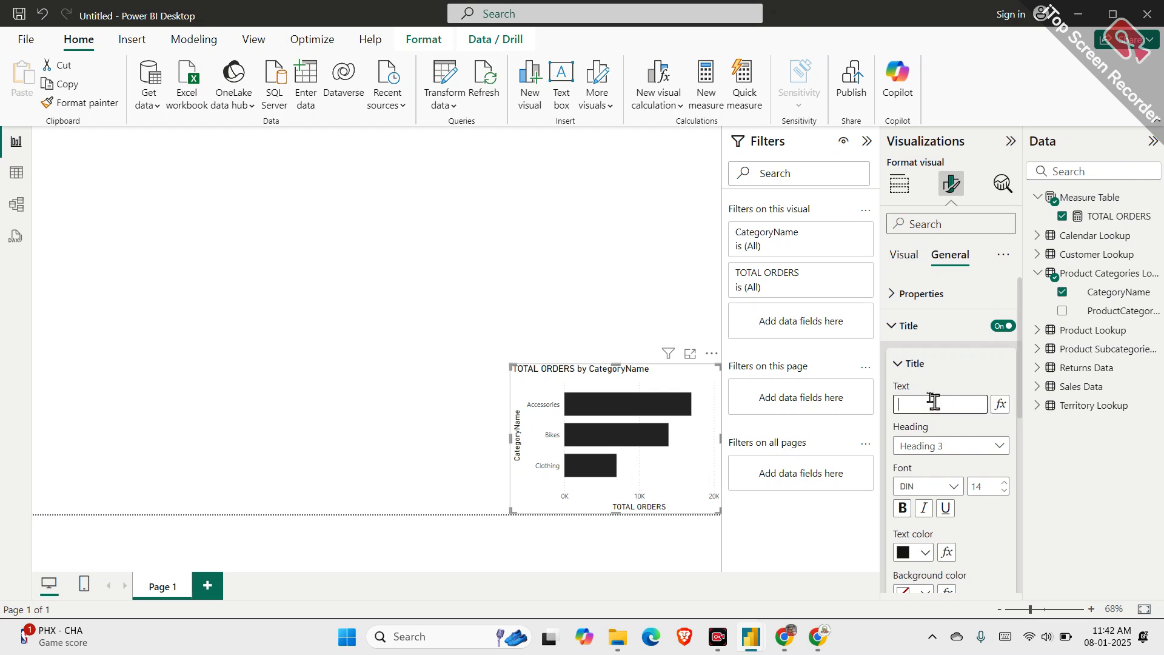
pyautogui.write('Orders by Category')
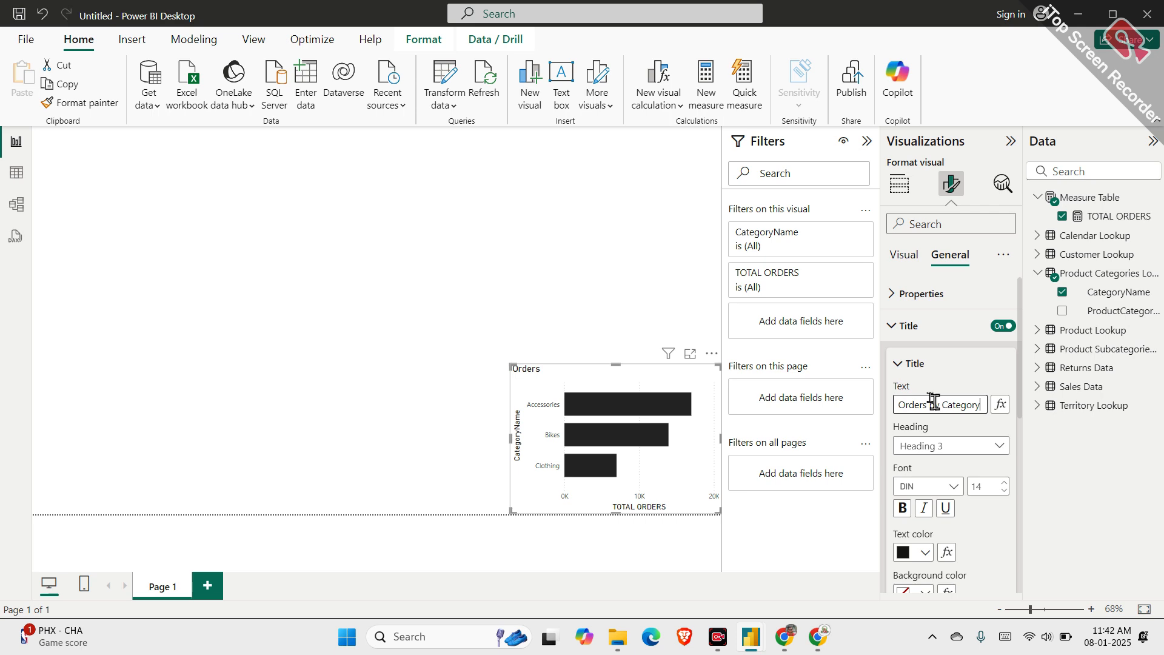
# Center the bar chart's title horizontally and collapse its title settings
pyautogui.scroll(-2, 937, 486)
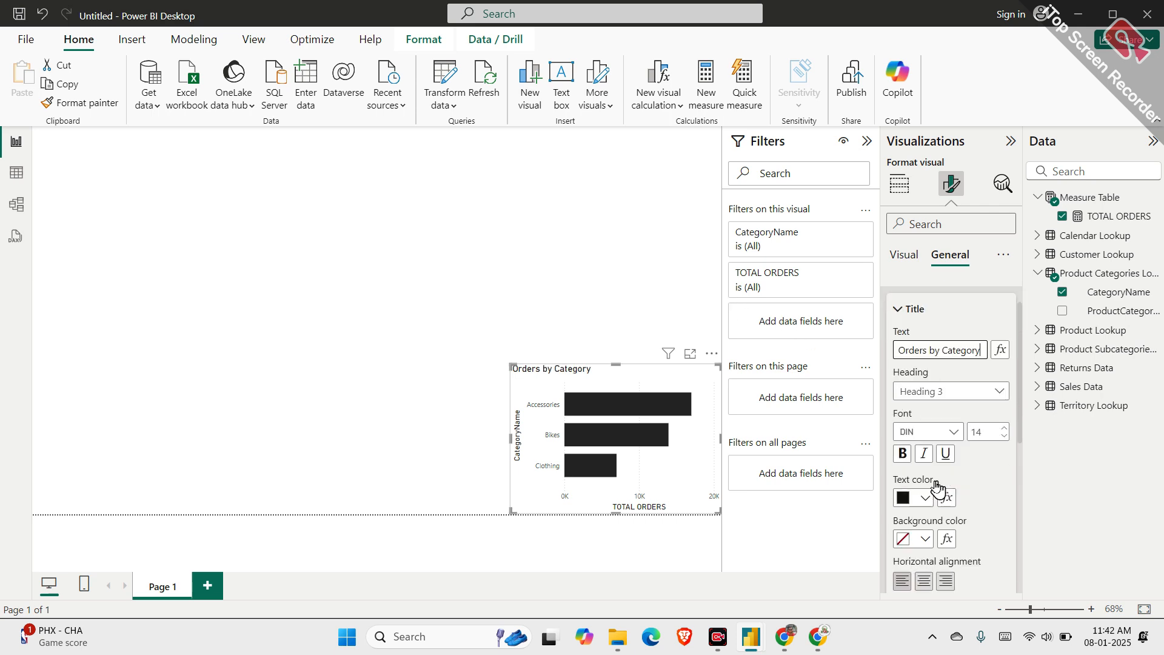
pyautogui.scroll(-1, 938, 486)
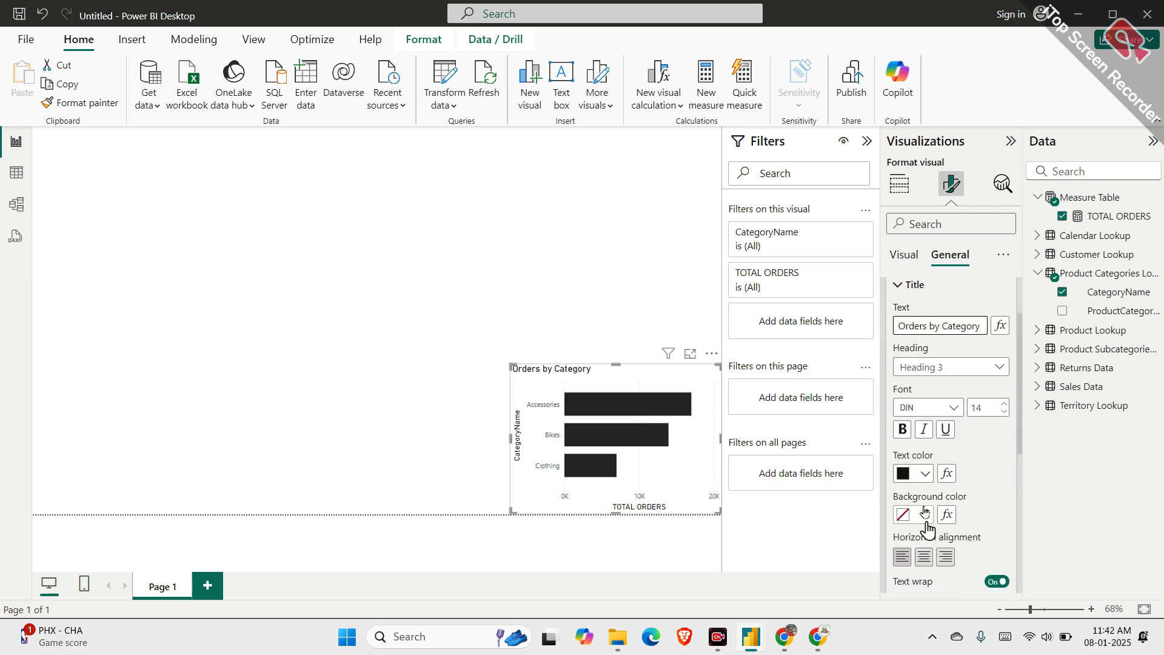
pyautogui.click(925, 556)
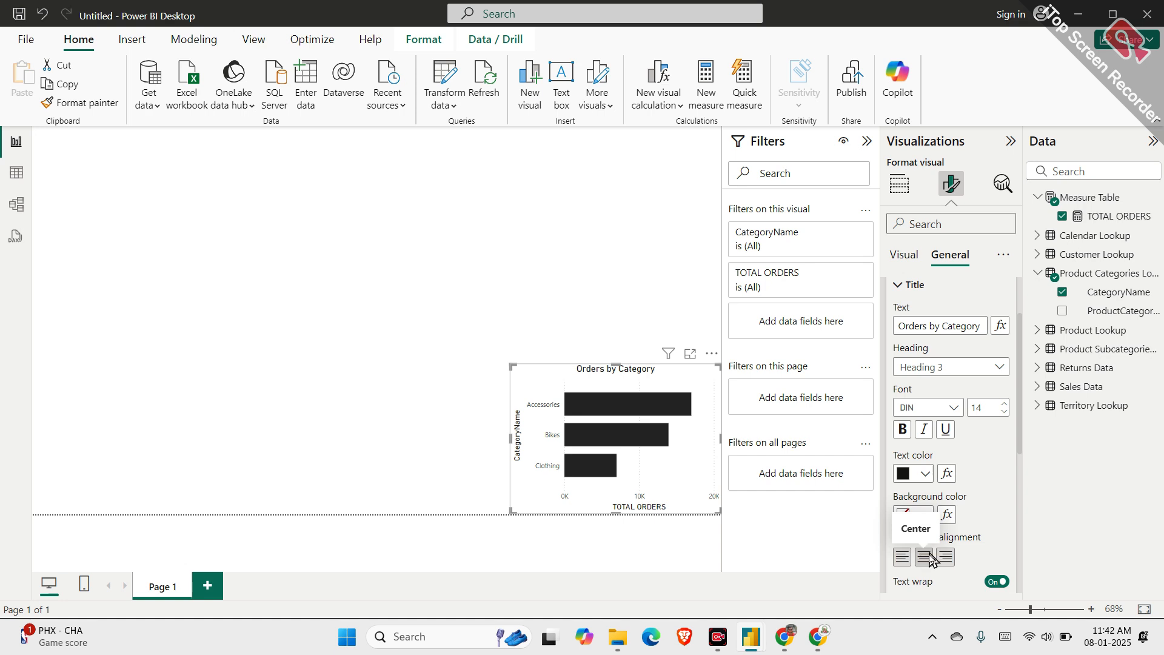
pyautogui.click(921, 288)
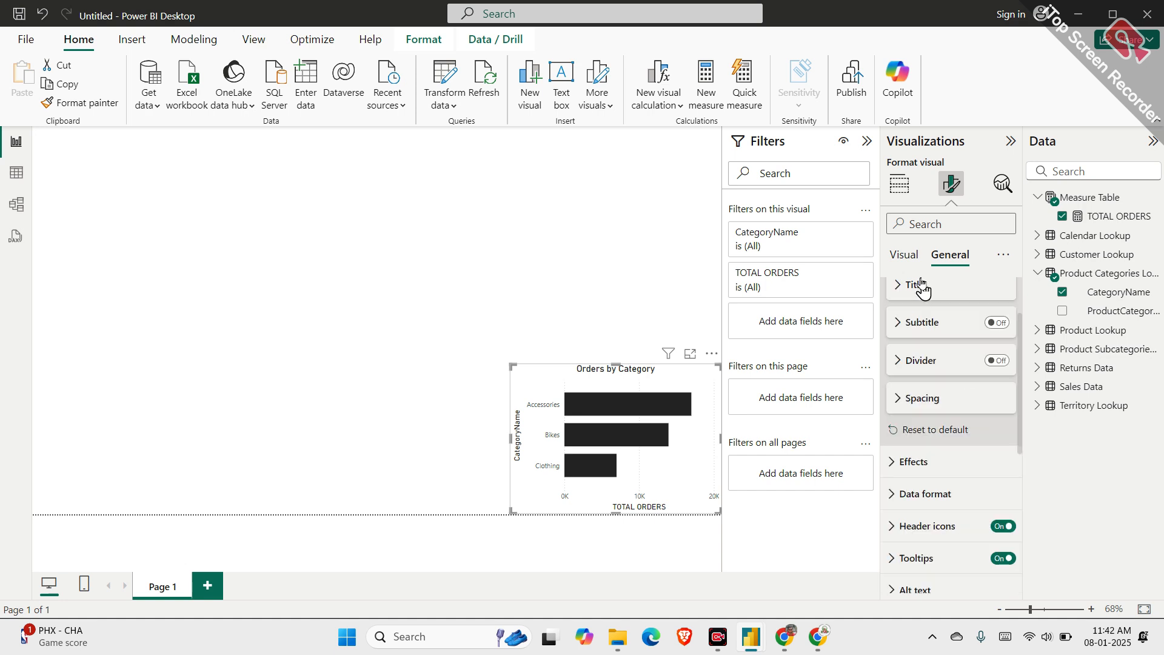
# Set the bar chart's tooltip type to Default
pyautogui.scroll(-1, 937, 464)
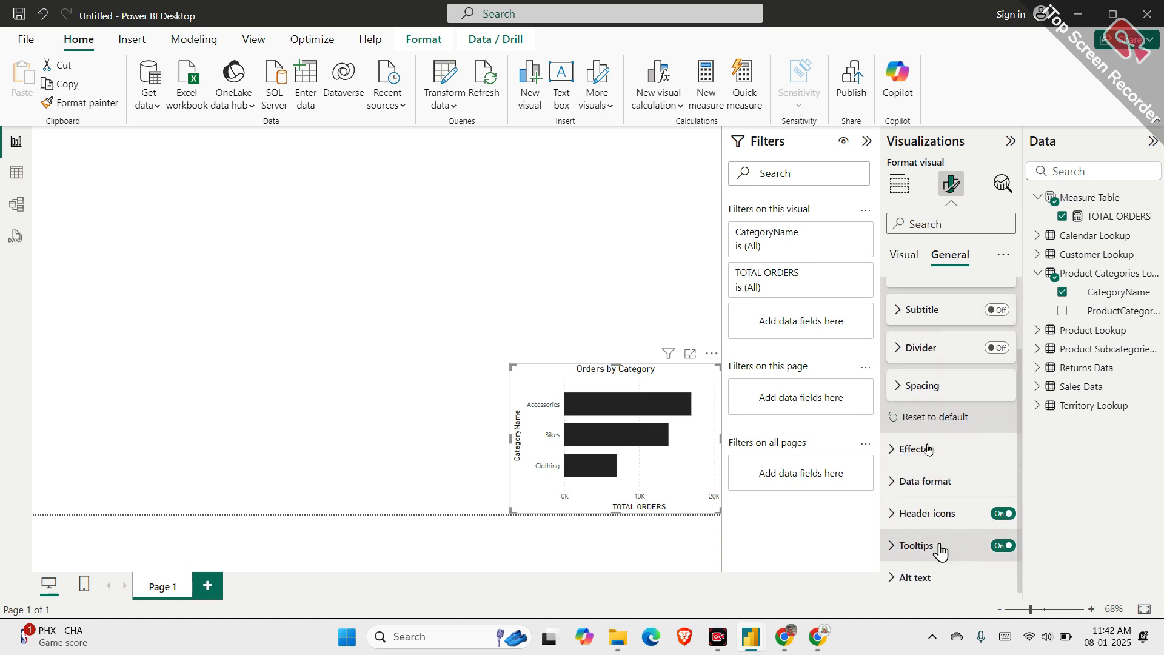
pyautogui.moveTo(653, 406)
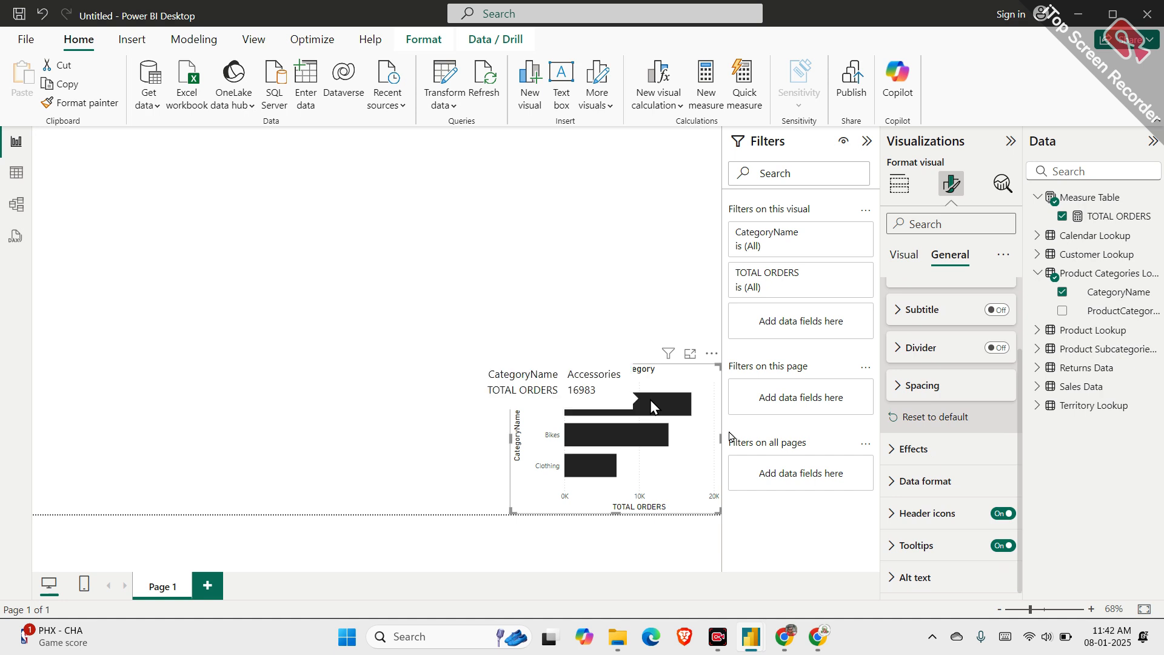
pyautogui.click(917, 546)
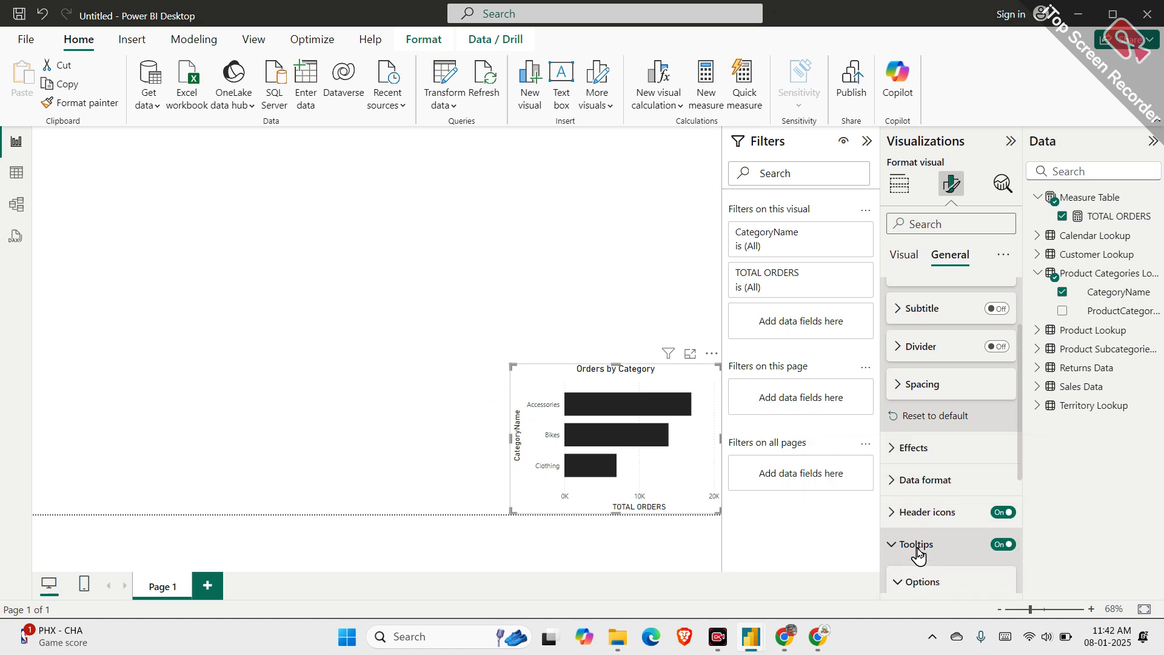
pyautogui.scroll(-4, 917, 549)
pyautogui.click(940, 396)
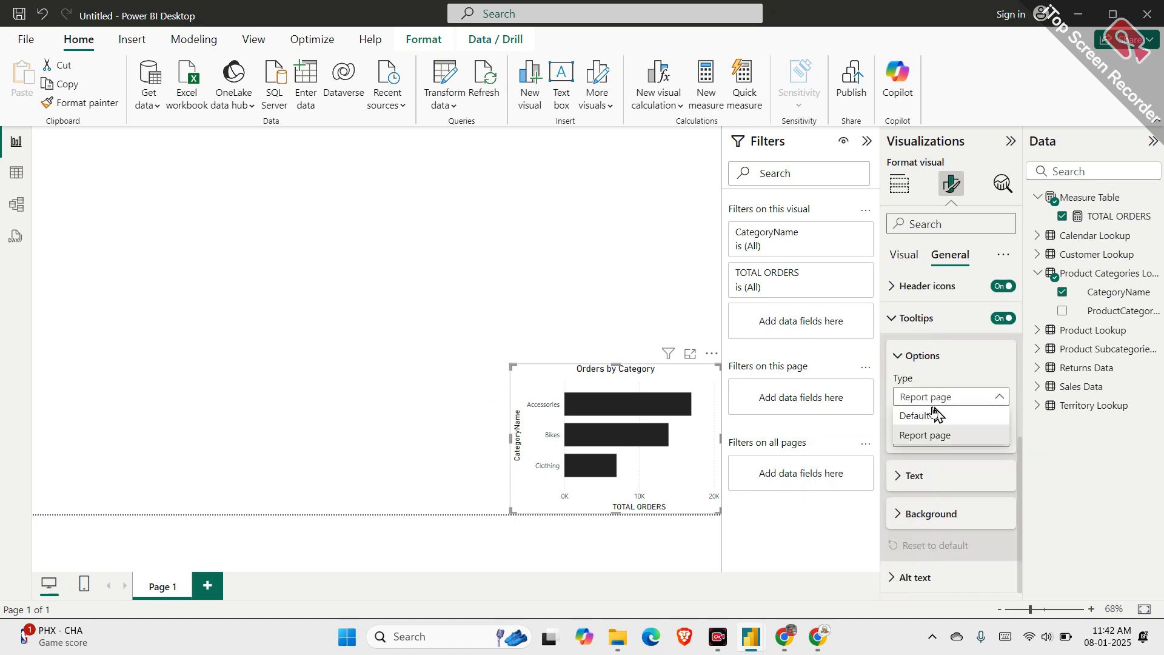
pyautogui.click(931, 415)
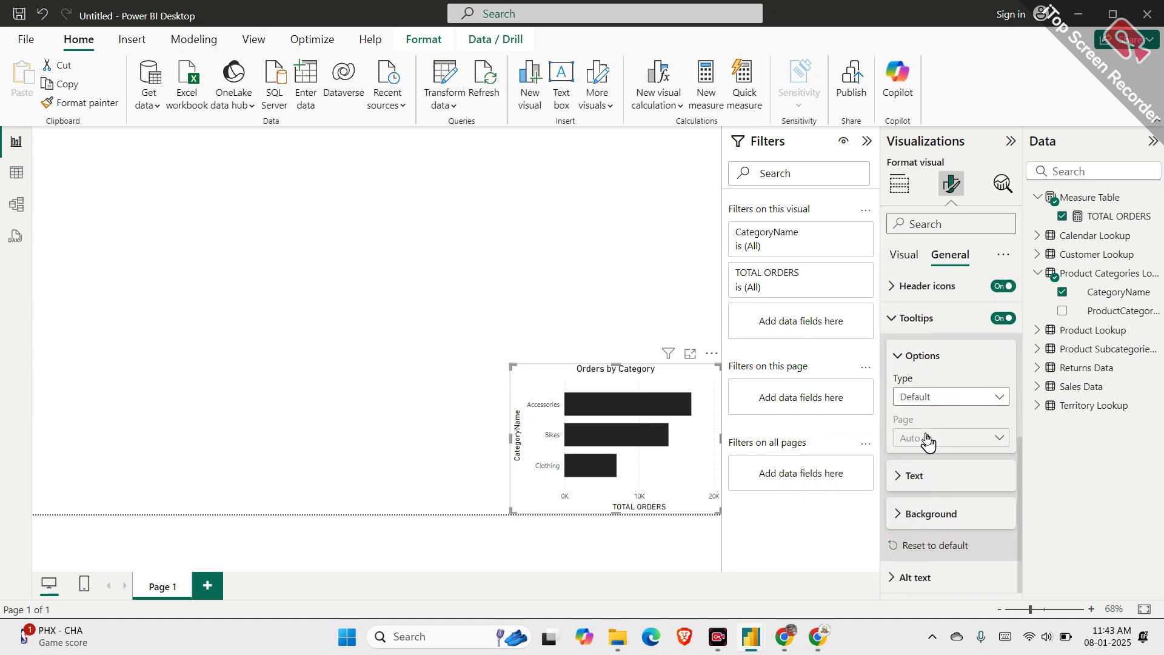
# Set the label color of the bar chart's tooltip text to white
pyautogui.click(930, 476)
pyautogui.scroll(-3, 930, 475)
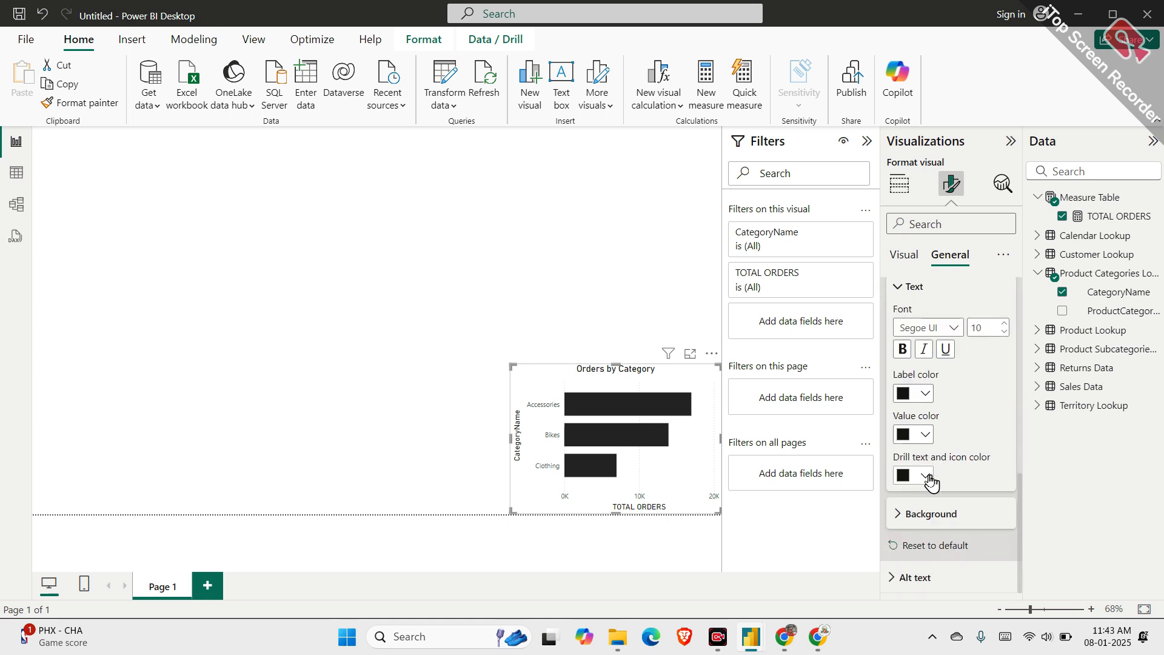
pyautogui.moveTo(636, 405)
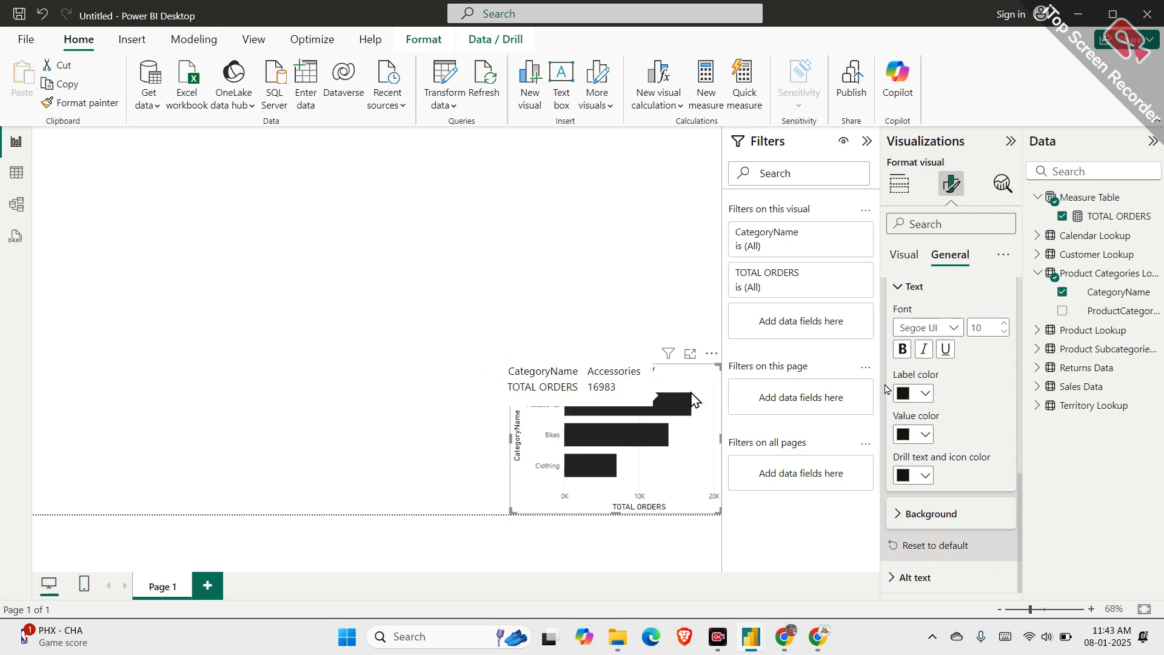
pyautogui.click(923, 394)
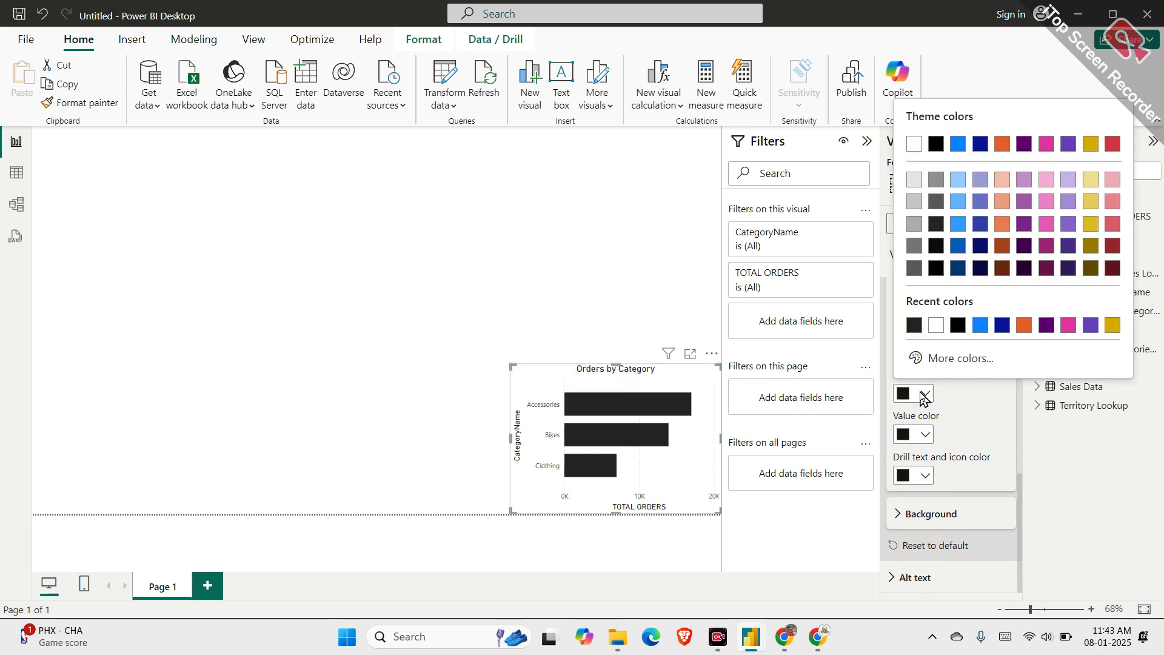
pyautogui.click(934, 327)
# Set the tooltip's value color to a light blue theme shade, keeping the drill text and icon color black
pyautogui.click(918, 438)
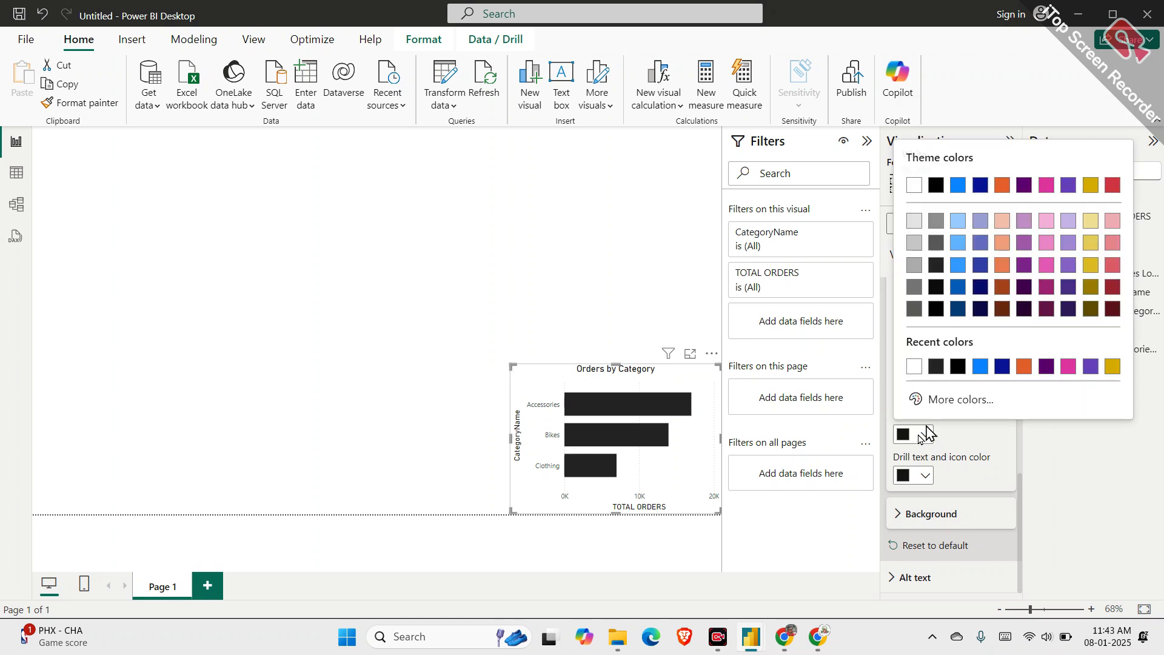
pyautogui.click(954, 397)
pyautogui.click(947, 444)
pyautogui.click(926, 434)
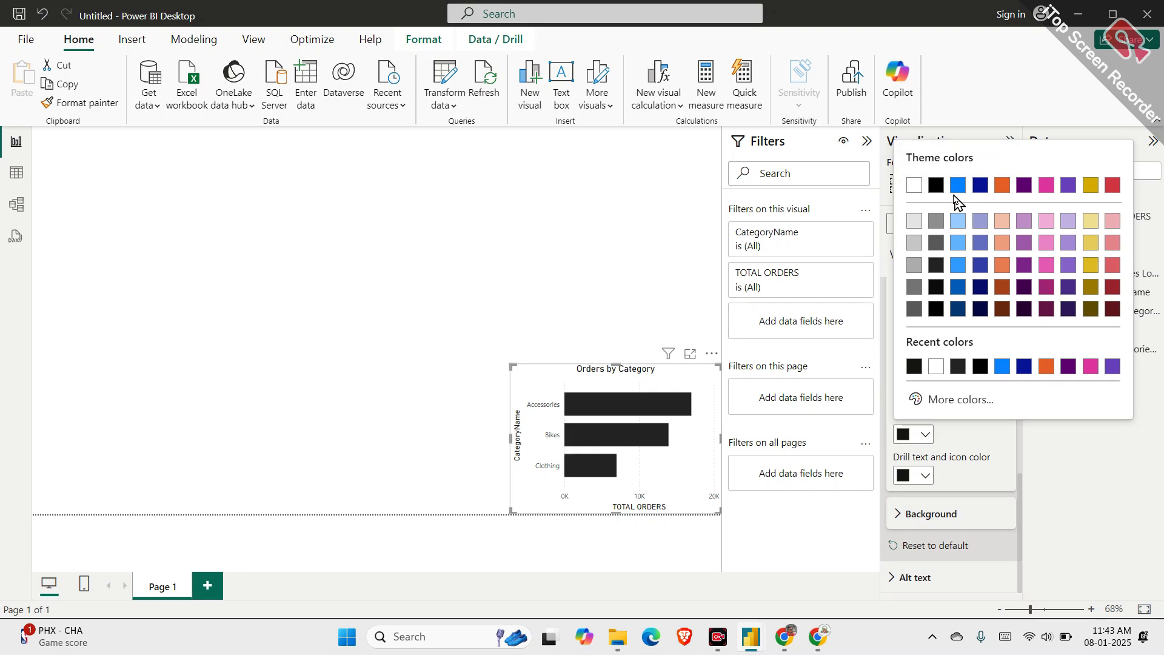
pyautogui.click(963, 243)
pyautogui.click(920, 476)
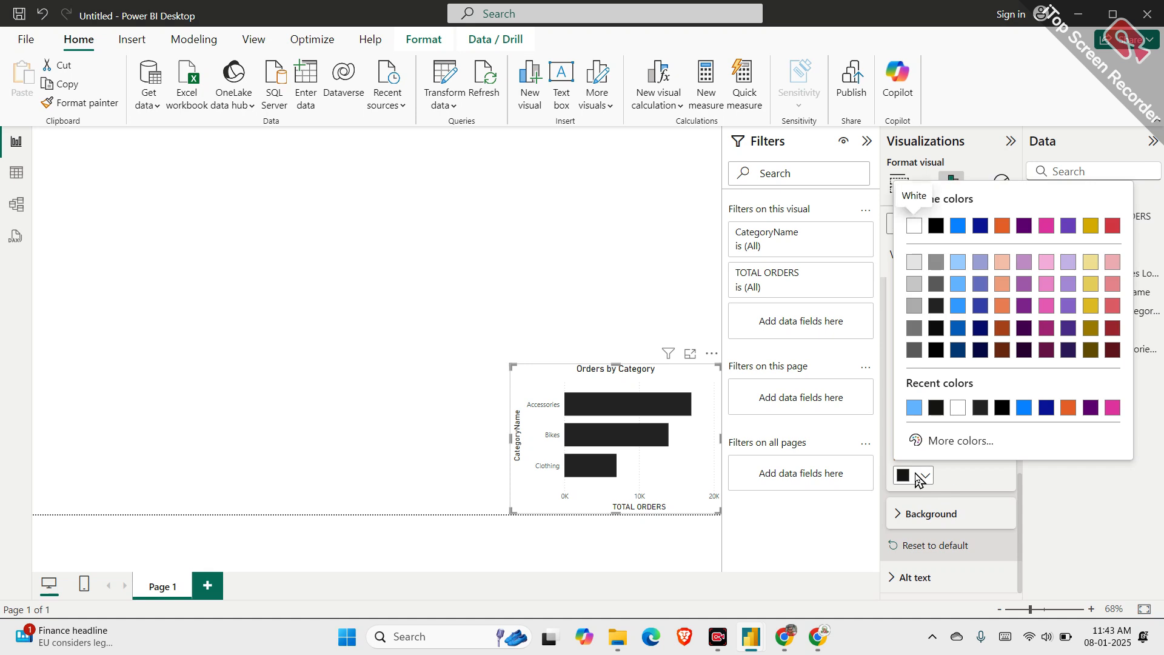
pyautogui.click(940, 478)
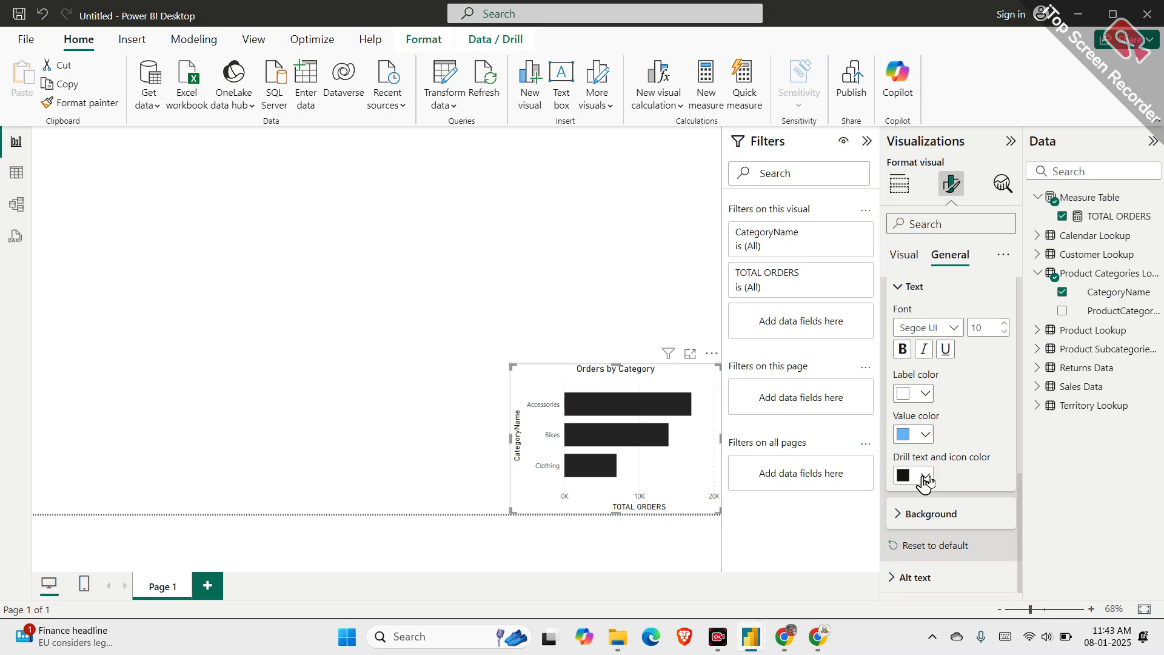
# Give the tooltip a near-black background with 15% transparency and preview it on the chart's bars
pyautogui.click(920, 513)
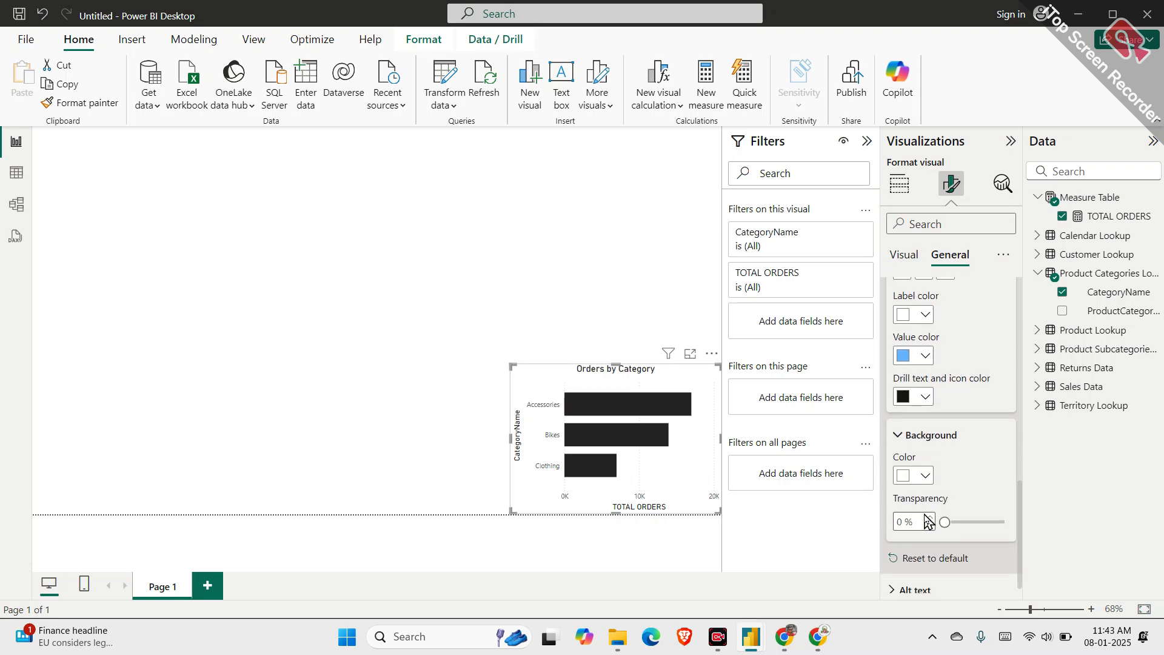
pyautogui.click(925, 476)
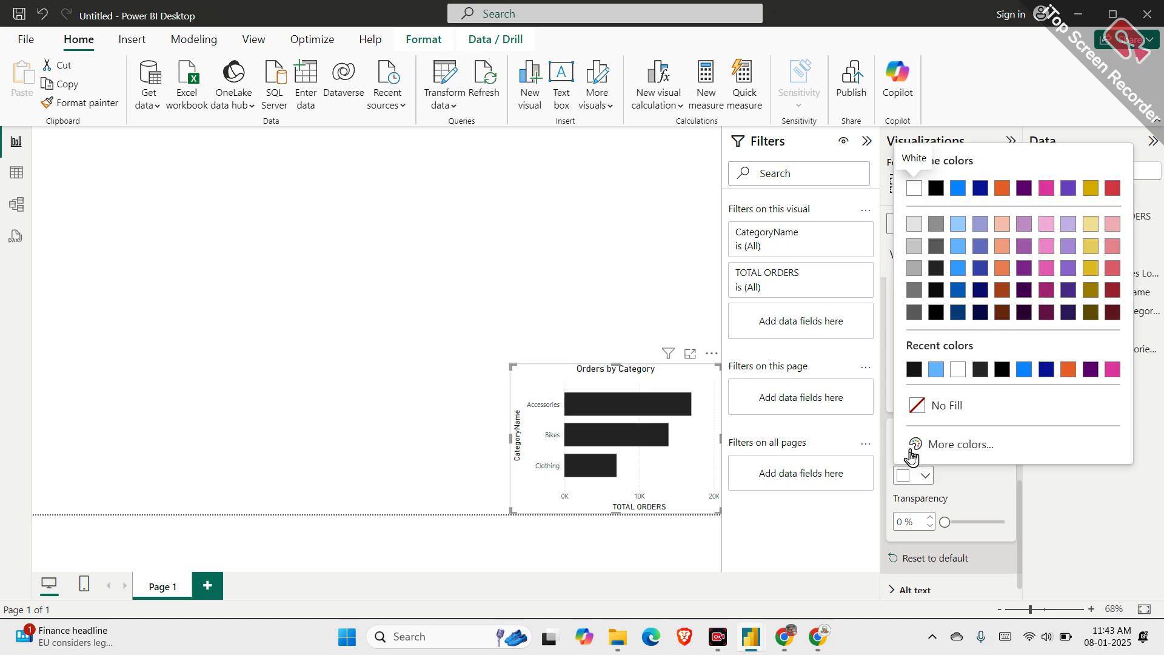
pyautogui.click(937, 269)
pyautogui.moveTo(944, 517); pyautogui.dragTo(953, 525)
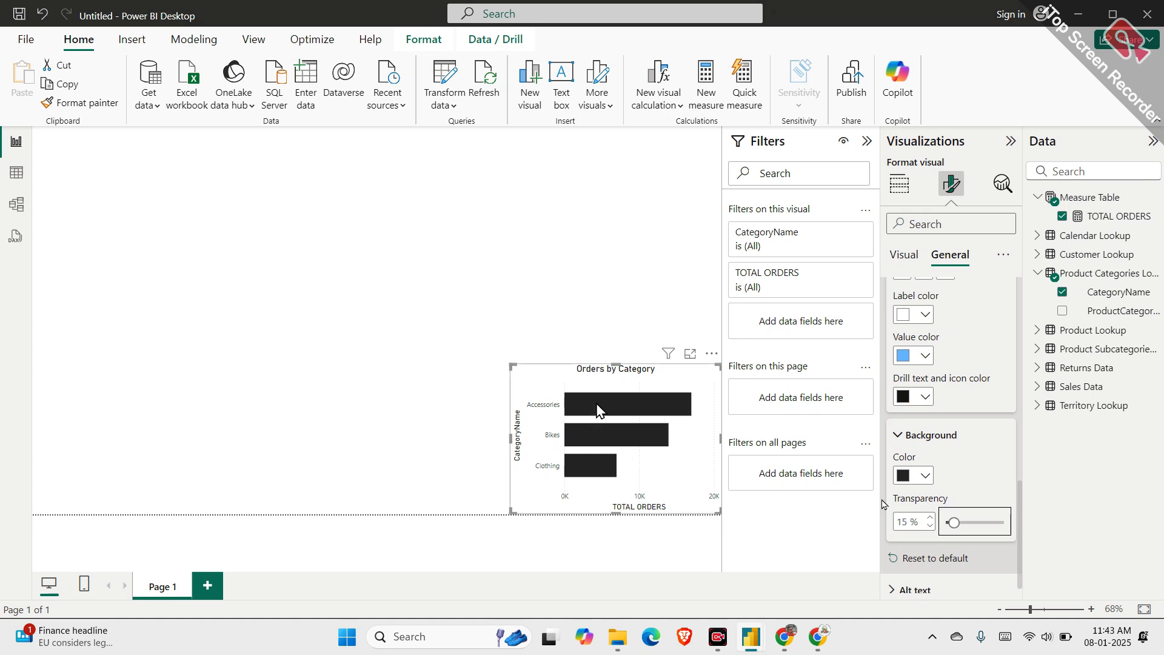
pyautogui.click(689, 440)
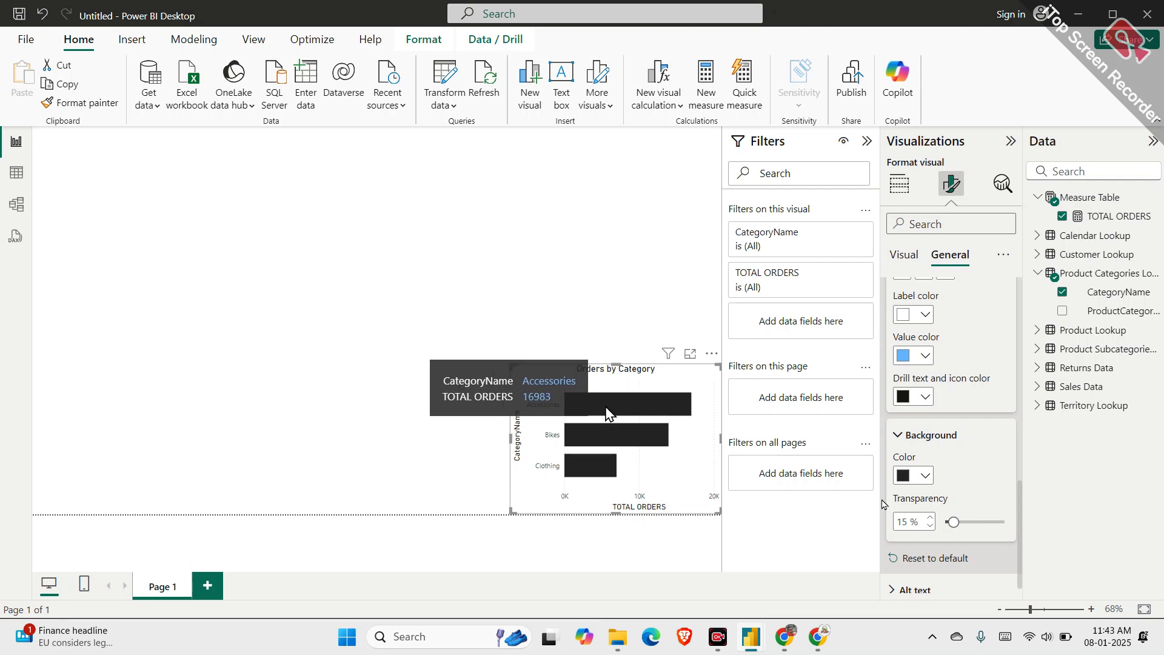
pyautogui.moveTo(597, 474)
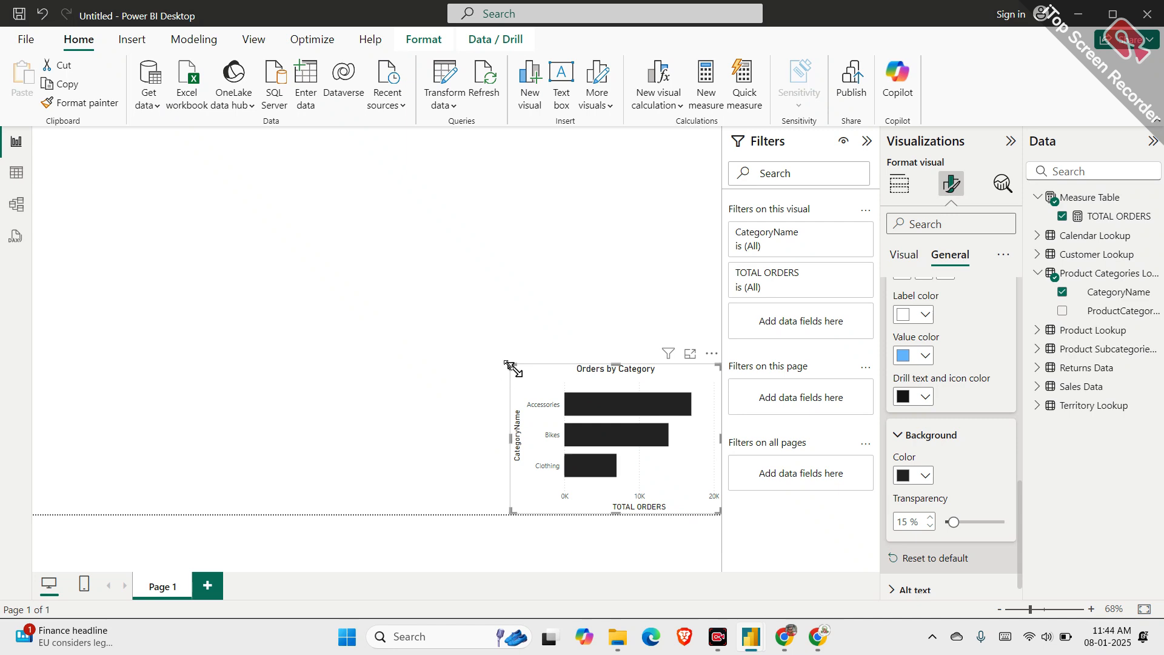
# Reselect the Orders by Category bar chart and turn off its Y-axis title
pyautogui.click(670, 294)
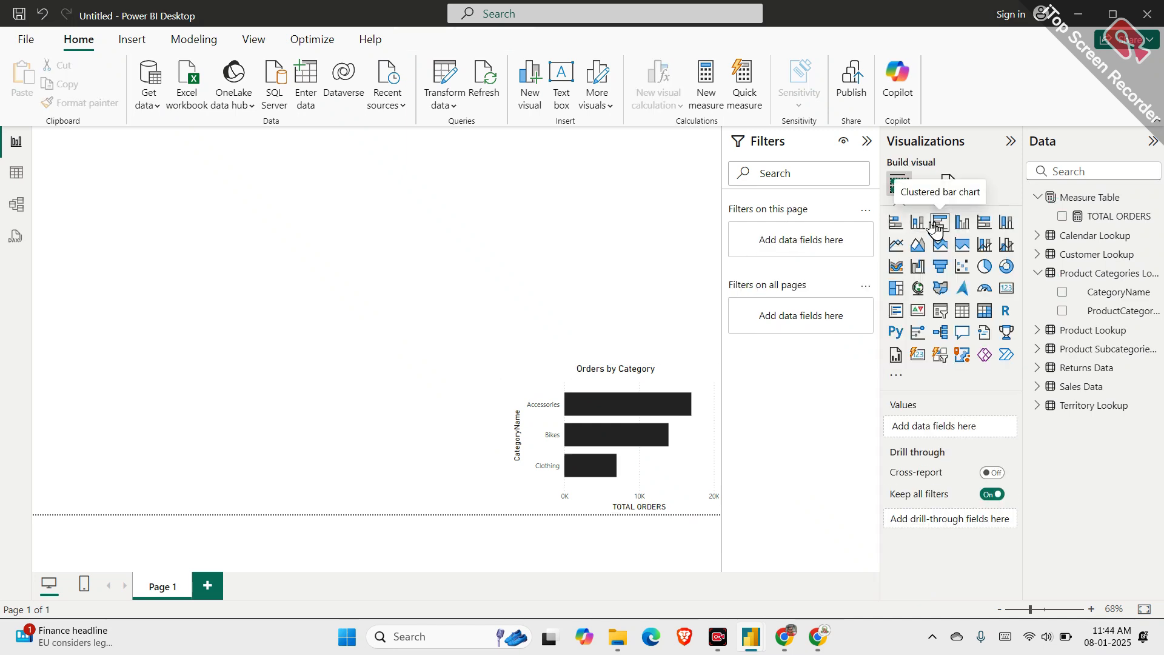
pyautogui.click(532, 497)
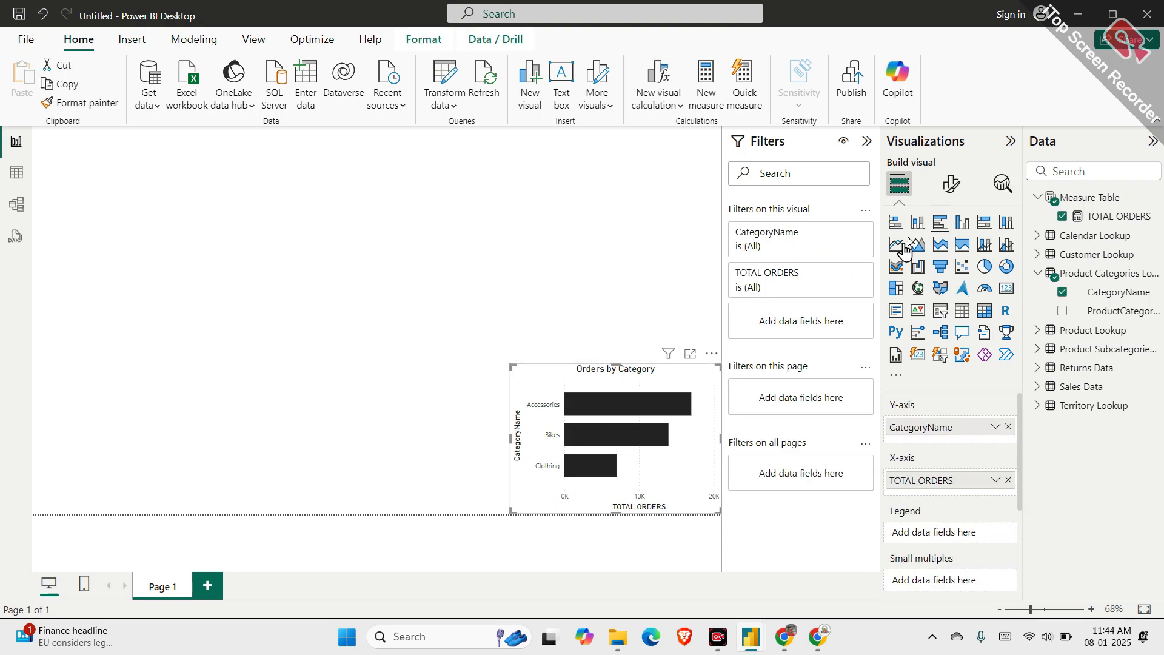
pyautogui.click(941, 192)
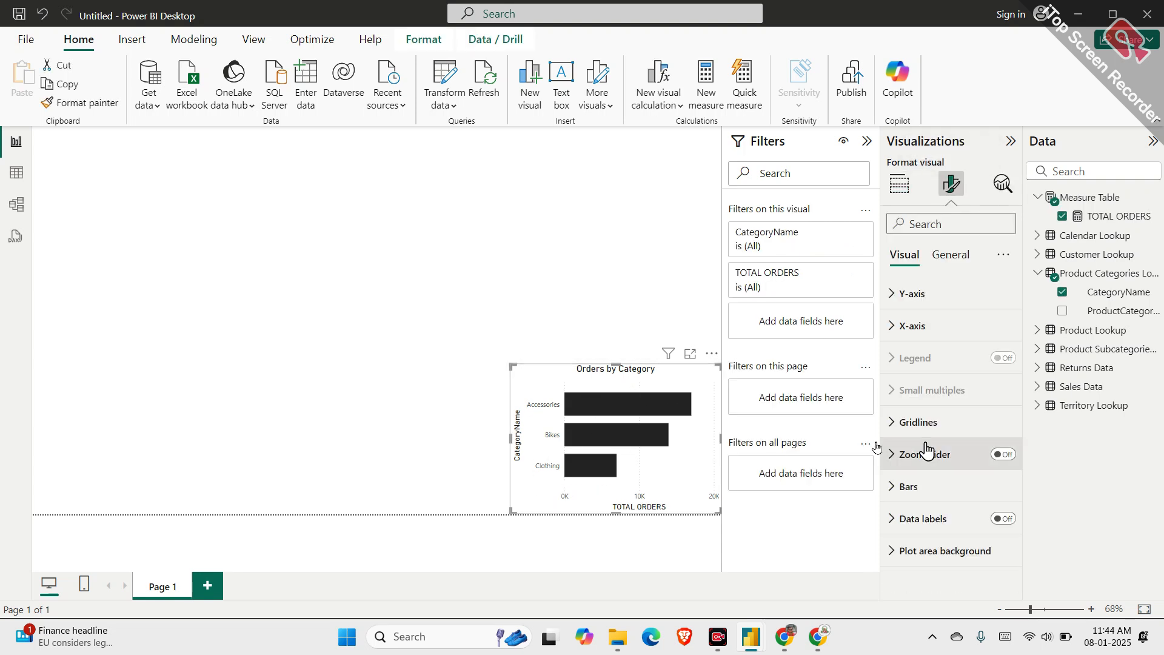
pyautogui.click(922, 297)
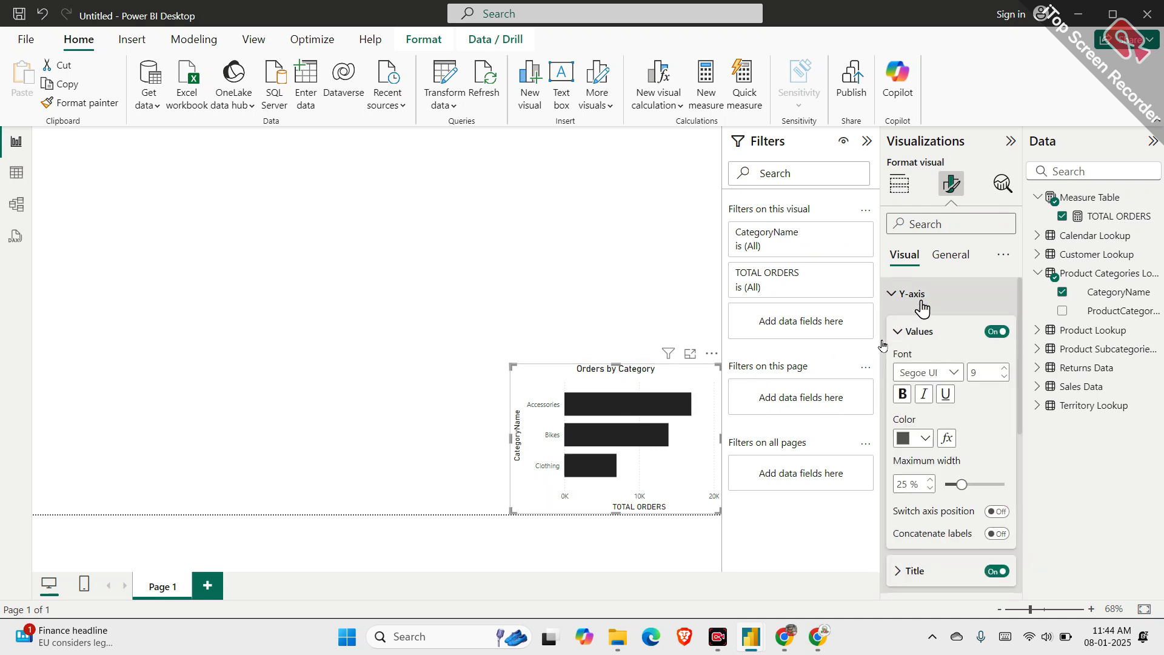
pyautogui.click(994, 332)
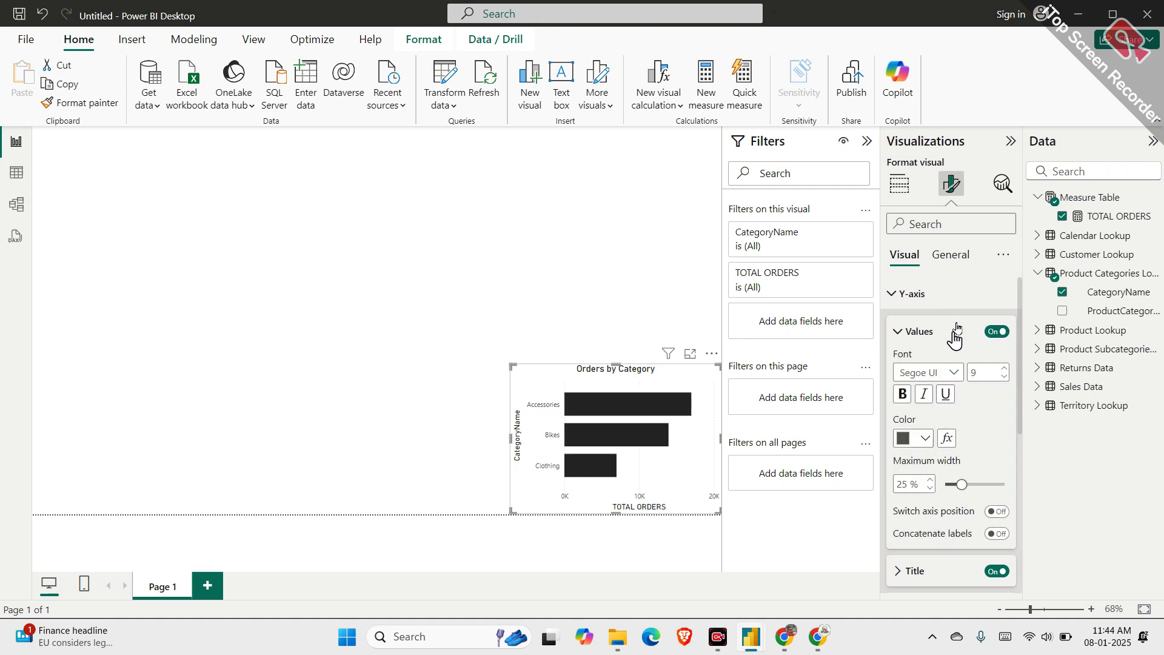
pyautogui.scroll(-2, 953, 338)
pyautogui.scroll(-2, 954, 338)
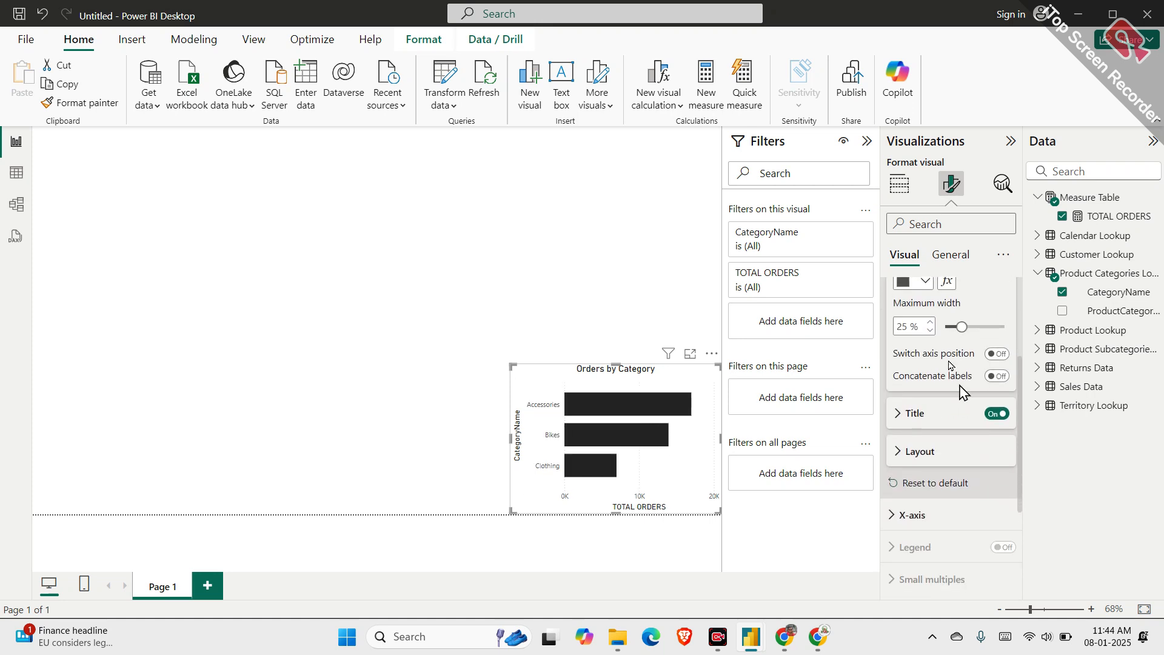
pyautogui.click(995, 414)
# Turn the chart's Y-axis title on and off again to compare both looks
pyautogui.scroll(4, 994, 418)
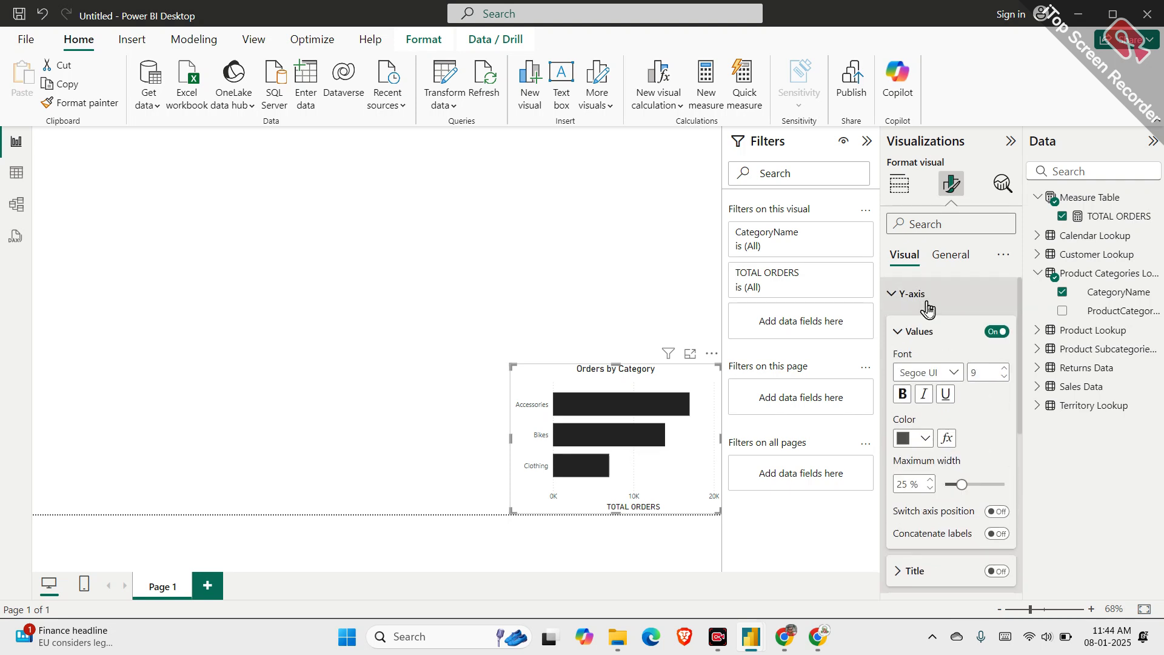
pyautogui.scroll(-4, 976, 406)
pyautogui.click(996, 414)
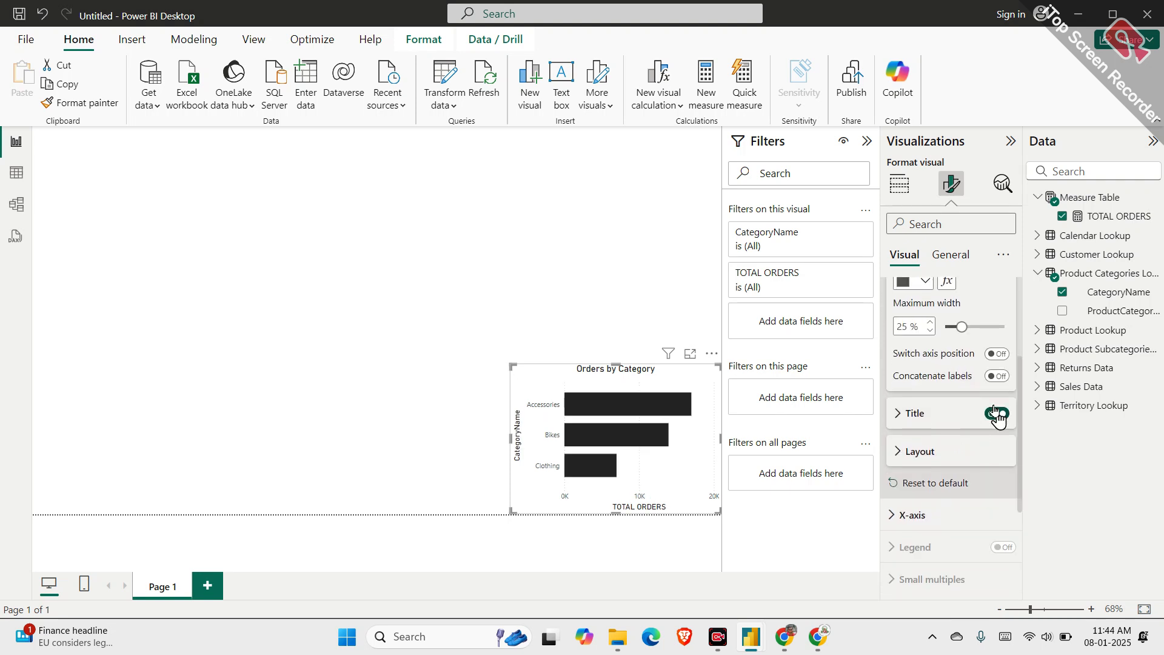
pyautogui.click(996, 414)
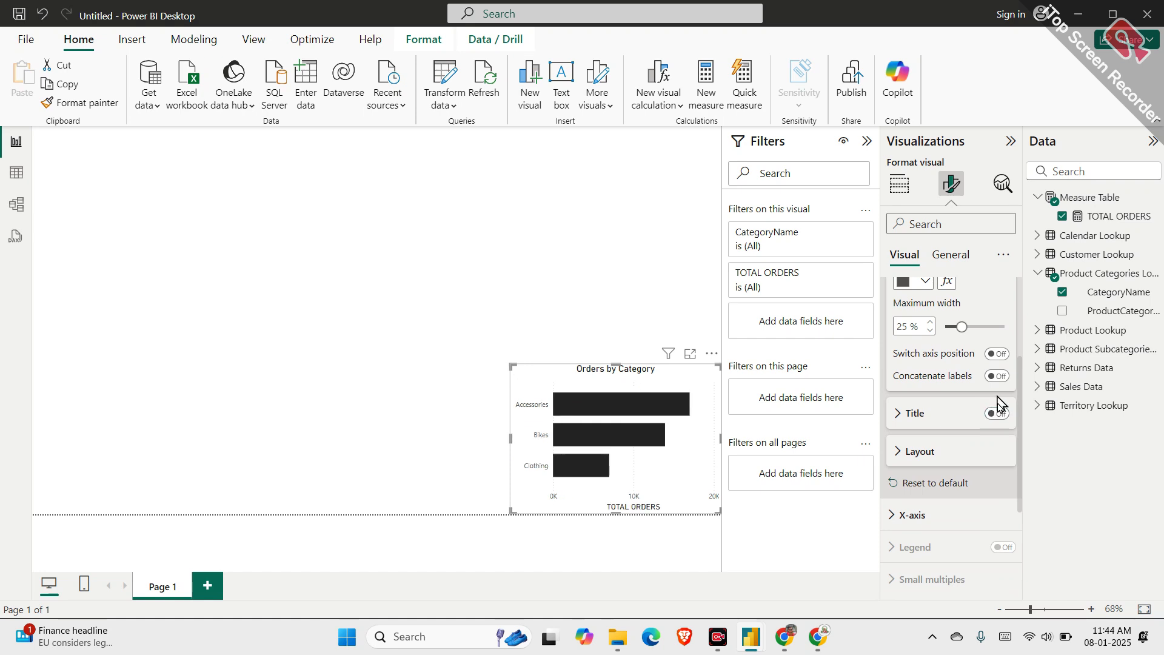
# Turn off the X-axis title of the Orders by Category bar chart
pyautogui.moveTo(962, 377)
pyautogui.scroll(-3, 944, 414)
pyautogui.click(940, 364)
pyautogui.scroll(-2, 982, 437)
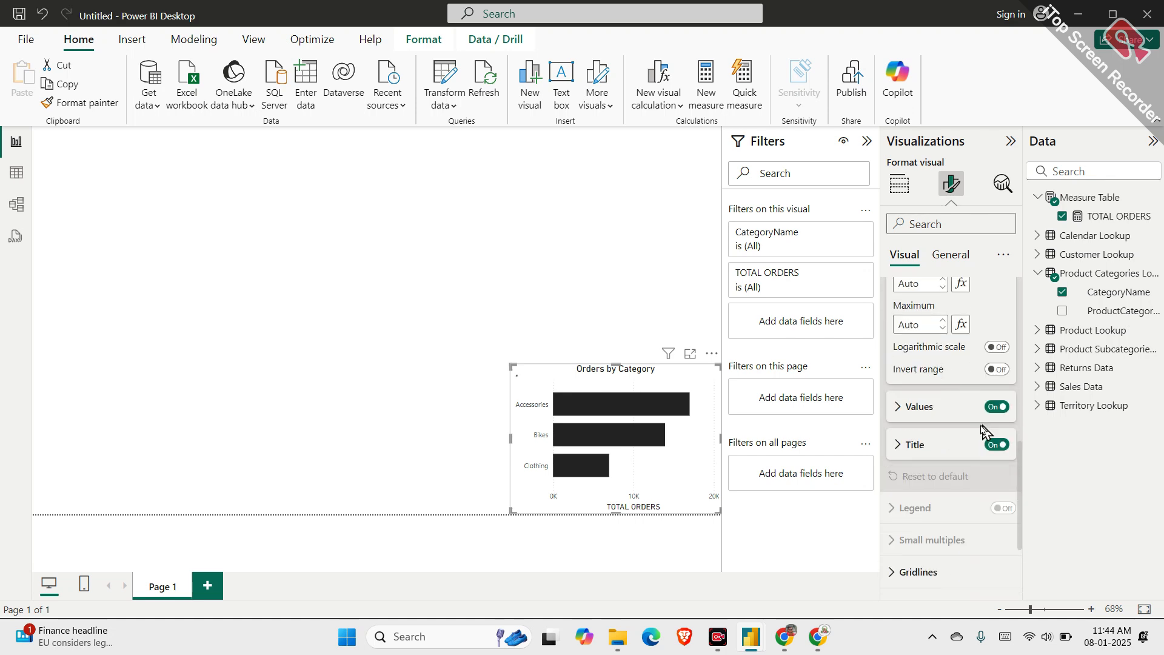
pyautogui.click(996, 440)
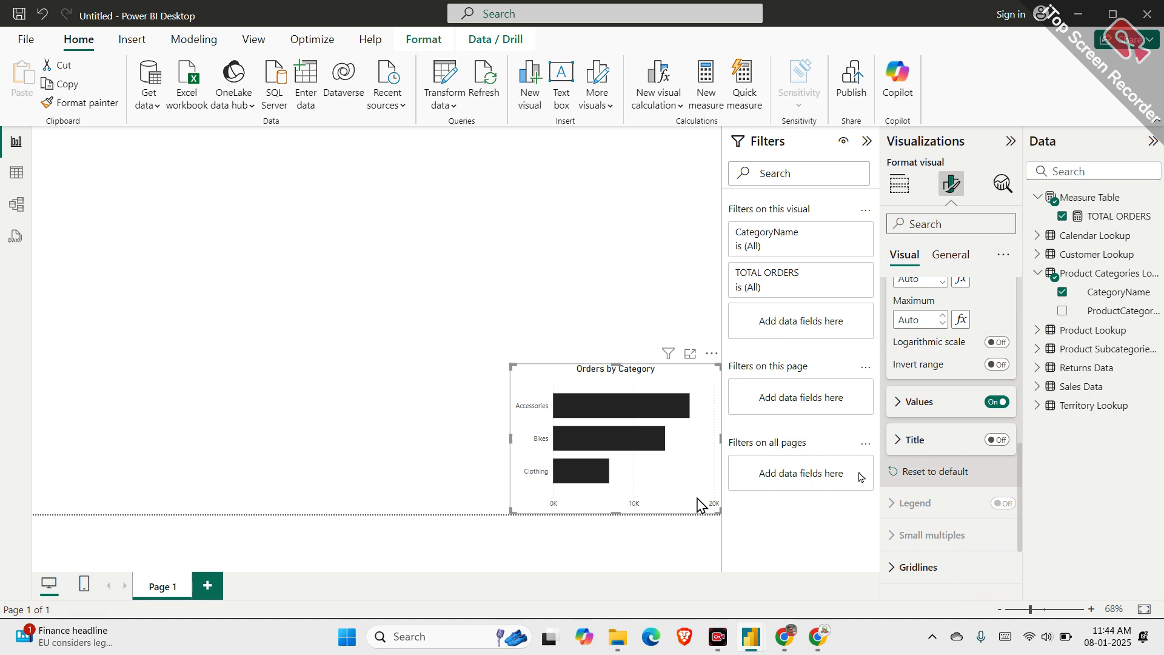
# Set the Orders by Category chart's height to 280 and width to 389, shifting it slightly on the page
pyautogui.click(900, 184)
pyautogui.click(952, 185)
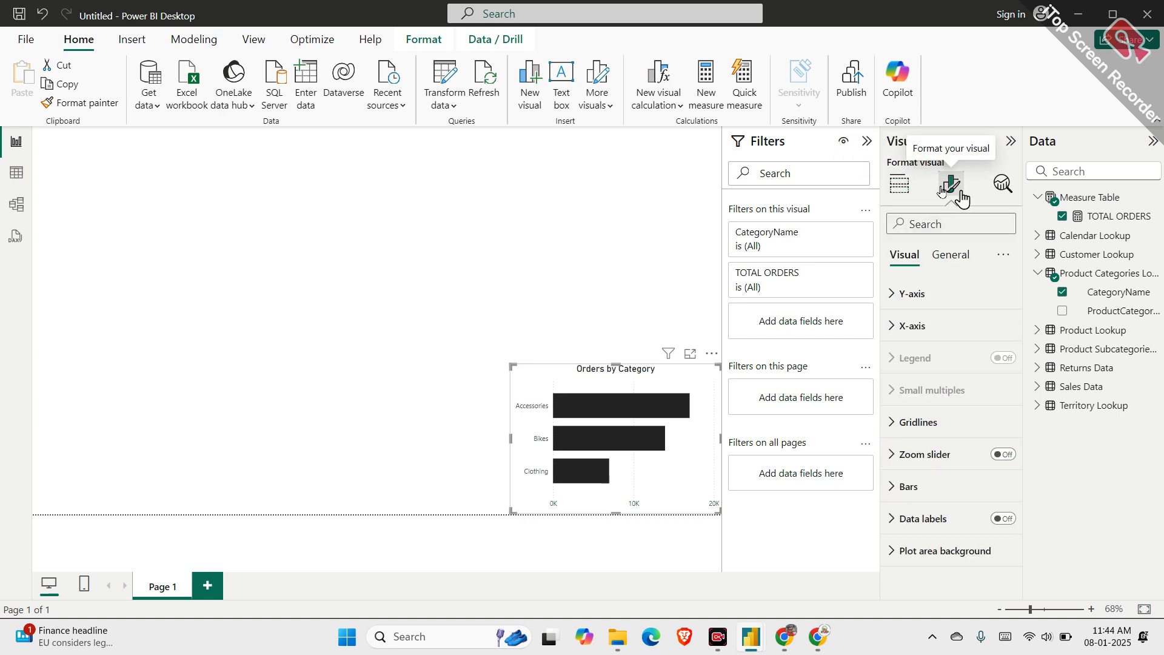
pyautogui.click(952, 257)
pyautogui.click(938, 293)
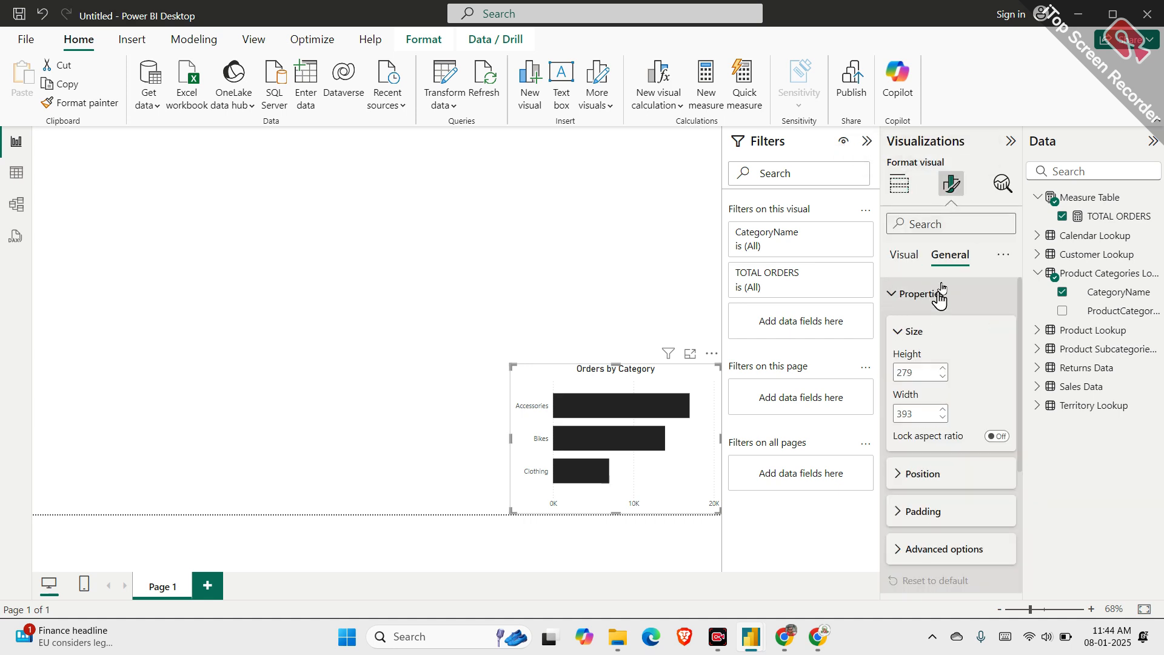
pyautogui.click(922, 371)
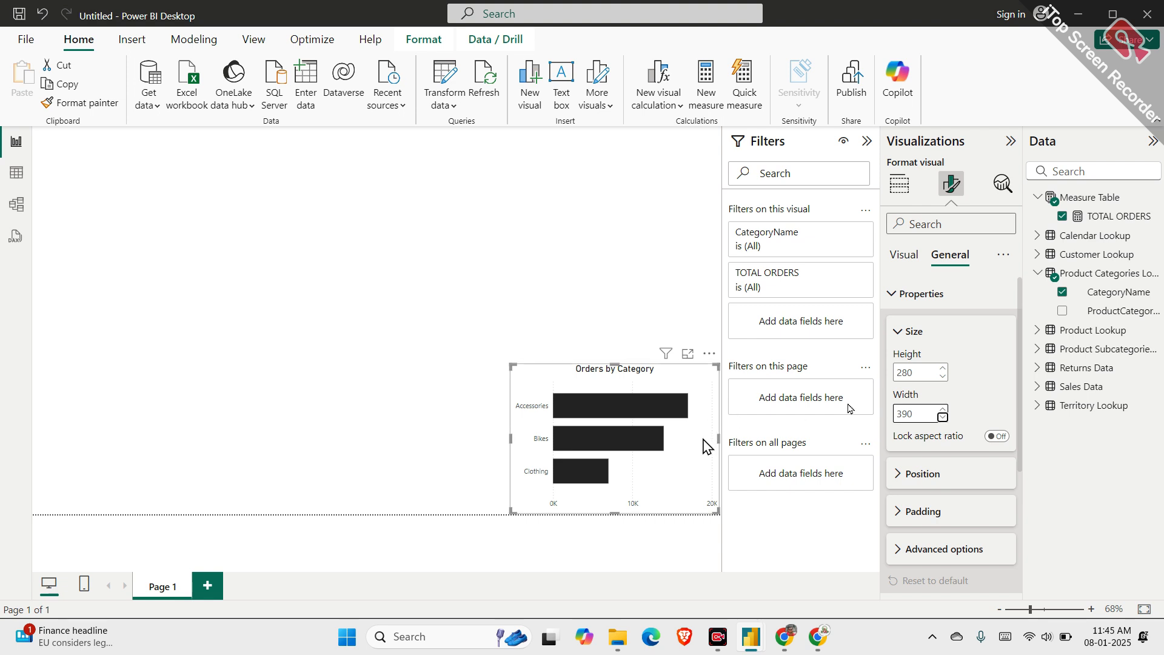
pyautogui.moveTo(676, 375); pyautogui.dragTo(683, 373)
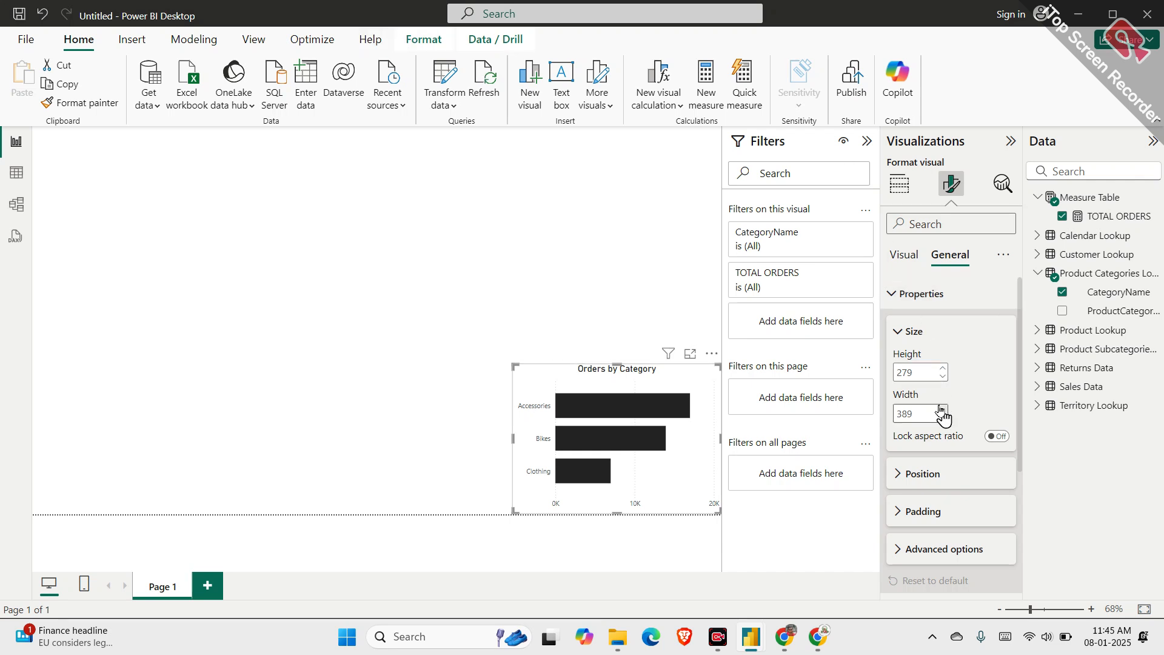
pyautogui.click(943, 367)
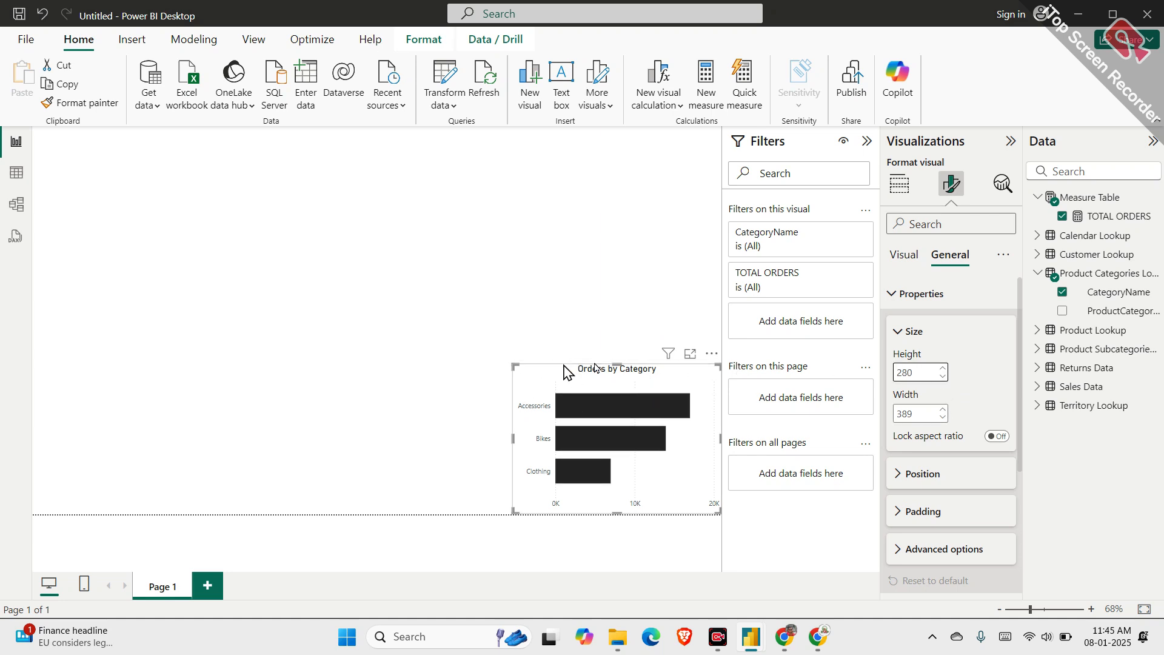
pyautogui.click(475, 328)
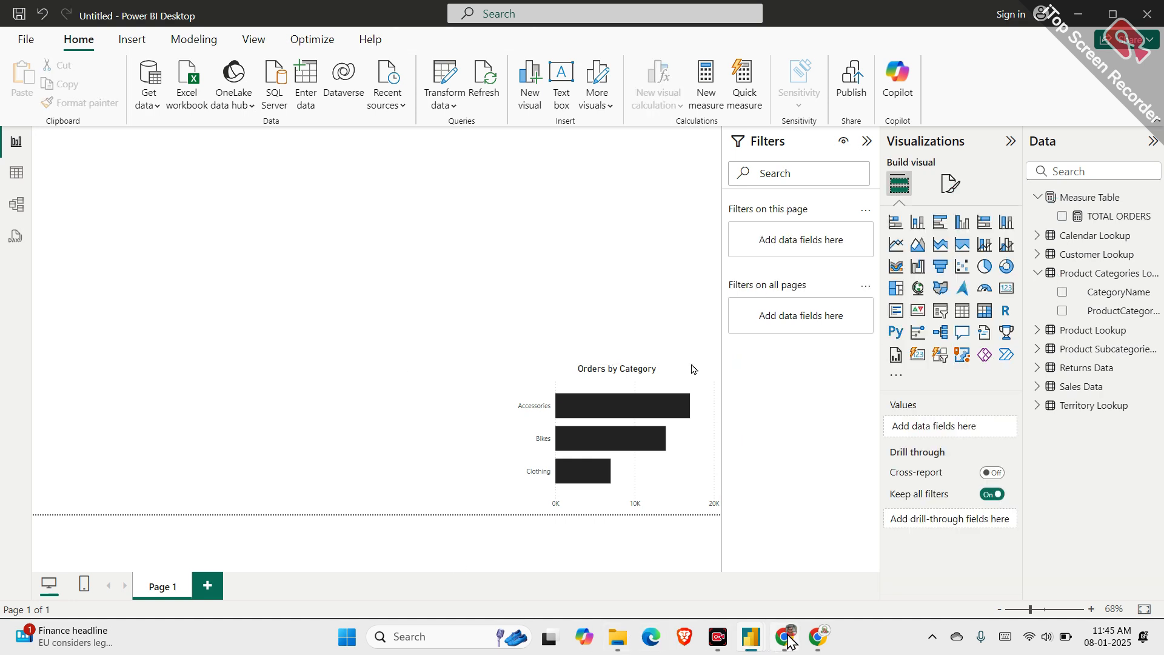
# Switch to the Google Meet call in Chrome, admit everyone waiting to join, and return to the untitled Power BI report
pyautogui.moveTo(818, 636)
pyautogui.click(808, 573)
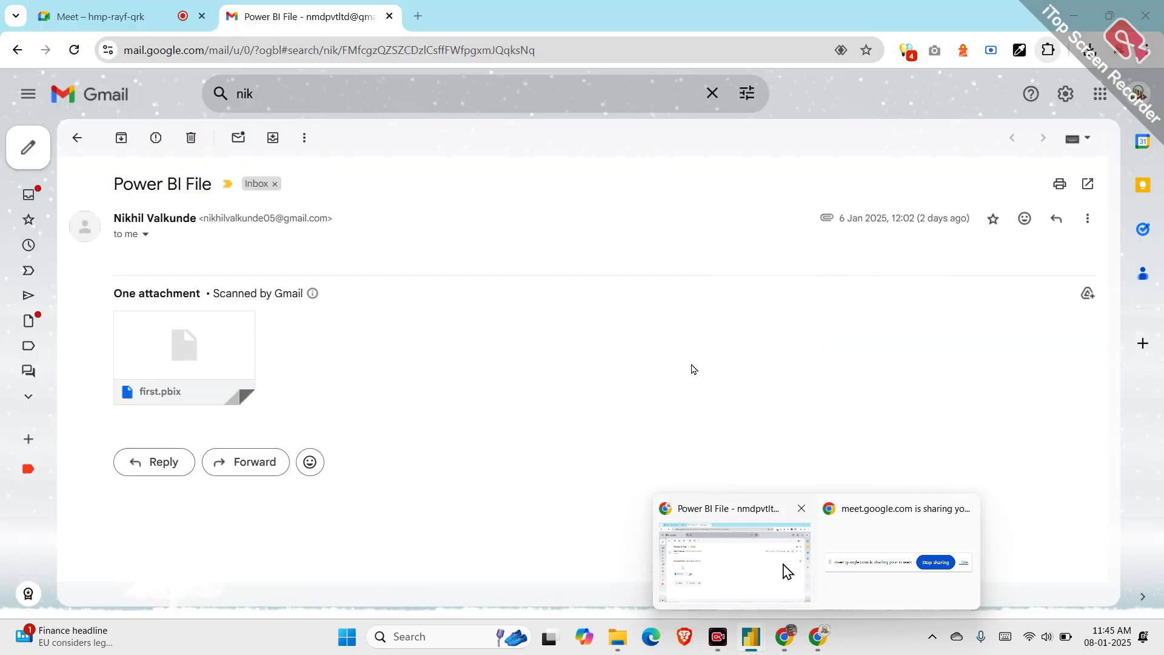
pyautogui.click(170, 16)
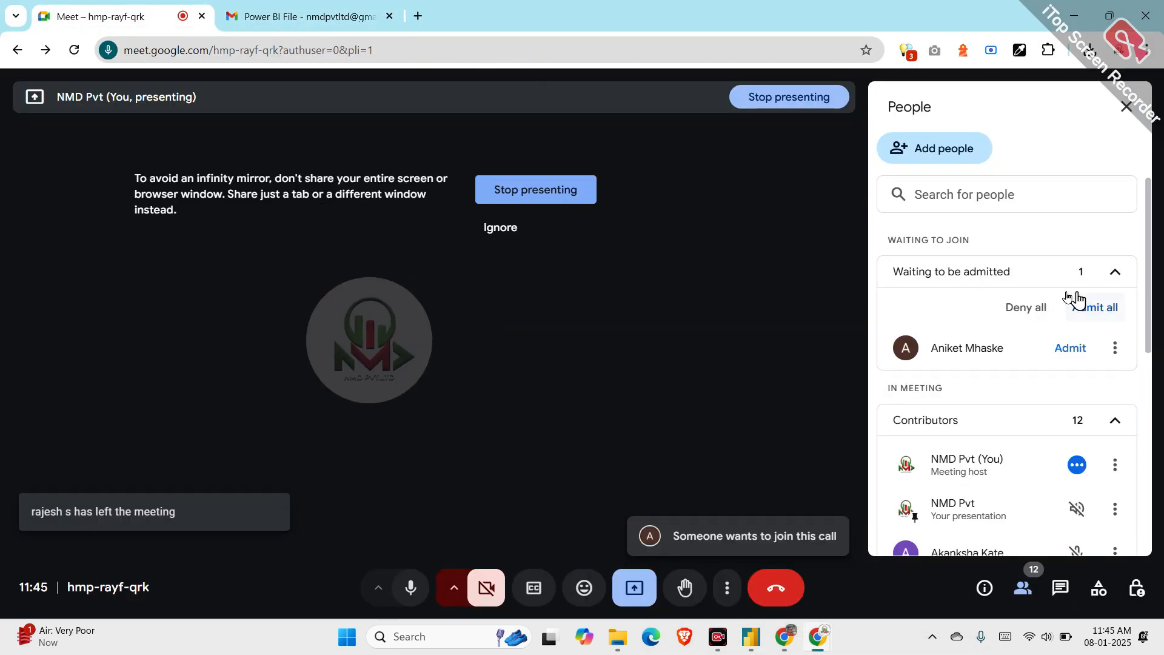
pyautogui.click(1091, 306)
pyautogui.click(669, 391)
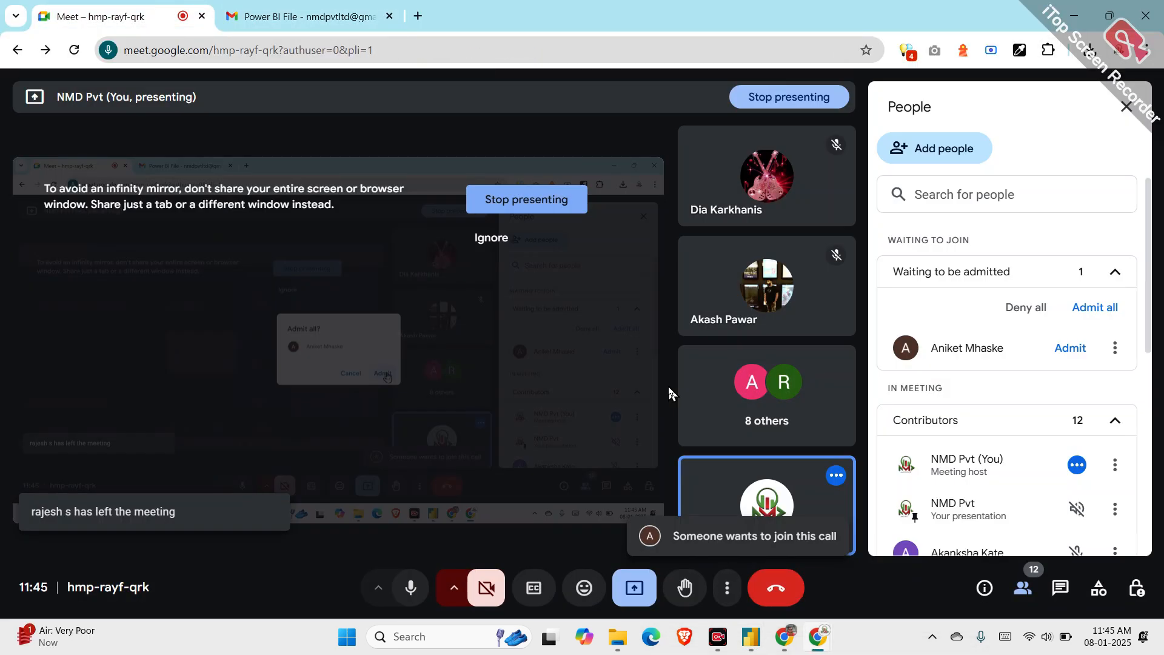
pyautogui.scroll(-5, 930, 449)
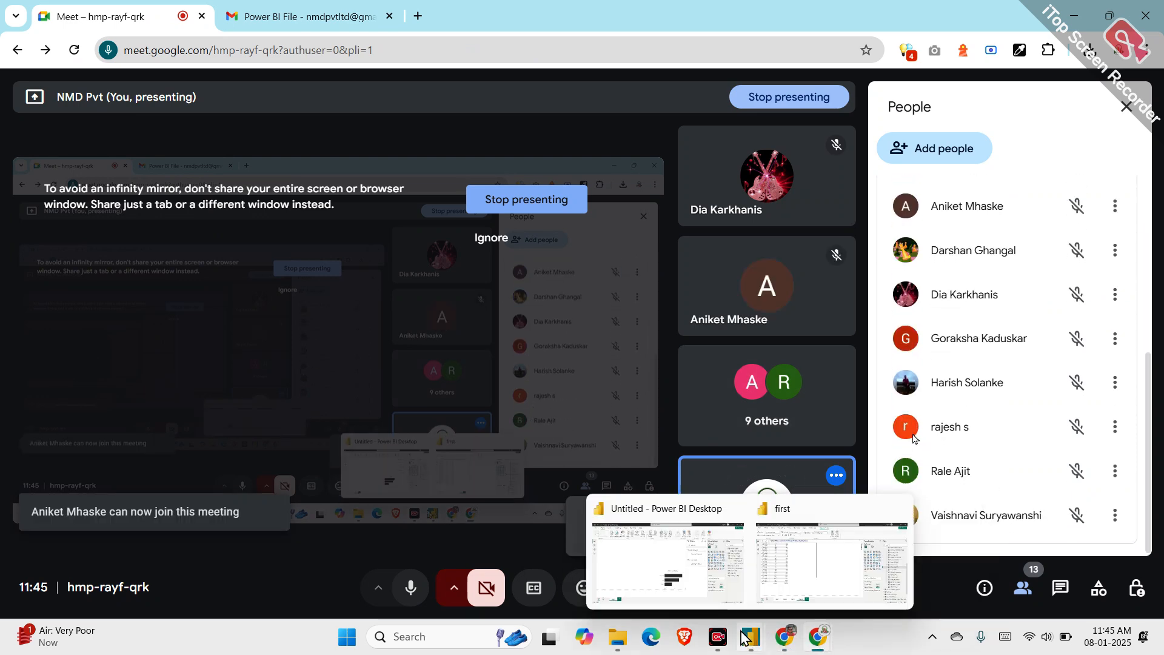
pyautogui.click(727, 597)
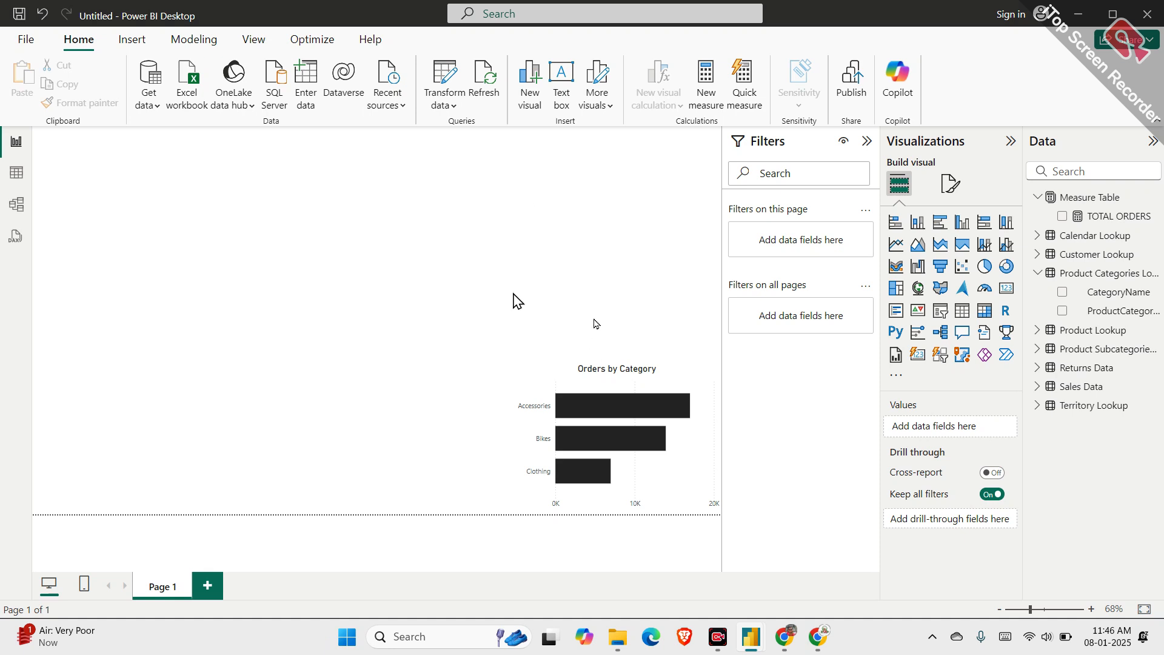
# Move the bar chart to the page's lower-left corner and place an empty table visual right of the page's center
pyautogui.moveTo(591, 376); pyautogui.dragTo(114, 376)
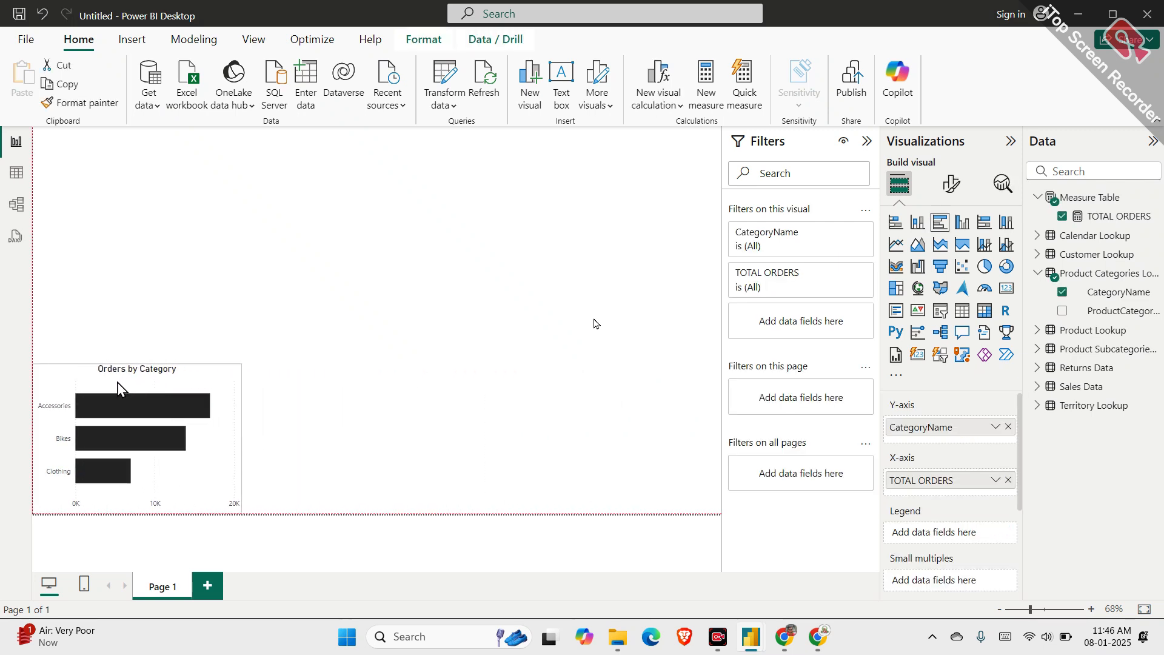
pyautogui.click(525, 384)
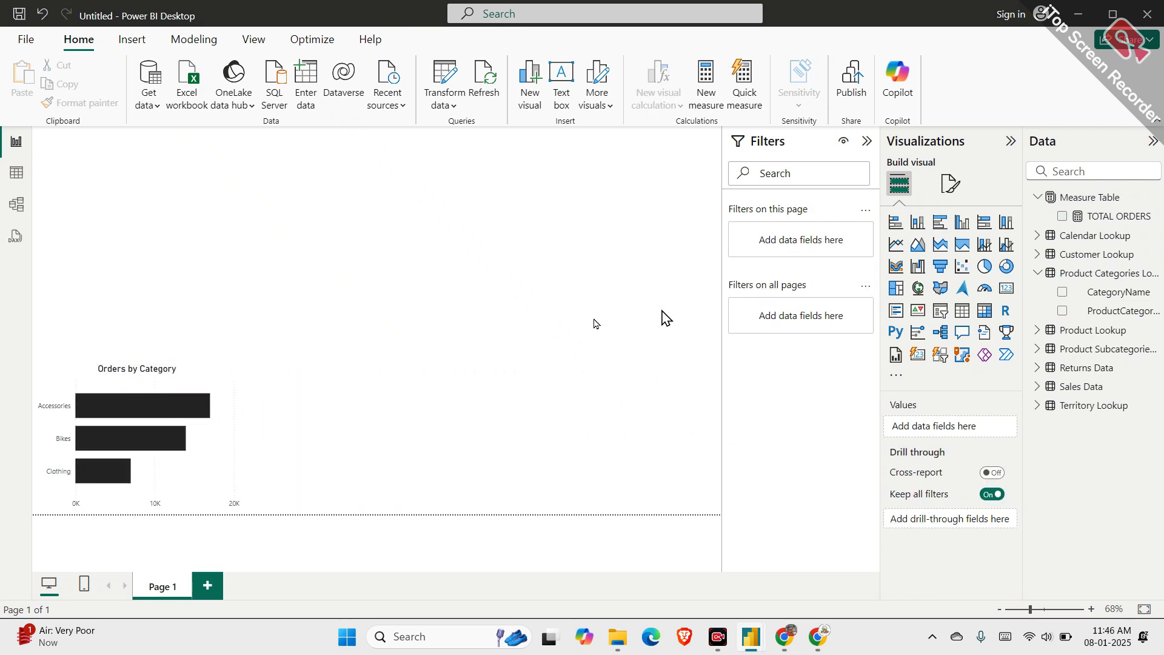
pyautogui.click(958, 316)
pyautogui.moveTo(202, 223); pyautogui.dragTo(591, 333)
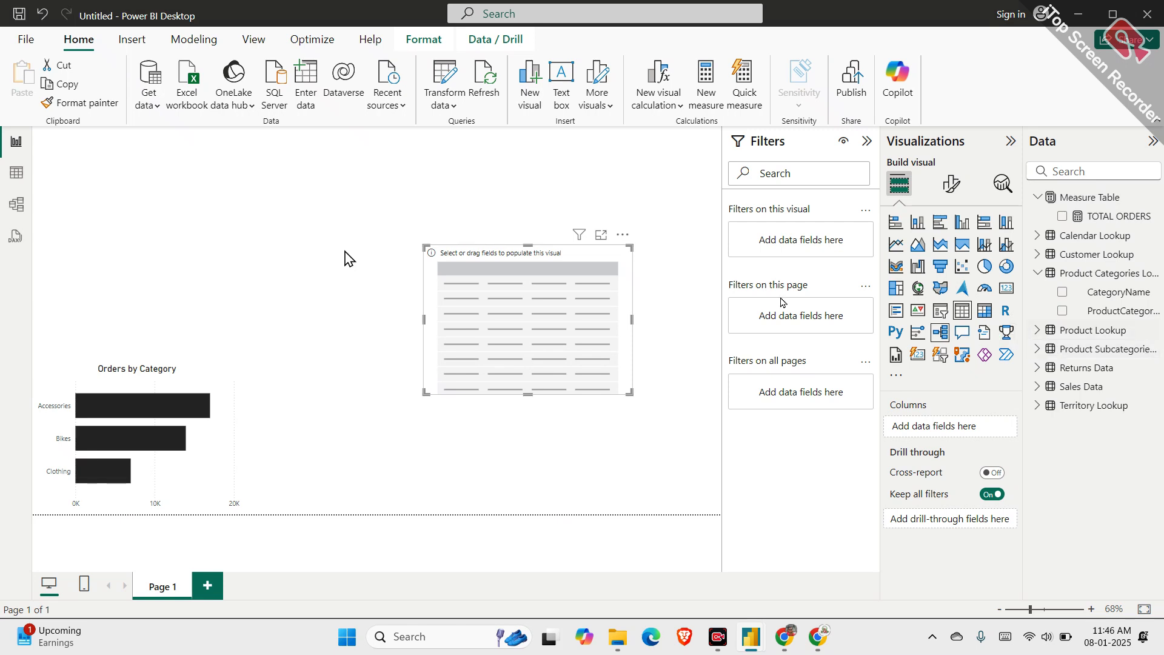
# Populate the table with CategoryName, SubcategoryName and the TOTAL ORDERS measure, leaving out ProductSubcategoryKey
pyautogui.moveTo(1114, 294); pyautogui.dragTo(963, 424)
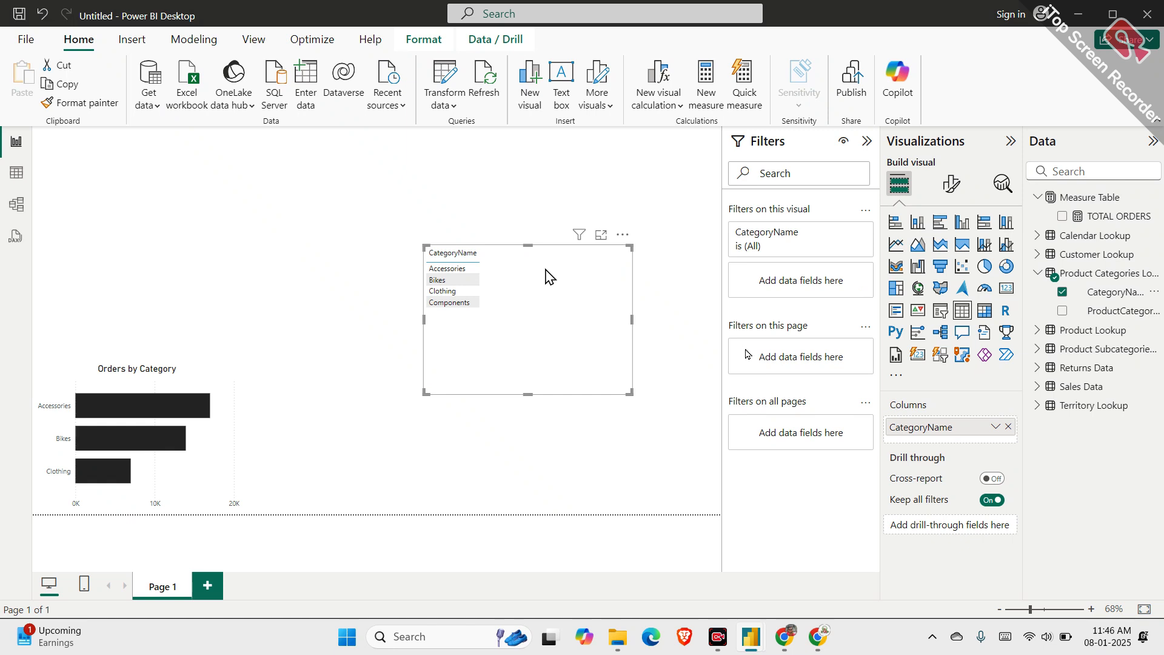
pyautogui.click(1044, 357)
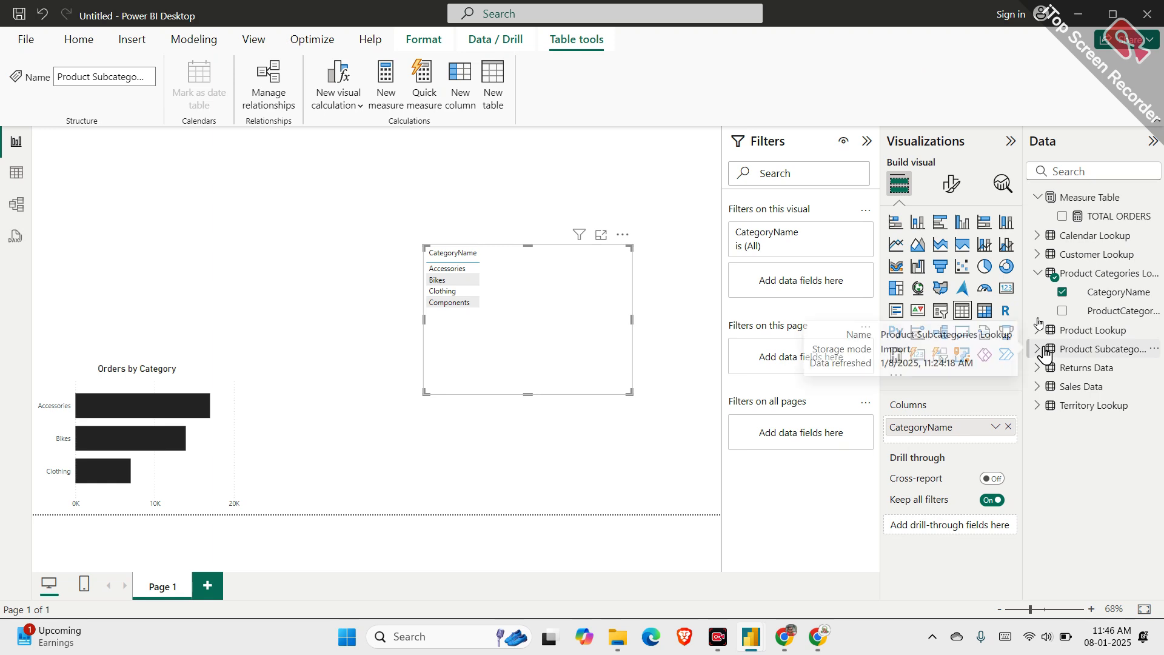
pyautogui.click(1037, 356)
pyautogui.moveTo(1097, 388); pyautogui.dragTo(988, 439)
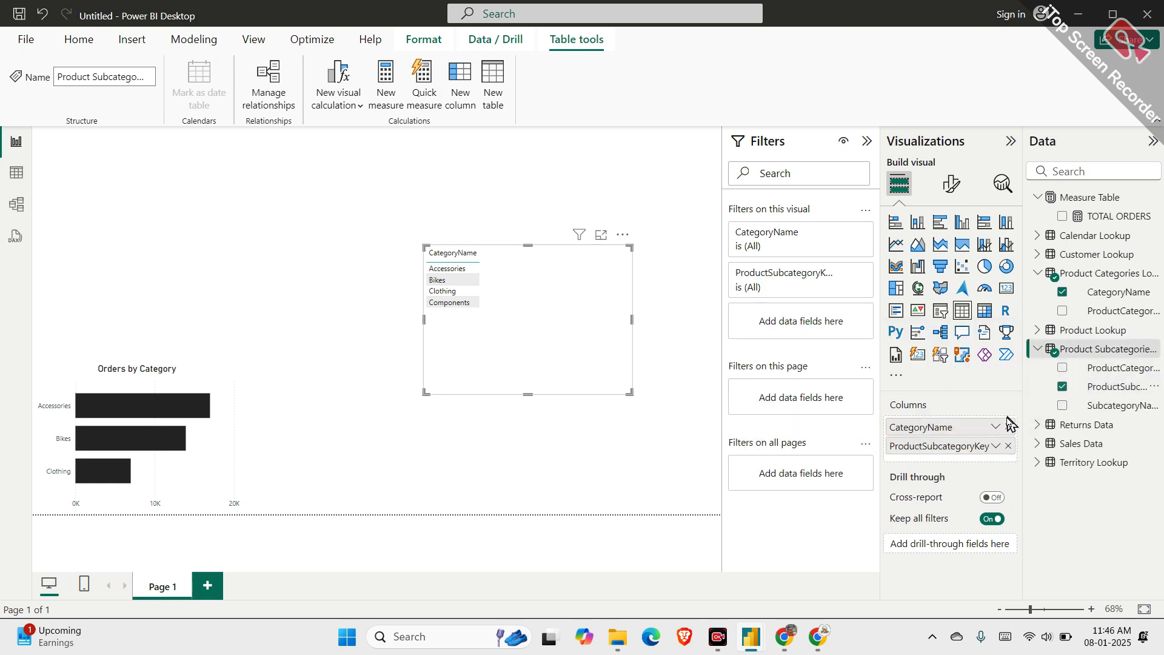
pyautogui.click(1008, 445)
pyautogui.moveTo(1114, 404); pyautogui.dragTo(982, 438)
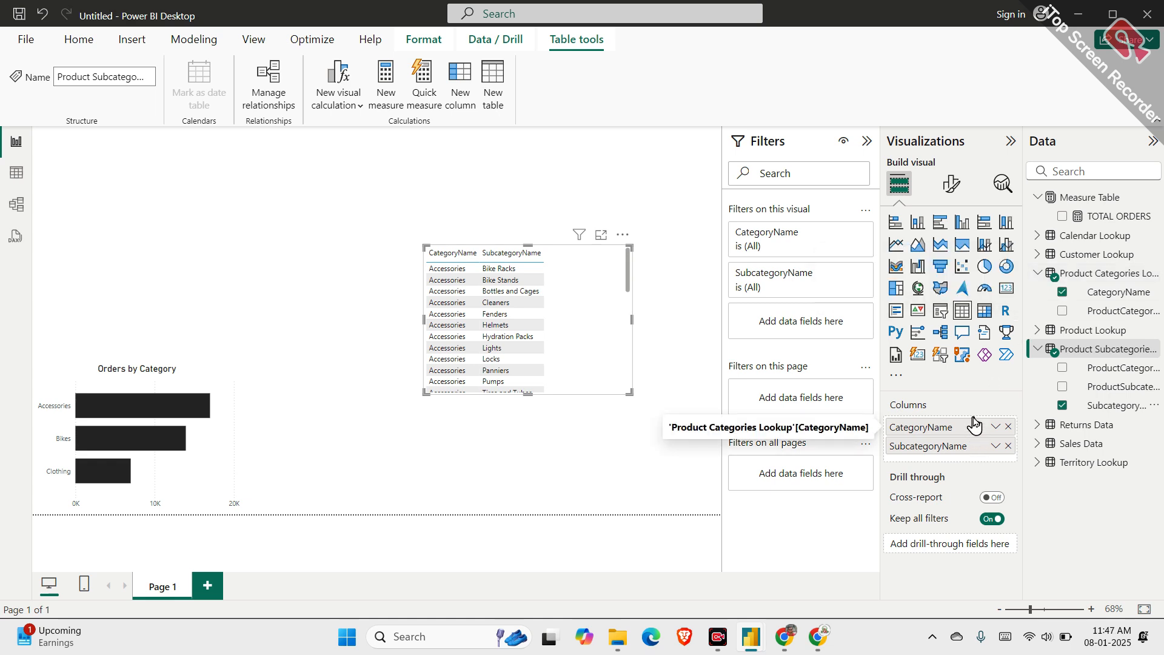
pyautogui.moveTo(1095, 216); pyautogui.dragTo(992, 456)
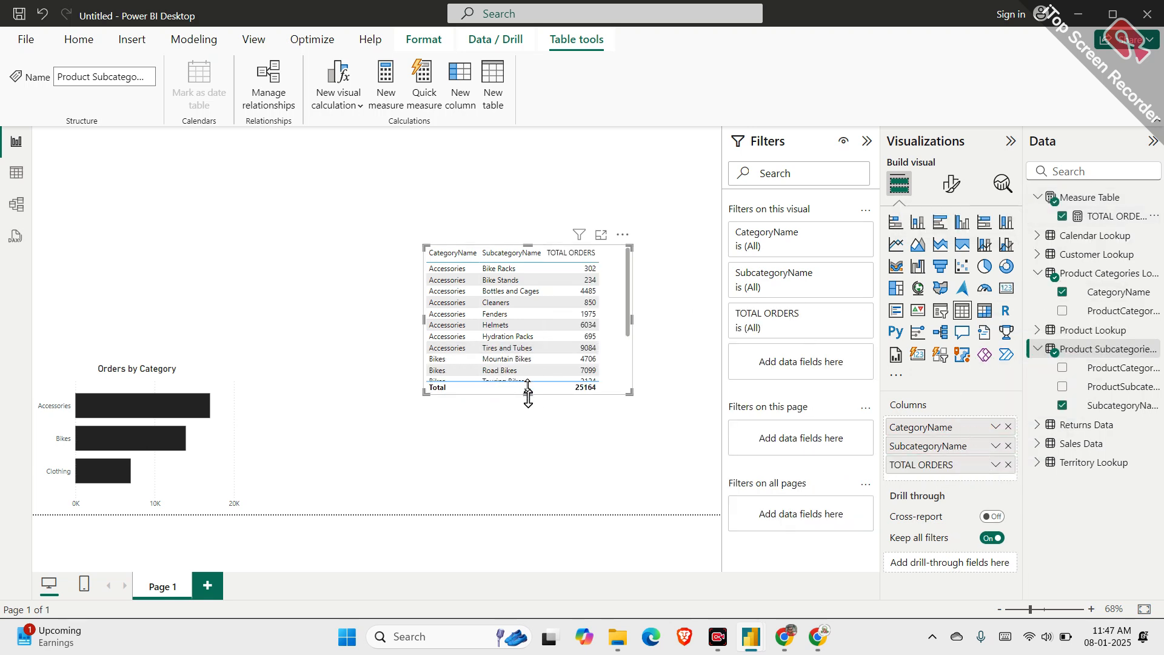
# Enlarge the table visual downward and widen it on both sides
pyautogui.moveTo(528, 394); pyautogui.dragTo(527, 466)
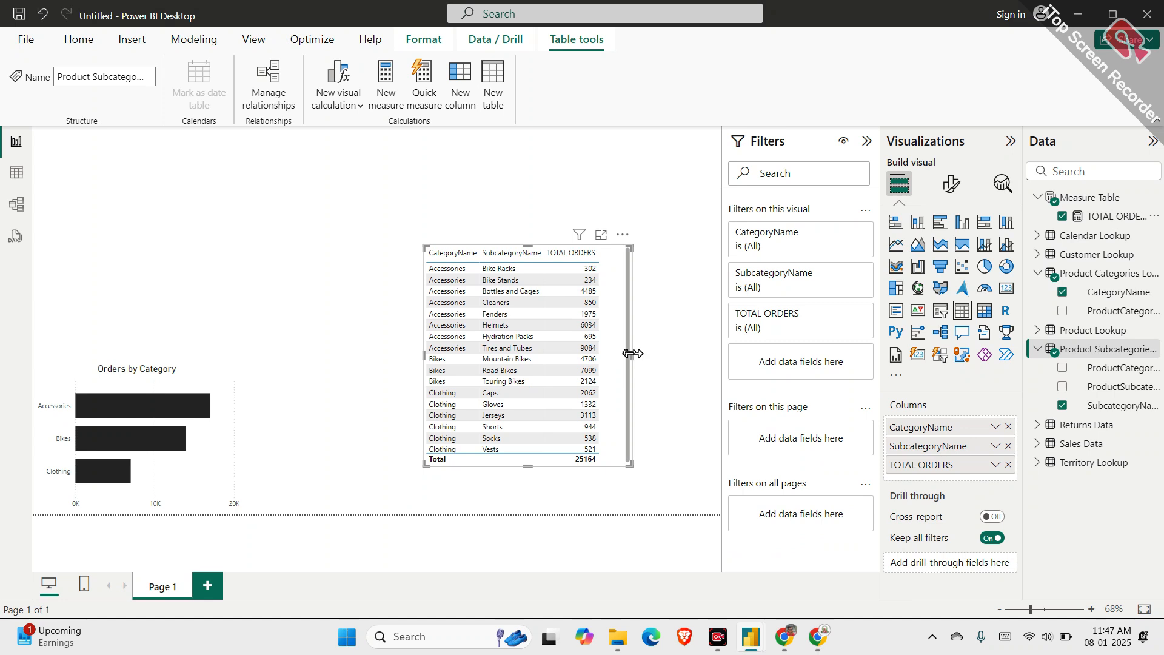
pyautogui.moveTo(632, 356); pyautogui.dragTo(690, 358)
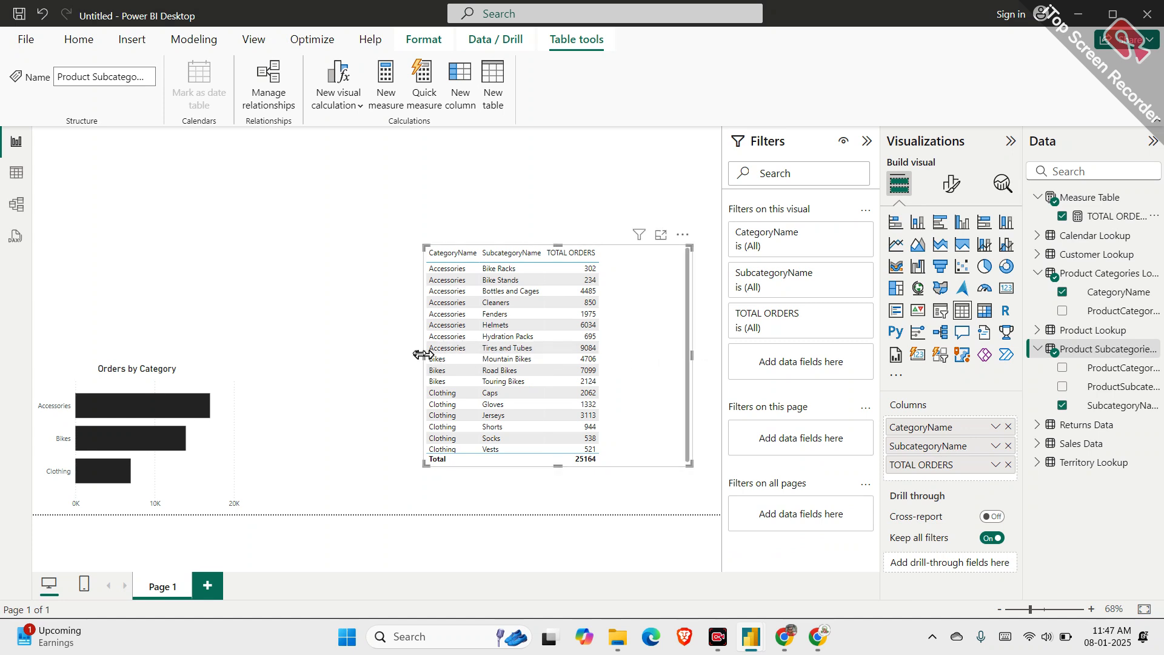
pyautogui.moveTo(424, 358); pyautogui.dragTo(394, 359)
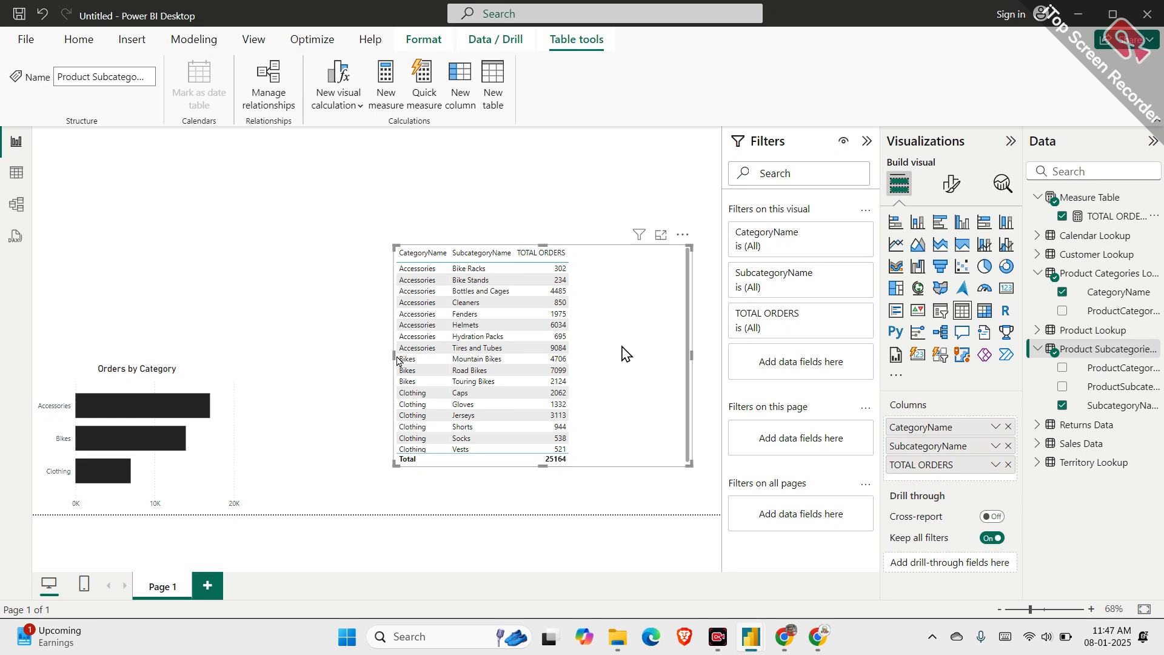
# Switch to the report named first and copy the full TOTAL_REVENUE measure formula
pyautogui.moveTo(752, 637)
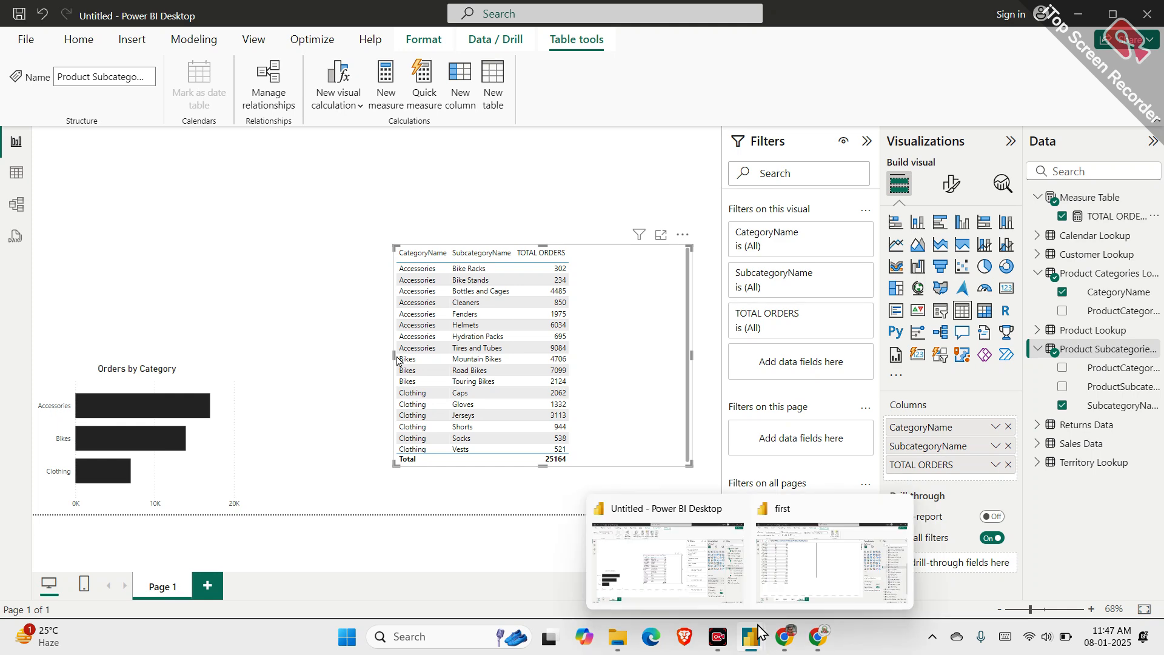
pyautogui.click(804, 579)
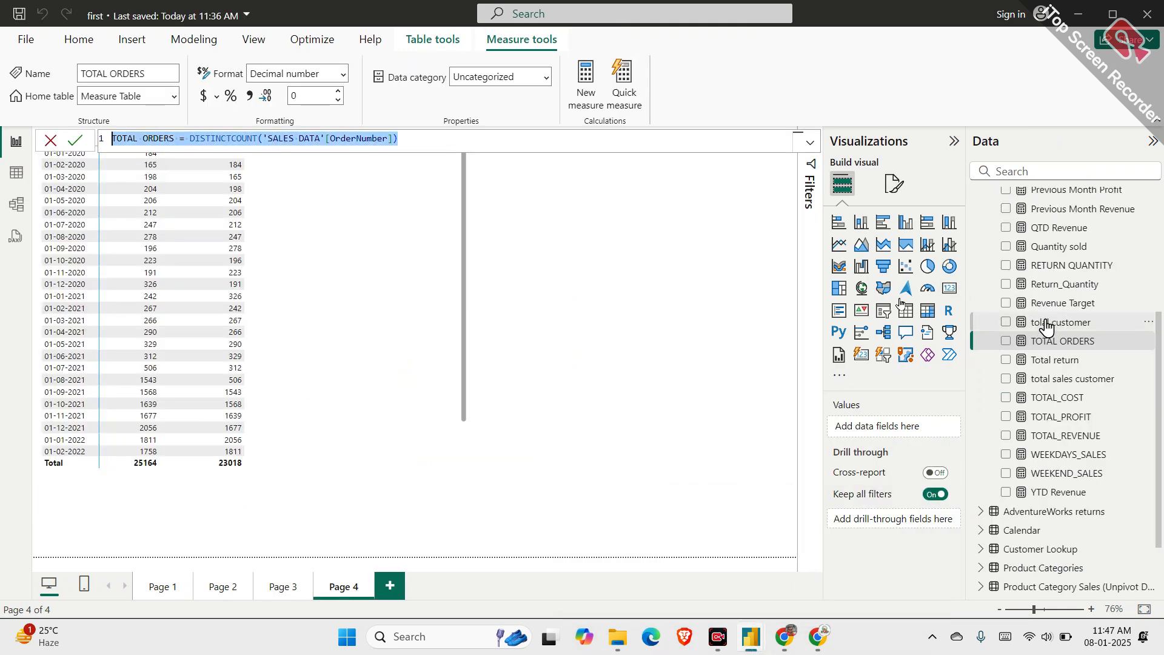
pyautogui.click(1065, 435)
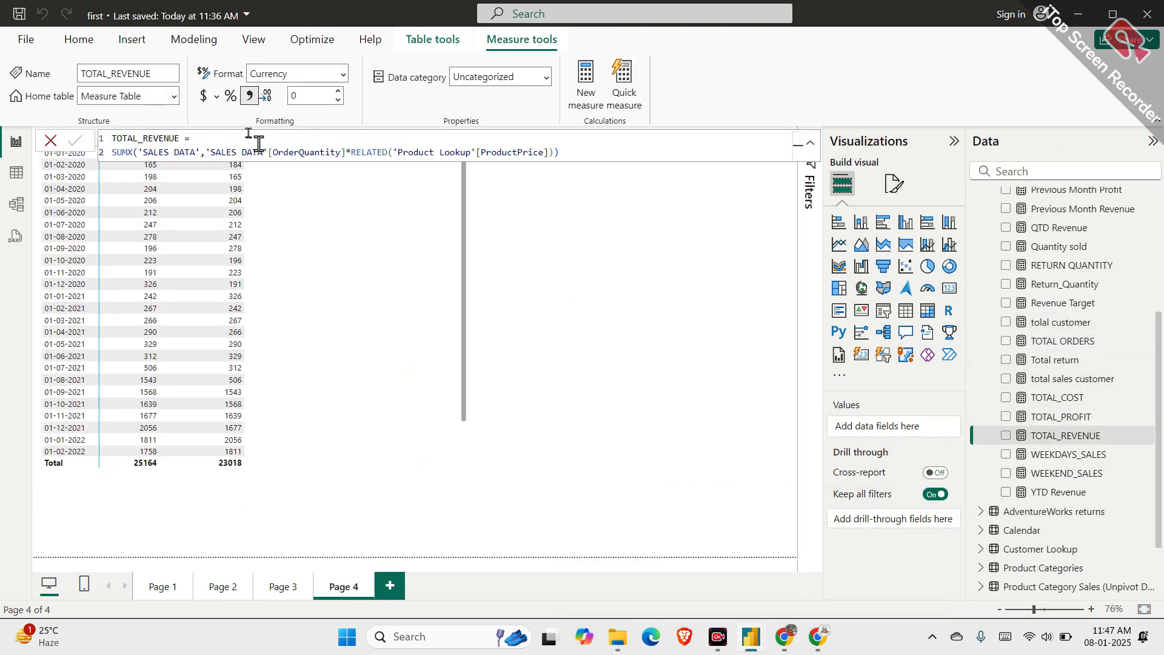
pyautogui.moveTo(553, 153); pyautogui.dragTo(111, 130)
pyautogui.hotkey('ctrl', 'c')
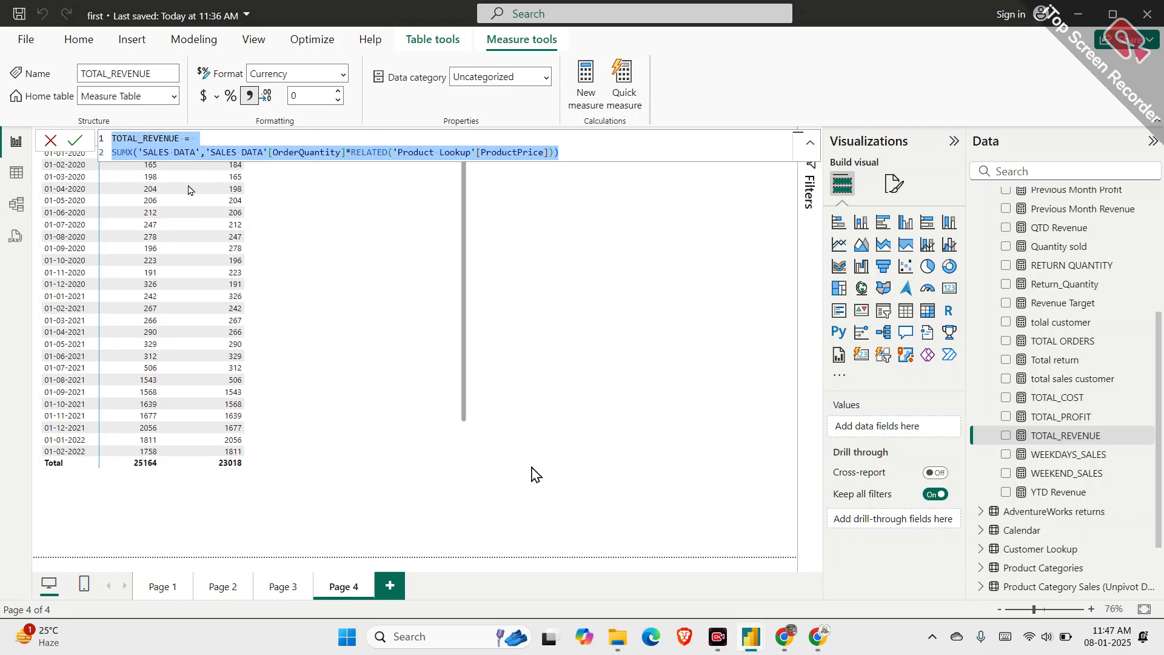
# Switch back to the Untitled report and add a new measure in Measure Table using the copied TOTAL_REVENUE formula
pyautogui.moveTo(743, 645)
pyautogui.click(665, 573)
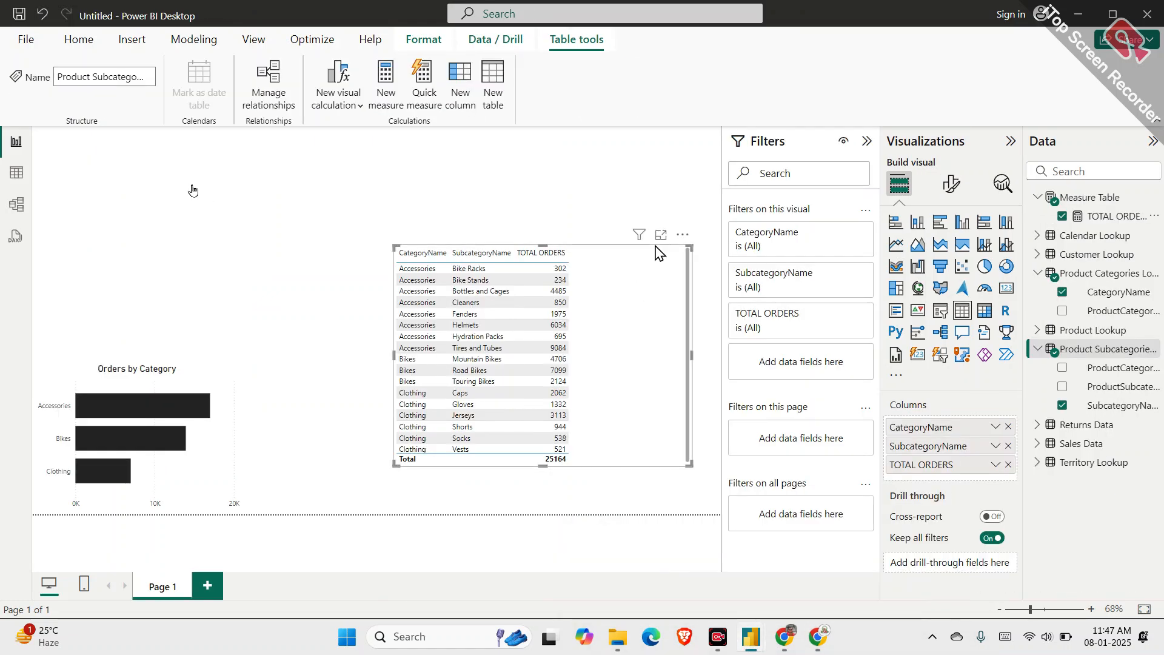
pyautogui.click(1094, 198)
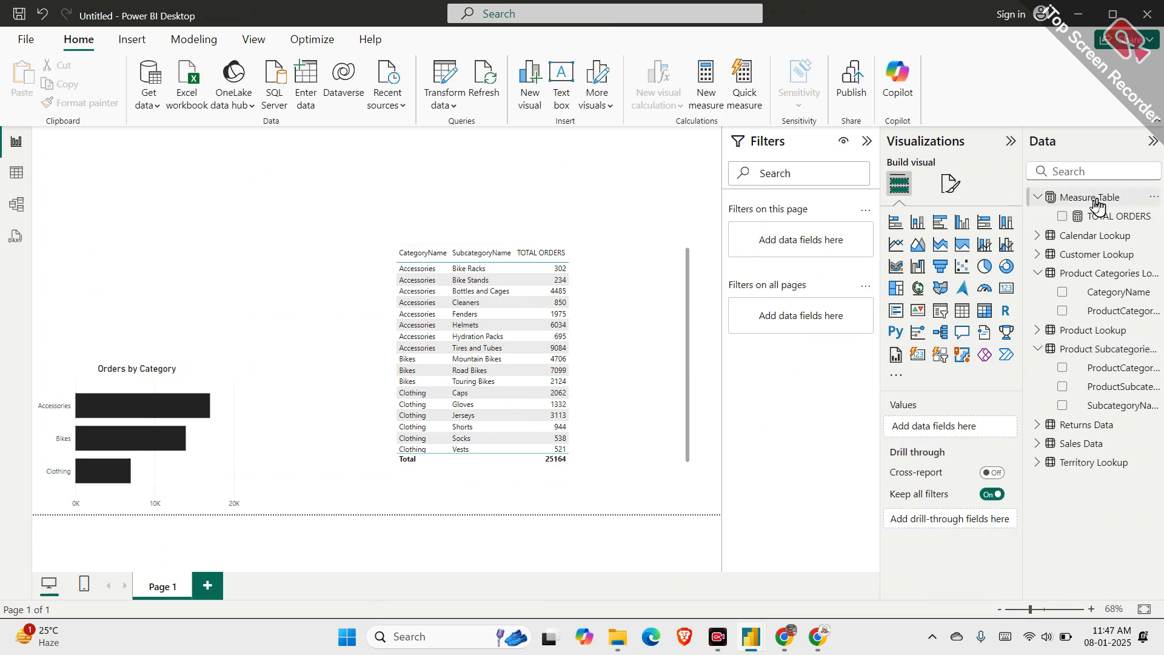
pyautogui.click(603, 391)
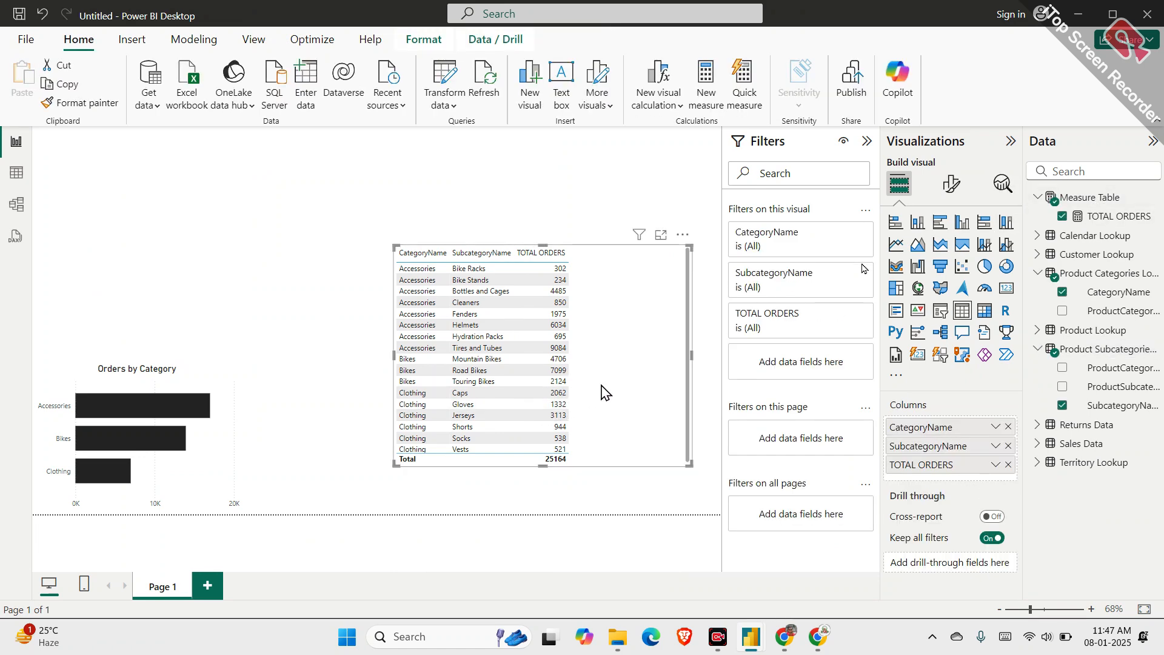
pyautogui.rightClick(1125, 204)
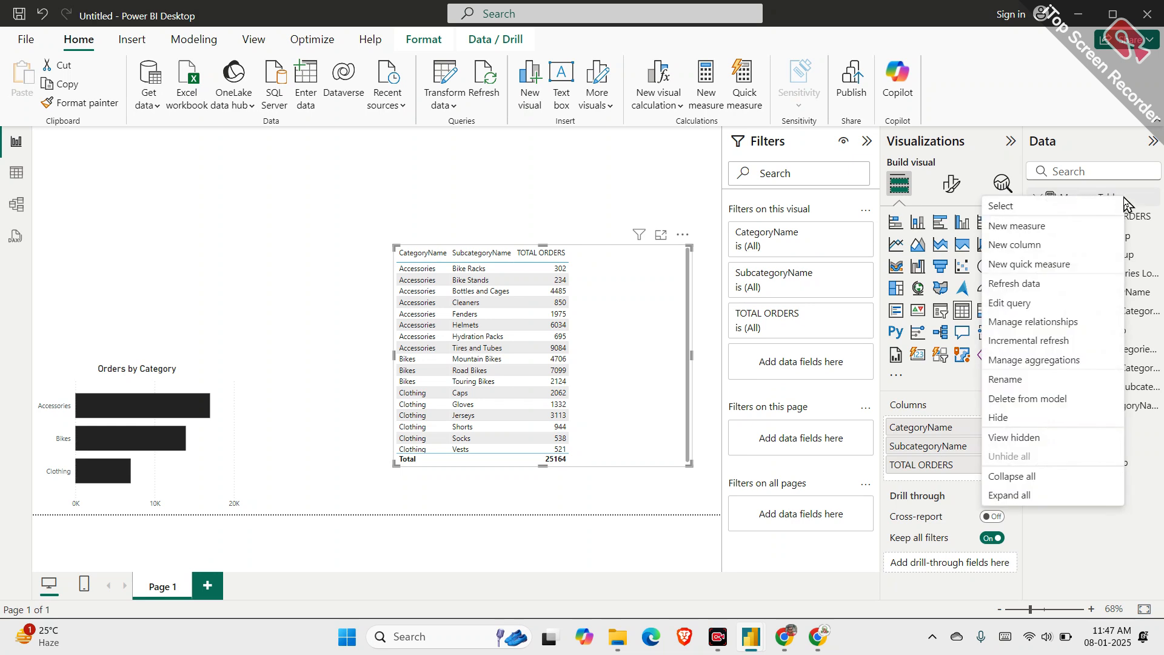
pyautogui.press('Escape')
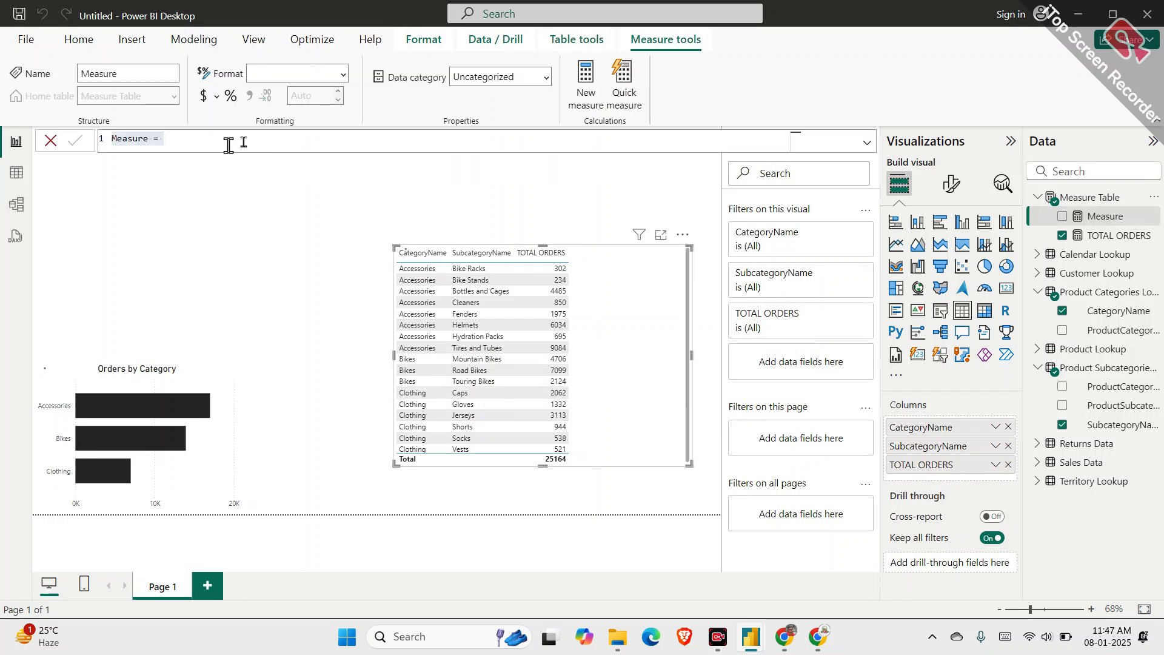
pyautogui.hotkey('ctrl', 'v')
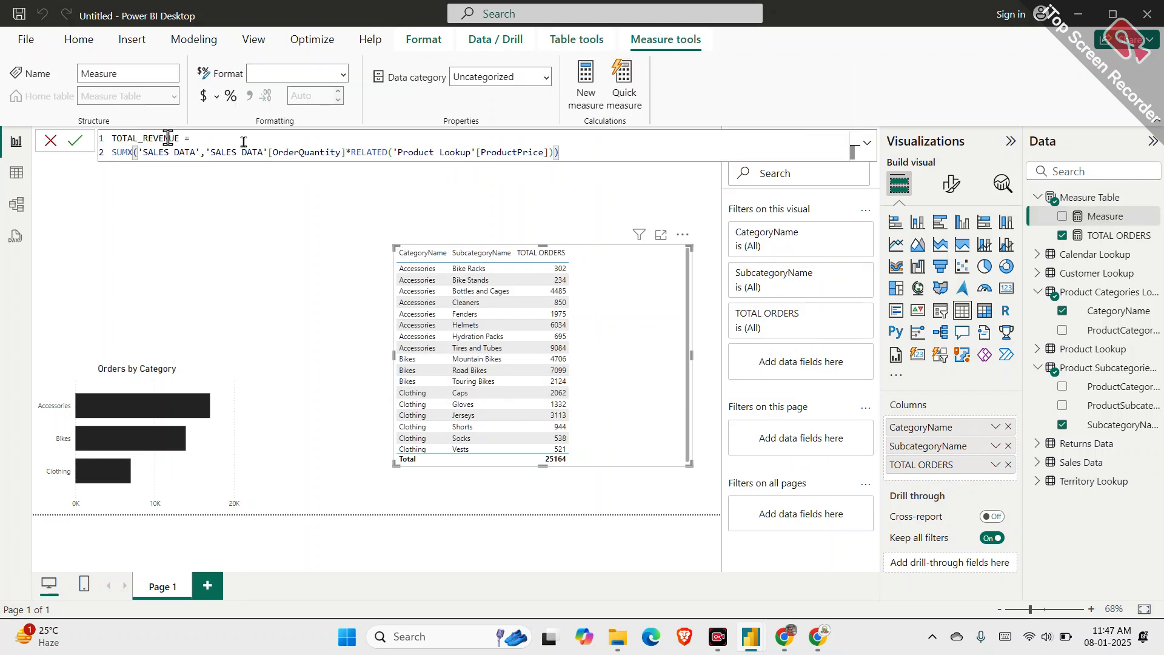
# Rename the pasted measure Total Revenue and commit it, and rename the TOTAL ORDERS measure Total Orders
pyautogui.doubleClick(179, 137)
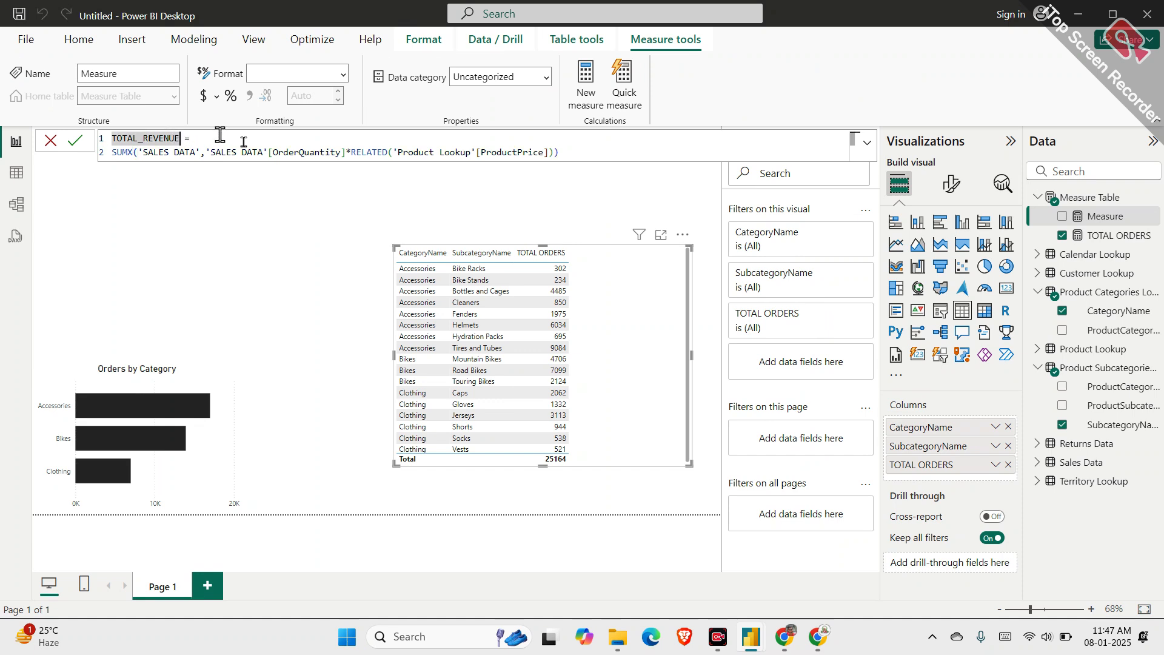
pyautogui.press('BackSpace')
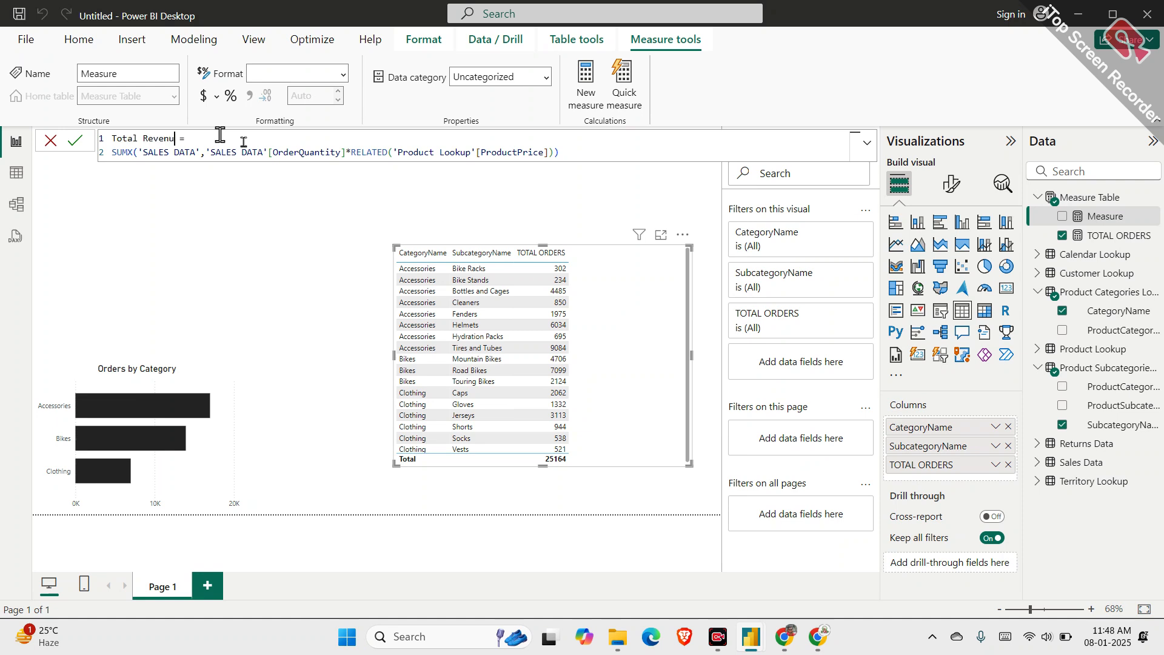
pyautogui.click(75, 141)
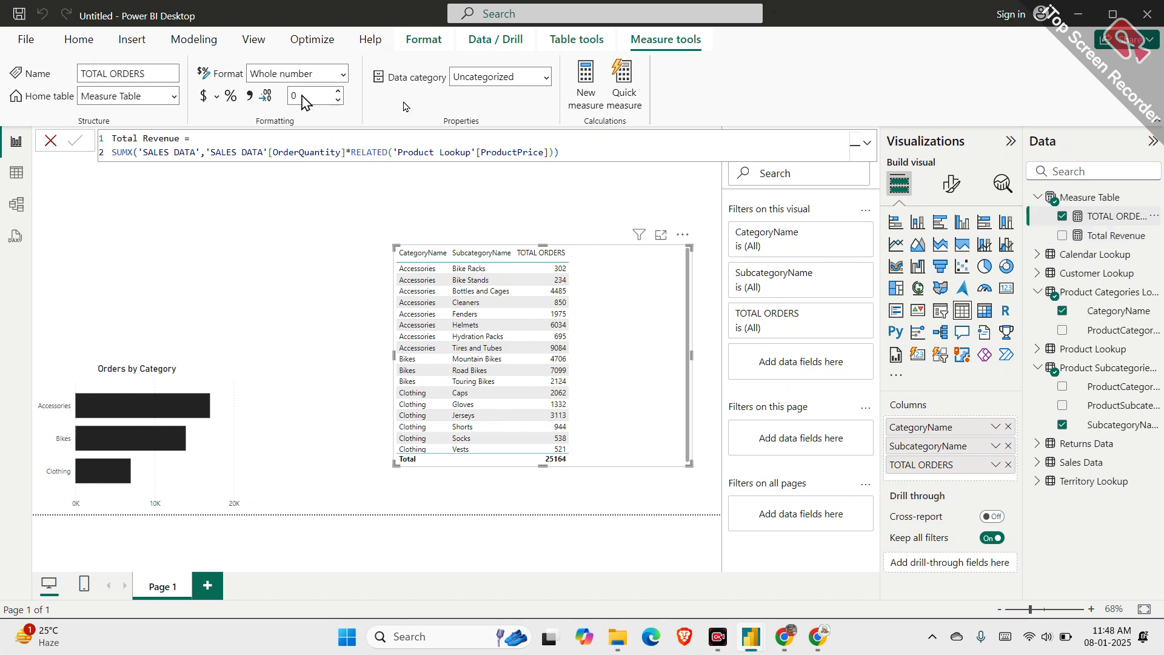
pyautogui.click(178, 136)
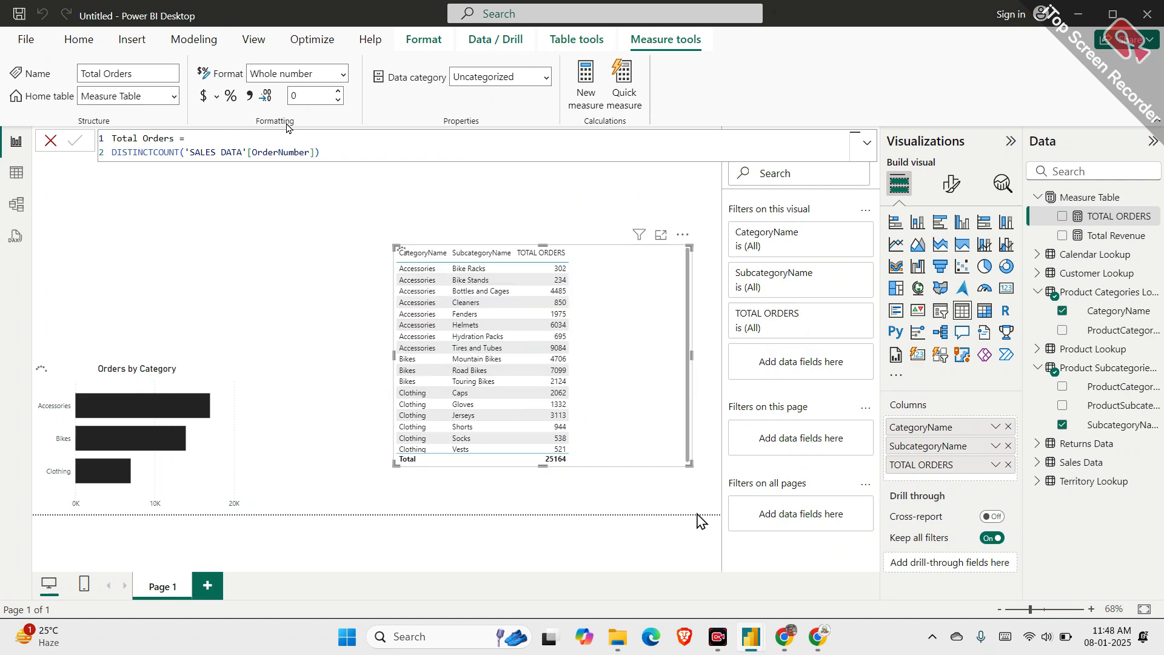
# Switch to the report named first, look through its Measure Table measures, and return to the Untitled report
pyautogui.click(833, 559)
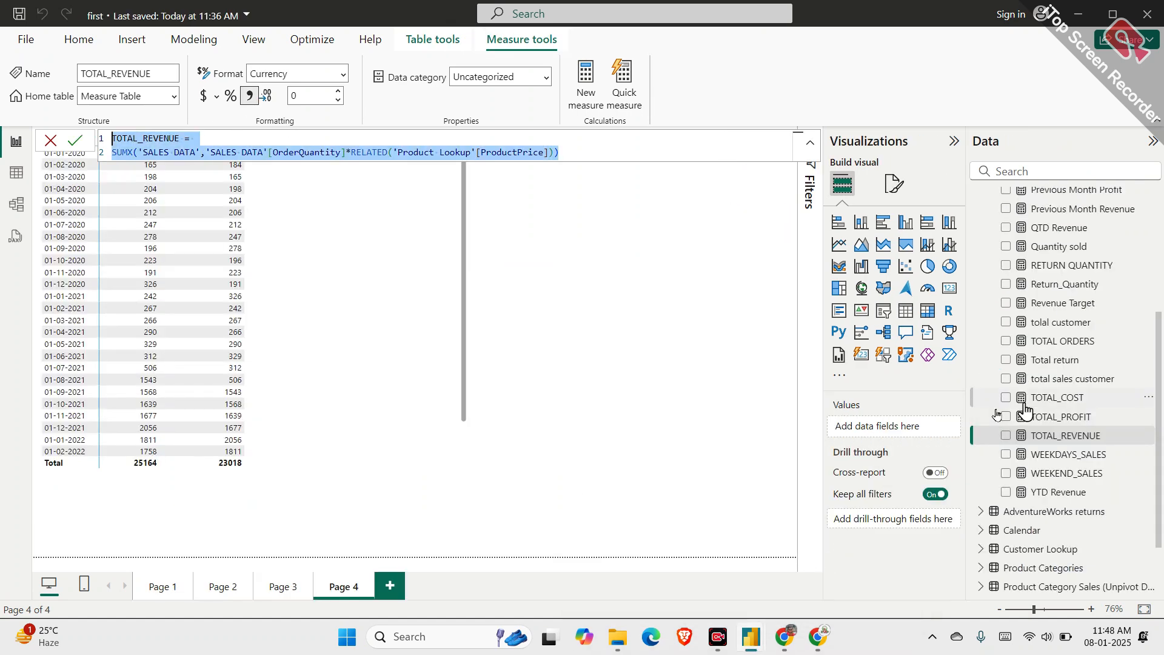
pyautogui.scroll(1, 1095, 424)
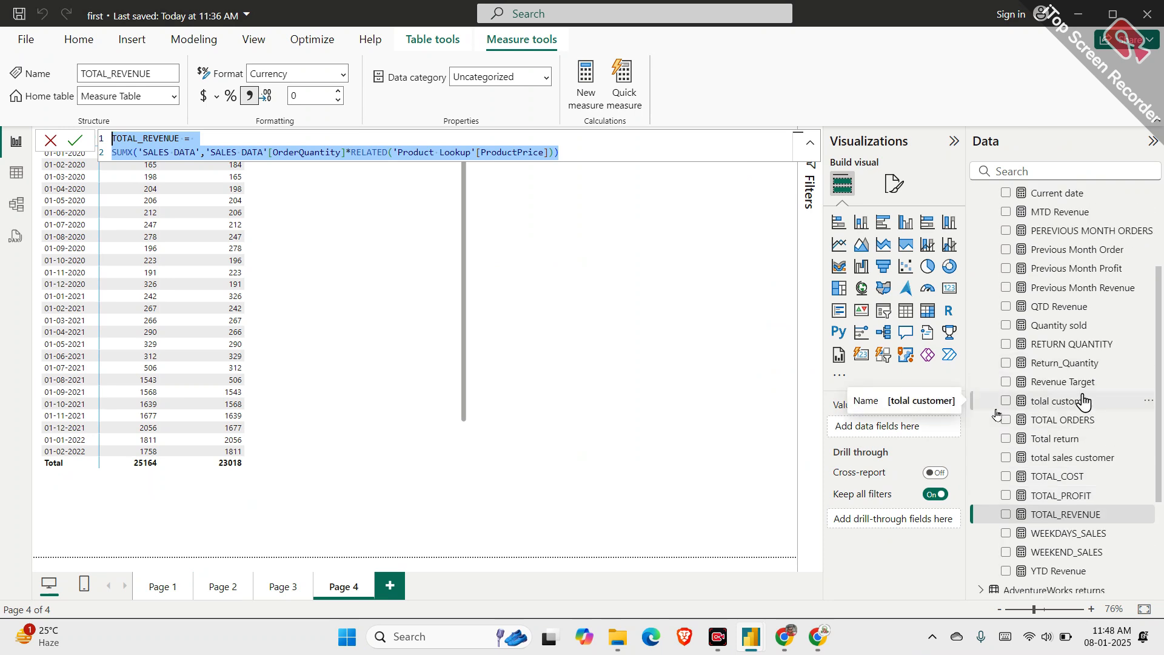
pyautogui.scroll(1, 1085, 403)
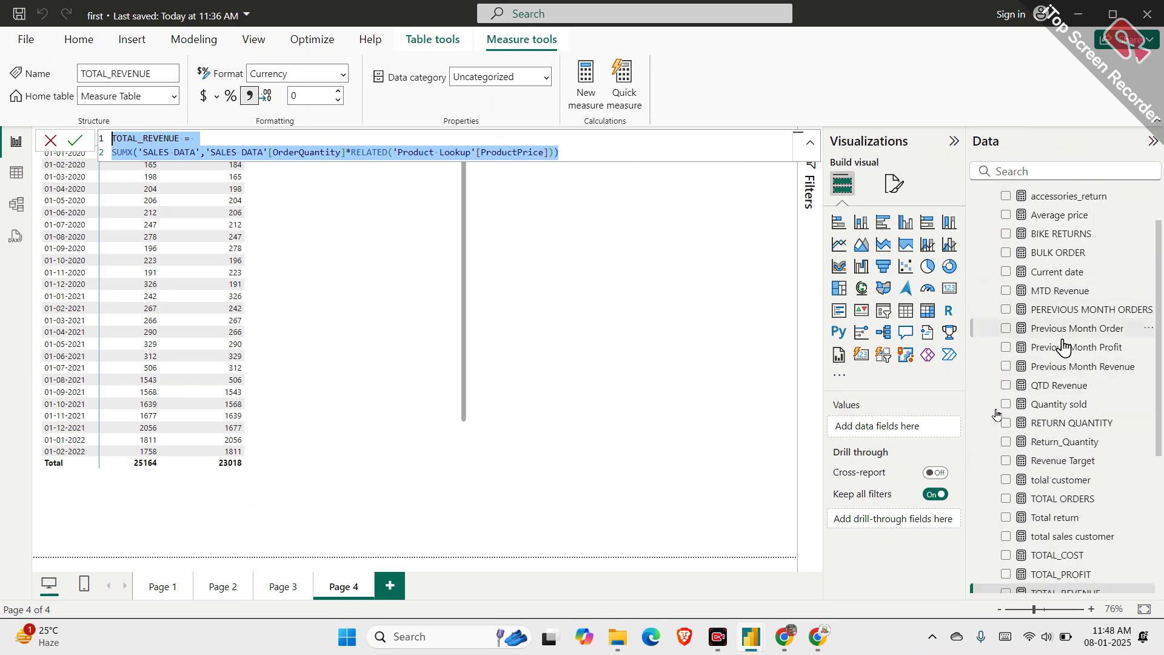
pyautogui.scroll(1, 1064, 397)
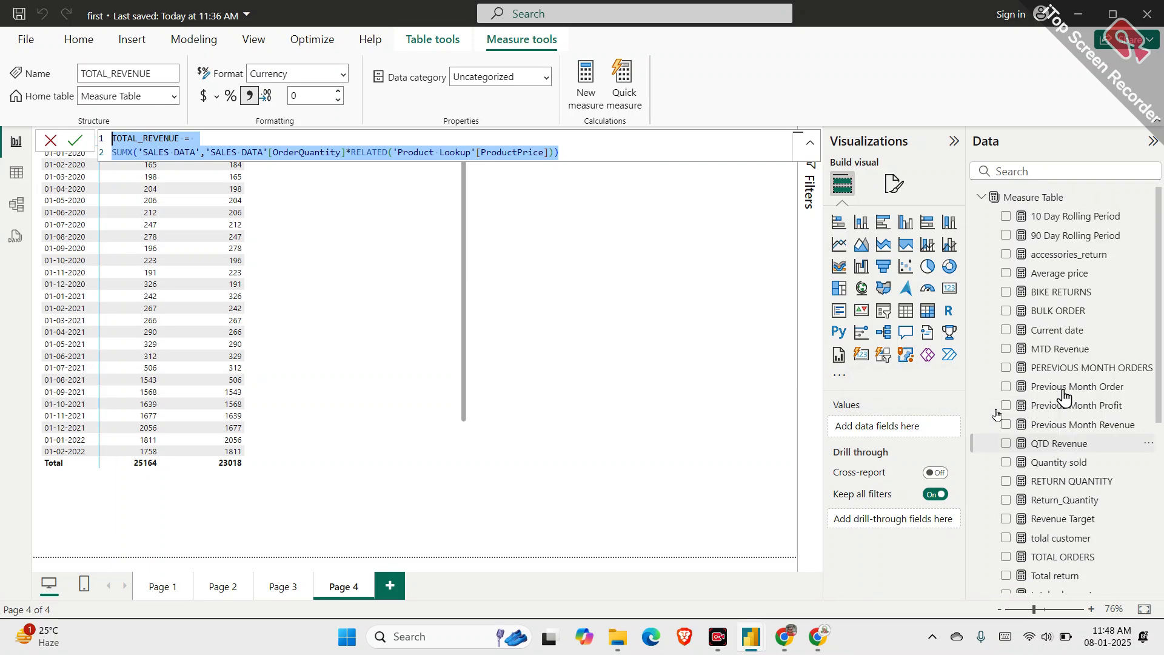
pyautogui.scroll(-3, 1064, 397)
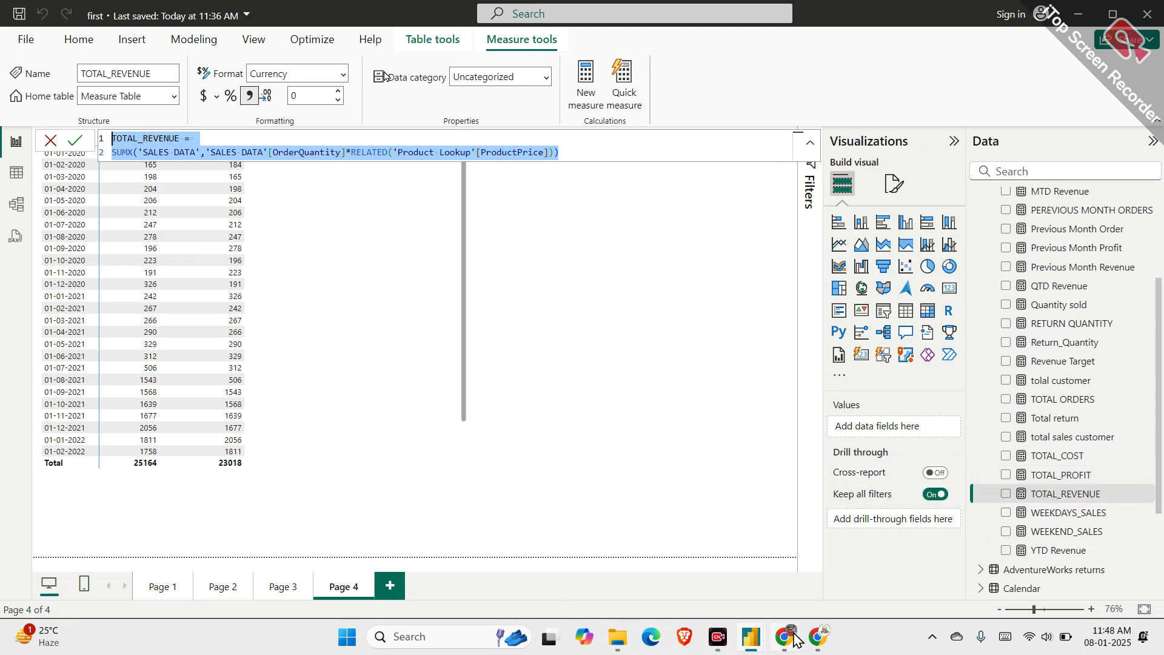
pyautogui.moveTo(808, 640)
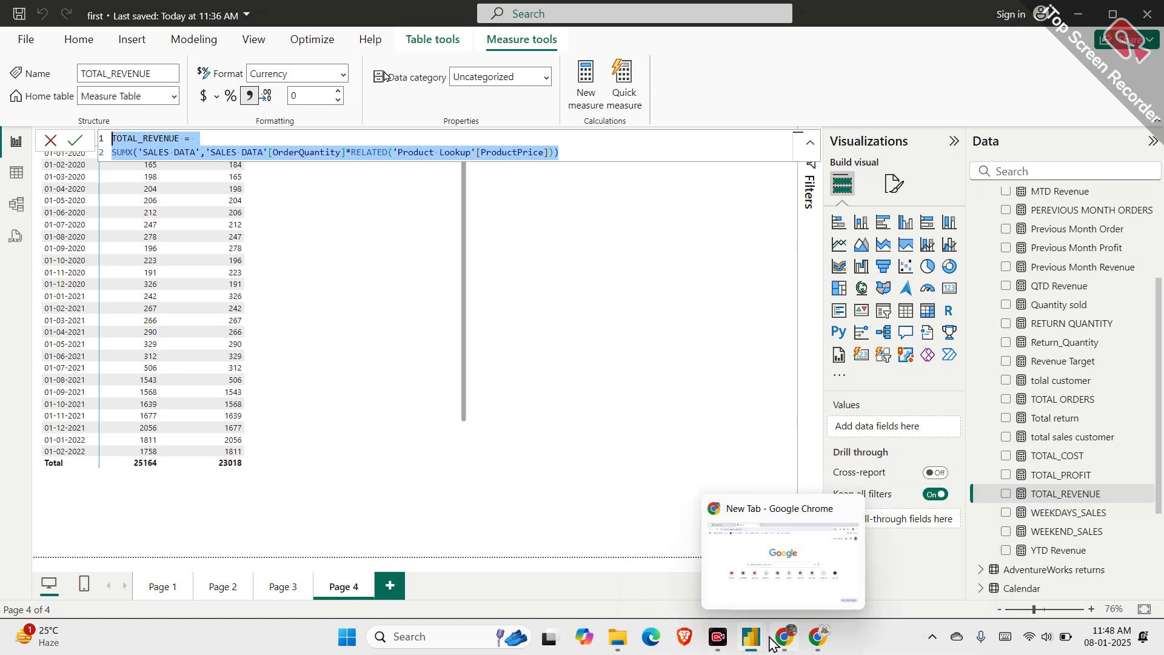
pyautogui.moveTo(751, 637)
pyautogui.click(689, 589)
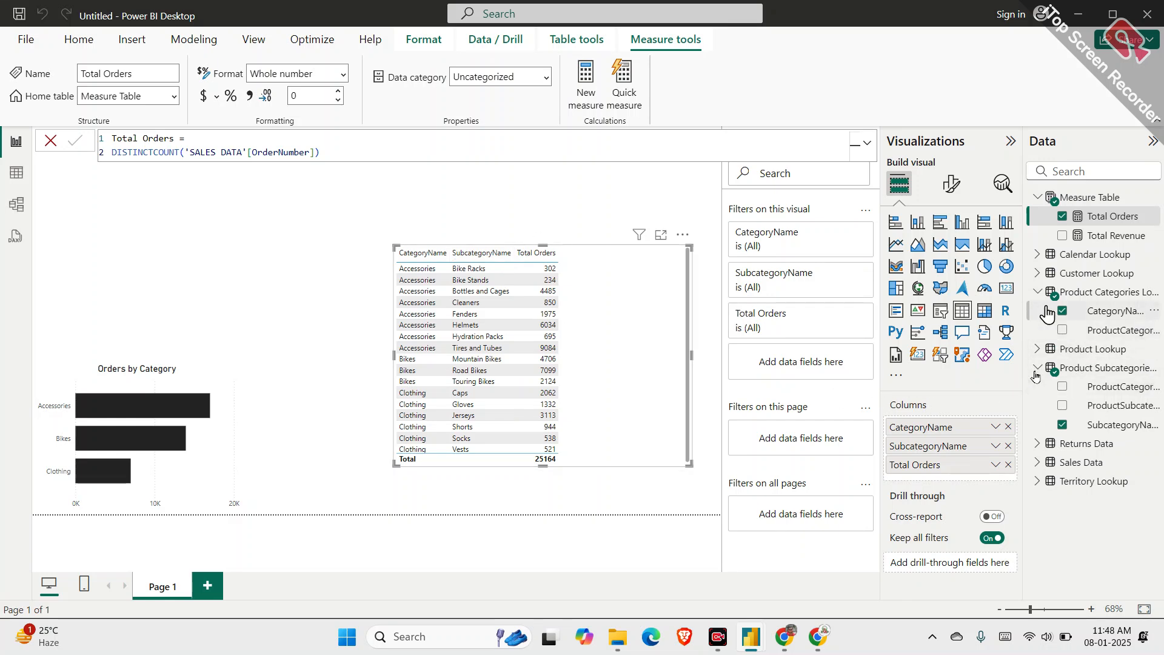
# Replace the table visual's columns with ProductName from Product Lookup and the Total Revenue measure
pyautogui.click(1037, 350)
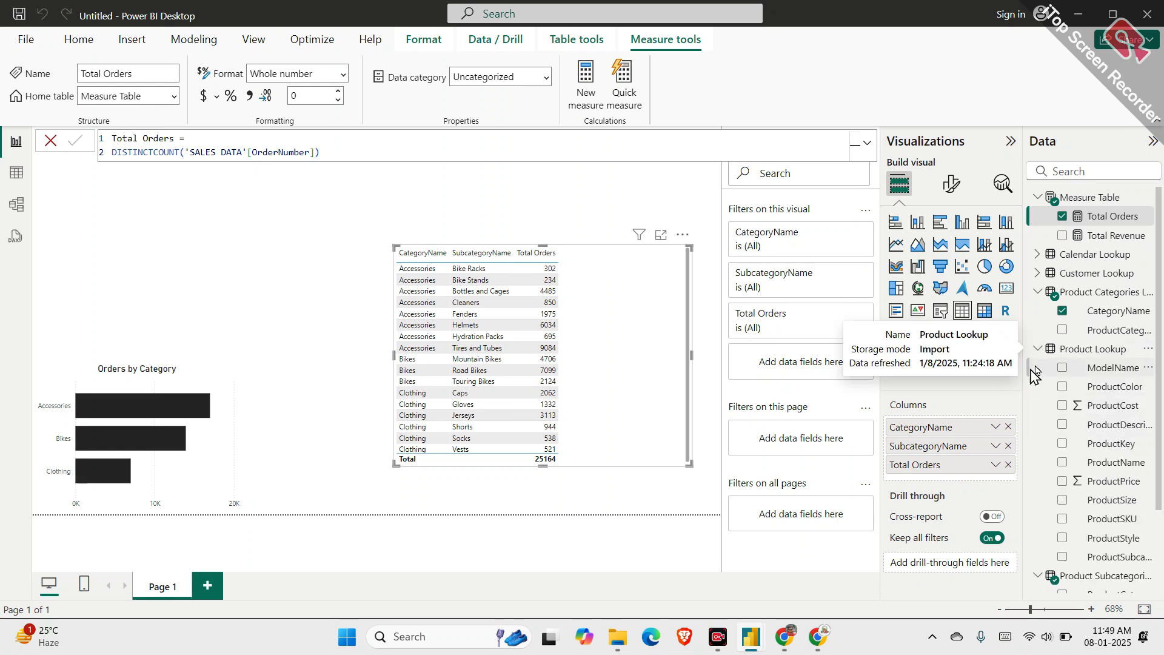
pyautogui.moveTo(1024, 382); pyautogui.dragTo(990, 400)
pyautogui.moveTo(1051, 467); pyautogui.dragTo(922, 431)
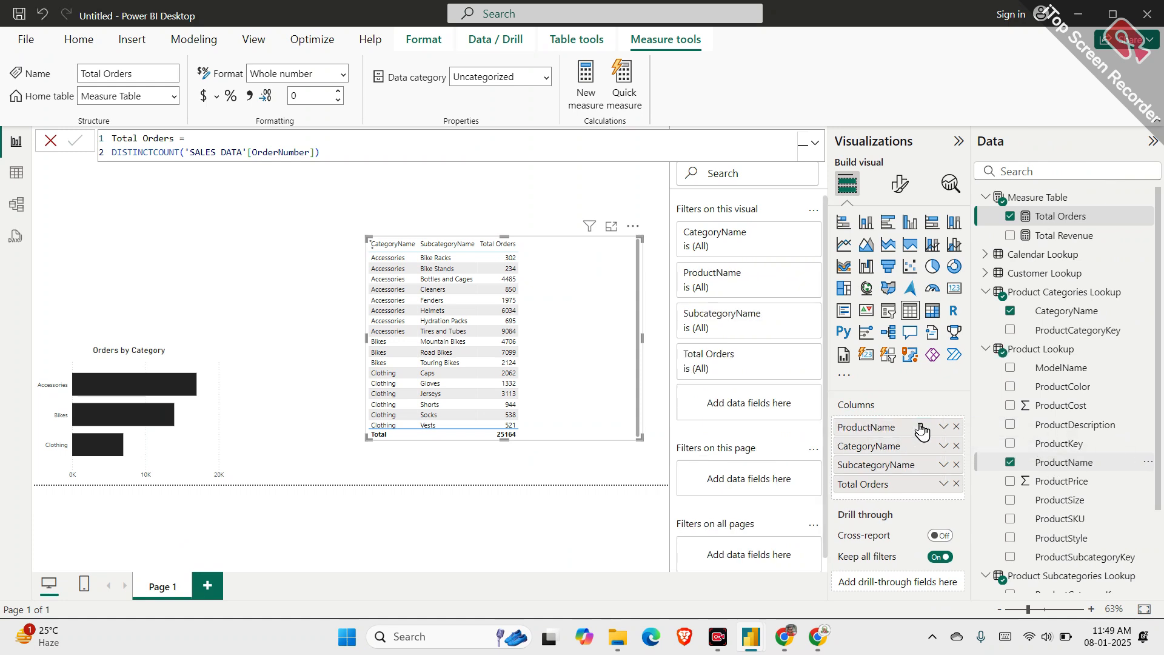
pyautogui.click(956, 446)
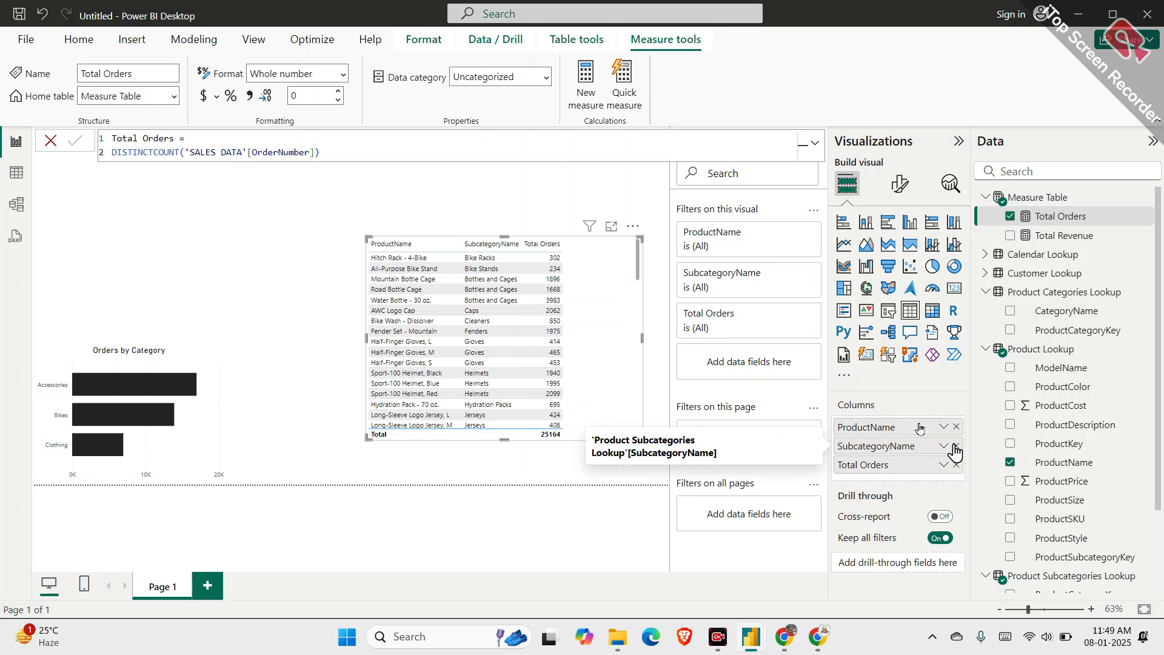
pyautogui.click(956, 446)
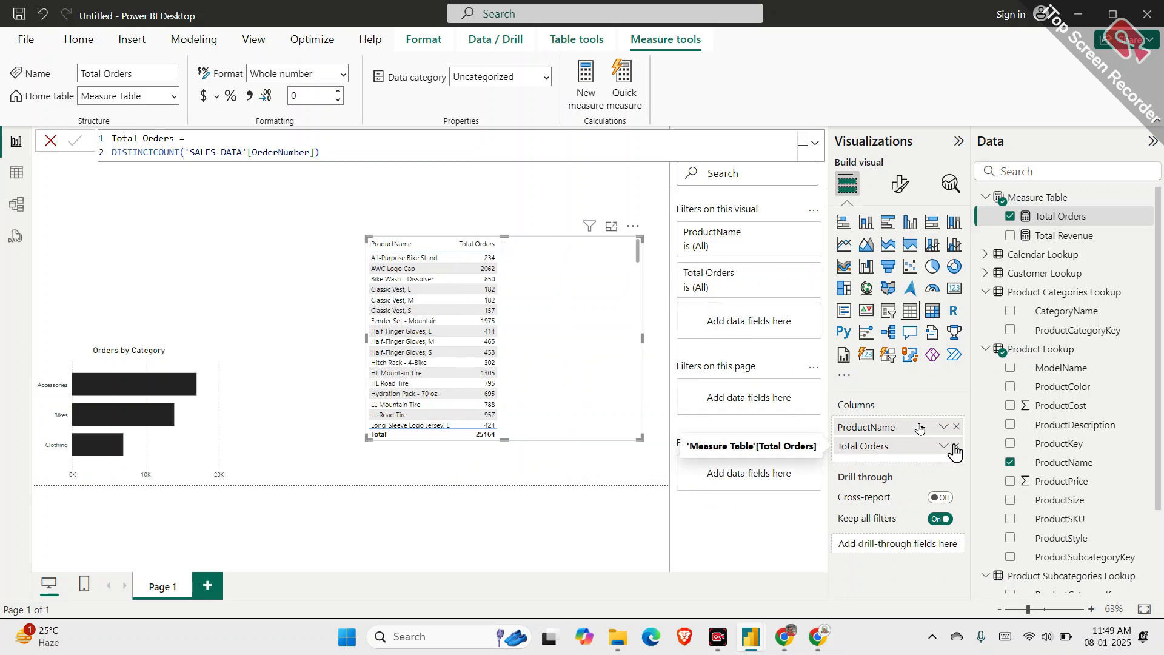
pyautogui.click(956, 448)
pyautogui.moveTo(1063, 235); pyautogui.dragTo(940, 436)
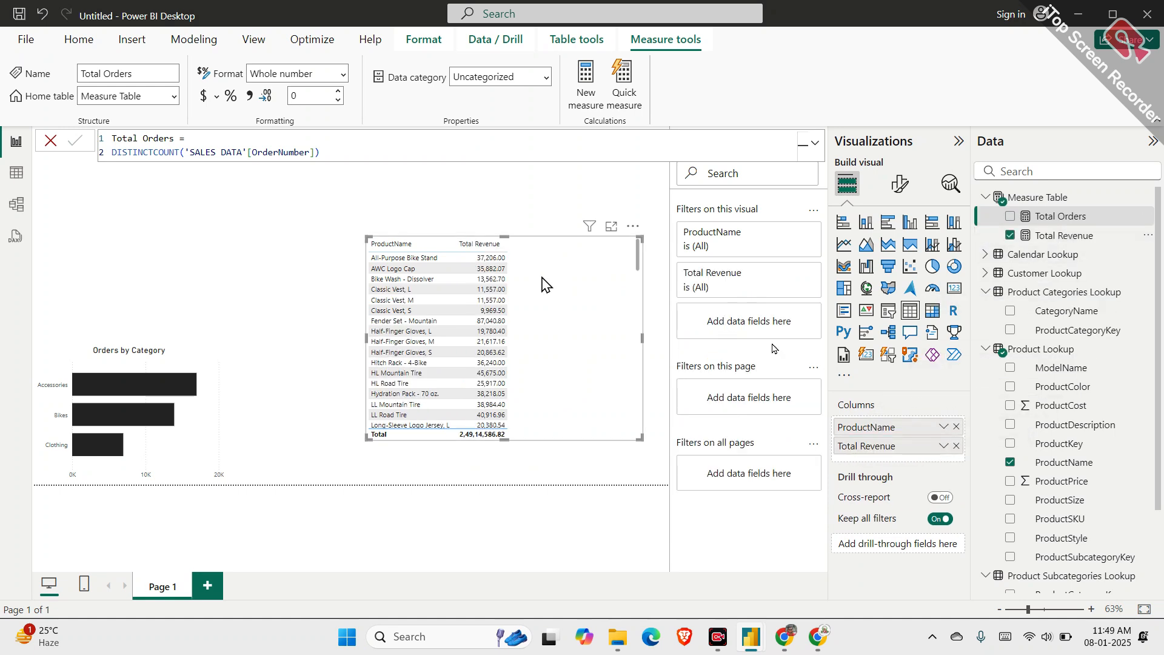
# Enlarge the table visual downward and to the left, shift it slightly up, and close the formula editor
pyautogui.moveTo(503, 438); pyautogui.dragTo(504, 464)
pyautogui.moveTo(365, 350); pyautogui.dragTo(328, 344)
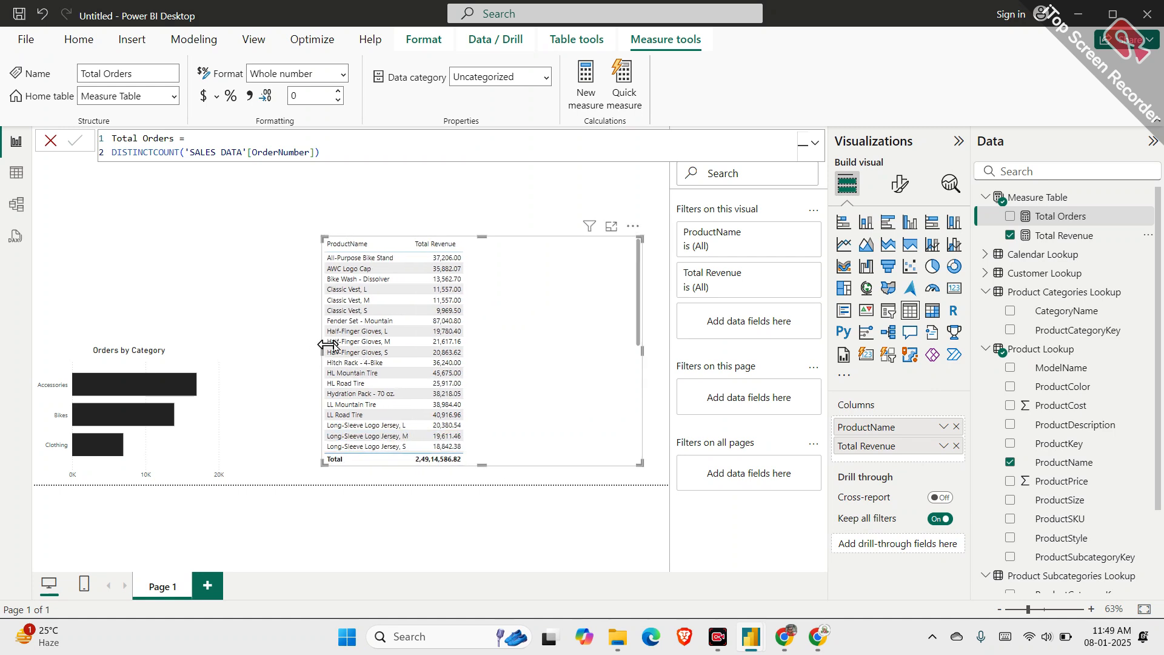
pyautogui.moveTo(550, 290)
pyautogui.mouseDown()
pyautogui.moveTo(576, 274)
pyautogui.moveTo(545, 278)
pyautogui.mouseUp()
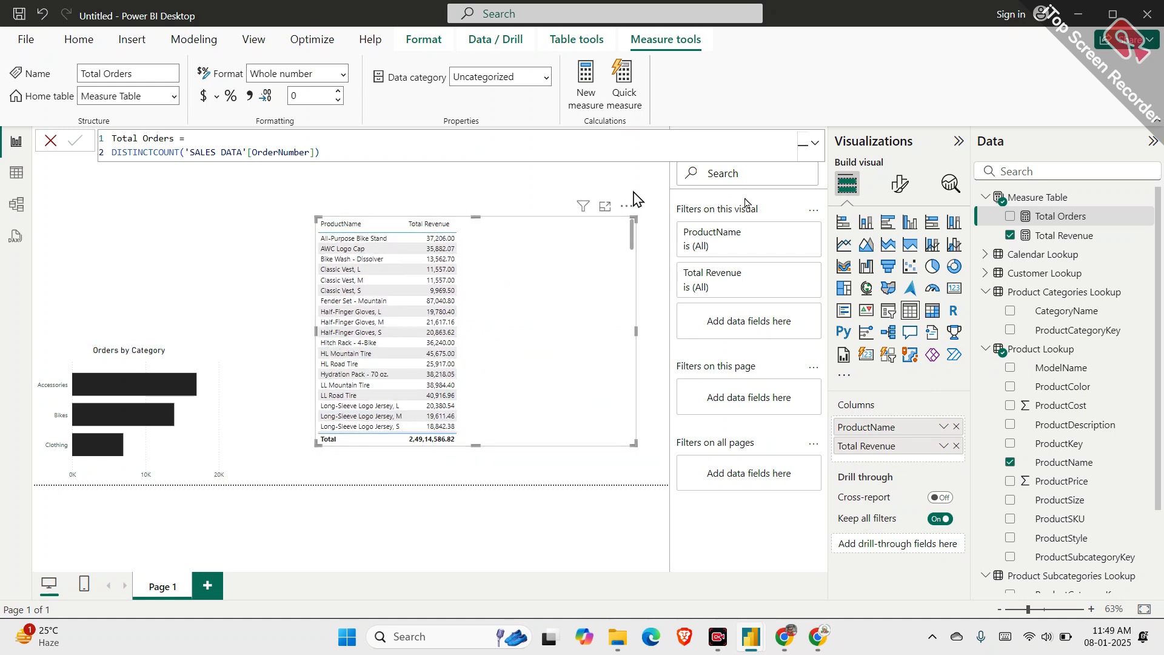
pyautogui.click(36, 148)
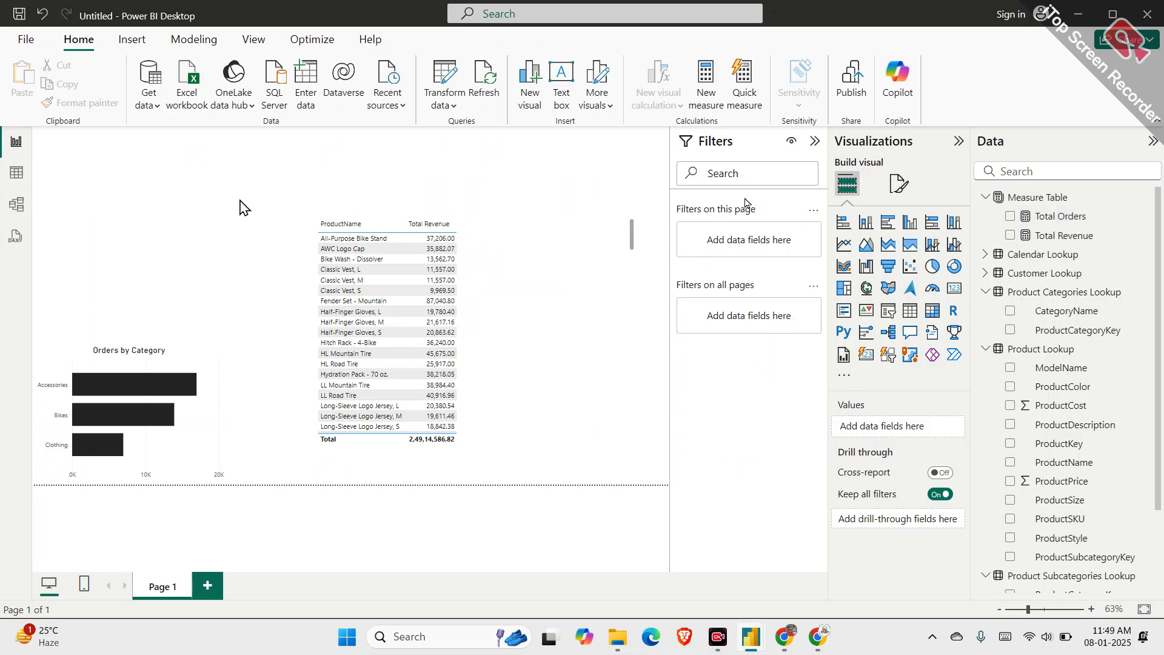
# Look through the table visual's general and visual formatting options, including the column header settings
pyautogui.click(509, 303)
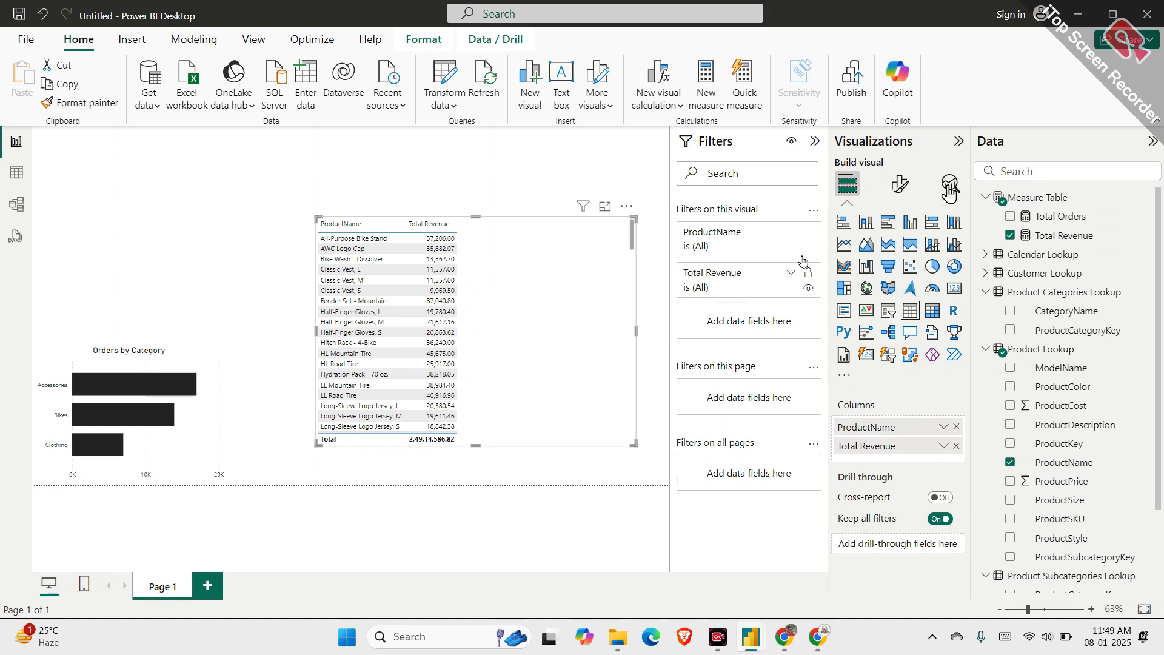
pyautogui.click(900, 183)
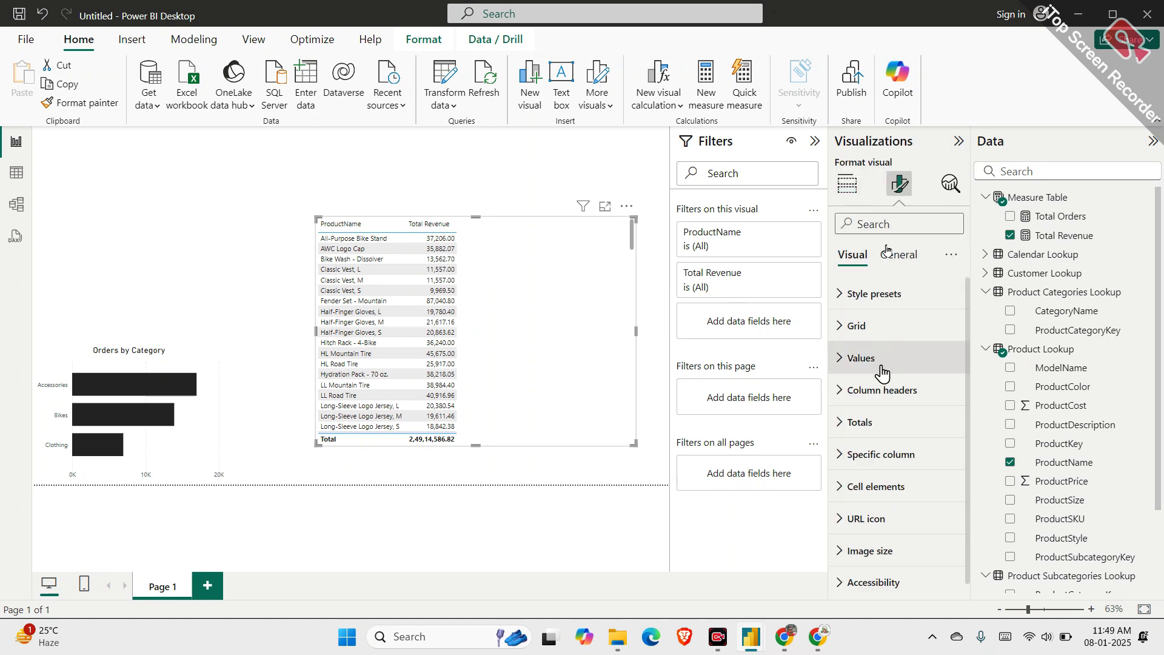
pyautogui.scroll(-1, 891, 379)
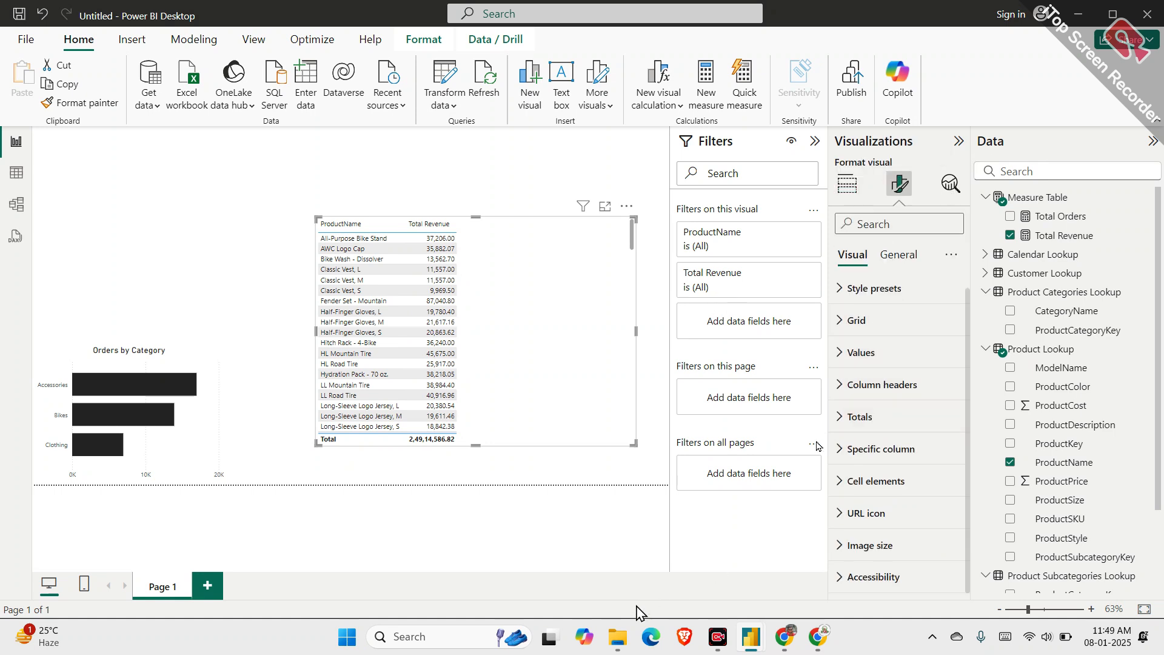
pyautogui.click(903, 258)
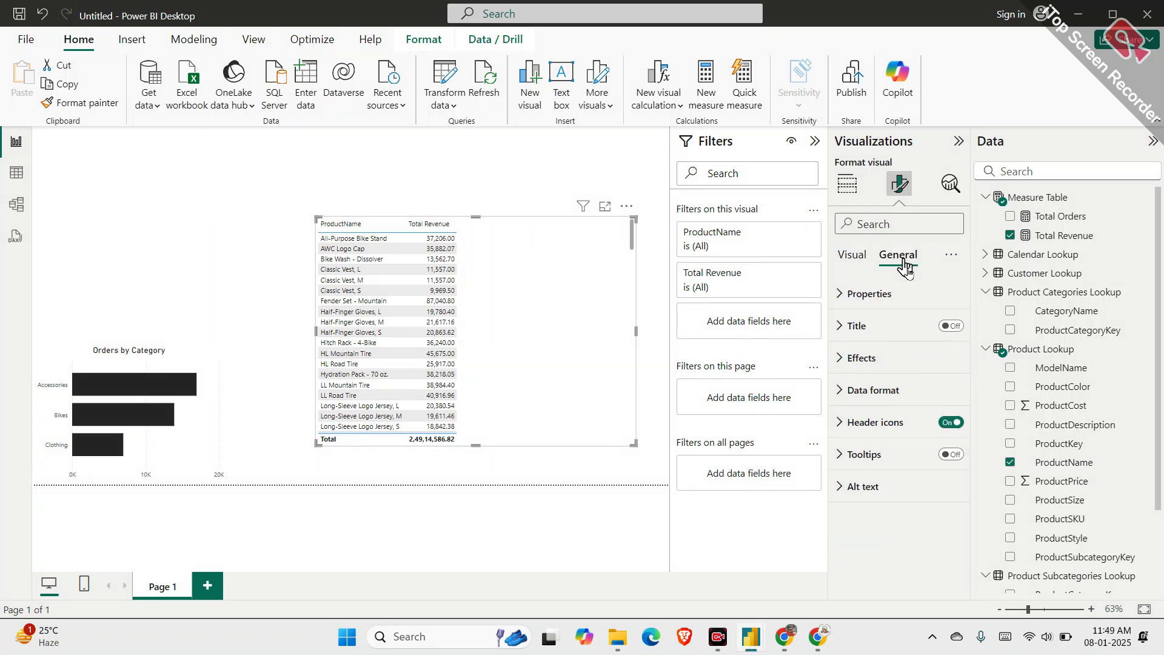
pyautogui.click(855, 256)
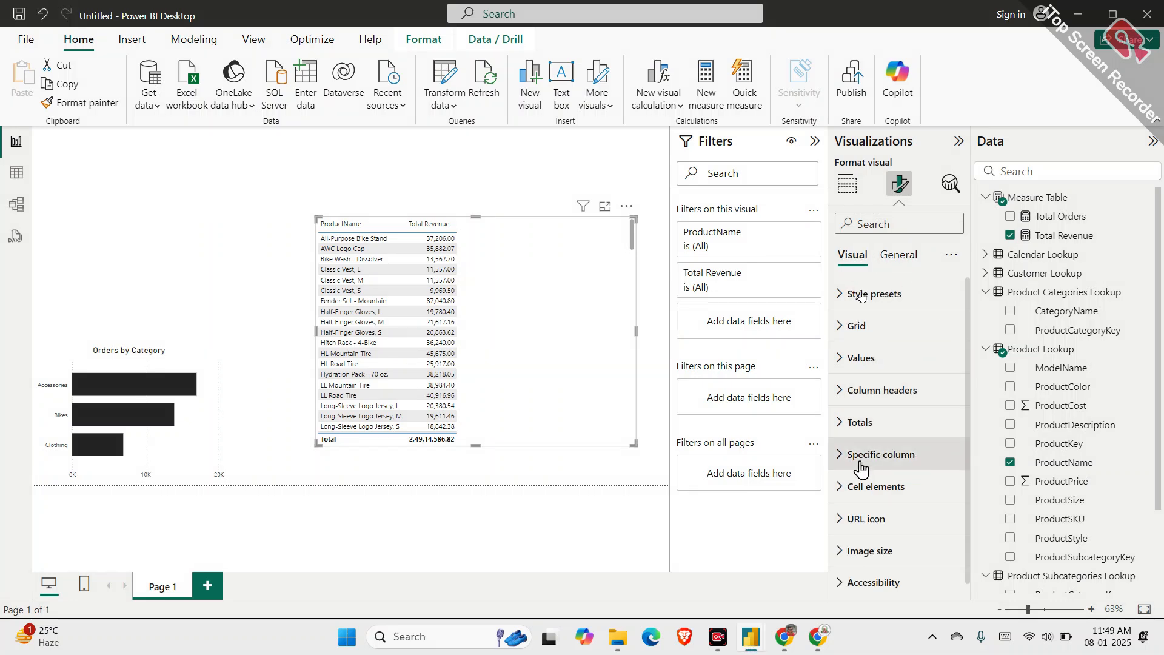
pyautogui.click(883, 391)
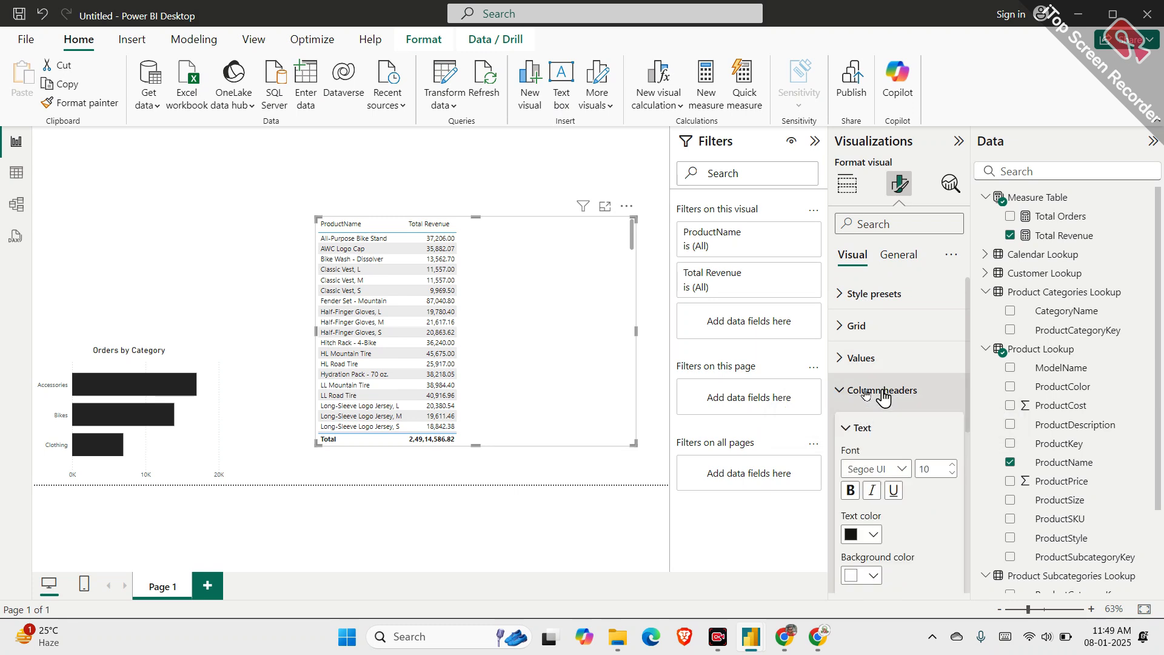
pyautogui.click(883, 391)
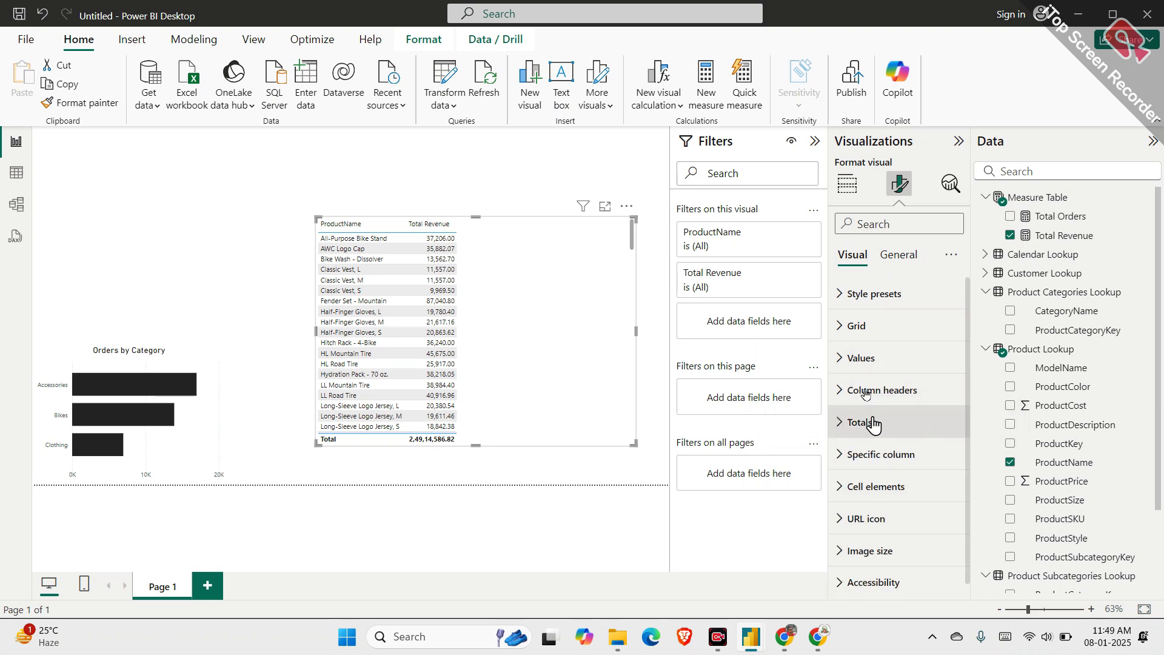
# Turn the table's totals row off and back on
pyautogui.click(873, 424)
pyautogui.scroll(-1, 873, 421)
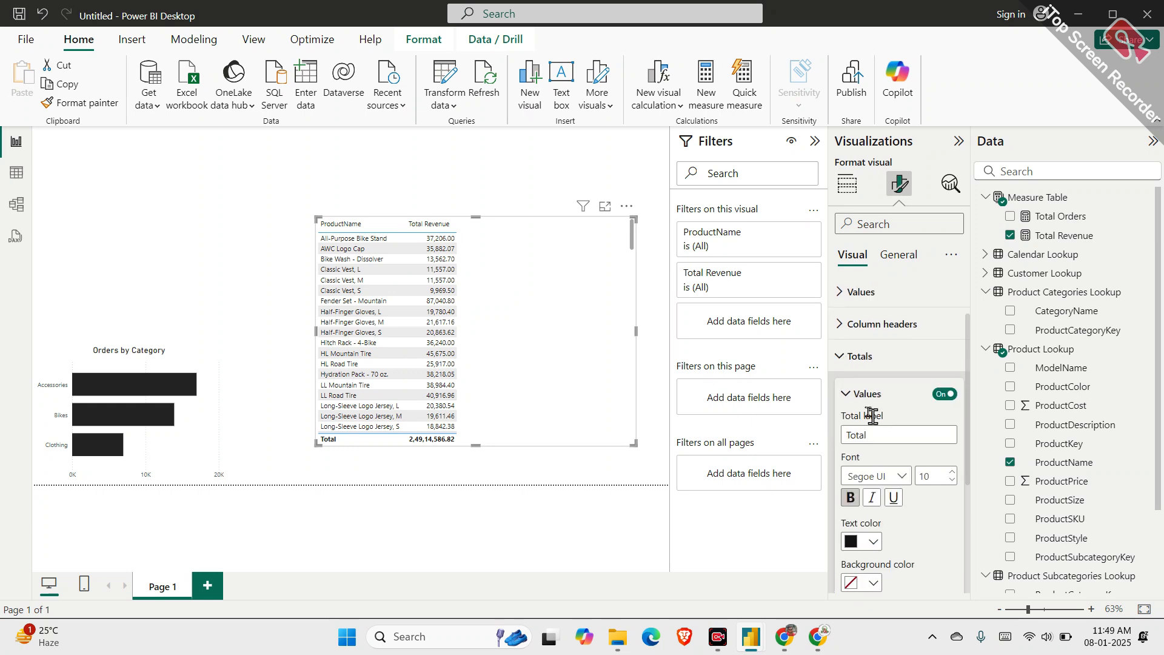
pyautogui.click(938, 389)
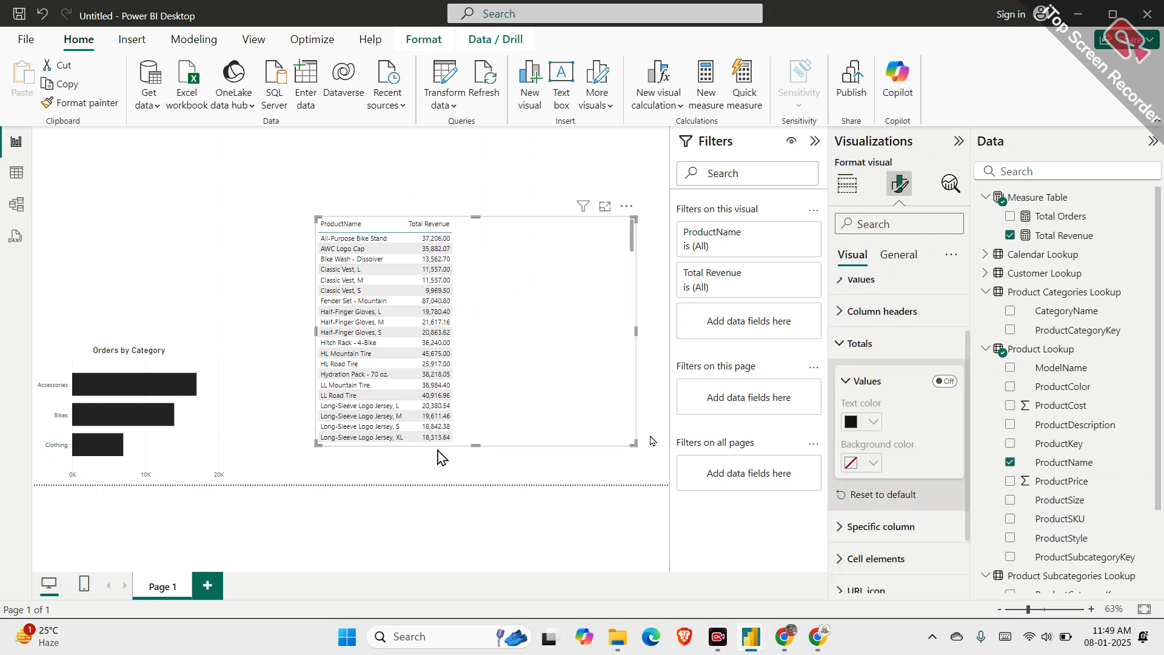
pyautogui.click(943, 382)
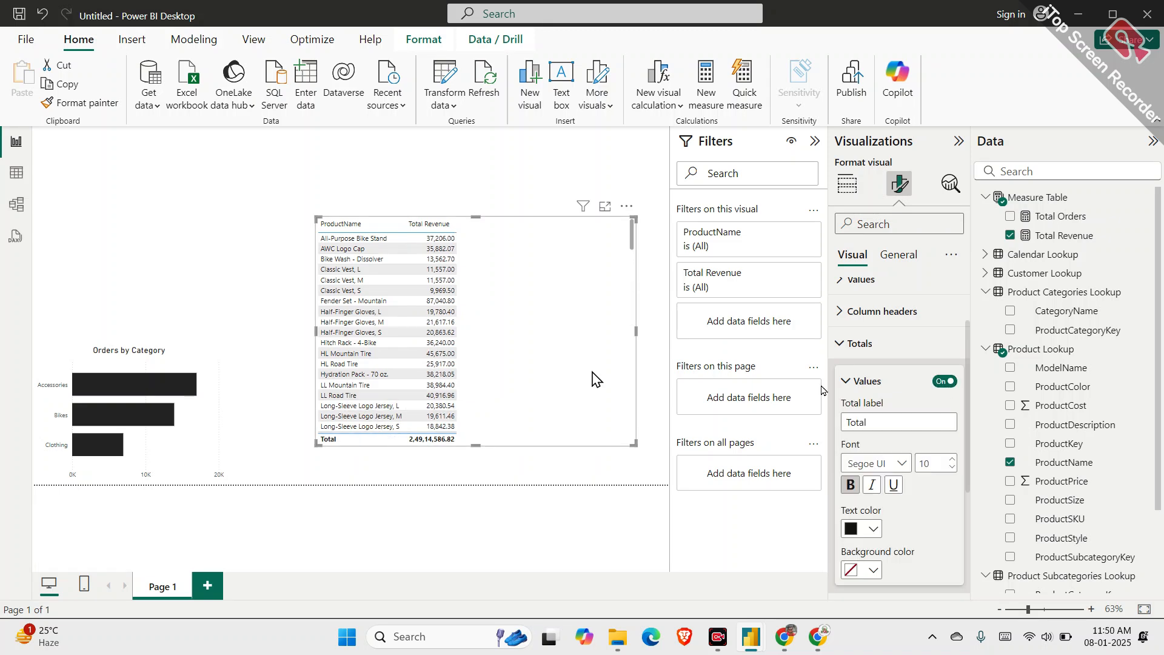
# Collapse the totals settings and turn the table visual's background effect off and back on
pyautogui.click(867, 382)
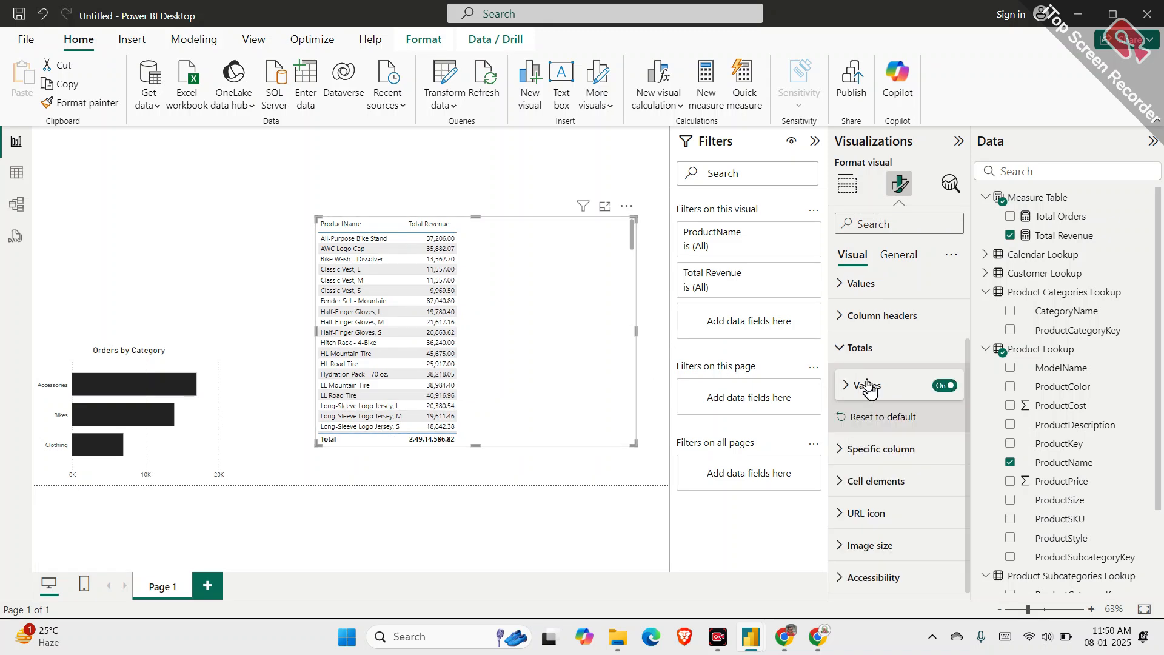
pyautogui.click(870, 351)
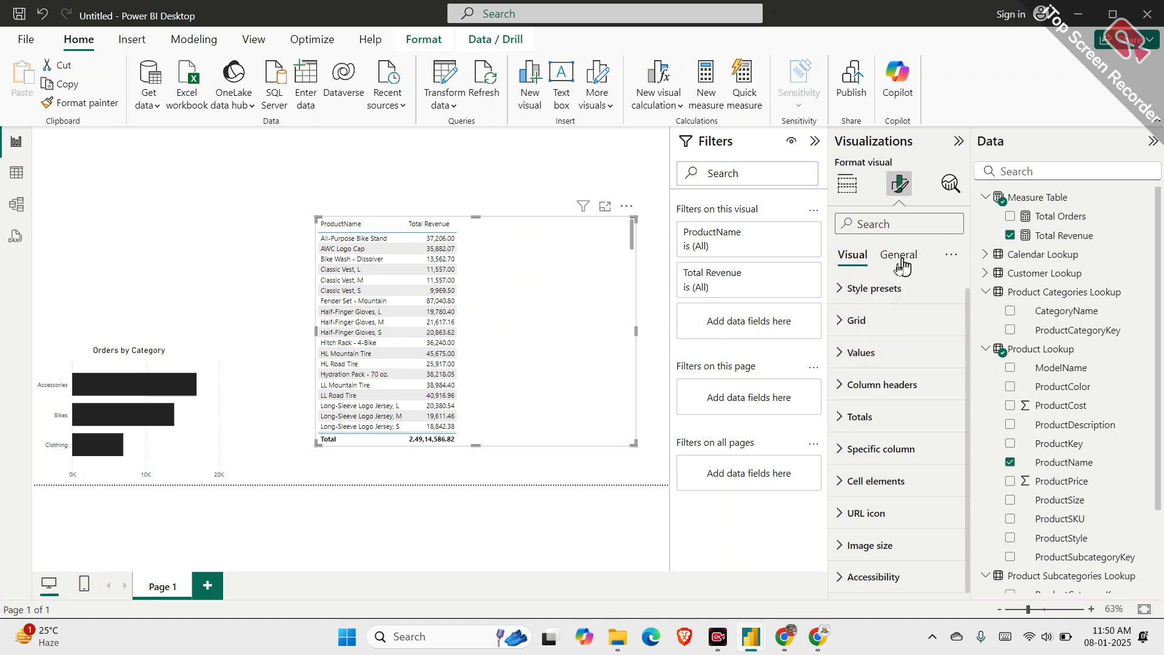
pyautogui.click(901, 258)
pyautogui.click(887, 356)
pyautogui.scroll(-2, 885, 377)
pyautogui.scroll(1, 883, 376)
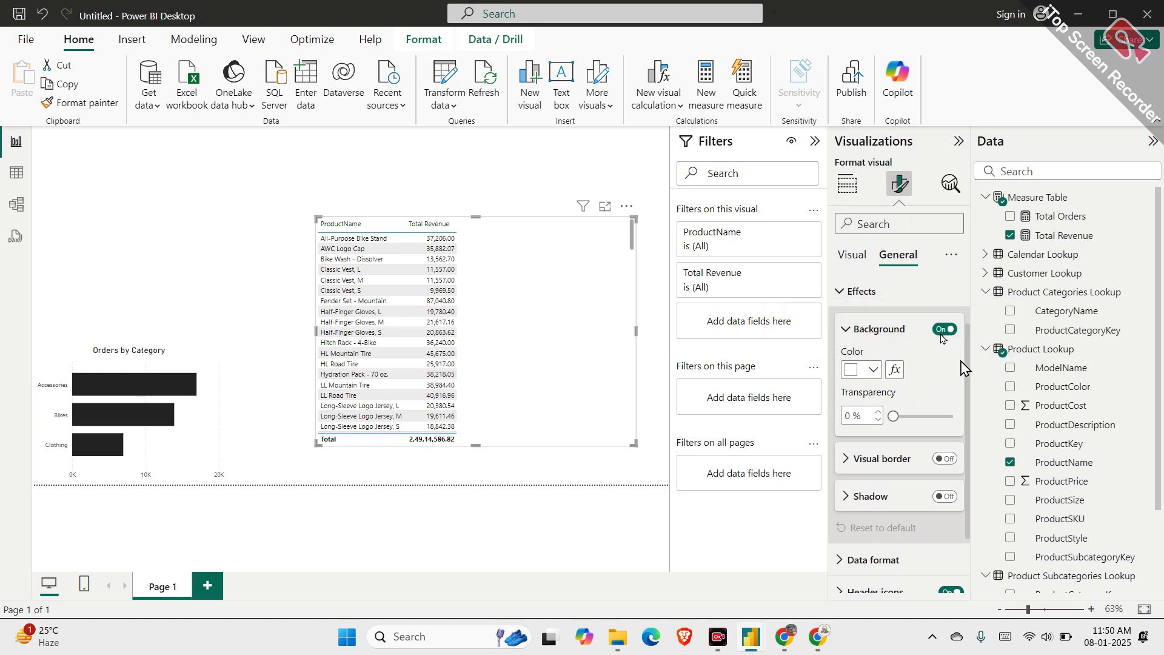
pyautogui.click(944, 329)
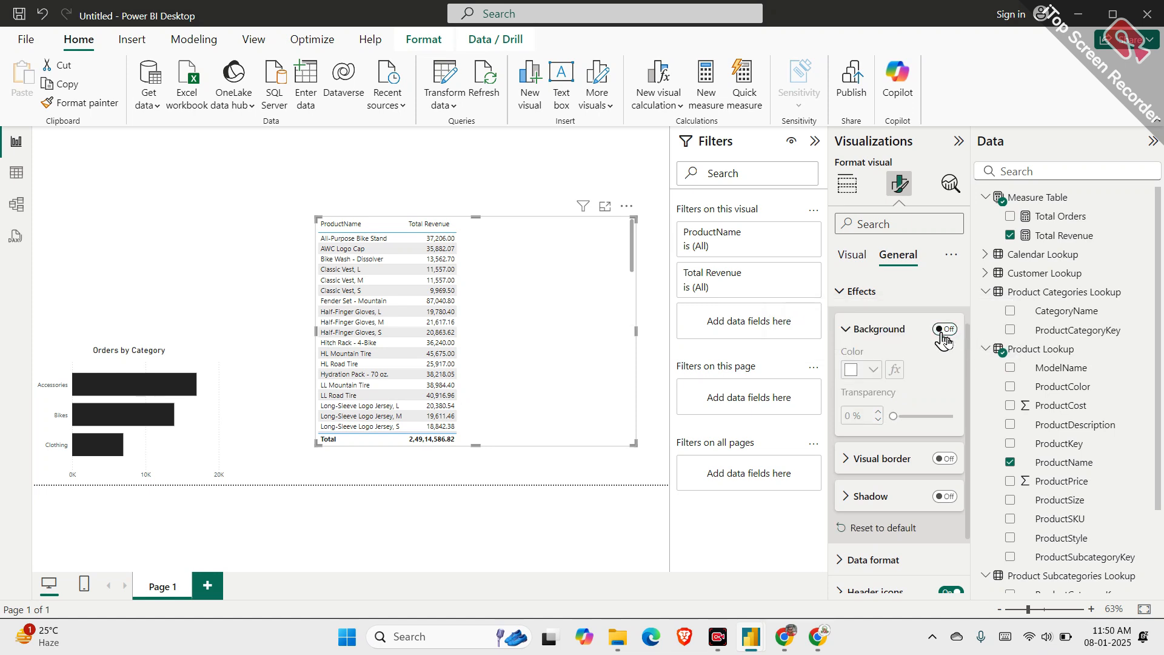
pyautogui.click(944, 333)
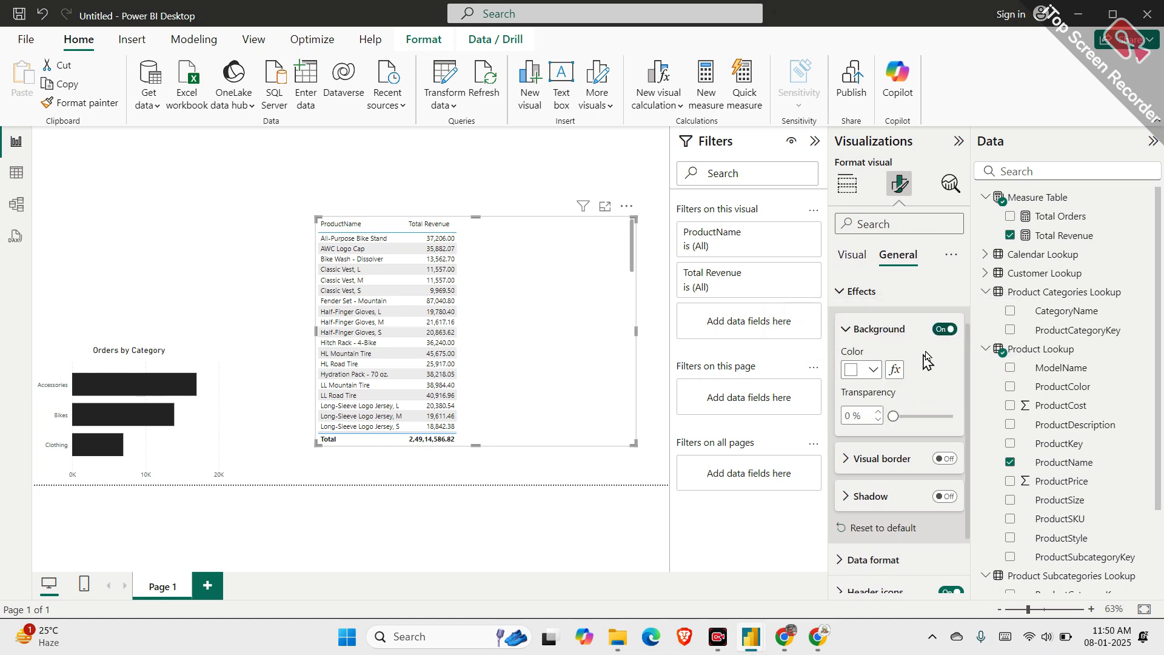
# Look through the table visual's data format, specific column, cell elements and image size formatting options
pyautogui.scroll(-2, 882, 468)
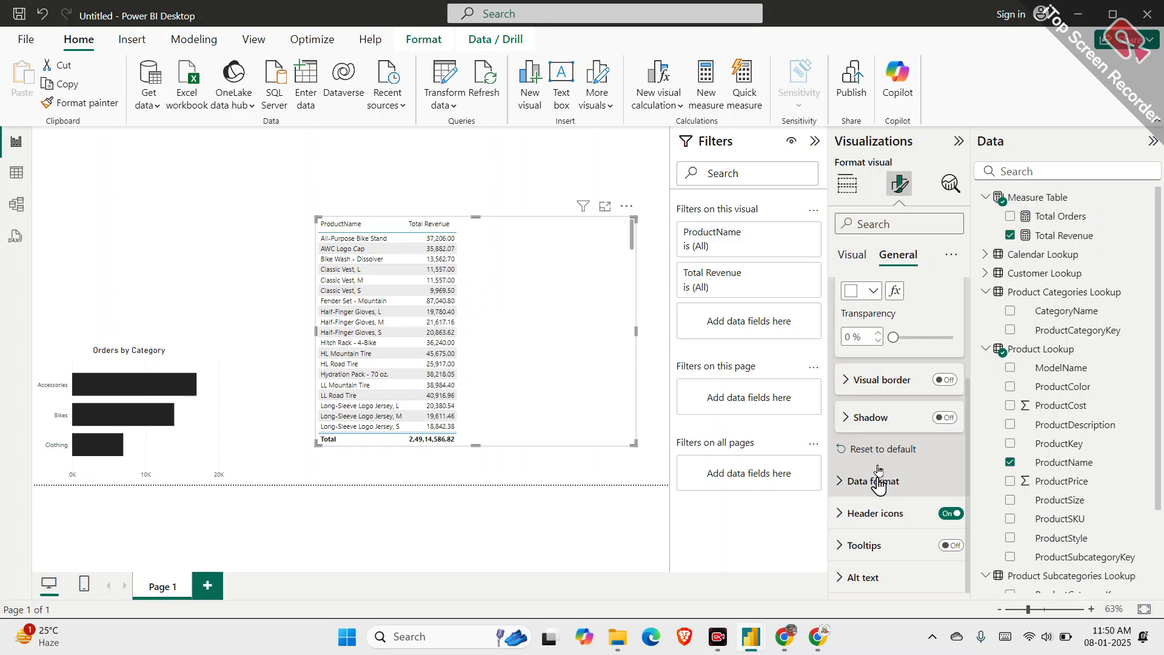
pyautogui.click(881, 480)
pyautogui.scroll(-3, 880, 479)
pyautogui.scroll(-1, 883, 424)
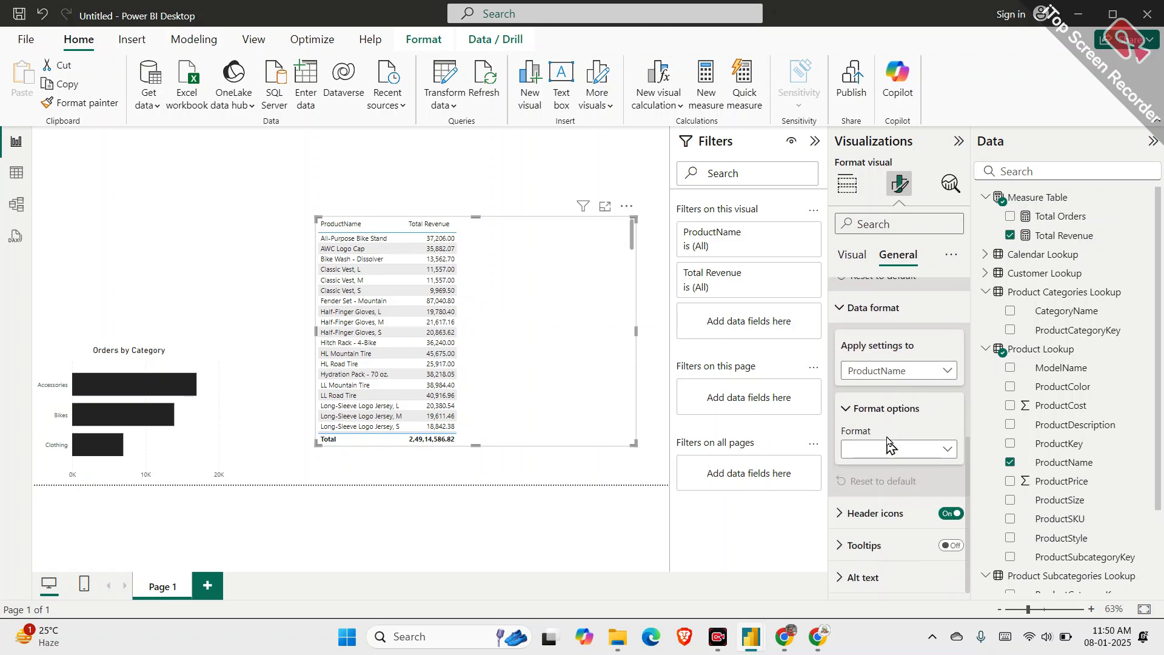
pyautogui.scroll(4, 884, 451)
pyautogui.scroll(3, 886, 449)
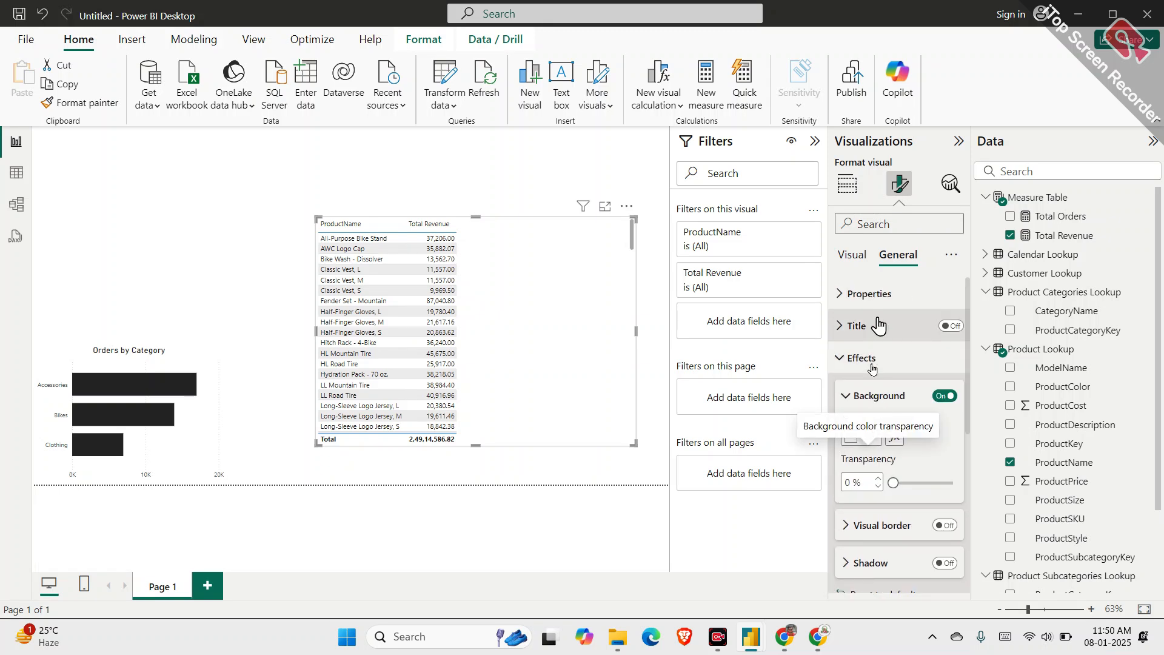
pyautogui.click(856, 266)
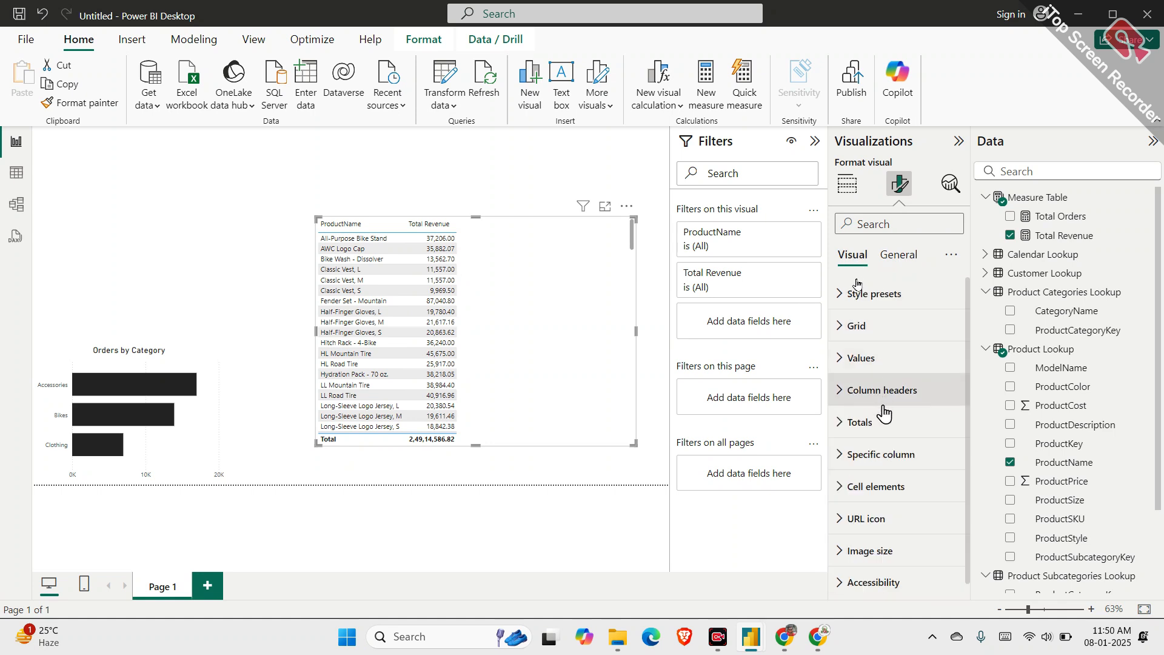
pyautogui.scroll(-1, 881, 413)
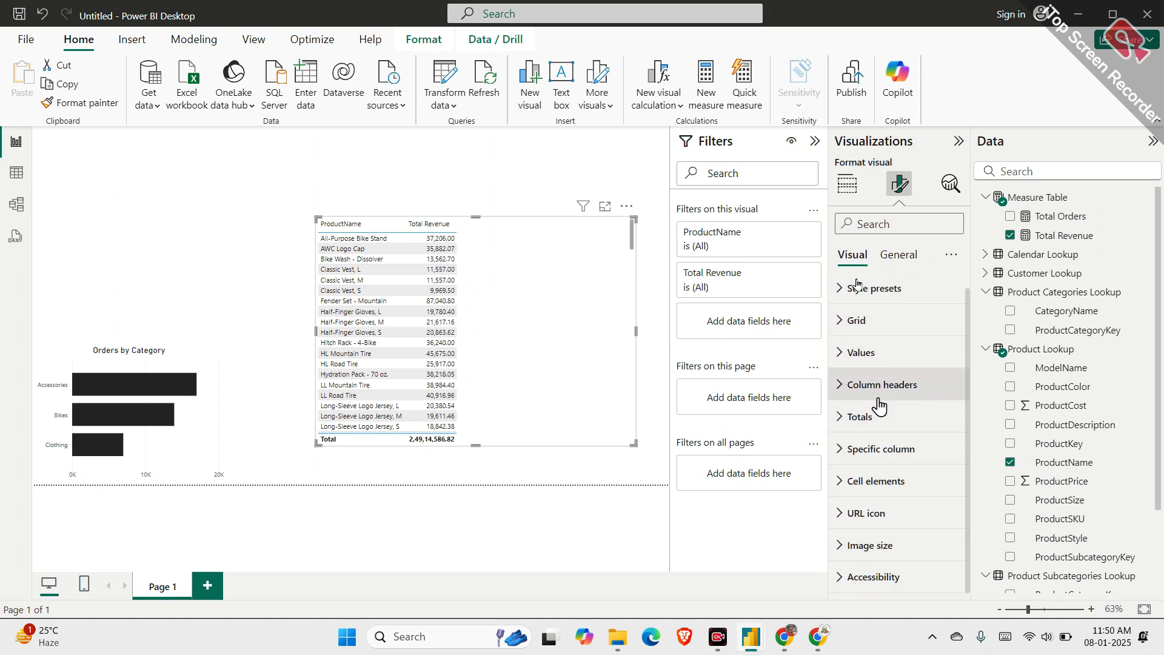
pyautogui.click(879, 464)
pyautogui.scroll(-2, 877, 452)
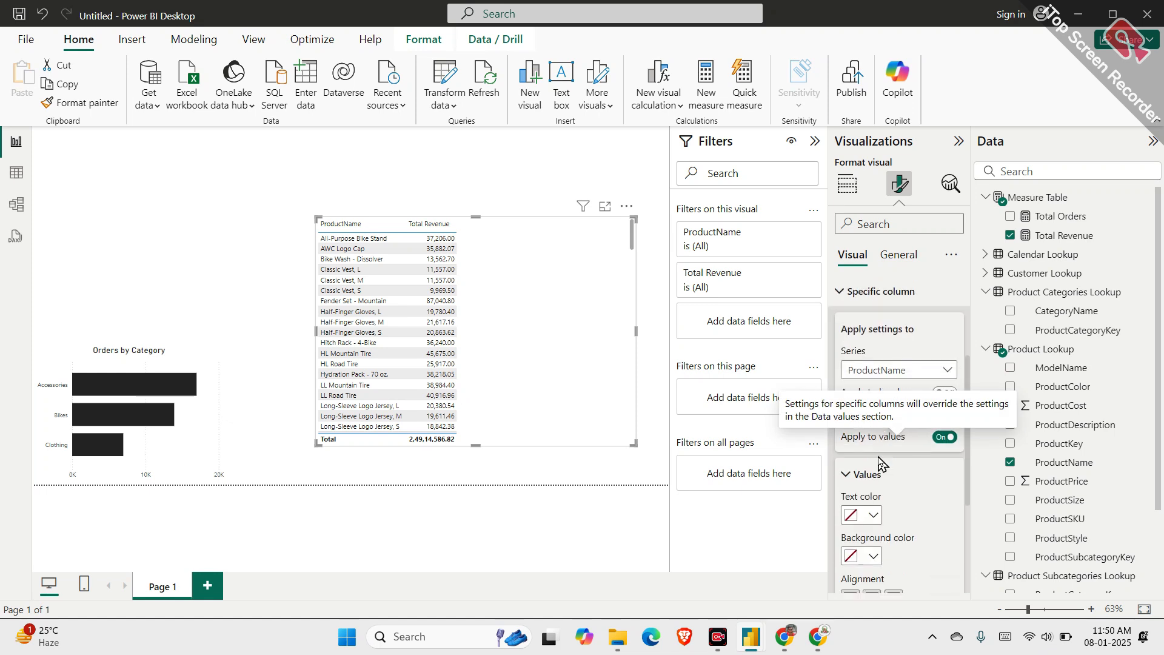
pyautogui.scroll(-1, 877, 455)
pyautogui.scroll(-2, 879, 460)
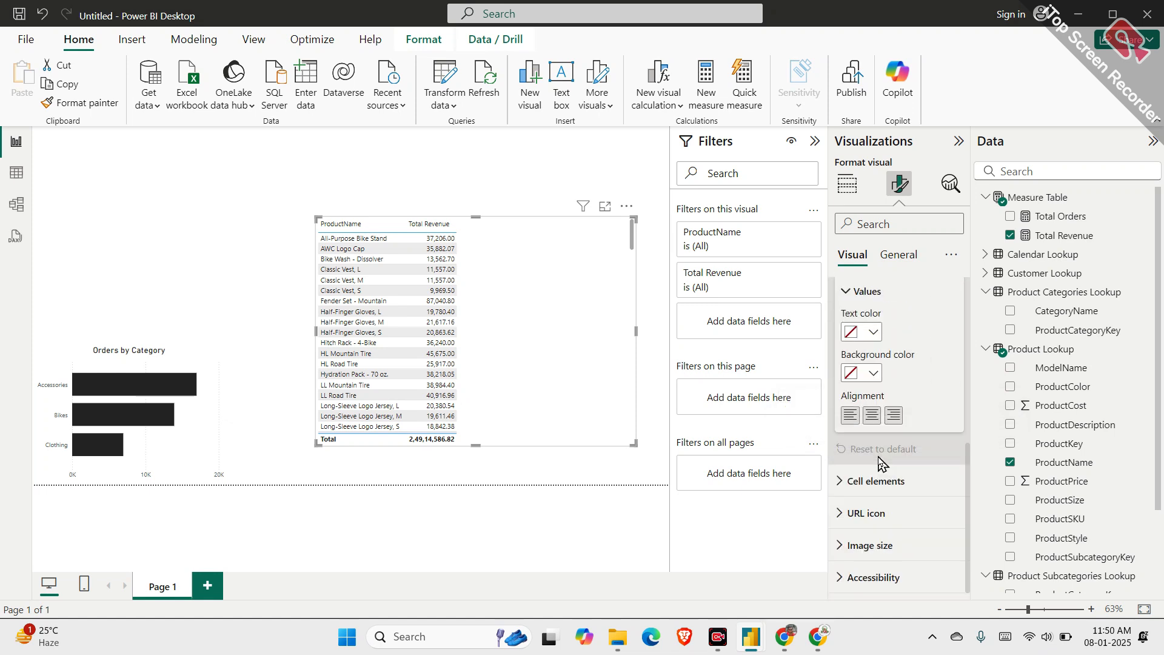
pyautogui.click(882, 481)
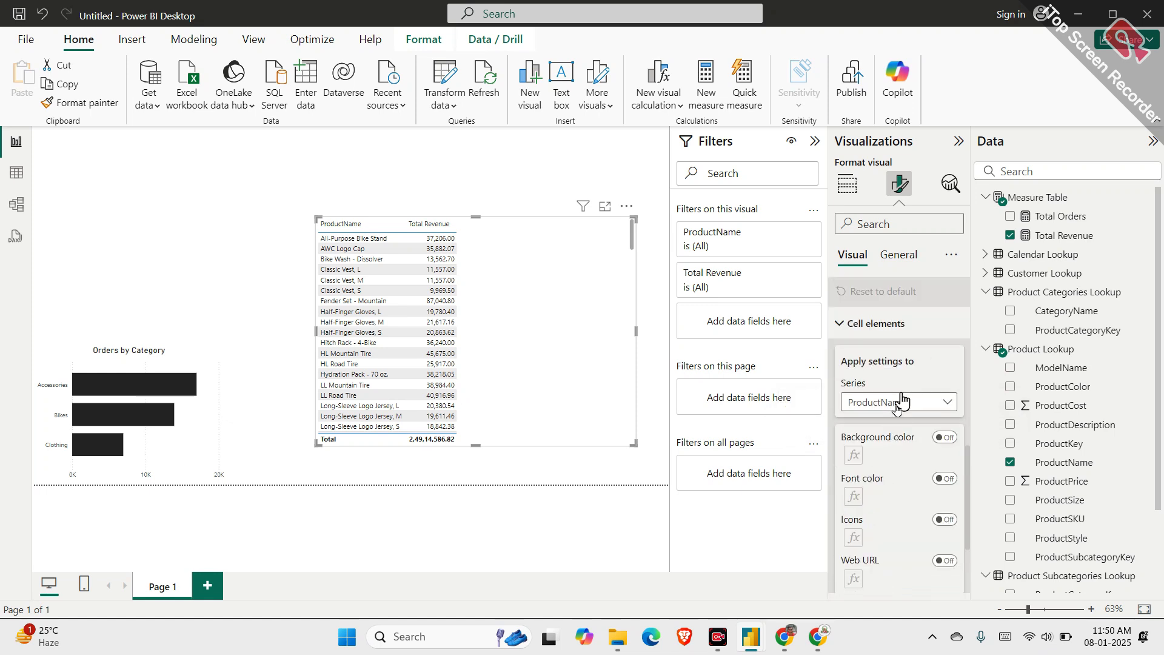
pyautogui.scroll(-3, 891, 424)
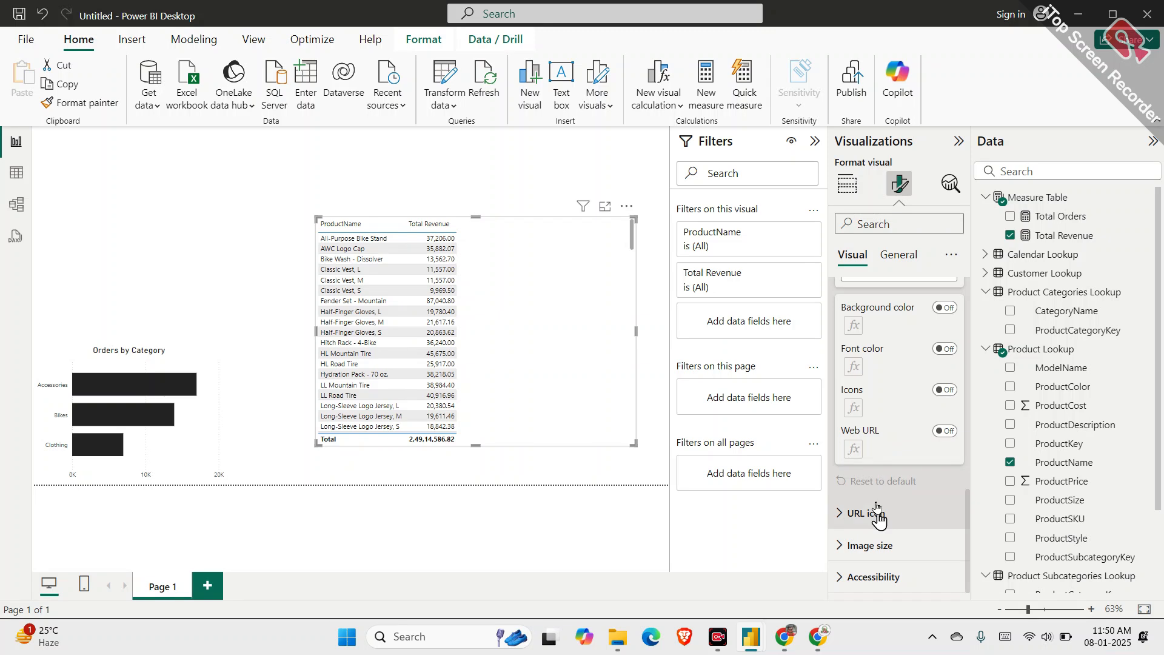
pyautogui.click(878, 546)
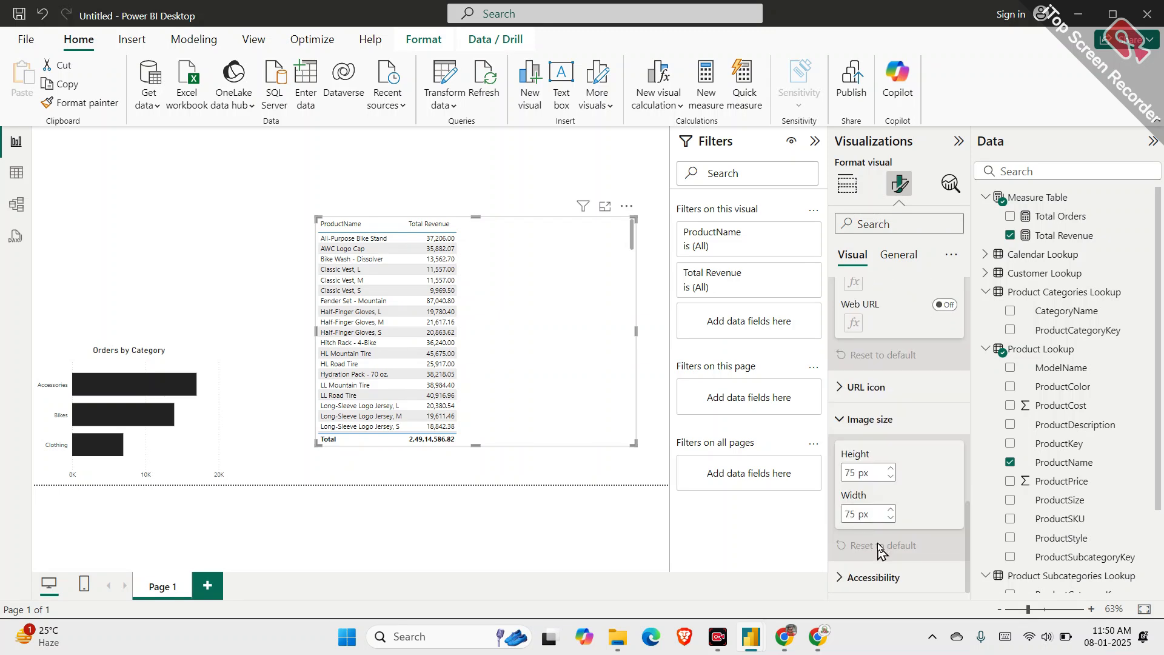
pyautogui.scroll(10, 880, 548)
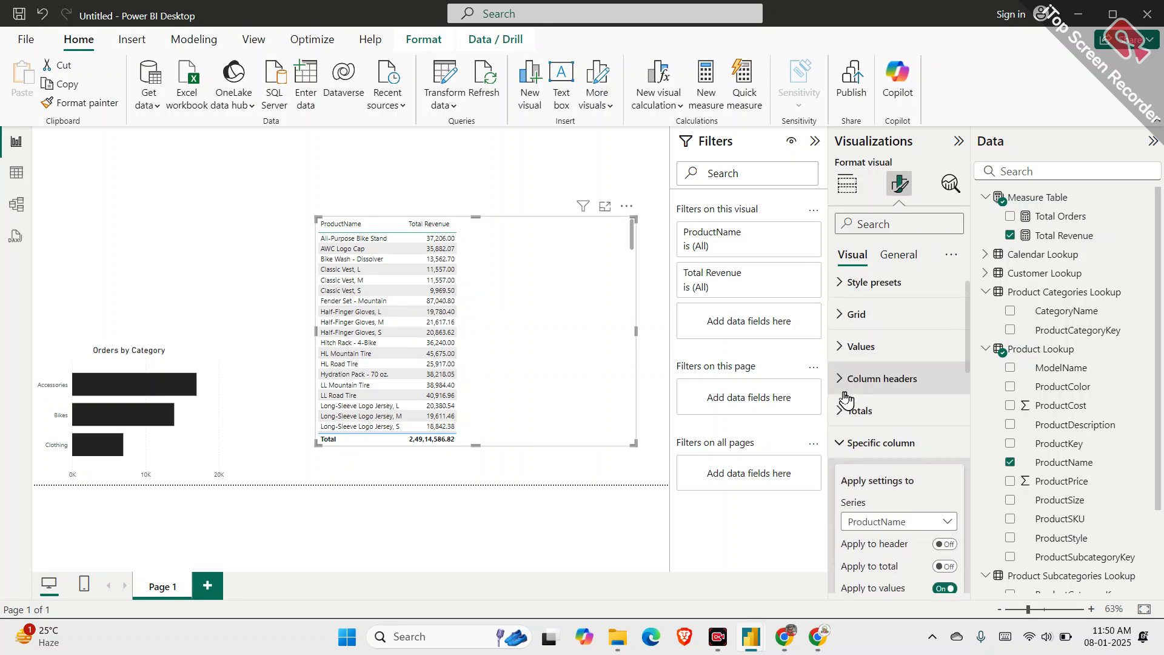
# Set the alternate background color of the table's values to white and collapse the values, specific column and cell elements settings
pyautogui.click(855, 358)
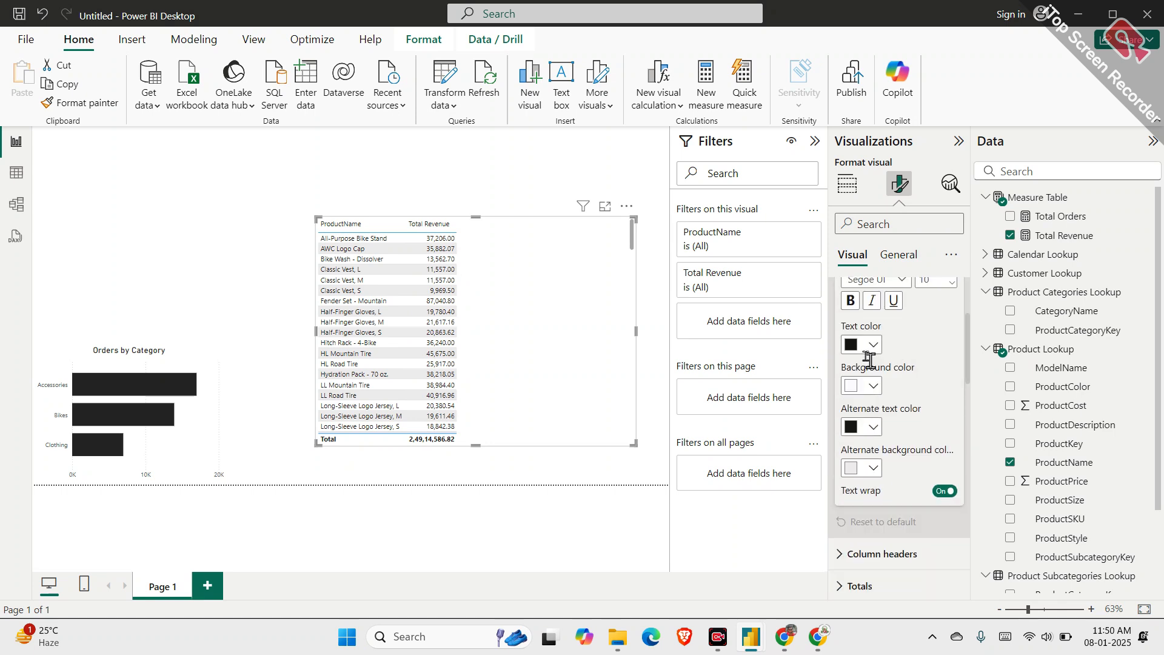
pyautogui.scroll(3, 899, 447)
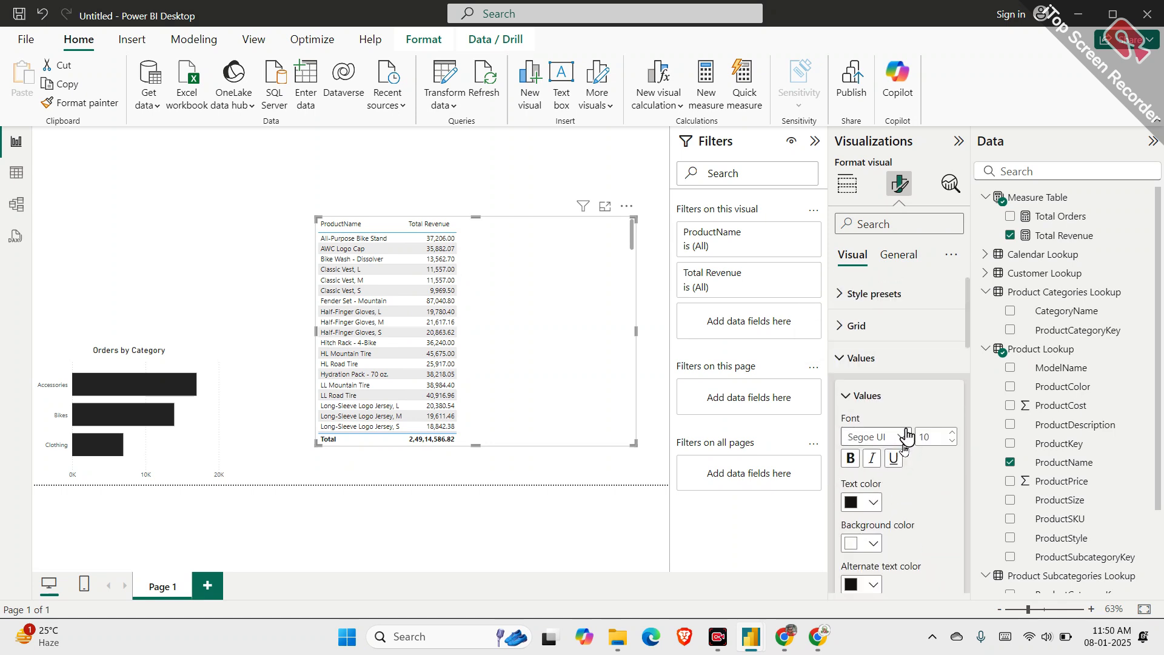
pyautogui.scroll(-3, 906, 436)
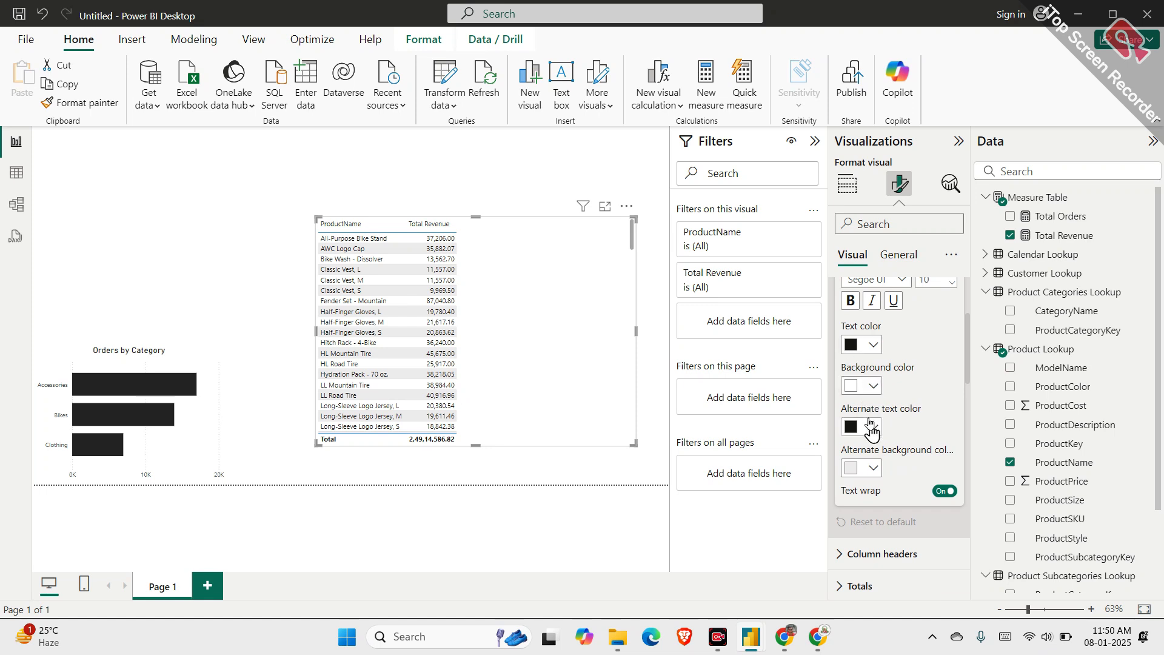
pyautogui.click(871, 473)
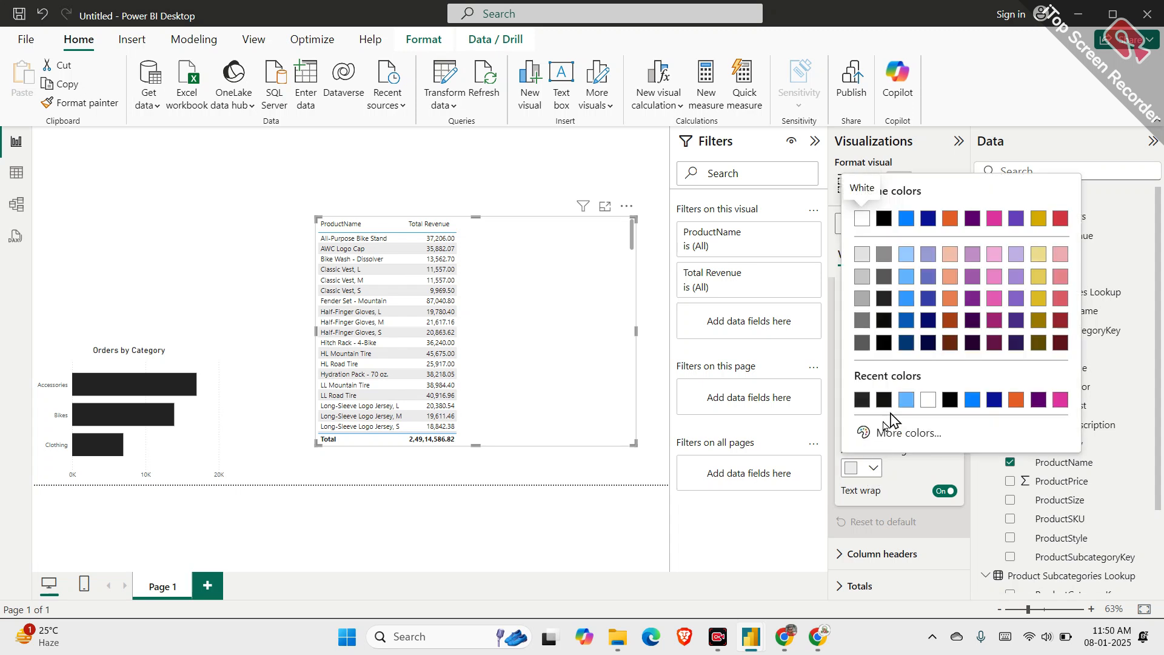
pyautogui.click(947, 397)
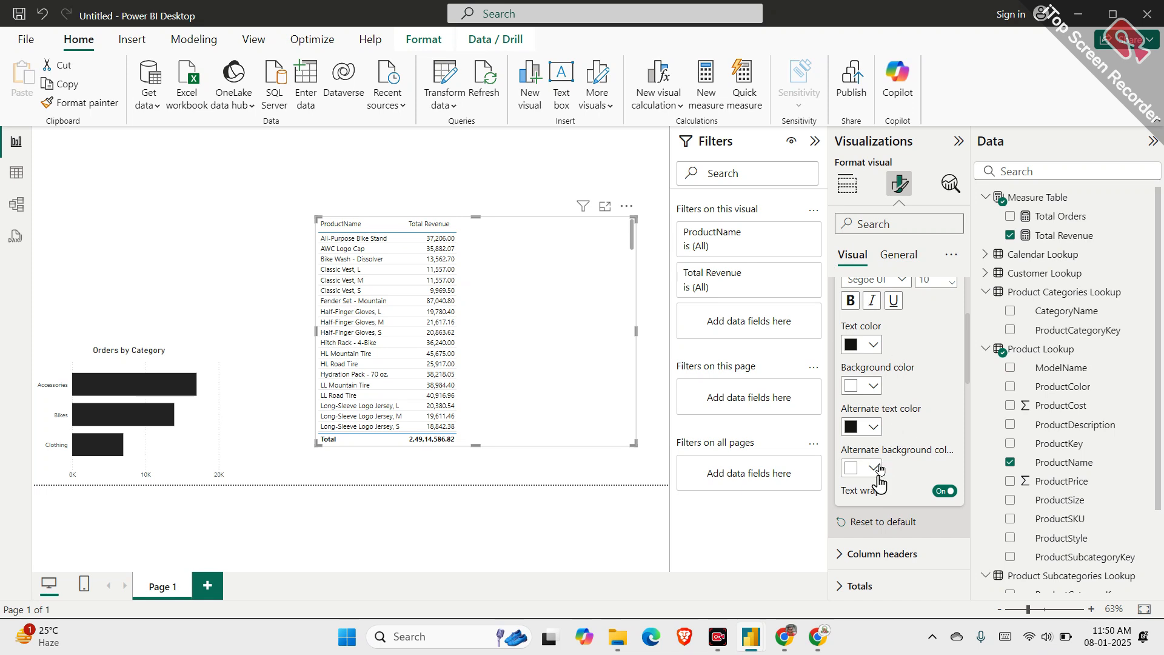
pyautogui.scroll(3, 875, 468)
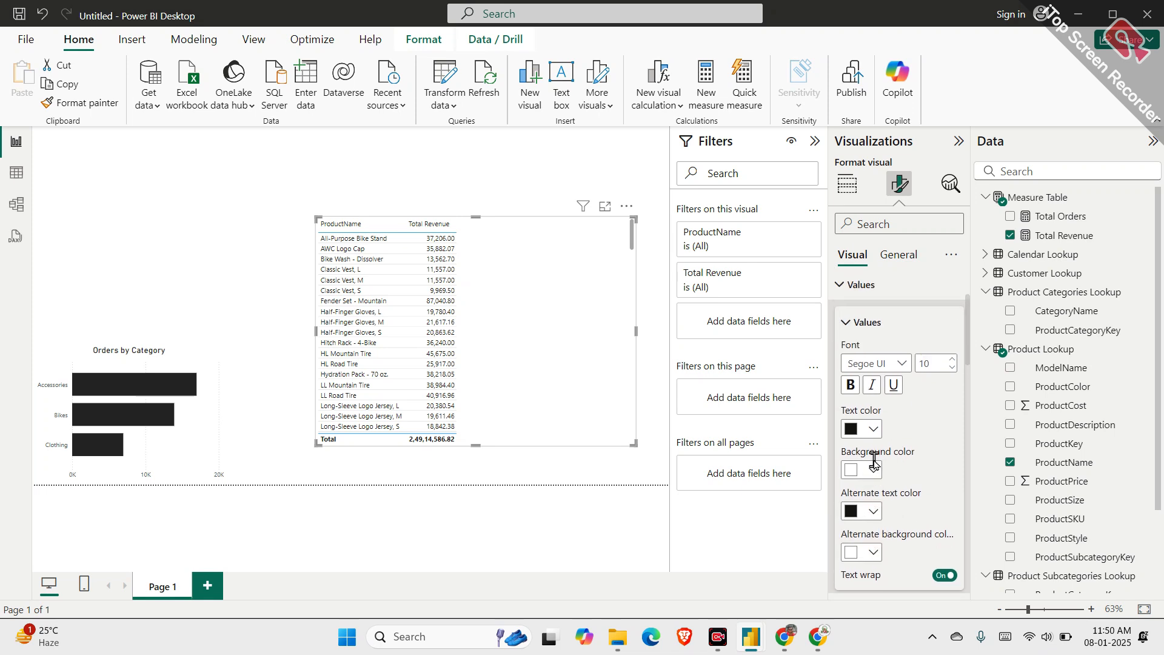
pyautogui.click(860, 358)
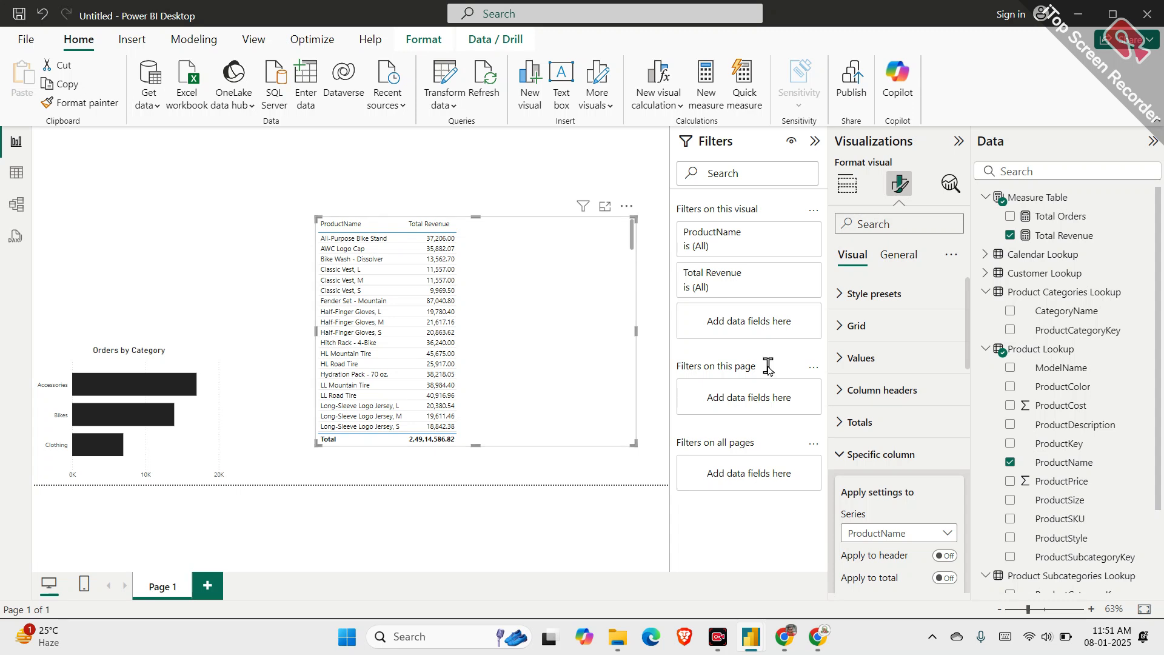
pyautogui.click(874, 455)
pyautogui.scroll(-2, 874, 458)
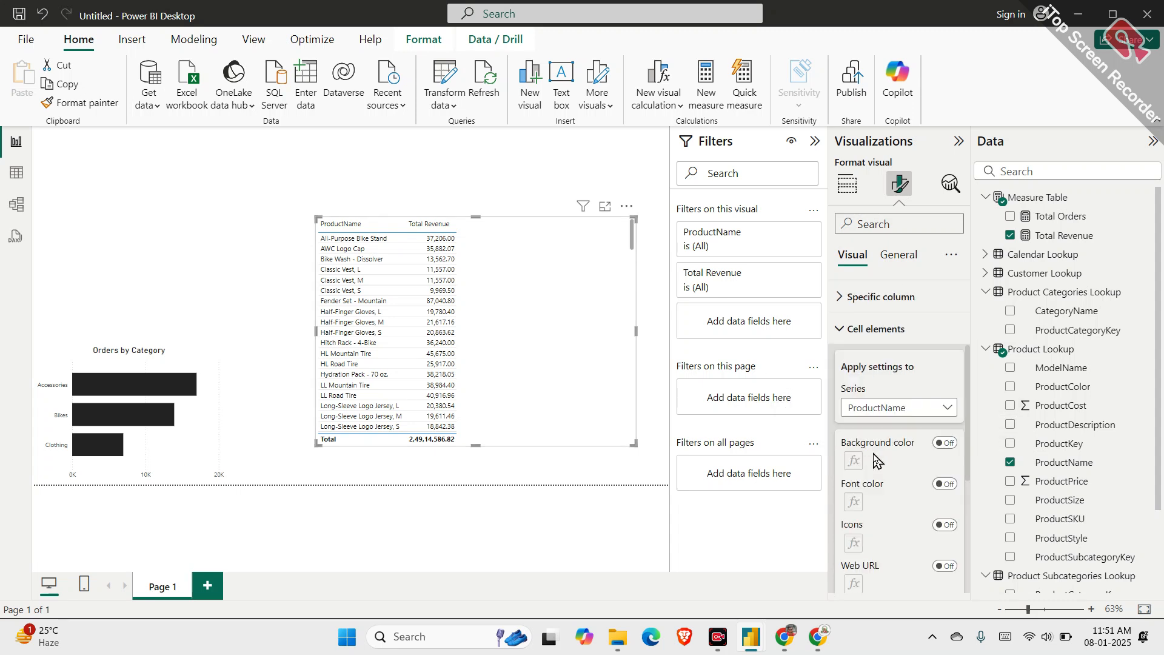
pyautogui.scroll(1, 877, 458)
pyautogui.click(865, 420)
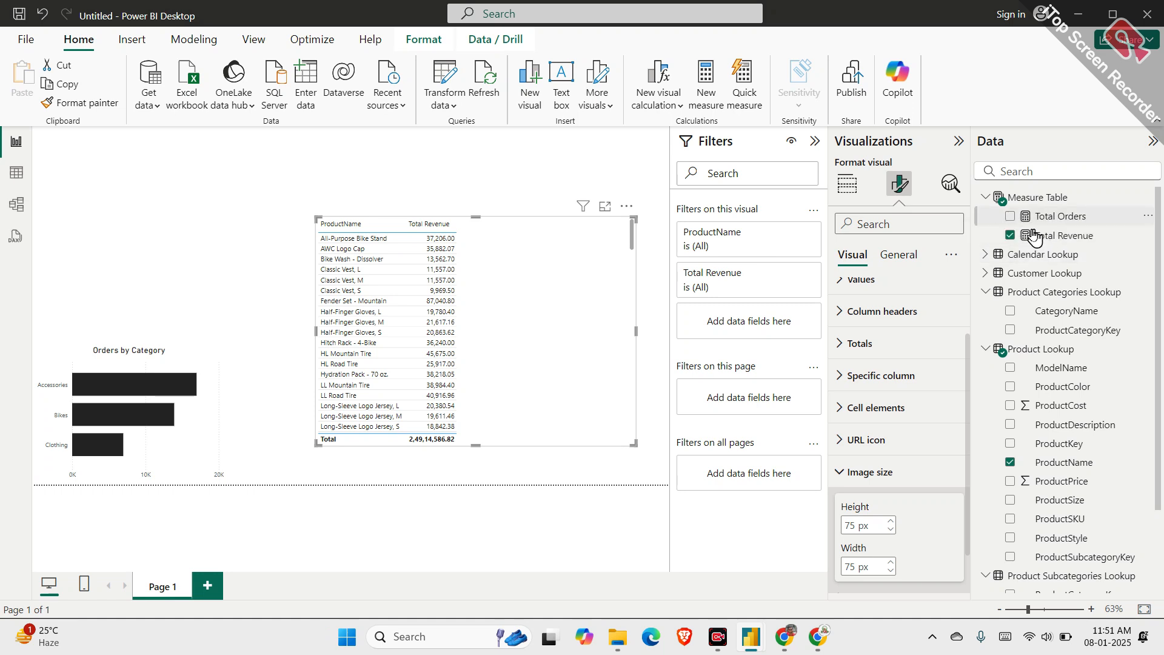
# Add the Total Orders measure to the table's columns between ProductName and Total Revenue
pyautogui.click(846, 182)
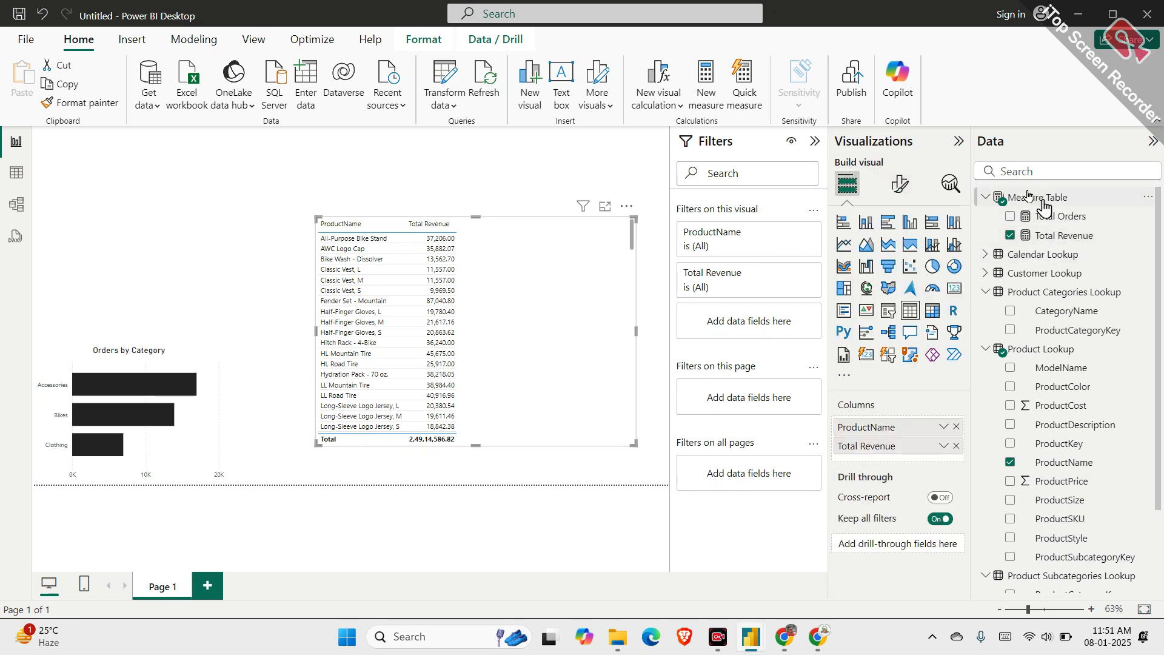
pyautogui.moveTo(1044, 217); pyautogui.dragTo(912, 437)
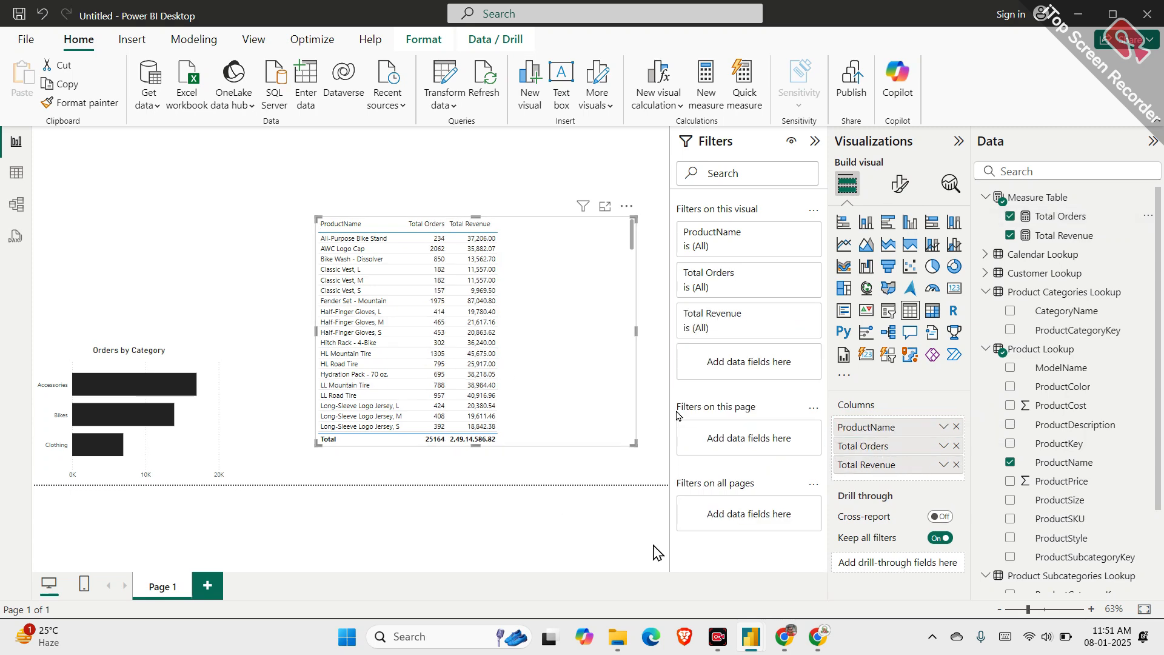
# Switch to the report file named first, view the Return_Quantity measure's formula in its measure table, and close the formula editor
pyautogui.moveTo(750, 633)
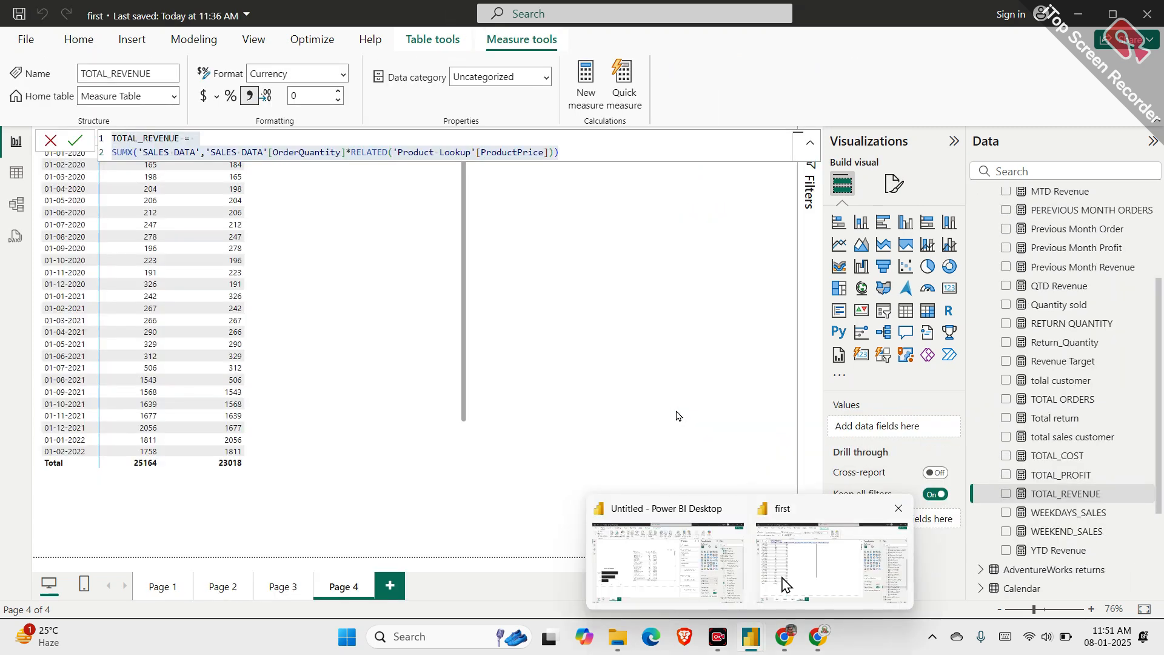
pyautogui.moveTo(831, 641)
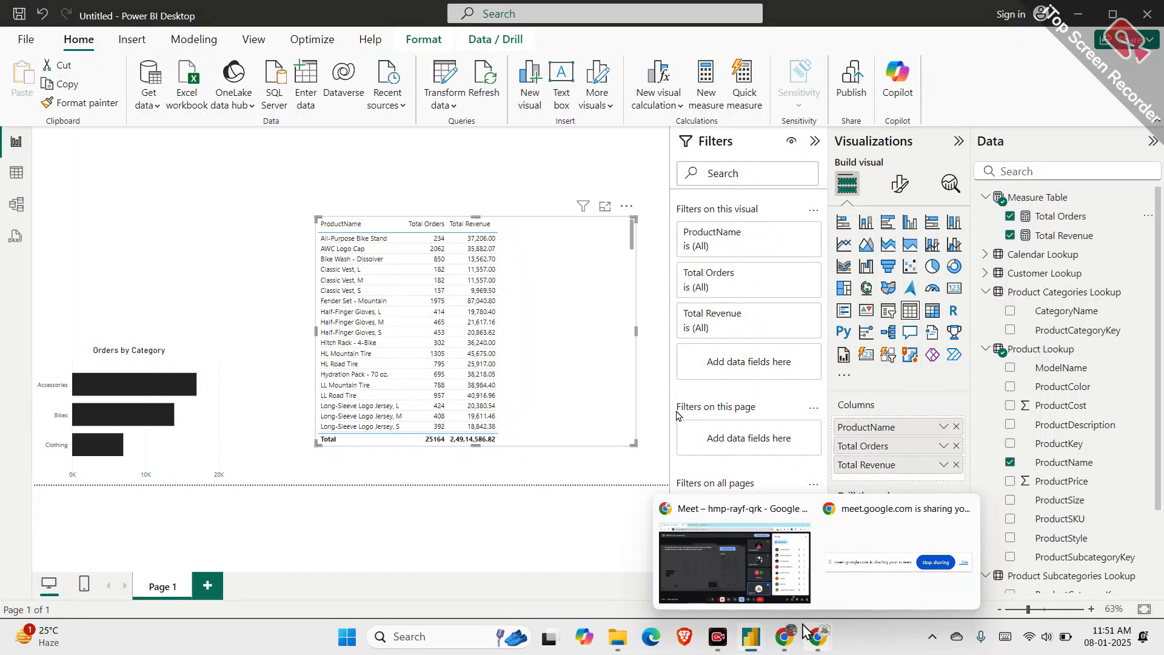
pyautogui.click(798, 579)
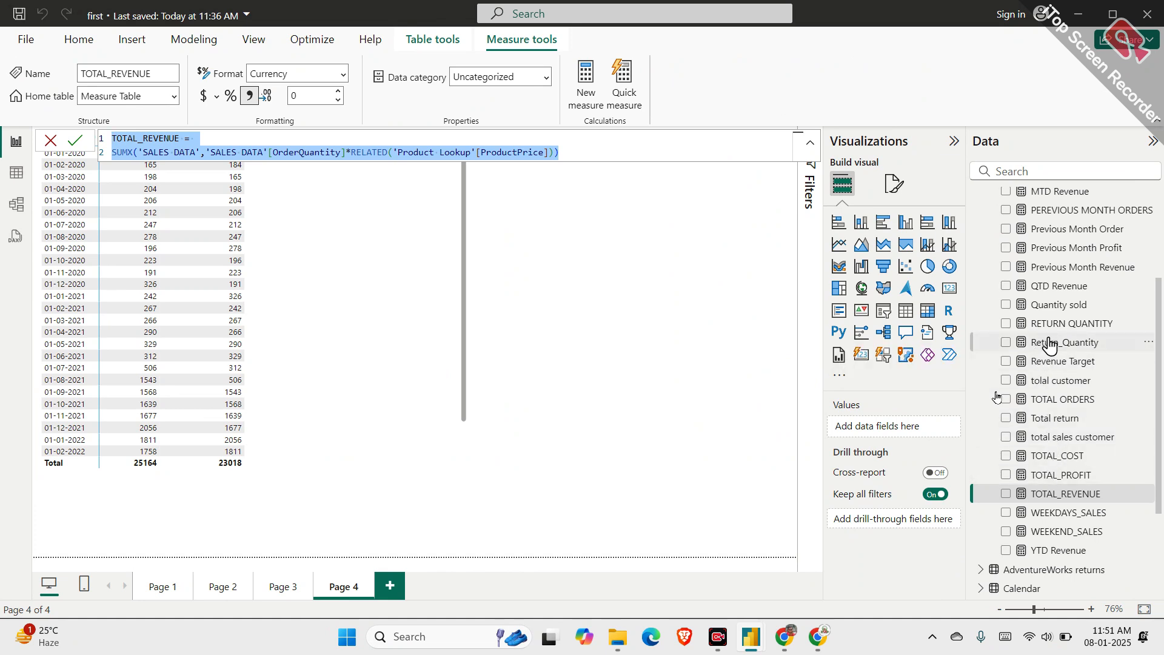
pyautogui.scroll(5, 1057, 333)
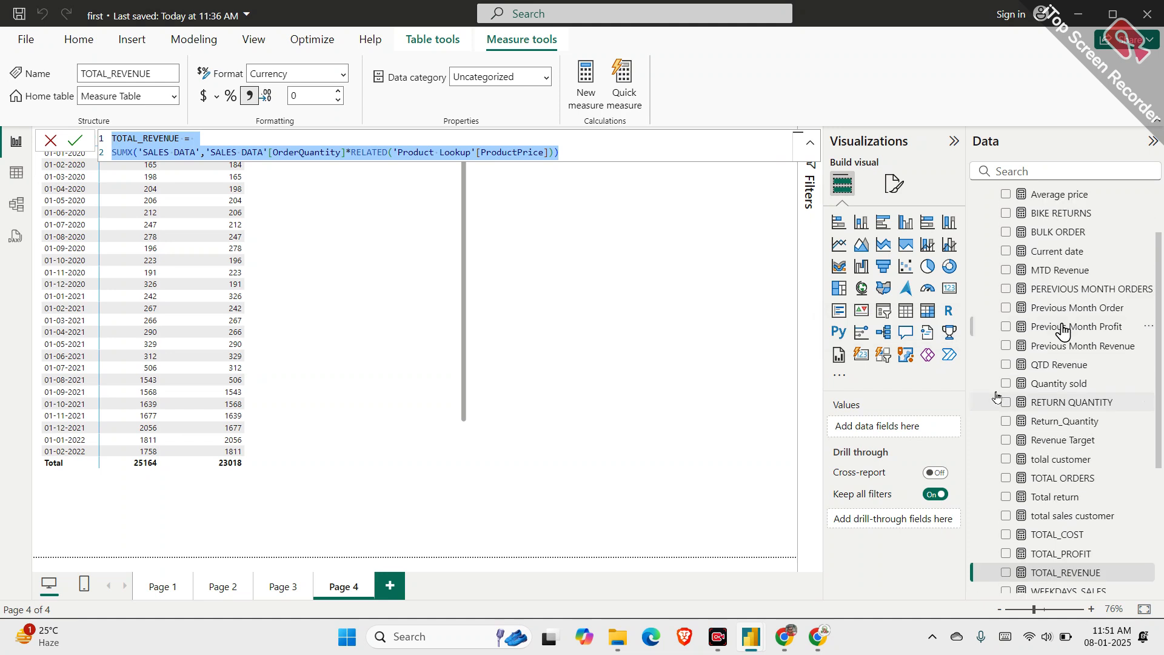
pyautogui.scroll(-3, 1065, 332)
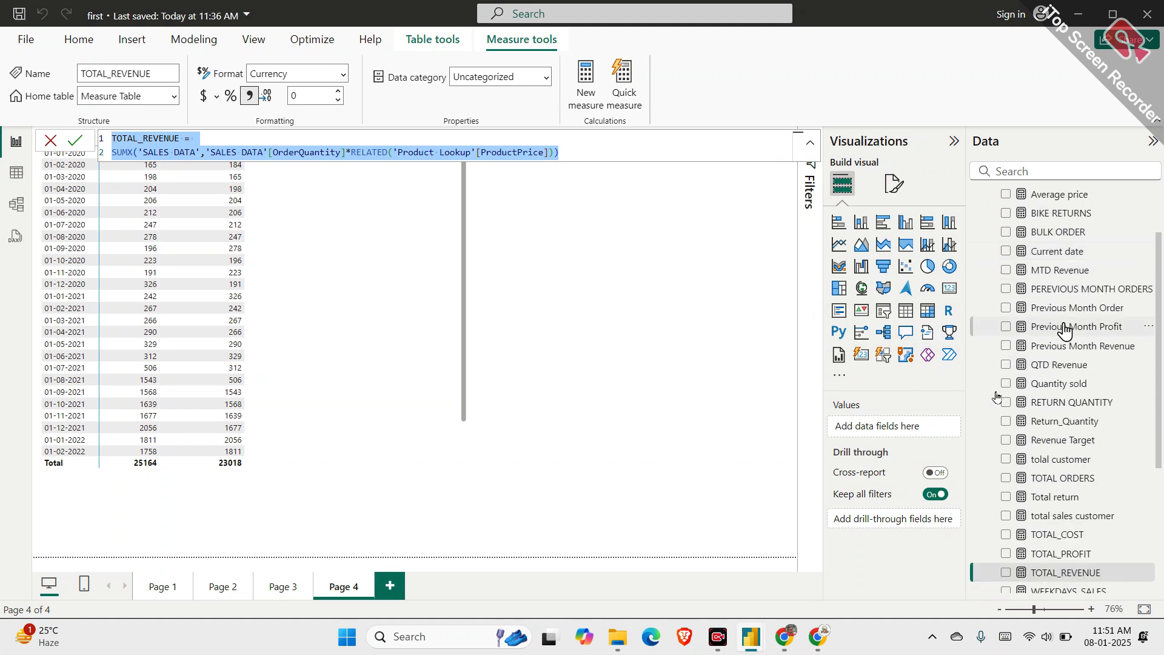
pyautogui.scroll(-3, 1065, 330)
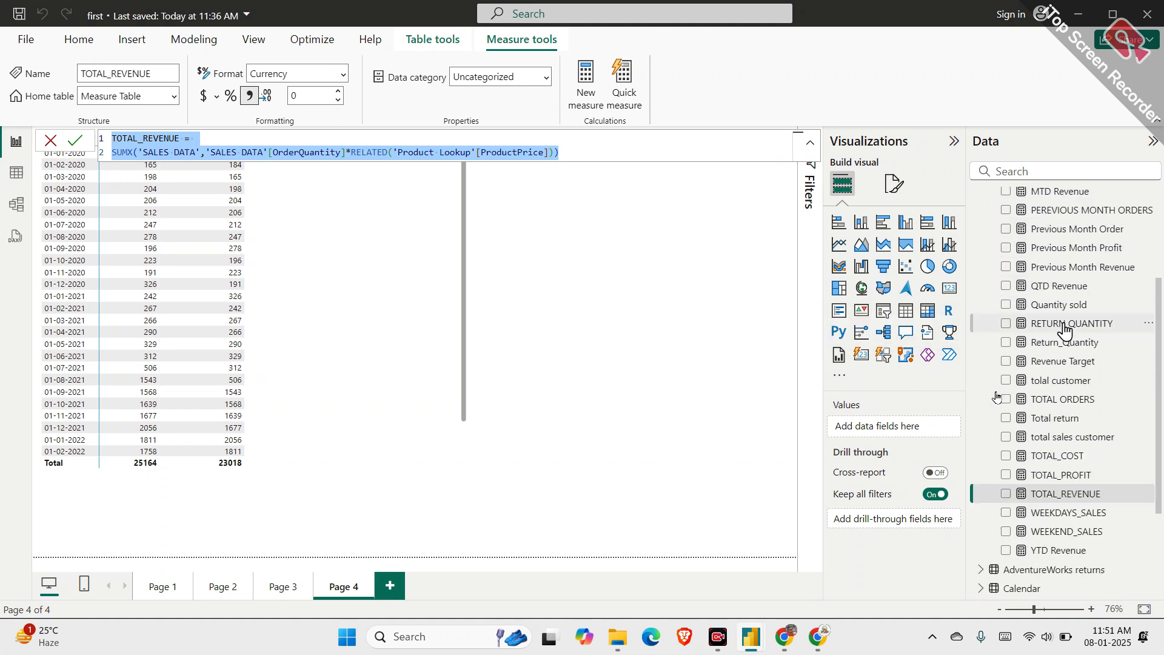
pyautogui.click(1061, 347)
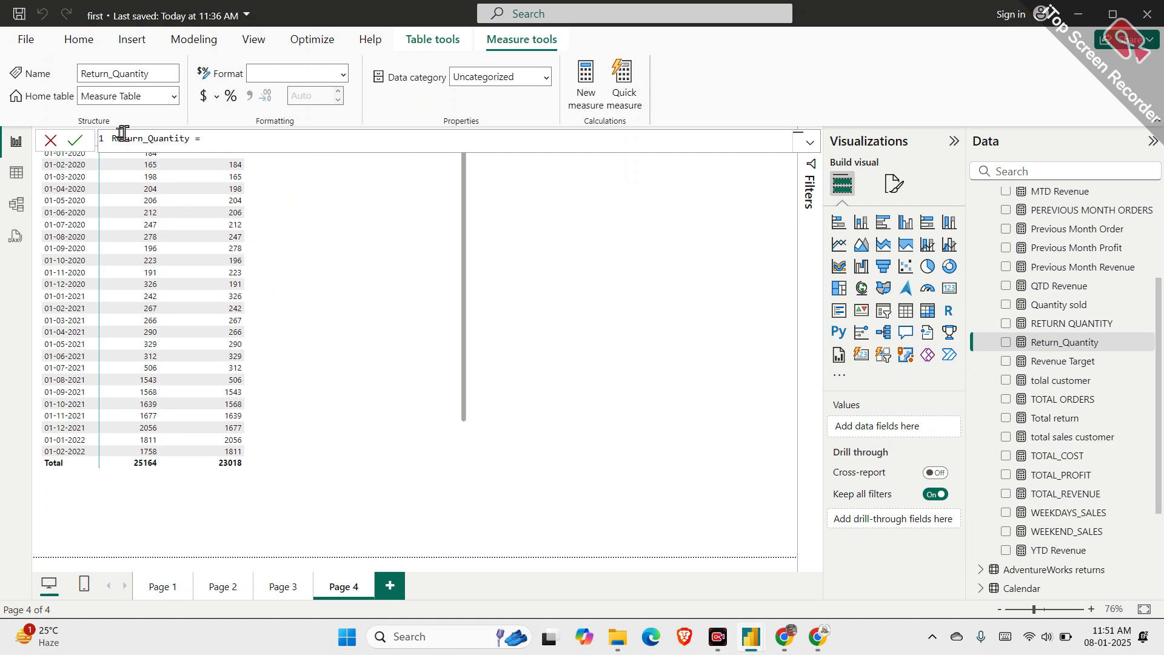
pyautogui.click(49, 143)
pyautogui.moveTo(782, 636)
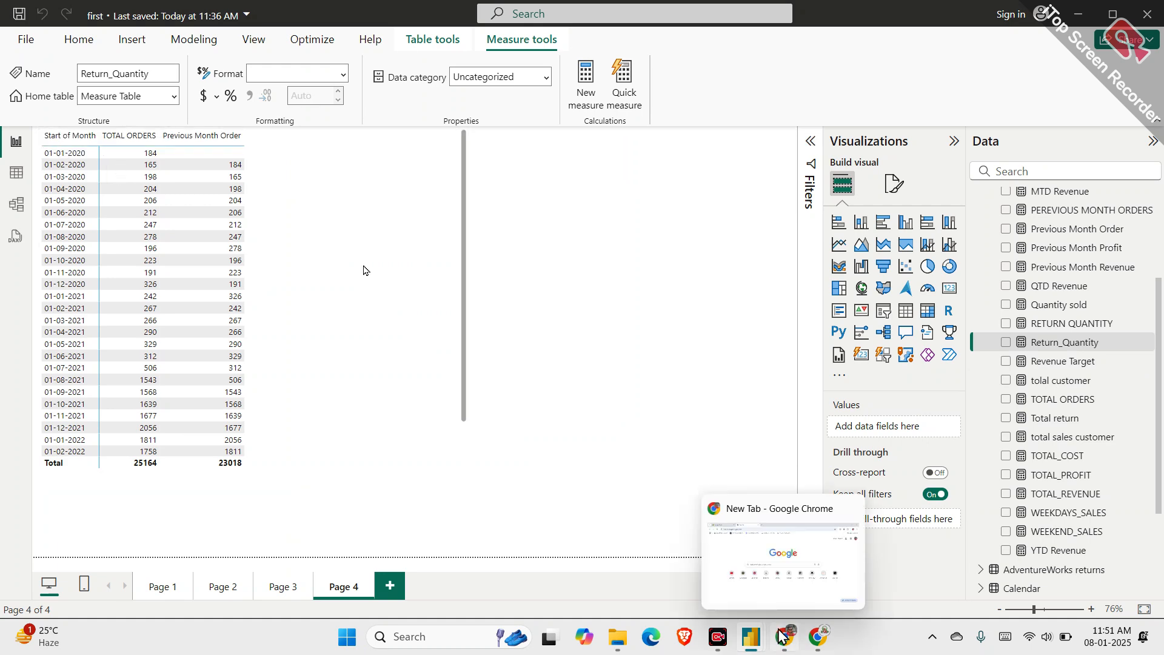
# Switch to the Google Meet call and open its in-call messages
pyautogui.moveTo(817, 637)
pyautogui.click(750, 555)
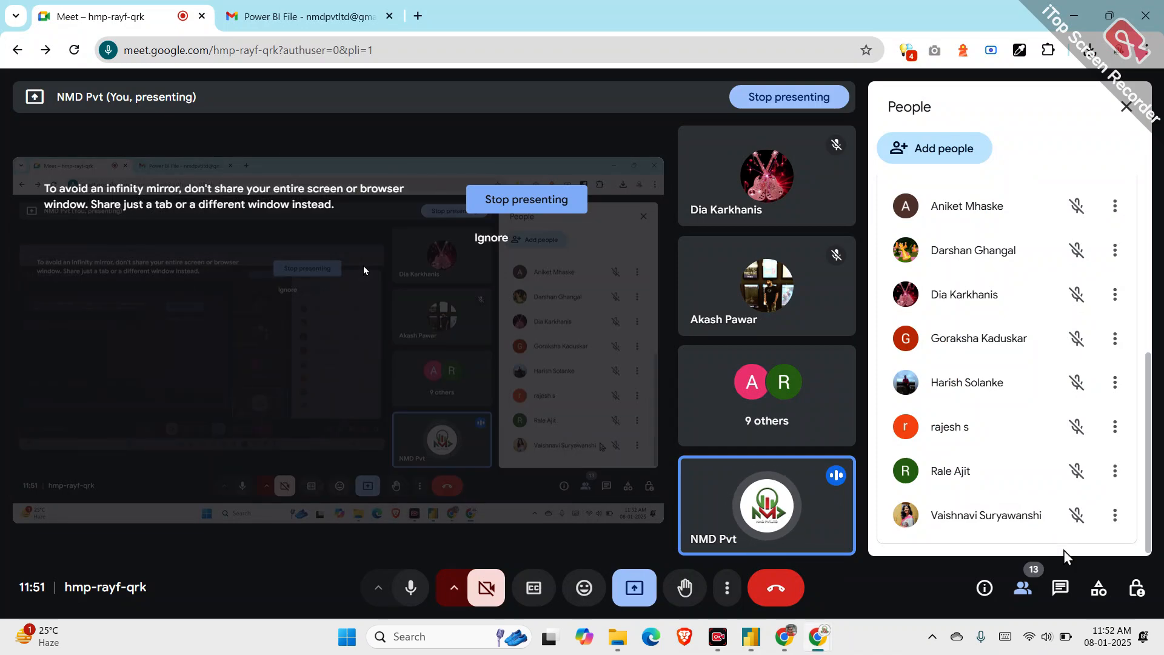
pyautogui.click(1060, 589)
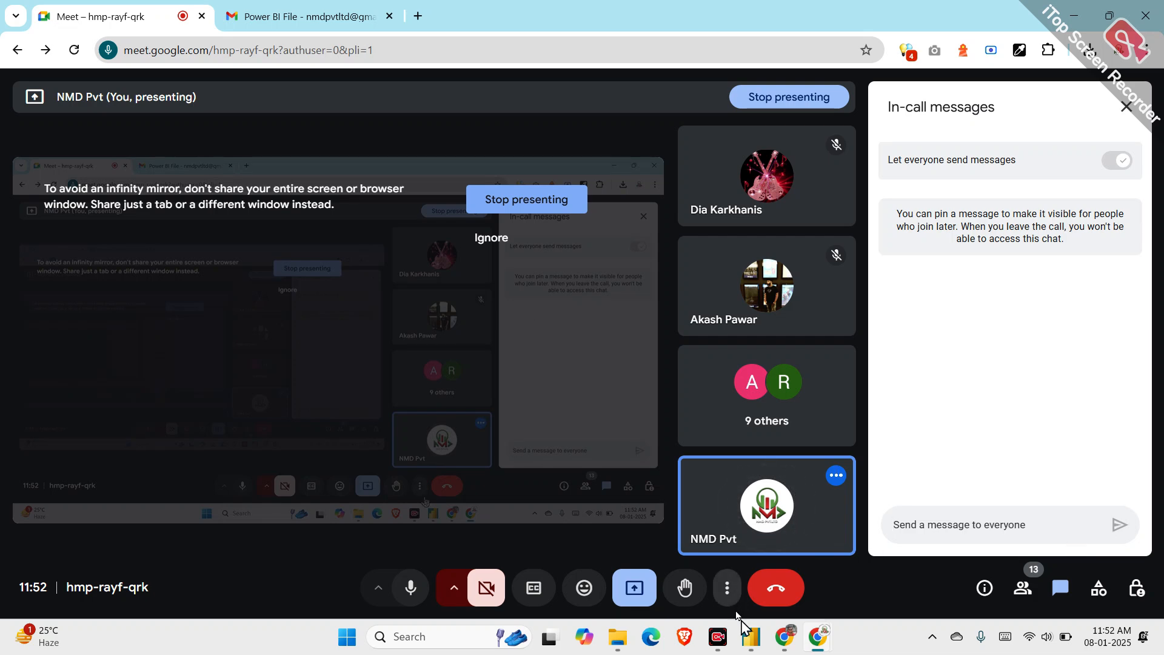
pyautogui.moveTo(765, 647)
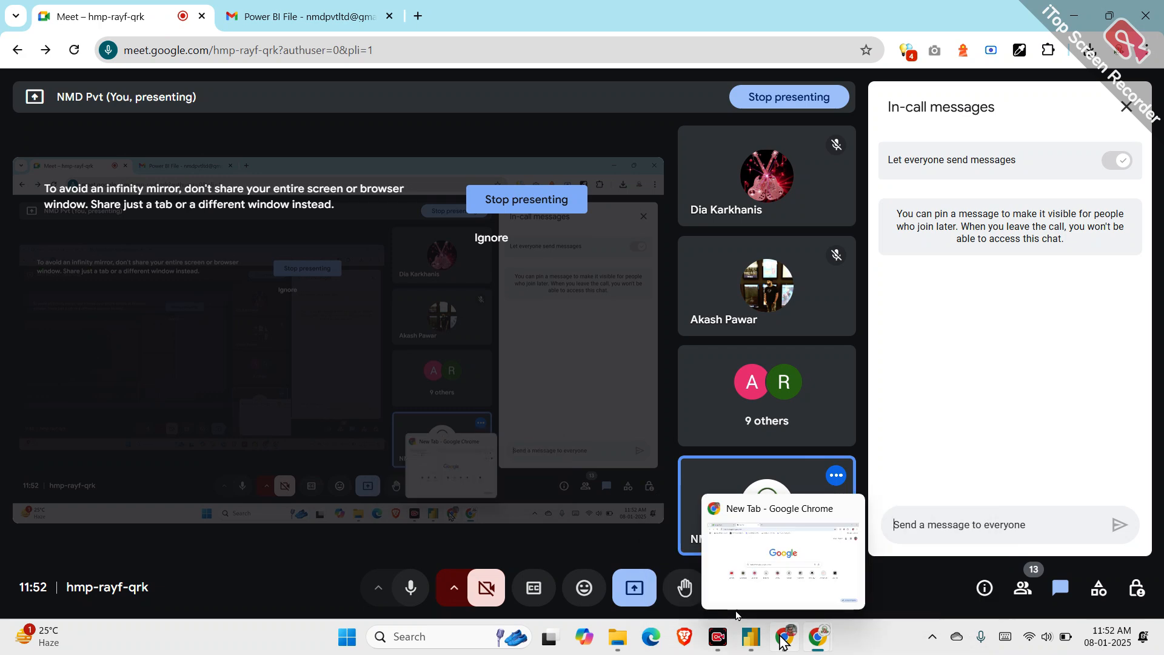
# Switch to the Power BI report file named first and copy the full formula of the RETURN QUANTITY measure
pyautogui.click(836, 568)
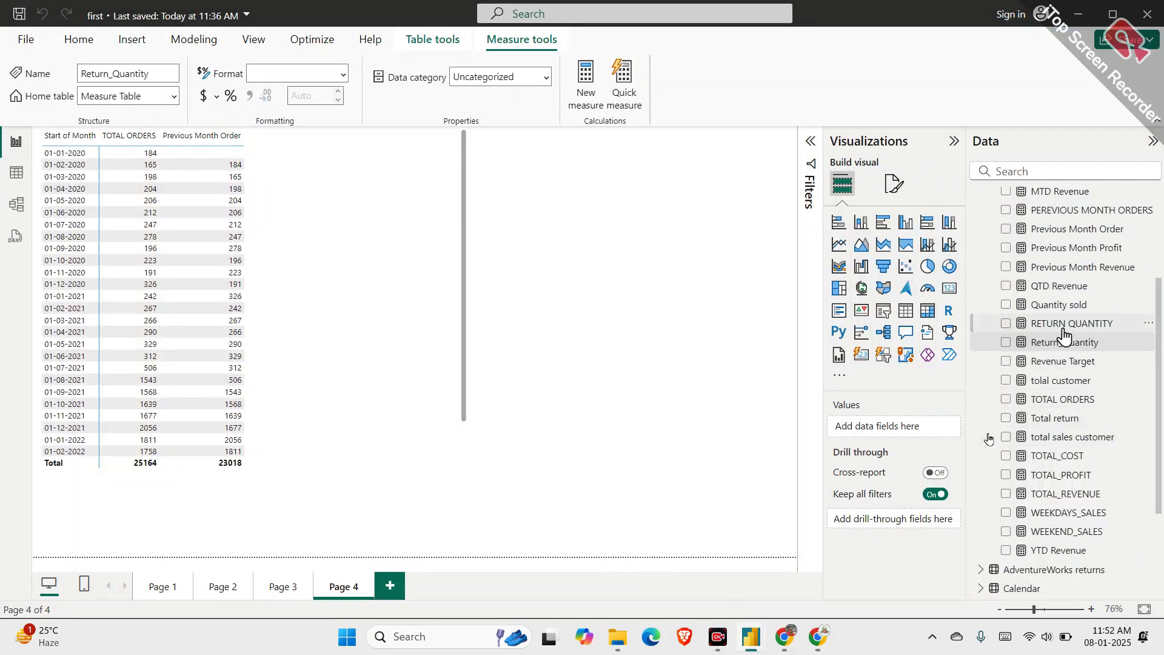
pyautogui.click(1064, 332)
pyautogui.moveTo(440, 138); pyautogui.dragTo(483, 140)
pyautogui.hotkey('ctrl', 'c')
pyautogui.click(462, 133)
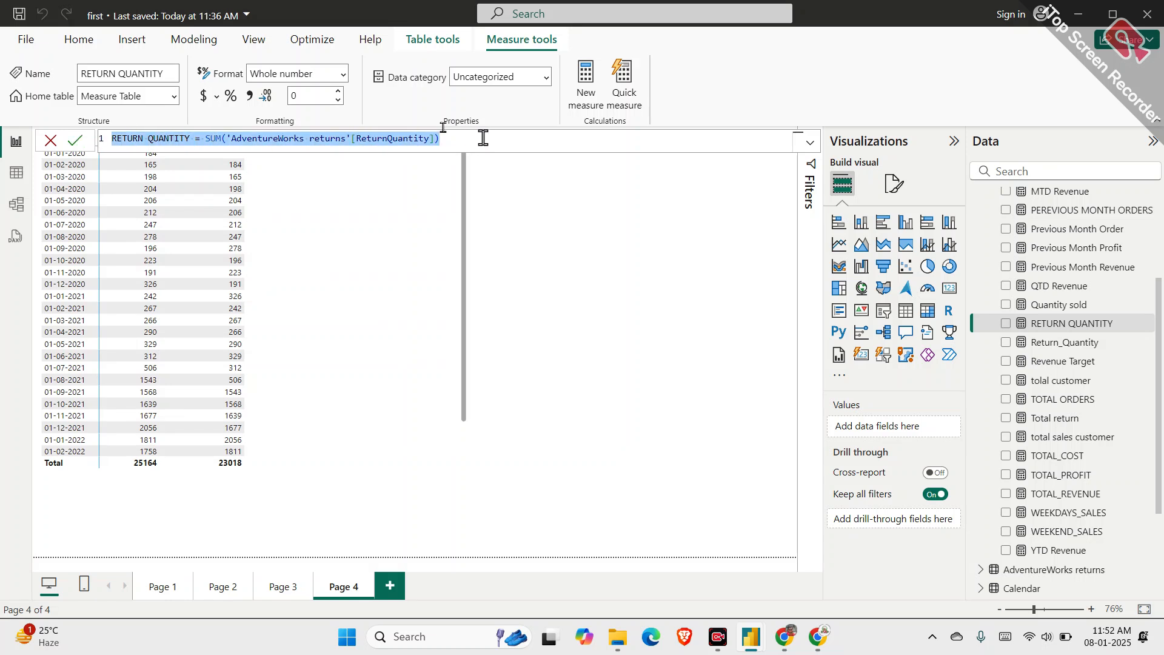
# In the untitled report's Measure Table, create a measure from the copied formula, name it Quantity Returned and put the SUM expression on a second line
pyautogui.moveTo(754, 639)
pyautogui.click(697, 576)
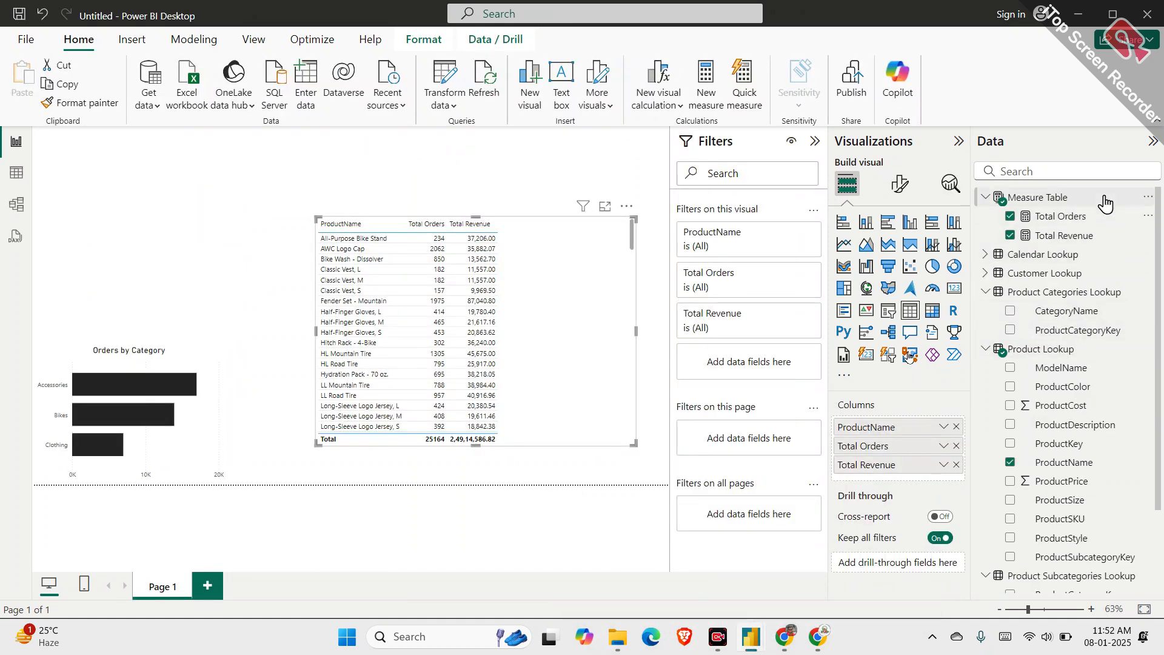
pyautogui.click(1147, 197)
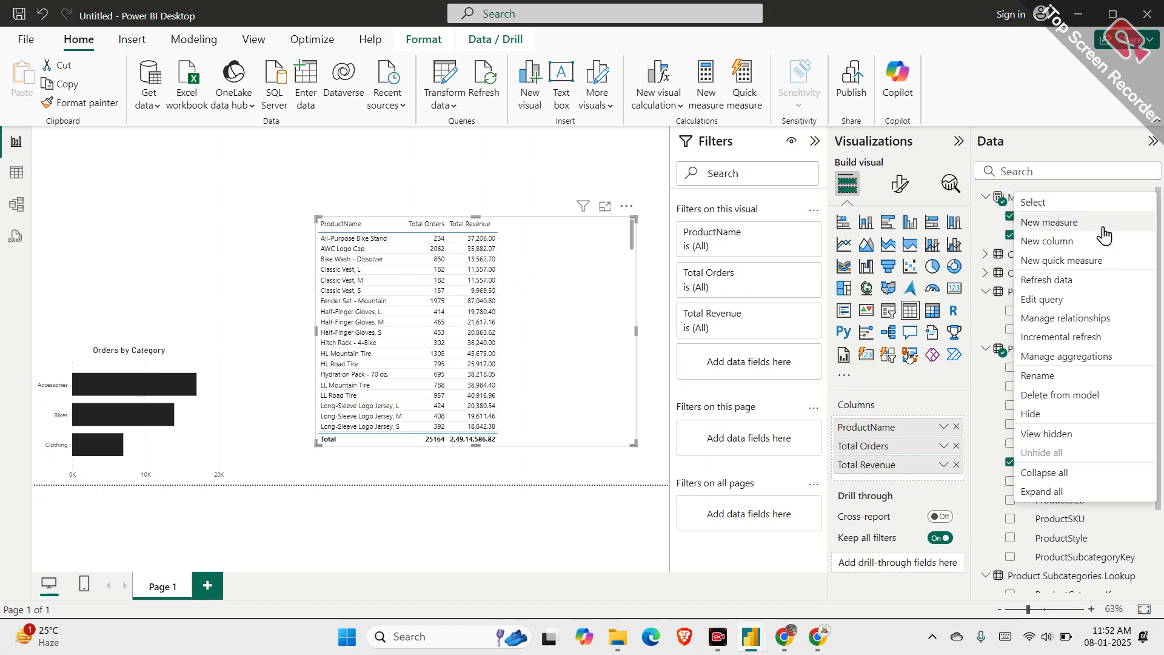
pyautogui.press('Escape')
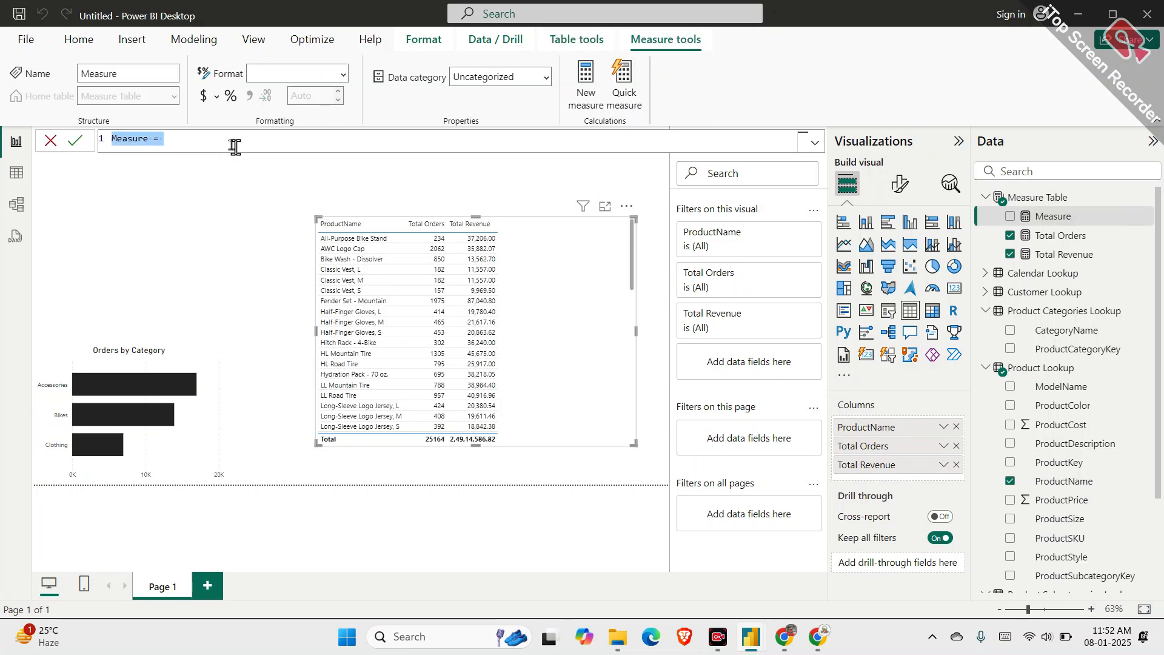
pyautogui.hotkey('ctrl', 'v')
pyautogui.moveTo(194, 139); pyautogui.dragTo(91, 138)
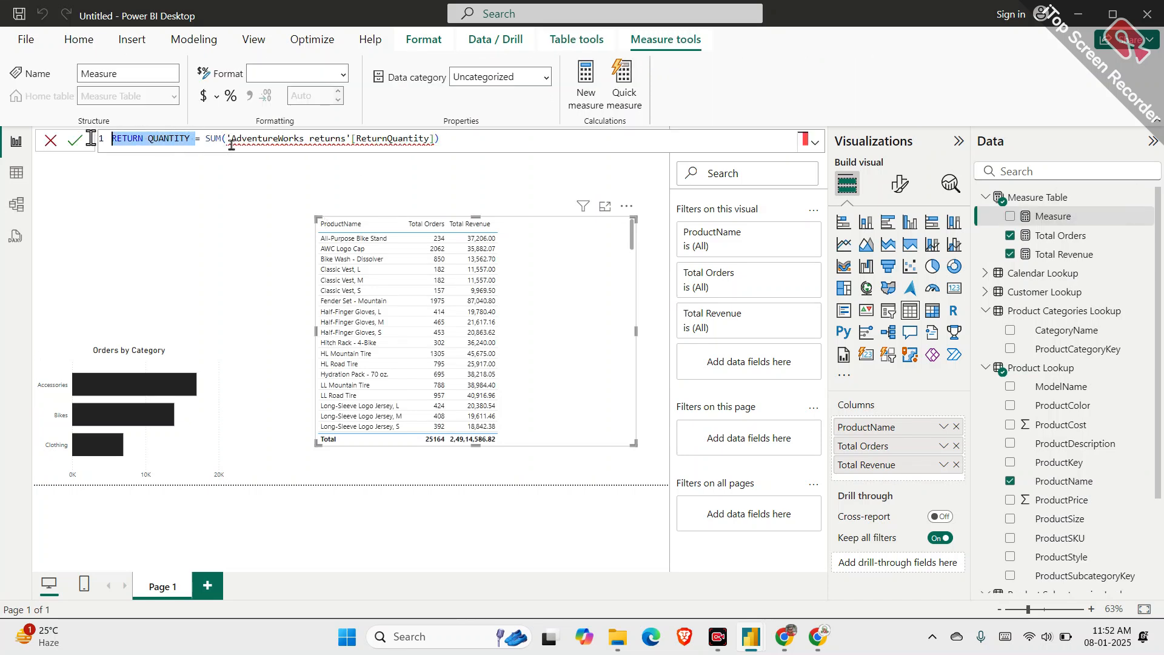
pyautogui.write('Quanti')
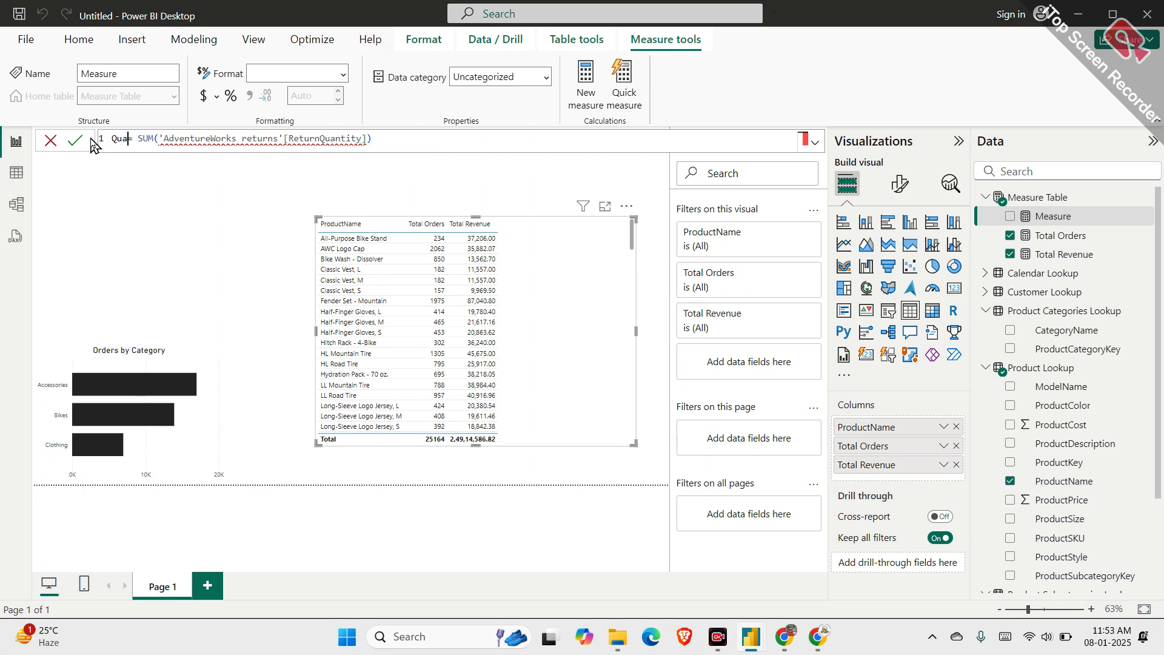
pyautogui.write('ty Returned')
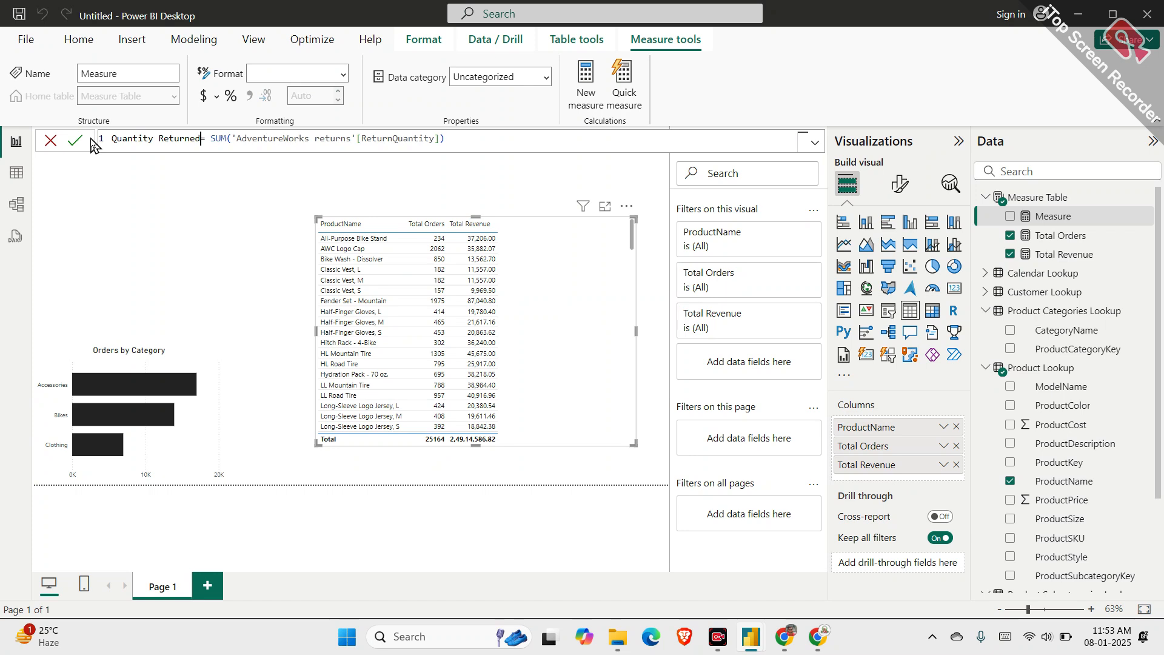
pyautogui.press('Right')
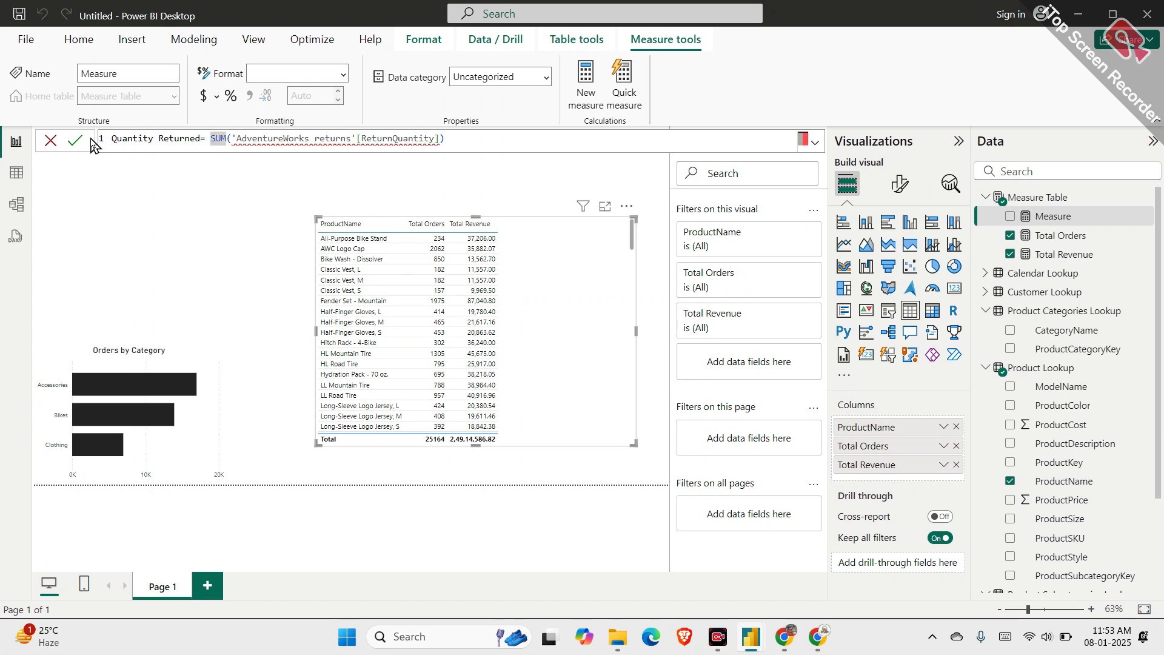
pyautogui.hotkey('shift', 'Return')
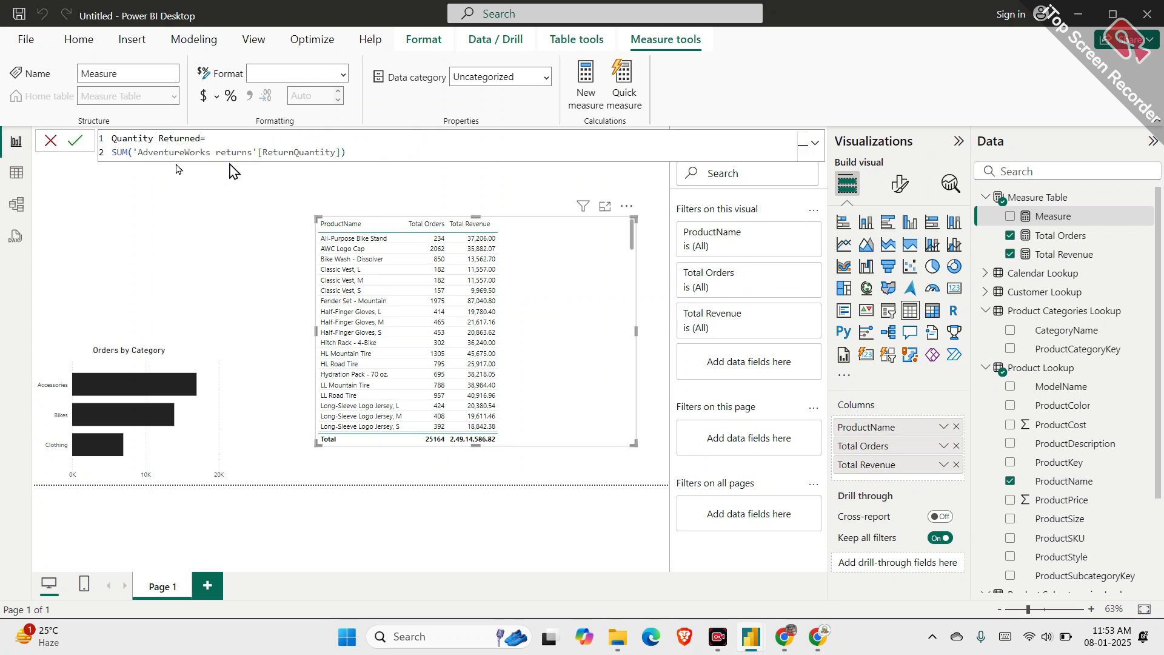
pyautogui.click(372, 152)
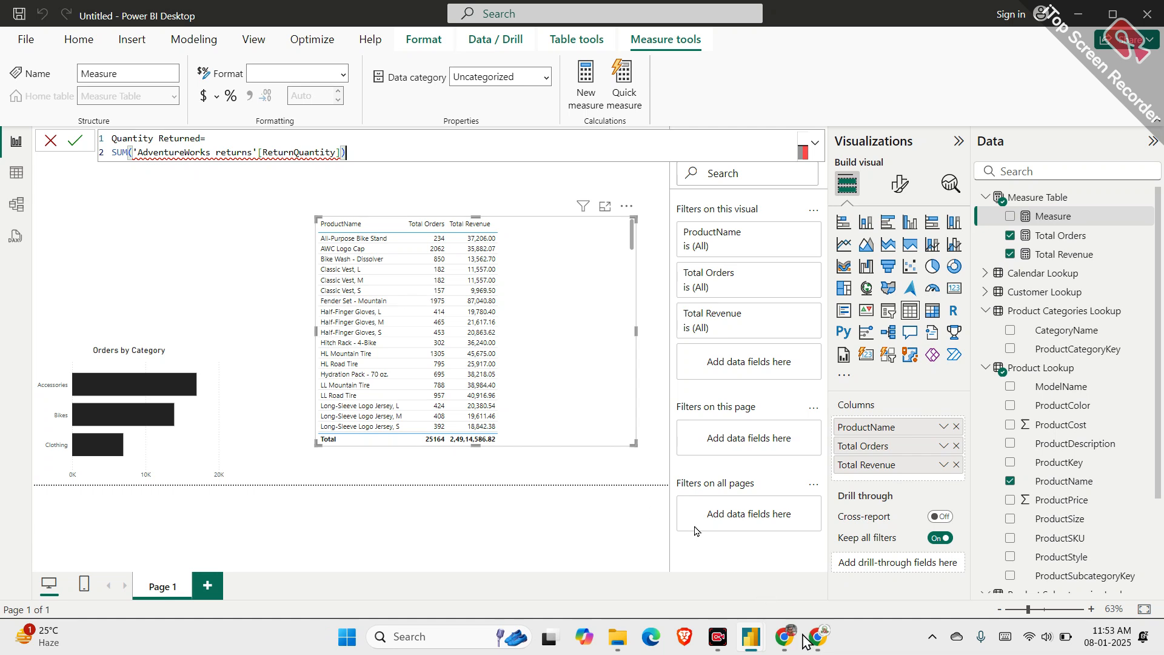
# Replace the AdventureWorks returns reference inside SUM with 'Returns Data'[ReturnQuantity] and commit the Quantity Returned measure
pyautogui.moveTo(807, 637)
pyautogui.click(248, 151)
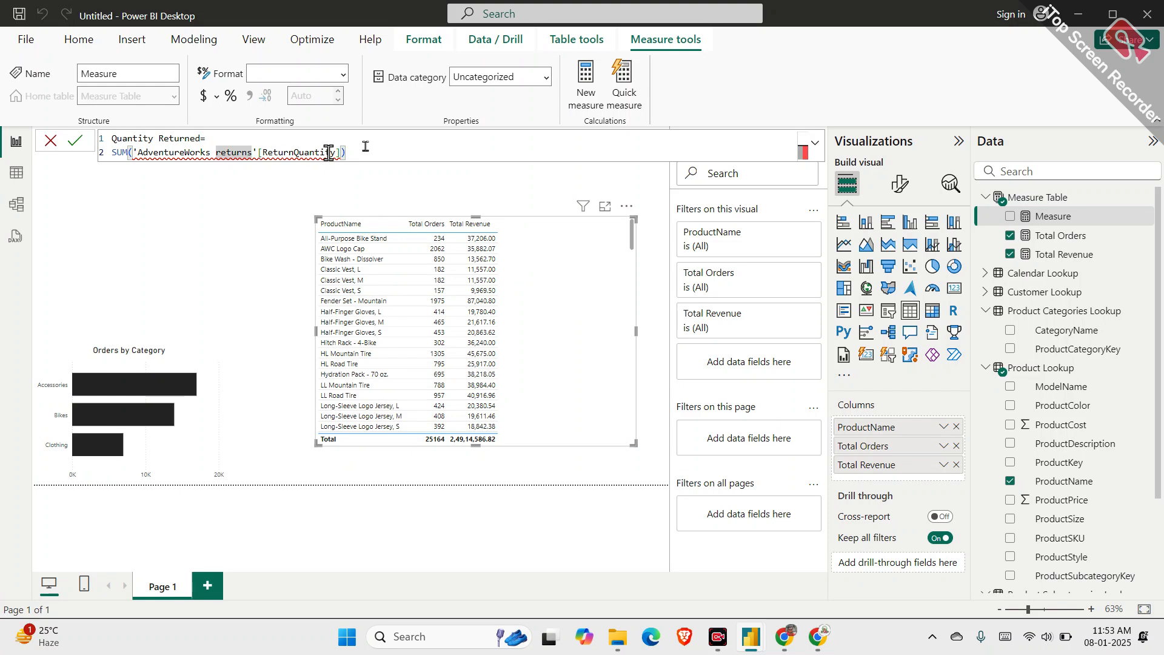
pyautogui.press('BackSpace')
pyautogui.press('BackSpace')
pyautogui.press('BackSpace')
pyautogui.press('BackSpace')
pyautogui.press('BackSpace')
pyautogui.press('BackSpace')
pyautogui.press('BackSpace')
pyautogui.press('BackSpace')
pyautogui.press('BackSpace')
pyautogui.press('BackSpace')
pyautogui.press('BackSpace')
pyautogui.press('BackSpace')
pyautogui.press('BackSpace')
pyautogui.press('BackSpace')
pyautogui.press('BackSpace')
pyautogui.press('BackSpace')
pyautogui.press('BackSpace')
pyautogui.press('BackSpace')
pyautogui.press('BackSpace')
pyautogui.press('BackSpace')
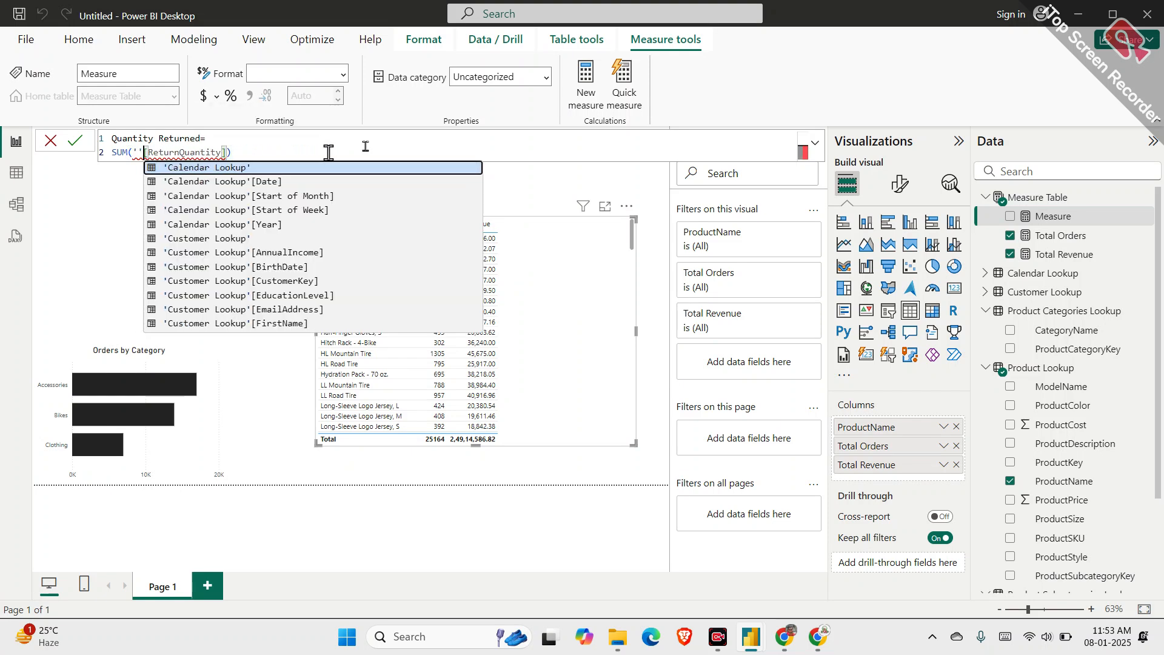
pyautogui.press('Escape')
pyautogui.press('BackSpace')
pyautogui.press('BackSpace')
pyautogui.press('BackSpace')
pyautogui.press('BackSpace')
pyautogui.press('BackSpace')
pyautogui.press('BackSpace')
pyautogui.press('BackSpace')
pyautogui.press('BackSpace')
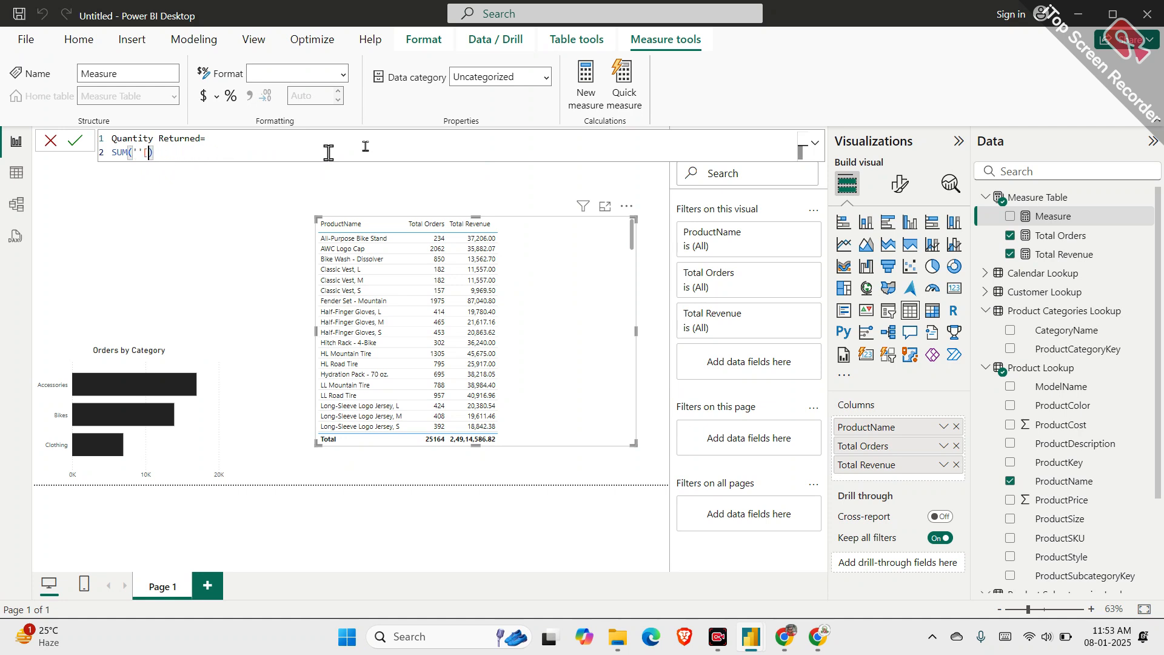
pyautogui.press('BackSpace')
pyautogui.press('BackSpace')
pyautogui.write('re')
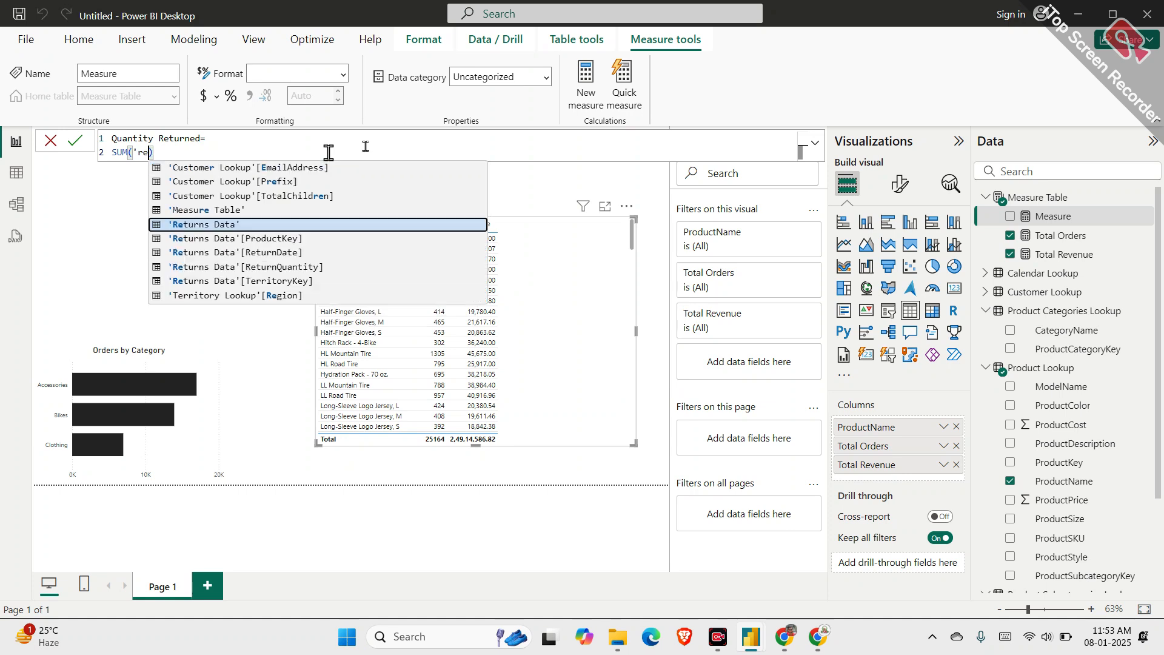
pyautogui.click(309, 266)
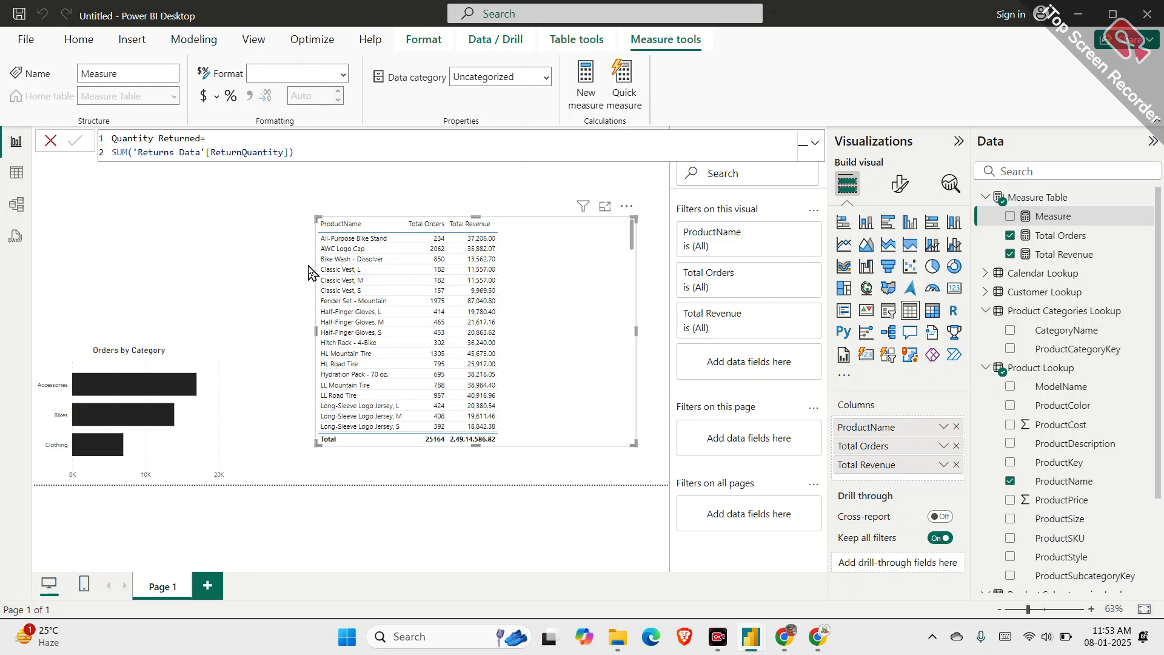
pyautogui.press('Return')
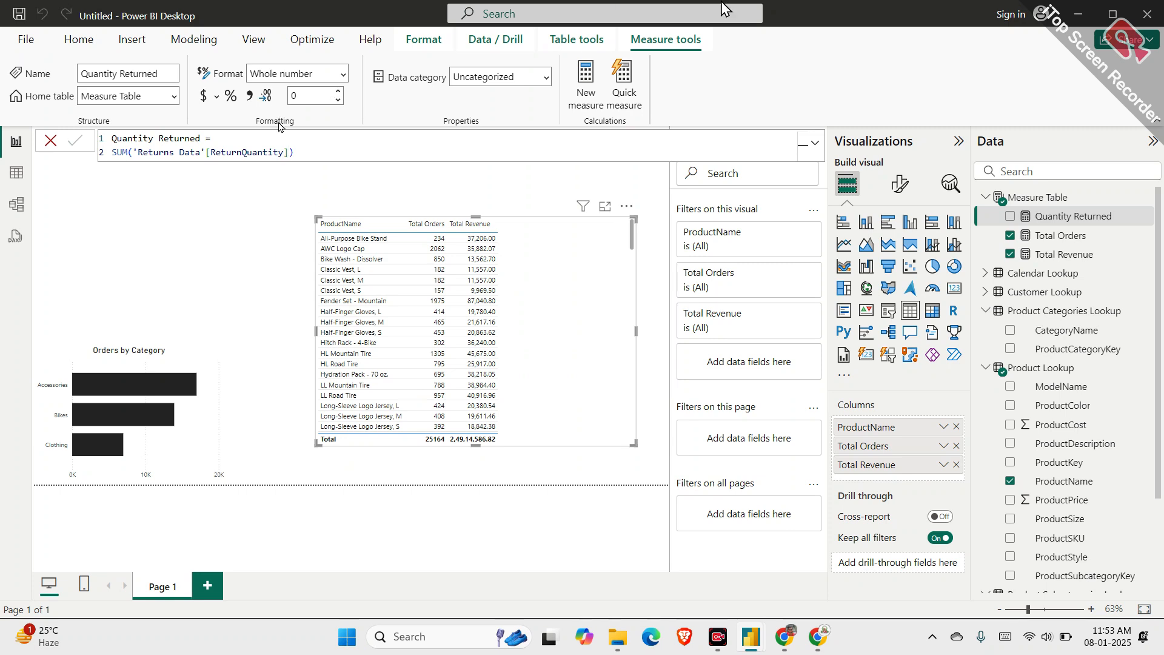
# Switch to the report file named first and copy the full formula of the Quantity sold measure
pyautogui.moveTo(818, 646)
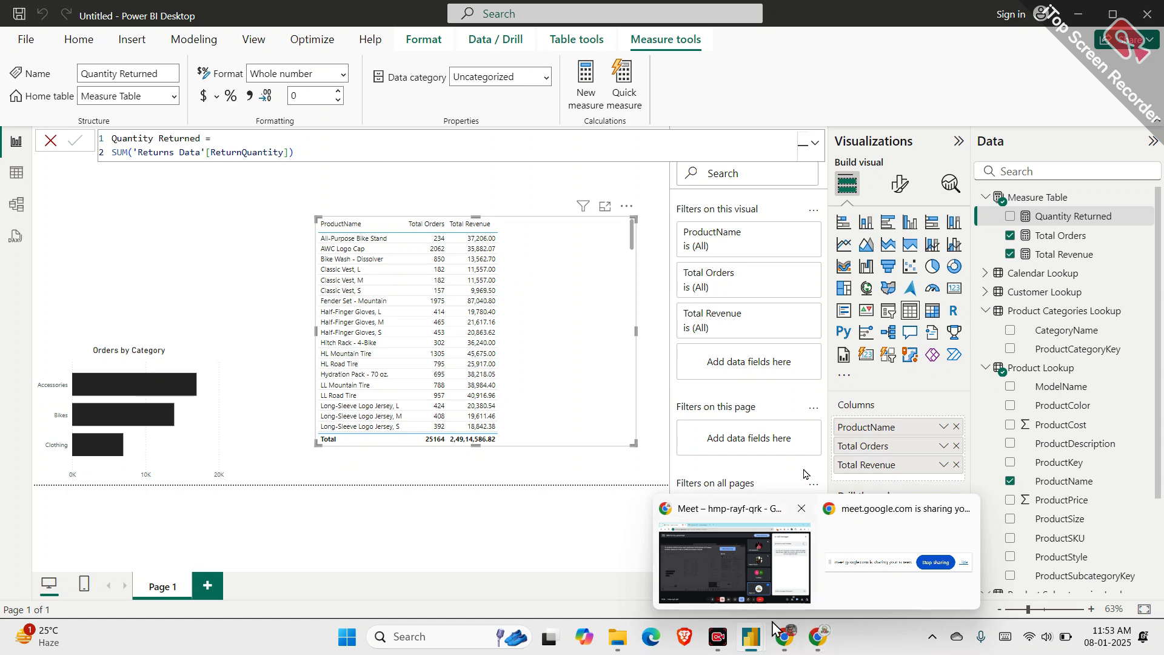
pyautogui.moveTo(750, 637)
pyautogui.click(830, 554)
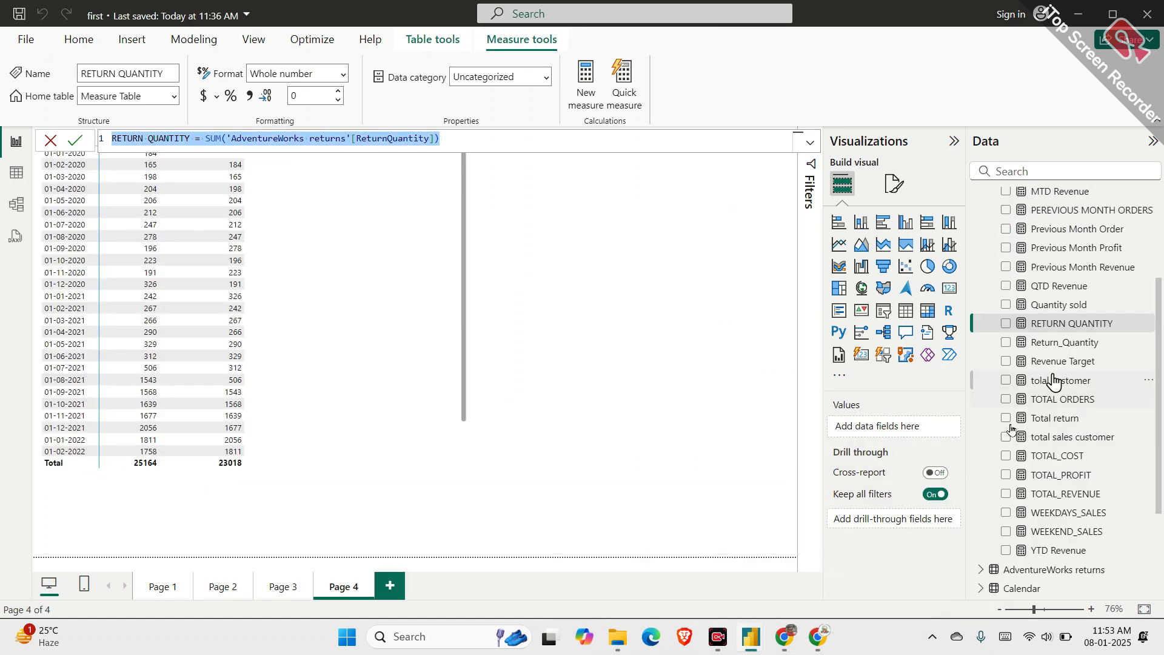
pyautogui.click(1058, 304)
pyautogui.moveTo(363, 138); pyautogui.dragTo(106, 139)
pyautogui.hotkey('ctrl', 'c')
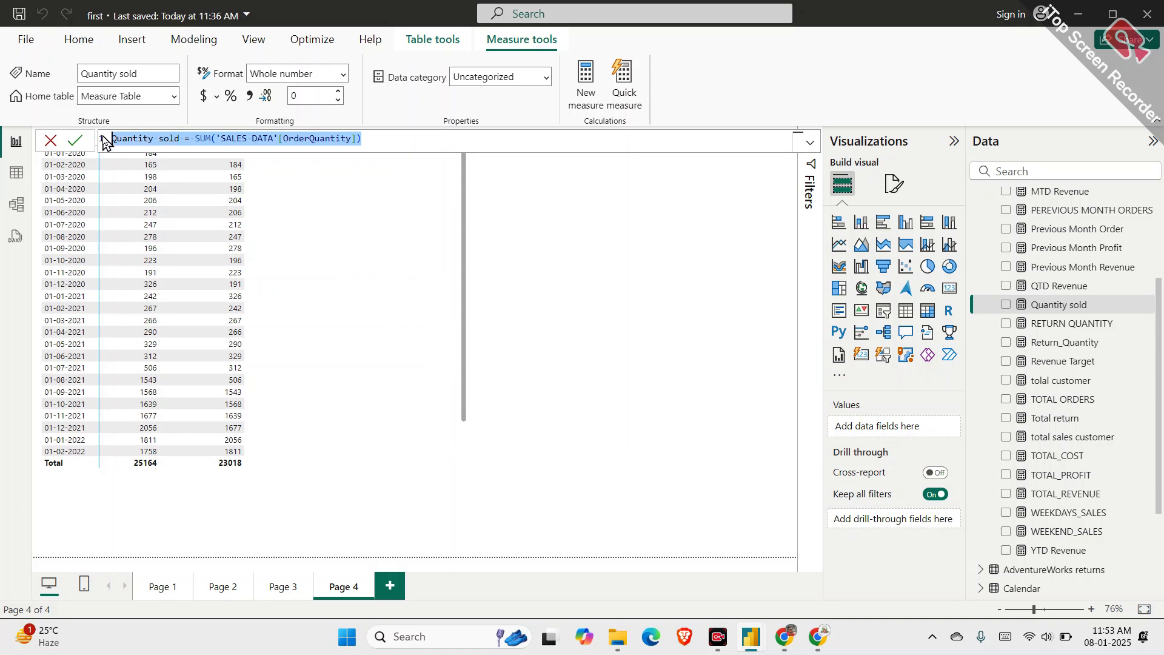
# In the untitled report's Measure Table, create the measure Quantity sold = SUM('SALES DATA'[OrderQuantity]) from the copied formula, split over two lines, and commit it
pyautogui.moveTo(760, 644)
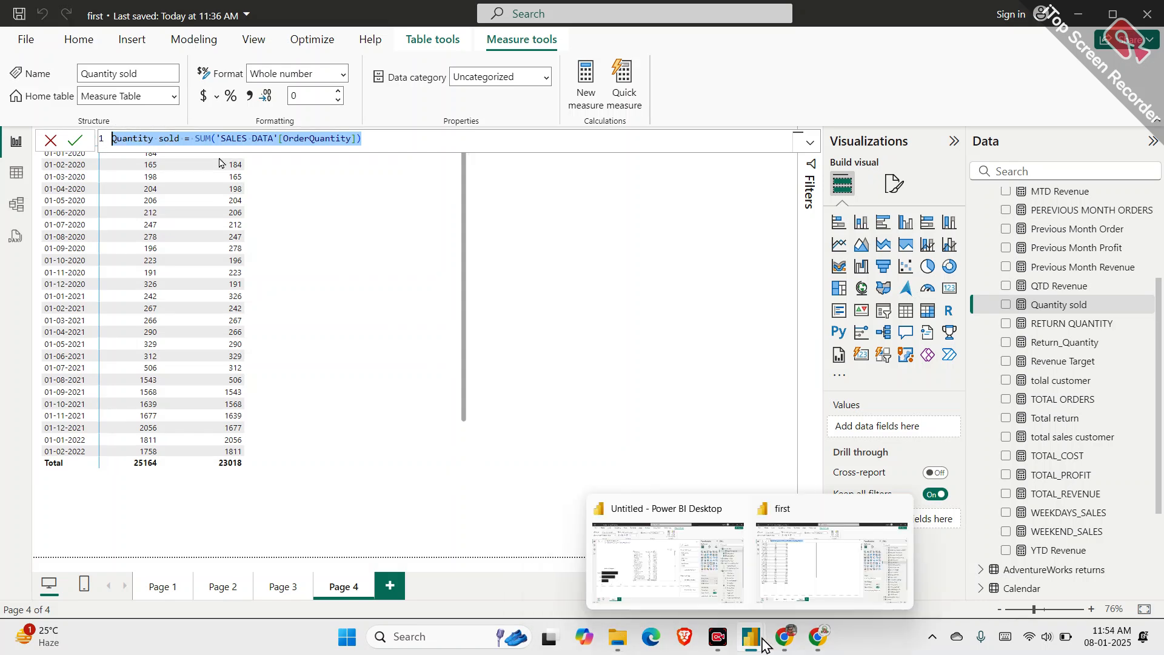
pyautogui.click(701, 573)
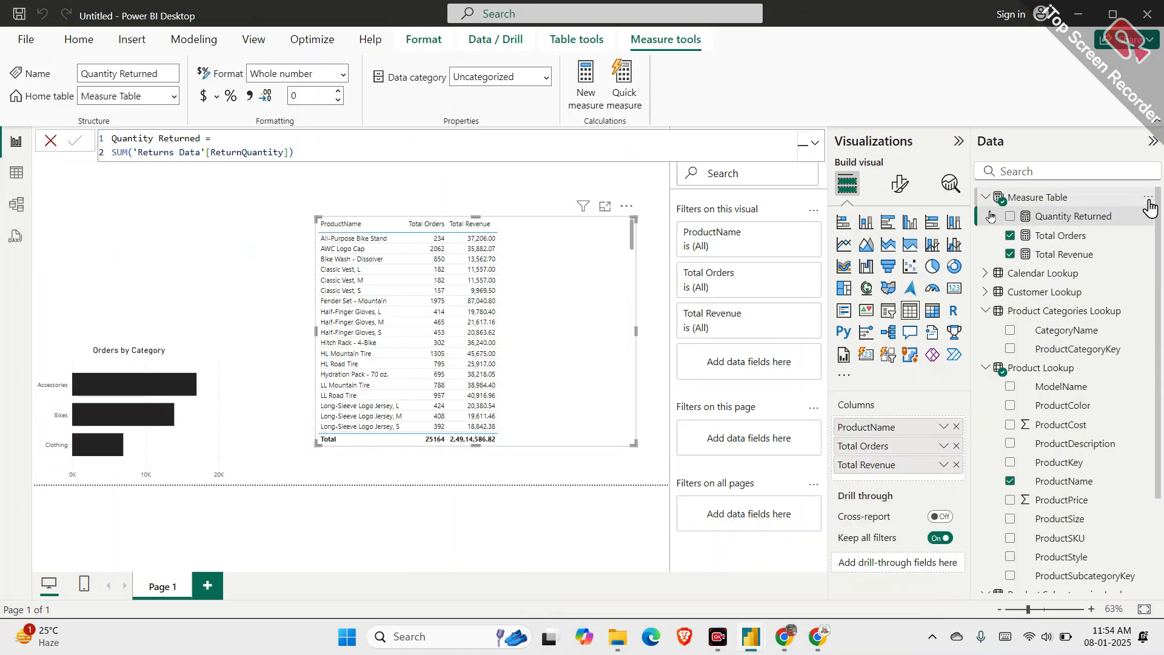
pyautogui.click(1147, 198)
pyautogui.click(1096, 230)
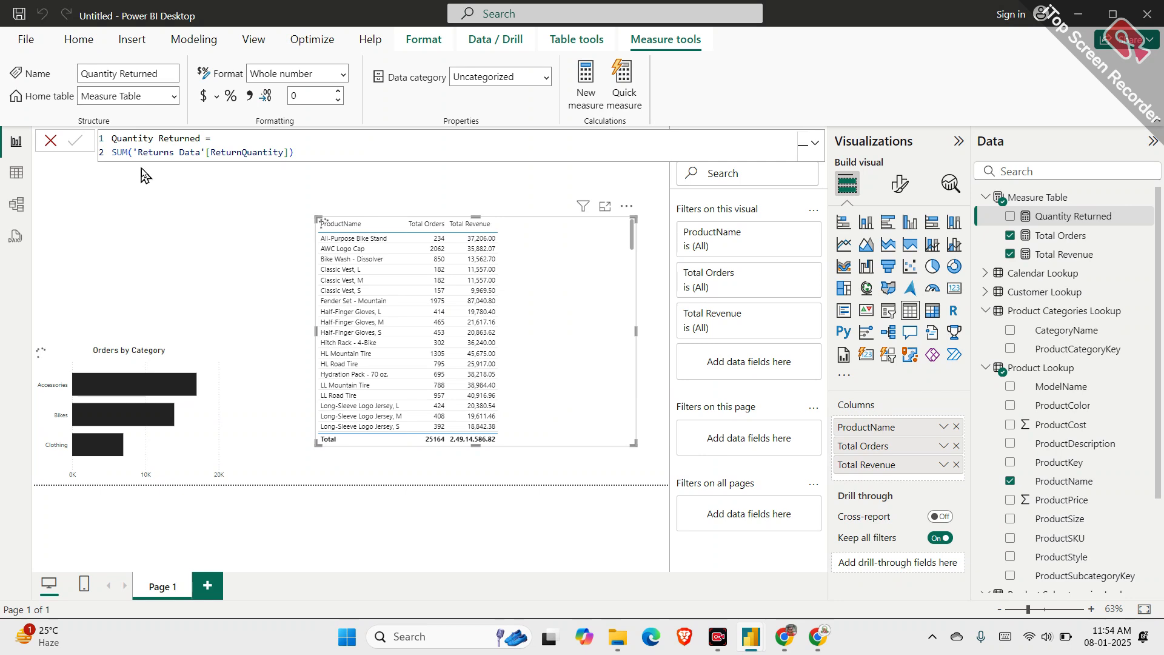
pyautogui.hotkey('ctrl', 'a')
pyautogui.hotkey('ctrl', 'v')
pyautogui.doubleClick(197, 138)
pyautogui.hotkey('shift', 'Return')
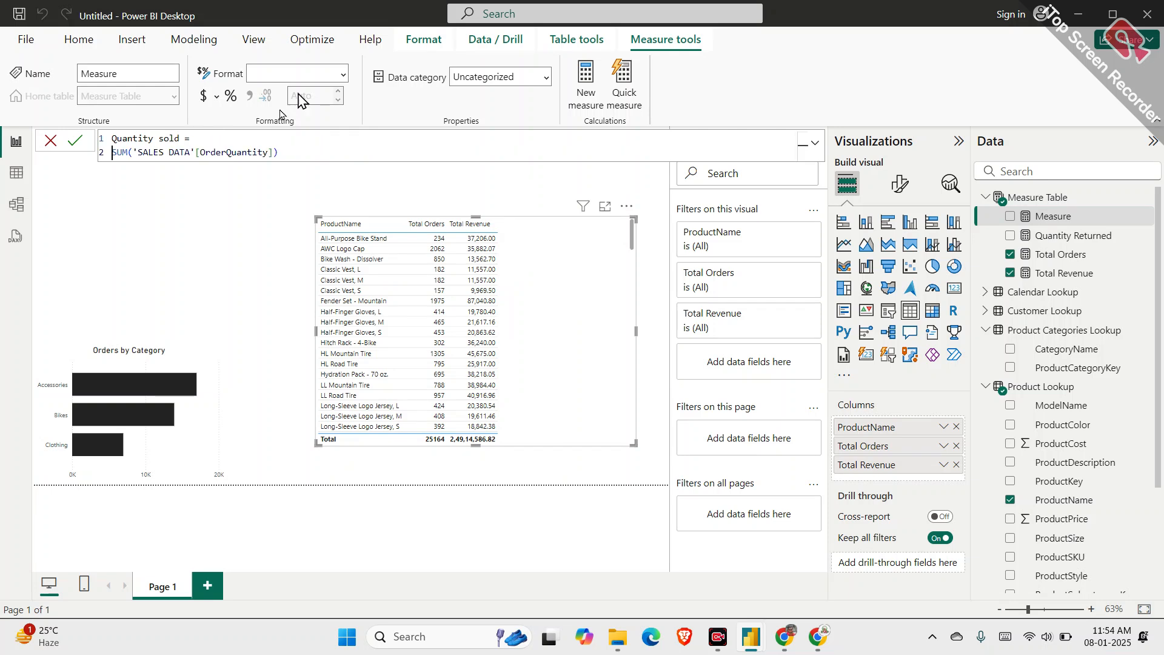
pyautogui.click(317, 148)
pyautogui.click(75, 141)
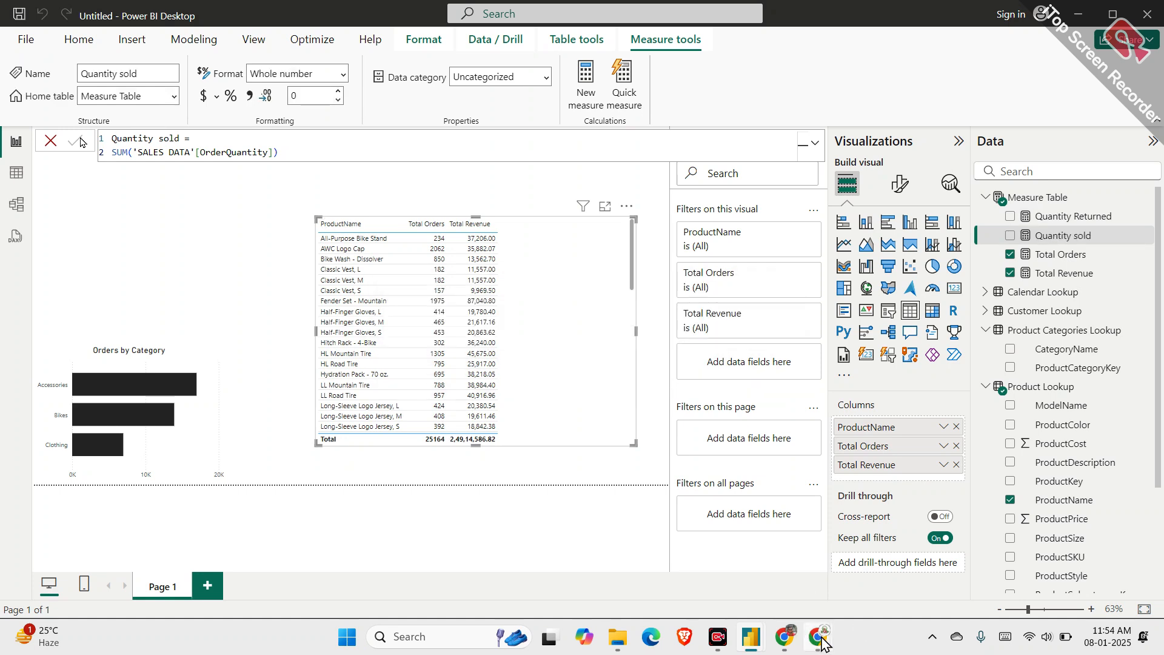
# In the report file named first, copy the expression DIVIDE([Return quantity],[Quantity sold]) from the Total return measure
pyautogui.moveTo(765, 643)
pyautogui.click(812, 593)
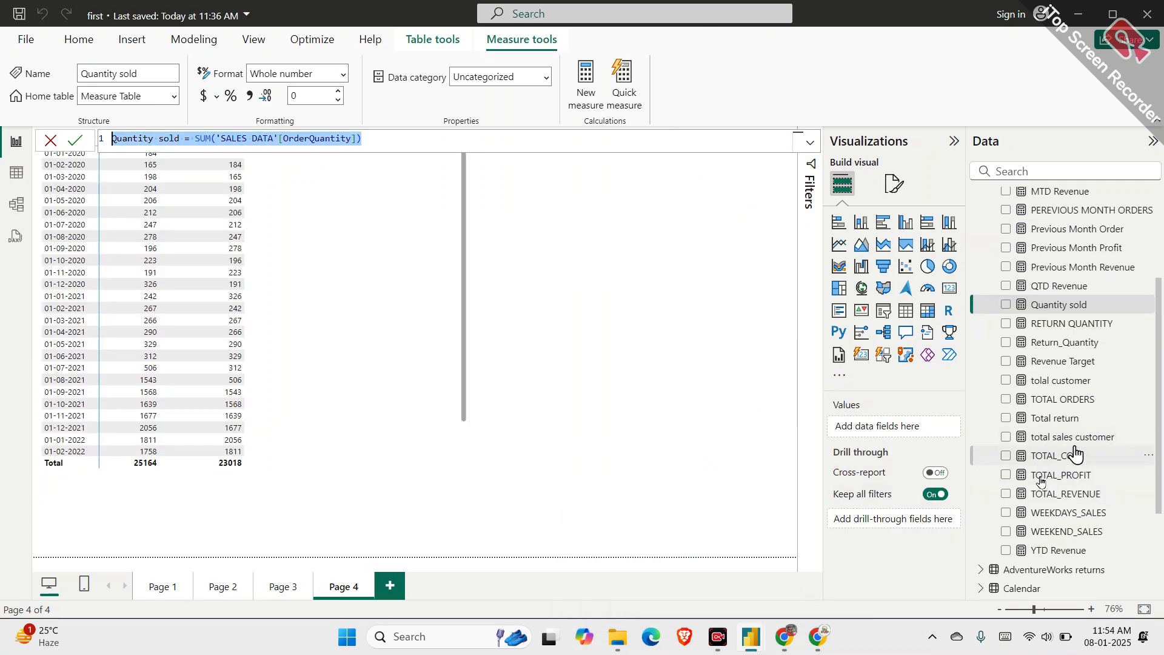
pyautogui.click(1067, 420)
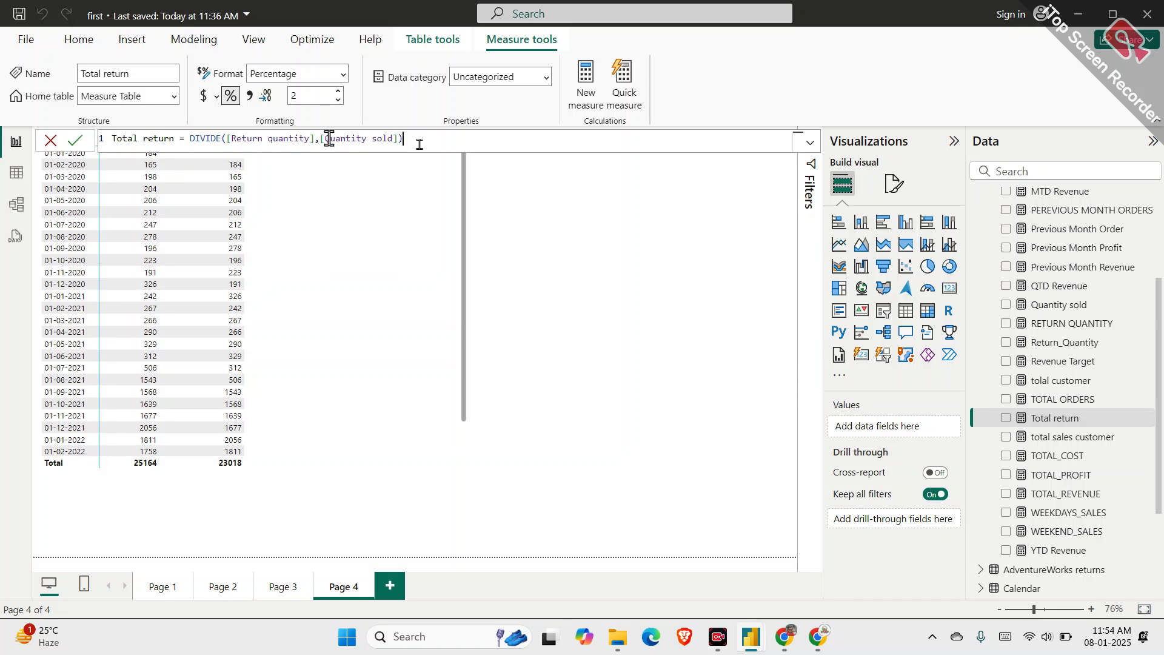
pyautogui.moveTo(403, 138); pyautogui.dragTo(189, 138)
pyautogui.hotkey('ctrl', 'c')
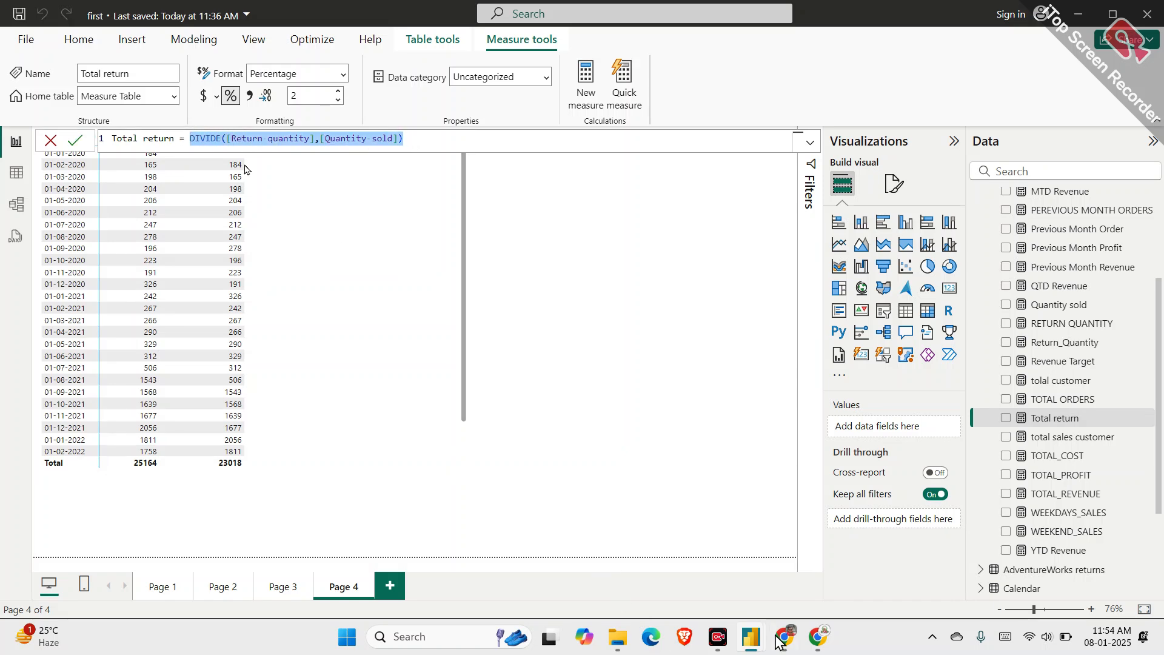
# Switch to the untitled report, create a Measure Table measure named Return Rate, and put the copied DIVIDE expression on its second line
pyautogui.moveTo(760, 638)
pyautogui.click(701, 573)
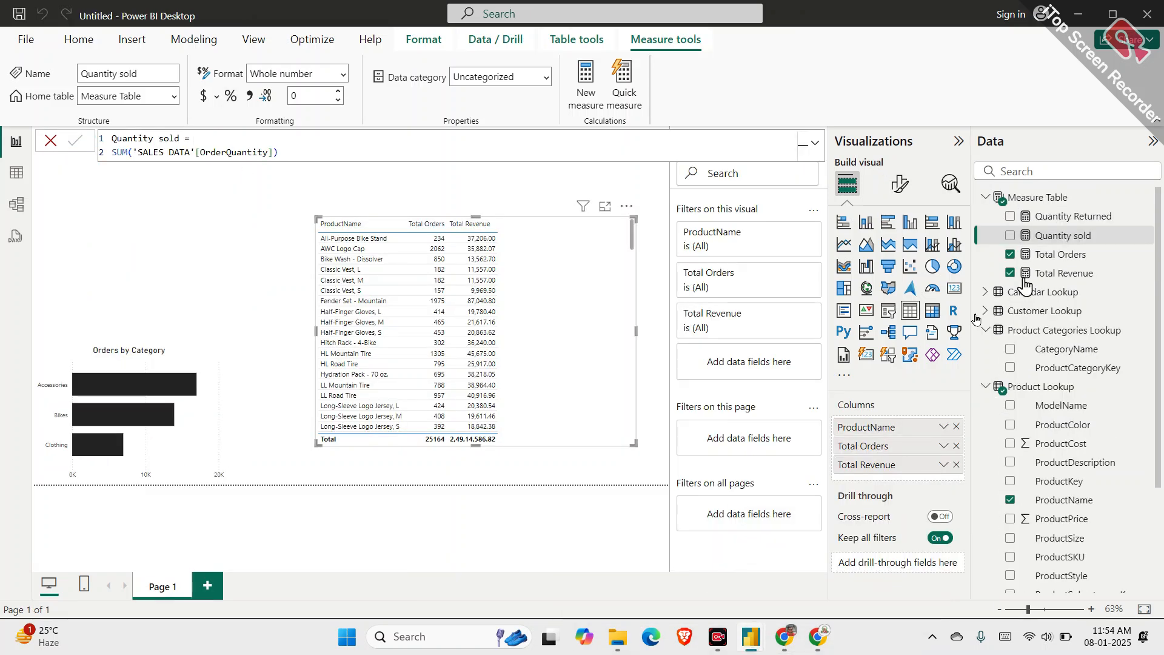
pyautogui.click(1153, 201)
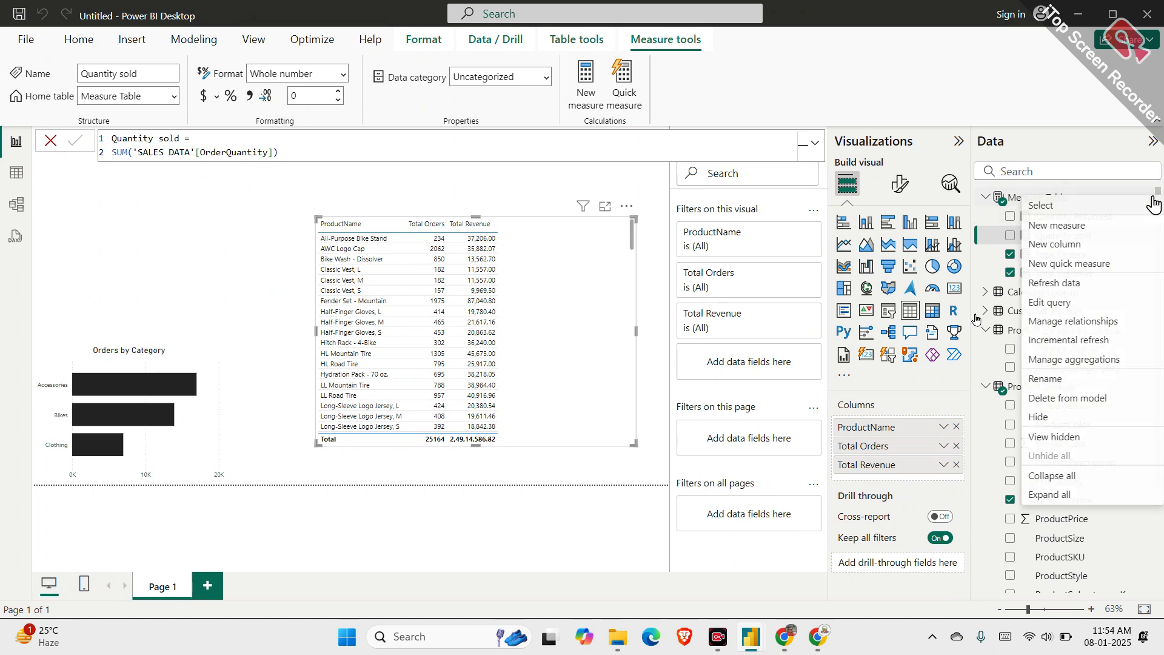
pyautogui.click(1083, 231)
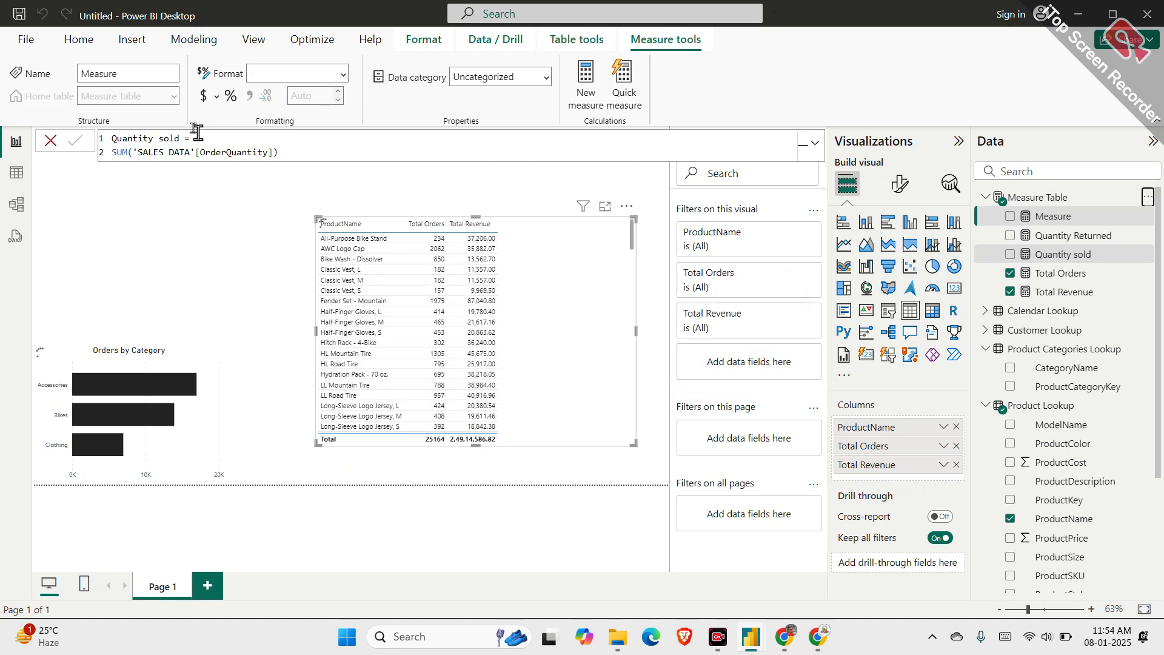
pyautogui.write('R')
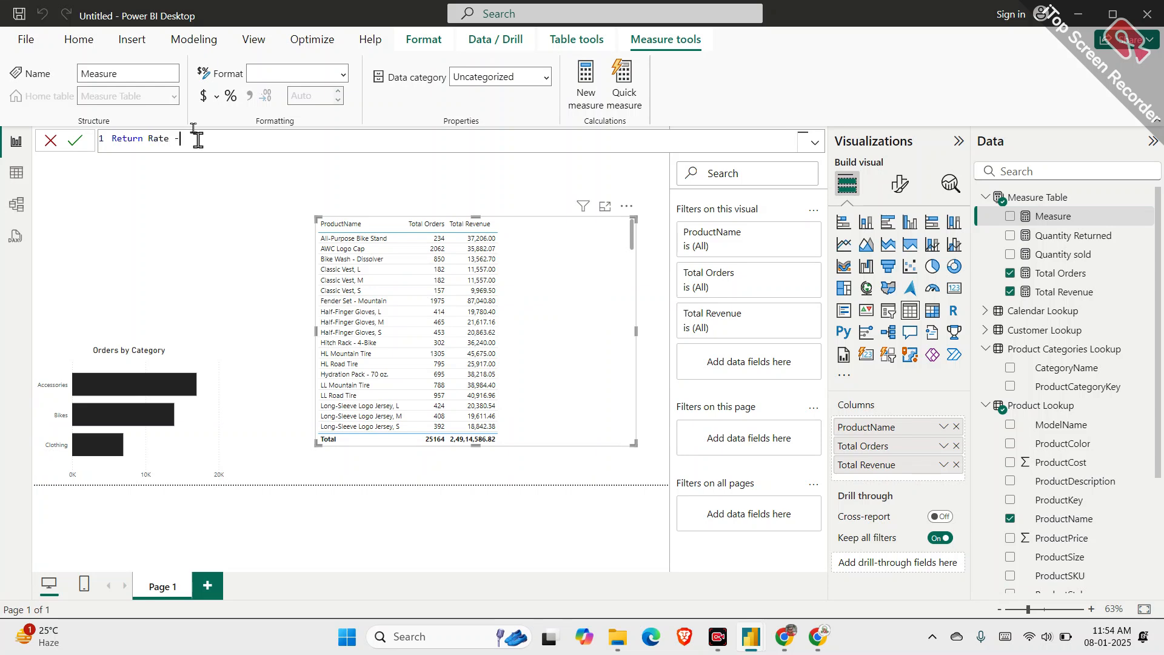
pyautogui.write('eturn Rate =')
pyautogui.hotkey('shift', 'Return')
pyautogui.hotkey('ctrl', 'v')
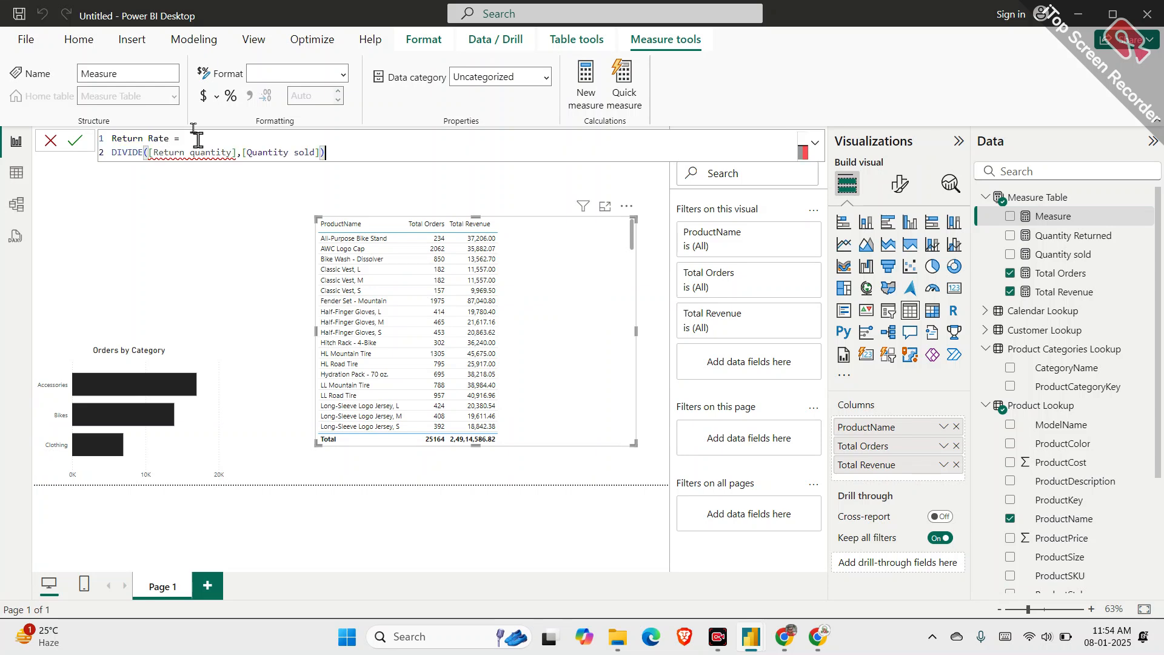
# Replace the first DIVIDE argument of the Return Rate measure with [Quantity Returned] and commit the measure
pyautogui.click(236, 152)
pyautogui.press('BackSpace')
pyautogui.press('BackSpace')
pyautogui.press('BackSpace')
pyautogui.press('BackSpace')
pyautogui.press('BackSpace')
pyautogui.press('BackSpace')
pyautogui.press('BackSpace')
pyautogui.press('BackSpace')
pyautogui.press('BackSpace')
pyautogui.press('BackSpace')
pyautogui.press('BackSpace')
pyautogui.press('BackSpace')
pyautogui.press('BackSpace')
pyautogui.press('BackSpace')
pyautogui.press('BackSpace')
pyautogui.press('BackSpace')
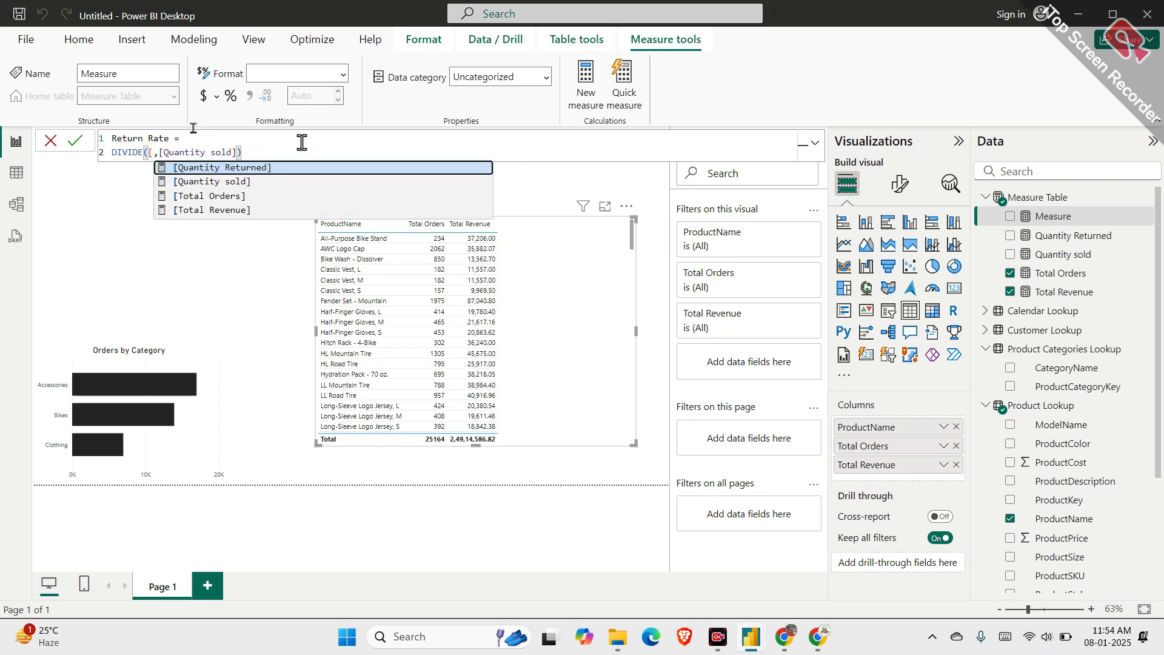
pyautogui.press('Tab')
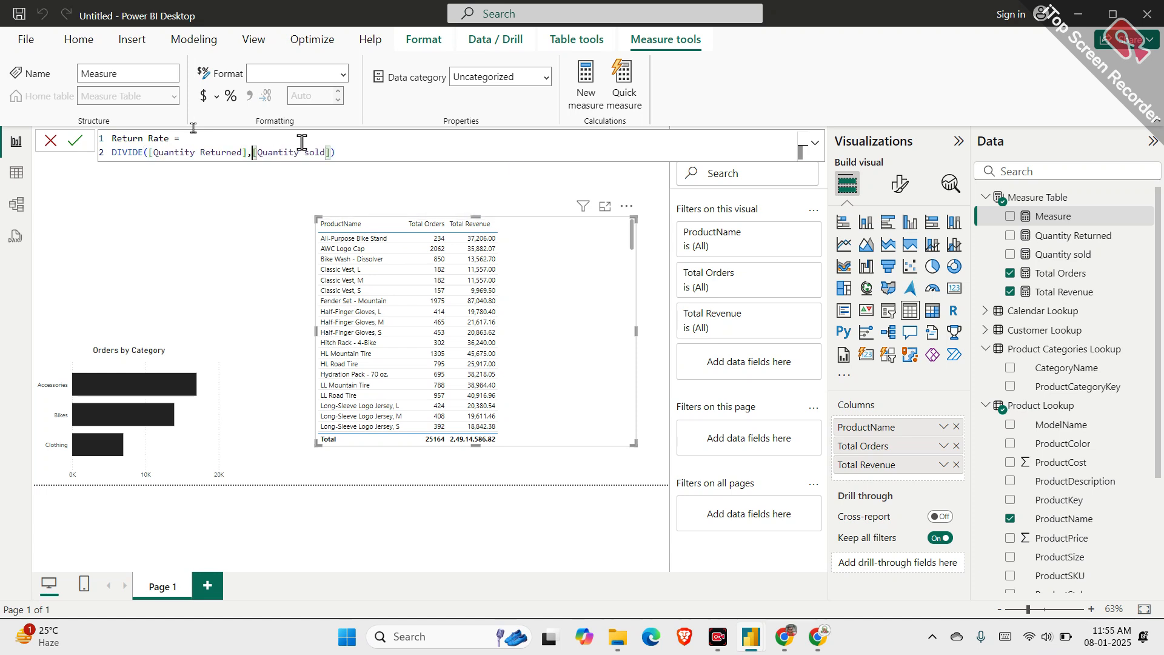
pyautogui.press('Right')
pyautogui.press('Right')
pyautogui.press('Right')
pyautogui.press('Right')
pyautogui.press('Right')
pyautogui.press('Right')
pyautogui.press('Return')
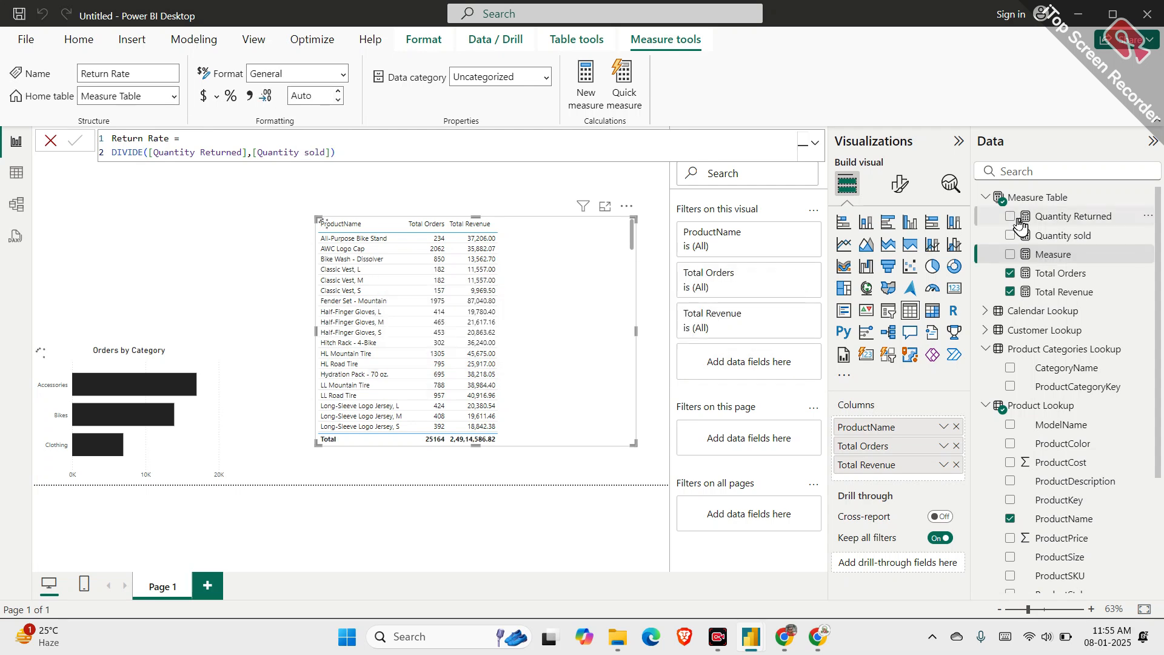
# Add Return Rate as the last column of the product table and format the measure as a percentage
pyautogui.moveTo(1077, 262); pyautogui.dragTo(940, 477)
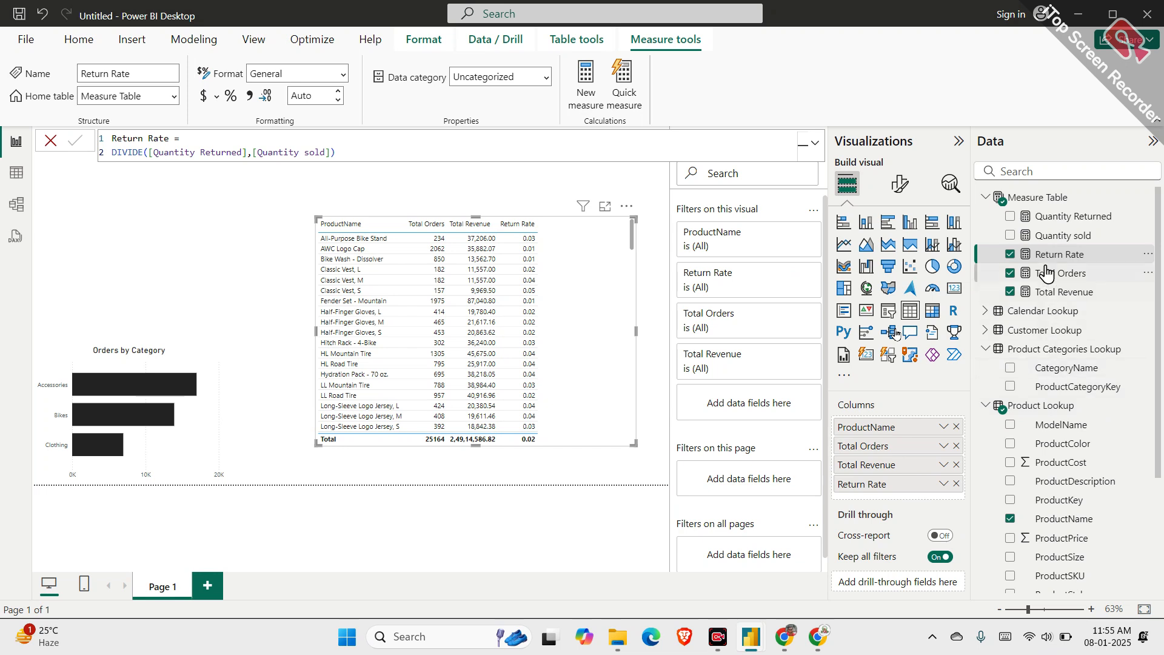
pyautogui.click(231, 95)
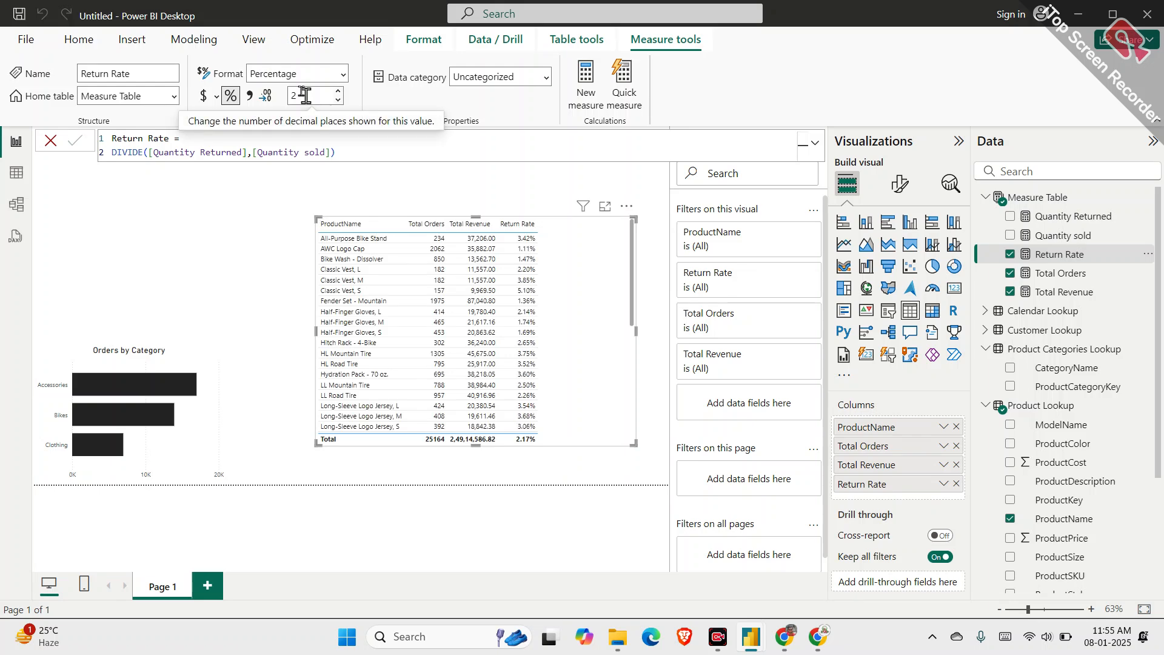
pyautogui.click(230, 241)
# Look through the product table's formatting settings for values, column headers, totals and specific columns
pyautogui.click(606, 249)
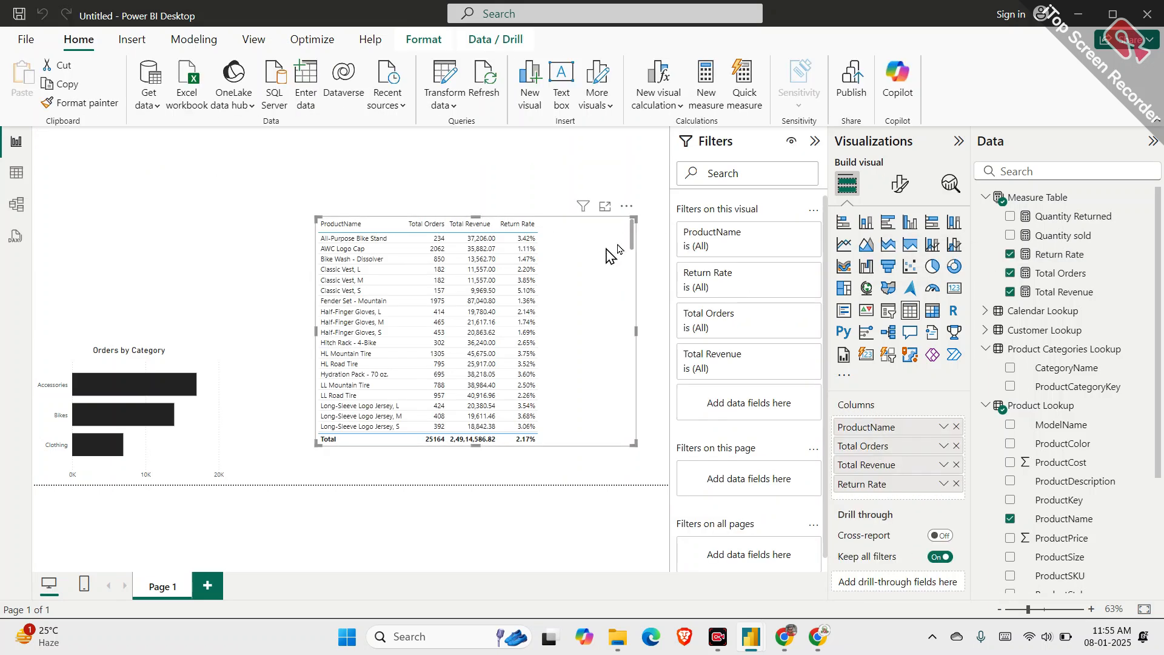
pyautogui.click(898, 191)
pyautogui.click(868, 461)
pyautogui.scroll(-3, 868, 462)
pyautogui.scroll(-3, 868, 460)
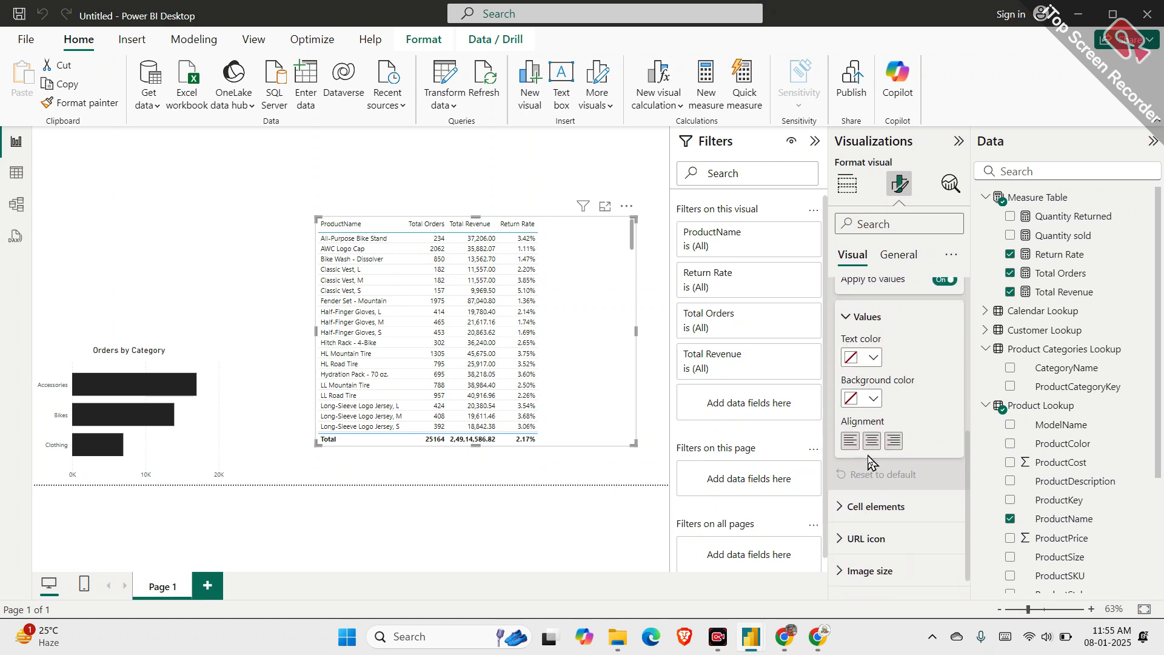
pyautogui.scroll(5, 874, 522)
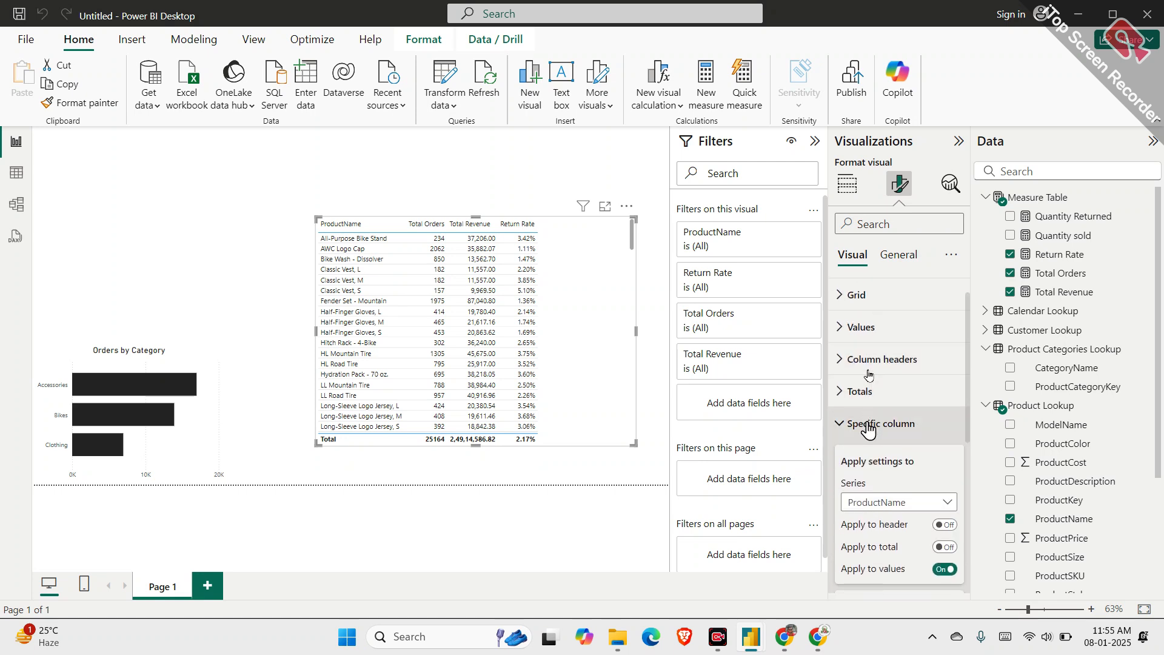
pyautogui.click(869, 424)
pyautogui.click(879, 354)
pyautogui.scroll(-5, 883, 376)
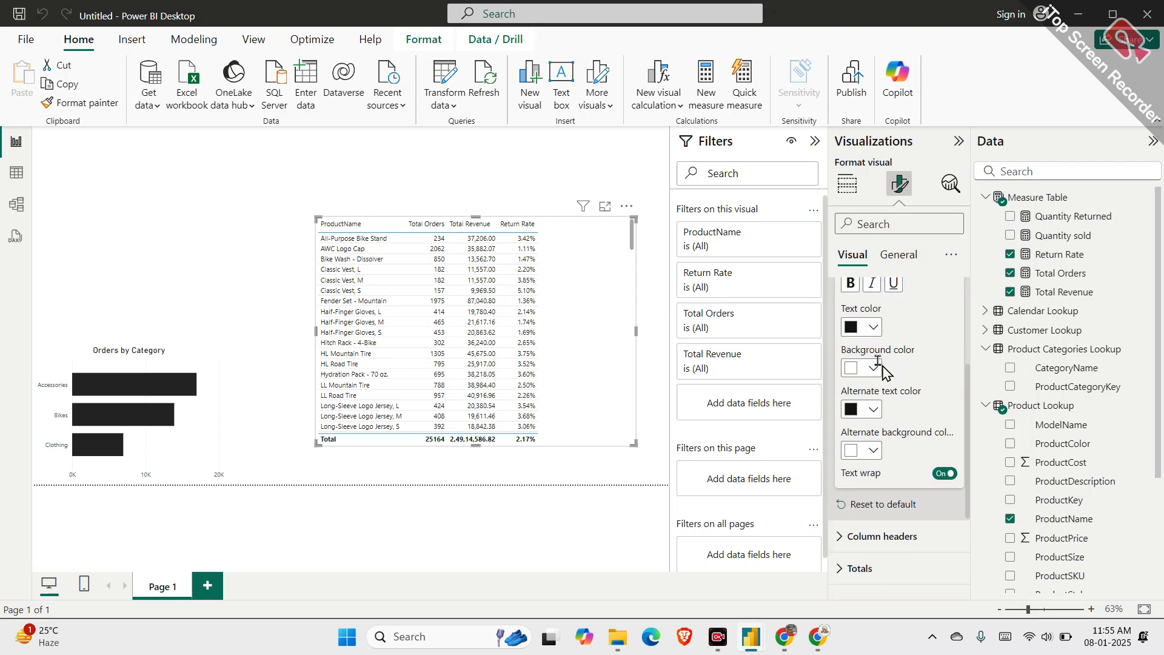
pyautogui.scroll(-5, 883, 390)
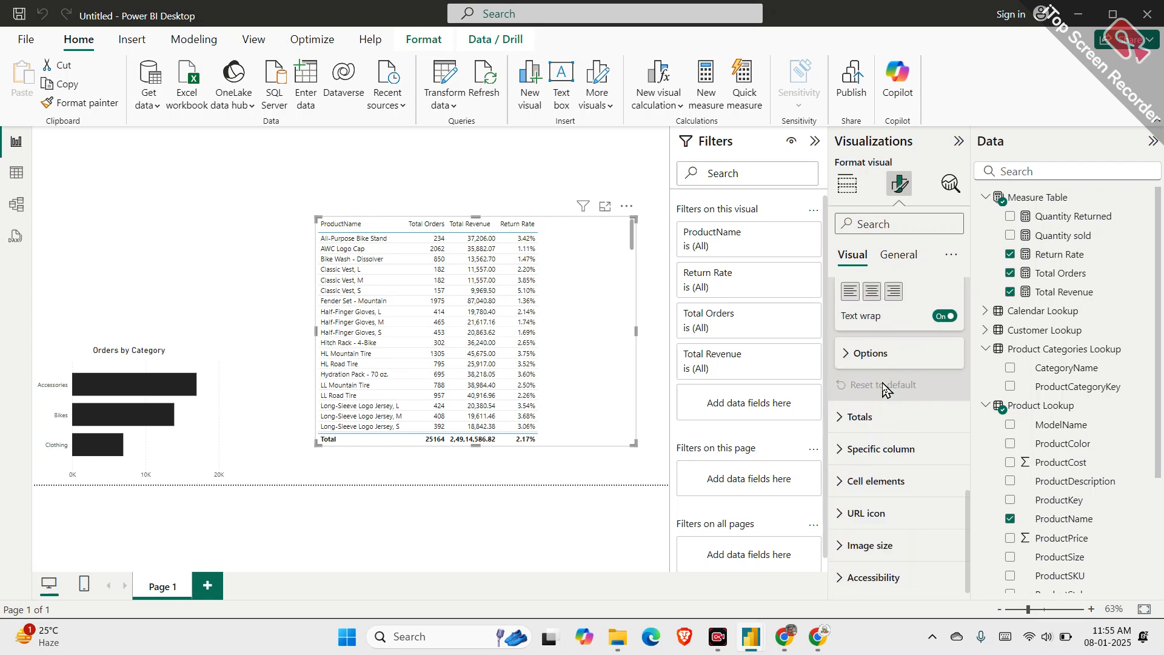
pyautogui.click(879, 416)
pyautogui.scroll(-4, 876, 430)
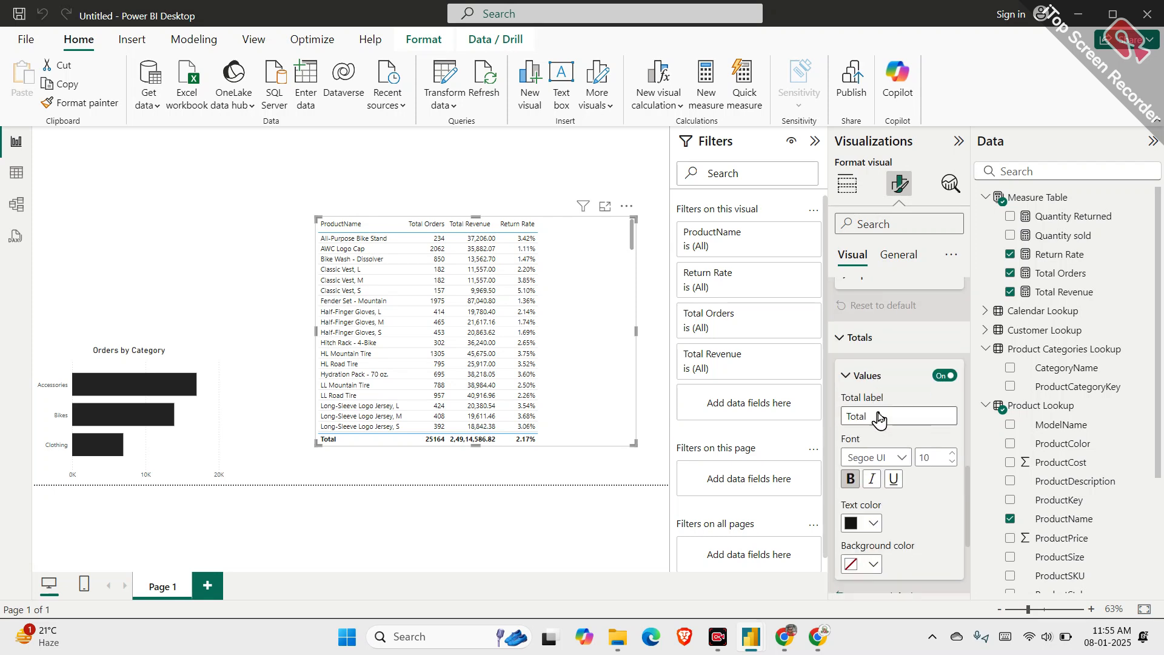
pyautogui.click(874, 447)
pyautogui.scroll(-3, 877, 438)
# In the product table's cell elements, apply the settings to Total Orders and turn on data bars for it
pyautogui.click(877, 485)
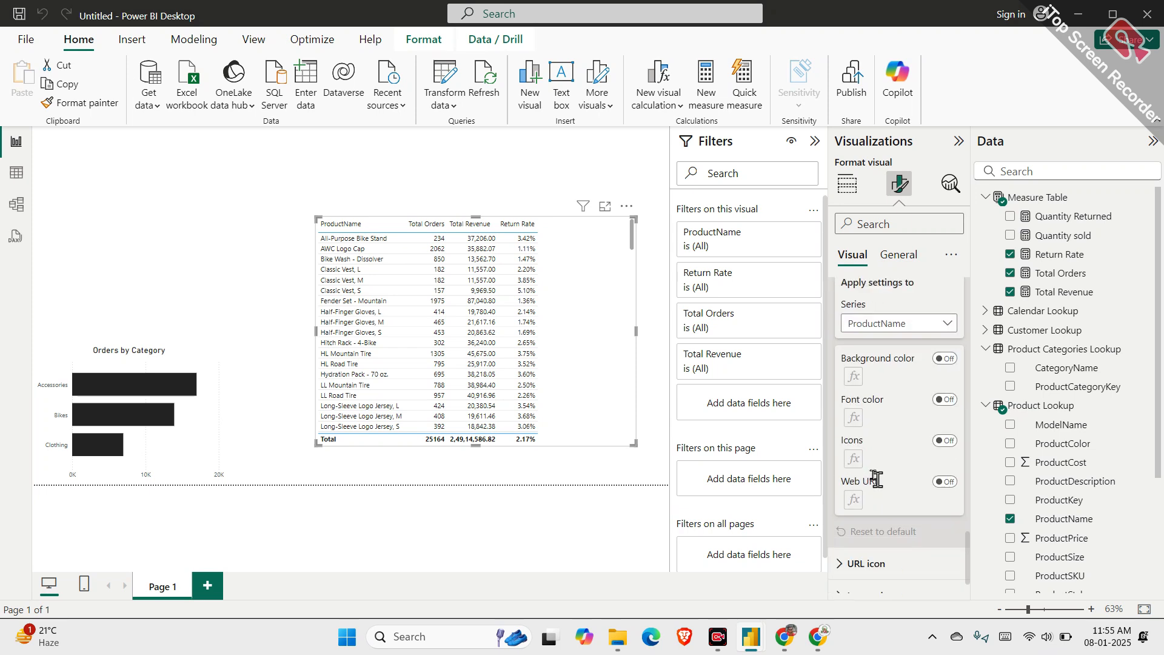
pyautogui.scroll(2, 907, 418)
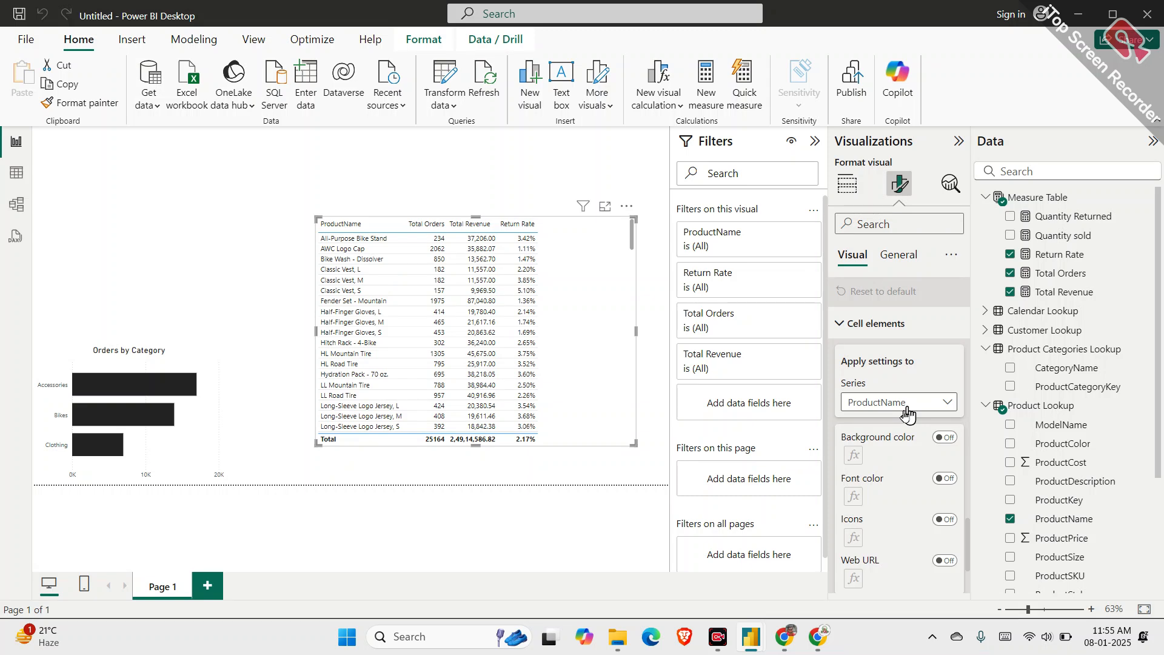
pyautogui.click(907, 406)
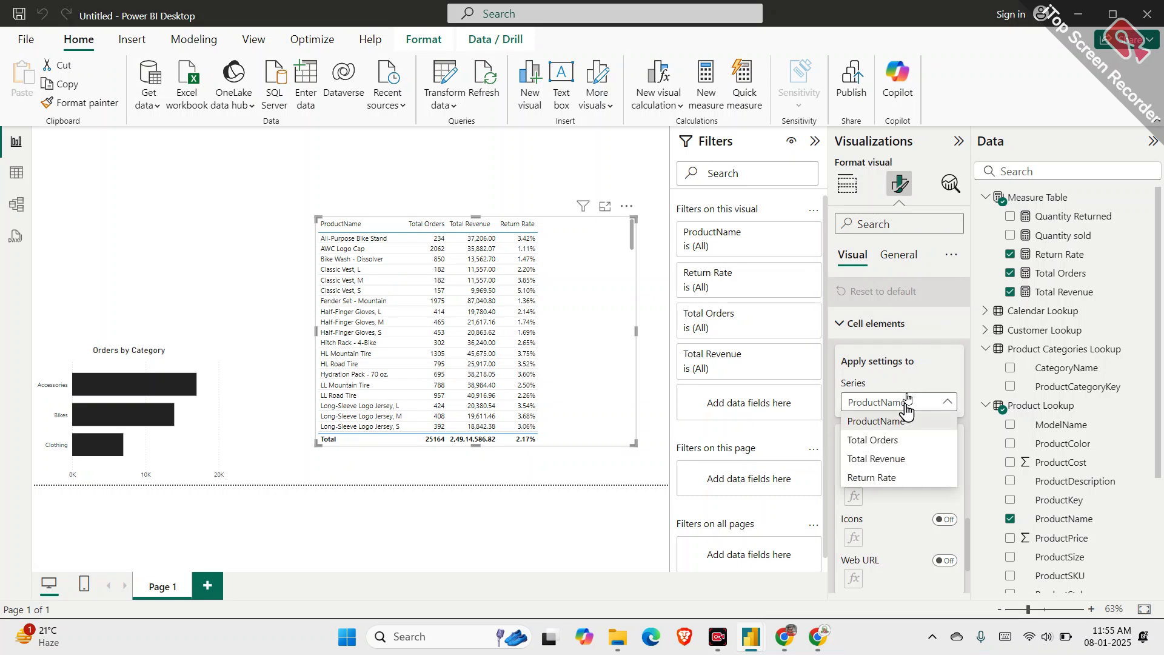
pyautogui.click(897, 440)
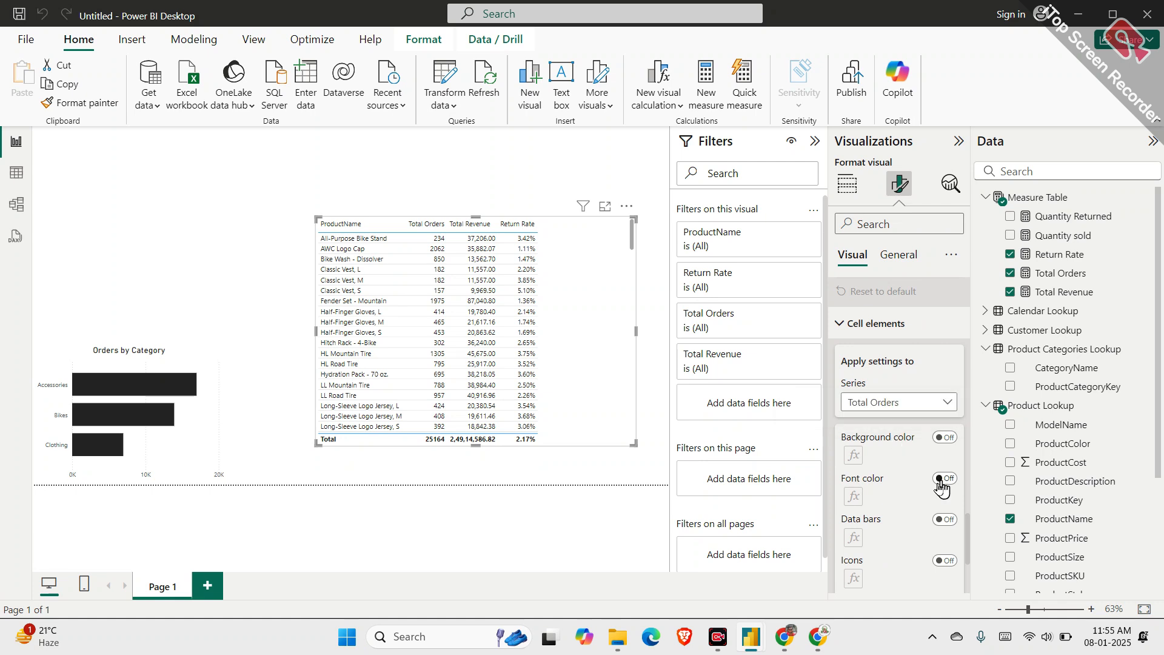
pyautogui.scroll(-2, 941, 485)
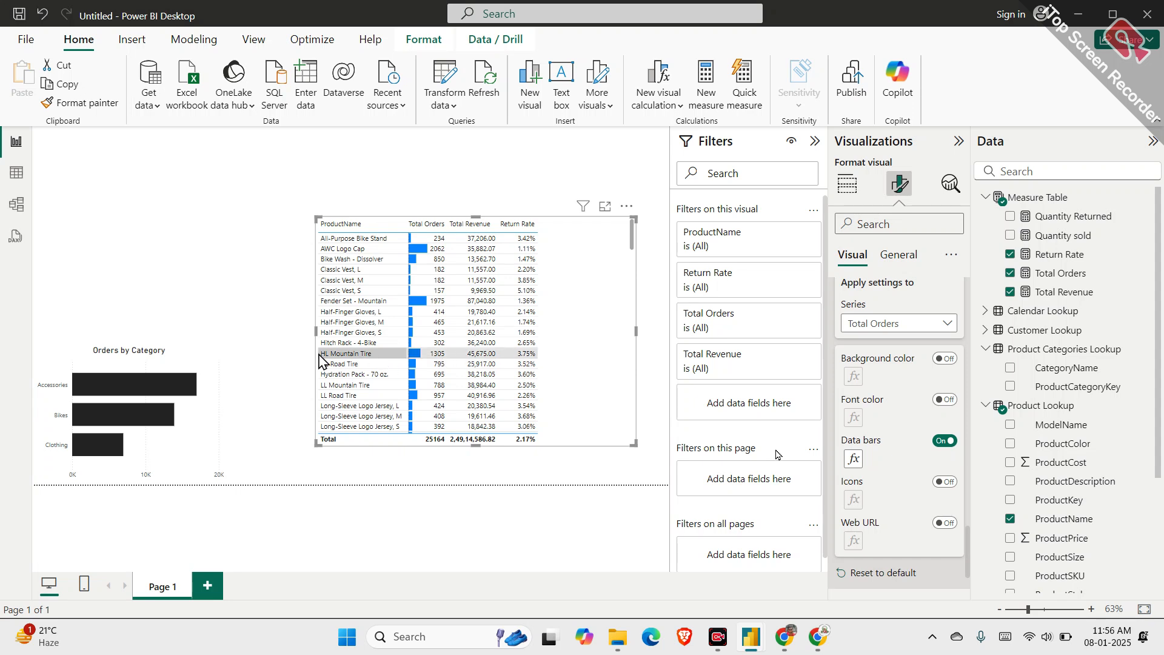
# Enlarge the product table to the left, upward and downward, and turn off its totals row
pyautogui.moveTo(314, 329); pyautogui.dragTo(289, 330)
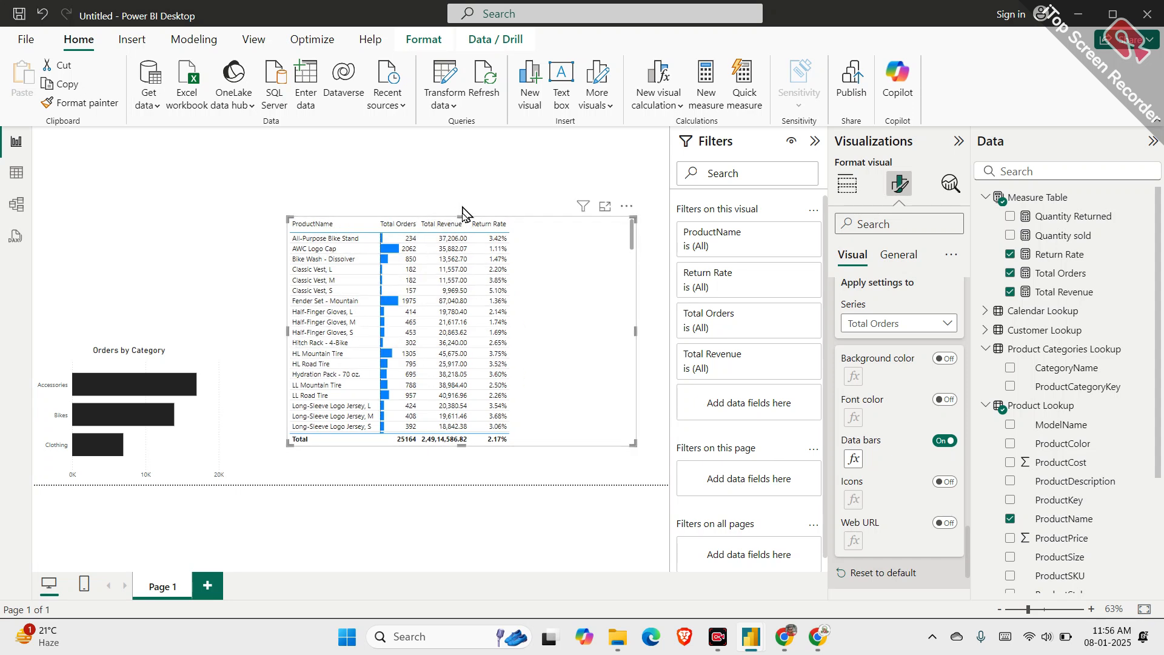
pyautogui.moveTo(463, 214); pyautogui.dragTo(463, 182)
pyautogui.moveTo(462, 448); pyautogui.dragTo(463, 486)
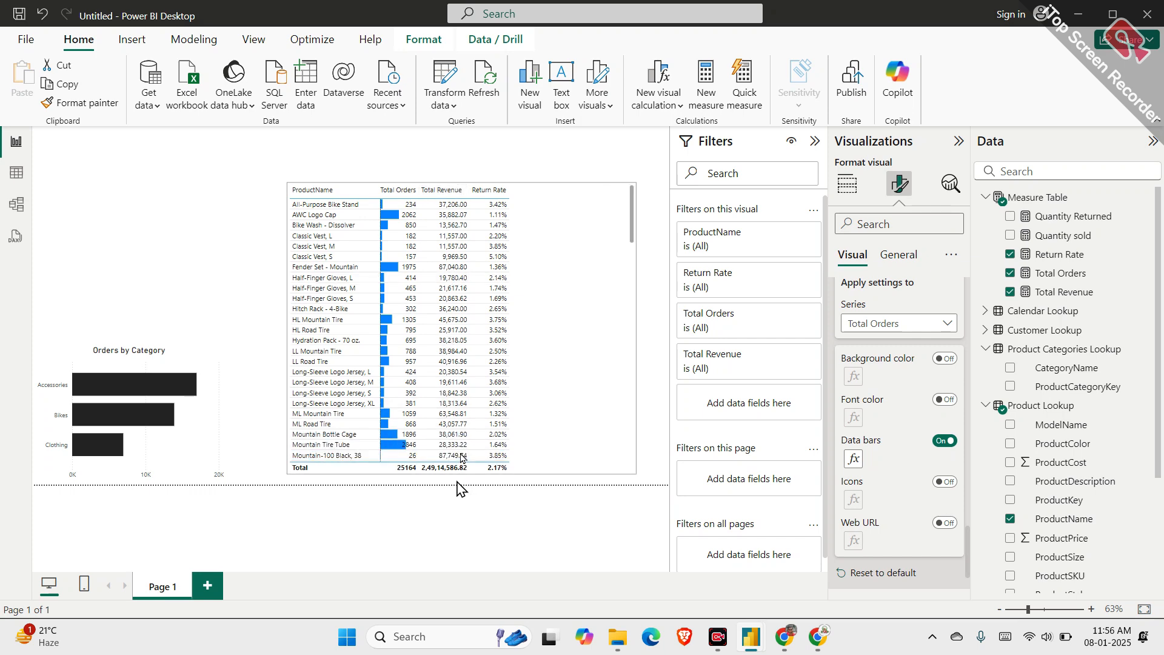
pyautogui.scroll(5, 889, 403)
pyautogui.scroll(5, 890, 401)
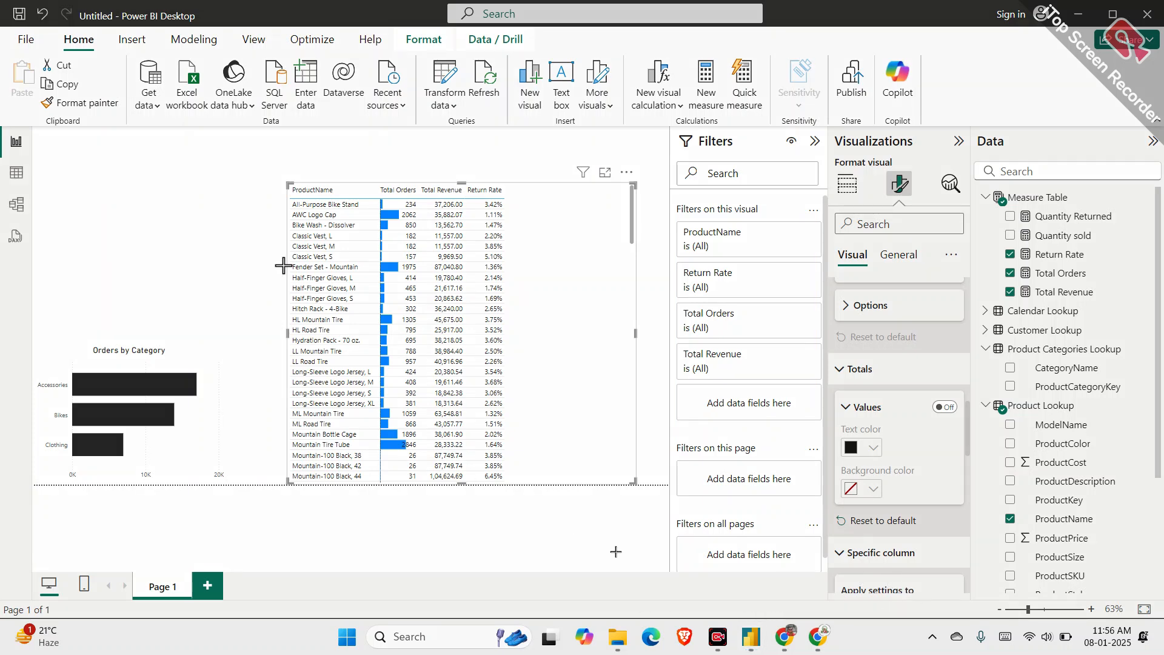
pyautogui.moveTo(240, 208)
pyautogui.mouseDown()
pyautogui.moveTo(281, 204)
pyautogui.moveTo(266, 215)
pyautogui.mouseUp()
pyautogui.moveTo(403, 196)
pyautogui.mouseDown()
pyautogui.moveTo(375, 208)
pyautogui.moveTo(422, 207)
pyautogui.mouseUp()
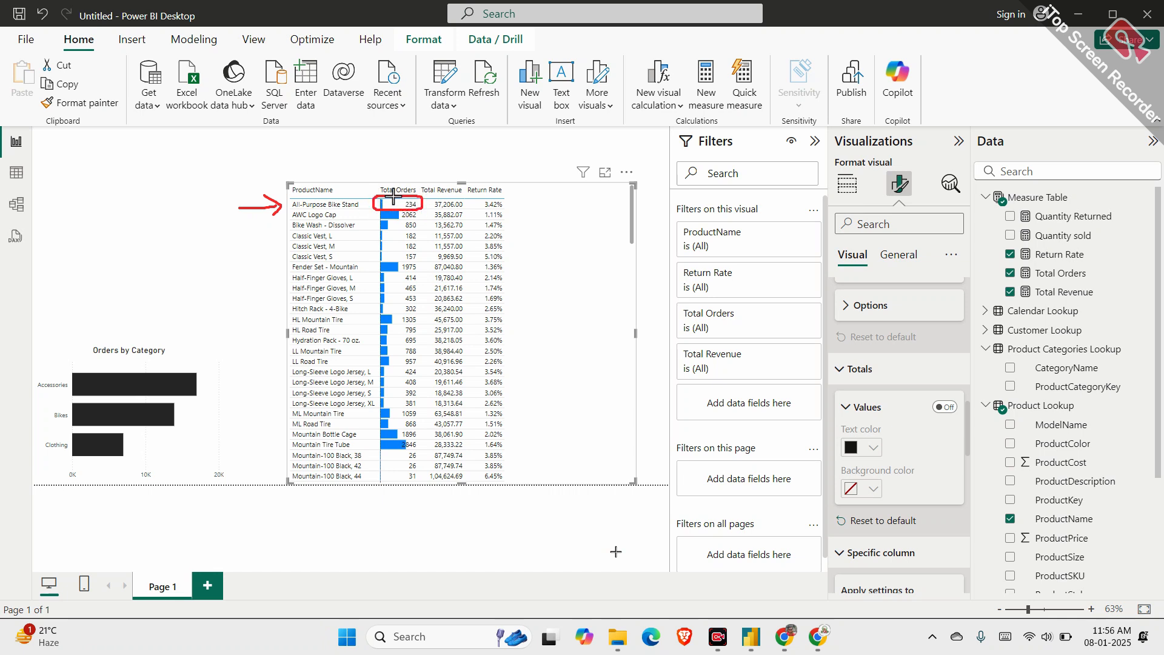
pyautogui.moveTo(240, 229); pyautogui.dragTo(278, 219)
pyautogui.moveTo(416, 210)
pyautogui.mouseDown()
pyautogui.moveTo(369, 215)
pyautogui.moveTo(395, 220)
pyautogui.mouseUp()
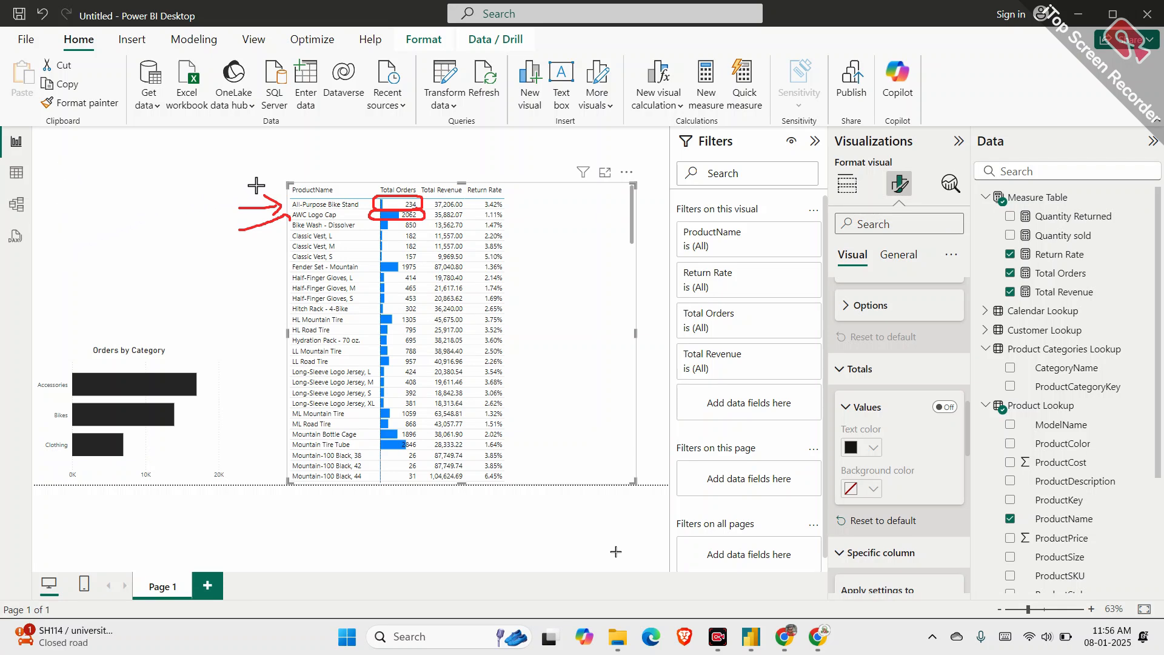
pyautogui.moveTo(366, 135); pyautogui.dragTo(388, 168)
pyautogui.moveTo(110, 157); pyautogui.dragTo(104, 231)
pyautogui.moveTo(109, 156)
pyautogui.mouseDown()
pyautogui.moveTo(126, 180)
pyautogui.moveTo(125, 231)
pyautogui.mouseUp()
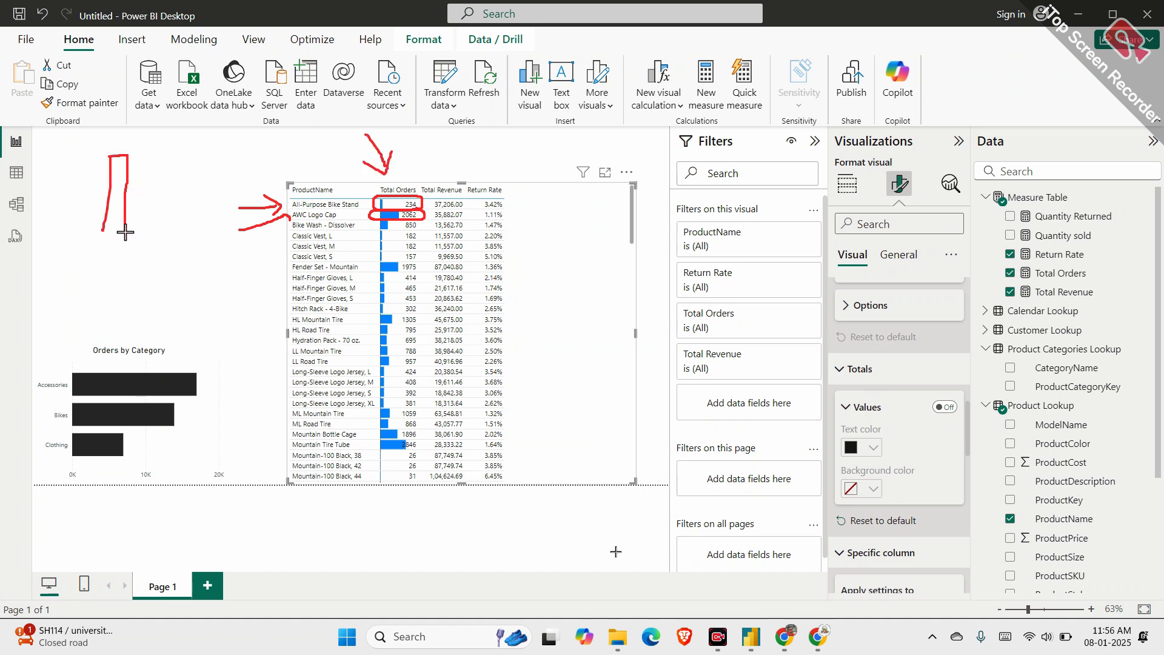
pyautogui.moveTo(141, 177)
pyautogui.mouseDown()
pyautogui.moveTo(170, 163)
pyautogui.moveTo(177, 177)
pyautogui.mouseUp()
pyautogui.moveTo(219, 146)
pyautogui.mouseDown()
pyautogui.moveTo(217, 163)
pyautogui.moveTo(239, 148)
pyautogui.moveTo(262, 160)
pyautogui.moveTo(266, 146)
pyautogui.moveTo(277, 171)
pyautogui.moveTo(297, 159)
pyautogui.mouseUp()
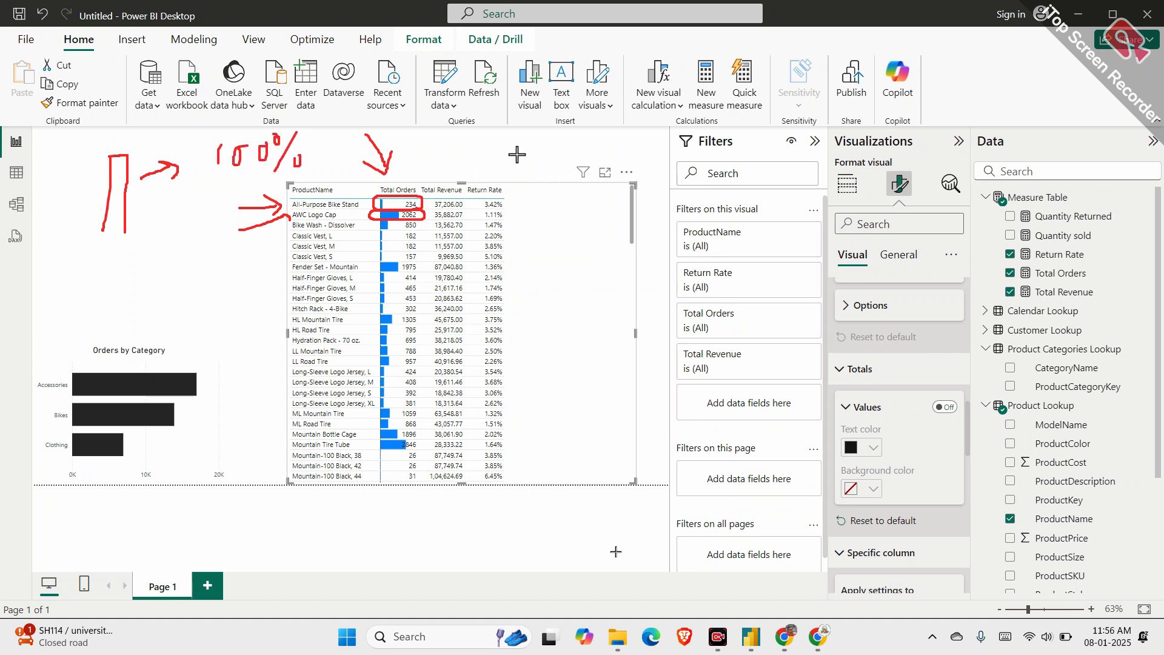
pyautogui.moveTo(510, 151); pyautogui.dragTo(509, 170)
pyautogui.moveTo(537, 149); pyautogui.dragTo(562, 152)
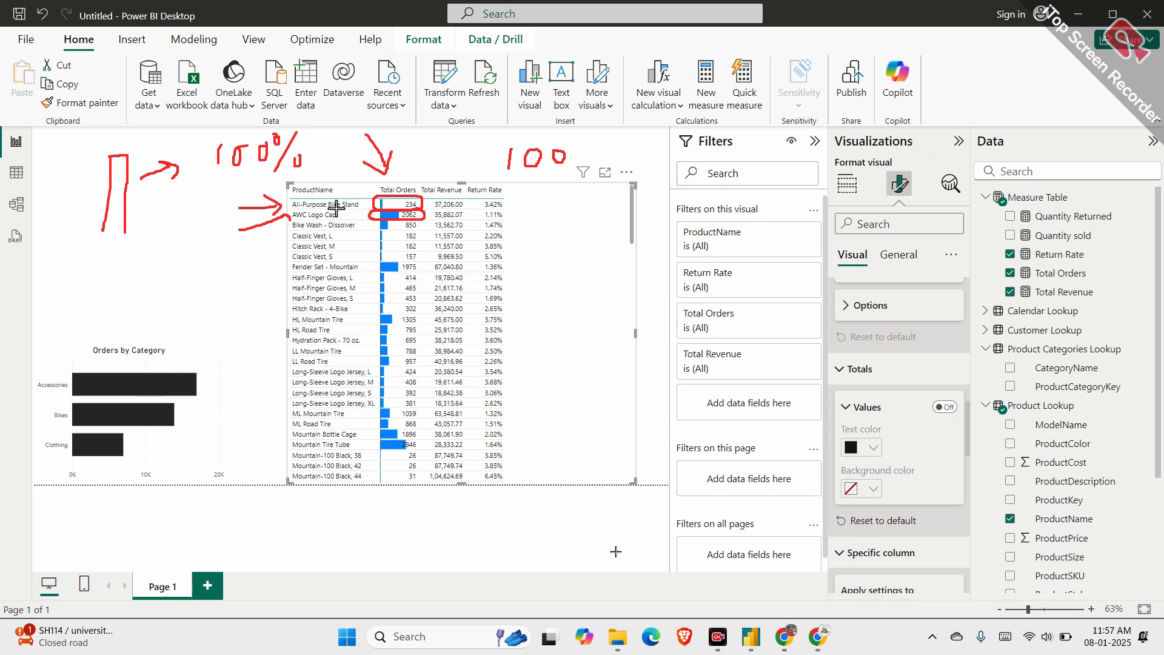
pyautogui.moveTo(533, 233)
pyautogui.mouseDown()
pyautogui.moveTo(545, 214)
pyautogui.moveTo(542, 224)
pyautogui.moveTo(571, 229)
pyautogui.mouseUp()
pyautogui.moveTo(580, 200)
pyautogui.mouseDown()
pyautogui.moveTo(574, 215)
pyautogui.moveTo(586, 220)
pyautogui.mouseUp()
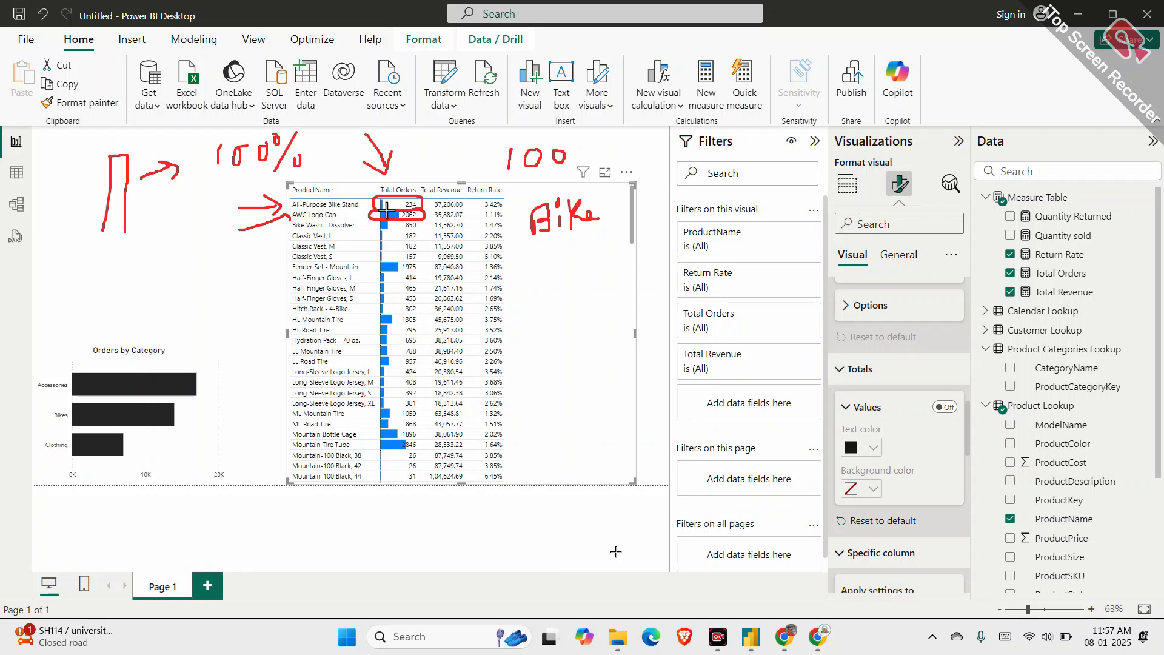
pyautogui.moveTo(538, 250)
pyautogui.mouseDown()
pyautogui.moveTo(634, 250)
pyautogui.moveTo(609, 279)
pyautogui.moveTo(537, 279)
pyautogui.mouseUp()
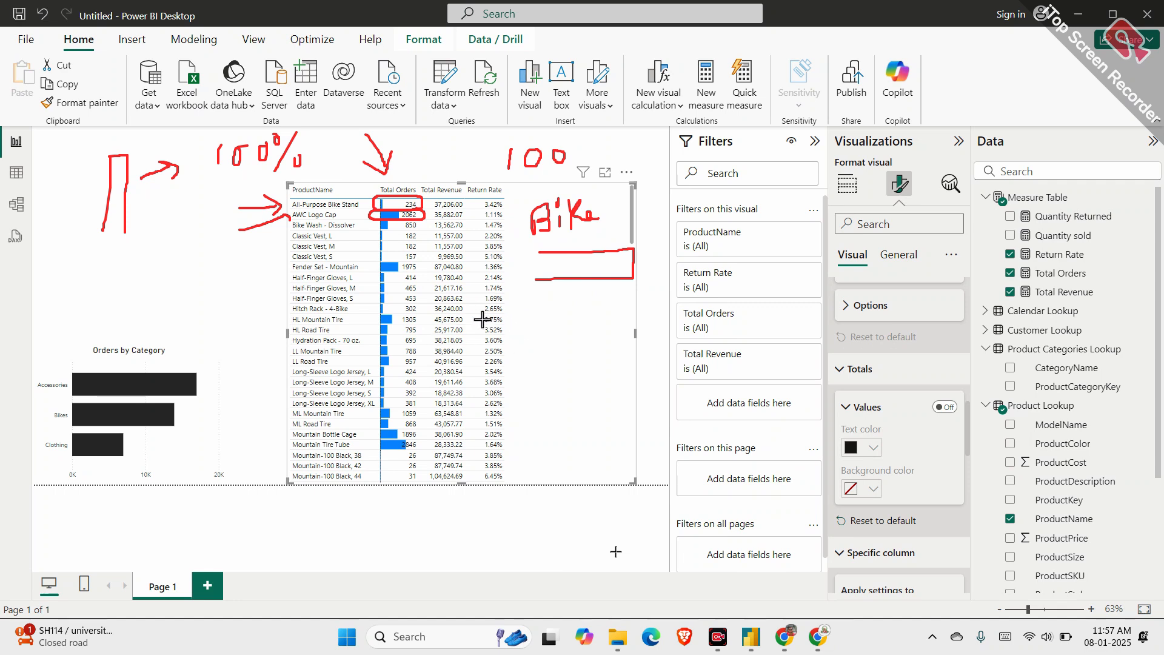
pyautogui.moveTo(450, 315); pyautogui.dragTo(446, 341)
pyautogui.moveTo(450, 316); pyautogui.dragTo(504, 328)
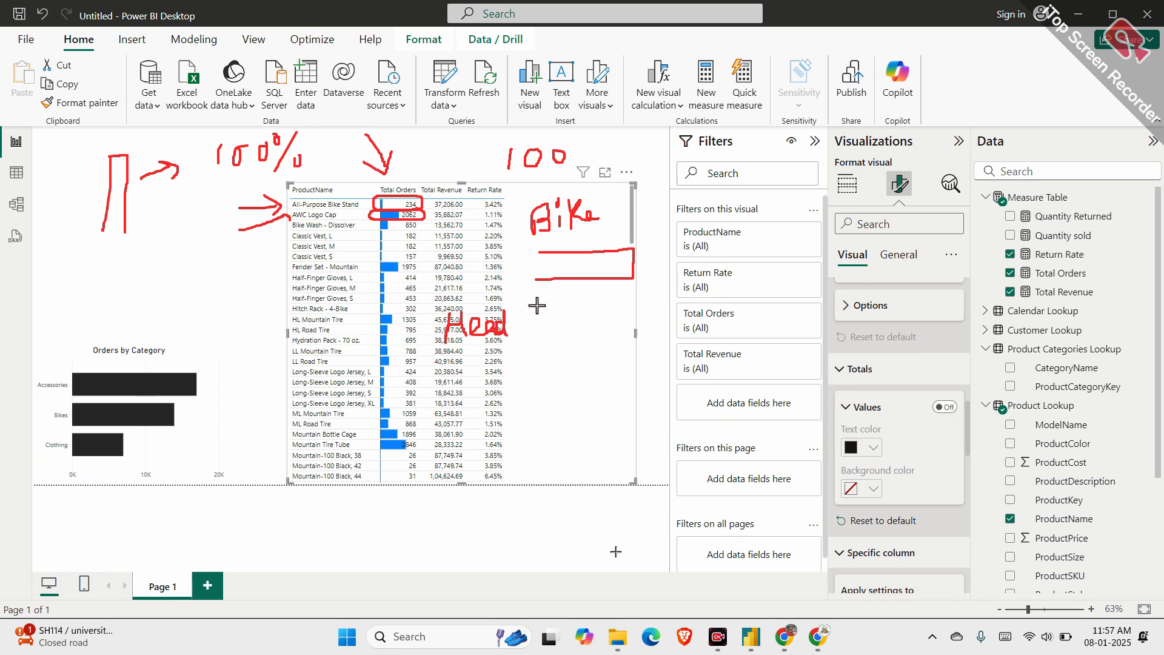
pyautogui.moveTo(531, 322)
pyautogui.mouseDown()
pyautogui.moveTo(570, 333)
pyautogui.moveTo(612, 314)
pyautogui.mouseUp()
pyautogui.moveTo(668, 183); pyautogui.dragTo(592, 149)
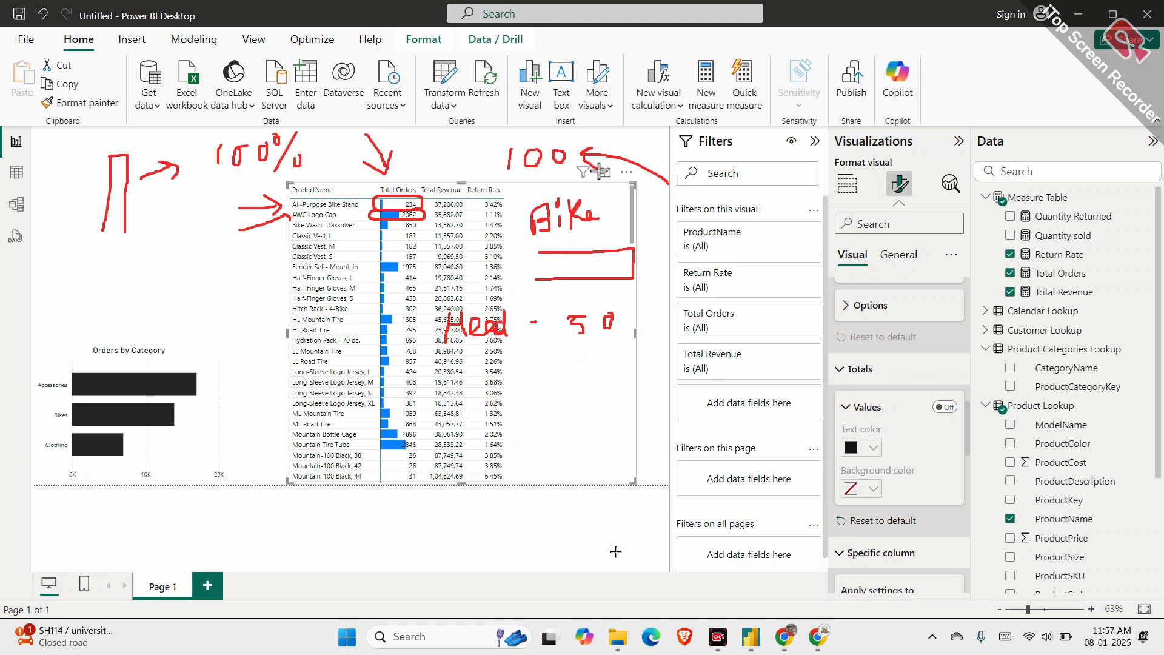
pyautogui.moveTo(609, 302)
pyautogui.mouseDown()
pyautogui.moveTo(591, 301)
pyautogui.moveTo(618, 352)
pyautogui.moveTo(601, 299)
pyautogui.mouseUp()
pyautogui.moveTo(532, 377)
pyautogui.mouseDown()
pyautogui.moveTo(586, 393)
pyautogui.moveTo(531, 399)
pyautogui.mouseUp()
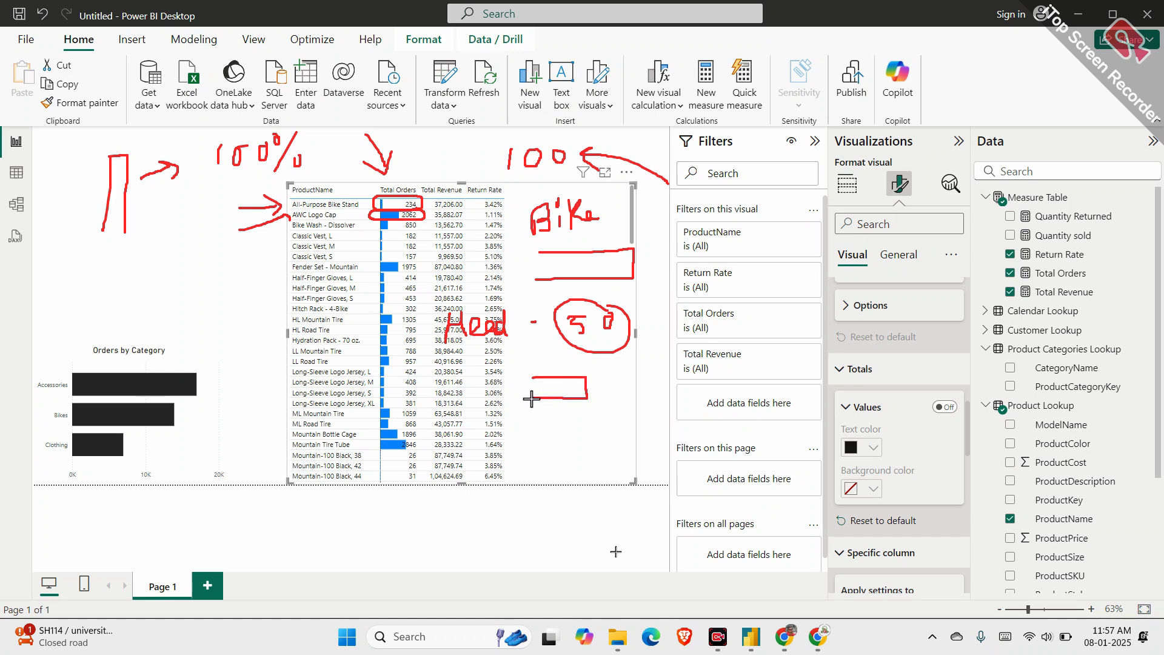
pyautogui.moveTo(471, 424)
pyautogui.mouseDown()
pyautogui.moveTo(471, 446)
pyautogui.moveTo(492, 432)
pyautogui.moveTo(545, 440)
pyautogui.moveTo(650, 427)
pyautogui.mouseUp()
pyautogui.moveTo(545, 449)
pyautogui.mouseDown()
pyautogui.moveTo(597, 449)
pyautogui.moveTo(605, 469)
pyautogui.moveTo(537, 473)
pyautogui.mouseUp()
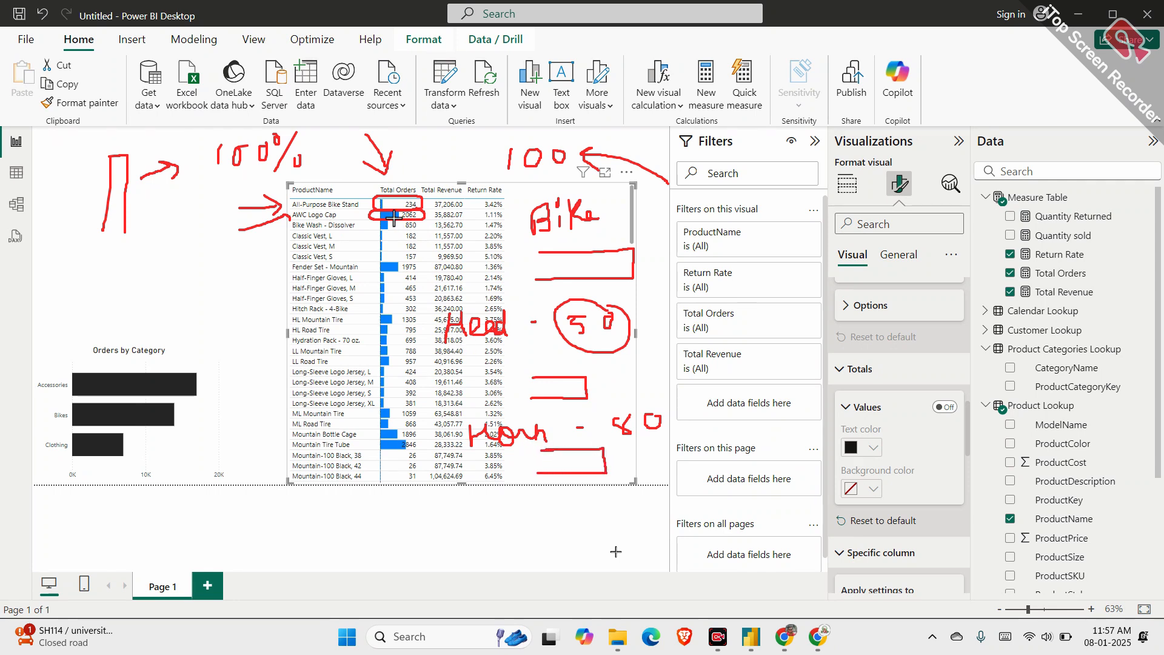
# Clear the drawn annotations and look through the product table's rows, comparing the Total Orders data bars across products
pyautogui.click(889, 613)
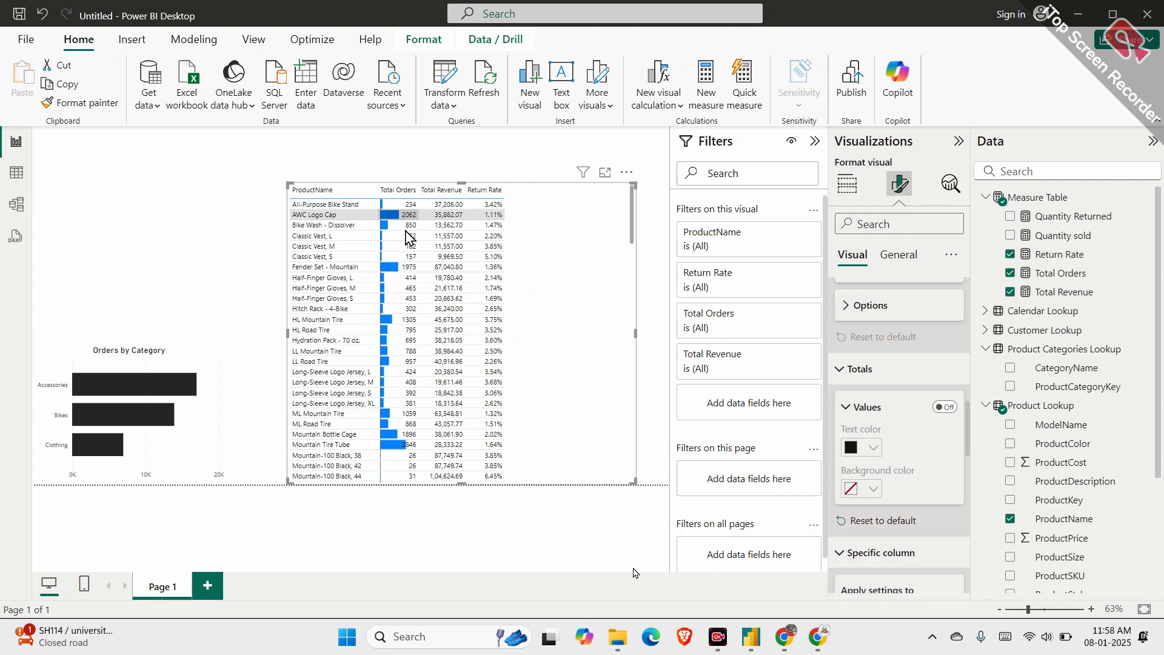
pyautogui.scroll(-15, 403, 402)
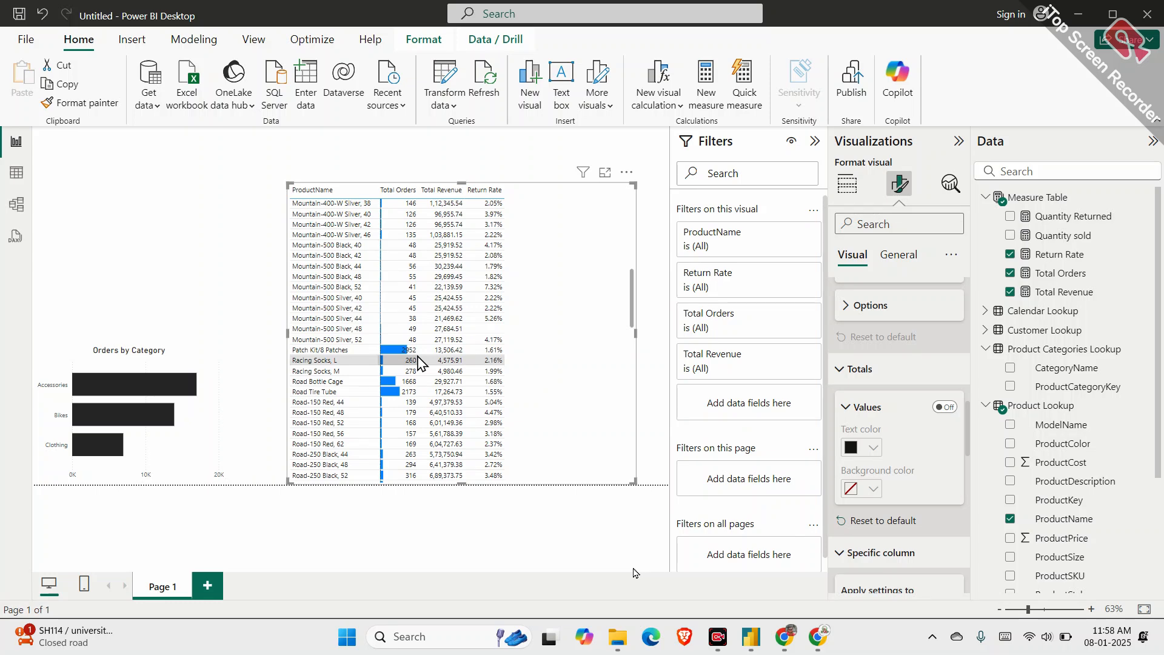
pyautogui.scroll(10, 419, 362)
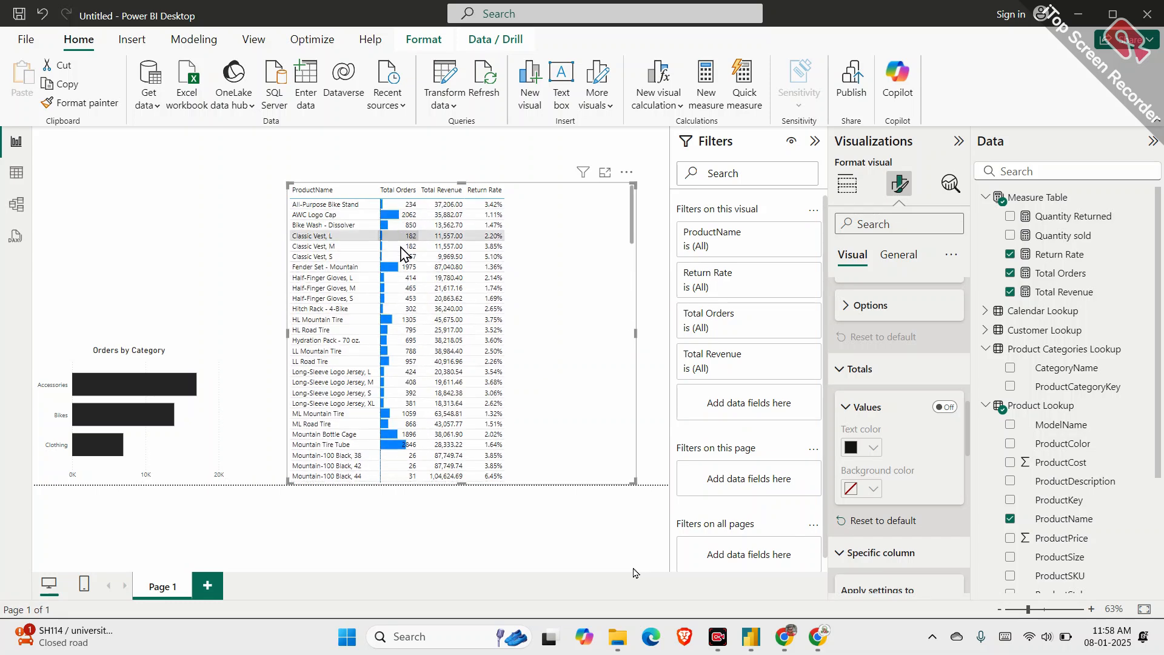
pyautogui.scroll(-5, 405, 261)
pyautogui.scroll(-15, 405, 261)
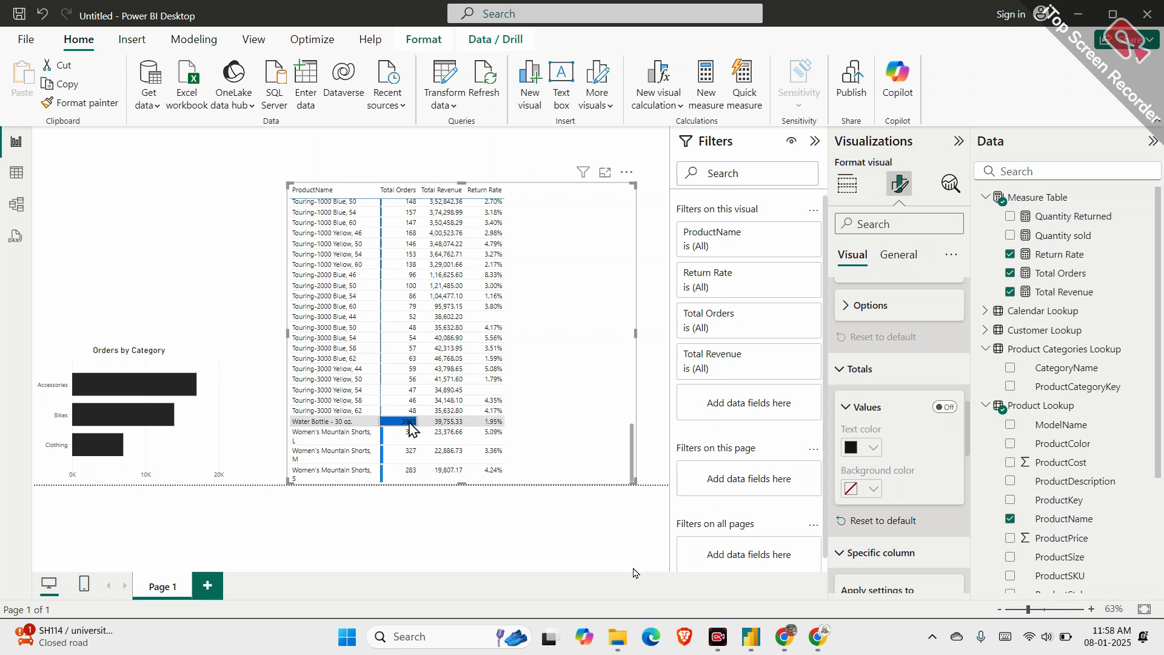
pyautogui.scroll(4, 412, 429)
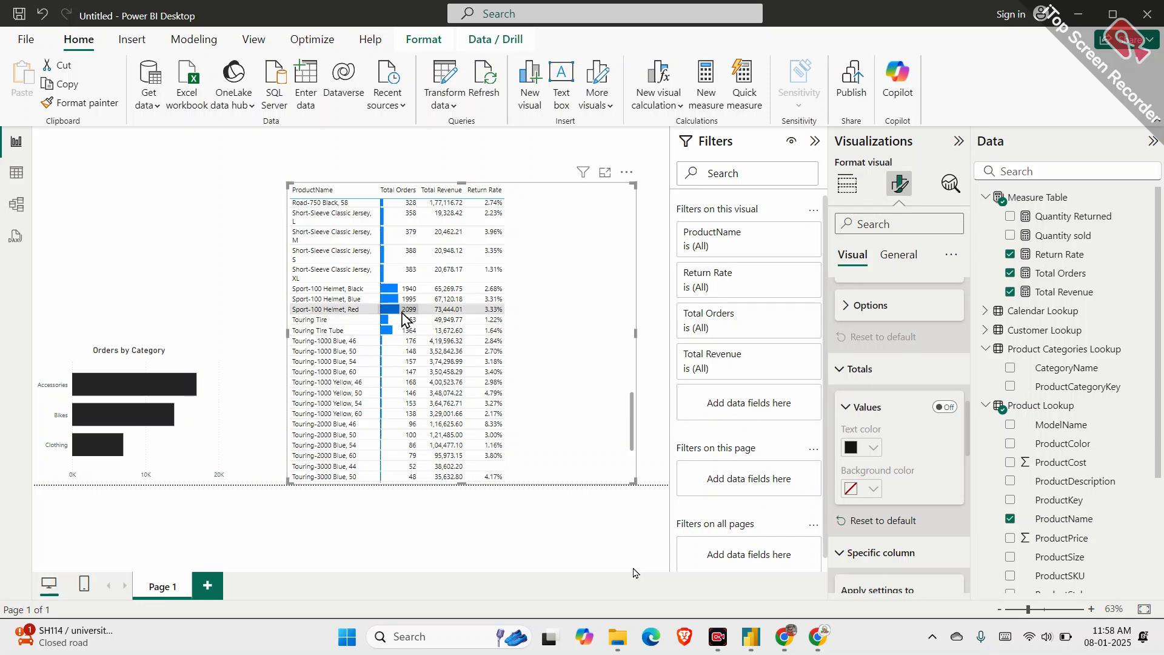
pyautogui.scroll(6, 402, 319)
pyautogui.scroll(5, 401, 318)
# Switch to the Chrome window that has Google Meet open and show the Meet landing page
pyautogui.moveTo(788, 635)
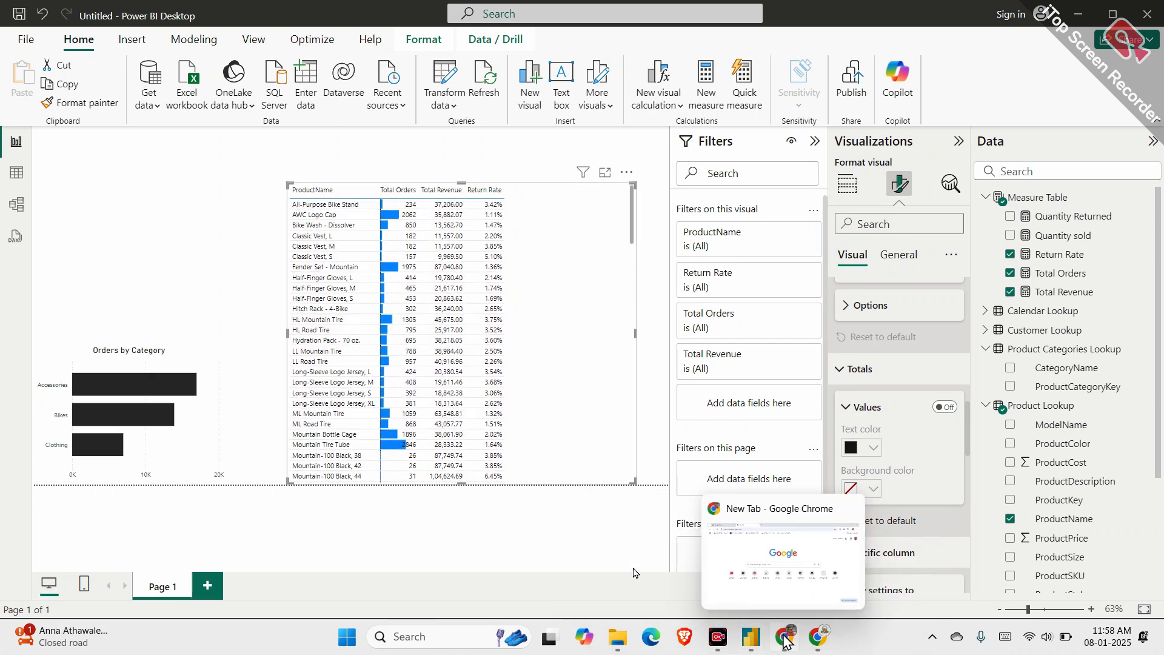
pyautogui.click(780, 597)
pyautogui.moveTo(824, 642)
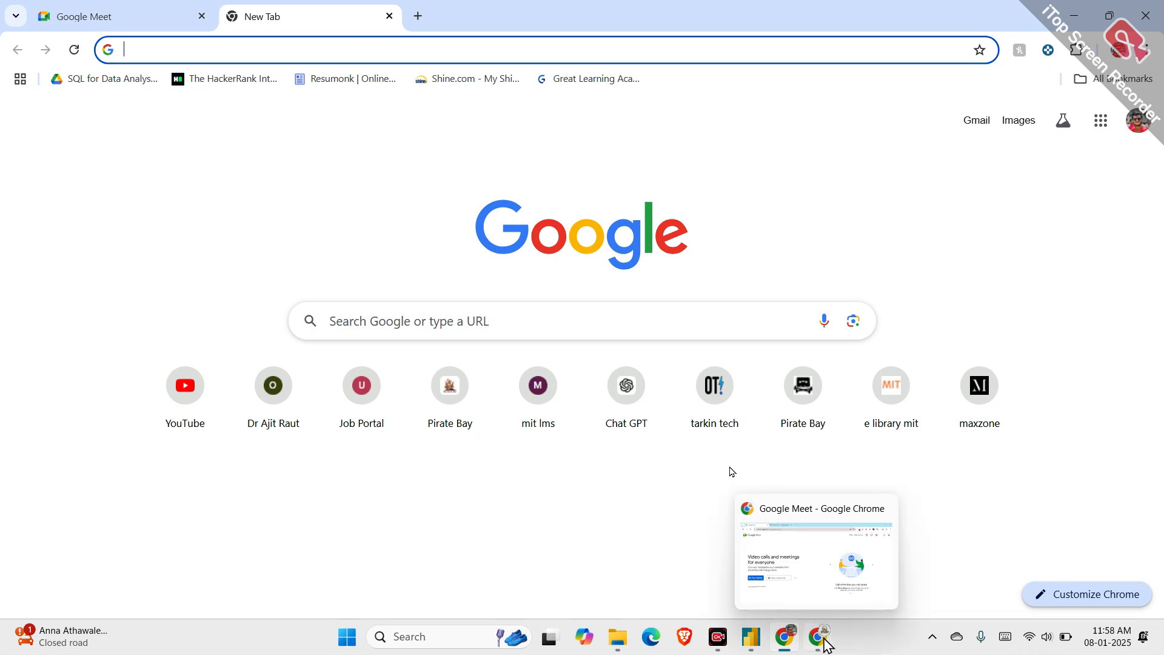
pyautogui.click(792, 580)
pyautogui.click(280, 9)
pyautogui.click(159, 17)
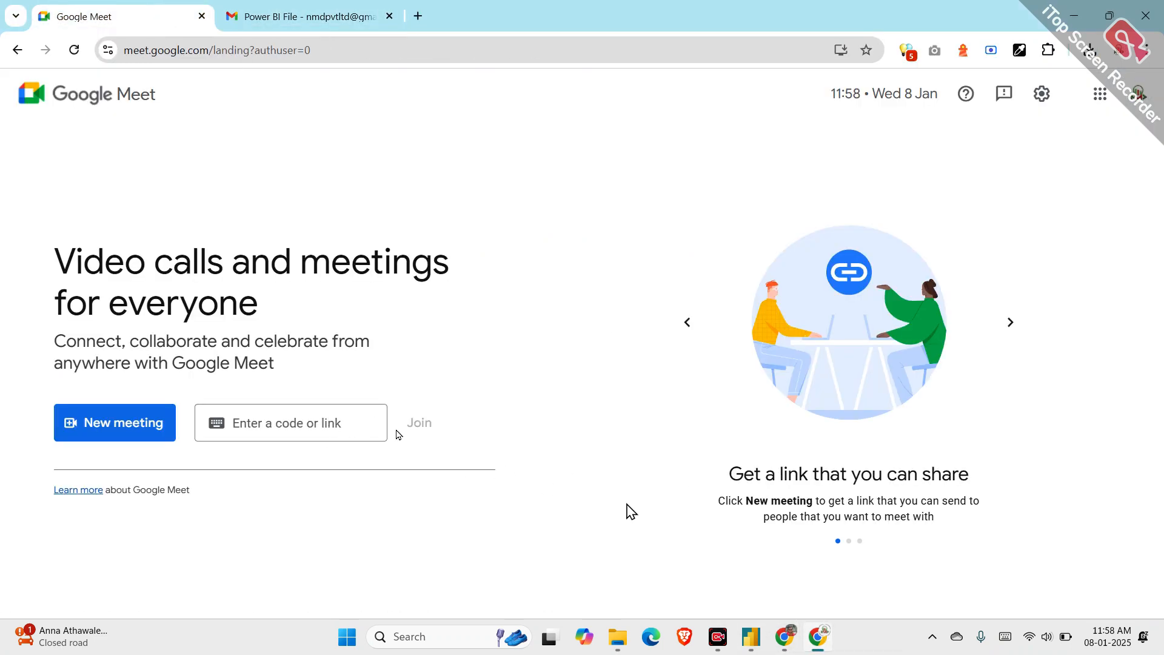
# Enter the meeting code in Google Meet and proceed to the meeting's join page
pyautogui.moveTo(800, 630)
pyautogui.click(327, 422)
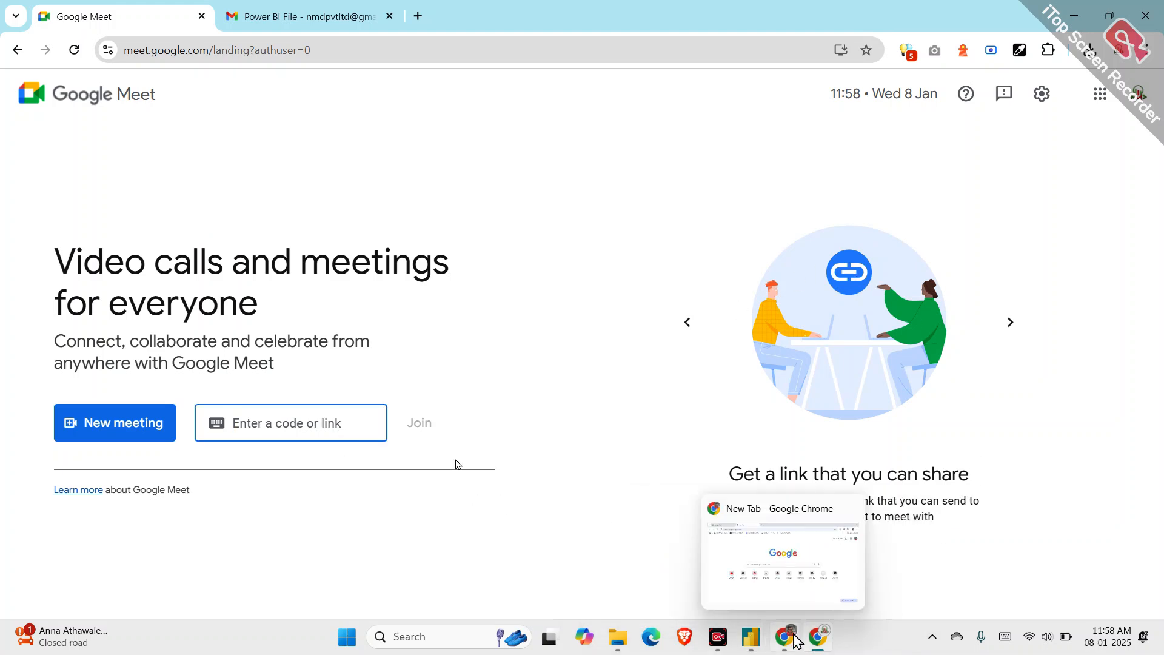
pyautogui.moveTo(822, 639)
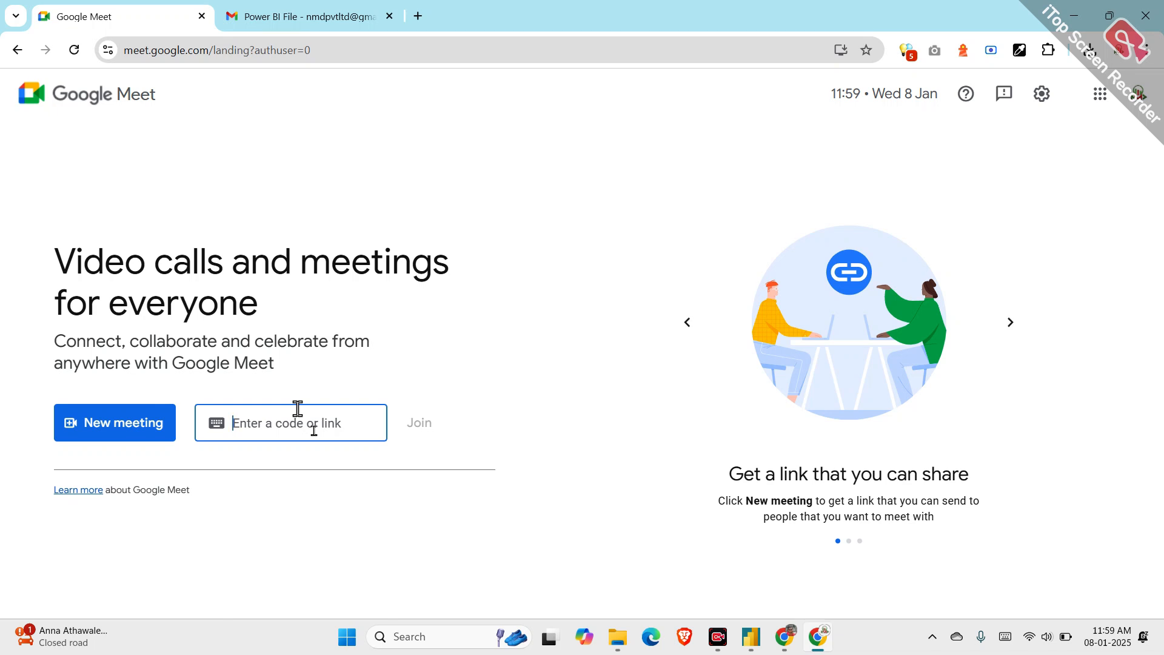
pyautogui.write('hmp=')
pyautogui.press('BackSpace')
pyautogui.write('k')
pyautogui.click(462, 417)
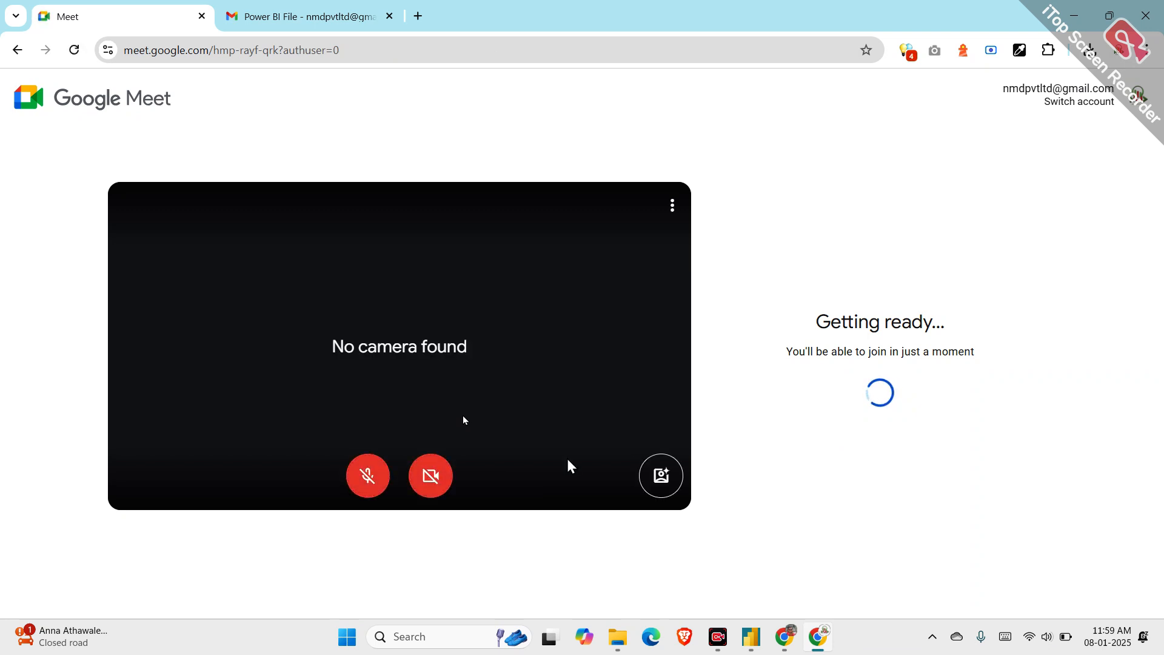
# Join the meeting with the camera off and turn the microphone on
pyautogui.click(376, 480)
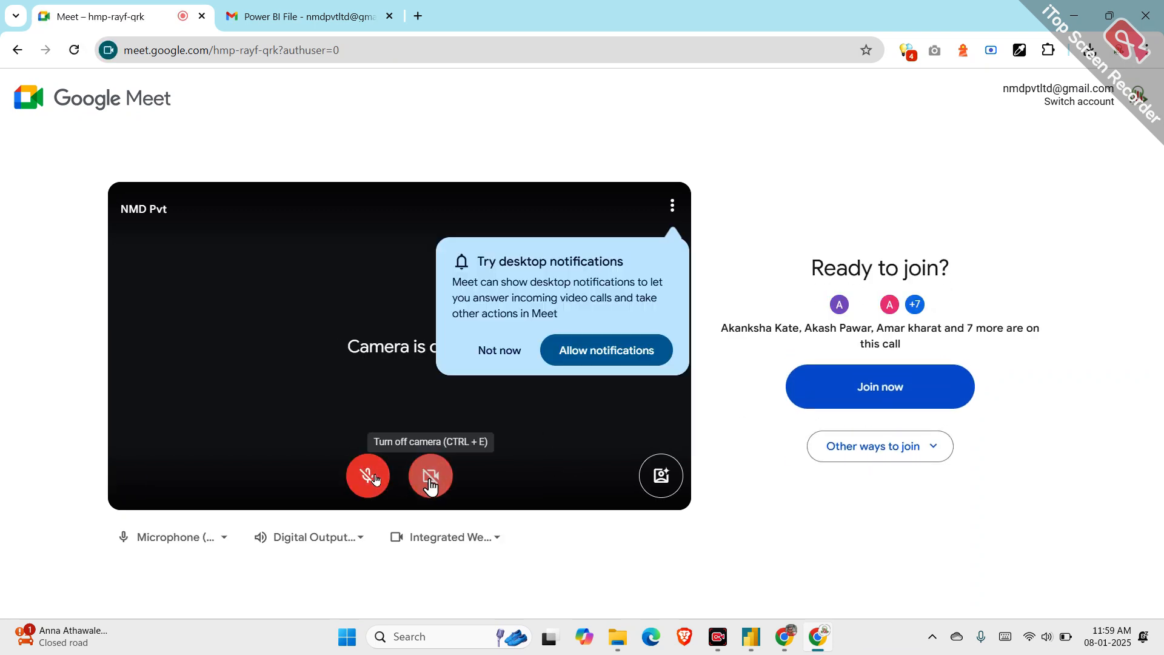
pyautogui.click(914, 377)
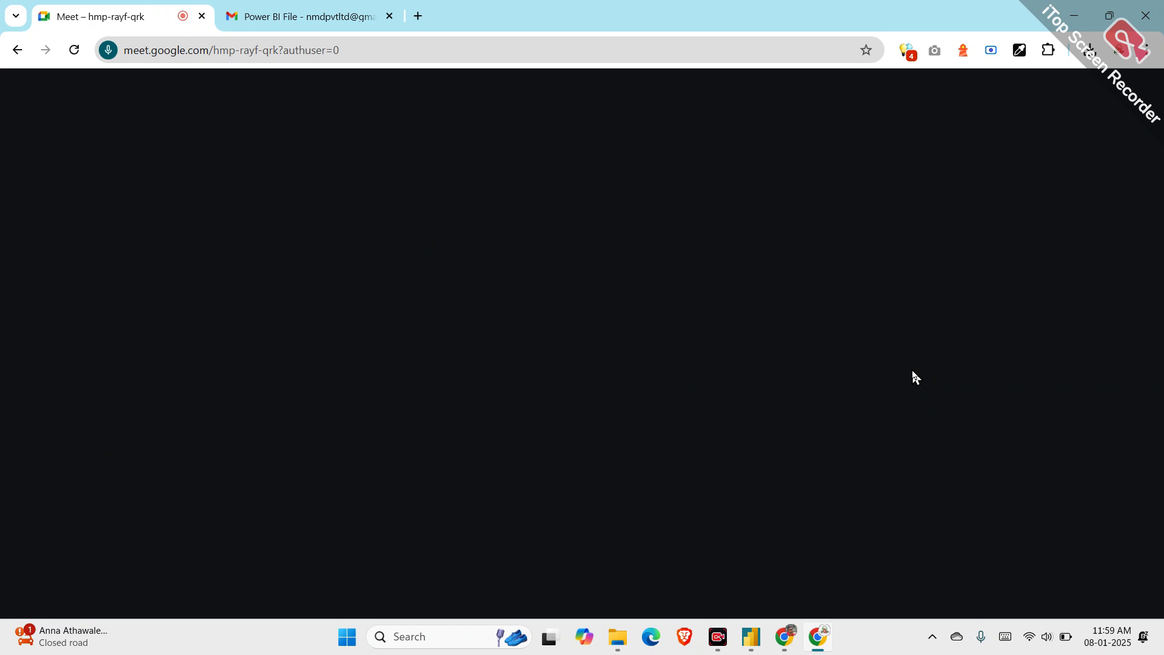
pyautogui.click(408, 588)
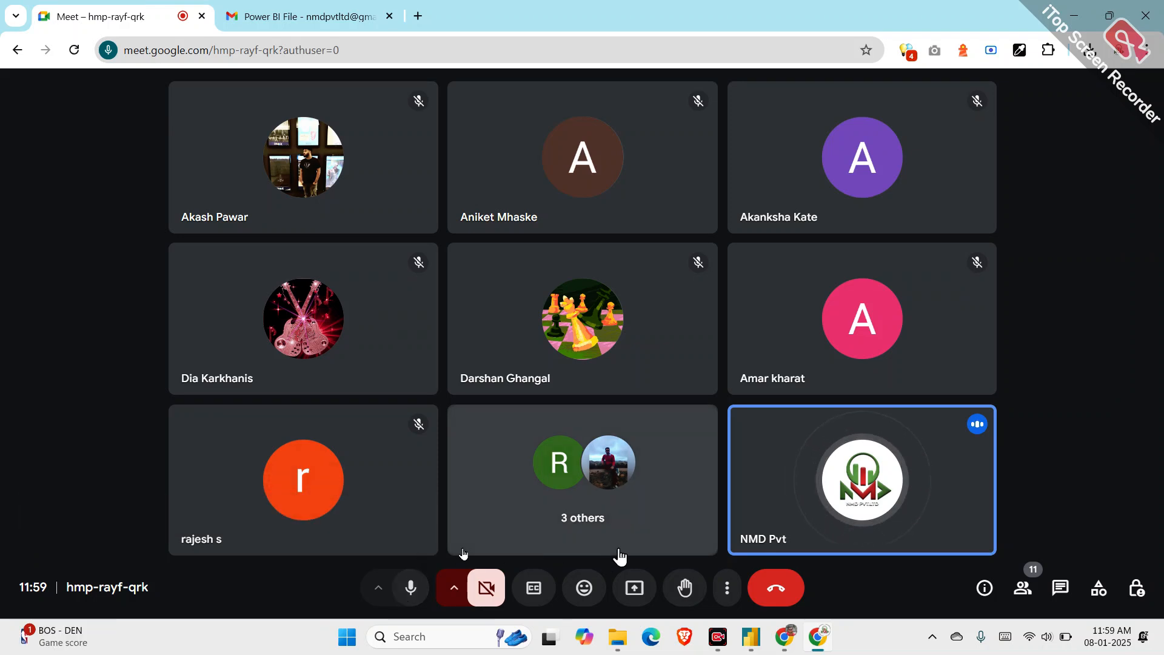
# Switch to the untitled Power BI Desktop report and close the Live Caption window
pyautogui.moveTo(926, 479)
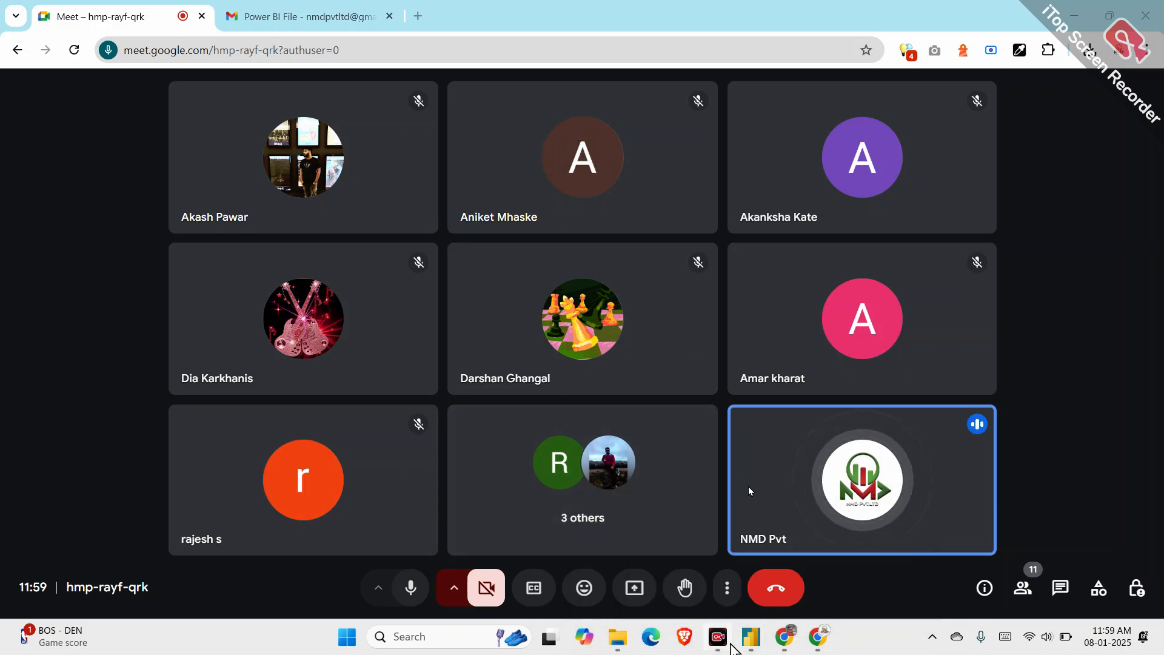
pyautogui.moveTo(750, 641)
pyautogui.click(625, 590)
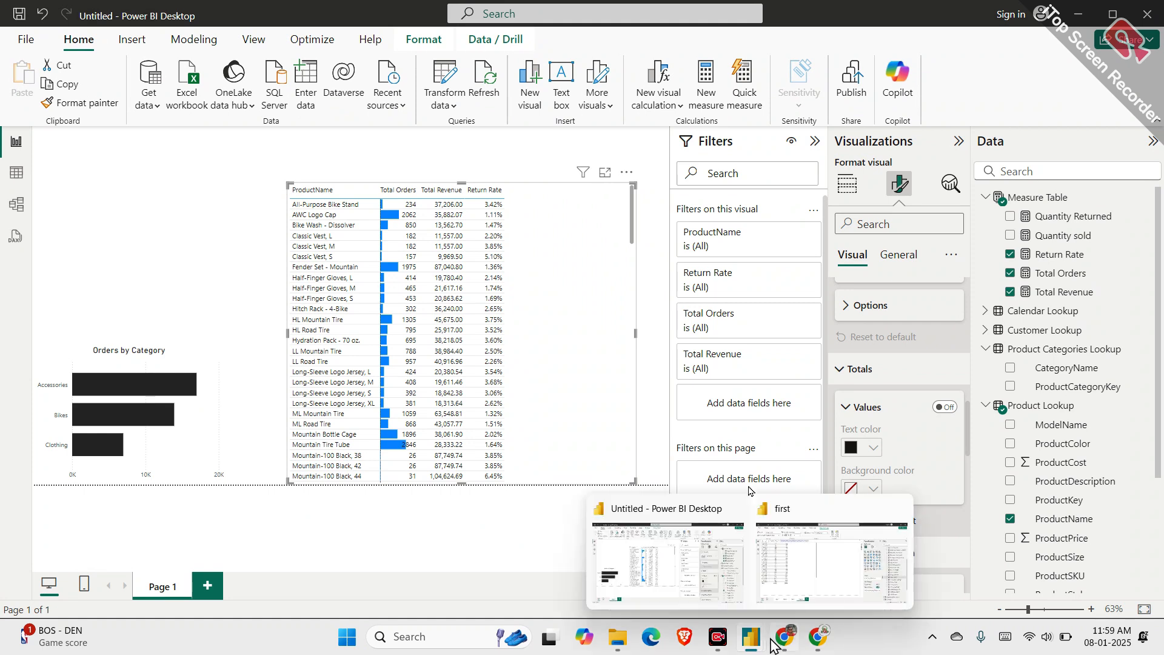
pyautogui.moveTo(782, 643)
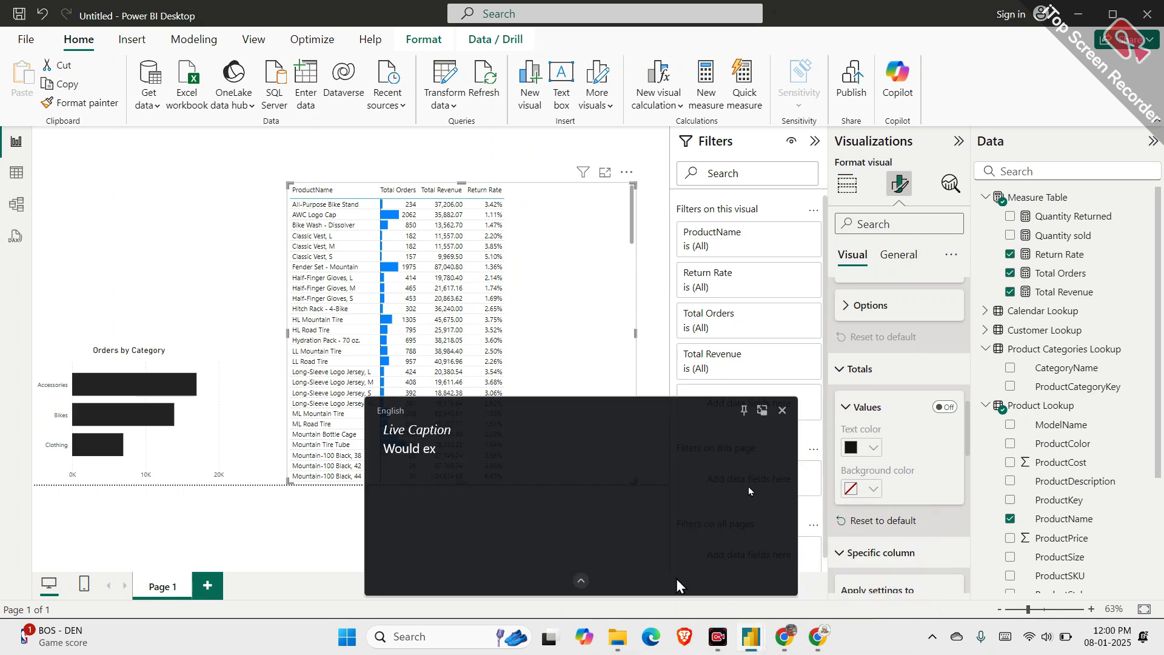
pyautogui.click(782, 409)
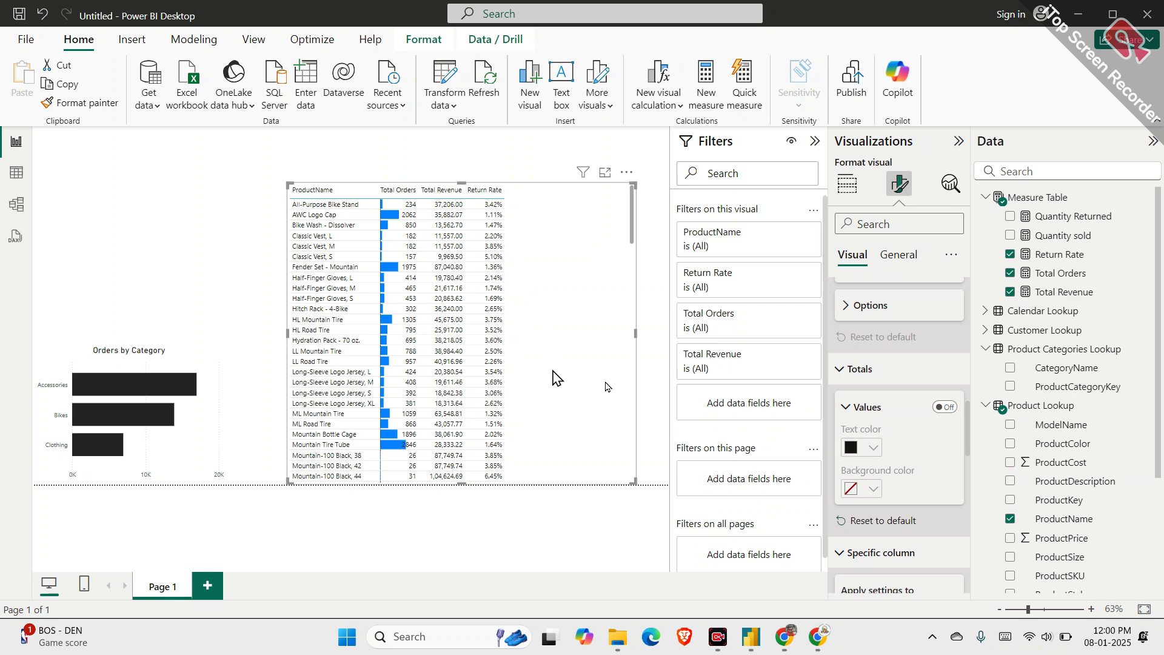
# Switch to the Google Meet call in Chrome and start presenting the entire screen
pyautogui.click(790, 645)
pyautogui.click(818, 636)
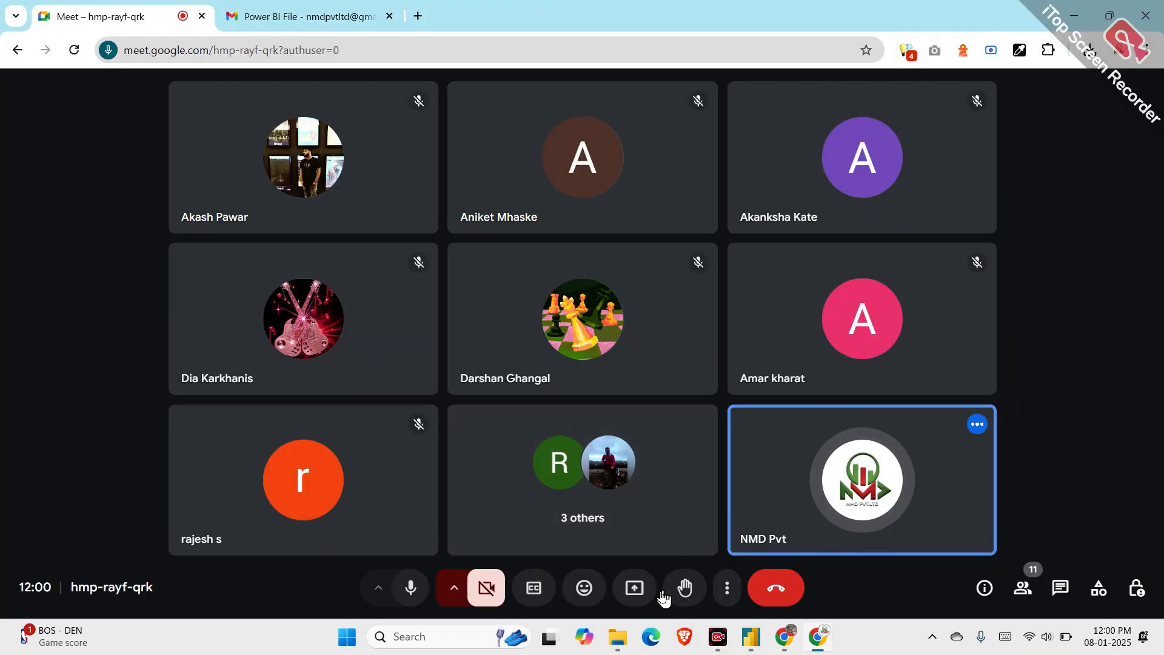
pyautogui.click(647, 588)
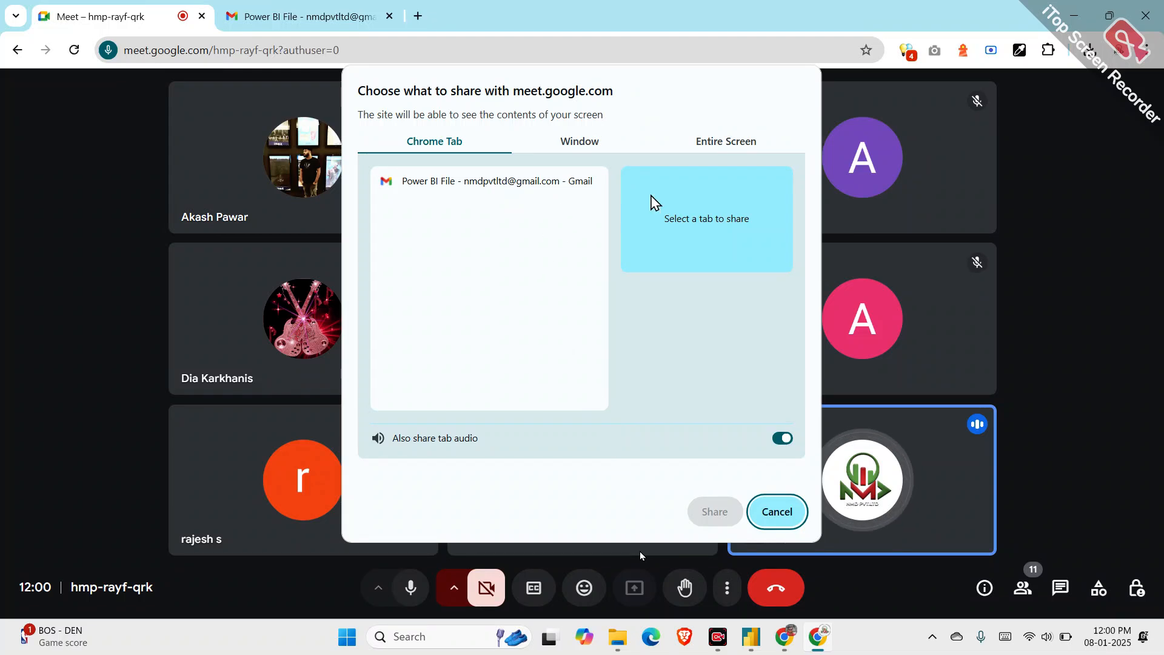
pyautogui.click(723, 150)
pyautogui.click(558, 203)
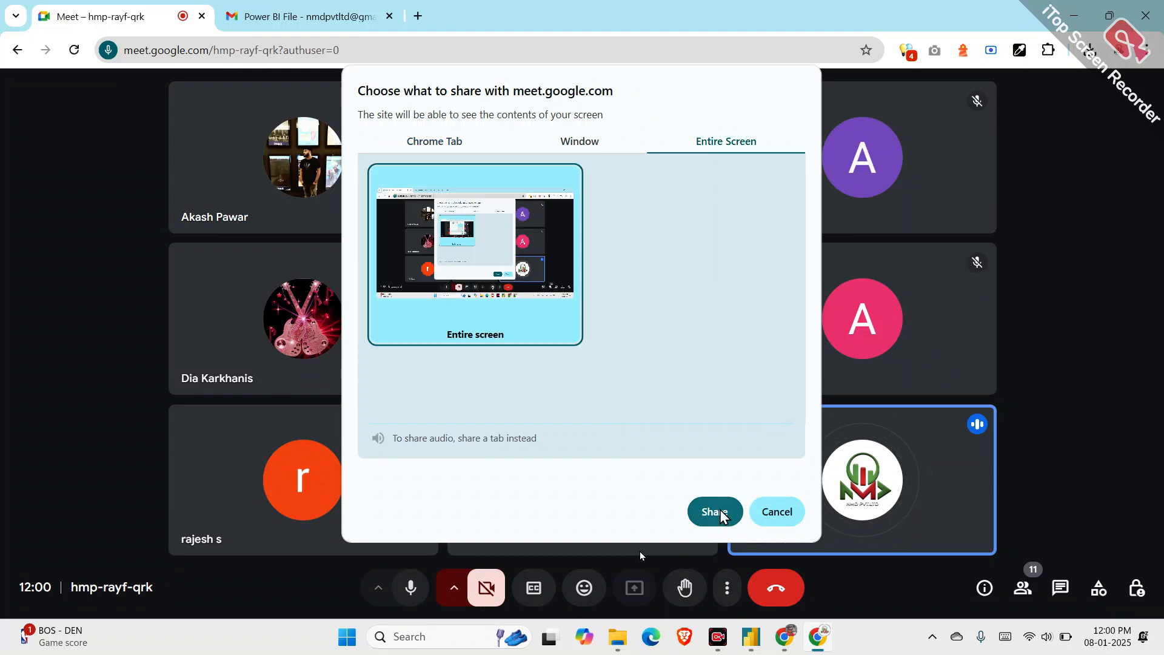
pyautogui.click(718, 513)
# Switch back to the untitled Power BI Desktop report and move the screen-sharing notice clear of the report canvas
pyautogui.moveTo(752, 637)
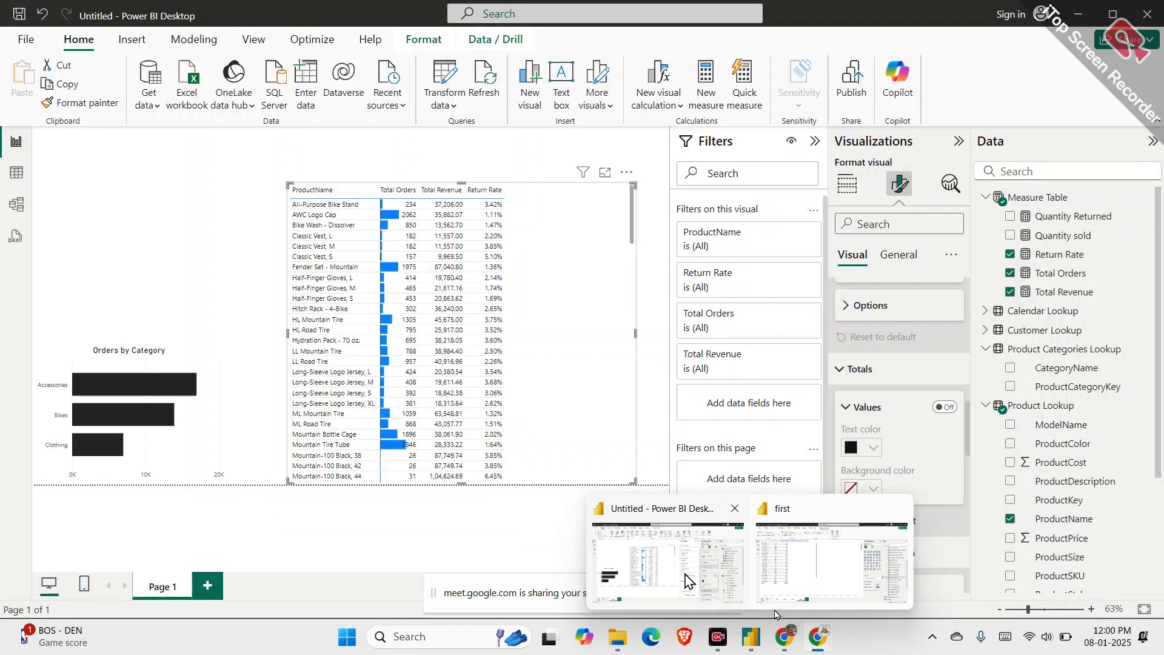
pyautogui.click(688, 580)
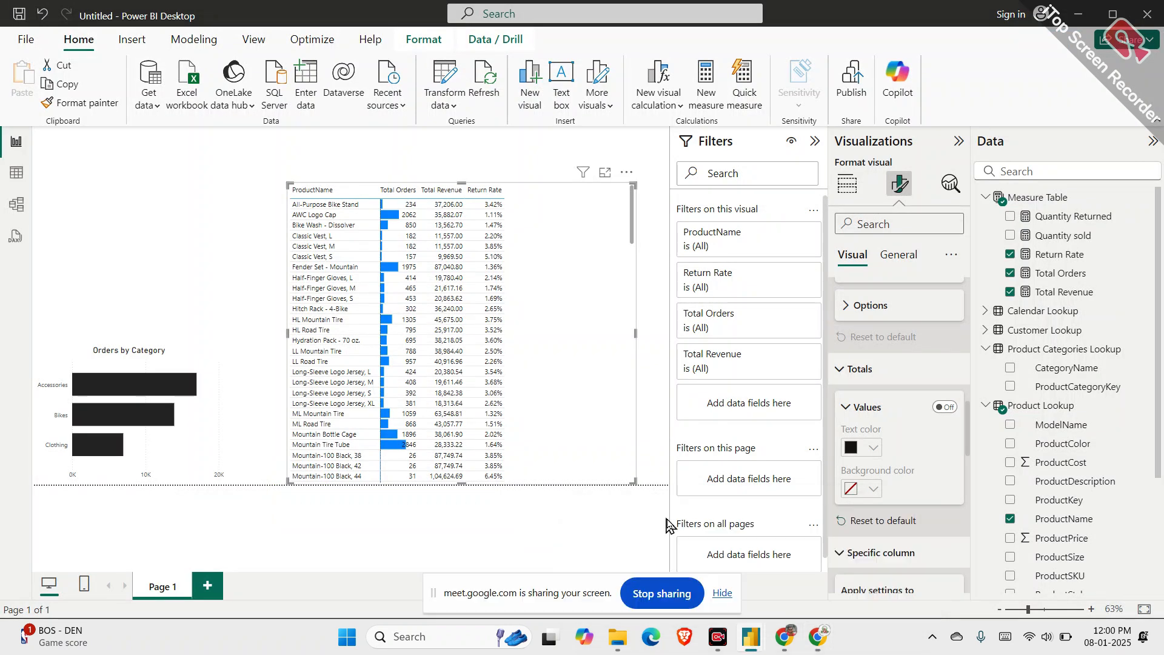
pyautogui.moveTo(760, 620)
pyautogui.moveTo(529, 599); pyautogui.dragTo(112, 642)
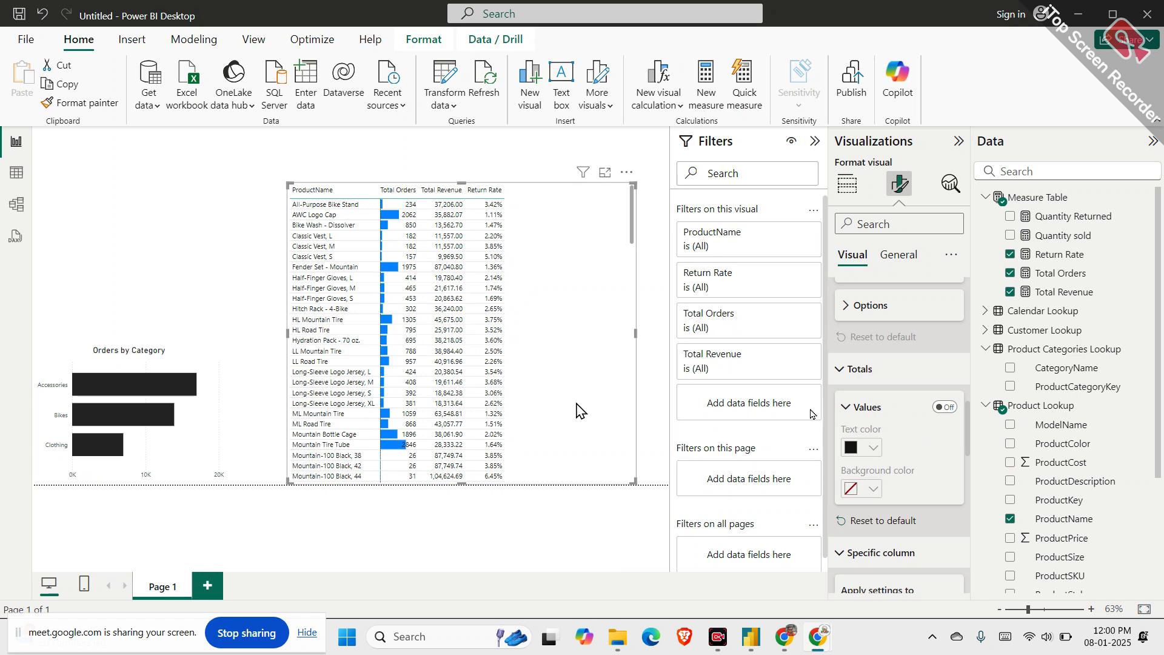
# Reset all visual format settings of the product table to default and collapse all format categories
pyautogui.scroll(10, 857, 410)
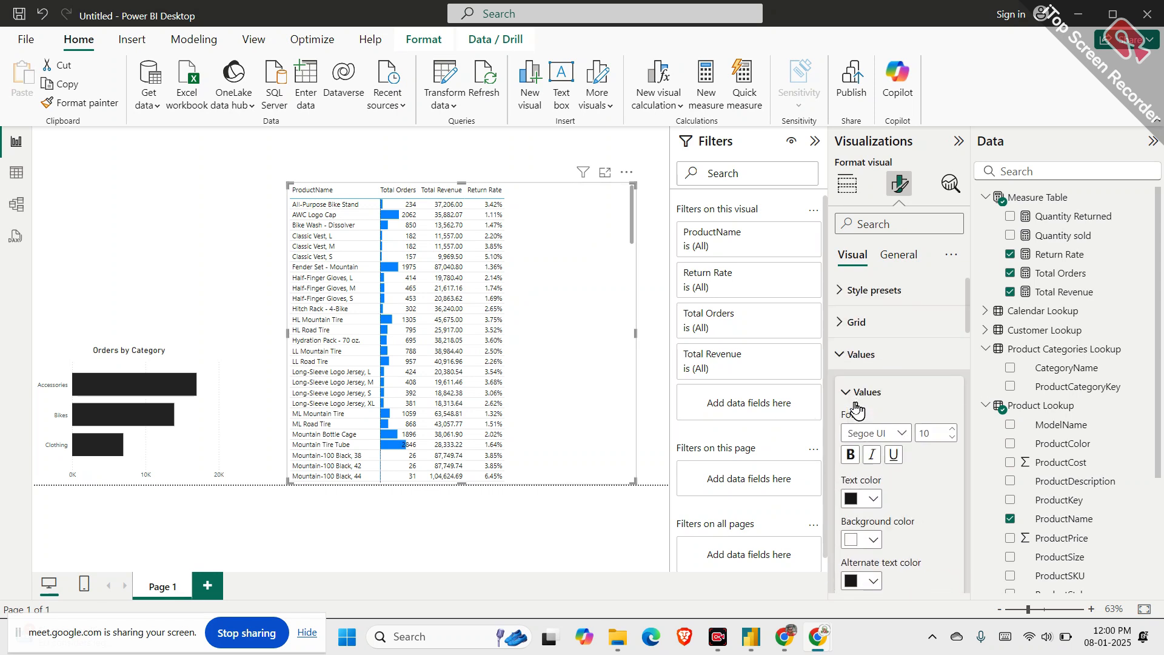
pyautogui.click(951, 256)
pyautogui.click(951, 258)
pyautogui.click(951, 262)
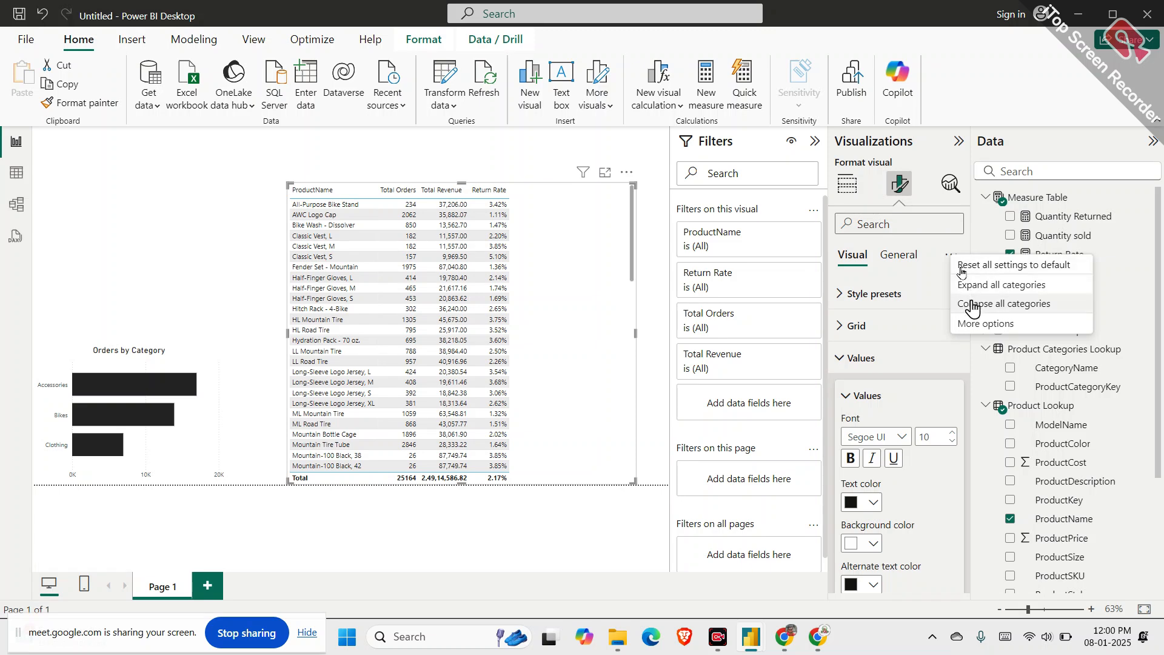
pyautogui.click(969, 301)
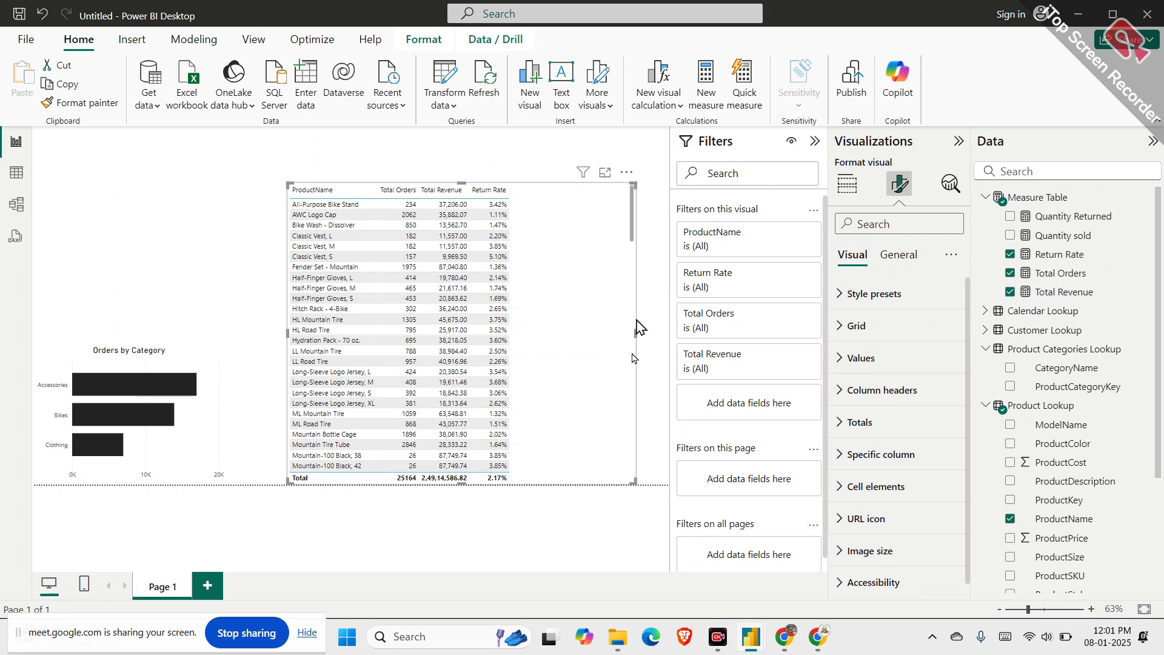
# Turn off the totals row in the product table's visual formatting
pyautogui.click(846, 183)
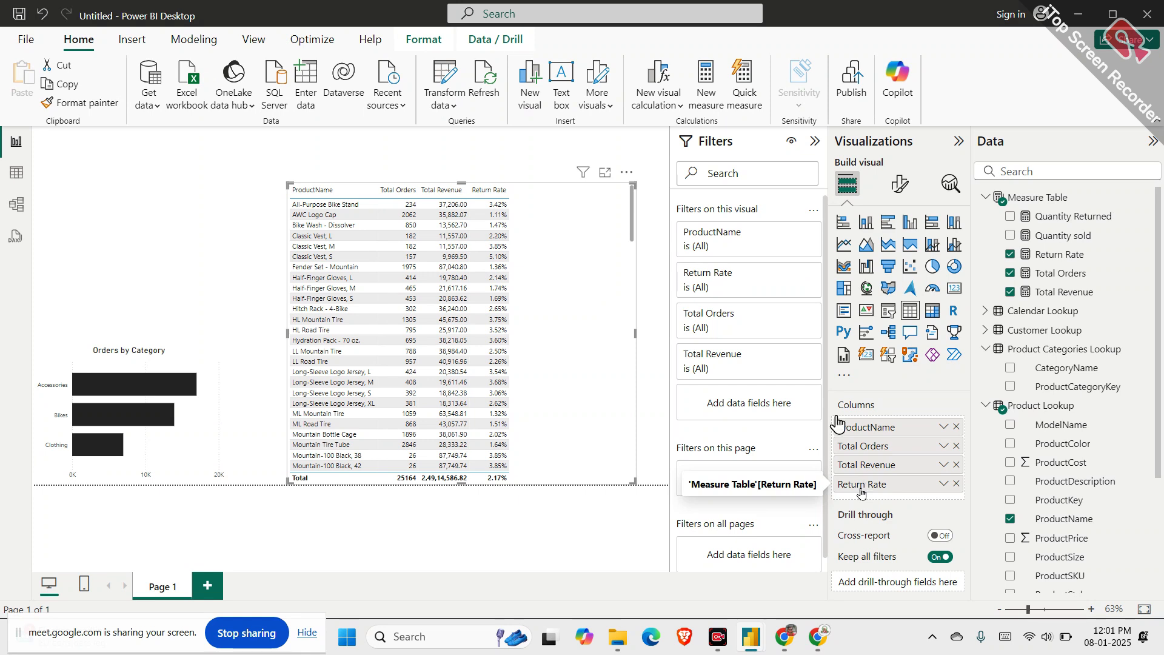
pyautogui.click(900, 188)
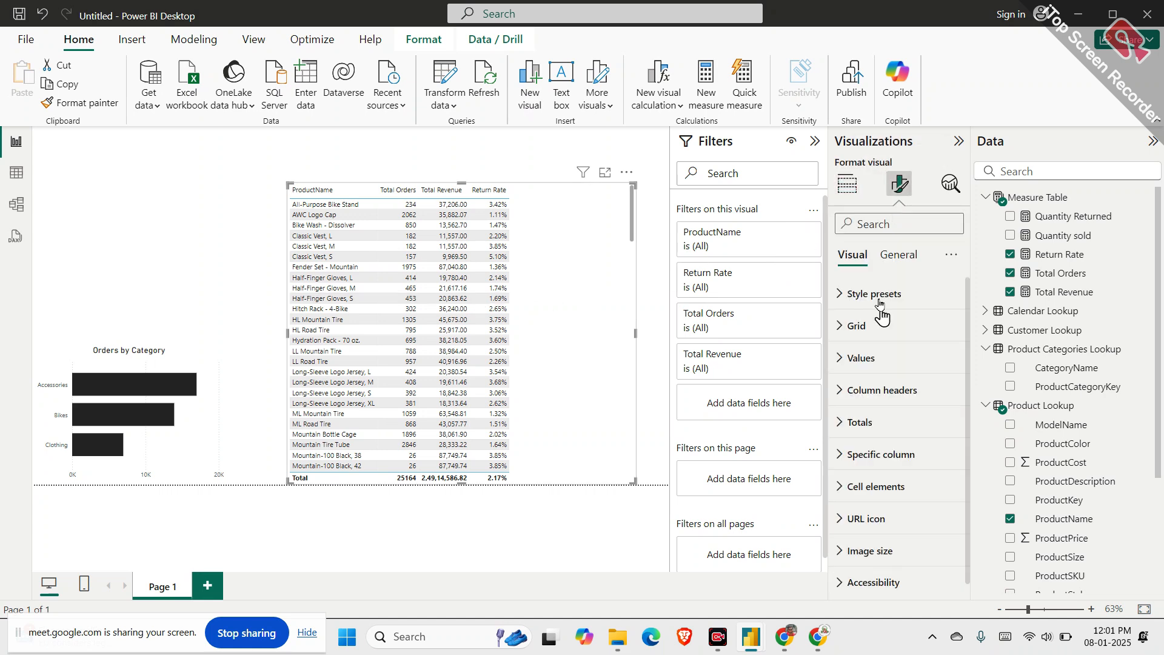
pyautogui.click(860, 422)
pyautogui.scroll(-2, 897, 405)
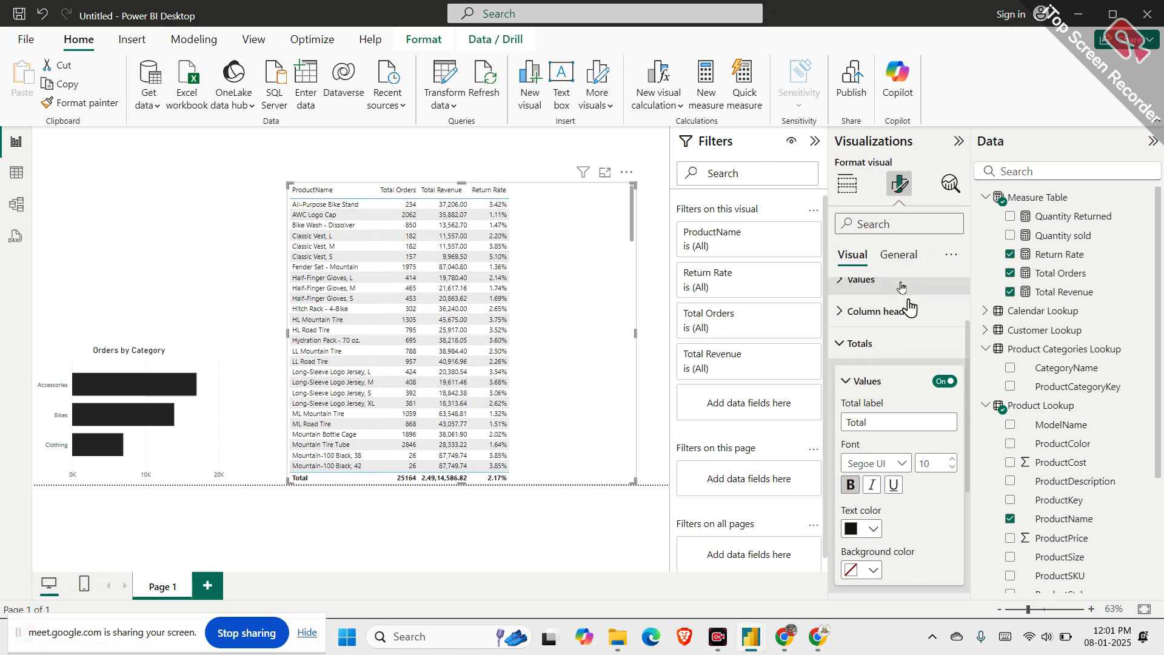
pyautogui.click(941, 383)
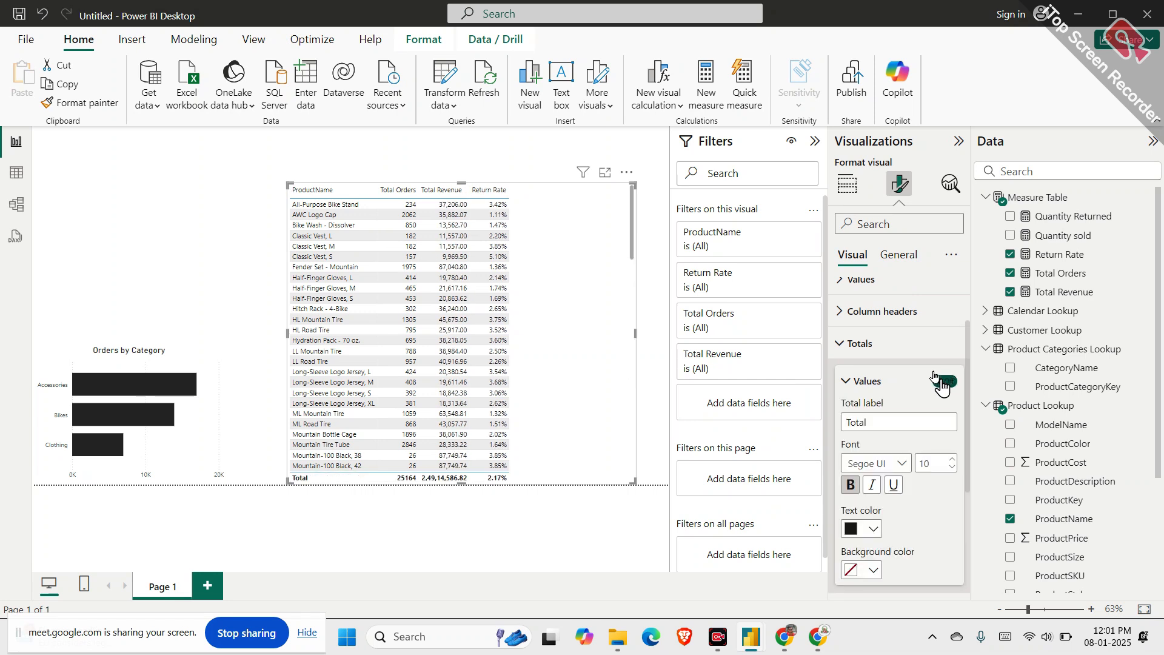
pyautogui.click(943, 383)
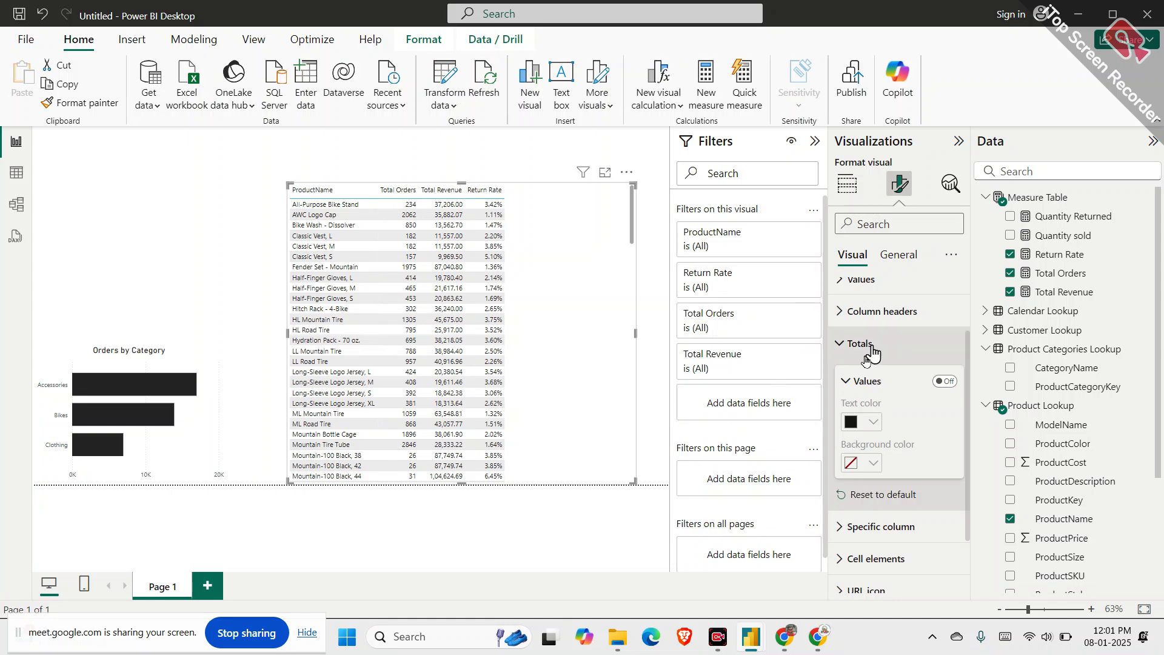
pyautogui.click(838, 358)
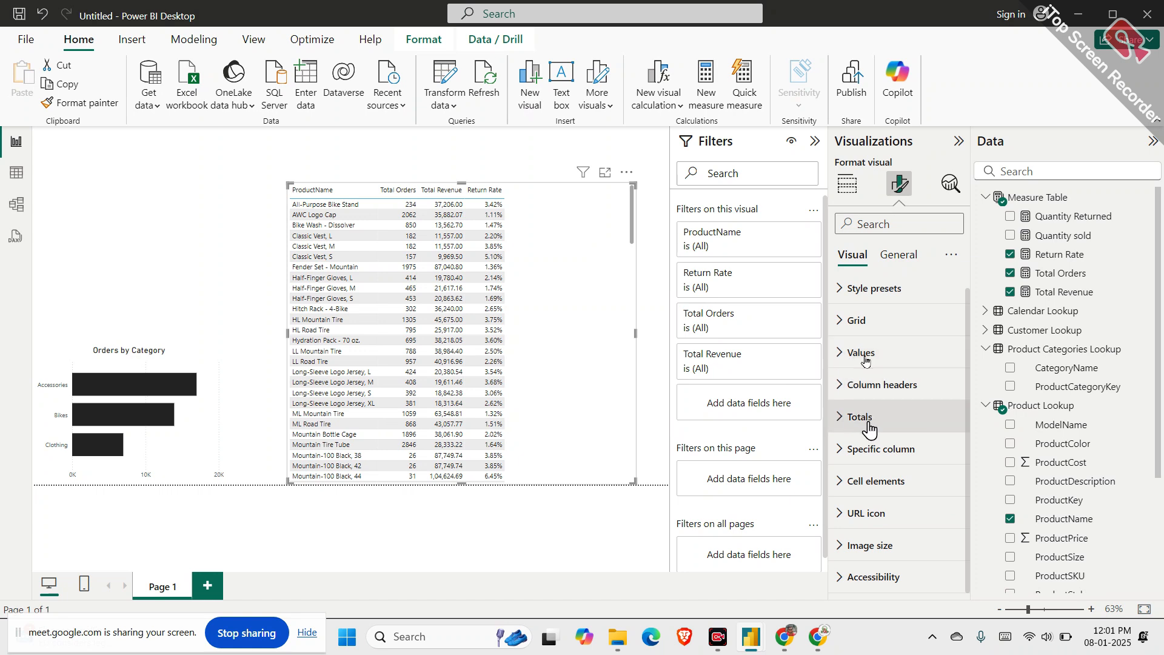
# Apply the product table's cell element settings to the Total Orders series and turn on its data bars
pyautogui.click(852, 485)
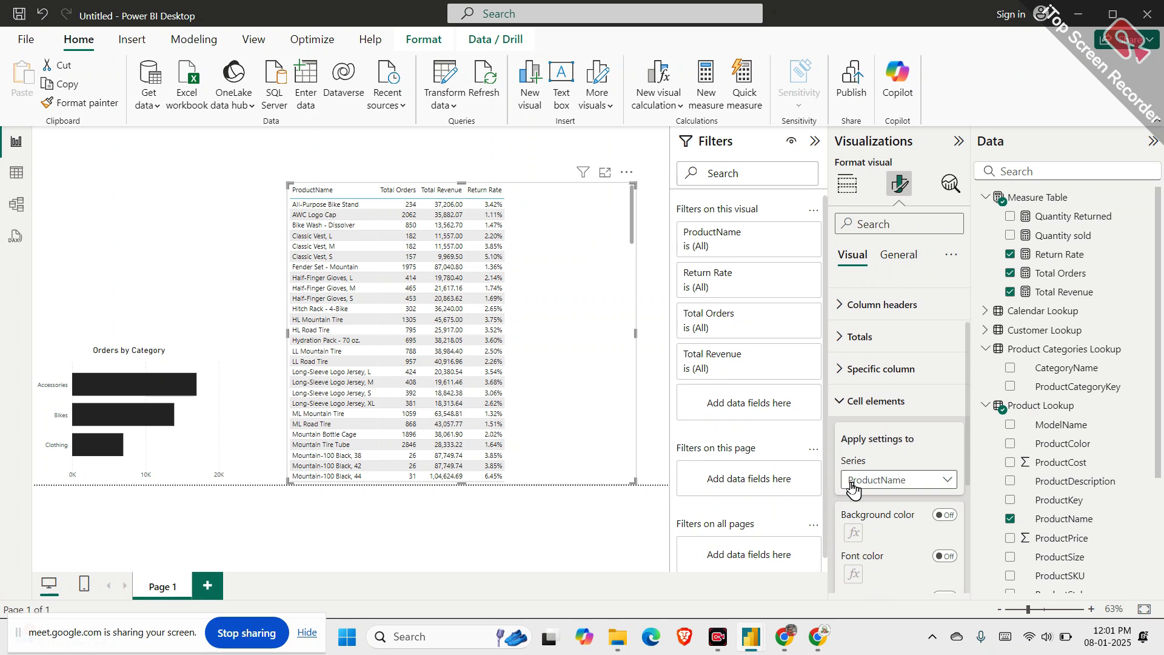
pyautogui.scroll(-2, 853, 489)
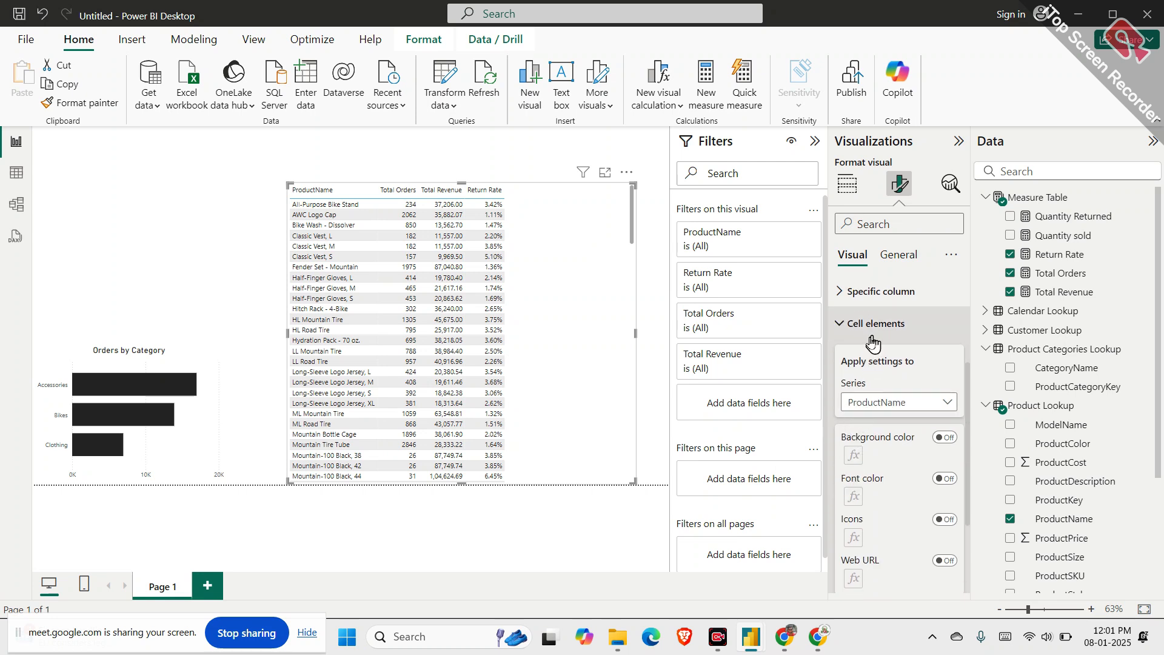
pyautogui.click(876, 402)
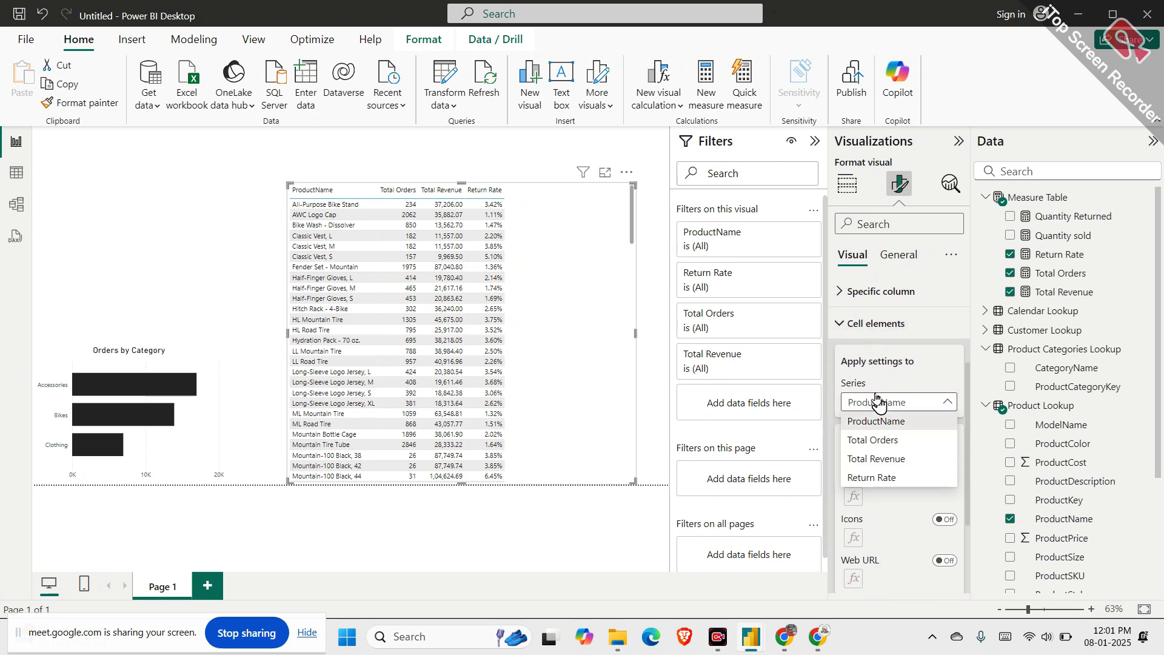
pyautogui.click(880, 441)
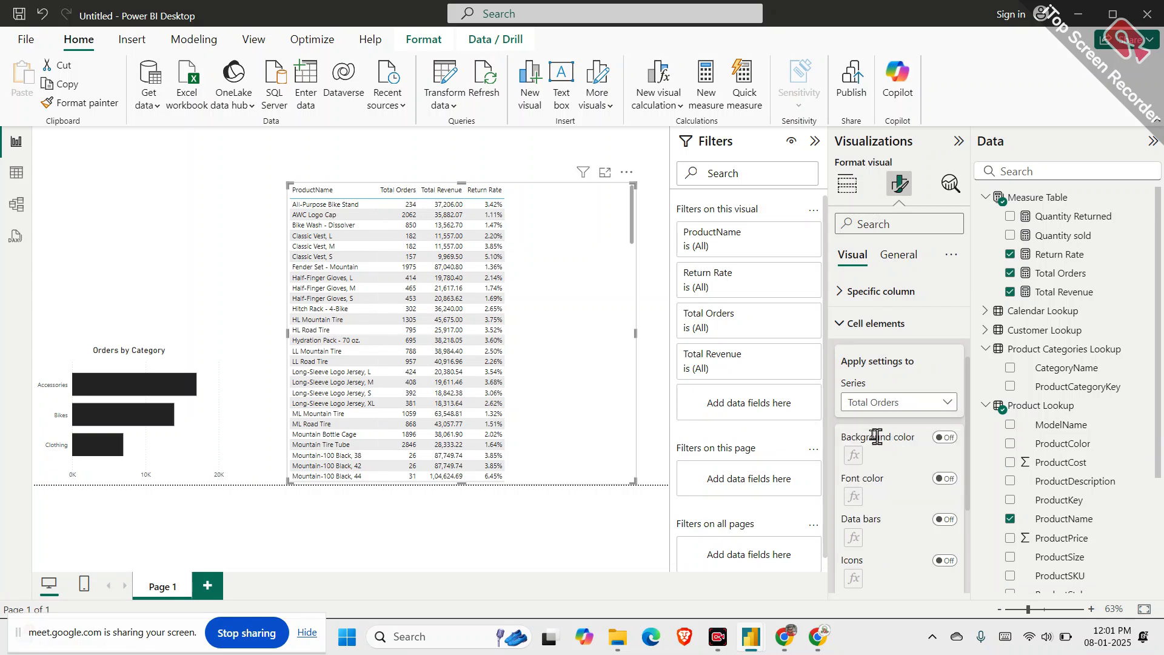
pyautogui.click(897, 404)
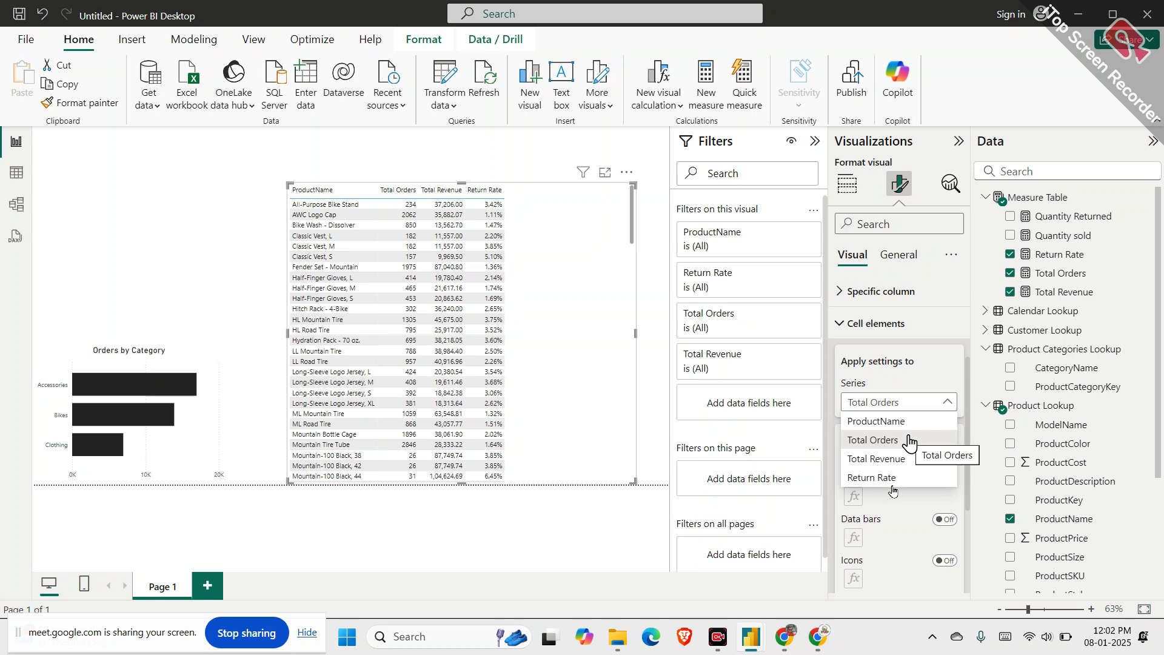
pyautogui.click(650, 518)
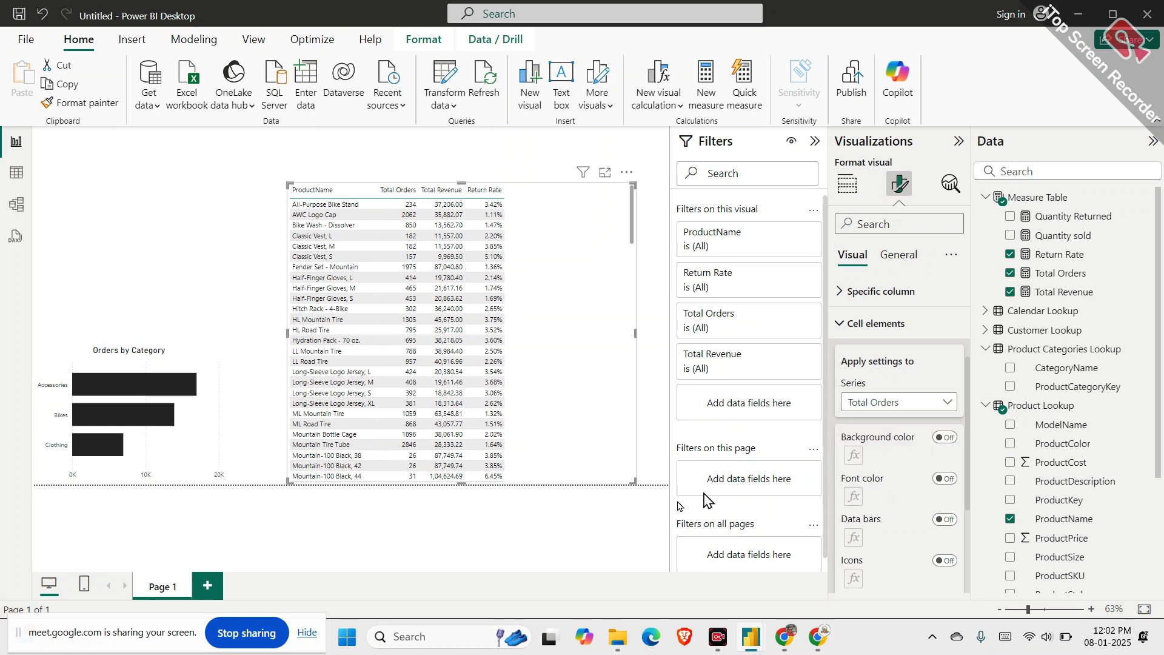
pyautogui.scroll(-2, 906, 473)
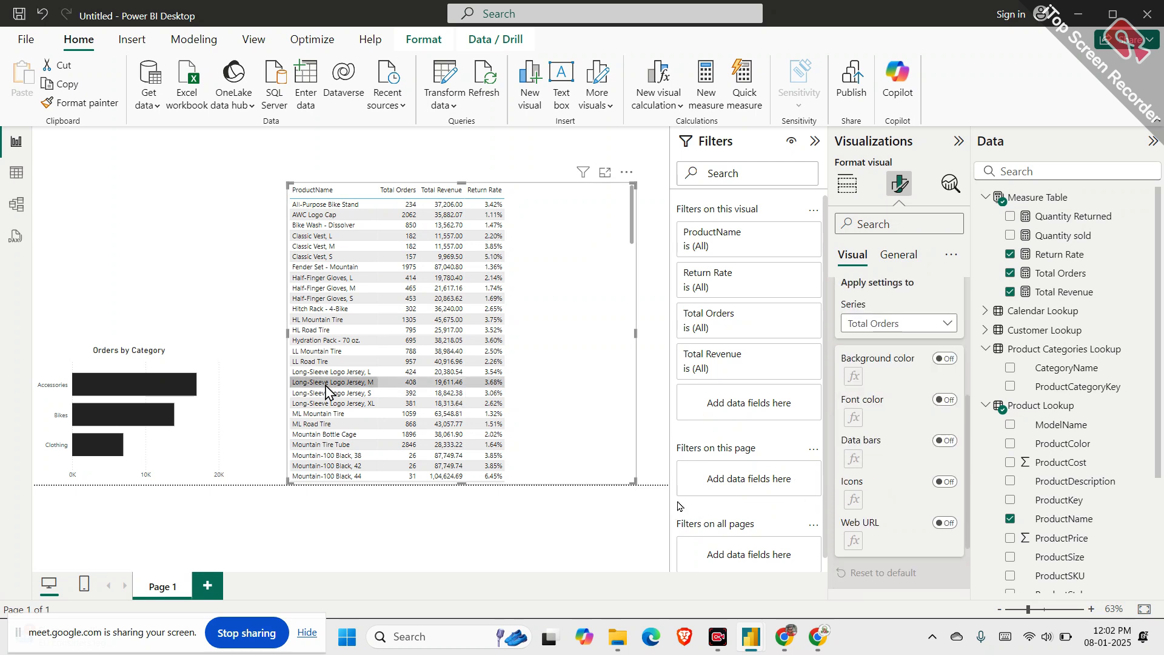
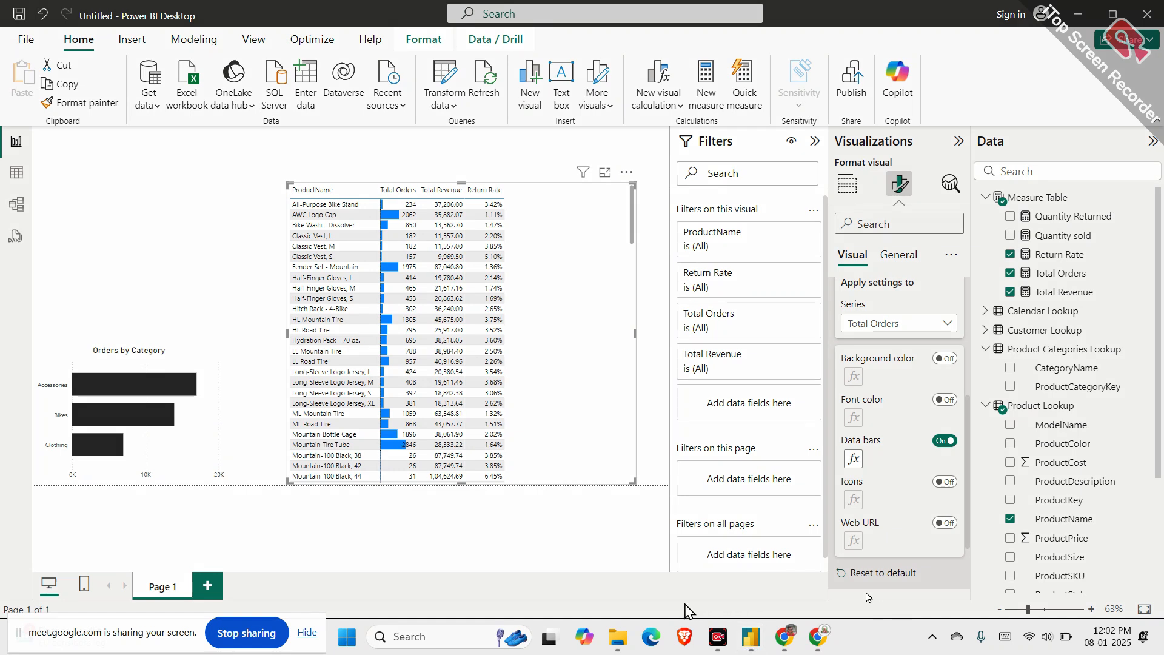
# Annotate the screen with an arrow to Mountain Tire Tube, a box around Total Orders, and a "Highest" bar marked 100%
pyautogui.moveTo(223, 446)
pyautogui.mouseDown()
pyautogui.moveTo(284, 442)
pyautogui.moveTo(274, 453)
pyautogui.mouseUp()
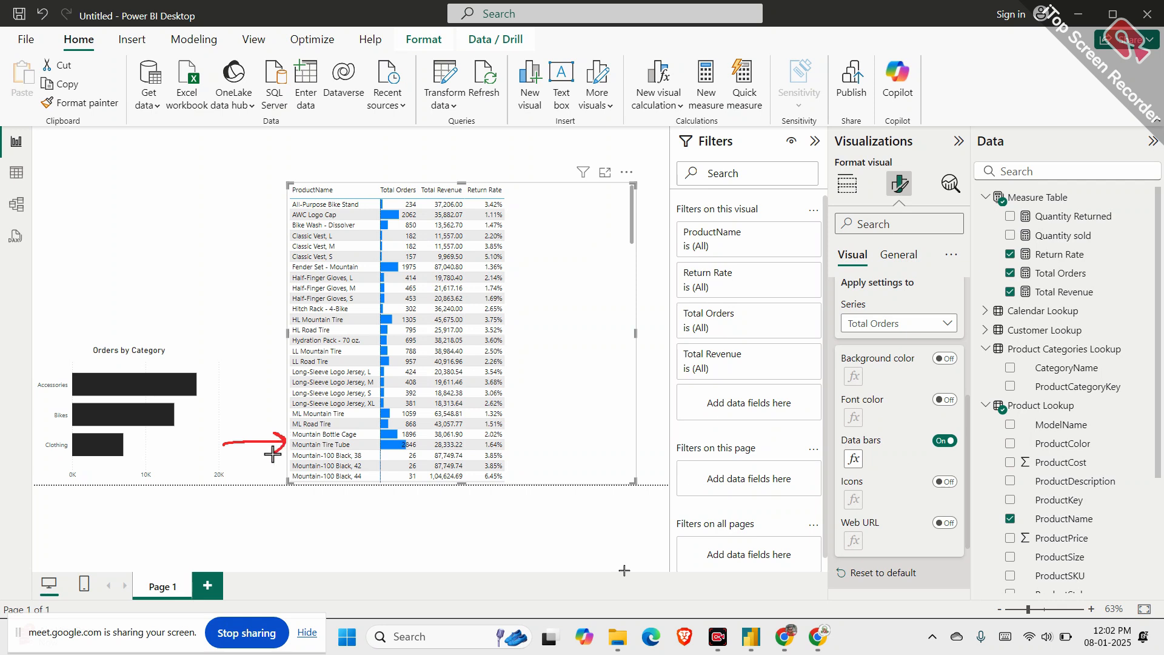
pyautogui.moveTo(403, 182)
pyautogui.mouseDown()
pyautogui.moveTo(372, 187)
pyautogui.moveTo(372, 479)
pyautogui.moveTo(438, 489)
pyautogui.moveTo(416, 178)
pyautogui.moveTo(270, 187)
pyautogui.moveTo(288, 189)
pyautogui.mouseUp()
pyautogui.moveTo(112, 209)
pyautogui.mouseDown()
pyautogui.moveTo(154, 204)
pyautogui.moveTo(151, 186)
pyautogui.moveTo(228, 211)
pyautogui.moveTo(212, 178)
pyautogui.mouseUp()
pyautogui.click(128, 181)
pyautogui.moveTo(108, 260)
pyautogui.mouseDown()
pyautogui.moveTo(241, 251)
pyautogui.moveTo(242, 275)
pyautogui.moveTo(106, 288)
pyautogui.moveTo(108, 261)
pyautogui.mouseUp()
pyautogui.moveTo(254, 257)
pyautogui.mouseDown()
pyautogui.moveTo(253, 276)
pyautogui.moveTo(305, 265)
pyautogui.mouseUp()
pyautogui.moveTo(337, 246)
pyautogui.mouseDown()
pyautogui.moveTo(313, 282)
pyautogui.moveTo(333, 281)
pyautogui.mouseUp()
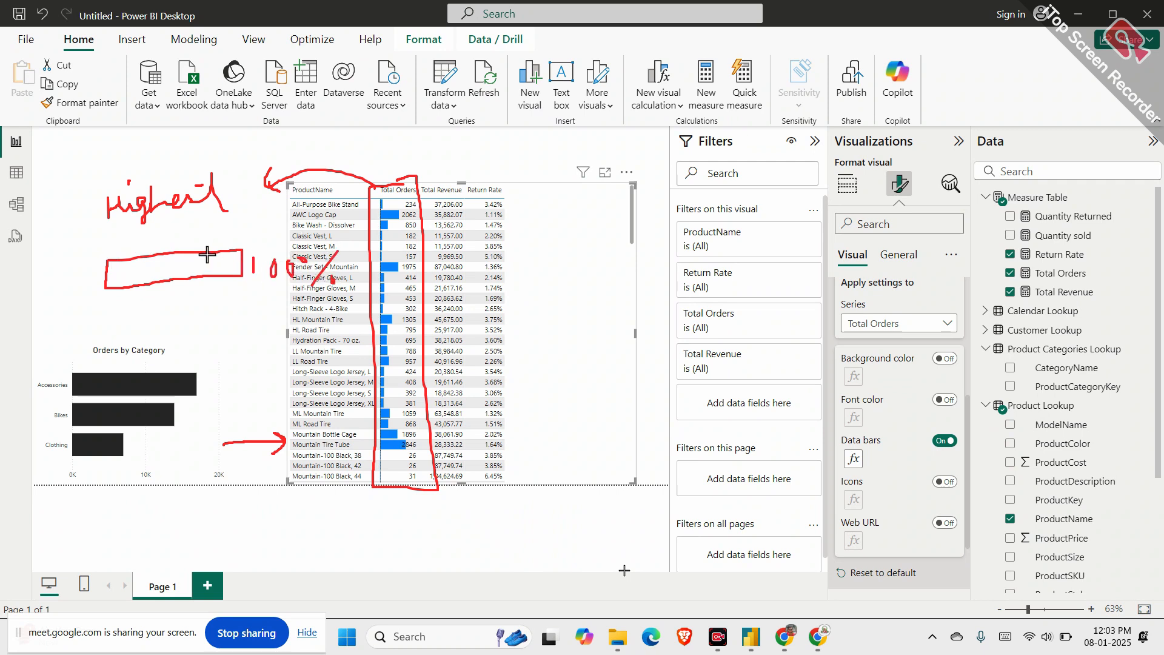
# Add a handwritten example beside the "Highest" note, linking the 100% bar to 1000 Bikes with arrows
pyautogui.moveTo(211, 236); pyautogui.dragTo(310, 153)
pyautogui.moveTo(301, 147)
pyautogui.mouseDown()
pyautogui.moveTo(334, 162)
pyautogui.moveTo(363, 144)
pyautogui.moveTo(406, 151)
pyautogui.mouseUp()
pyautogui.moveTo(274, 294); pyautogui.dragTo(216, 301)
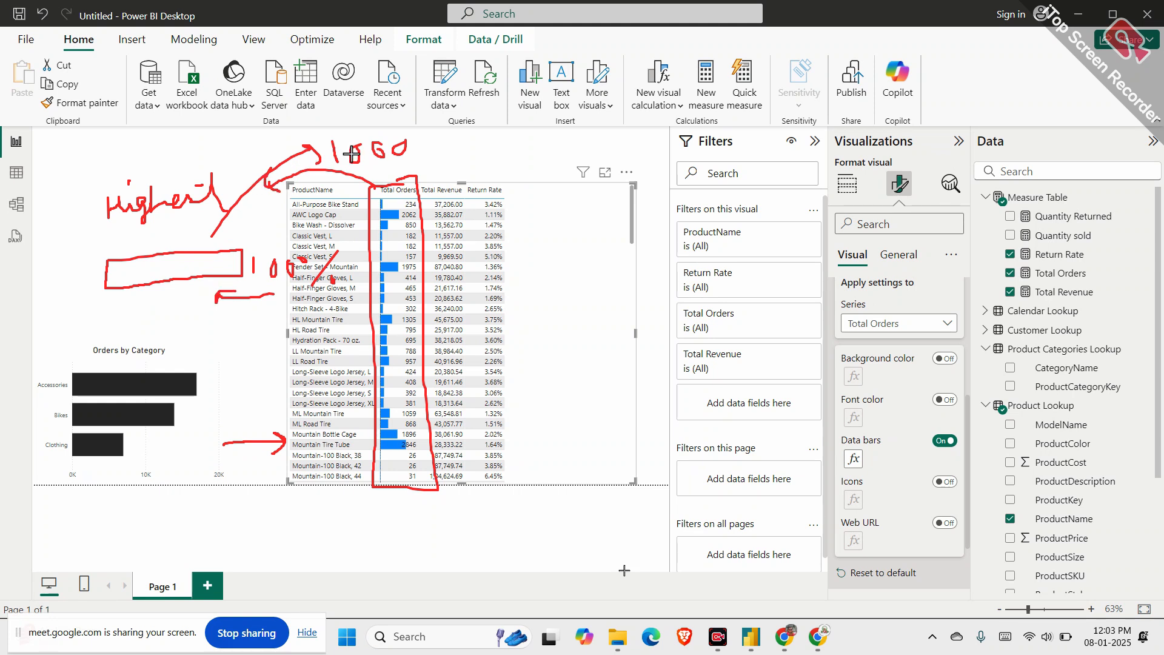
pyautogui.moveTo(441, 146)
pyautogui.mouseDown()
pyautogui.moveTo(466, 147)
pyautogui.moveTo(457, 160)
pyautogui.moveTo(492, 174)
pyautogui.moveTo(532, 165)
pyautogui.moveTo(530, 141)
pyautogui.moveTo(549, 168)
pyautogui.mouseUp()
pyautogui.moveTo(557, 145)
pyautogui.mouseDown()
pyautogui.moveTo(546, 155)
pyautogui.moveTo(558, 167)
pyautogui.mouseUp()
pyautogui.moveTo(561, 162); pyautogui.dragTo(571, 166)
pyautogui.moveTo(576, 151); pyautogui.dragTo(577, 166)
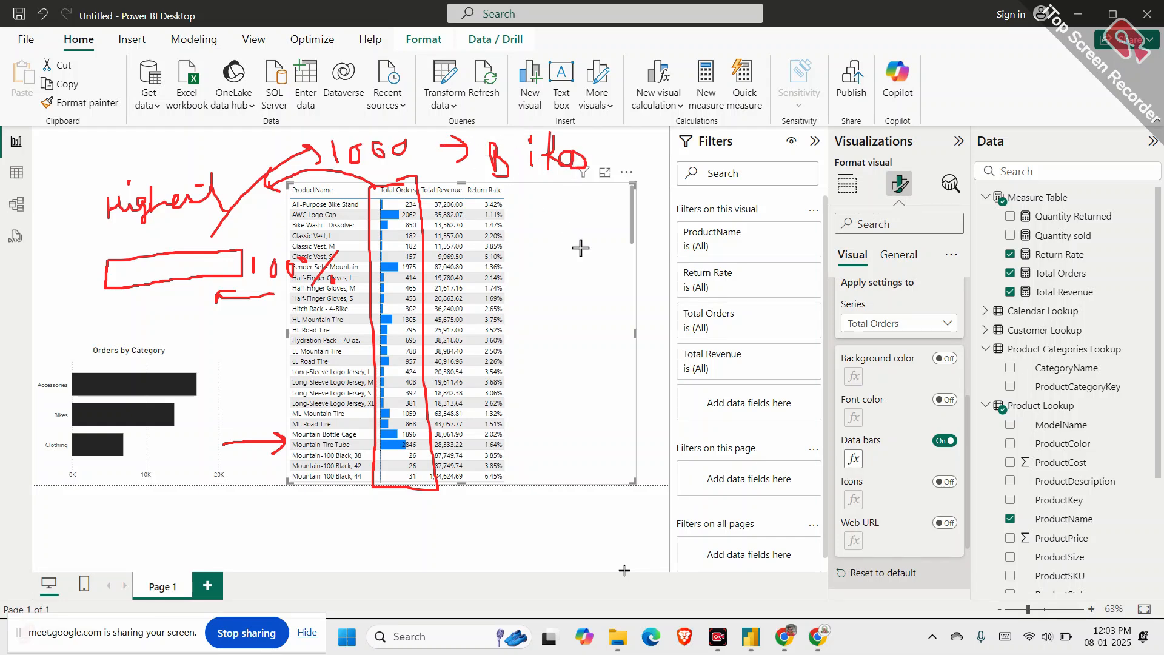
# Sketch a "Seat" example of 500 with a shorter bar, and clear all on-screen annotations
pyautogui.moveTo(546, 234)
pyautogui.mouseDown()
pyautogui.moveTo(548, 257)
pyautogui.moveTo(534, 262)
pyautogui.moveTo(601, 259)
pyautogui.moveTo(625, 231)
pyautogui.mouseUp()
pyautogui.moveTo(570, 287)
pyautogui.mouseDown()
pyautogui.moveTo(590, 298)
pyautogui.moveTo(662, 278)
pyautogui.mouseUp()
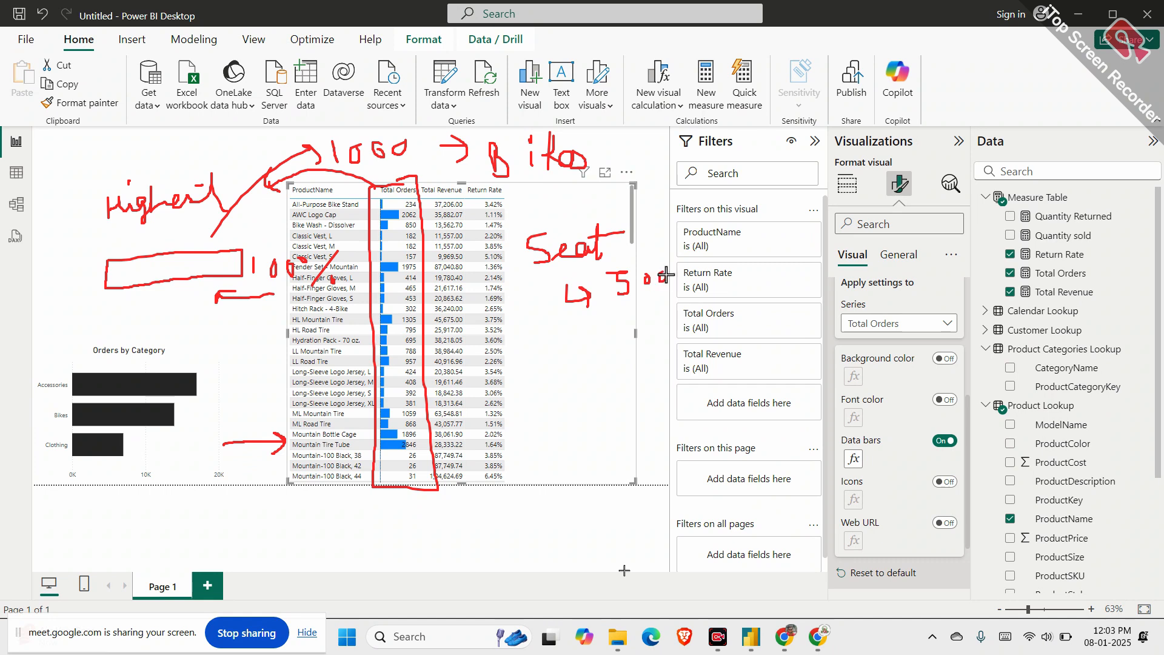
pyautogui.moveTo(380, 261)
pyautogui.mouseDown()
pyautogui.moveTo(403, 261)
pyautogui.moveTo(383, 274)
pyautogui.mouseUp()
pyautogui.moveTo(383, 165)
pyautogui.mouseDown()
pyautogui.moveTo(384, 179)
pyautogui.moveTo(279, 225)
pyautogui.moveTo(295, 225)
pyautogui.mouseUp()
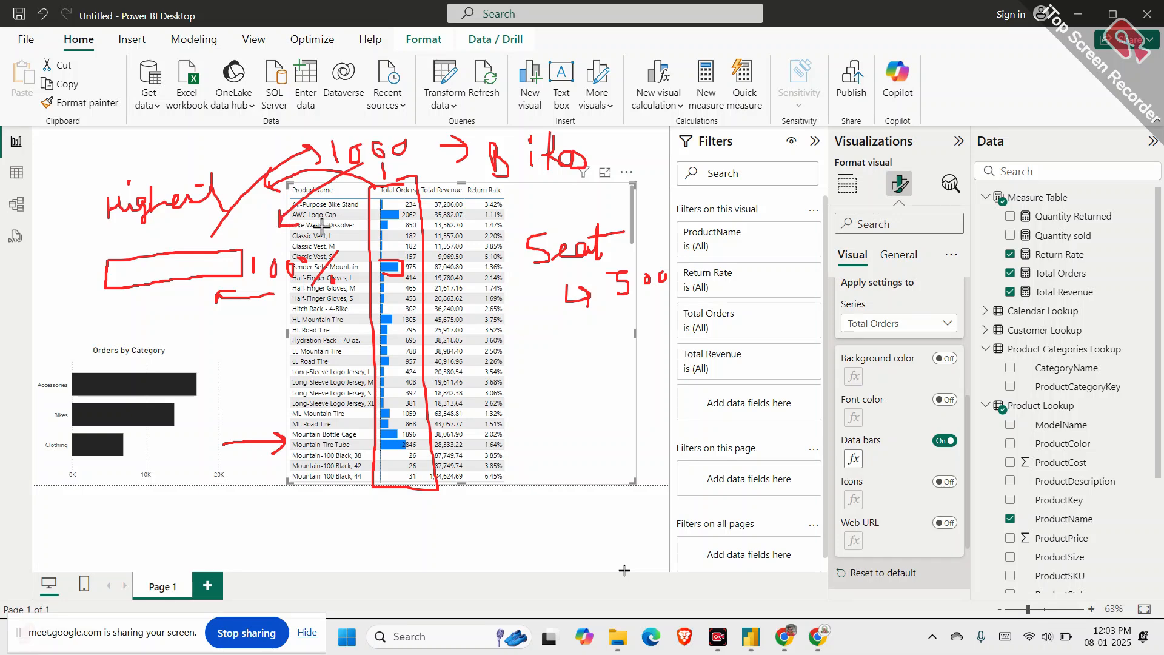
pyautogui.moveTo(571, 328)
pyautogui.mouseDown()
pyautogui.moveTo(611, 328)
pyautogui.moveTo(610, 348)
pyautogui.moveTo(567, 347)
pyautogui.mouseUp()
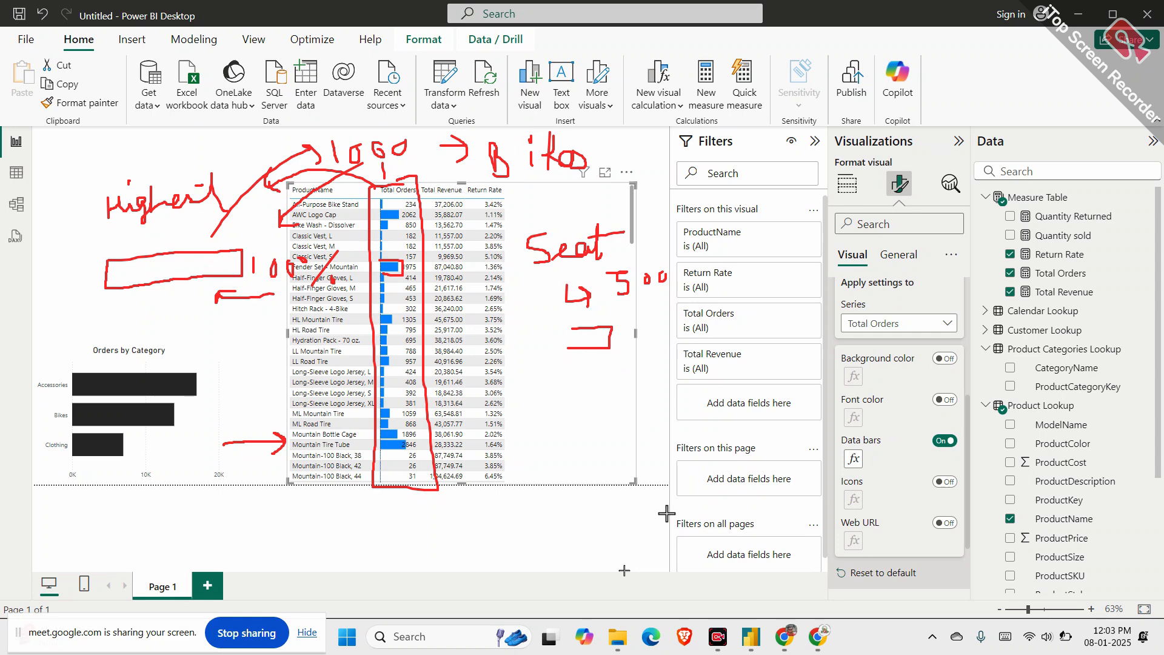
pyautogui.click(894, 606)
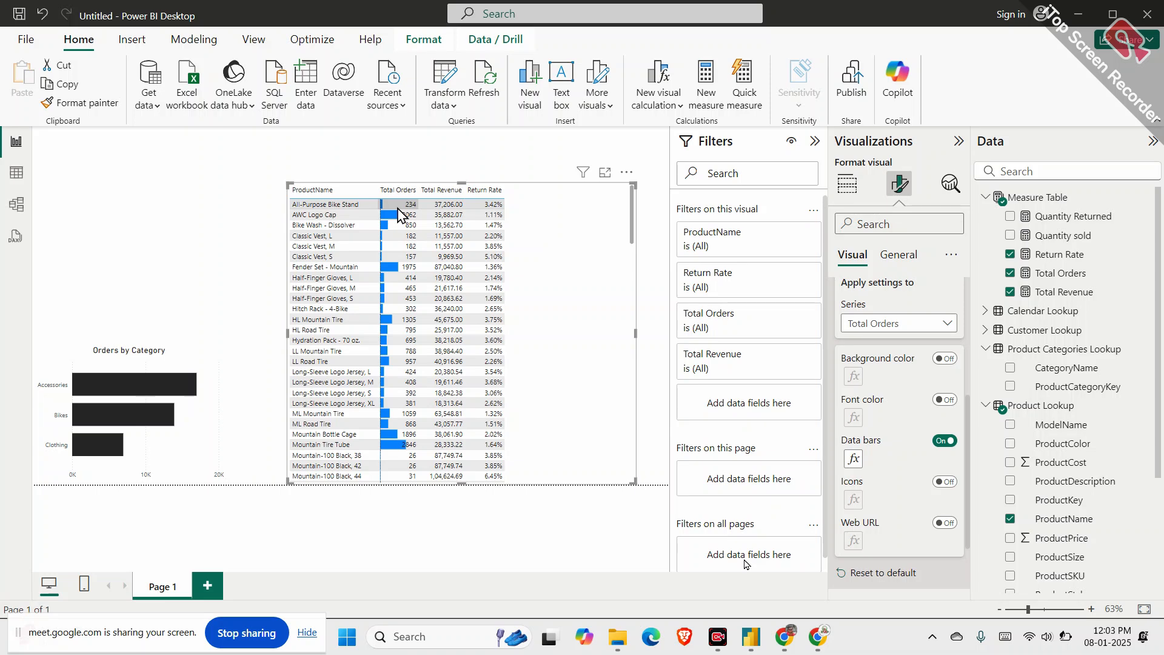
# Examine the Total Orders data bars throughout the product table, comparing bar lengths between products
pyautogui.scroll(-3, 407, 273)
pyautogui.scroll(-15, 415, 321)
pyautogui.scroll(-15, 415, 322)
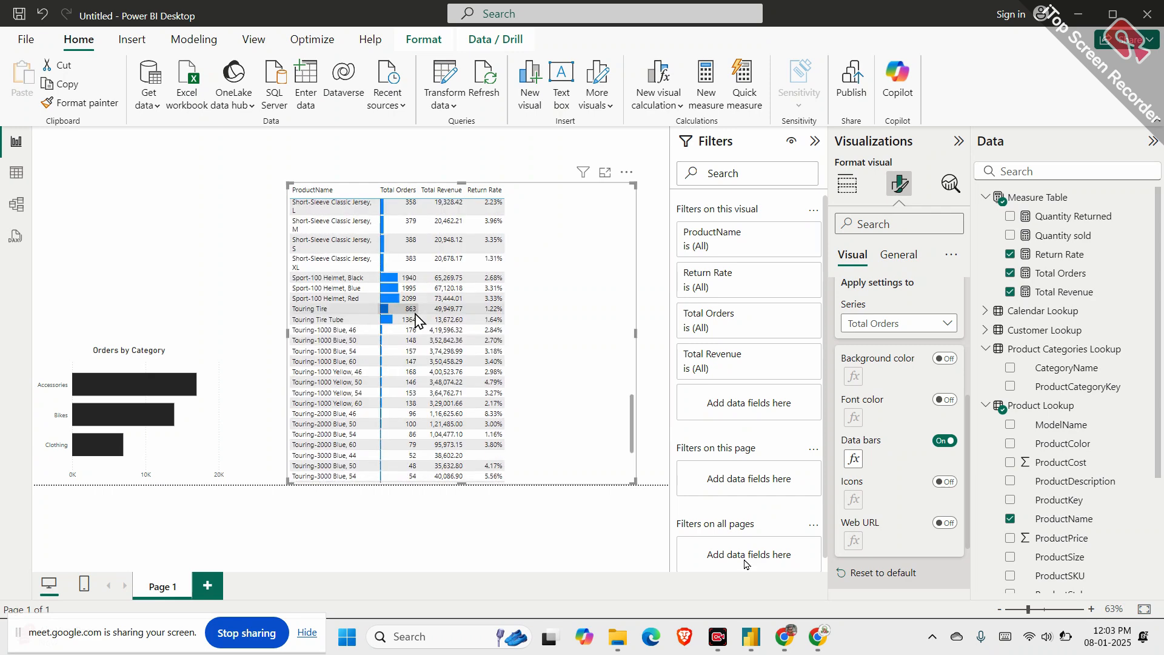
pyautogui.scroll(-5, 416, 321)
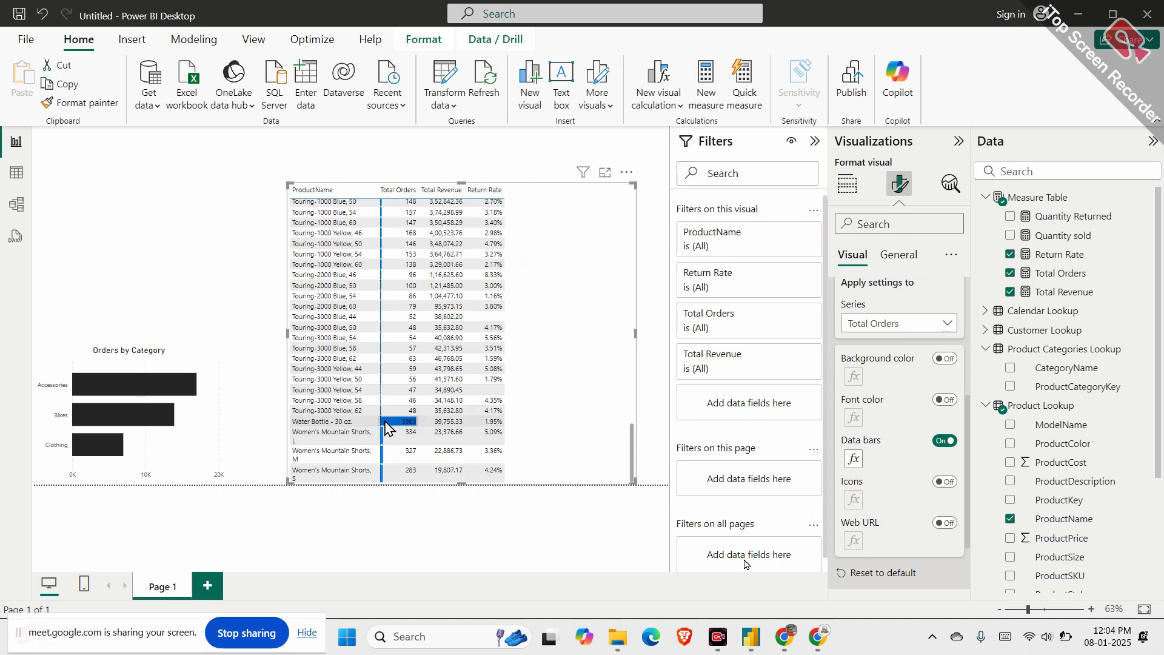
pyautogui.scroll(5, 392, 428)
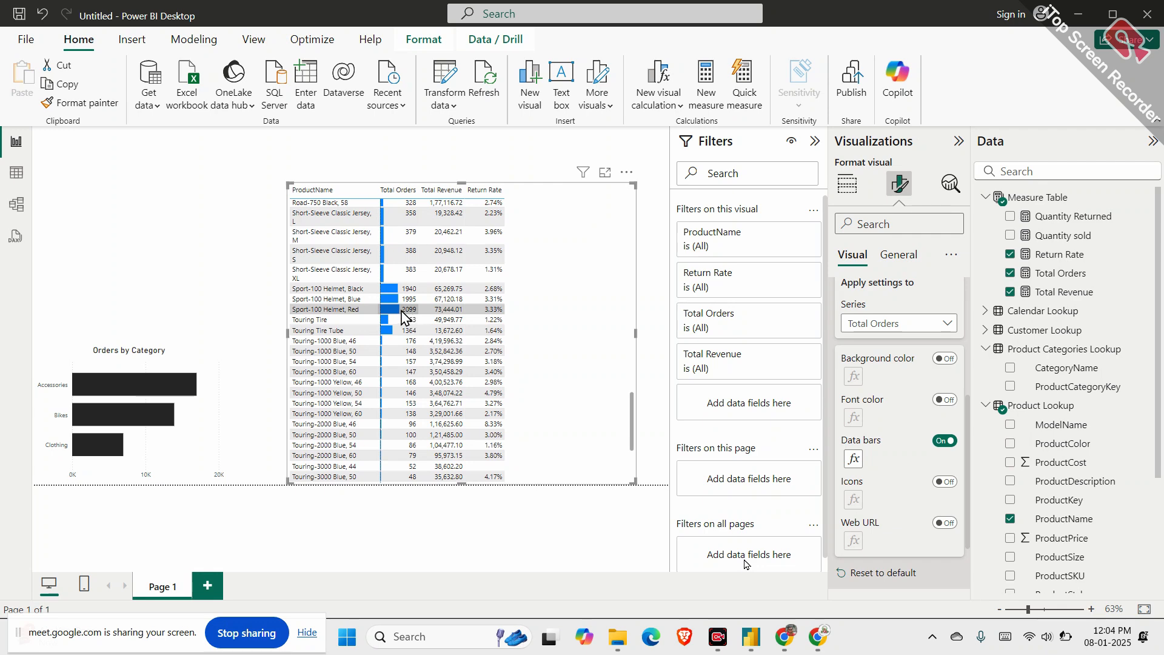
pyautogui.scroll(2, 403, 327)
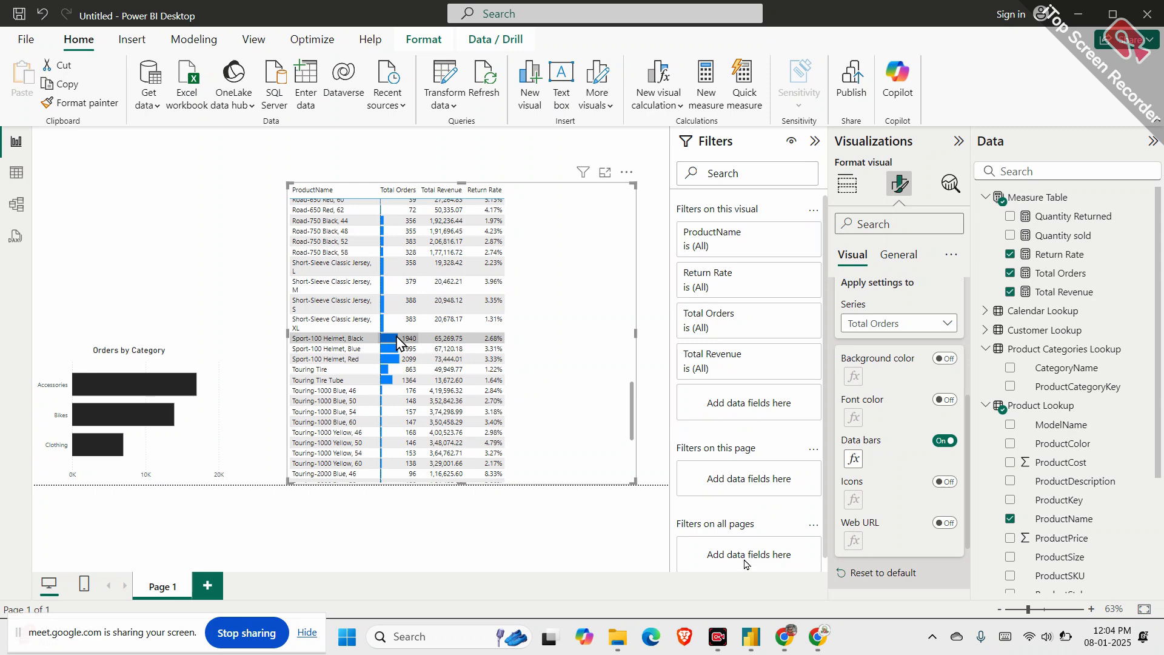
pyautogui.scroll(2, 398, 337)
pyautogui.scroll(5, 391, 364)
pyautogui.scroll(15, 391, 376)
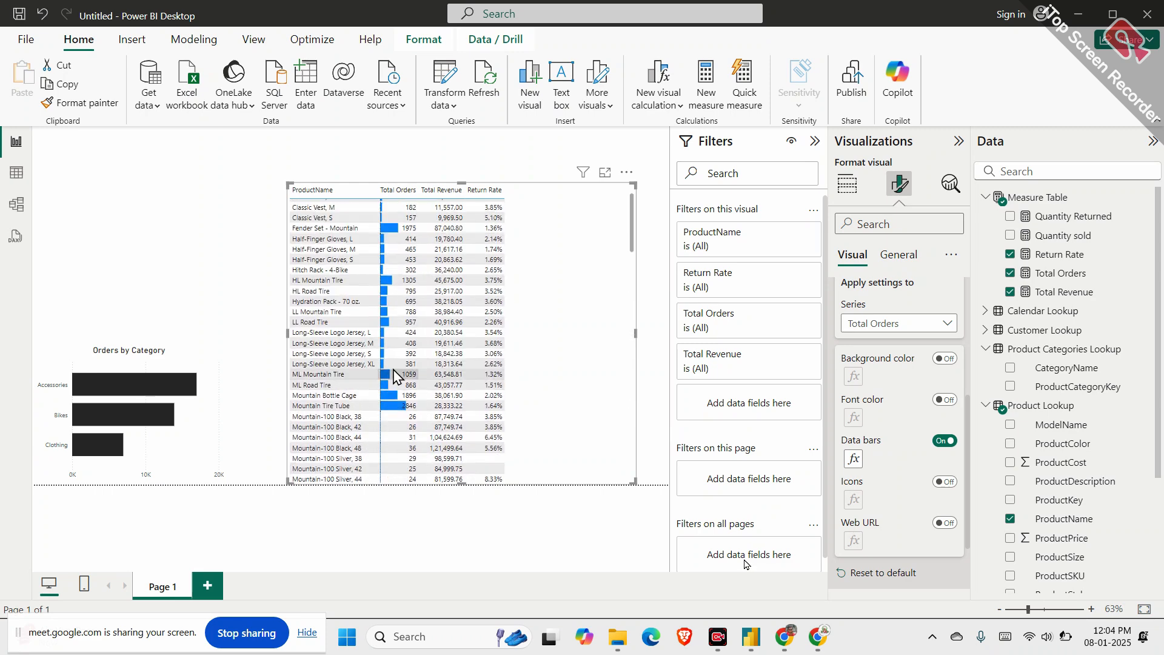
pyautogui.scroll(-20, 397, 371)
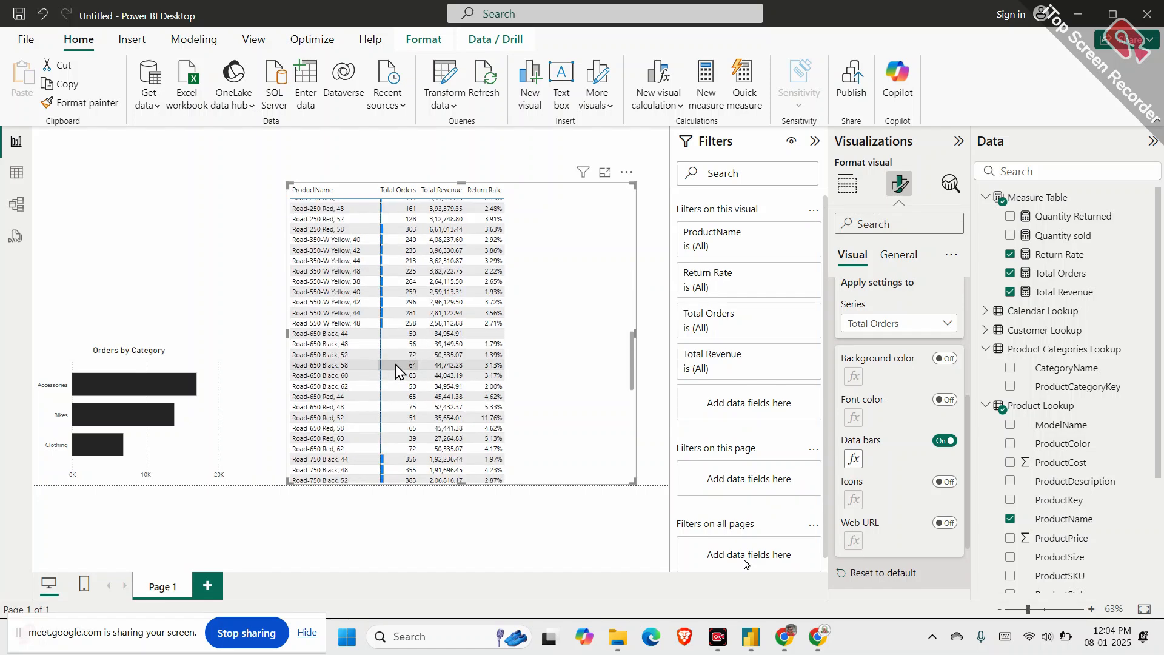
pyautogui.scroll(-5, 396, 364)
pyautogui.scroll(12, 396, 362)
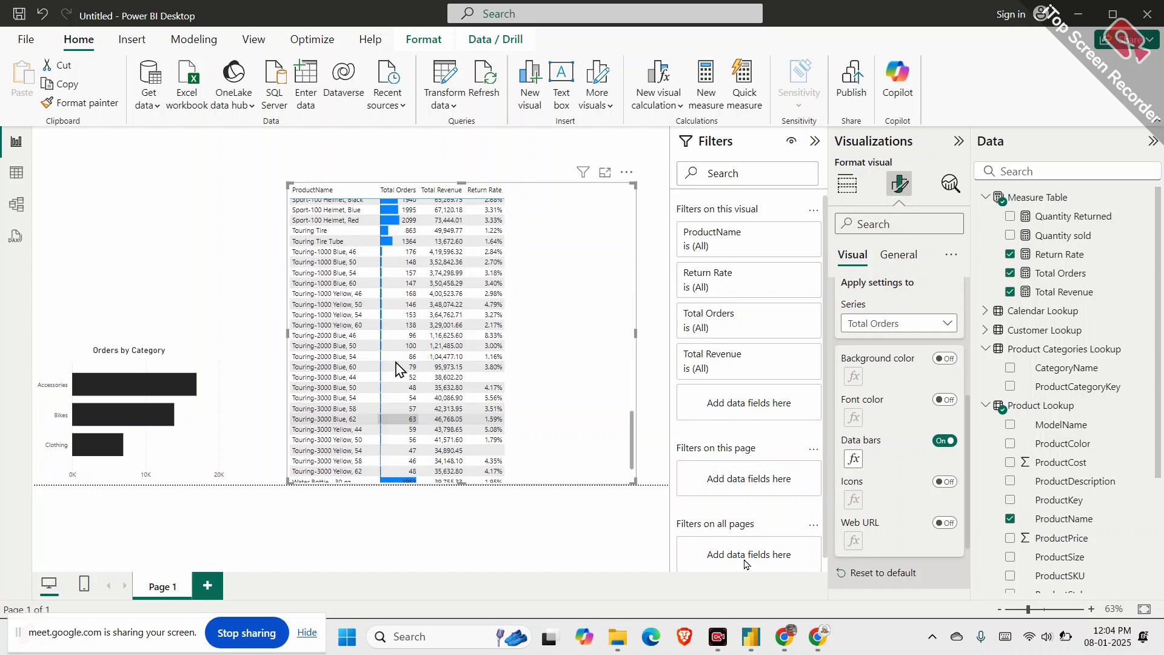
pyautogui.scroll(12, 397, 367)
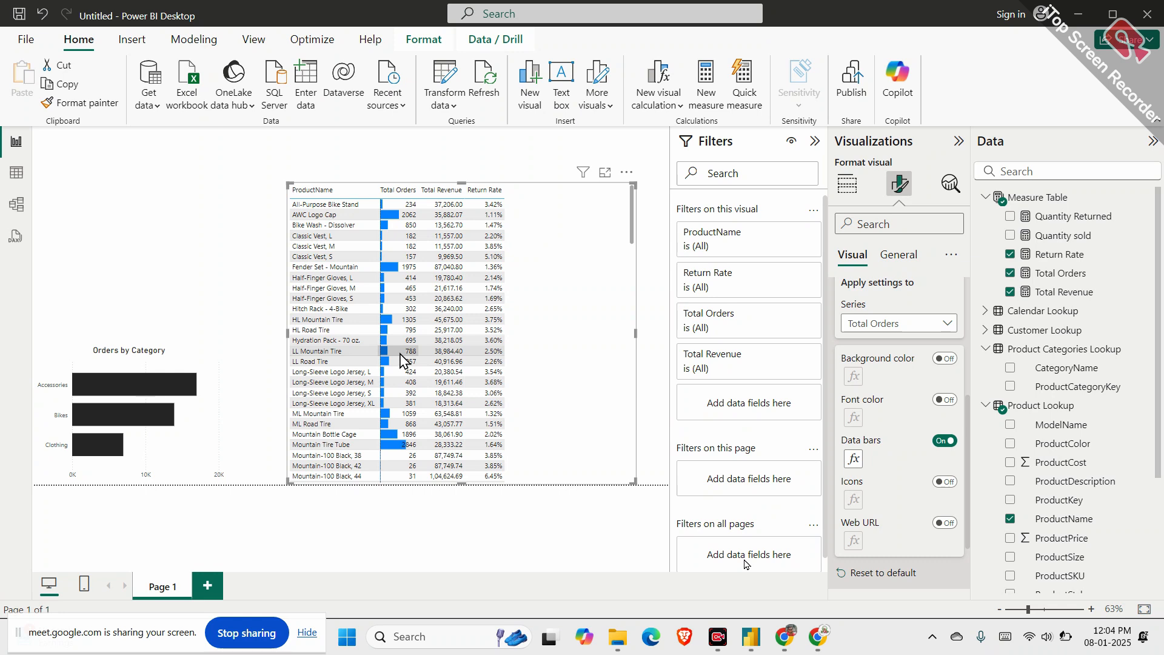
# Set the positive bar color of the Total Orders data bars to a lighter blue theme color and apply it
pyautogui.click(855, 458)
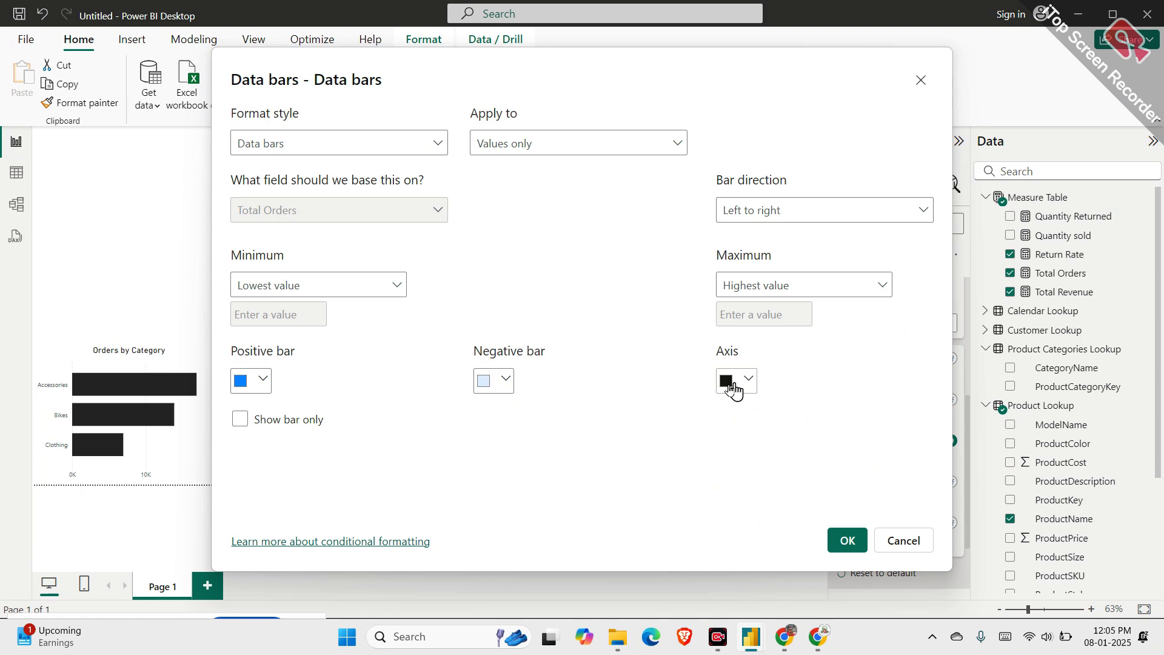
pyautogui.click(260, 380)
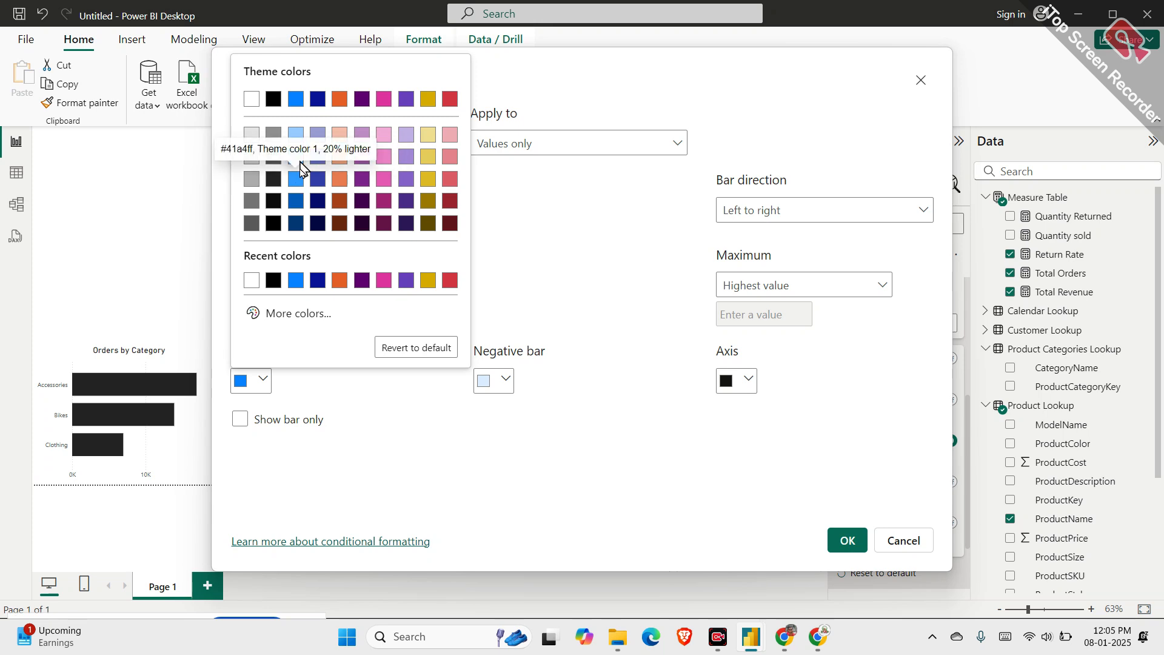
pyautogui.click(295, 157)
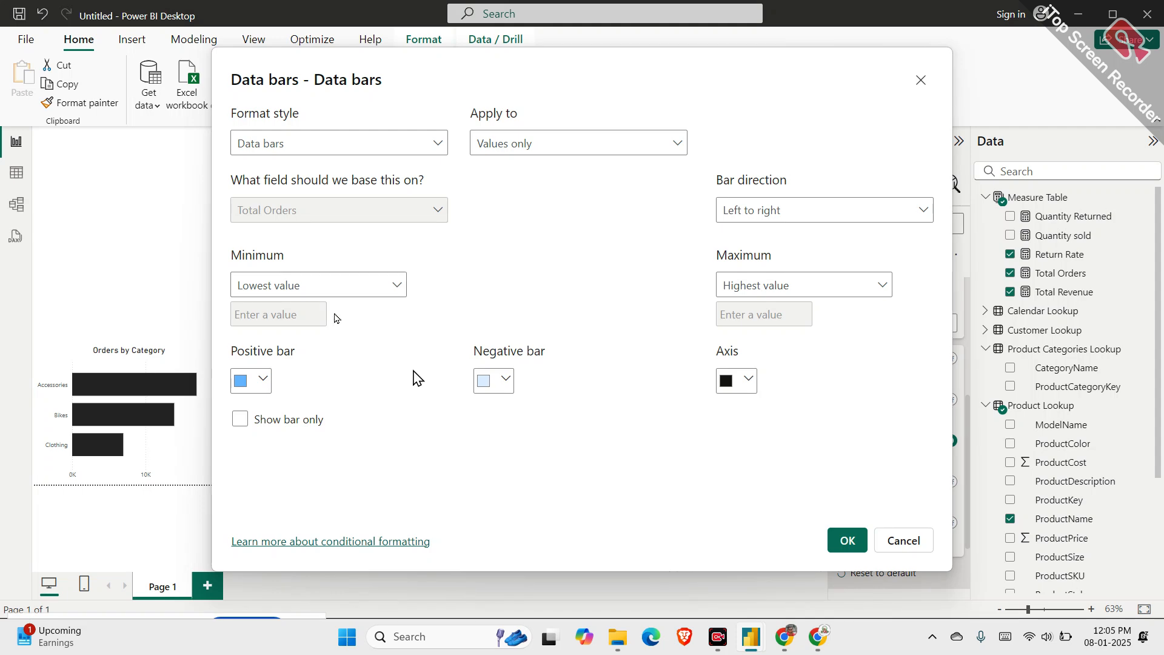
pyautogui.click(840, 539)
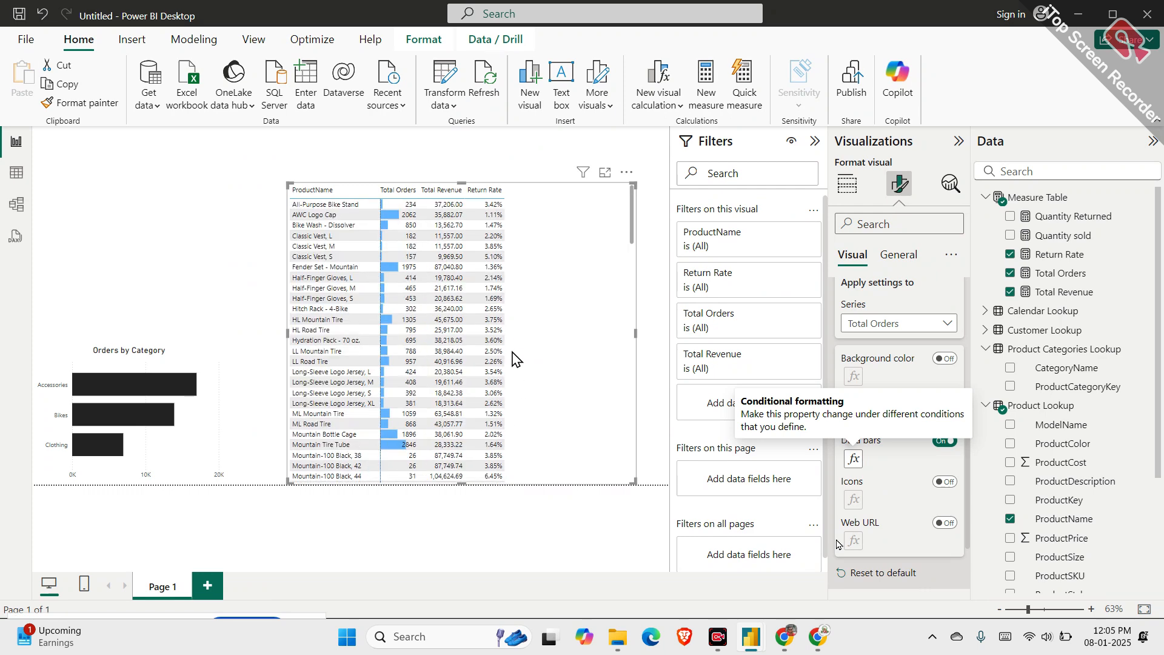
# Apply the cell element settings to the Return Rate series and turn on its background color
pyautogui.click(881, 338)
pyautogui.click(867, 394)
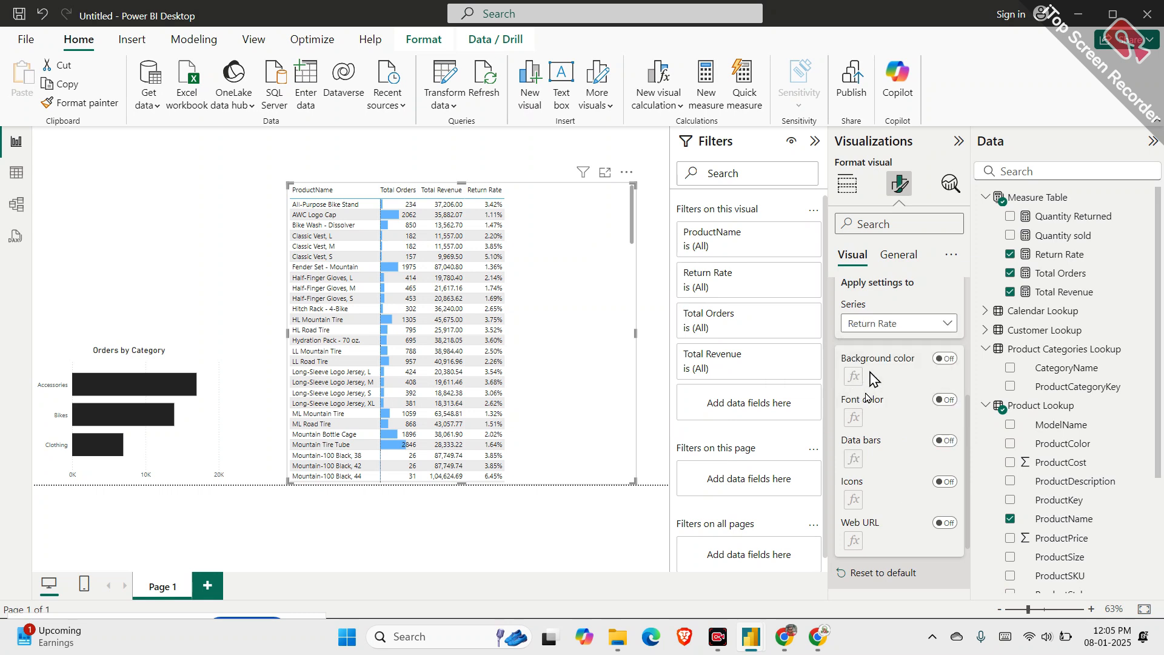
pyautogui.click(940, 360)
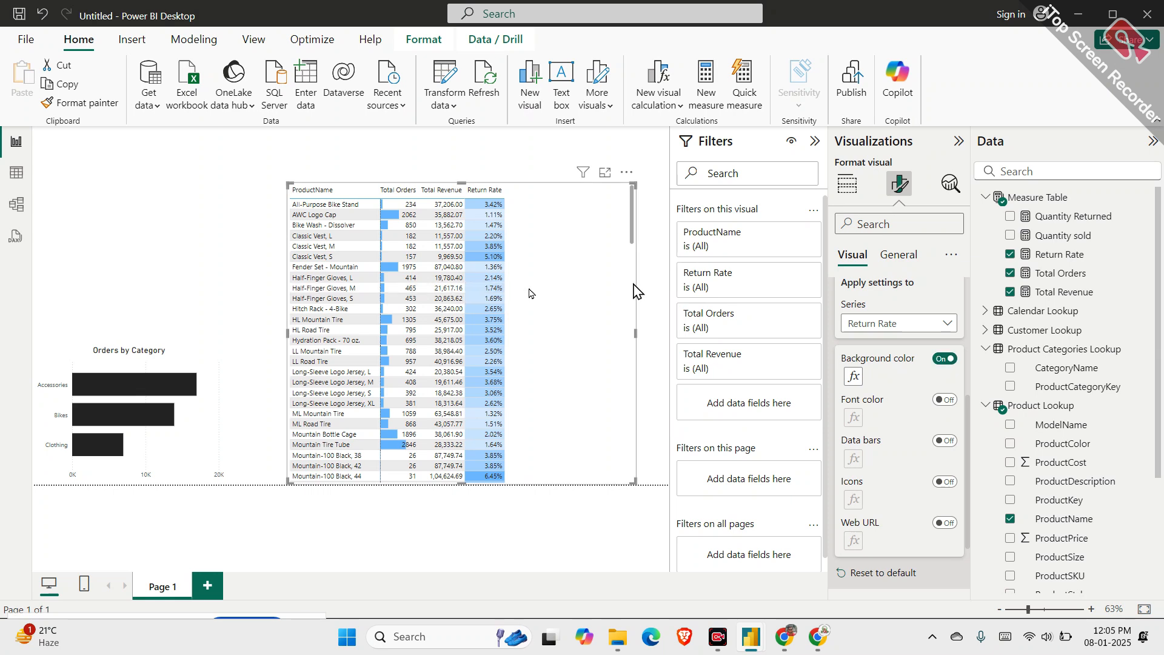
# Set the maximum color of the Return Rate background gradient to the custom red #FA0000
pyautogui.click(854, 376)
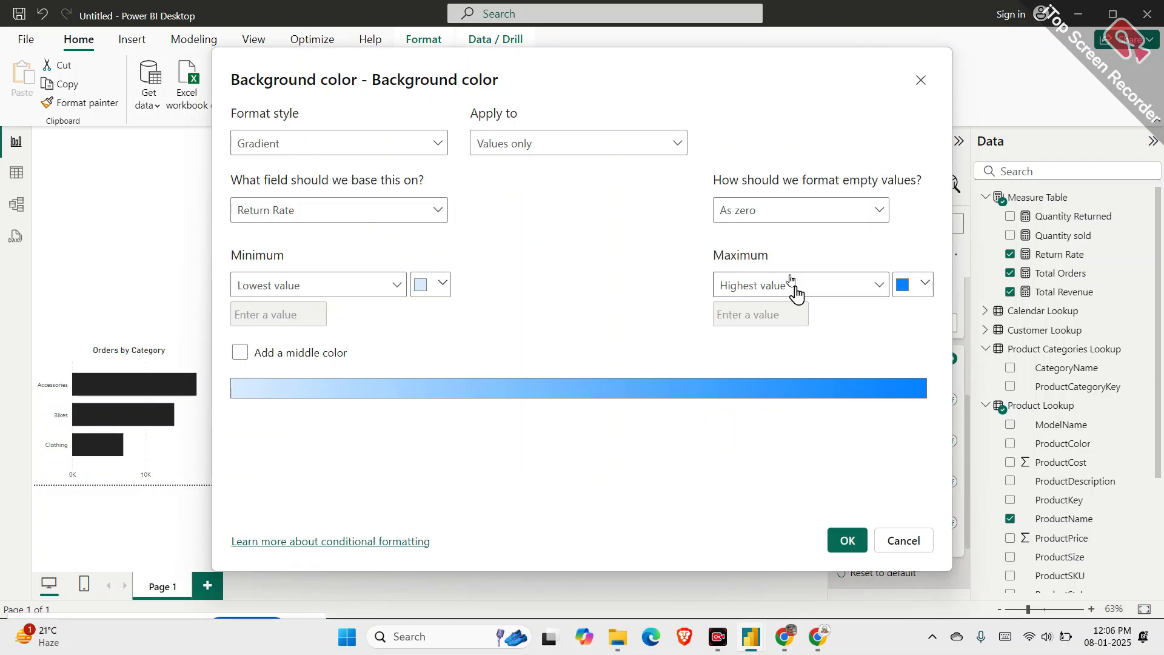
pyautogui.click(909, 285)
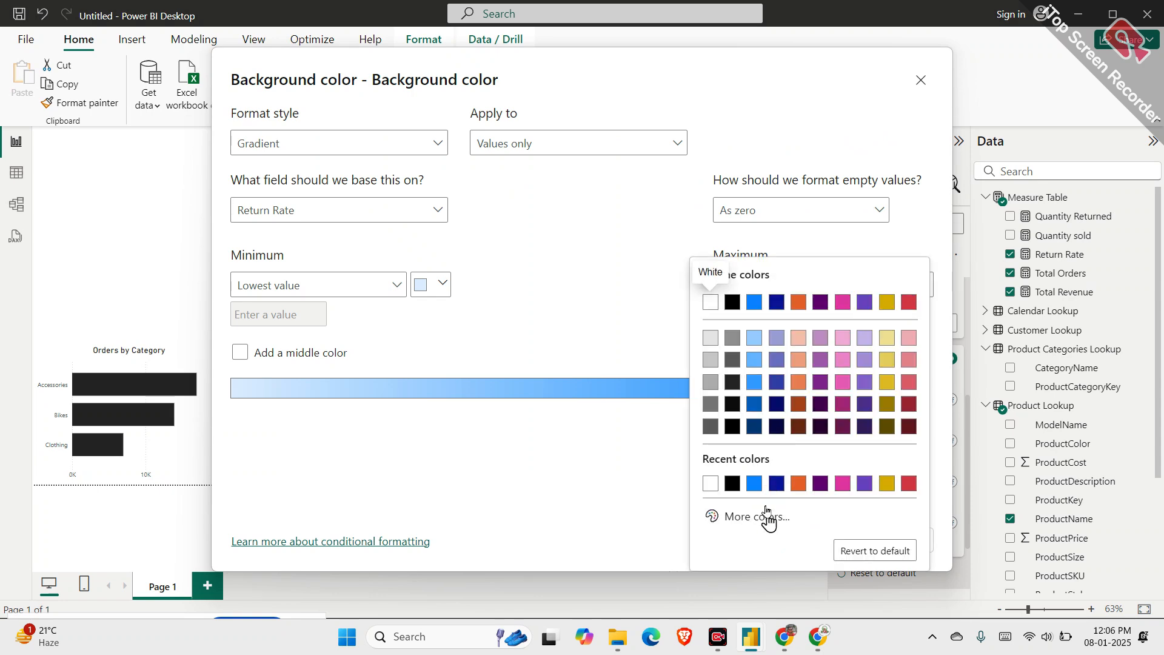
pyautogui.click(769, 518)
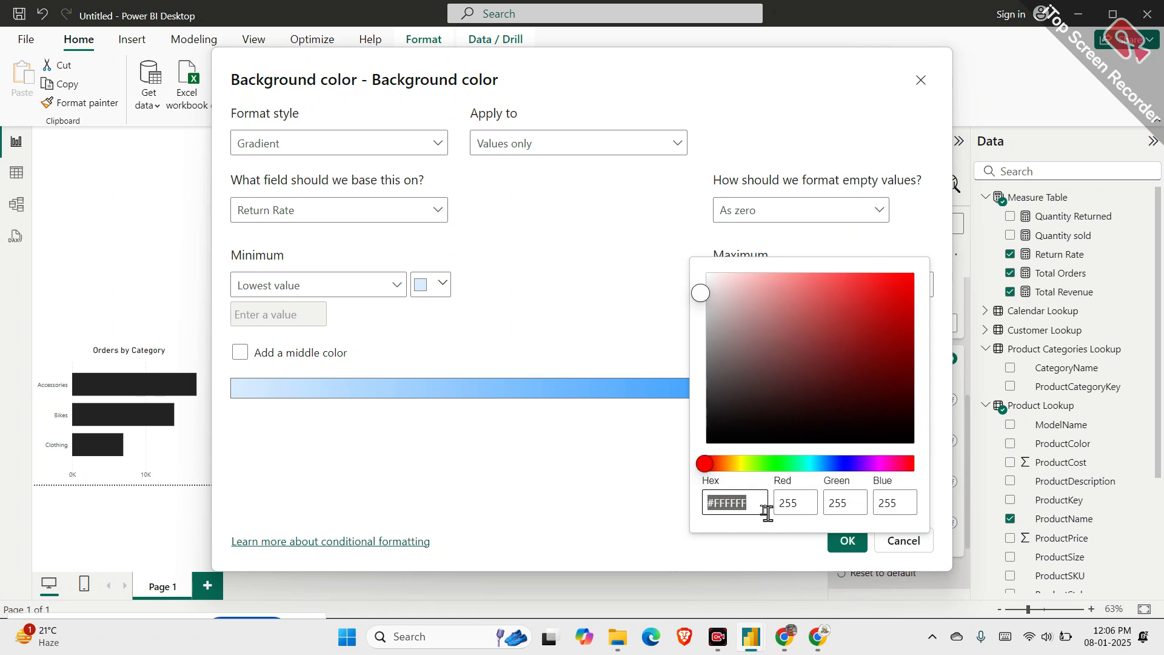
pyautogui.doubleClick(728, 502)
pyautogui.click(761, 502)
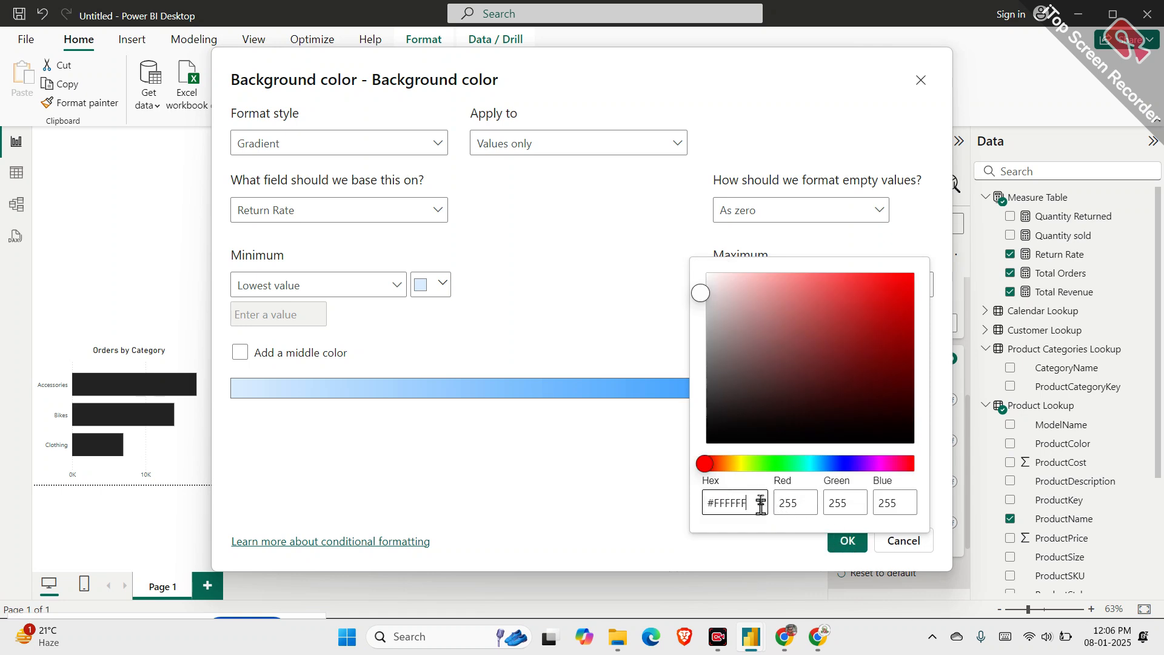
pyautogui.click(907, 273)
pyautogui.moveTo(907, 272); pyautogui.dragTo(908, 274)
pyautogui.click(809, 494)
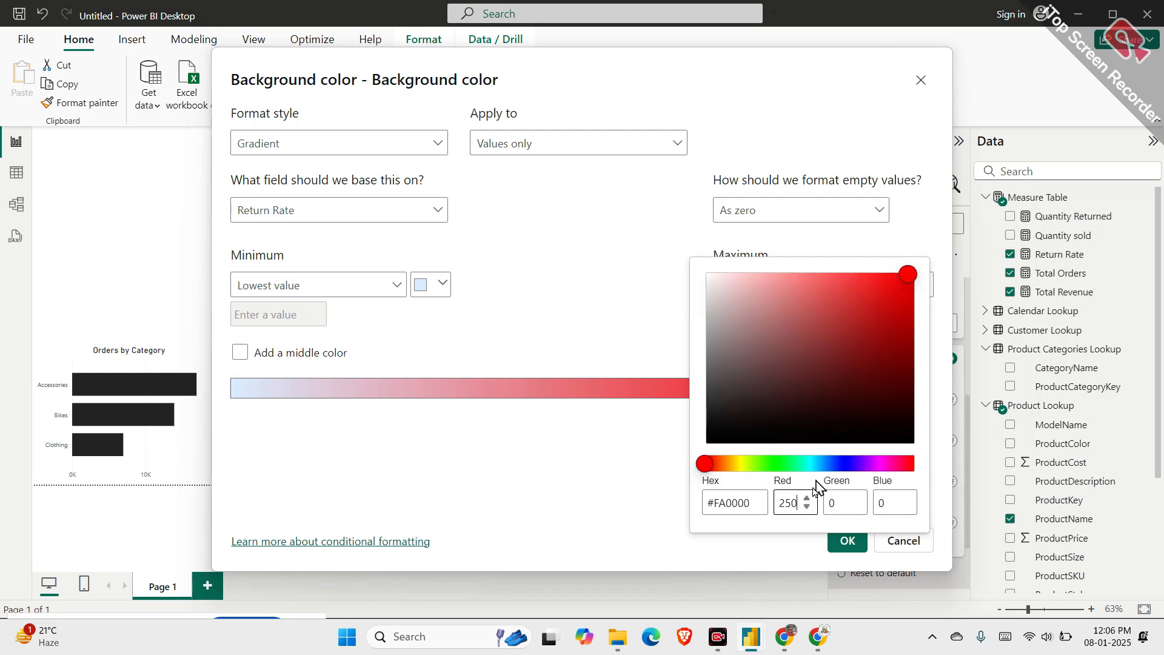
pyautogui.click(791, 525)
pyautogui.click(656, 529)
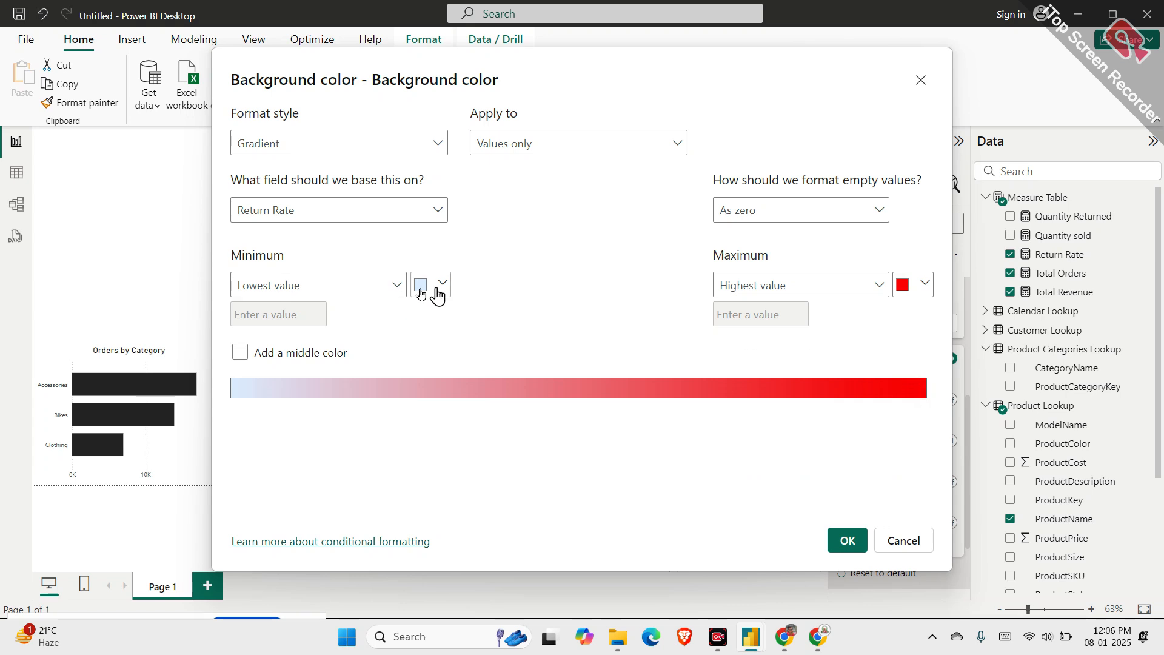
# Set the gradient's minimum color to the custom green #08FF00 and apply the Return Rate background formatting
pyautogui.click(437, 289)
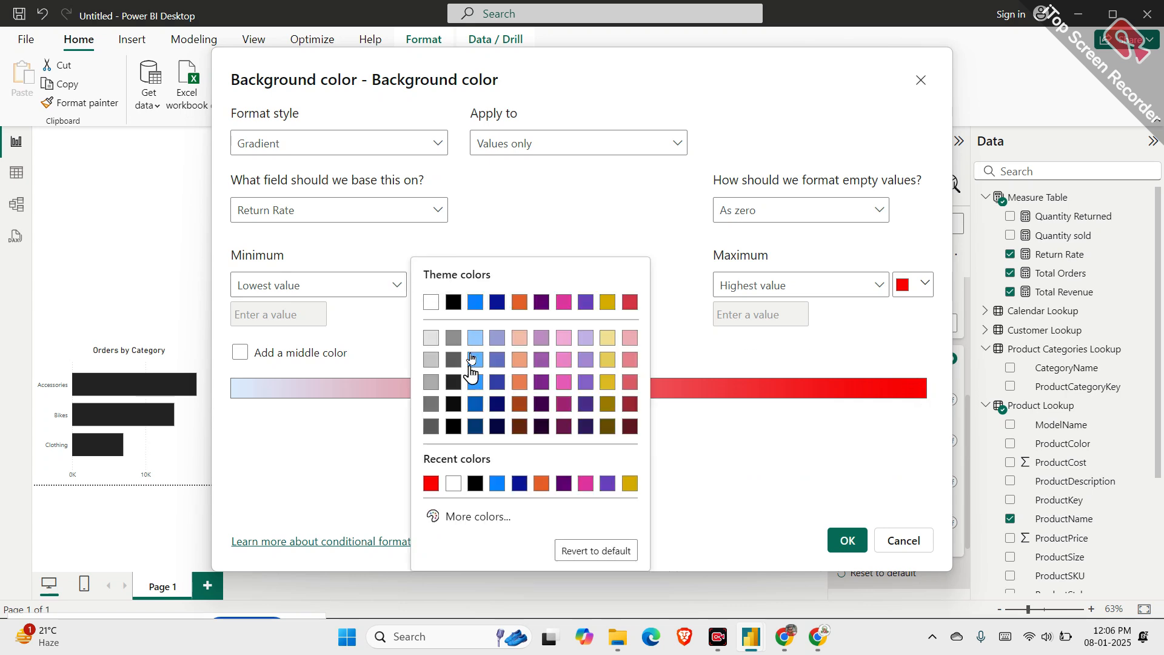
pyautogui.click(452, 516)
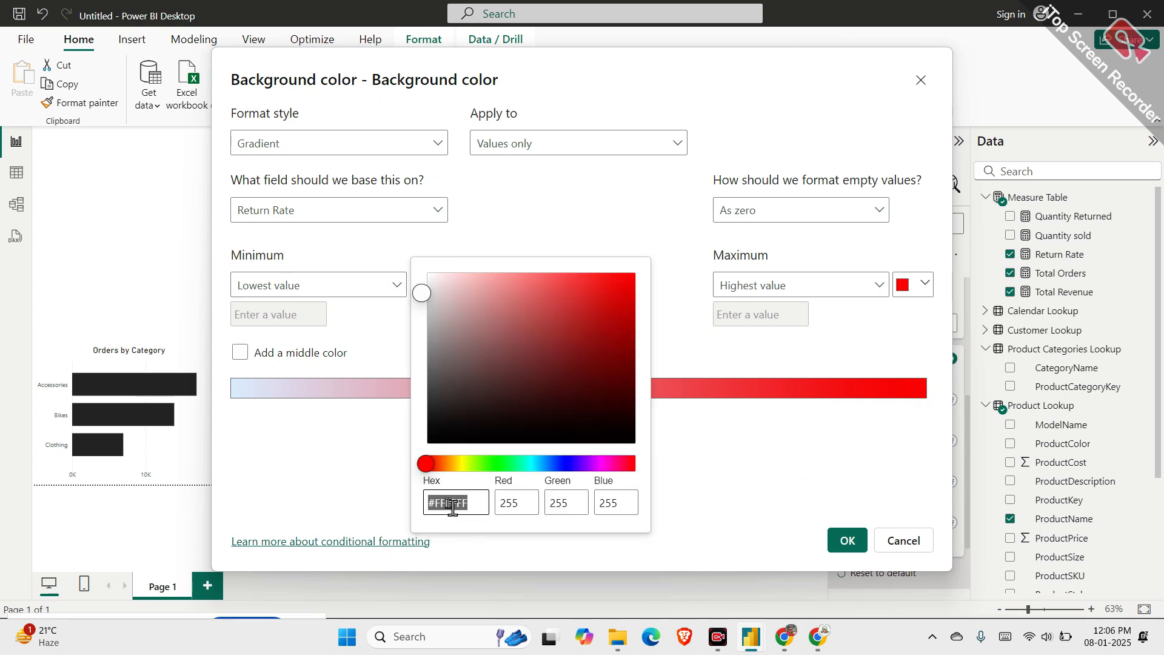
pyautogui.click(495, 464)
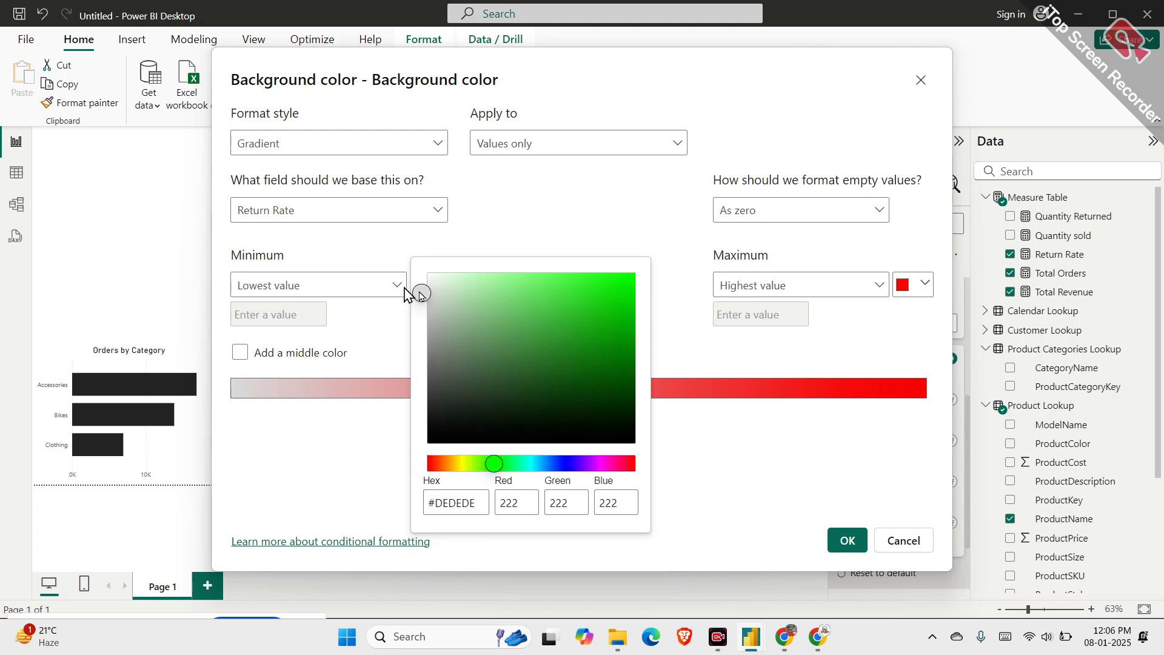
pyautogui.moveTo(427, 294); pyautogui.dragTo(654, 272)
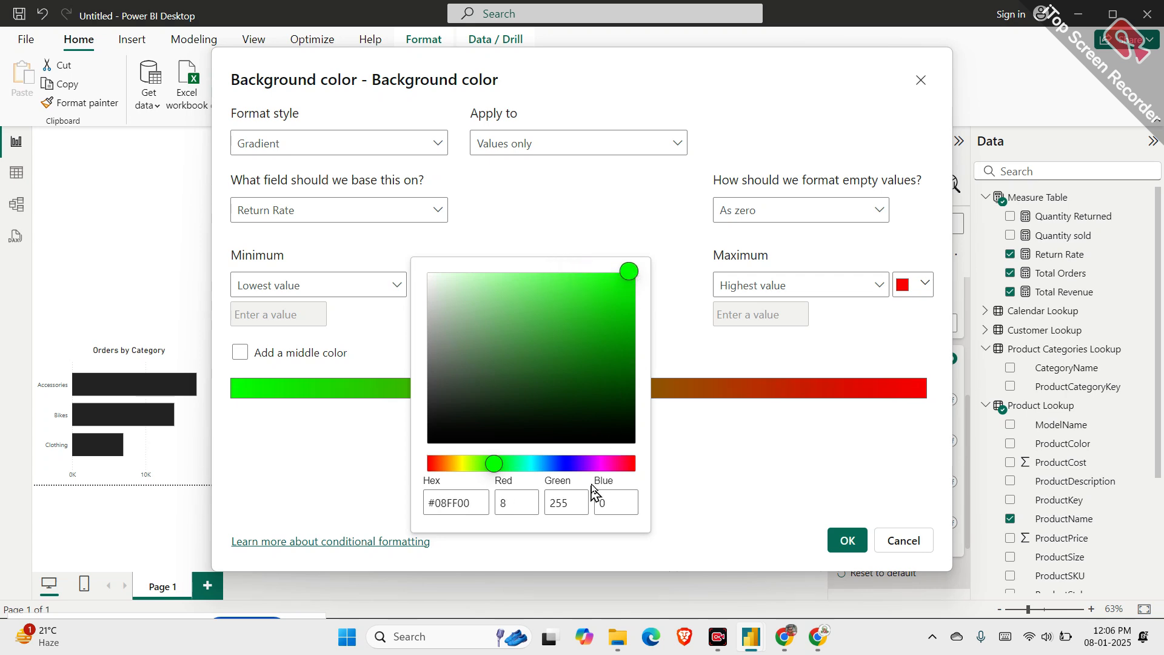
pyautogui.click(676, 471)
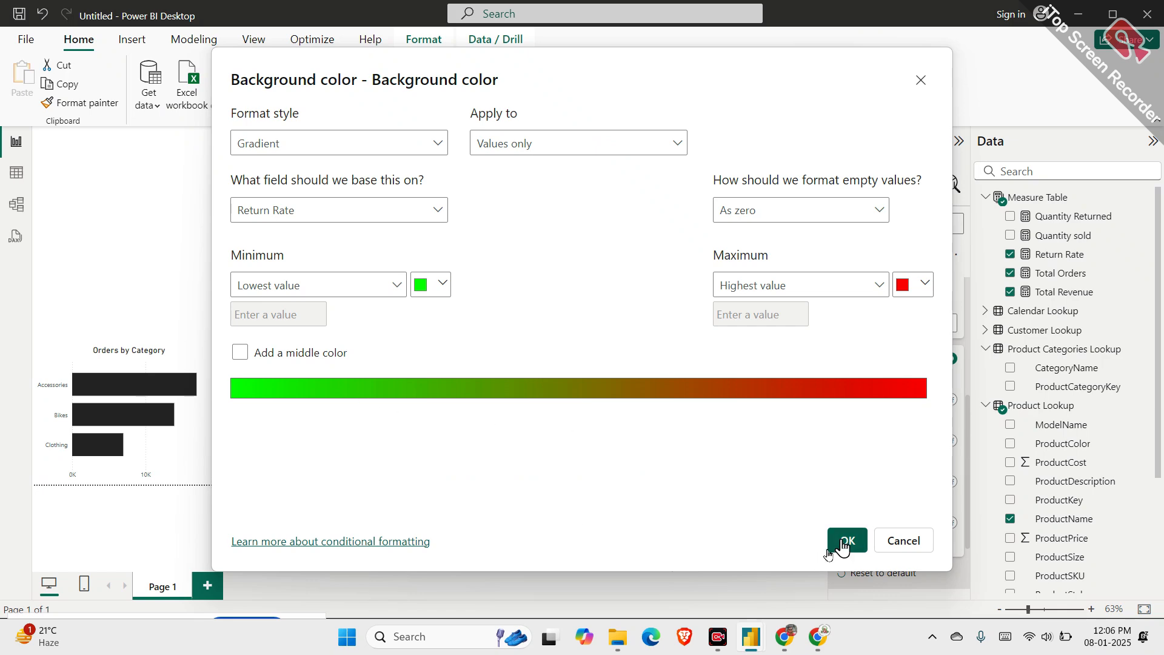
pyautogui.click(846, 540)
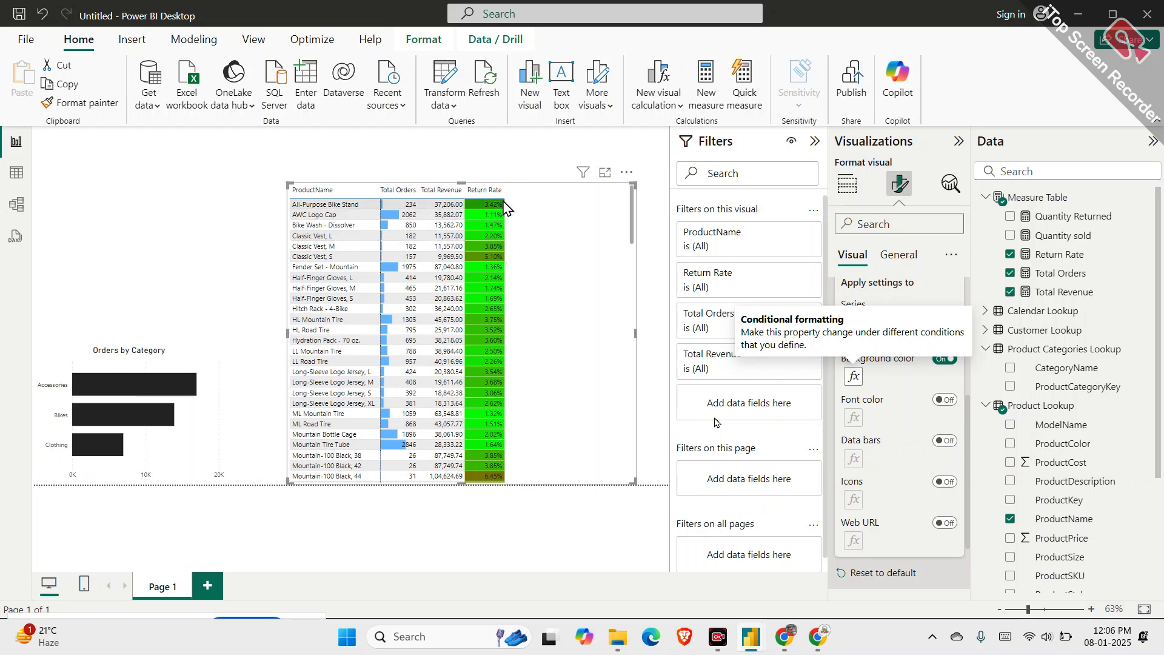
# Examine the green-to-red Return Rate background shading throughout the product table
pyautogui.scroll(-10, 505, 255)
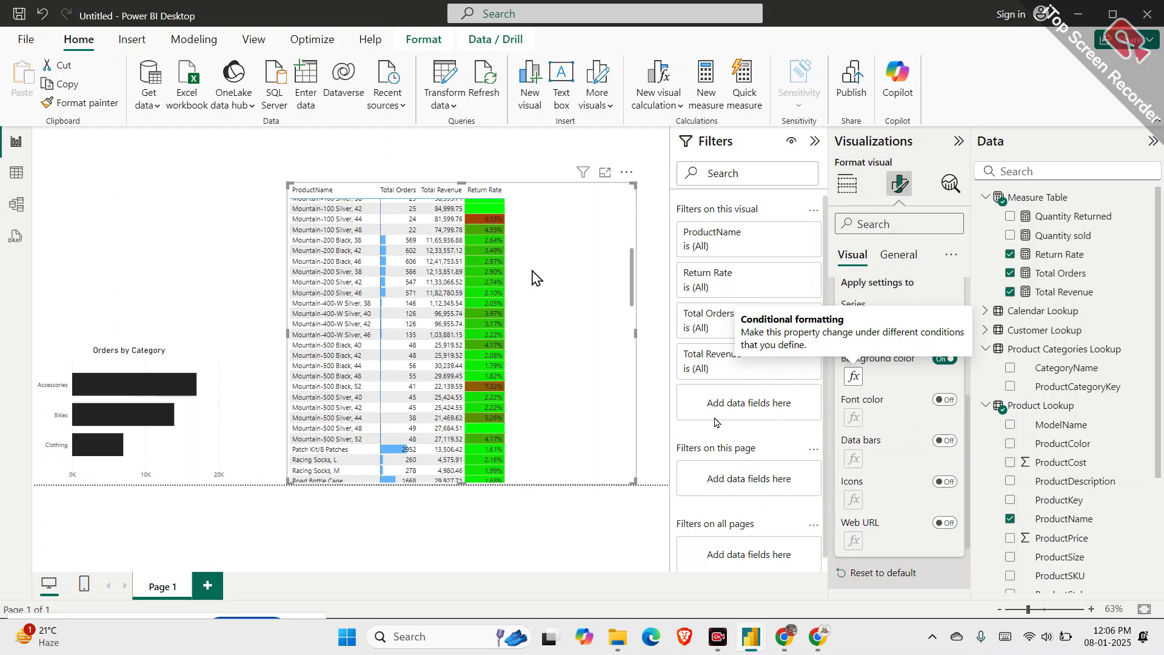
pyautogui.scroll(-5, 536, 278)
pyautogui.scroll(-6, 535, 276)
pyautogui.scroll(-6, 515, 371)
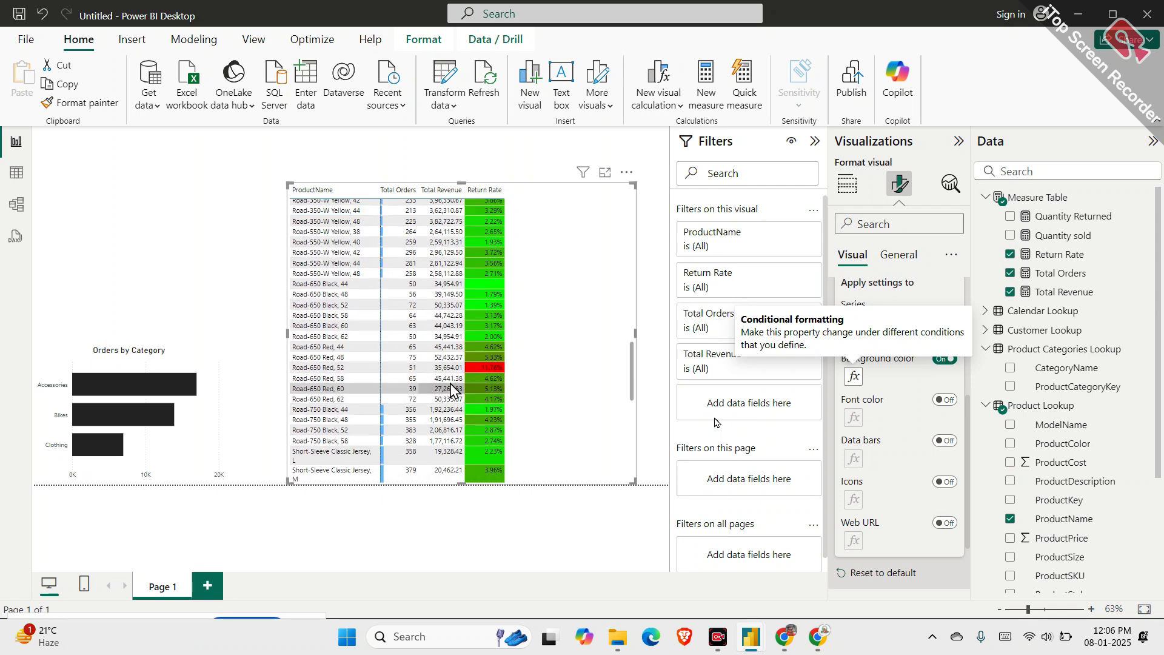
pyautogui.scroll(-8, 489, 374)
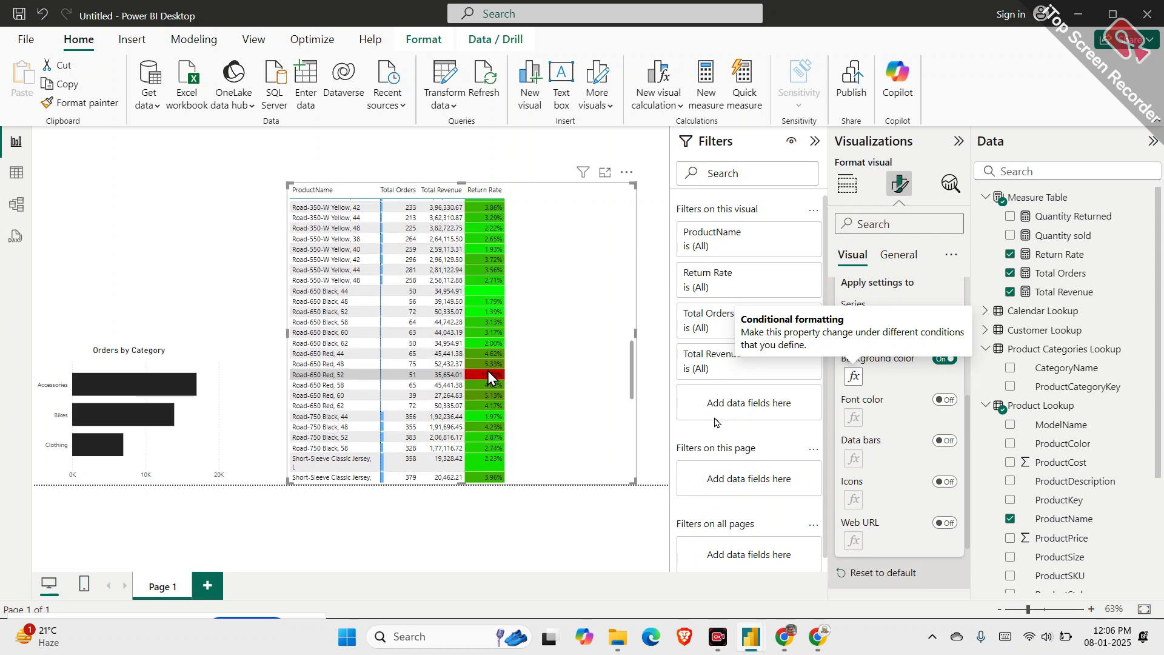
pyautogui.scroll(12, 488, 374)
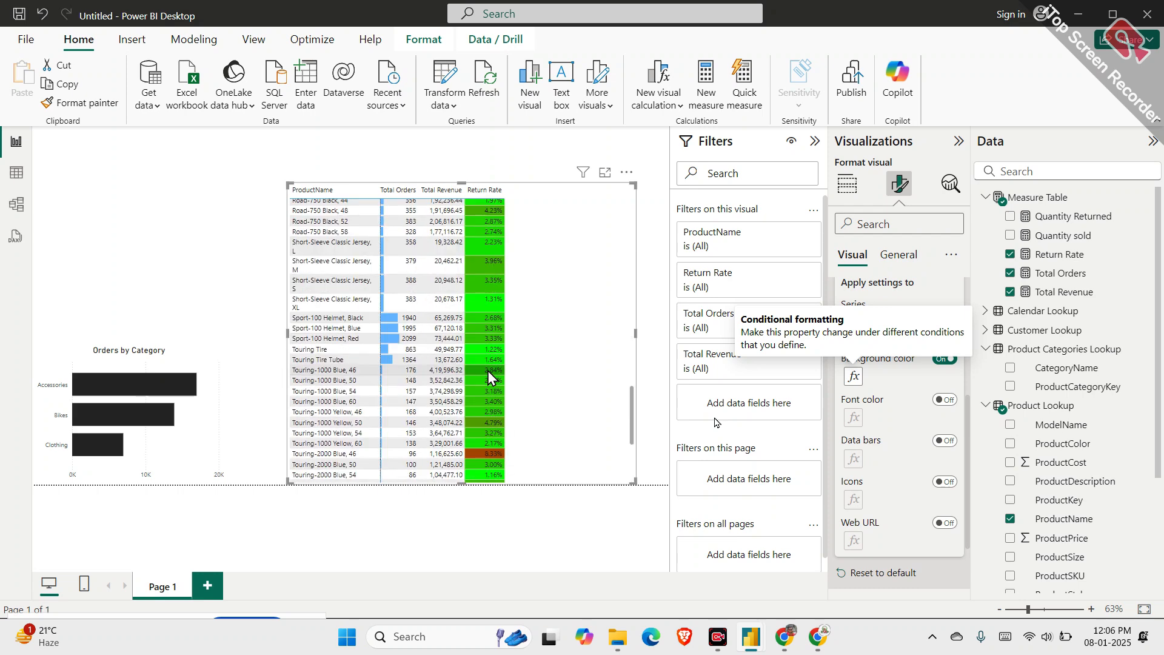
pyautogui.scroll(10, 488, 374)
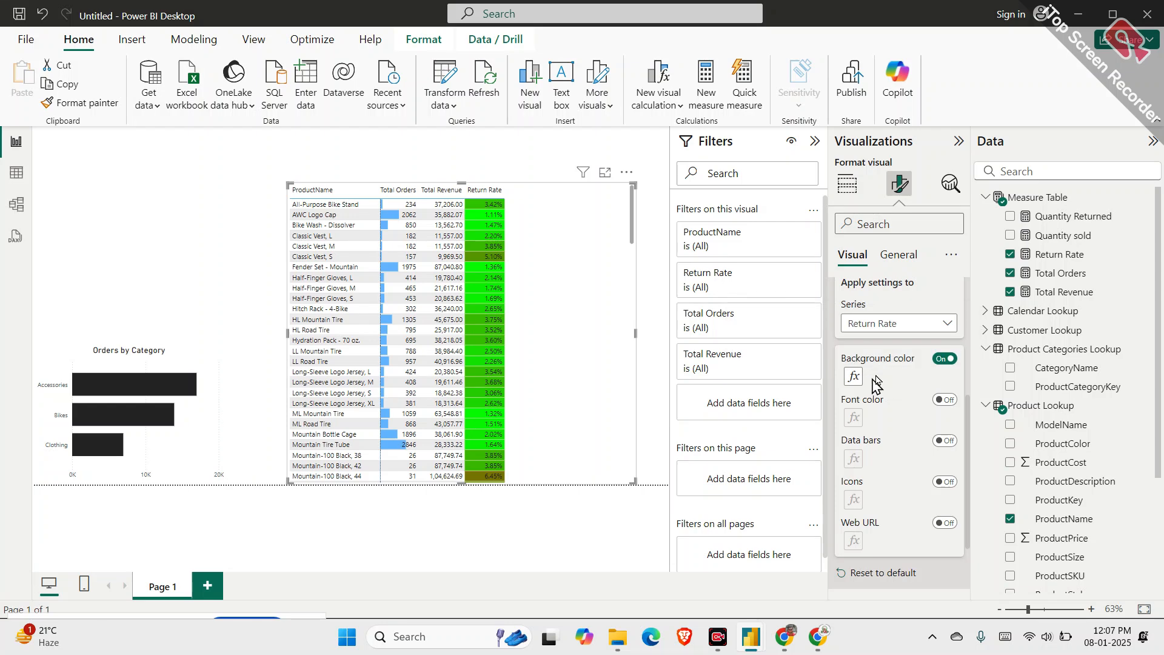
# Change the minimum color of the Return Rate background gradient to white and apply the formatting
pyautogui.click(853, 376)
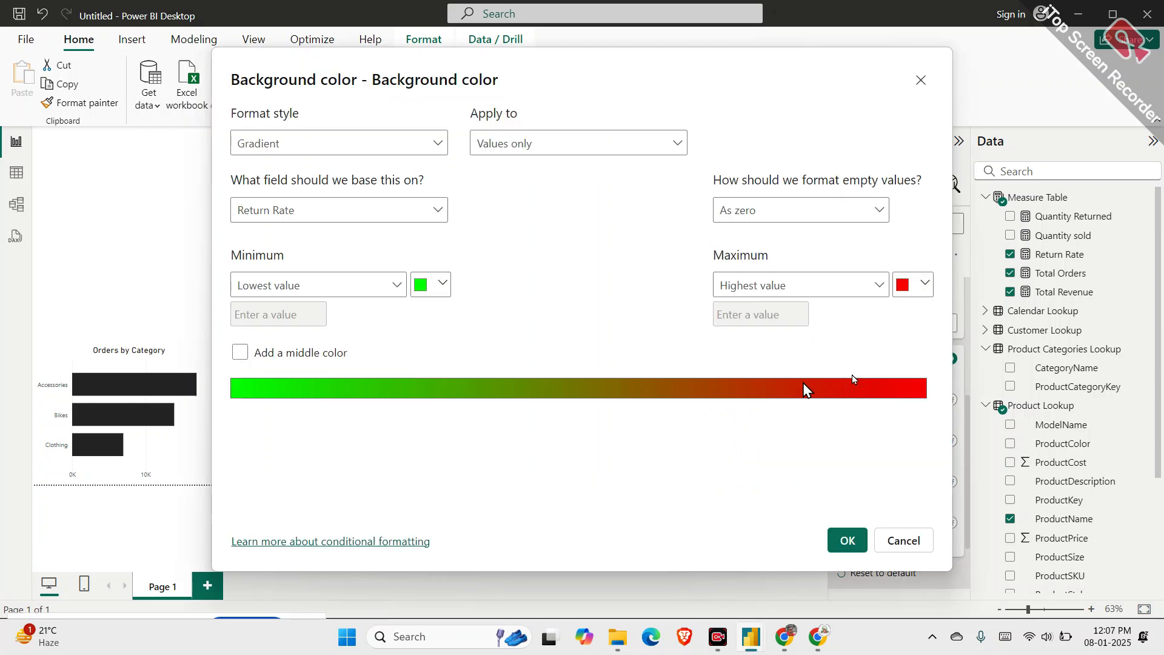
pyautogui.click(440, 288)
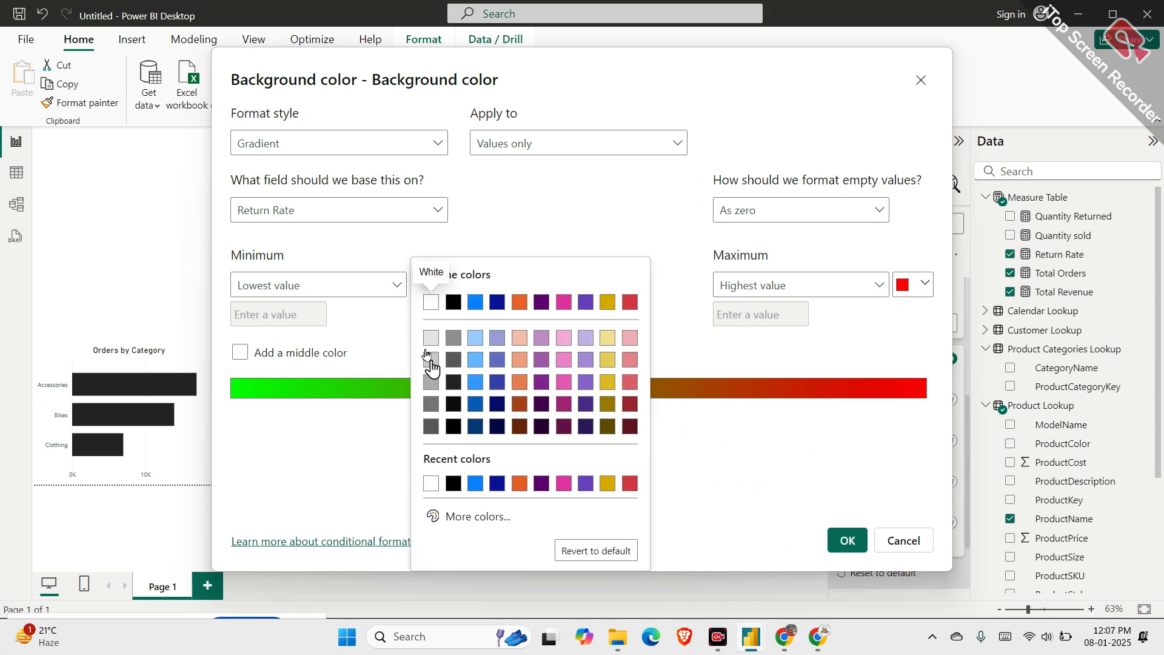
pyautogui.click(431, 483)
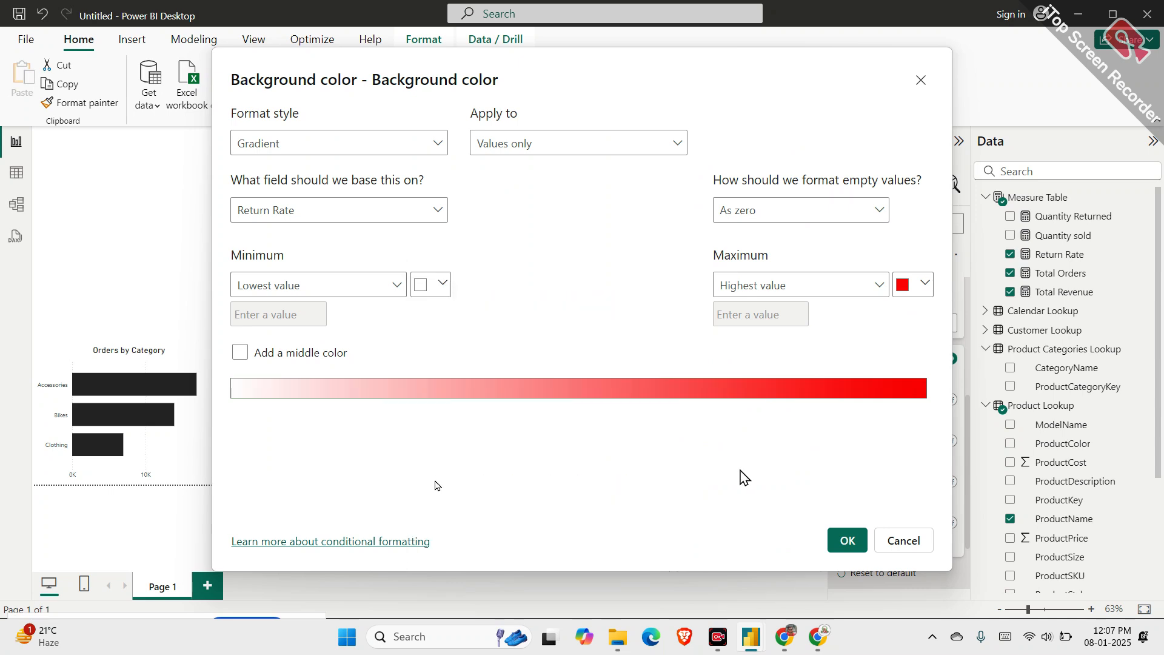
pyautogui.click(927, 286)
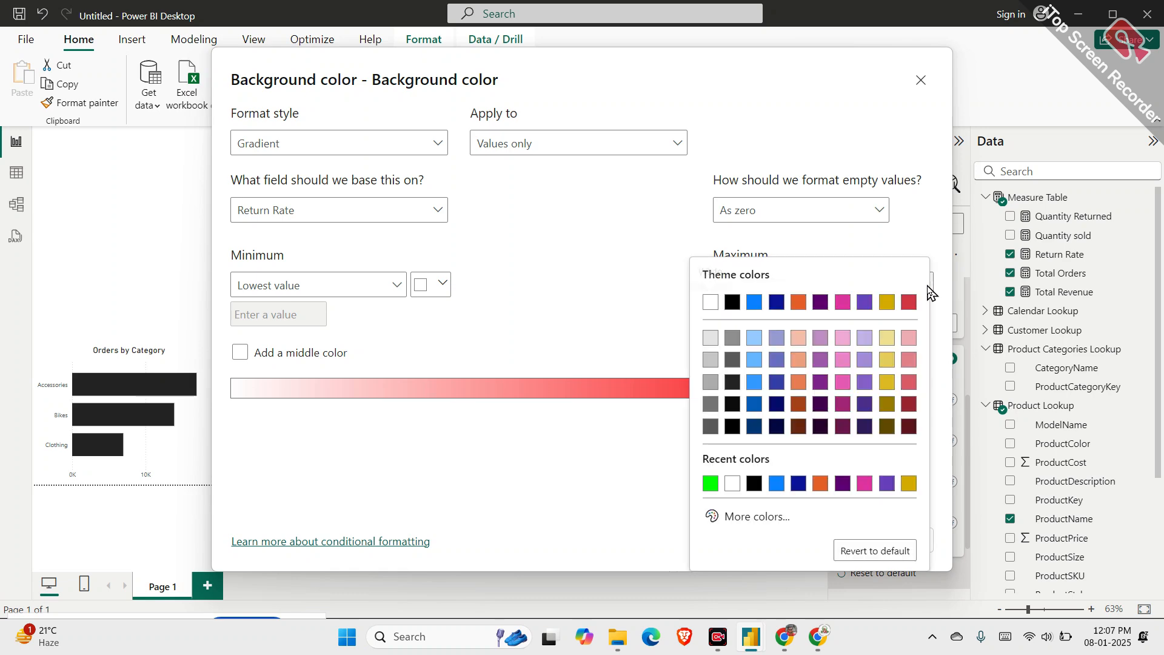
pyautogui.click(649, 527)
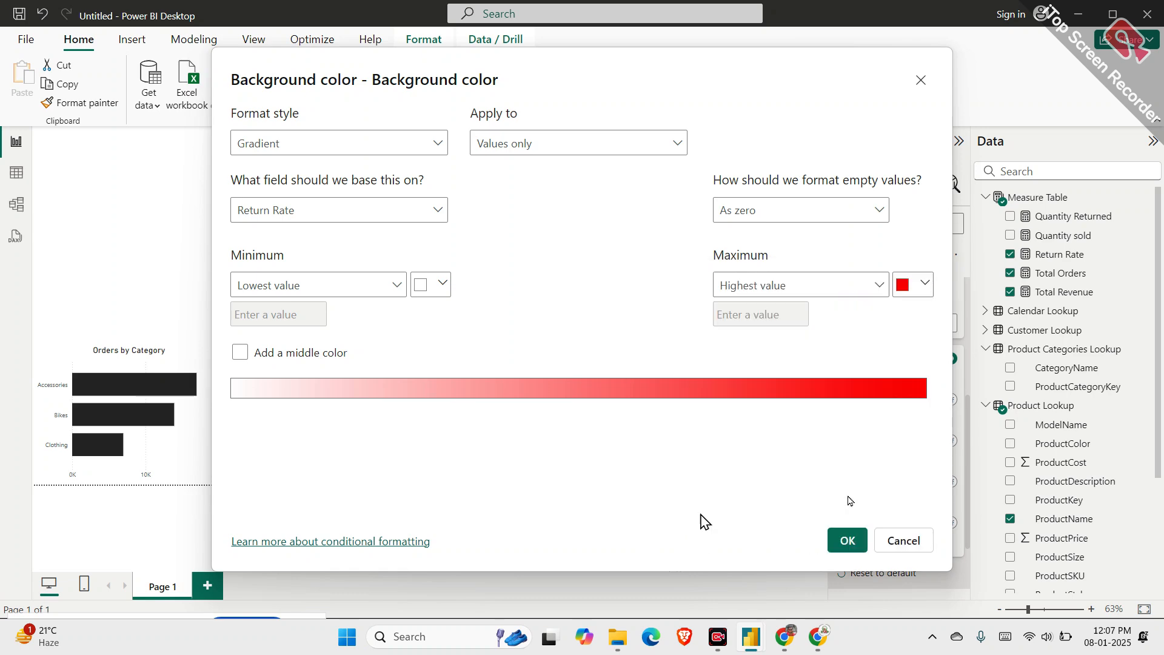
pyautogui.click(847, 539)
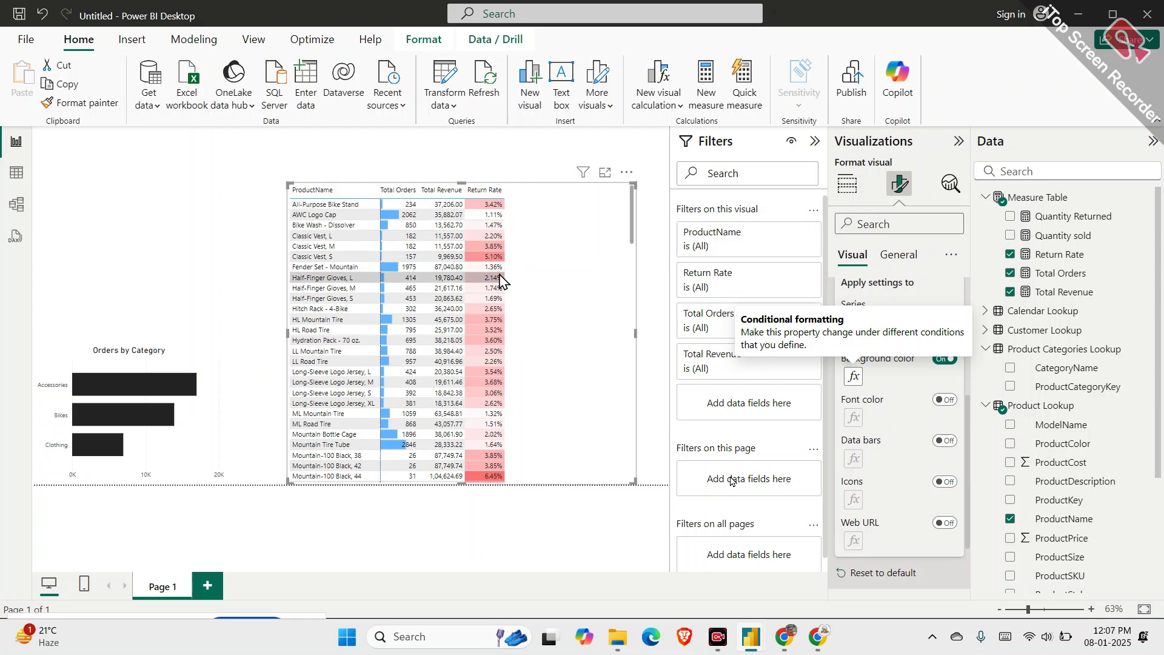
# Examine the white-to-red Return Rate shading throughout the product table
pyautogui.scroll(-5, 498, 281)
pyautogui.scroll(-9, 505, 373)
pyautogui.scroll(-11, 504, 373)
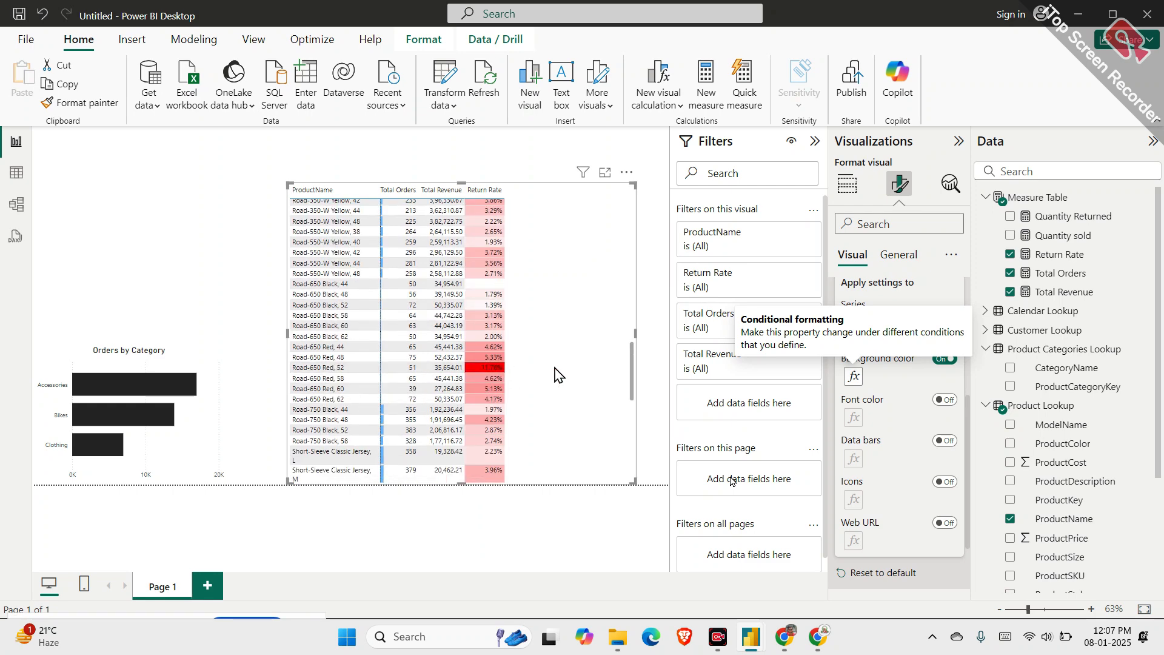
pyautogui.scroll(-9, 526, 377)
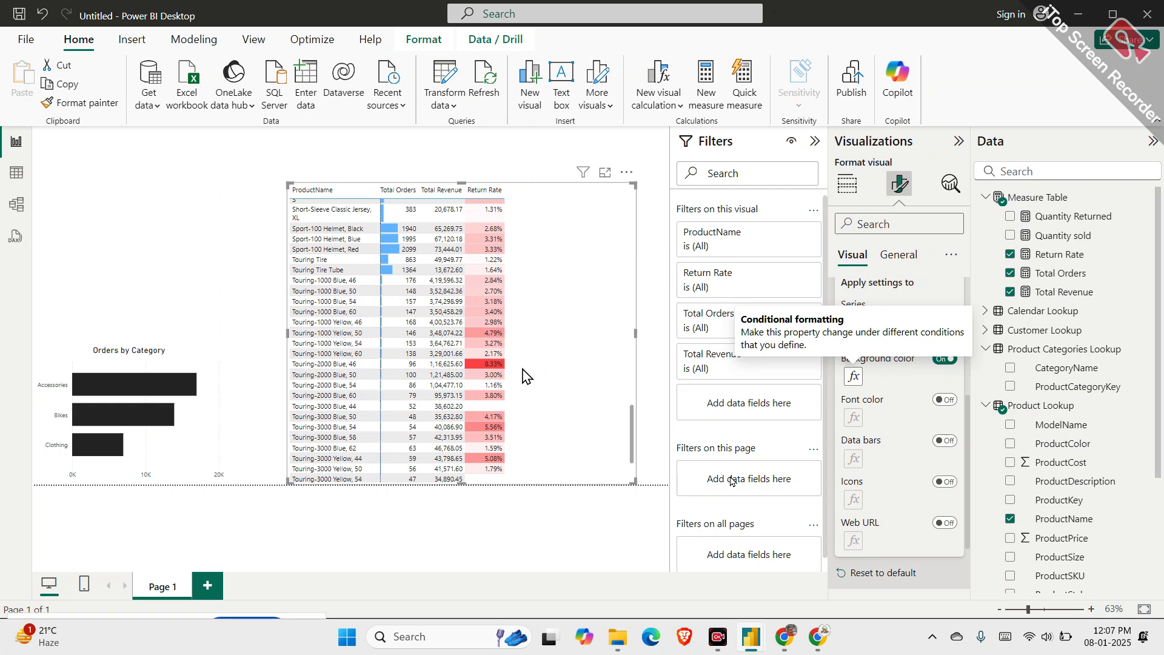
pyautogui.scroll(-3, 544, 383)
pyautogui.scroll(20, 544, 383)
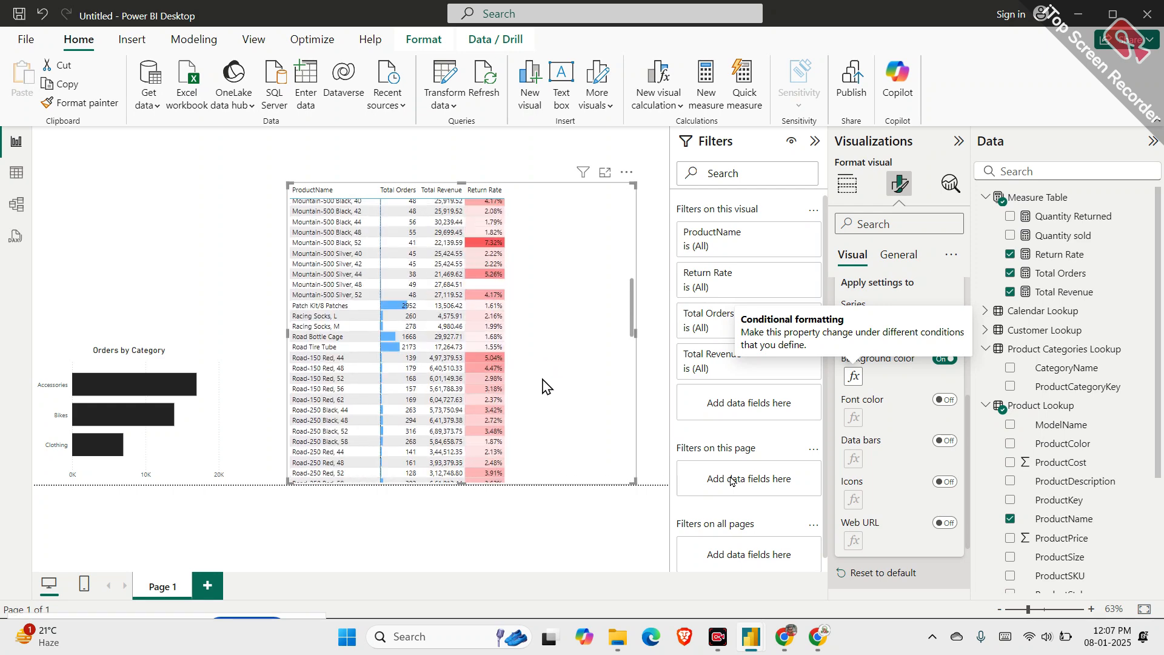
pyautogui.scroll(15, 544, 385)
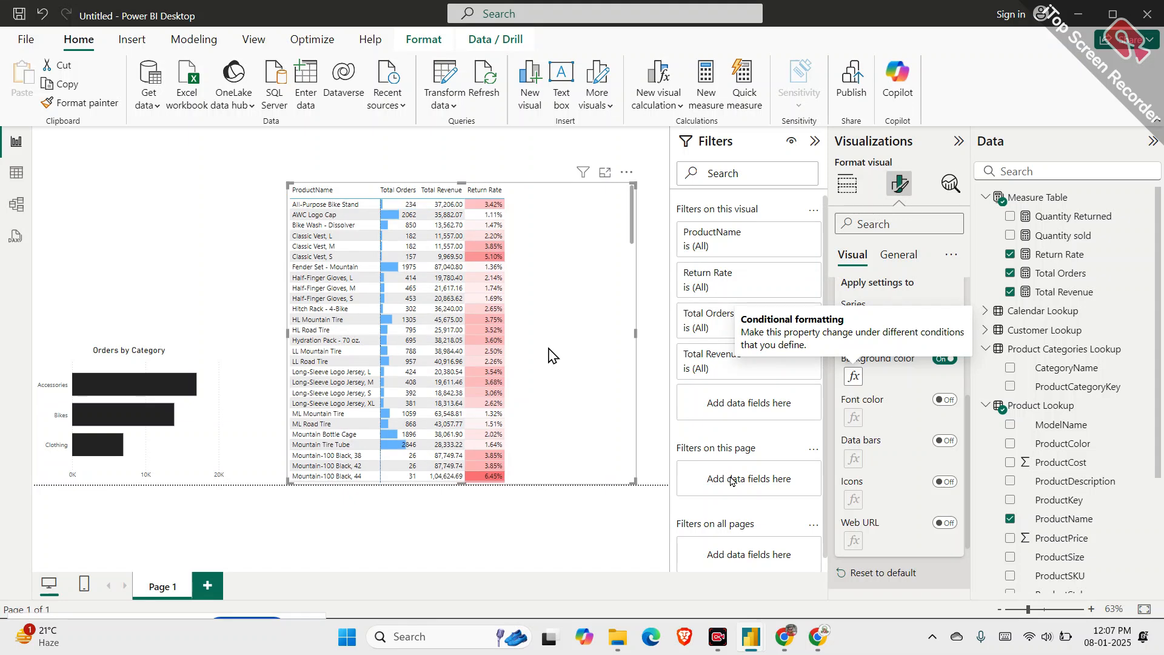
# Set the alternate background color of the table's values to white
pyautogui.scroll(3, 885, 368)
pyautogui.scroll(2, 885, 368)
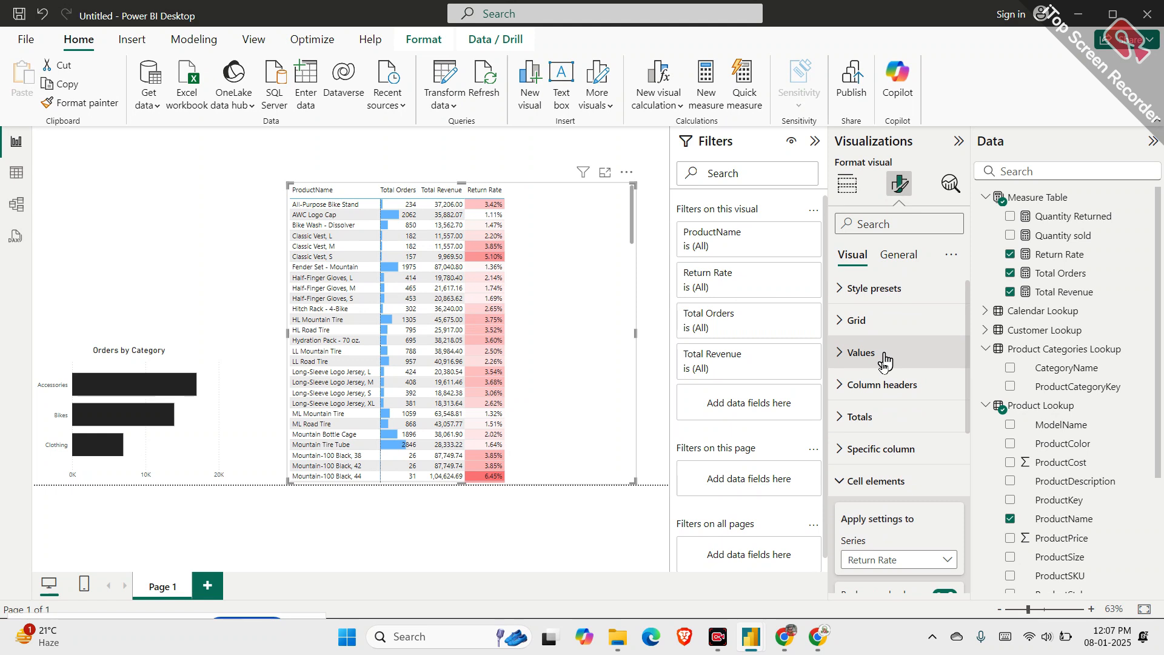
pyautogui.click(885, 362)
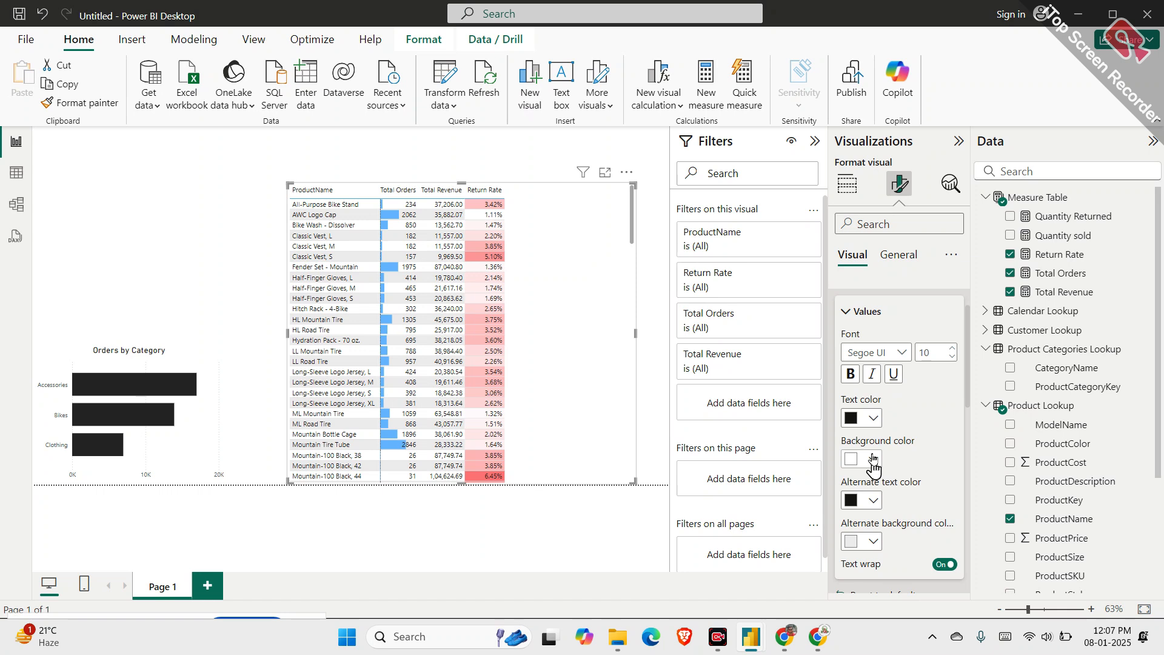
pyautogui.click(873, 541)
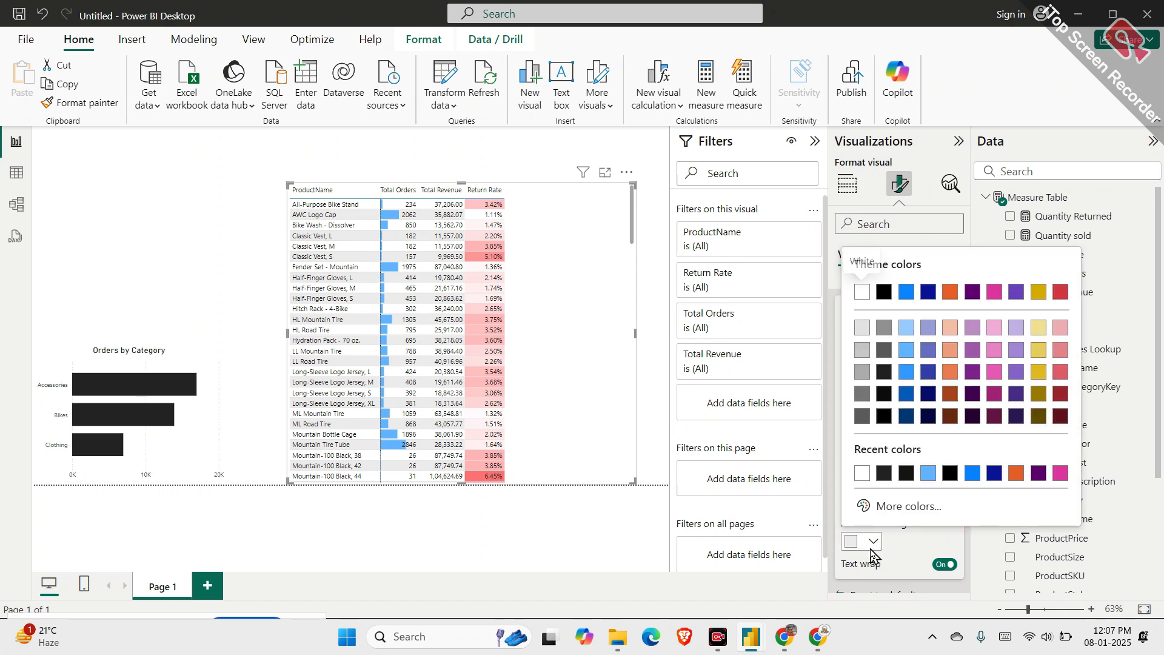
pyautogui.click(863, 473)
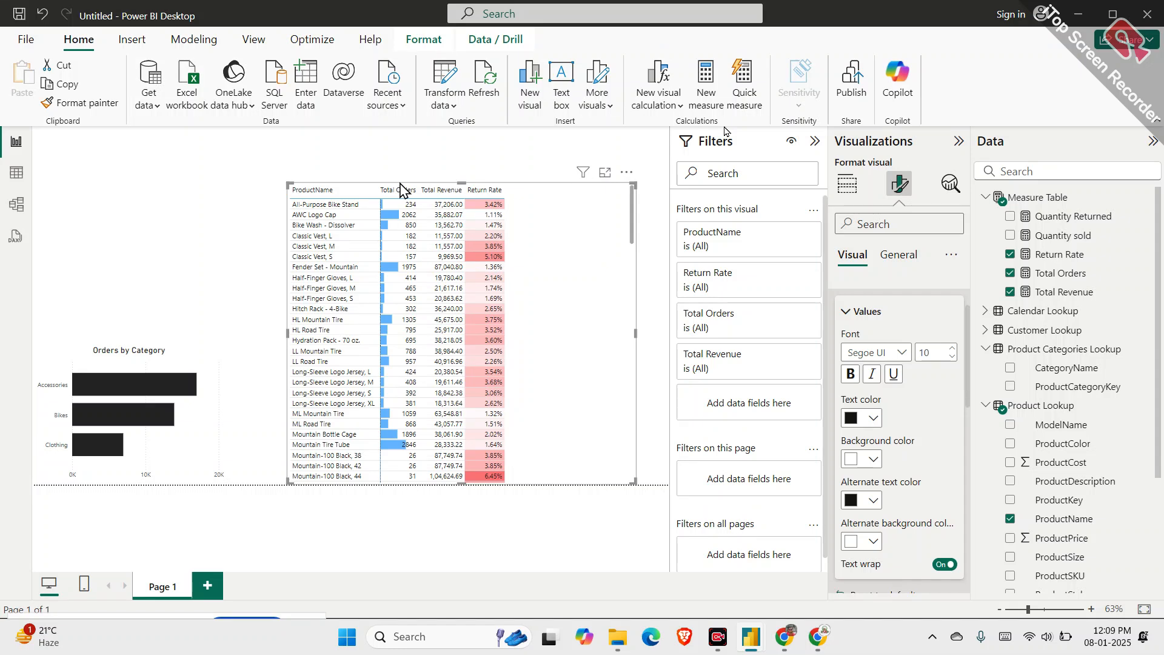
# Configure a Top N filter on ProductName that shows the top 10 items by Total Orders
pyautogui.click(791, 234)
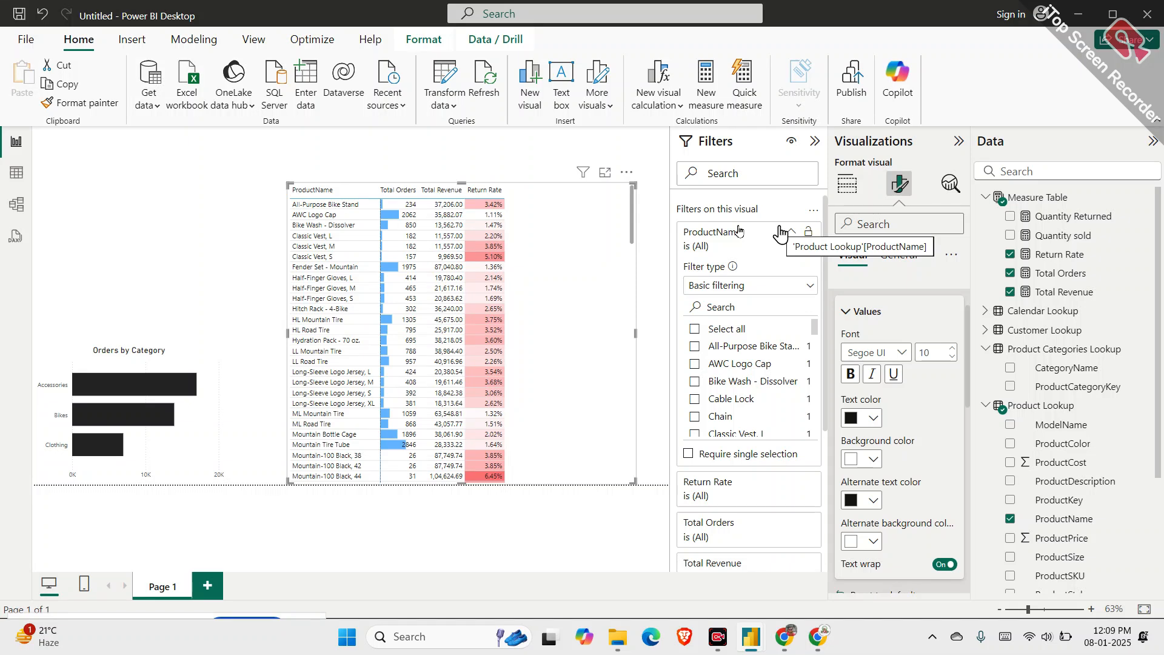
pyautogui.click(745, 287)
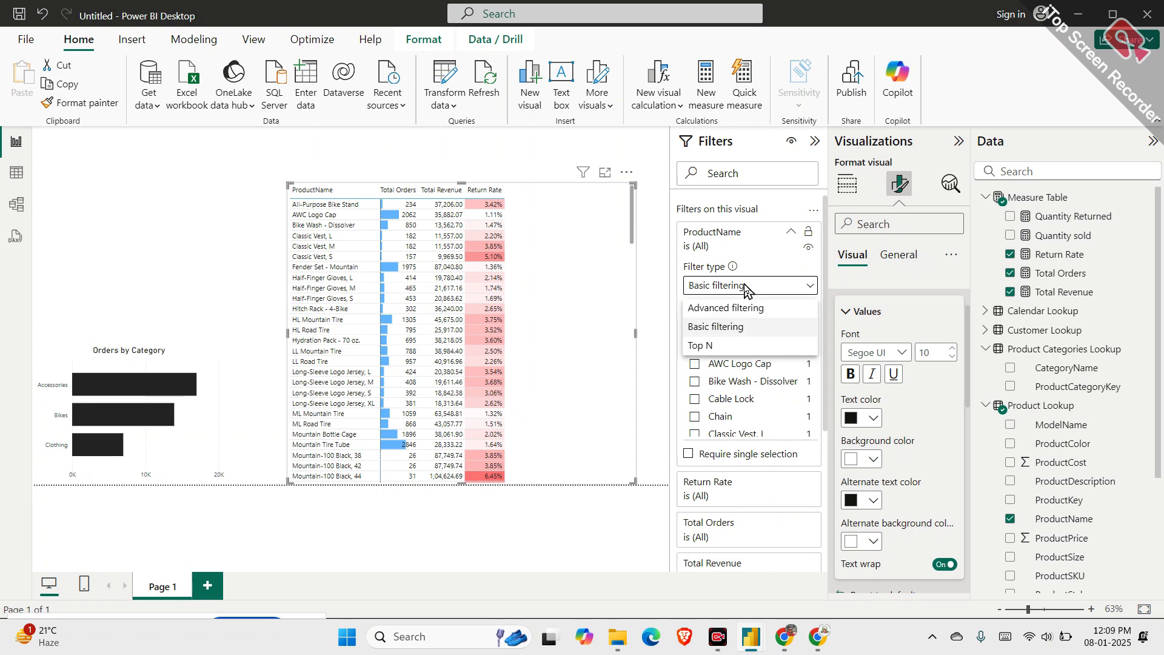
pyautogui.click(737, 347)
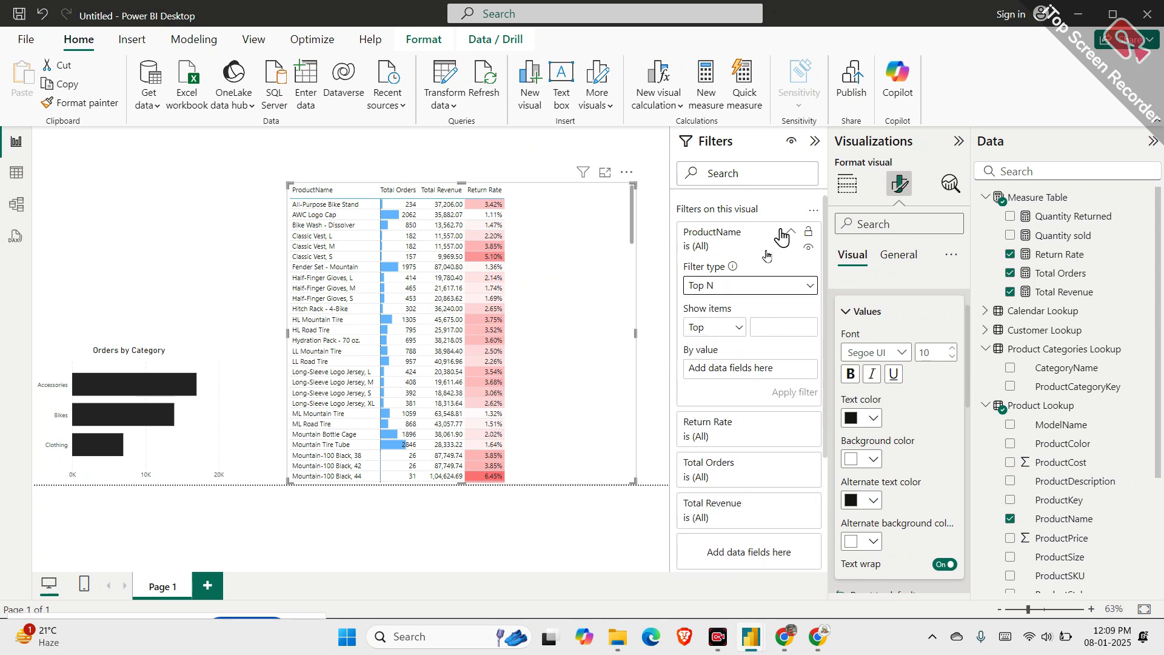
pyautogui.click(750, 290)
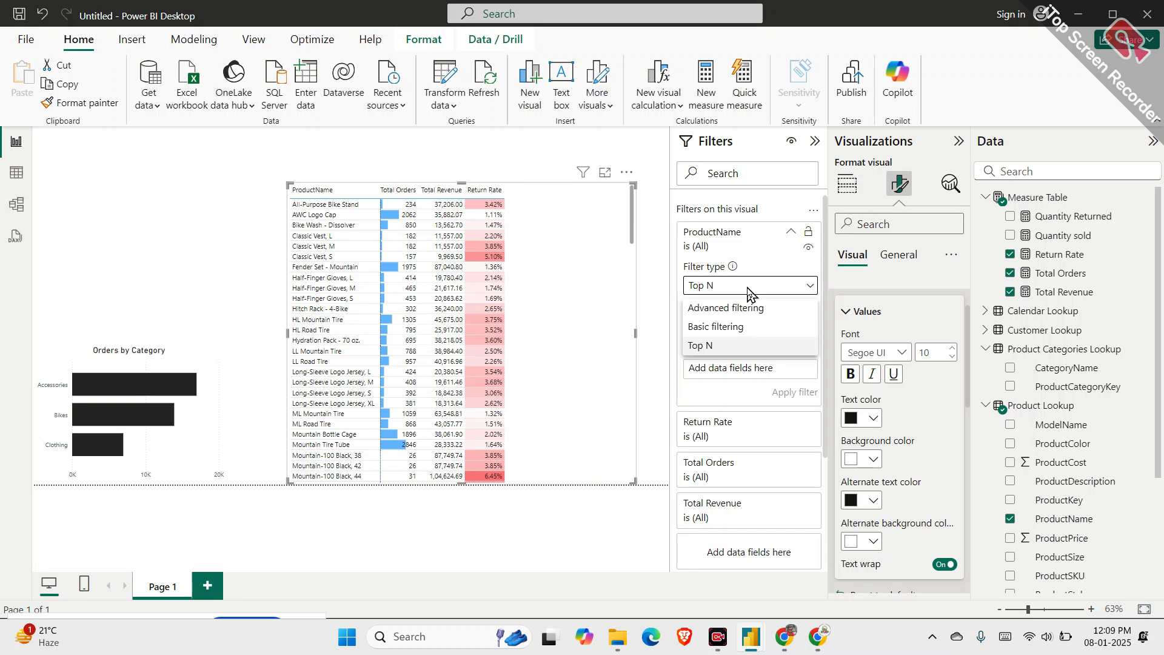
pyautogui.click(734, 347)
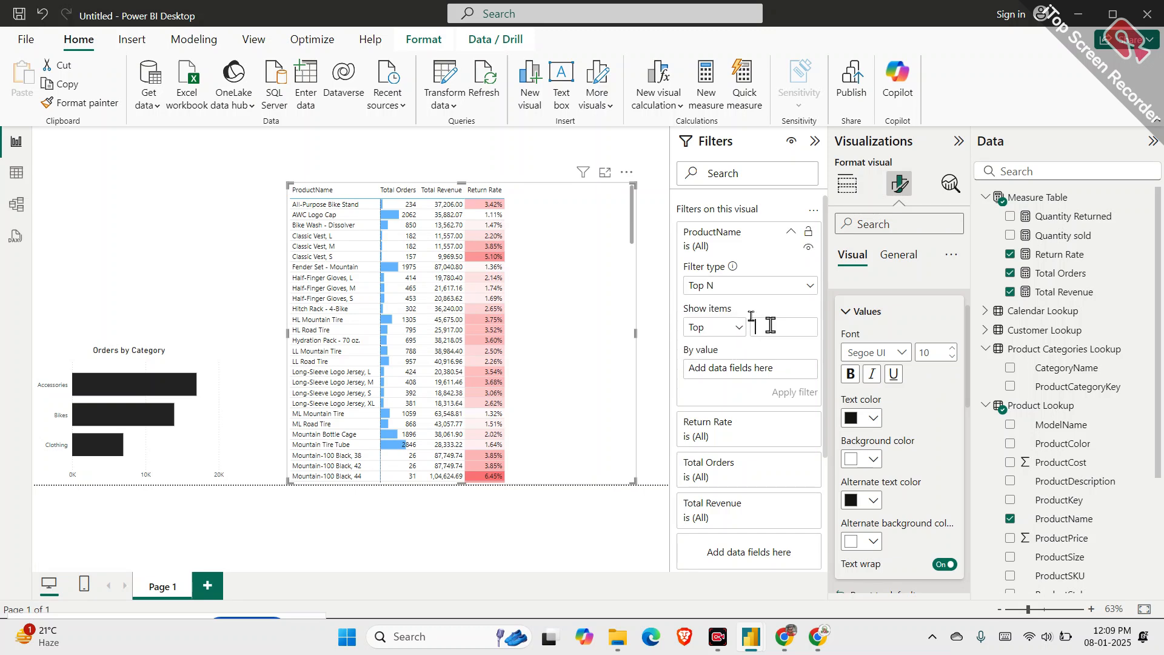
pyautogui.write('10')
pyautogui.moveTo(1062, 274); pyautogui.dragTo(788, 367)
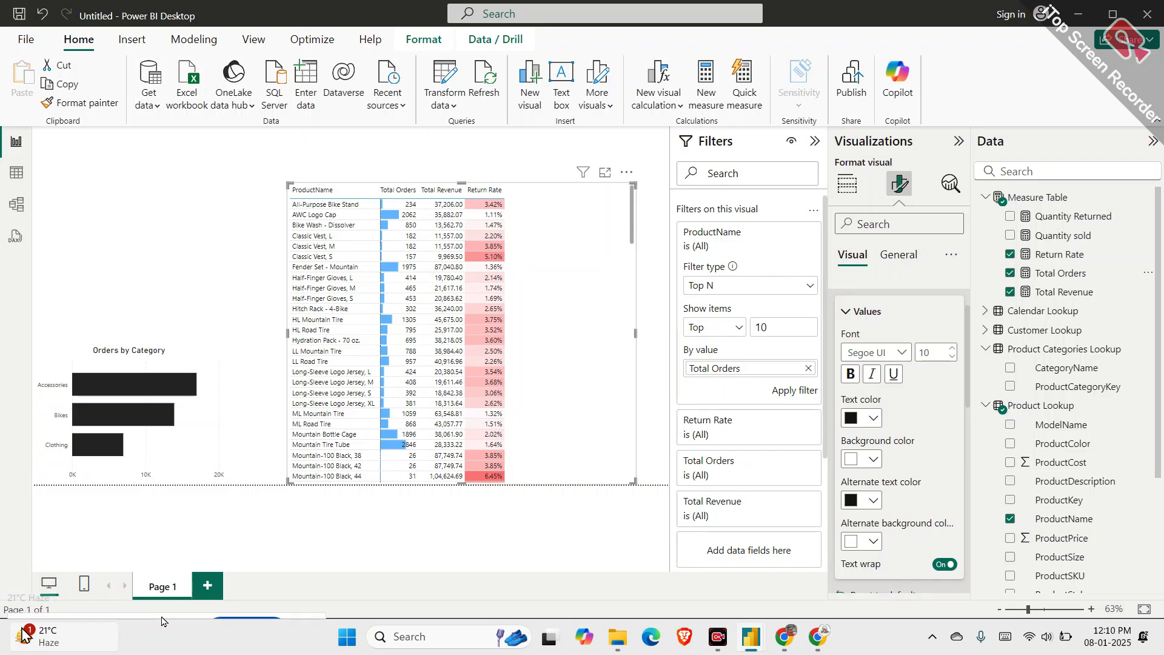
# Check the Google Meet call window, return to Power BI Desktop and apply the ProductName top 10 filter
pyautogui.moveTo(784, 636)
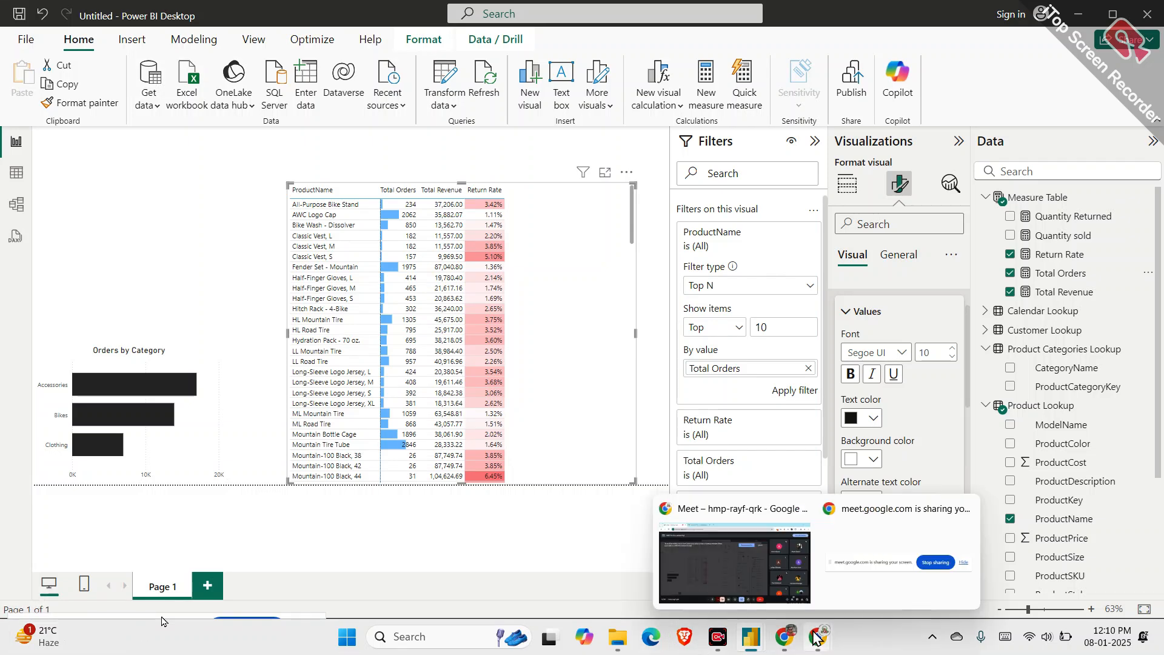
pyautogui.click(778, 602)
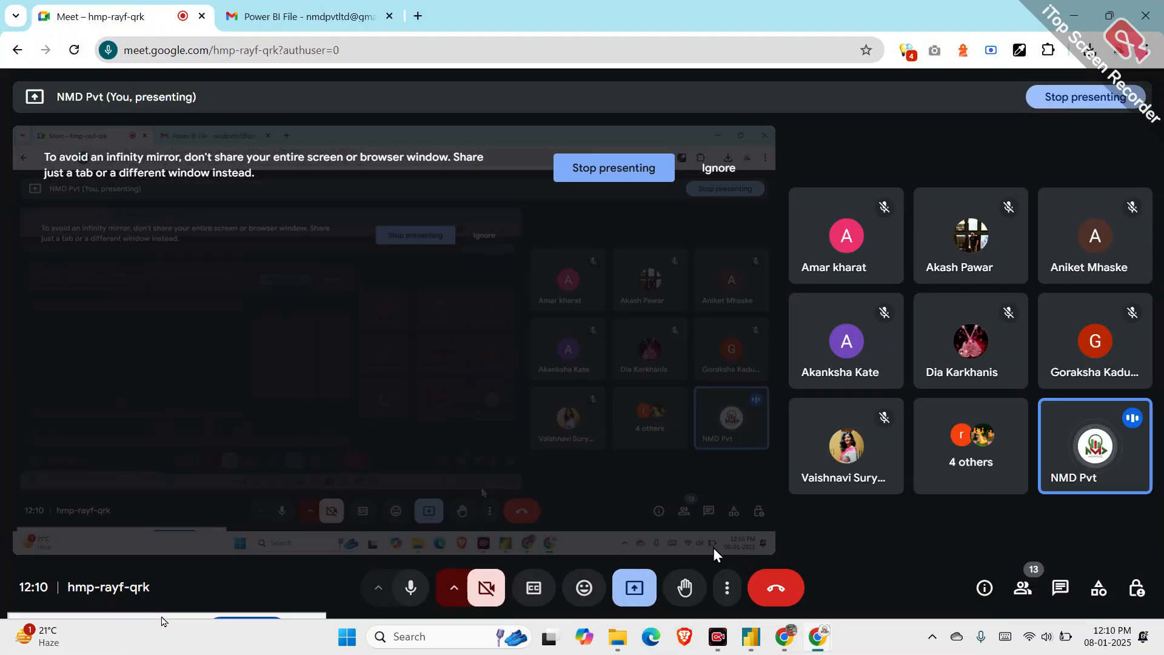
pyautogui.moveTo(791, 647)
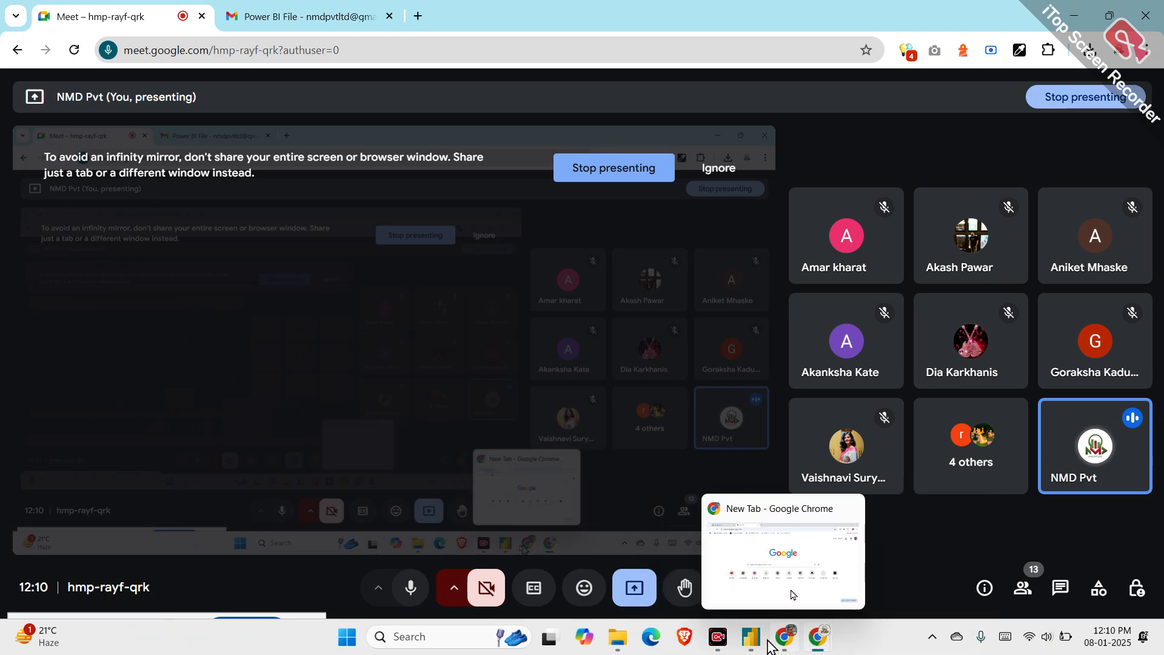
pyautogui.moveTo(751, 636)
pyautogui.click(685, 582)
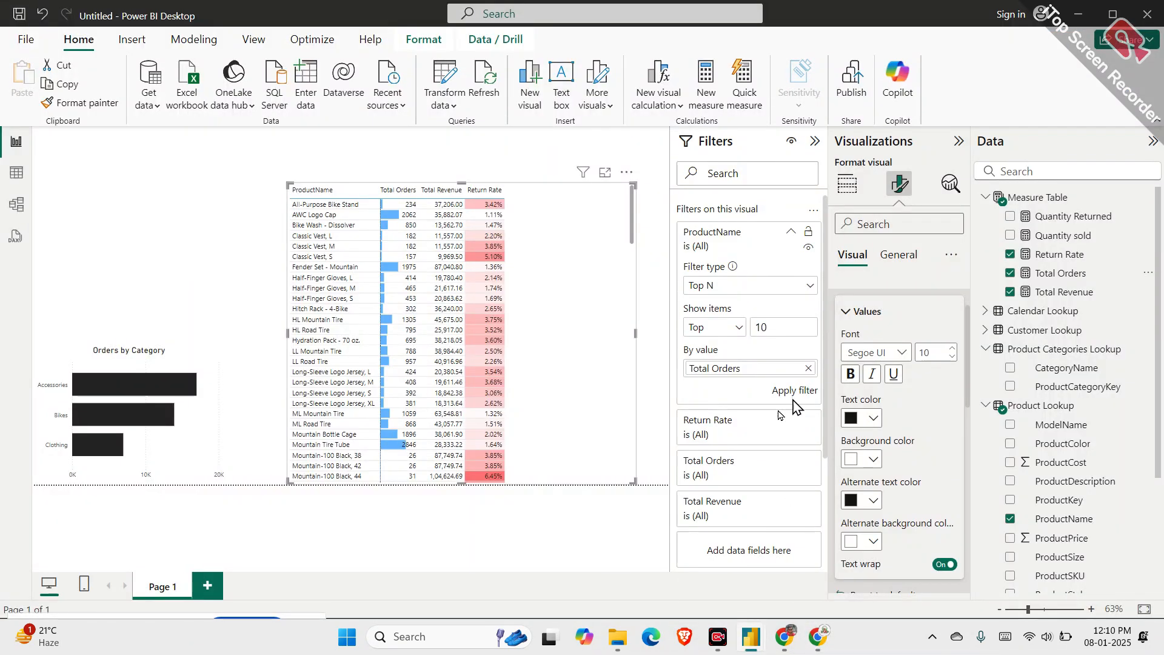
pyautogui.click(791, 392)
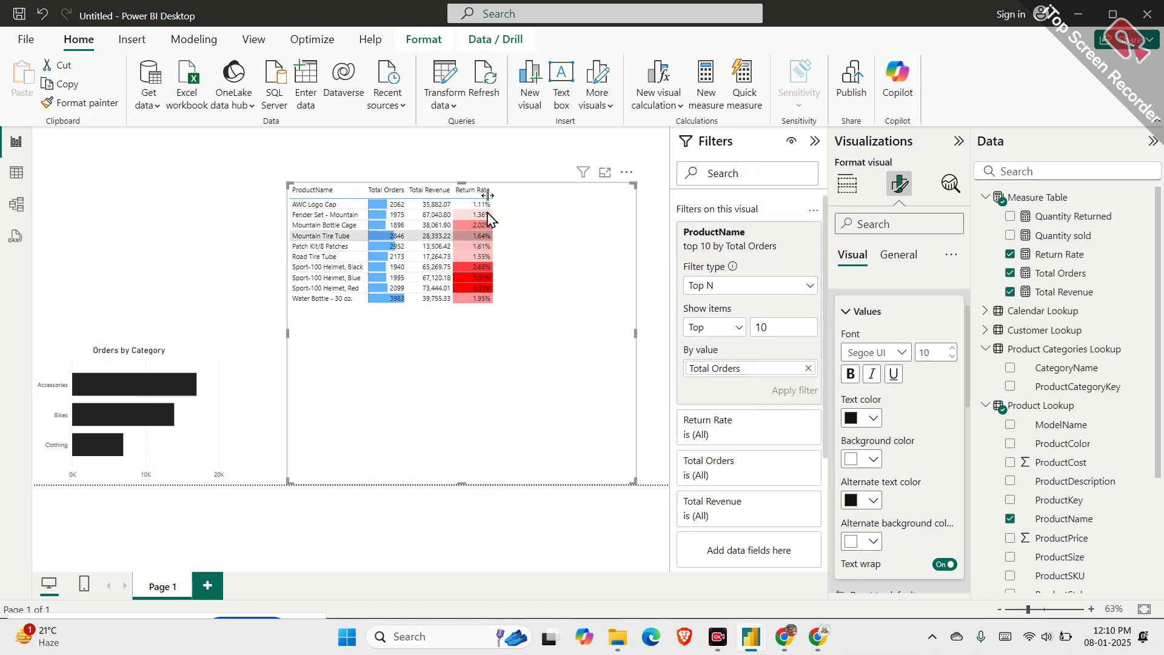
# Shorten the product table by lowering its upper edge and sort it by Total Orders in descending order
pyautogui.moveTo(464, 184); pyautogui.dragTo(476, 357)
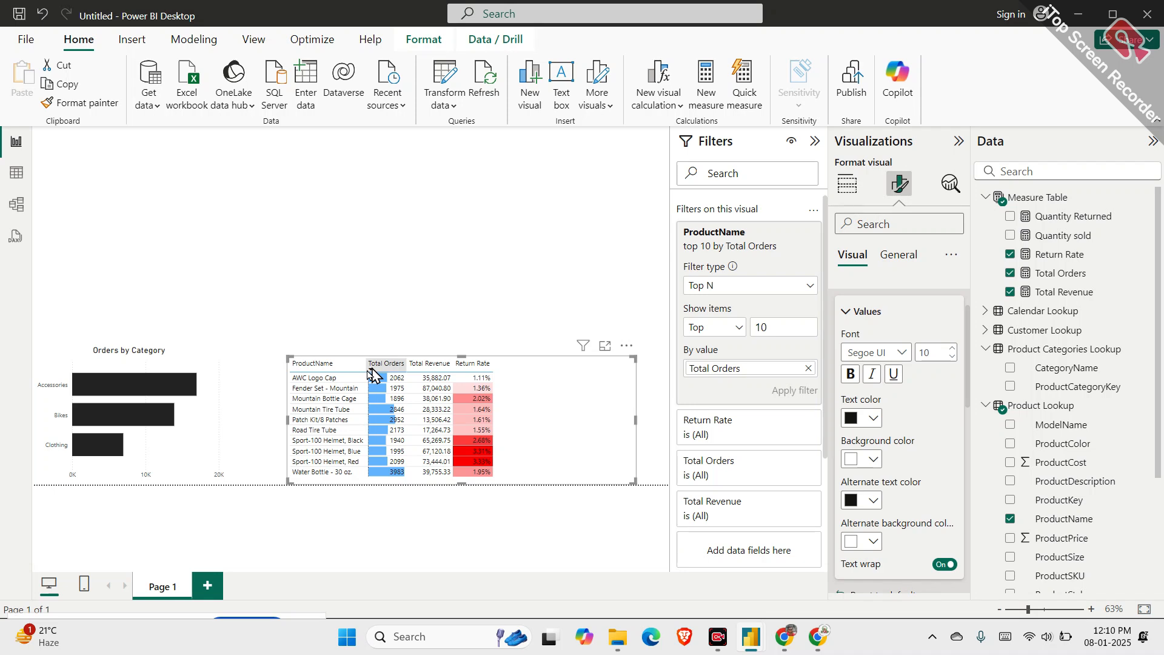
pyautogui.click(371, 367)
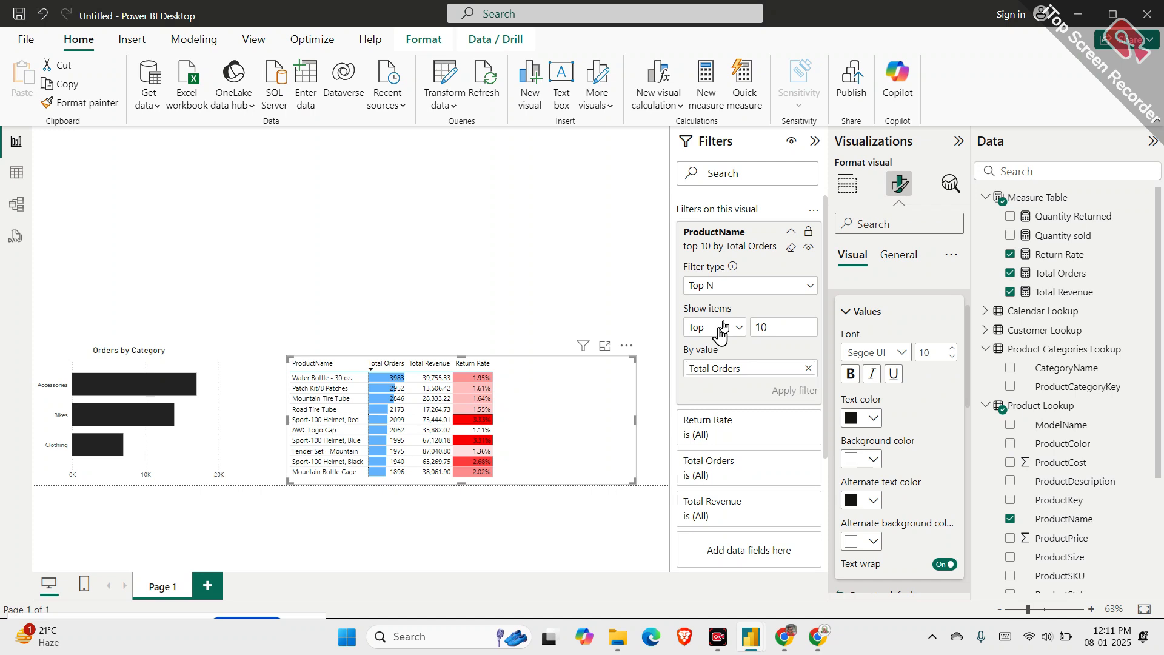
pyautogui.click(744, 287)
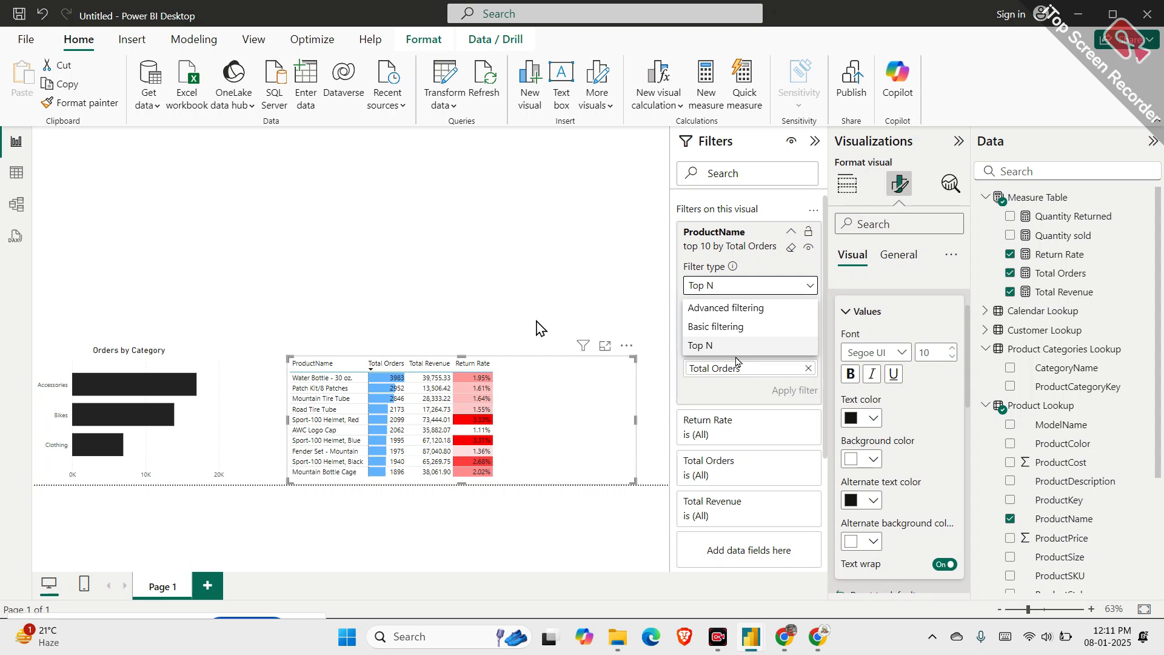
pyautogui.click(741, 391)
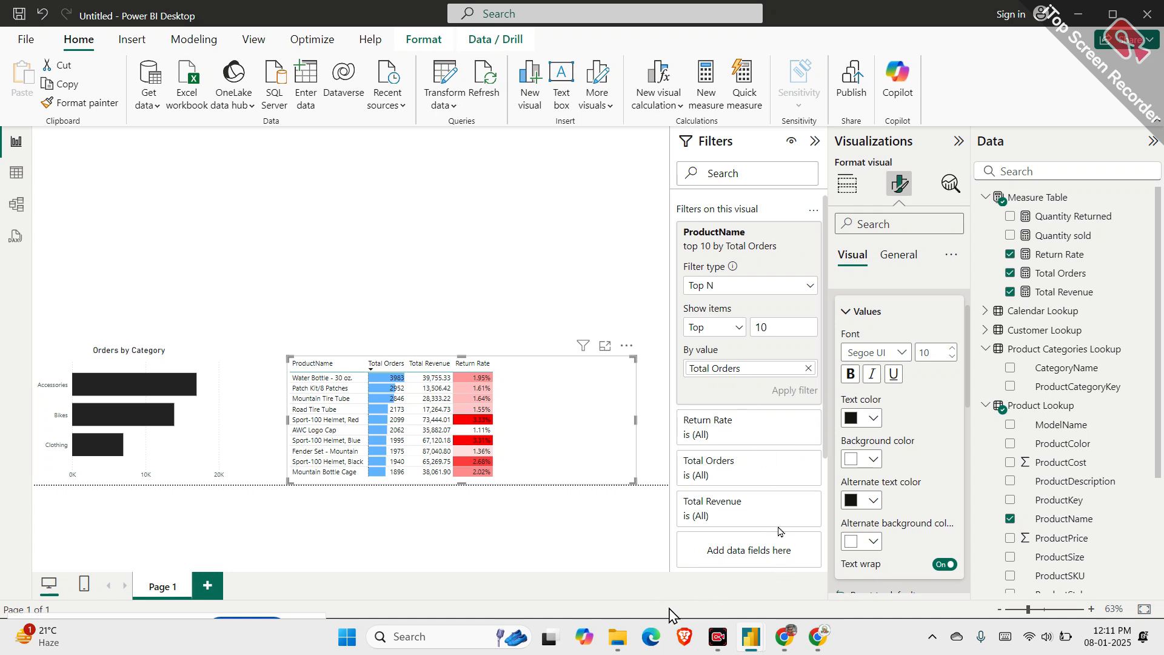
# Annotate in red how the ProductName filter and its Total Orders value relate to the table columns, writing "Prod" above the table
pyautogui.moveTo(737, 341)
pyautogui.mouseDown()
pyautogui.moveTo(672, 380)
pyautogui.moveTo(760, 387)
pyautogui.moveTo(749, 339)
pyautogui.moveTo(395, 346)
pyautogui.moveTo(421, 340)
pyautogui.mouseUp()
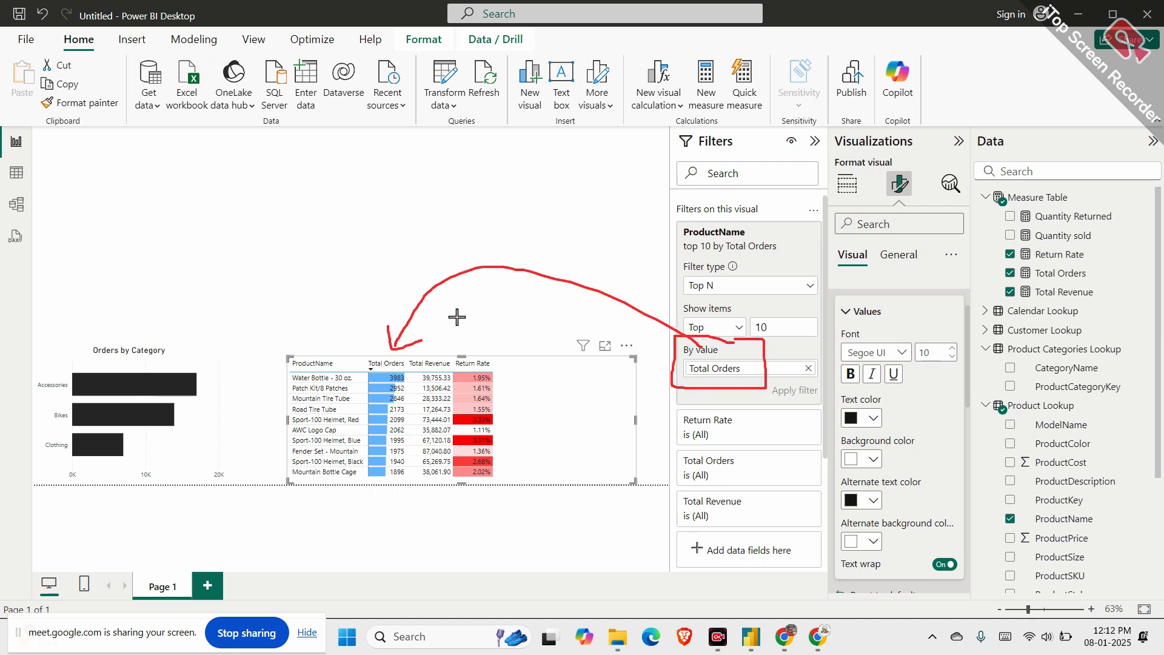
pyautogui.moveTo(735, 206)
pyautogui.mouseDown()
pyautogui.moveTo(660, 217)
pyautogui.moveTo(751, 260)
pyautogui.moveTo(764, 212)
pyautogui.moveTo(731, 206)
pyautogui.mouseUp()
pyautogui.moveTo(660, 222); pyautogui.dragTo(558, 190)
pyautogui.moveTo(350, 149)
pyautogui.mouseDown()
pyautogui.moveTo(349, 175)
pyautogui.moveTo(350, 158)
pyautogui.moveTo(424, 152)
pyautogui.moveTo(427, 137)
pyautogui.mouseUp()
pyautogui.moveTo(337, 289)
pyautogui.mouseDown()
pyautogui.moveTo(328, 333)
pyautogui.moveTo(346, 316)
pyautogui.mouseUp()
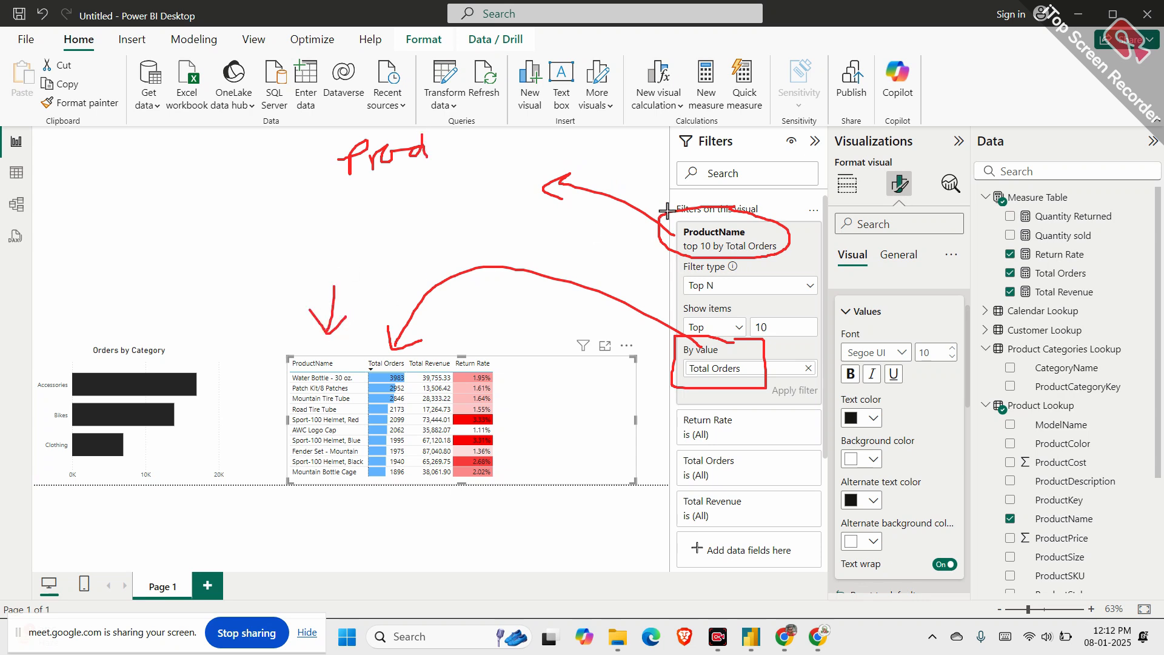
pyautogui.moveTo(276, 348)
pyautogui.mouseDown()
pyautogui.moveTo(274, 358)
pyautogui.moveTo(294, 320)
pyautogui.moveTo(297, 329)
pyautogui.mouseUp()
pyautogui.moveTo(300, 337)
pyautogui.mouseDown()
pyautogui.moveTo(310, 312)
pyautogui.moveTo(316, 340)
pyautogui.moveTo(598, 328)
pyautogui.moveTo(683, 365)
pyautogui.moveTo(677, 380)
pyautogui.mouseUp()
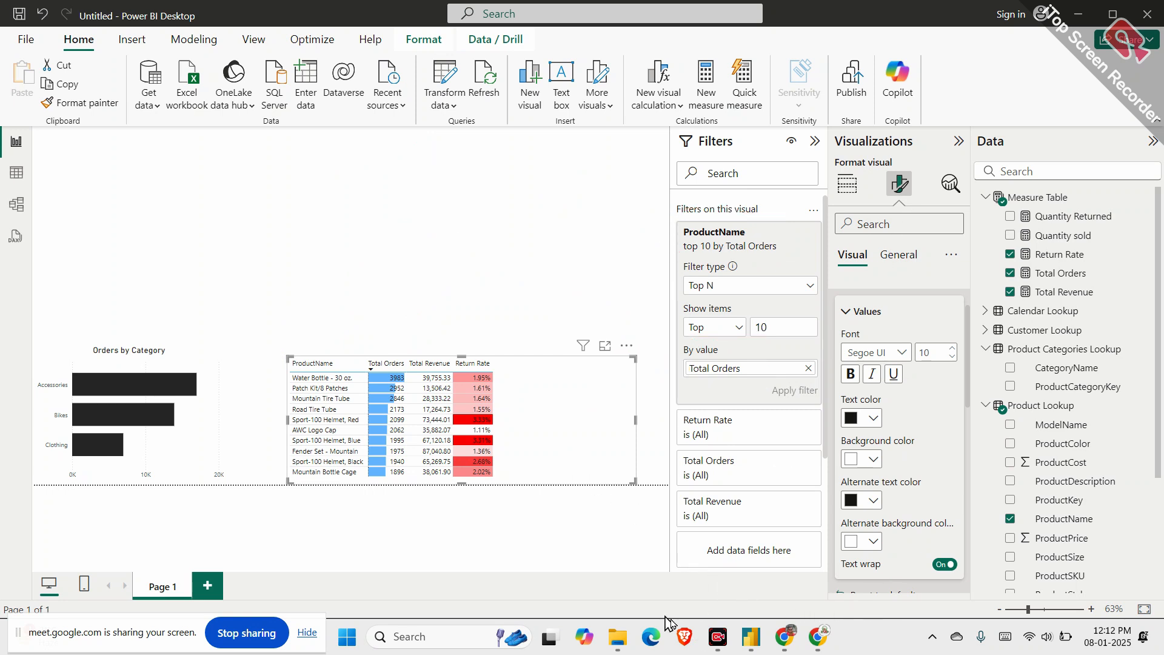
# Turn on the product table's title, set its text to "Top 10 Ordered Products" and centre it horizontally
pyautogui.click(901, 255)
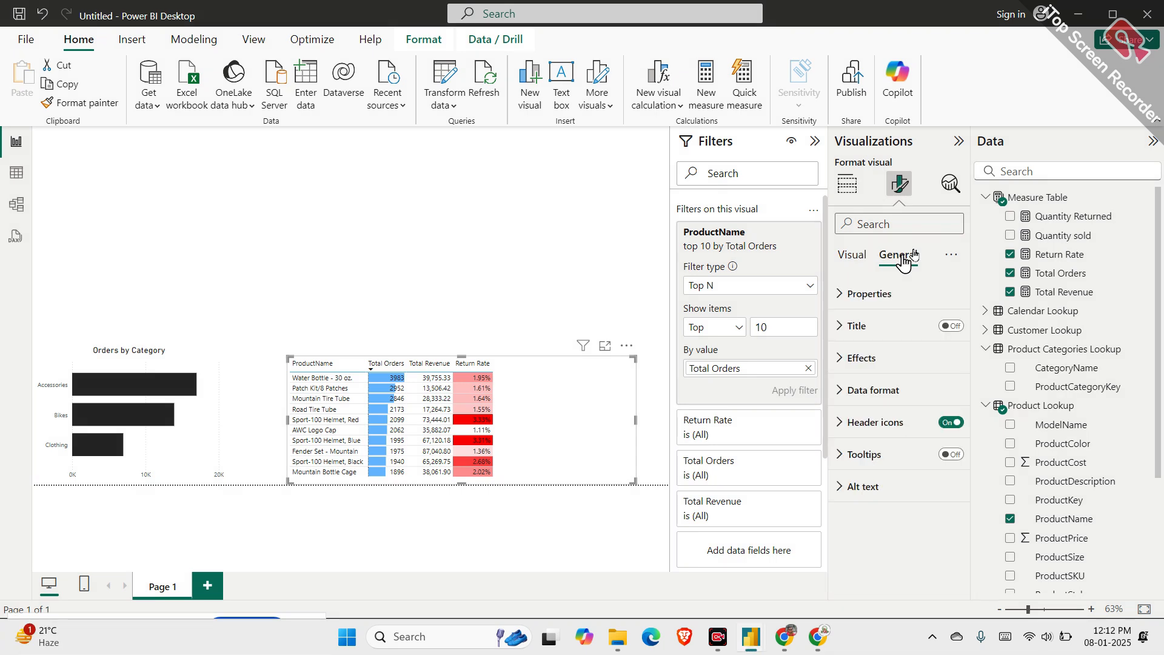
pyautogui.click(946, 331)
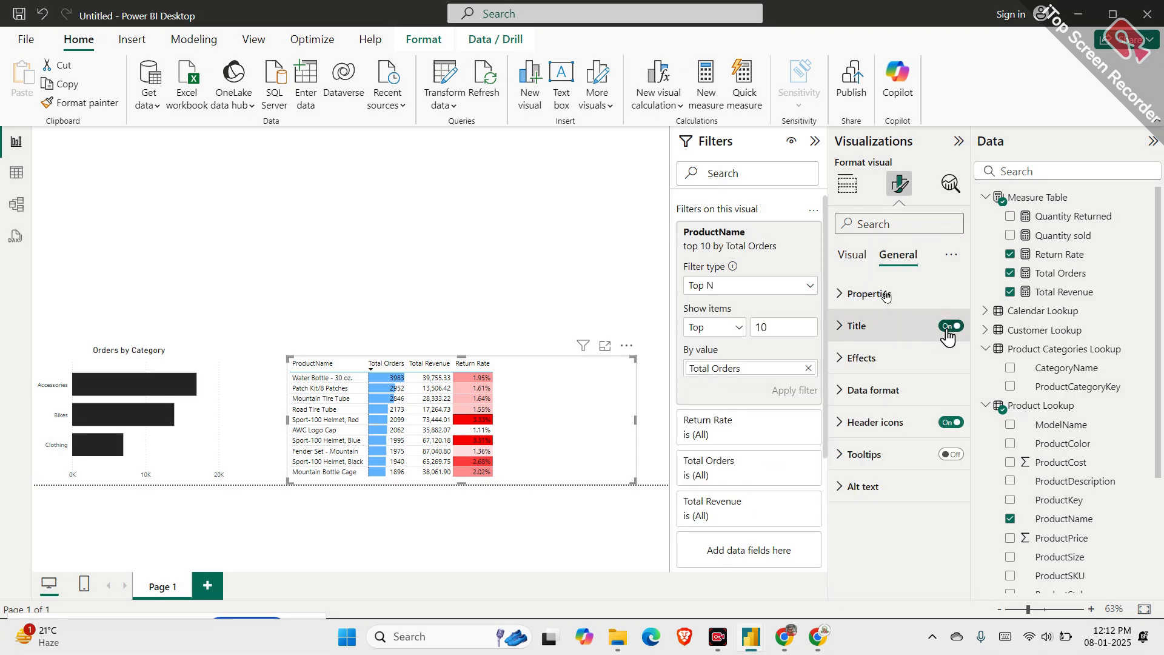
pyautogui.click(873, 331)
pyautogui.click(879, 403)
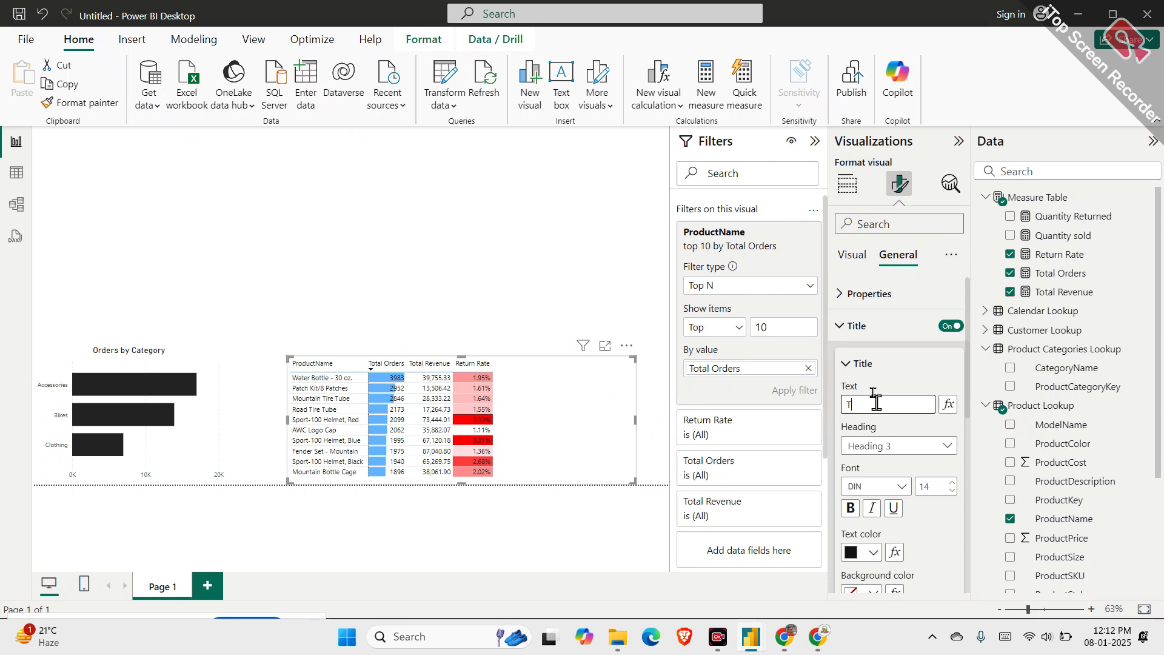
pyautogui.write('Top 10 Orde')
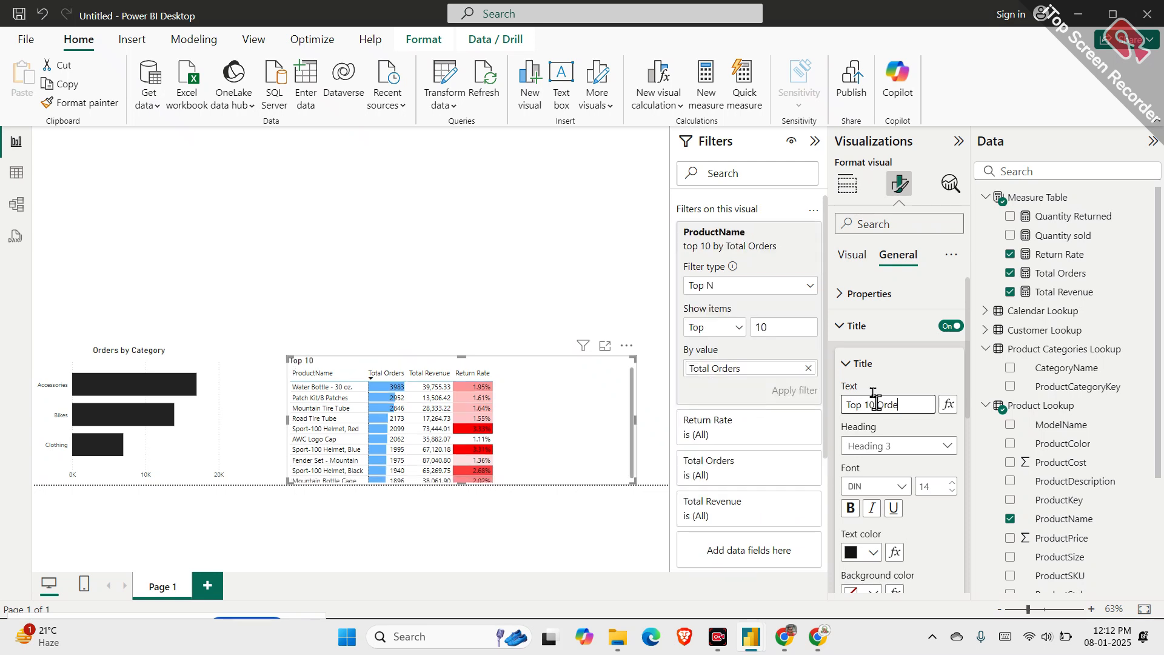
pyautogui.write('red Products')
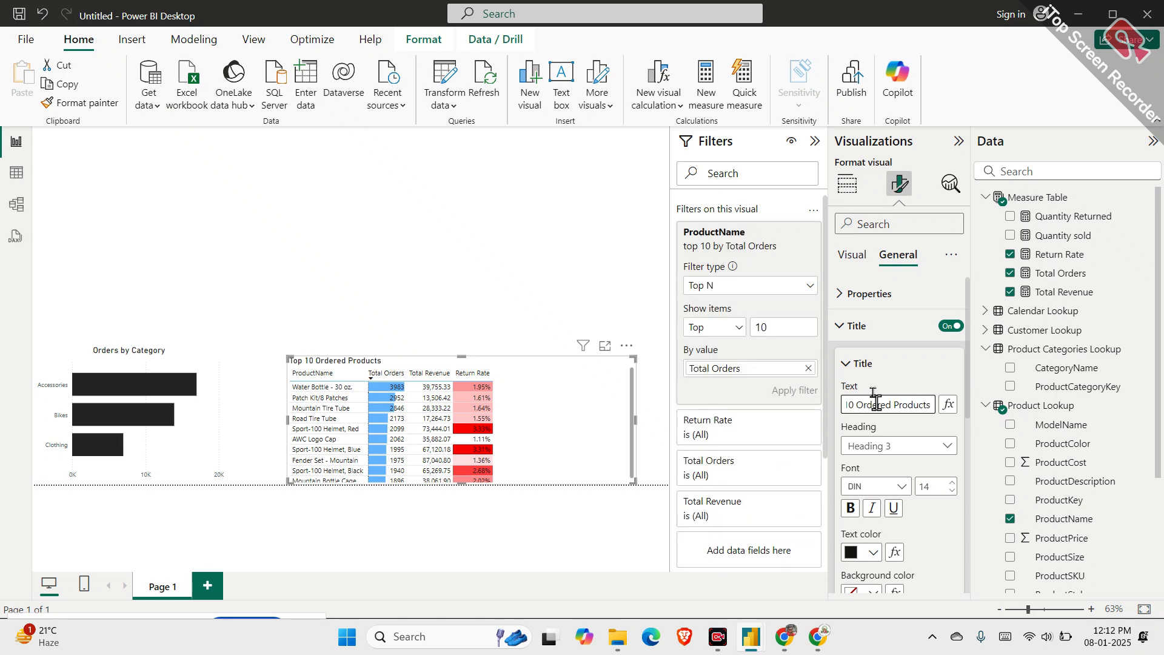
pyautogui.scroll(-2, 878, 479)
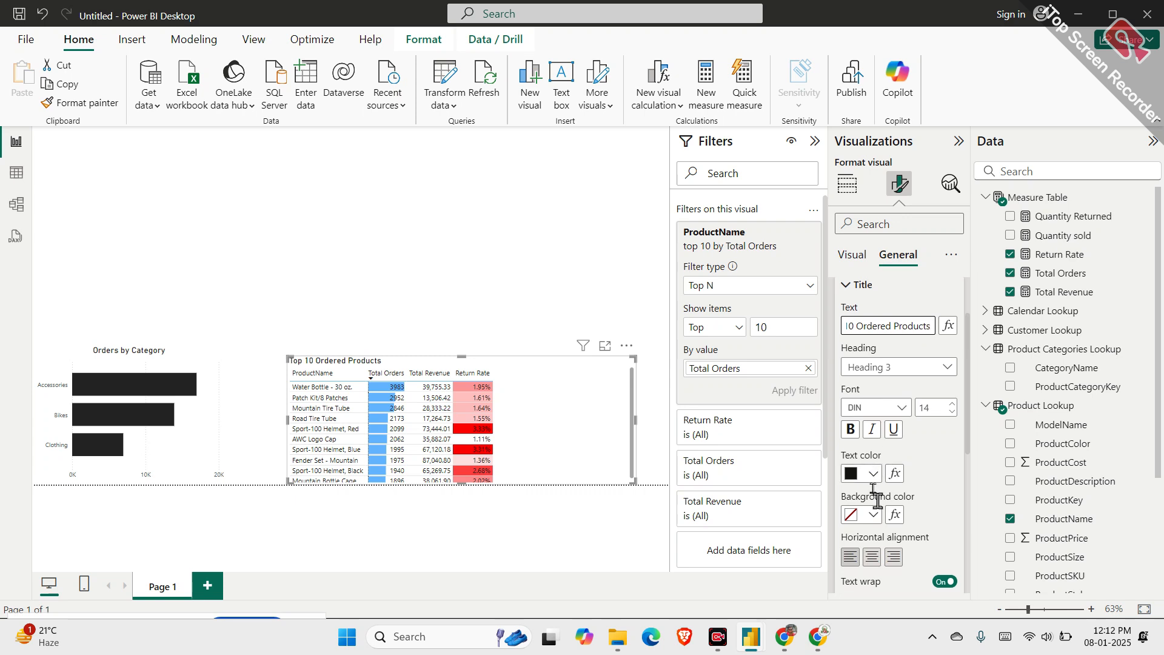
pyautogui.click(872, 556)
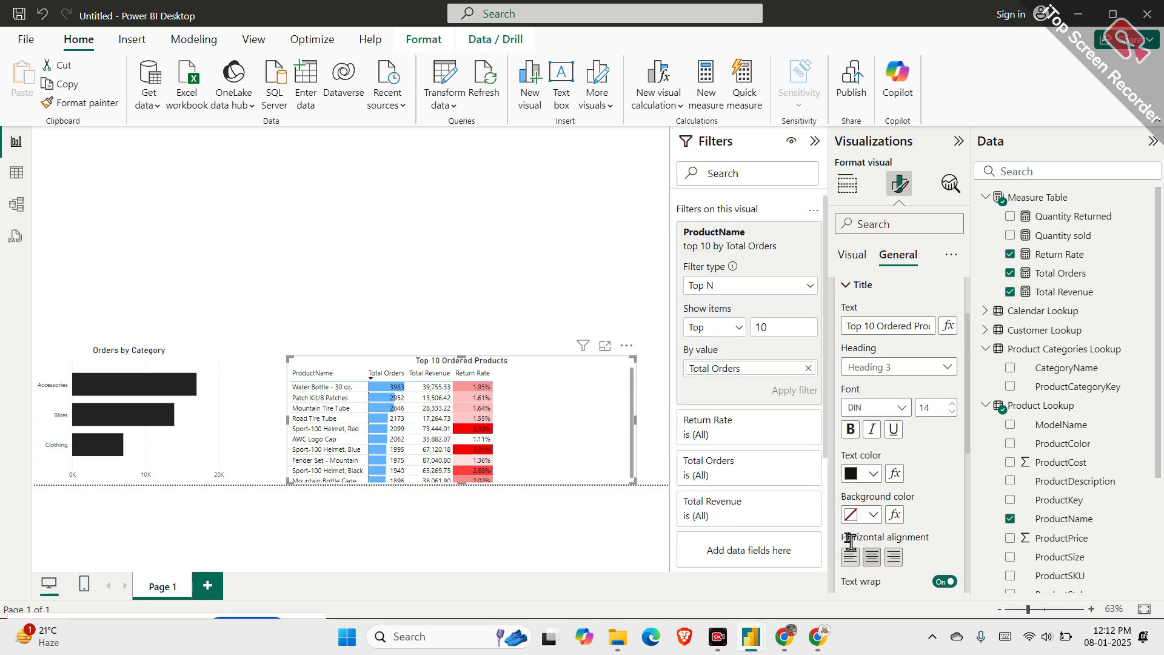
# Make the product table slightly taller, narrow it to fit its columns and move it beside the Orders by Category chart
pyautogui.moveTo(463, 353); pyautogui.dragTo(463, 343)
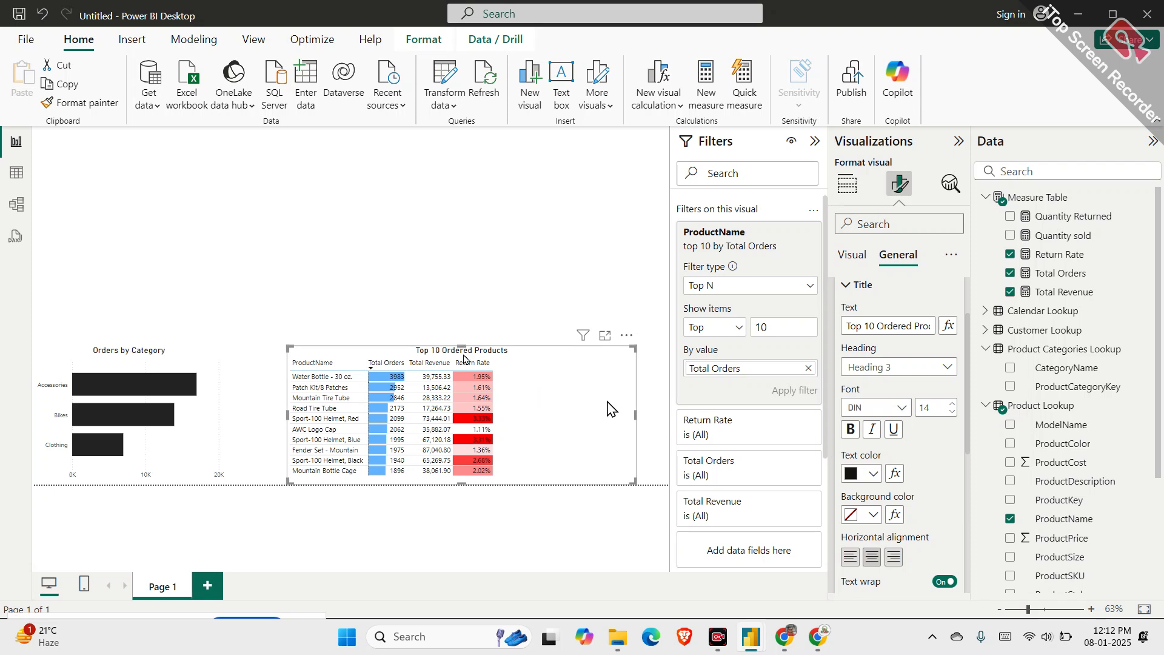
pyautogui.moveTo(633, 417); pyautogui.dragTo(507, 418)
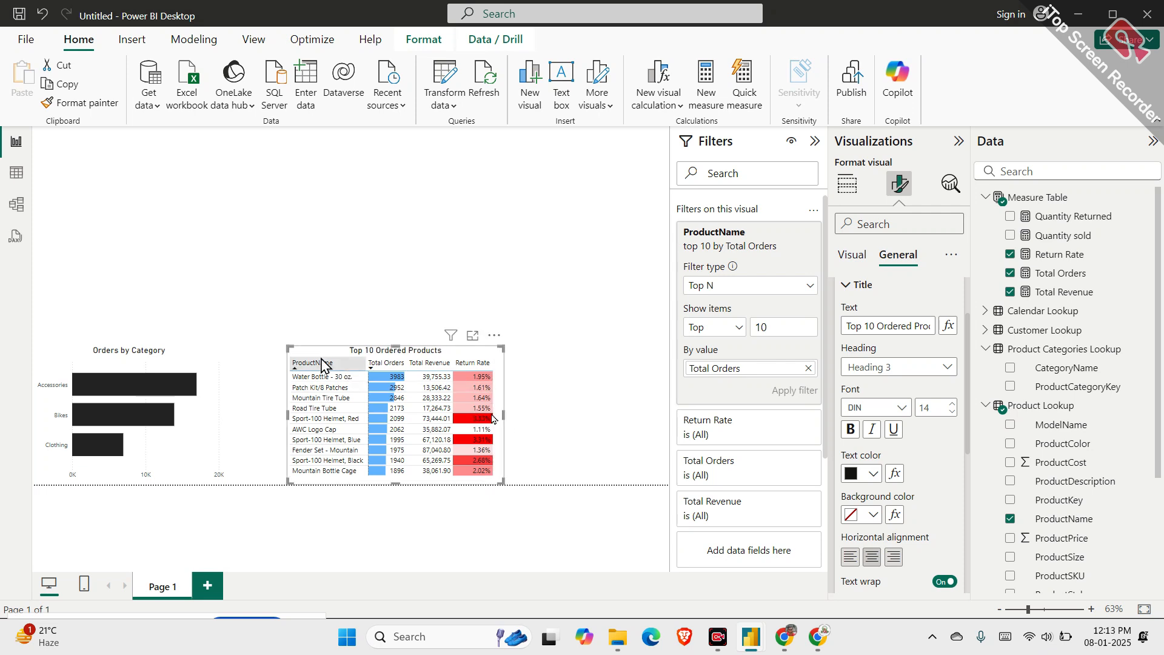
pyautogui.moveTo(307, 354); pyautogui.dragTo(246, 355)
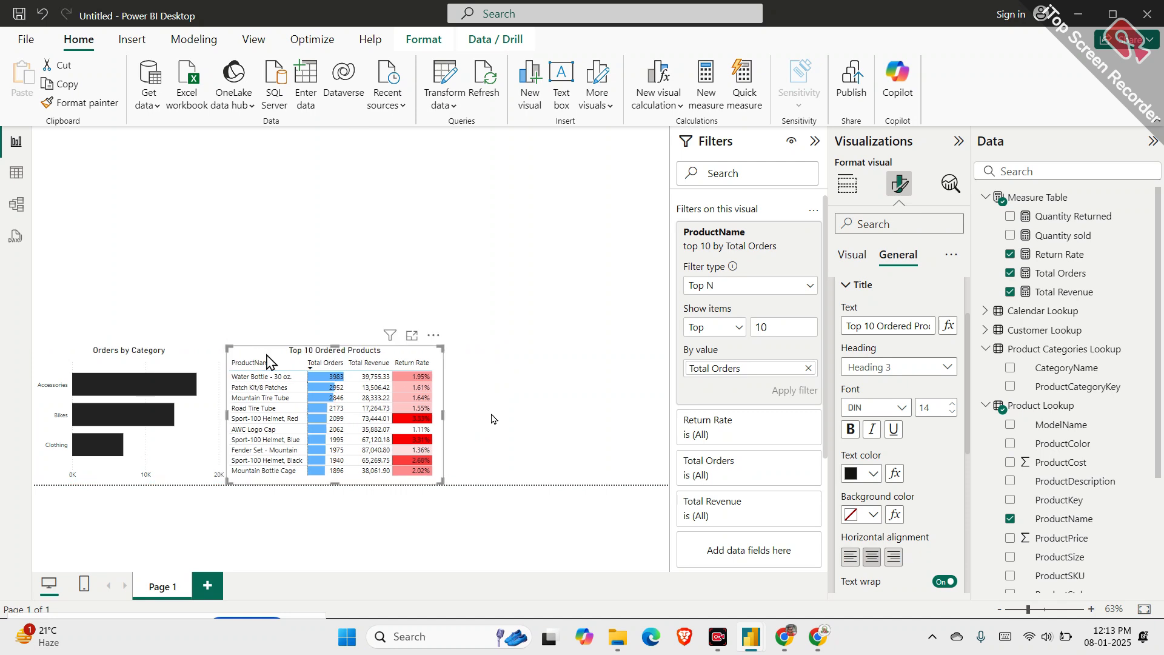
pyautogui.click(242, 277)
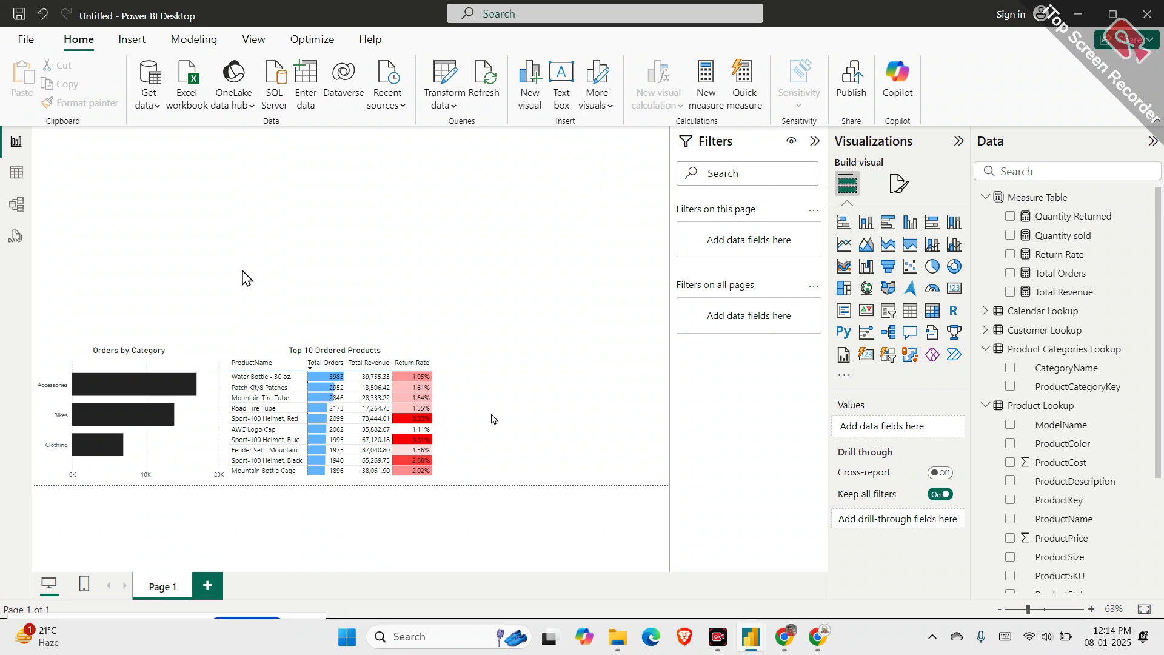
# Switch to the Google Meet call, open the raised-hand queue and return to the untitled Power BI report
pyautogui.moveTo(818, 642)
pyautogui.click(739, 548)
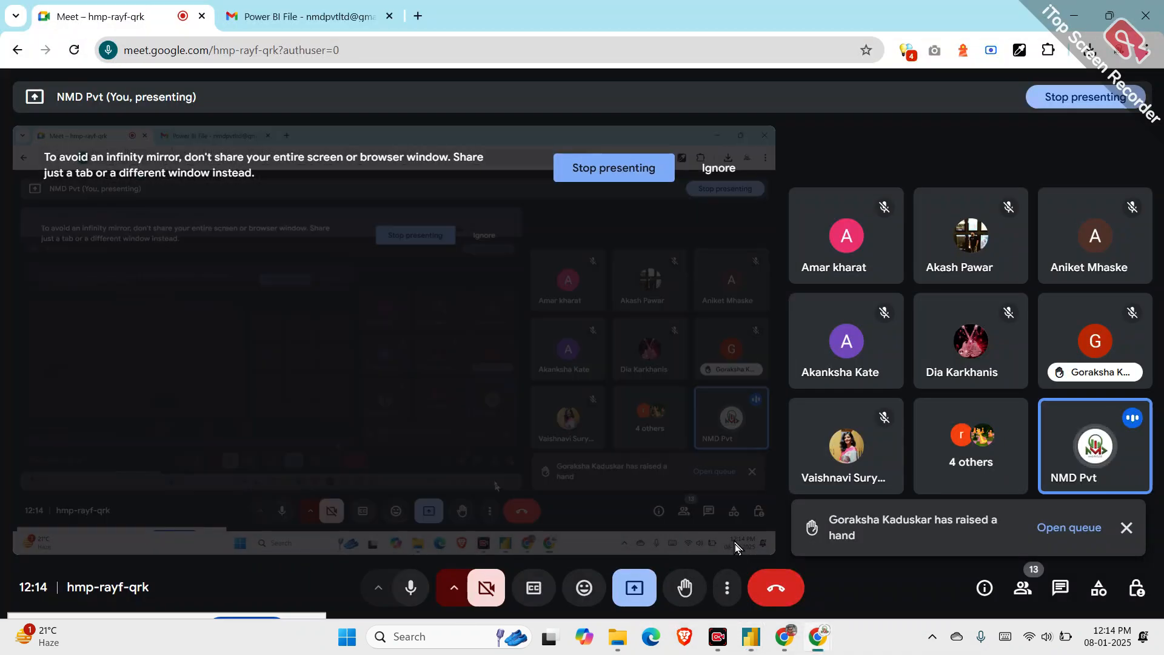
pyautogui.click(1055, 527)
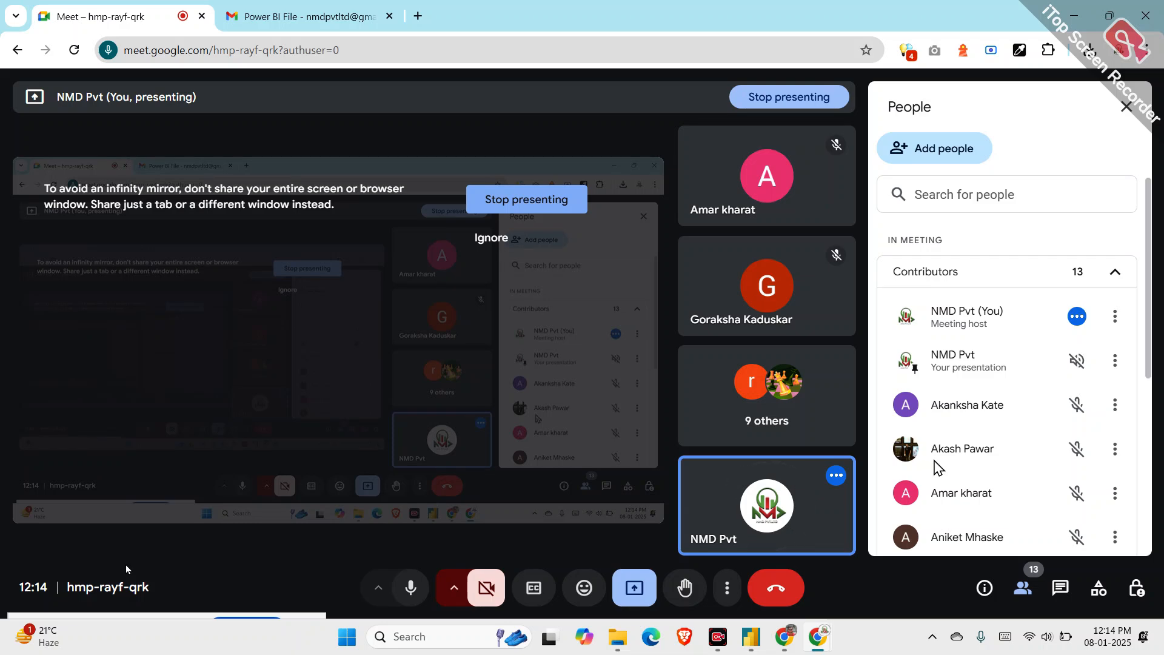
pyautogui.moveTo(808, 640)
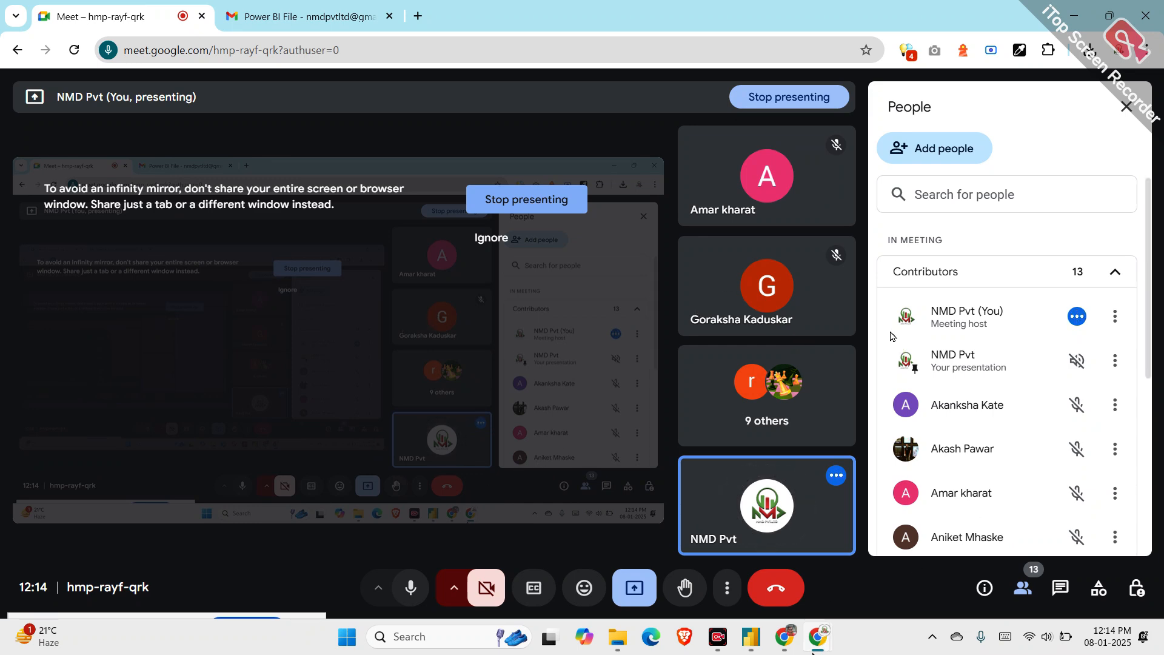
pyautogui.moveTo(746, 646)
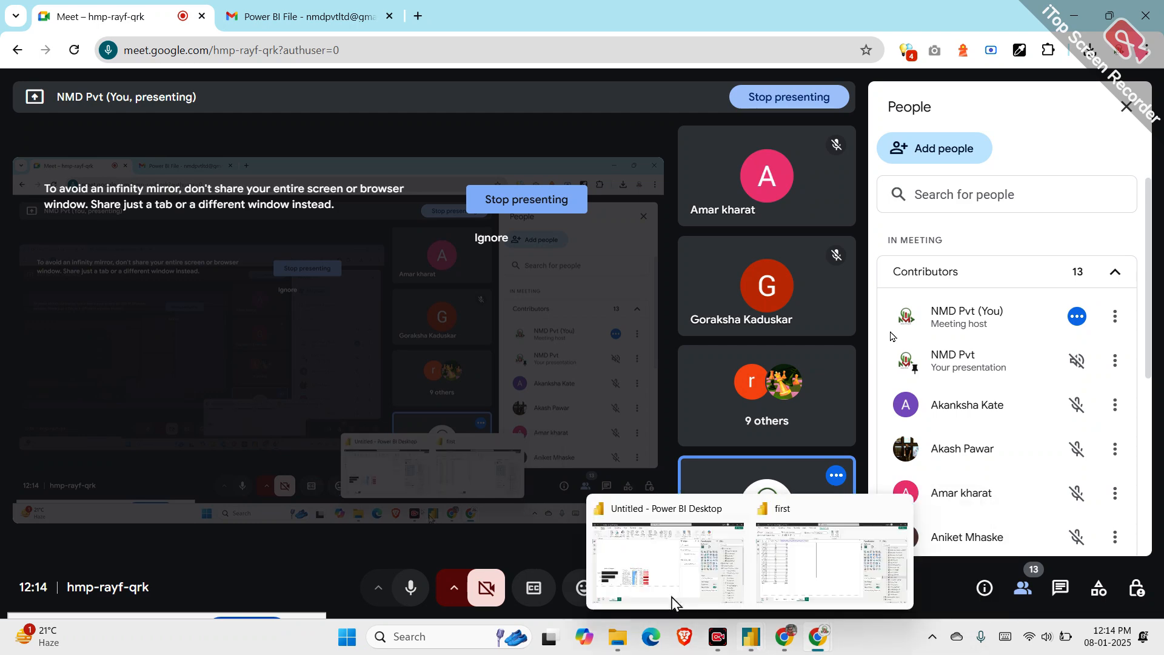
pyautogui.click(651, 576)
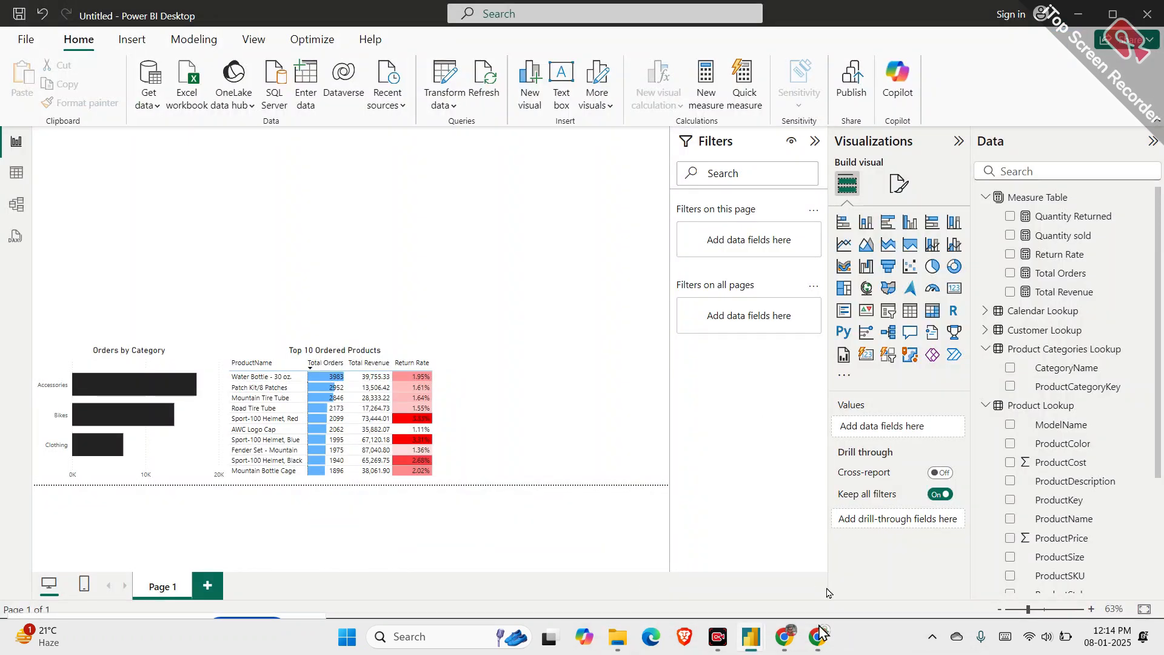
# Go back to the Google Meet call, examine the raised hands and contributors, and return to the untitled Power BI report
pyautogui.click(754, 548)
pyautogui.scroll(-5, 1016, 450)
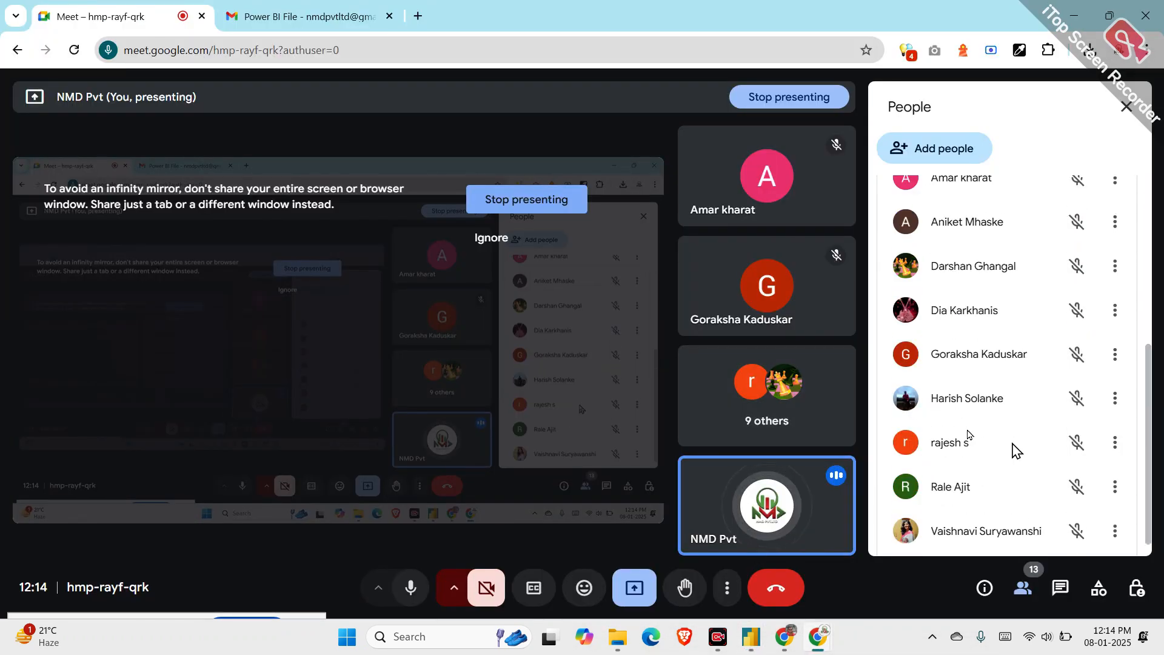
pyautogui.scroll(6, 1016, 452)
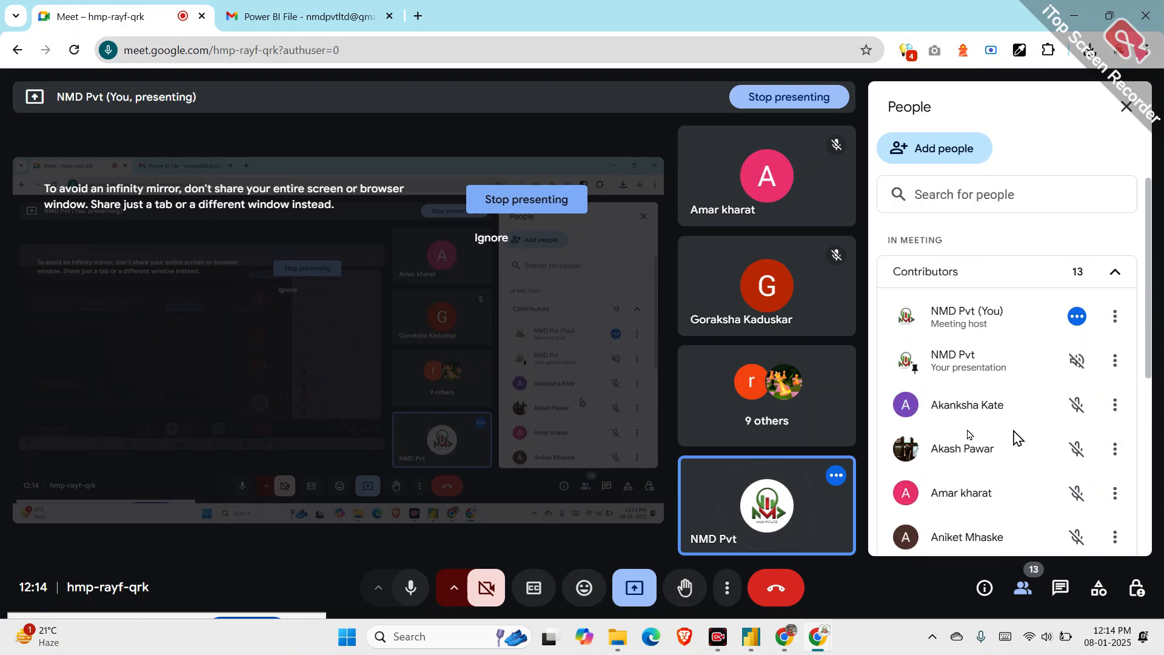
pyautogui.scroll(-5, 1017, 434)
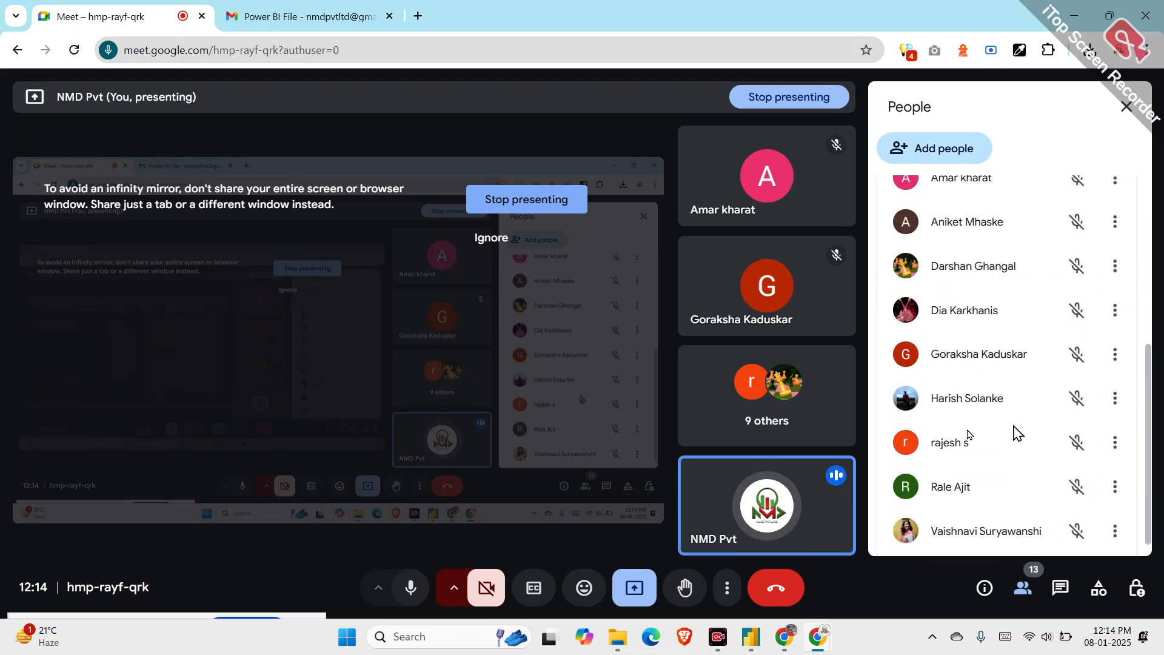
pyautogui.scroll(6, 1017, 434)
pyautogui.scroll(-4, 1017, 434)
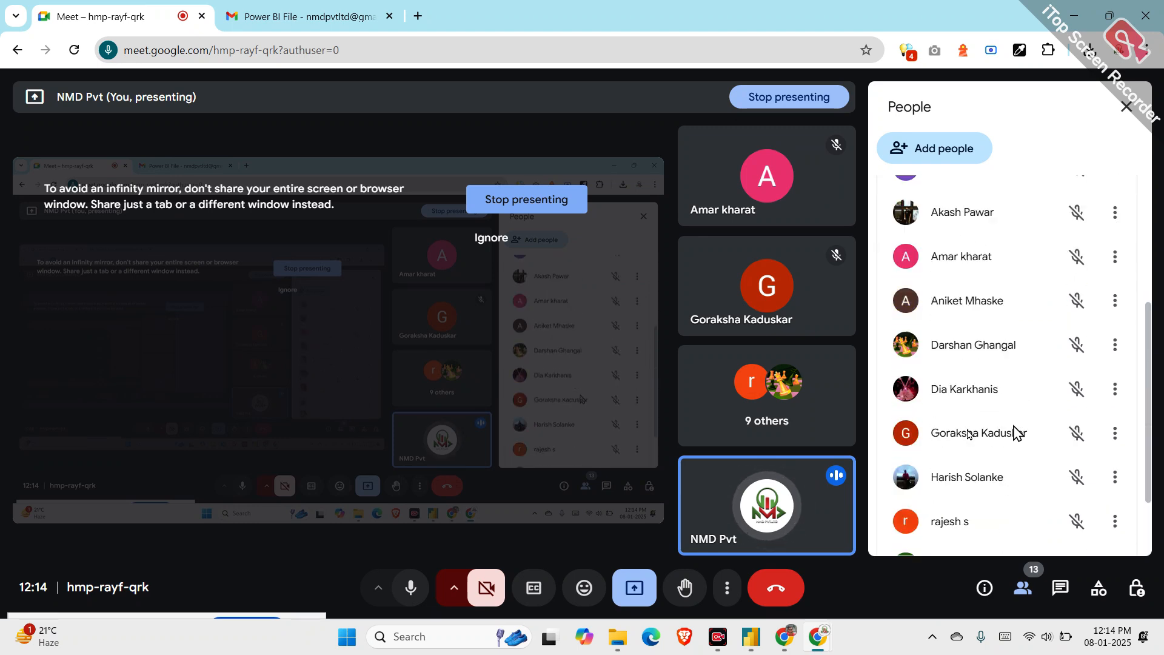
pyautogui.scroll(-2, 1017, 434)
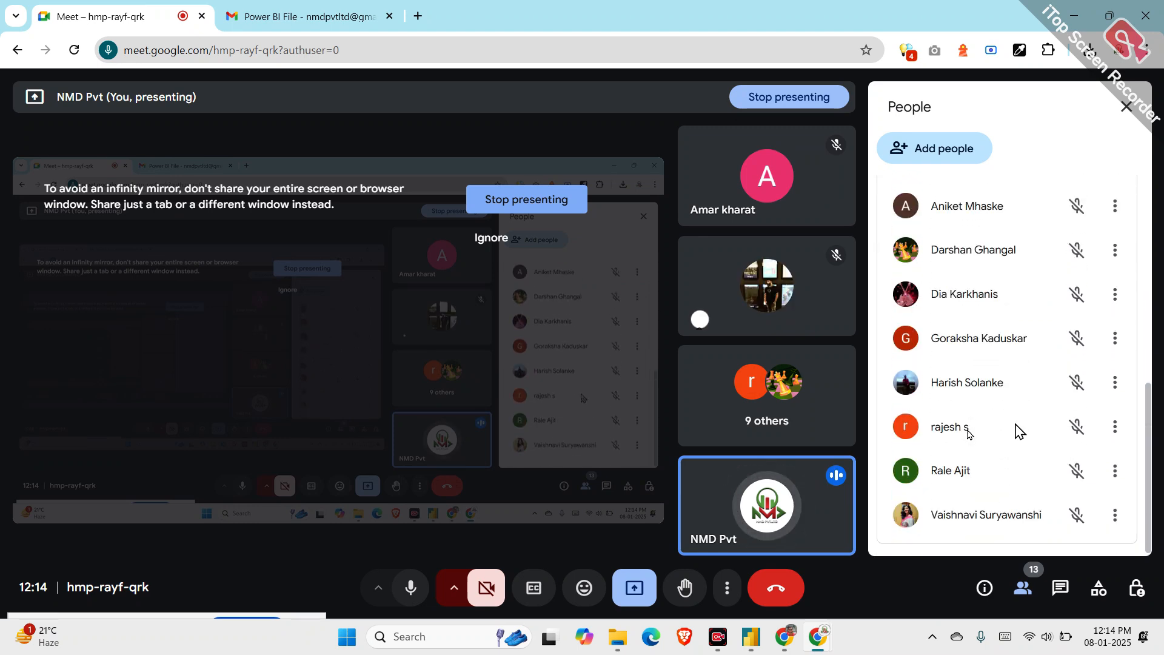
pyautogui.scroll(4, 1017, 431)
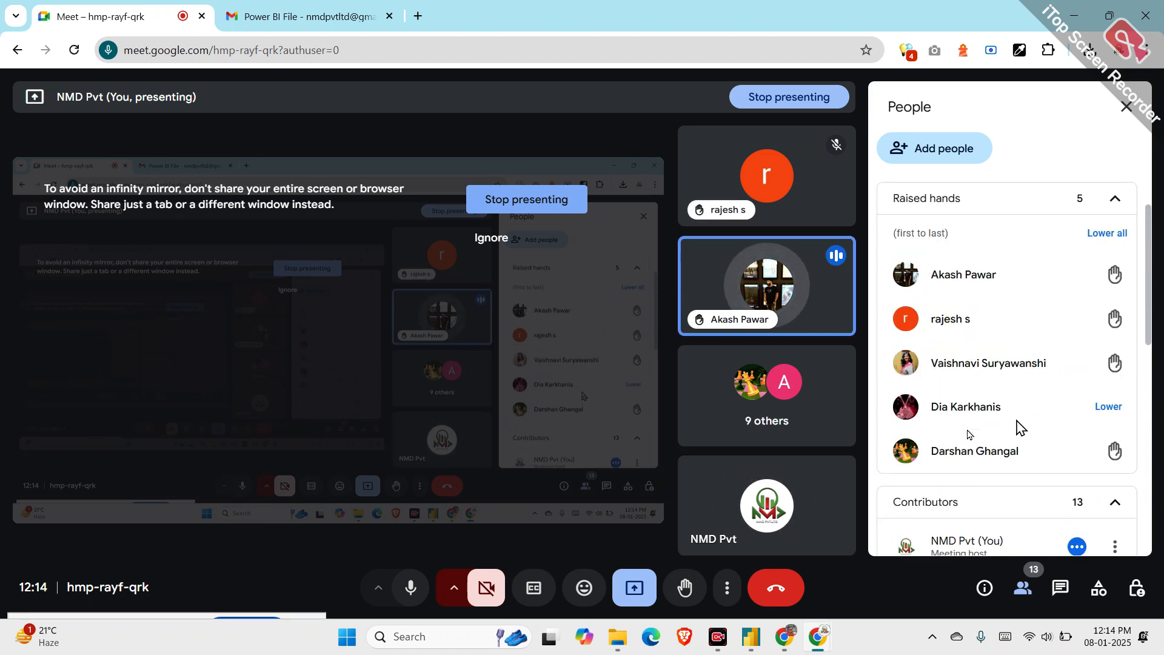
pyautogui.scroll(2, 1017, 421)
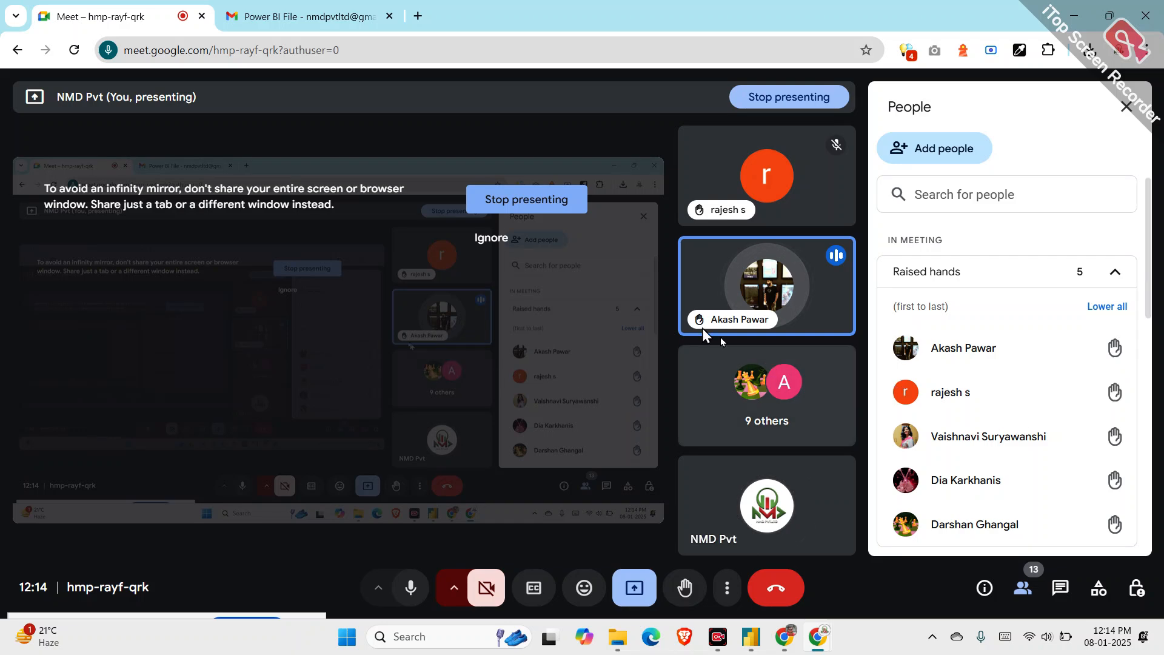
pyautogui.moveTo(711, 325)
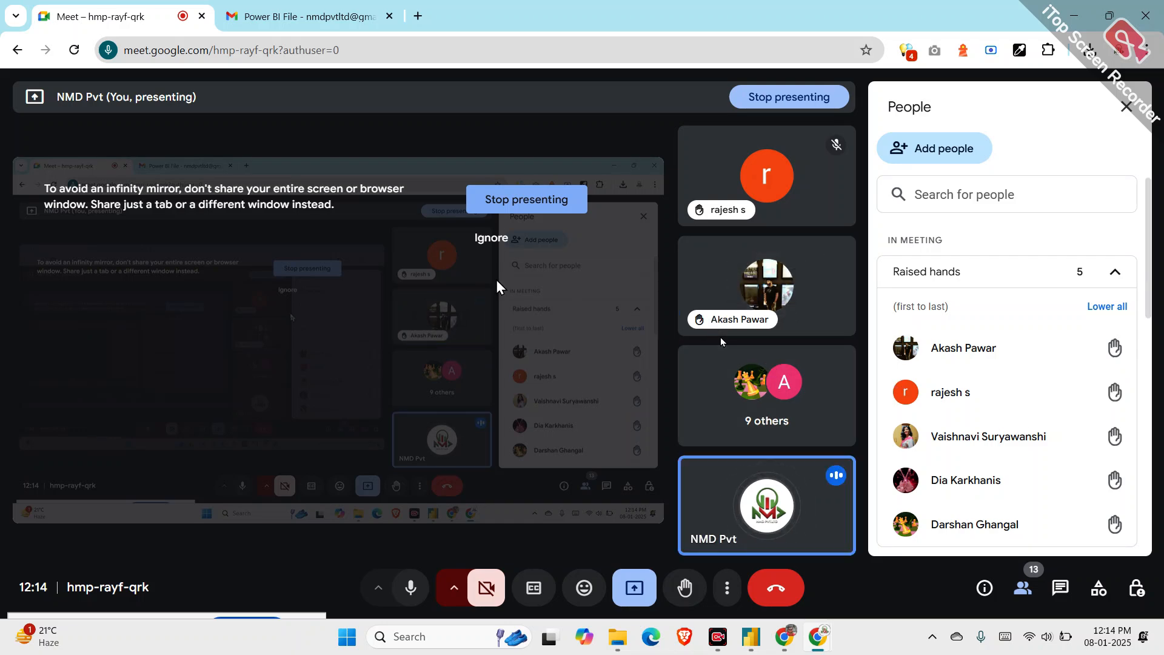
pyautogui.scroll(-1, 888, 429)
pyautogui.scroll(-1, 889, 430)
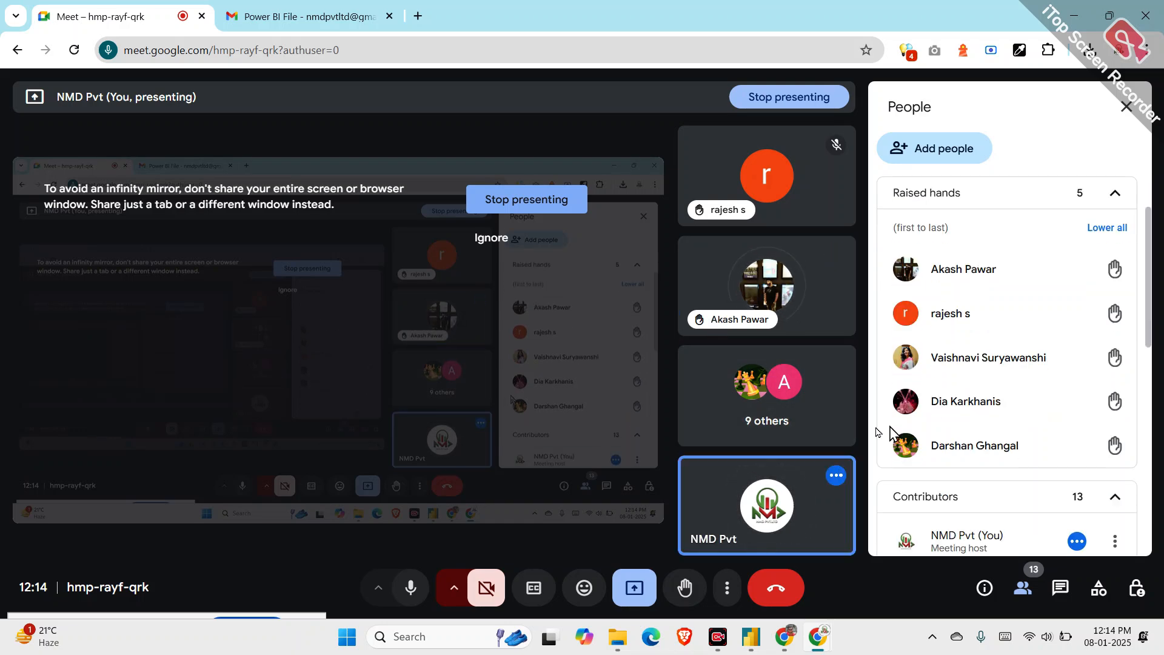
pyautogui.scroll(-1, 888, 429)
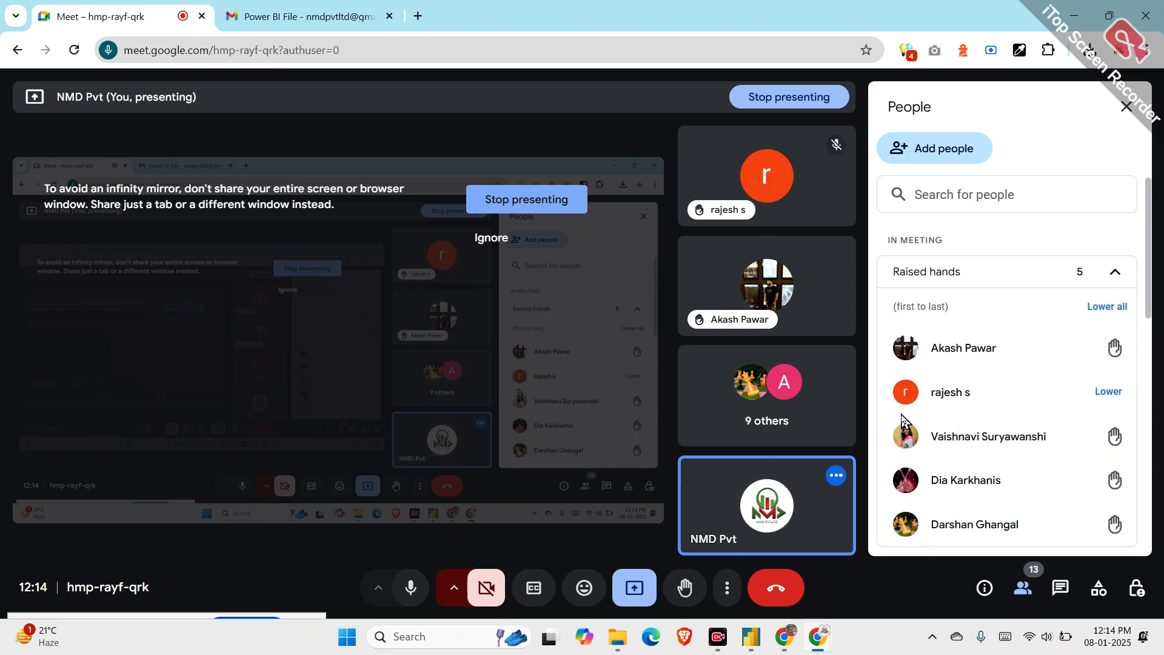
pyautogui.scroll(-5, 903, 418)
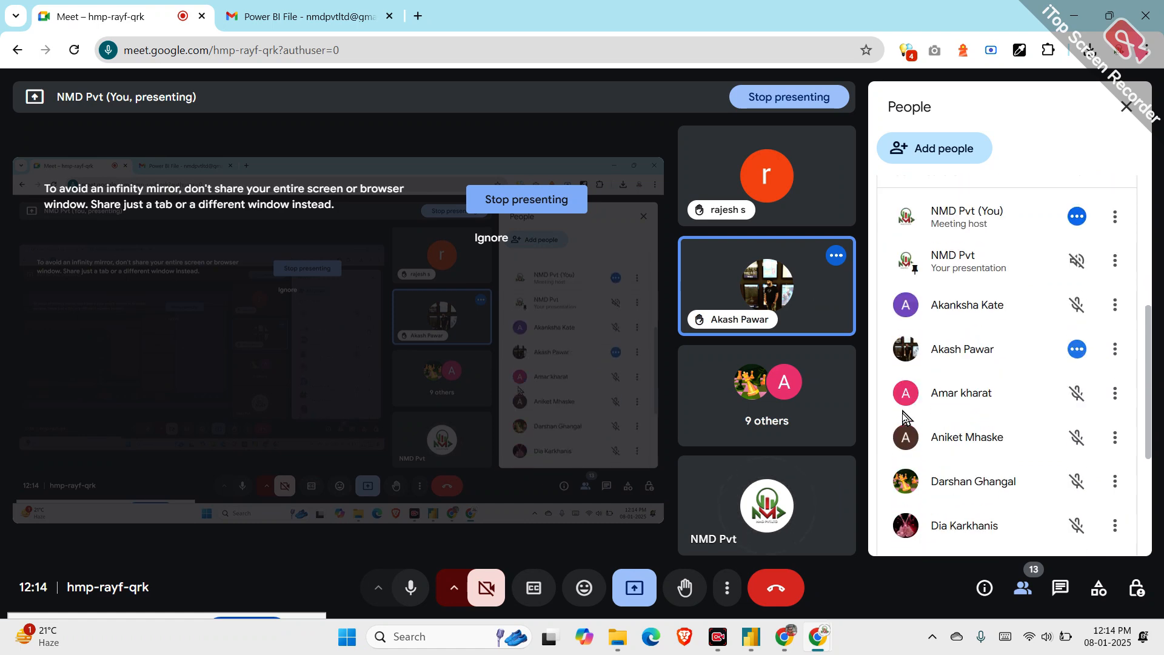
pyautogui.scroll(-1, 903, 418)
pyautogui.scroll(5, 903, 418)
pyautogui.scroll(4, 904, 418)
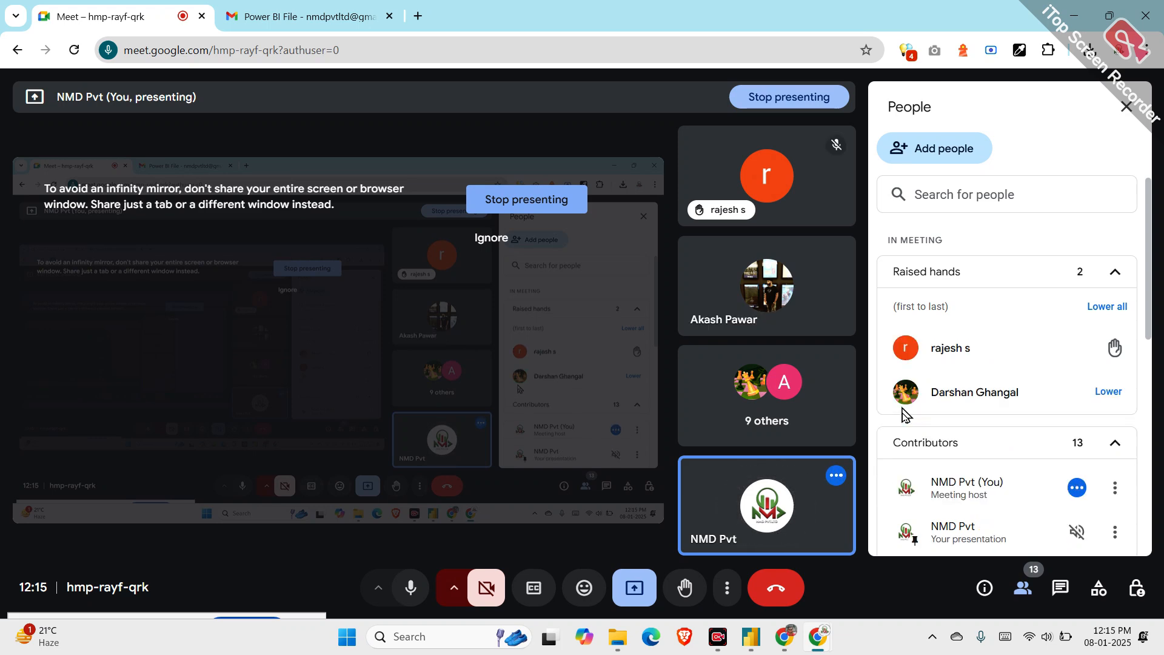
pyautogui.moveTo(817, 640)
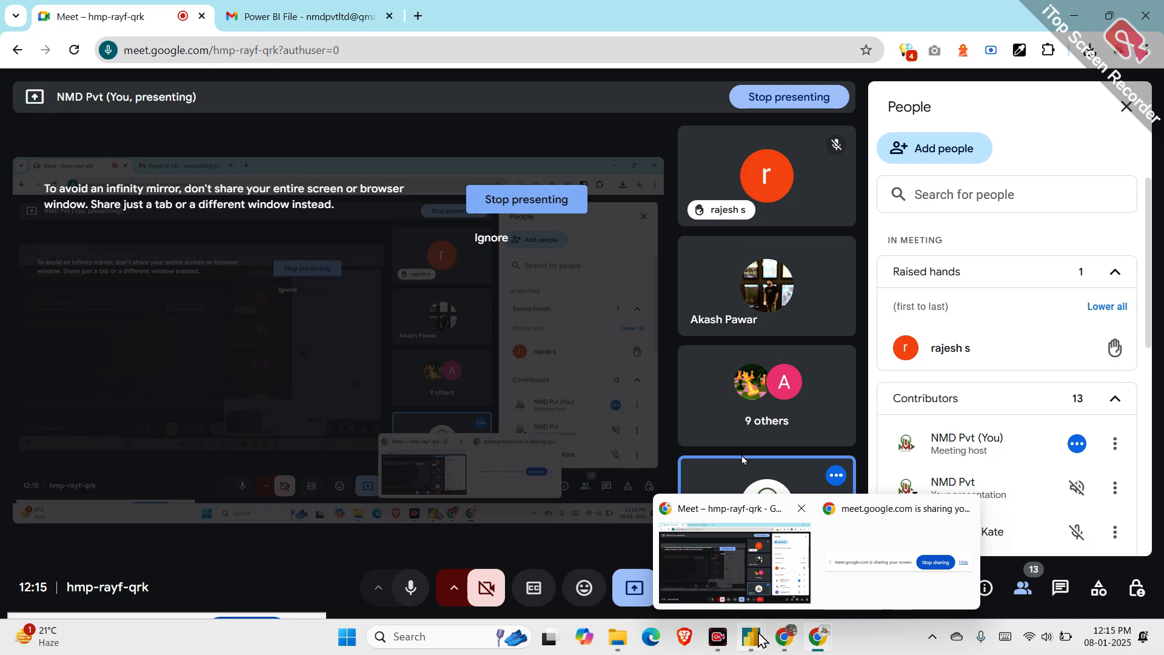
pyautogui.click(636, 567)
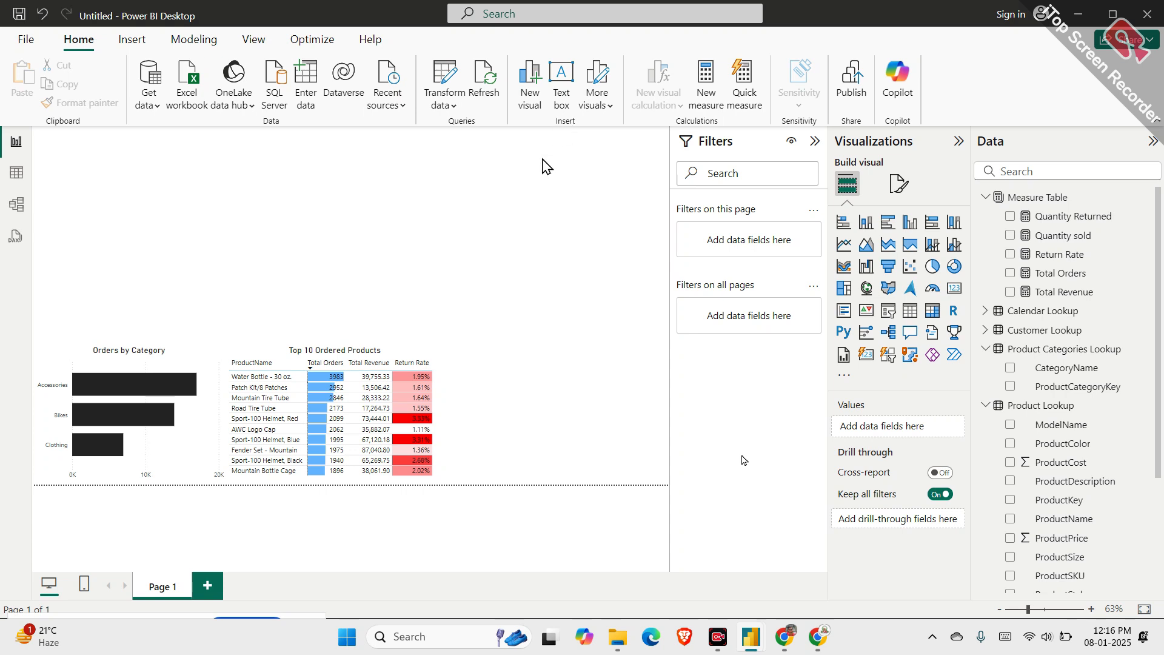
# Switch to the Power BI report named first and copy the whole DAX formula of the Previous Month Revenue measure
pyautogui.click(440, 382)
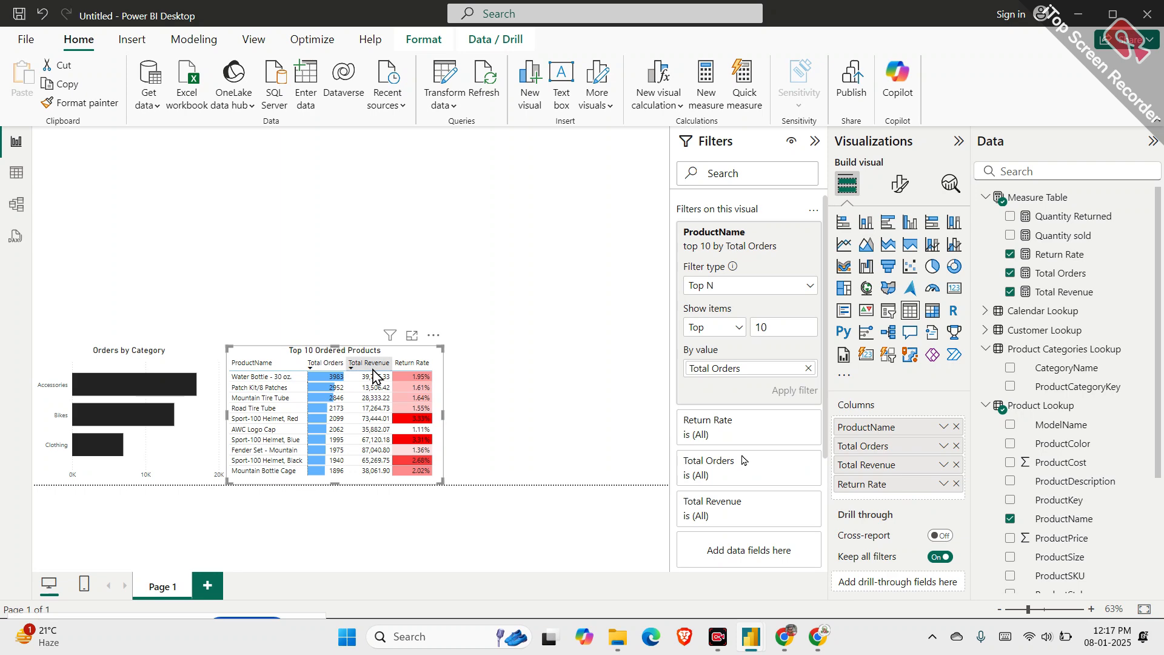
pyautogui.moveTo(750, 637)
pyautogui.click(811, 569)
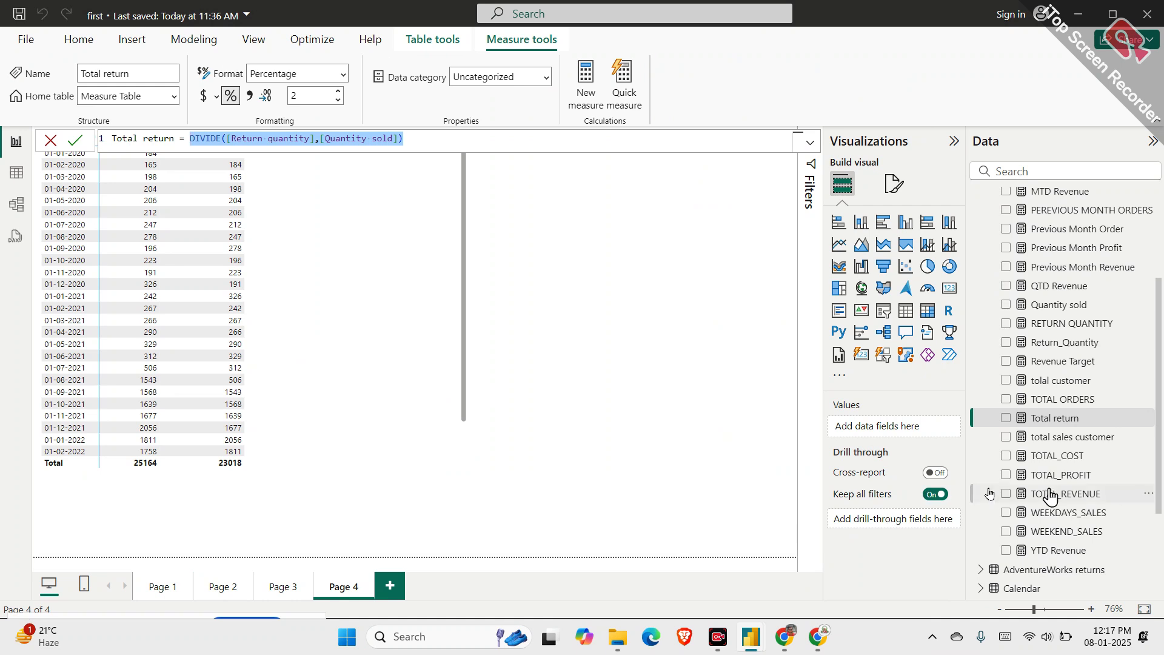
pyautogui.click(1082, 267)
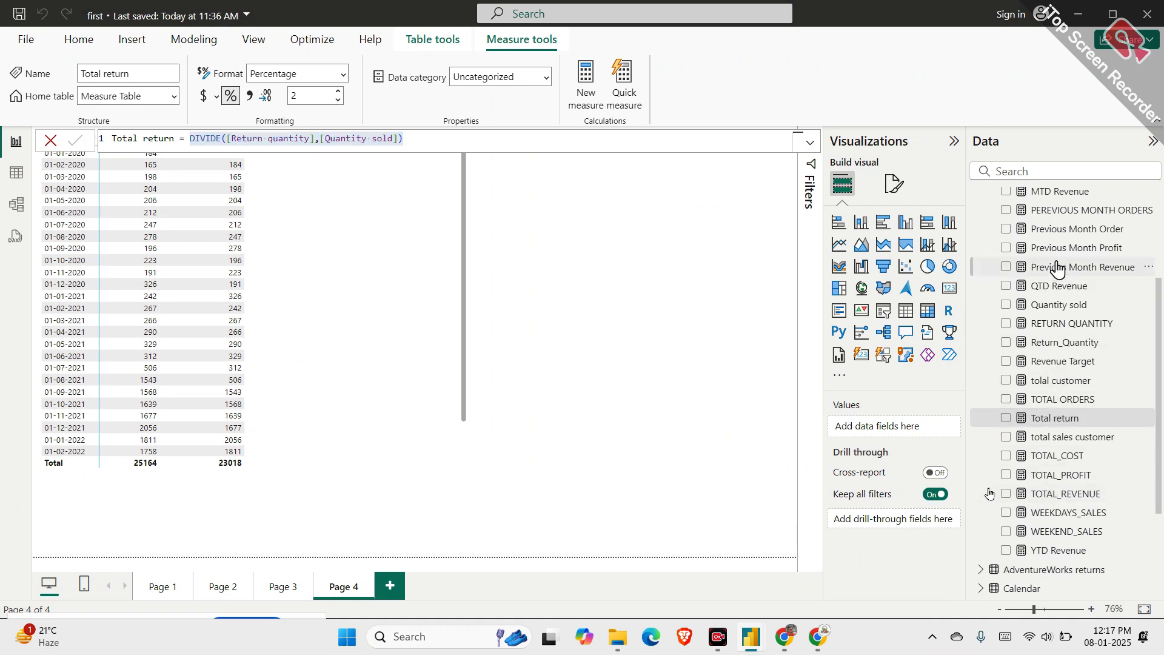
pyautogui.moveTo(130, 238); pyautogui.dragTo(103, 140)
pyautogui.hotkey('ctrl', 'c')
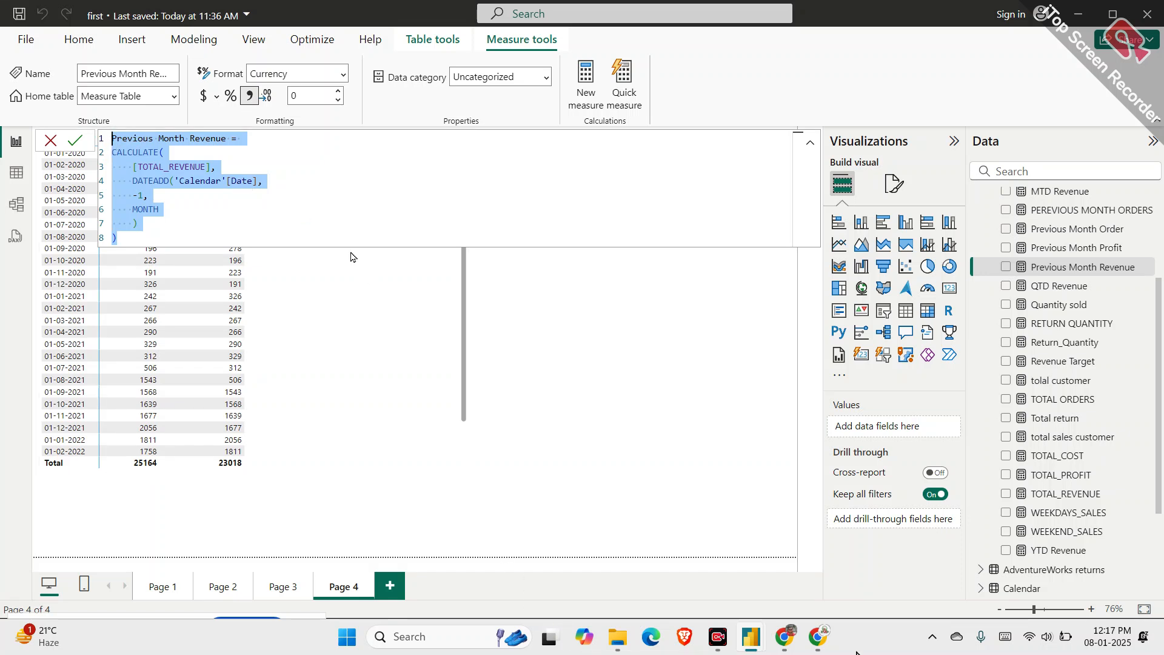
pyautogui.moveTo(752, 638)
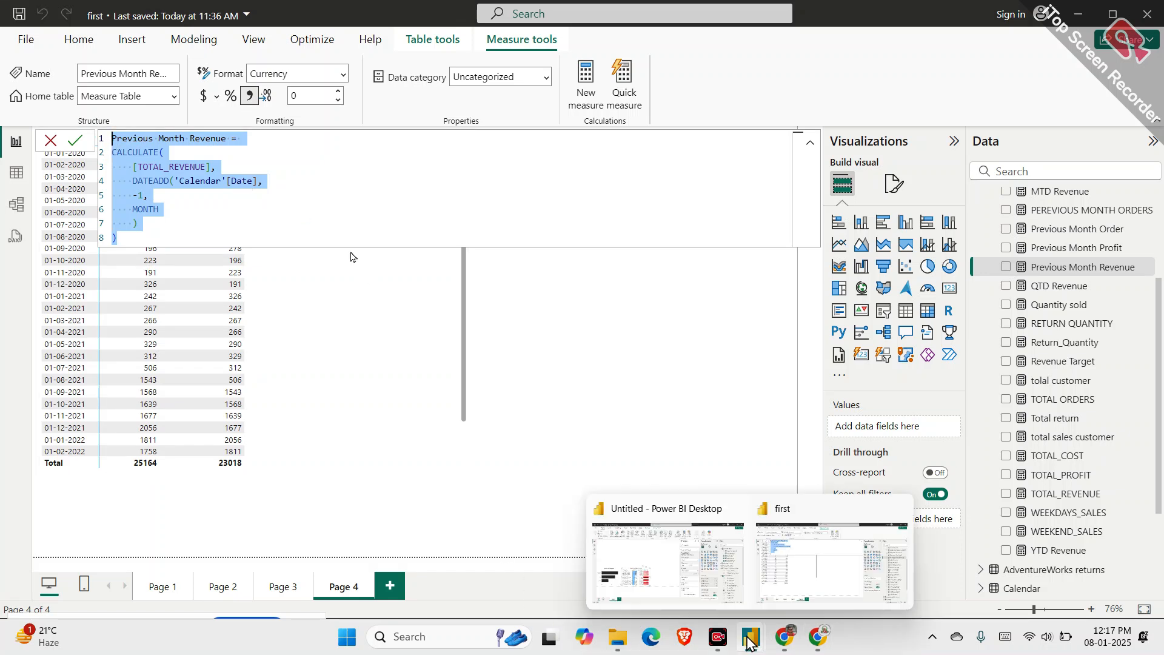
# Switch to the untitled Power BI report, create a new measure in the Measure Table and paste the copied Previous Month Revenue formula
pyautogui.click(684, 568)
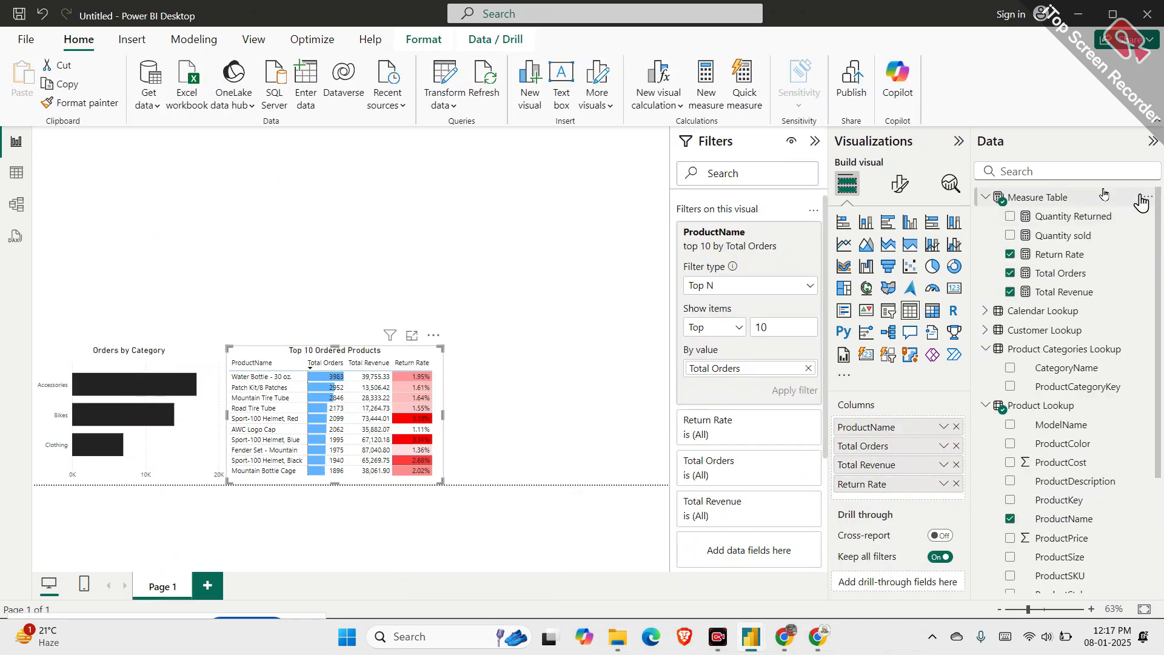
pyautogui.click(1147, 198)
pyautogui.click(1086, 225)
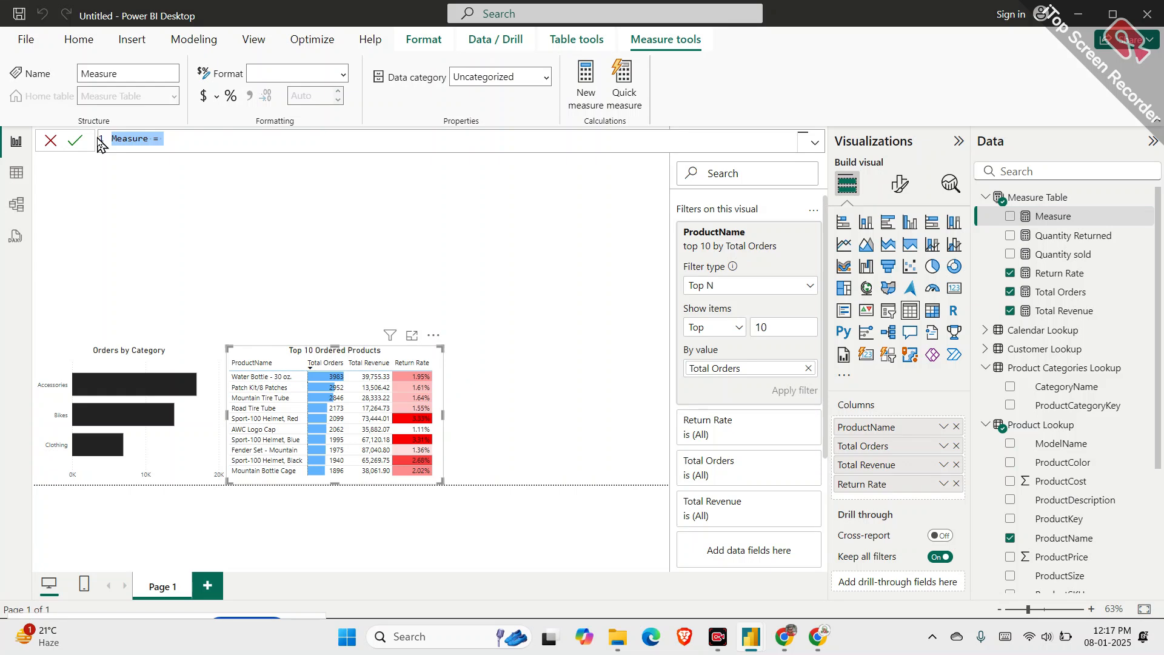
pyautogui.hotkey('ctrl', 'v')
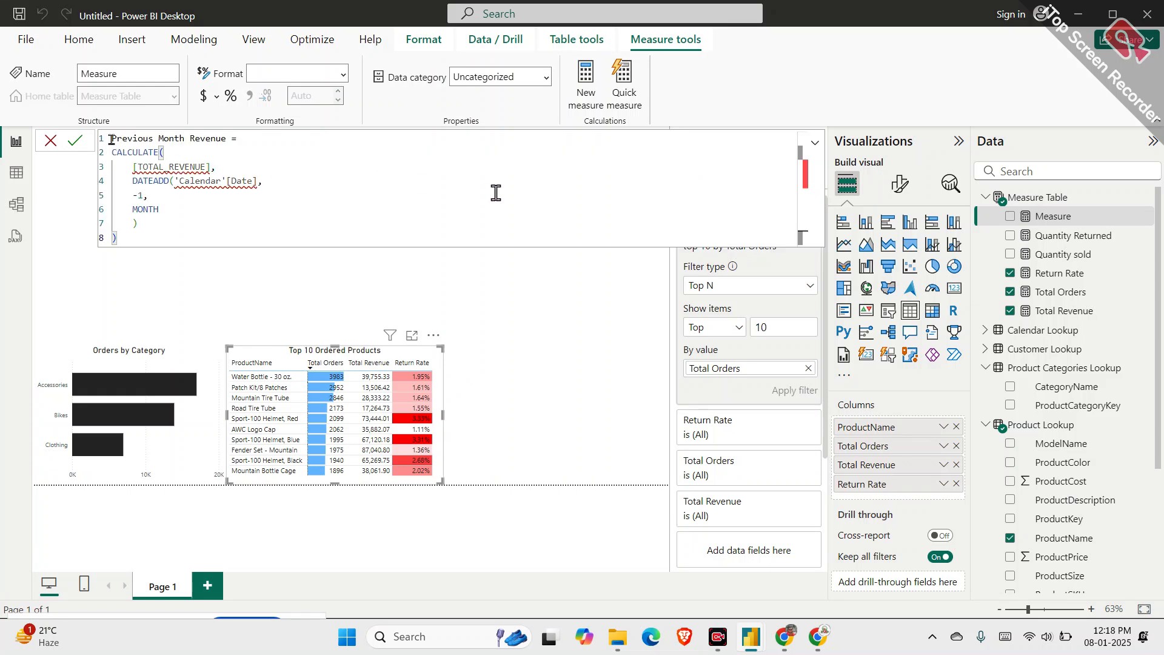
# Replace the TOTAL_REVENUE reference in the pasted formula with the [Total Revenue] measure
pyautogui.doubleClick(172, 167)
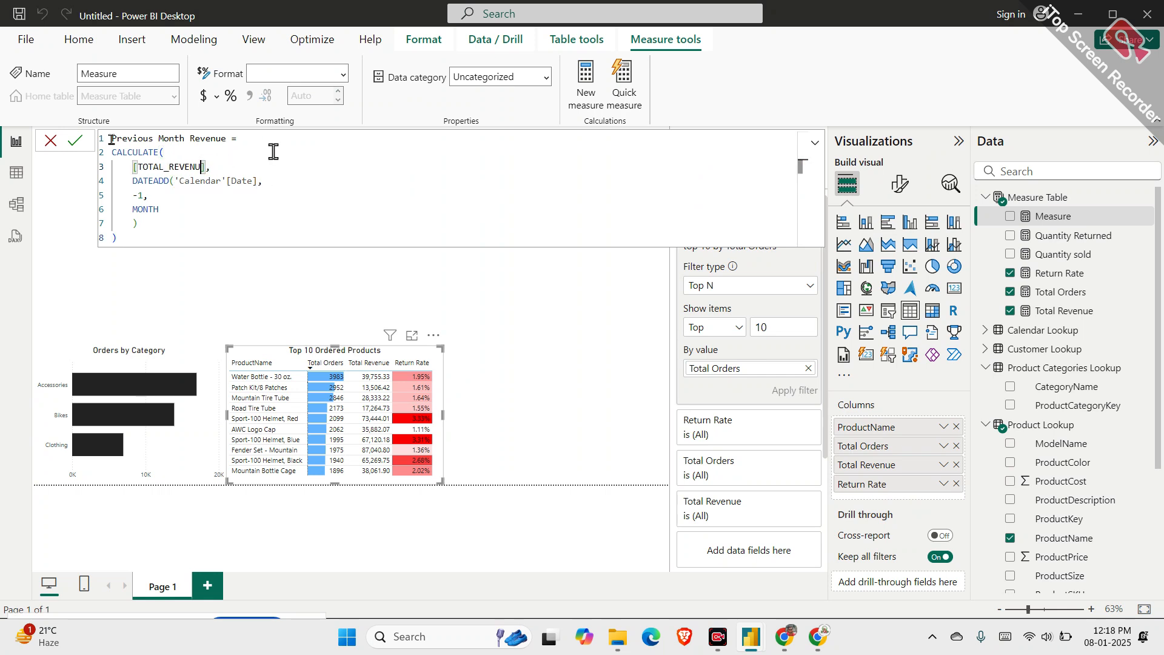
pyautogui.write('T')
pyautogui.press('Down')
pyautogui.press('Tab')
pyautogui.click(148, 228)
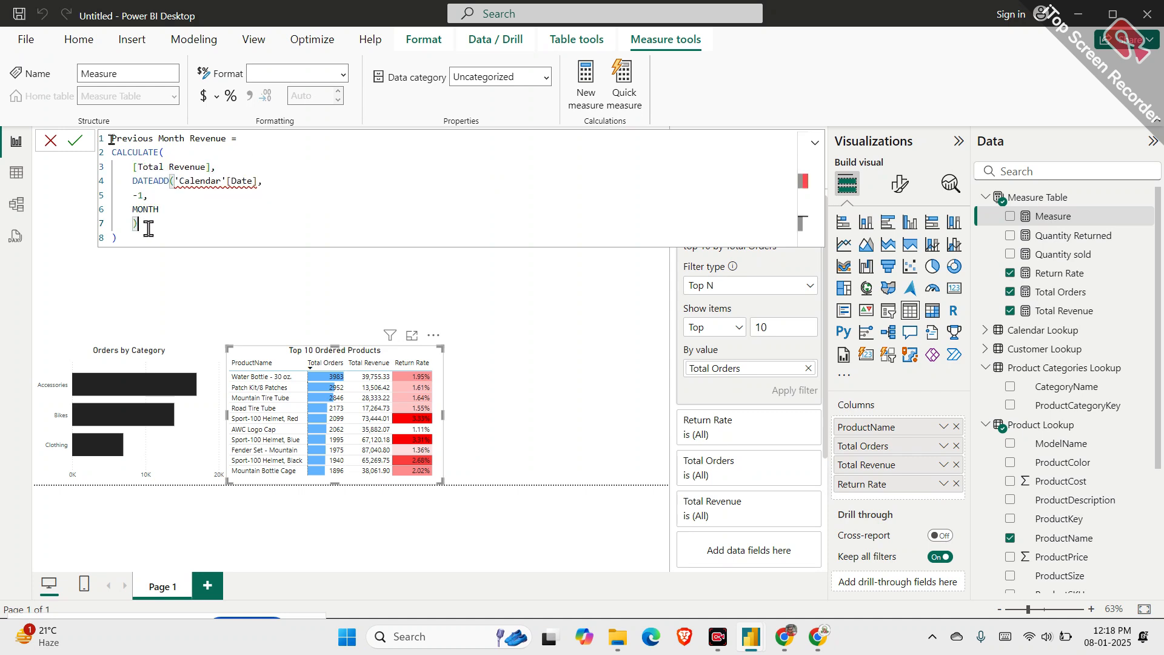
# Change the DATEADD date reference to 'Calendar Lookup'[Date], commit the Previous Month Revenue measure and close its formula
pyautogui.click(259, 180)
pyautogui.press('BackSpace')
pyautogui.press('BackSpace')
pyautogui.press('BackSpace')
pyautogui.press('BackSpace')
pyautogui.press('BackSpace')
pyautogui.press('BackSpace')
pyautogui.press('BackSpace')
pyautogui.press('BackSpace')
pyautogui.press('BackSpace')
pyautogui.press('BackSpace')
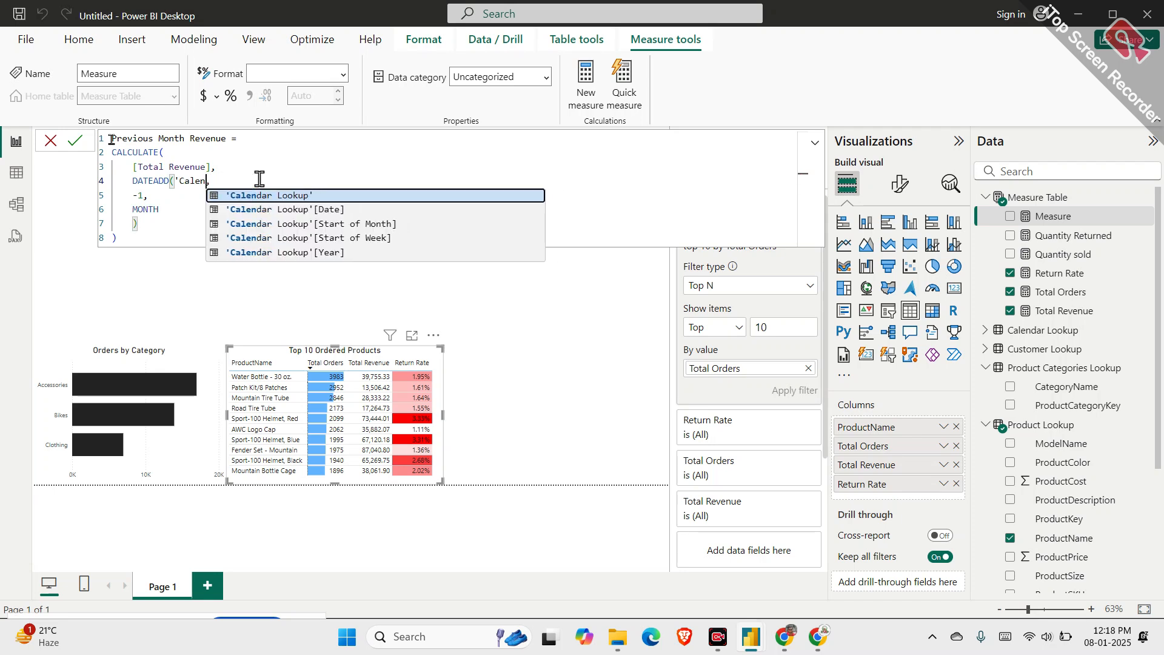
pyautogui.press('Down')
pyautogui.press('Tab')
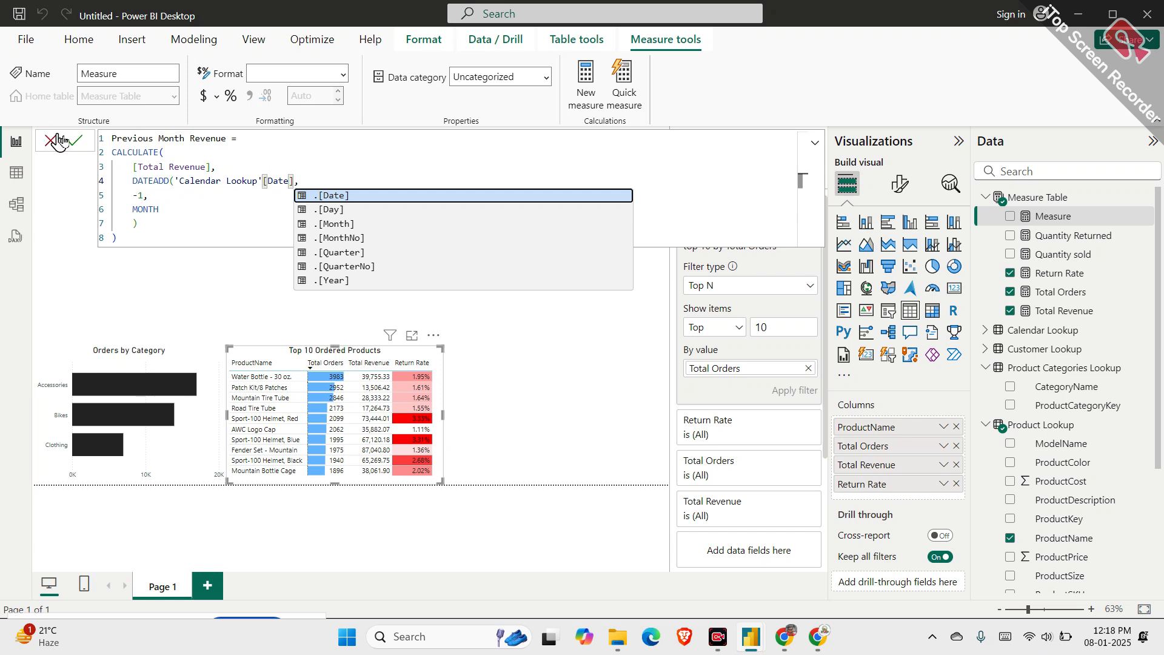
pyautogui.click(85, 138)
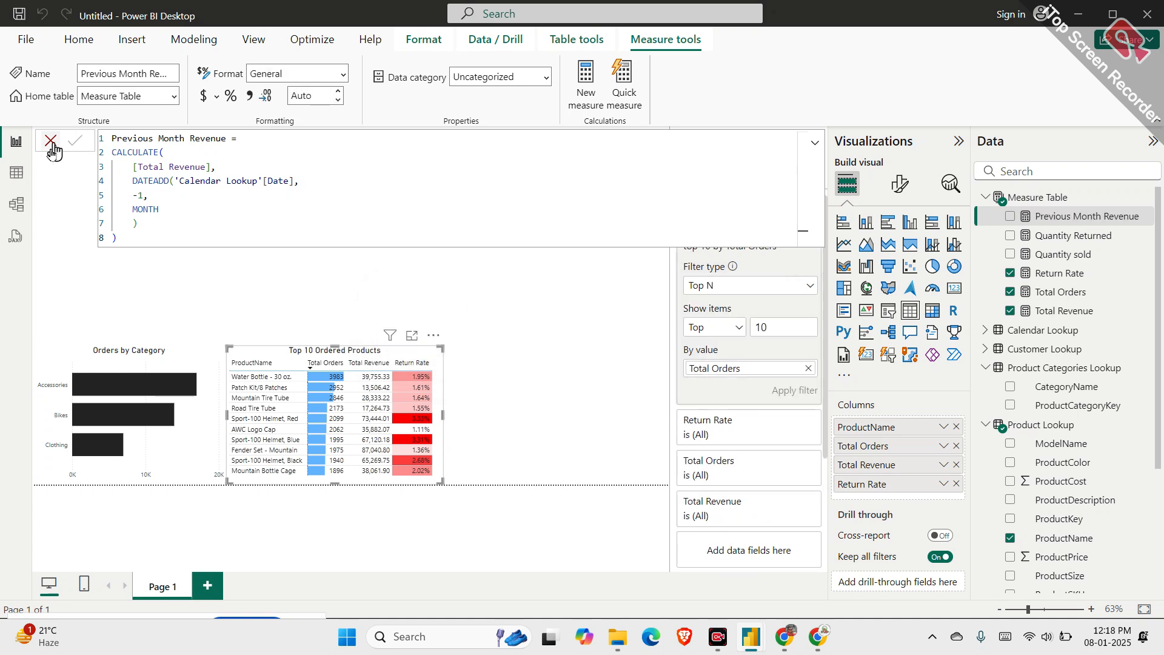
pyautogui.click(51, 142)
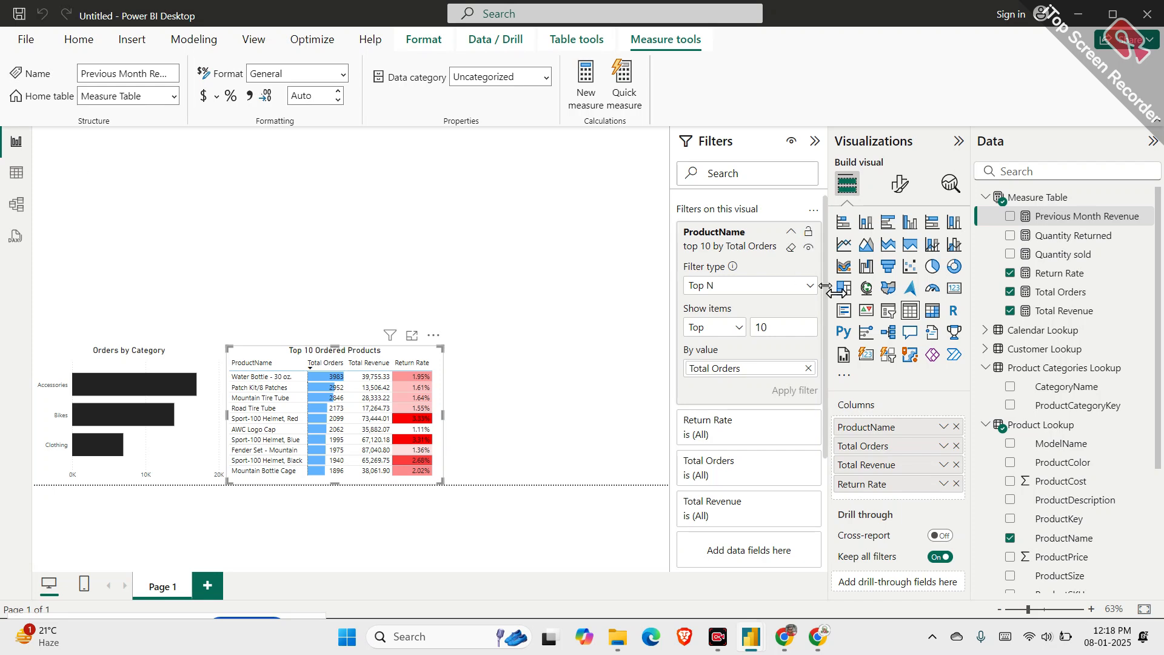
# Try converting the Top 10 Ordered Products table into a KPI visual and undo the conversion
pyautogui.click(865, 312)
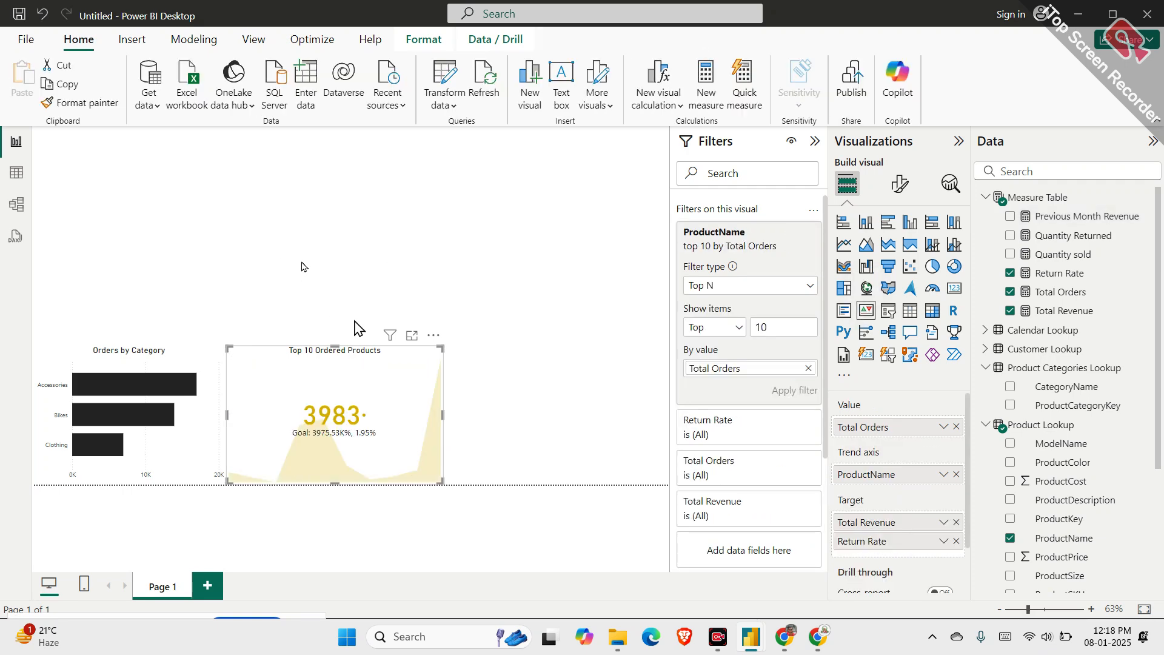
pyautogui.hotkey('ctrl', 'z')
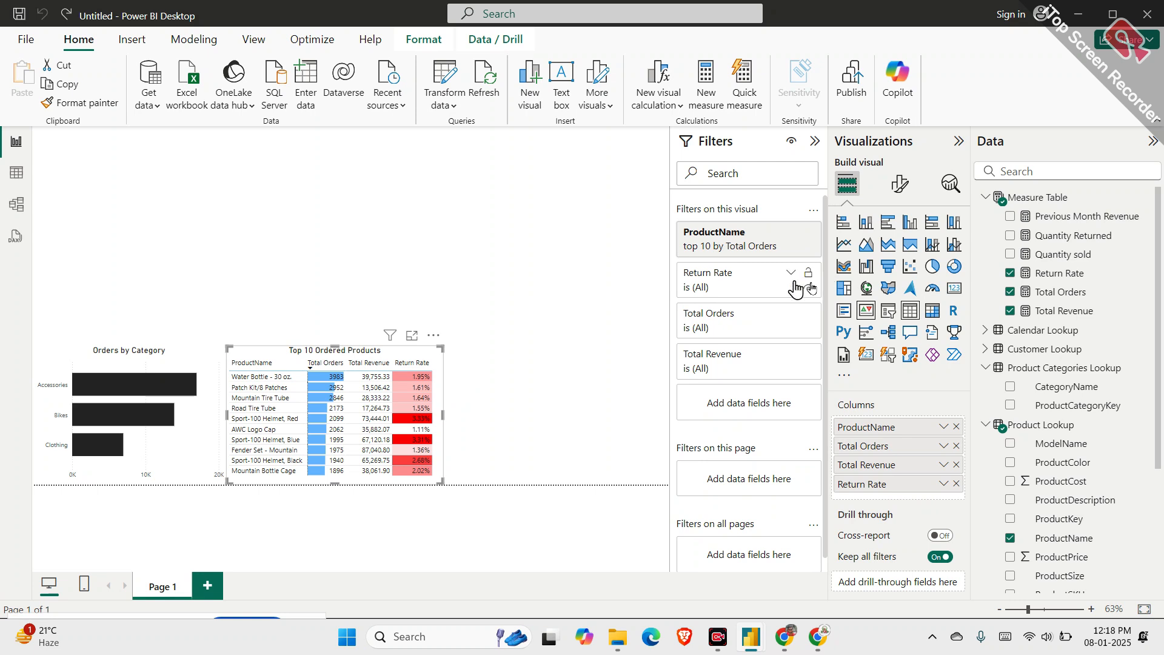
# Add a separate KPI visual above the product table with Total Revenue as value and Start of Month as trend axis
pyautogui.click(228, 217)
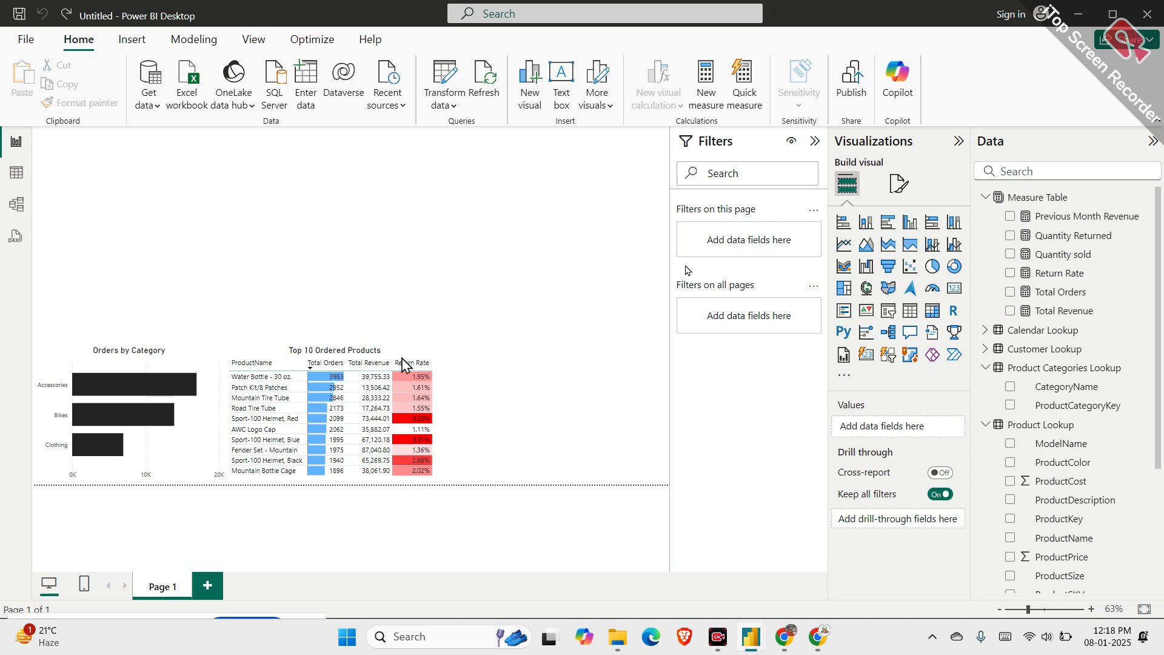
pyautogui.click(870, 311)
pyautogui.moveTo(186, 199); pyautogui.dragTo(465, 226)
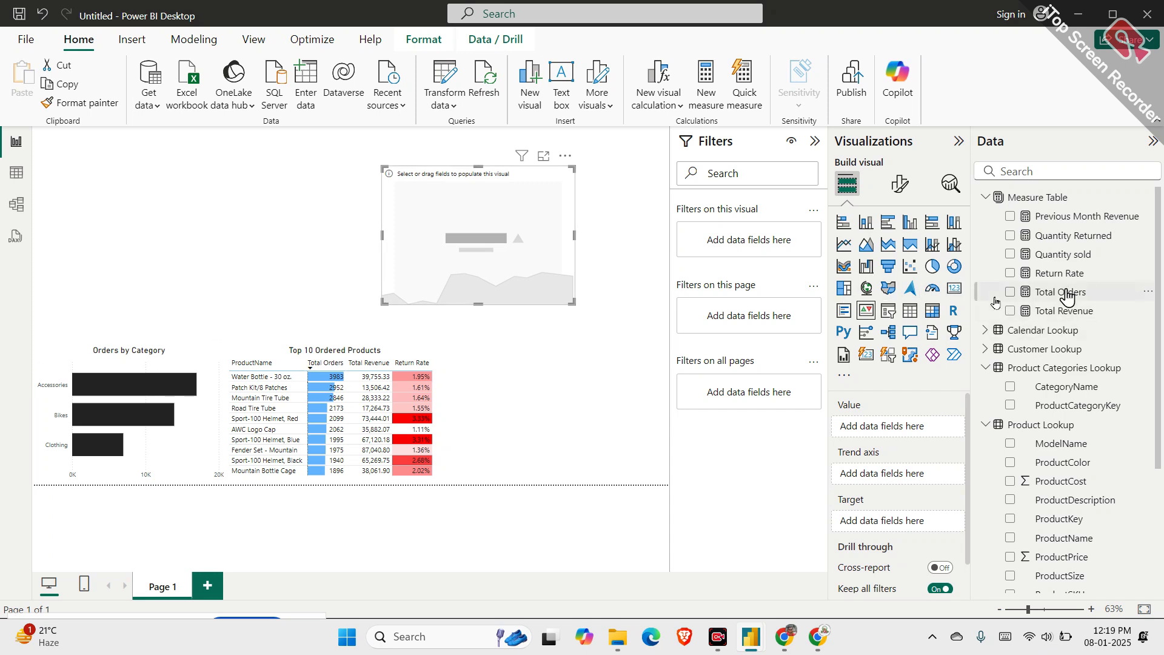
pyautogui.moveTo(1066, 310); pyautogui.dragTo(925, 422)
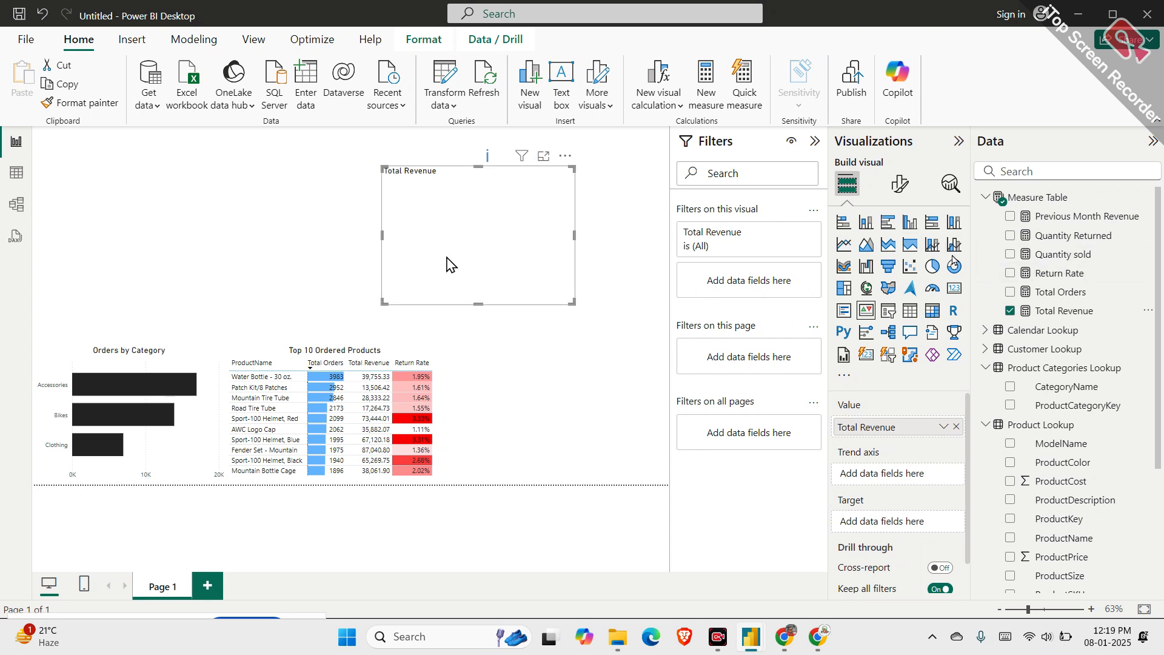
pyautogui.click(987, 331)
pyautogui.moveTo(1050, 371); pyautogui.dragTo(919, 476)
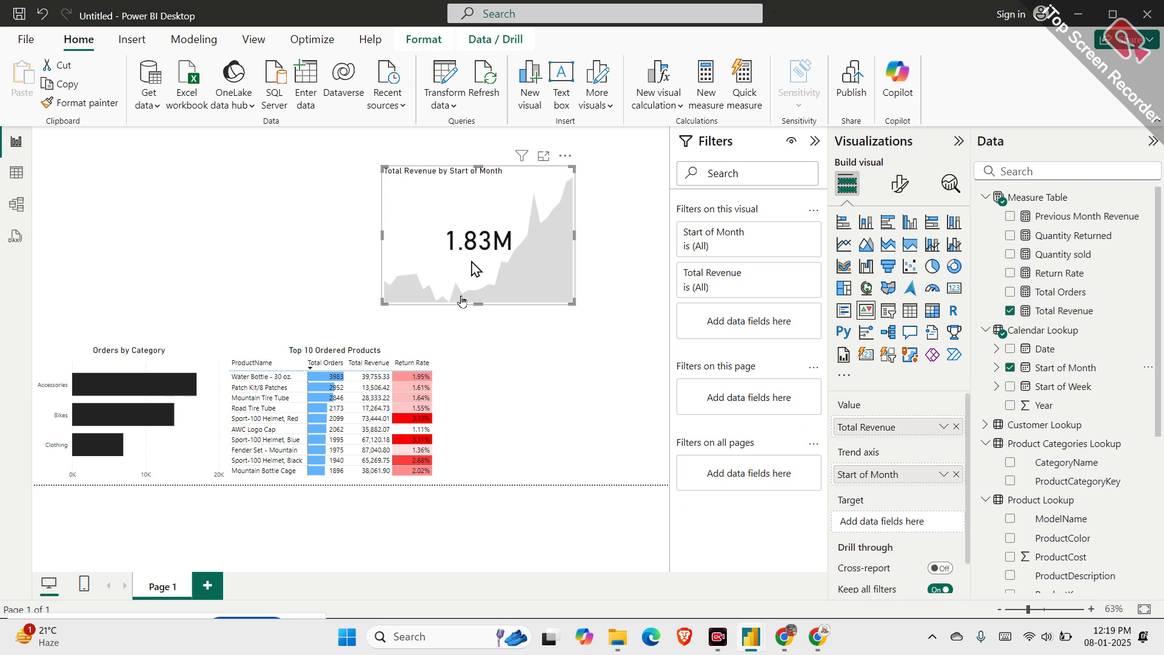
# Format the Total Revenue measure as Currency with 2 decimal places
pyautogui.click(1050, 313)
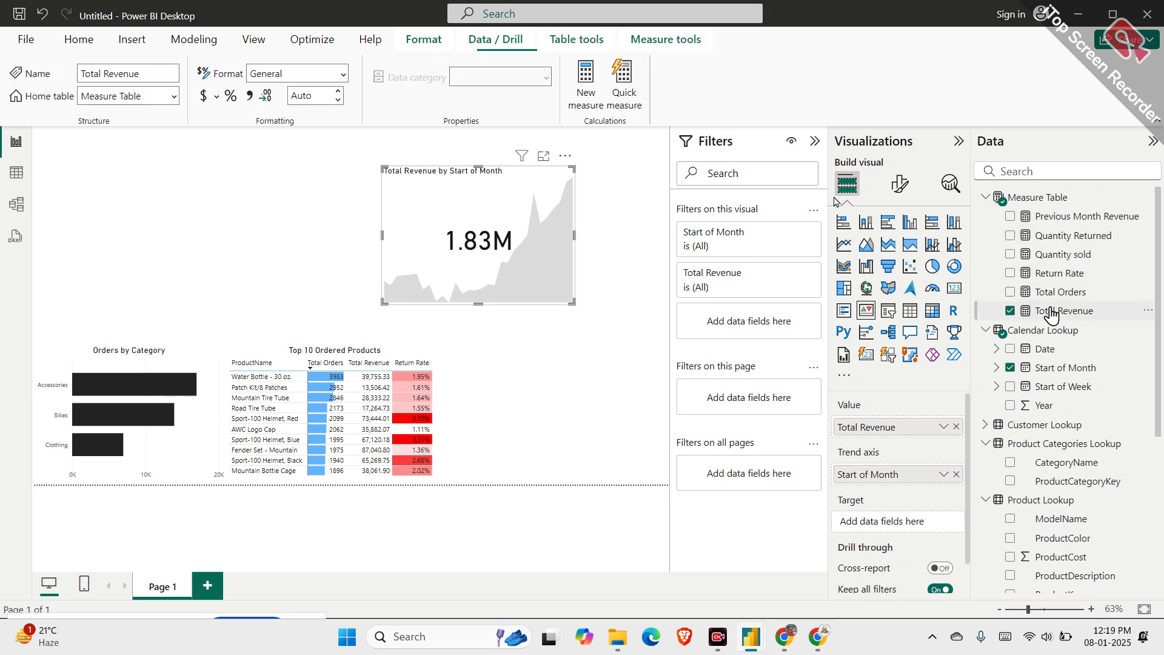
pyautogui.click(344, 74)
pyautogui.click(295, 120)
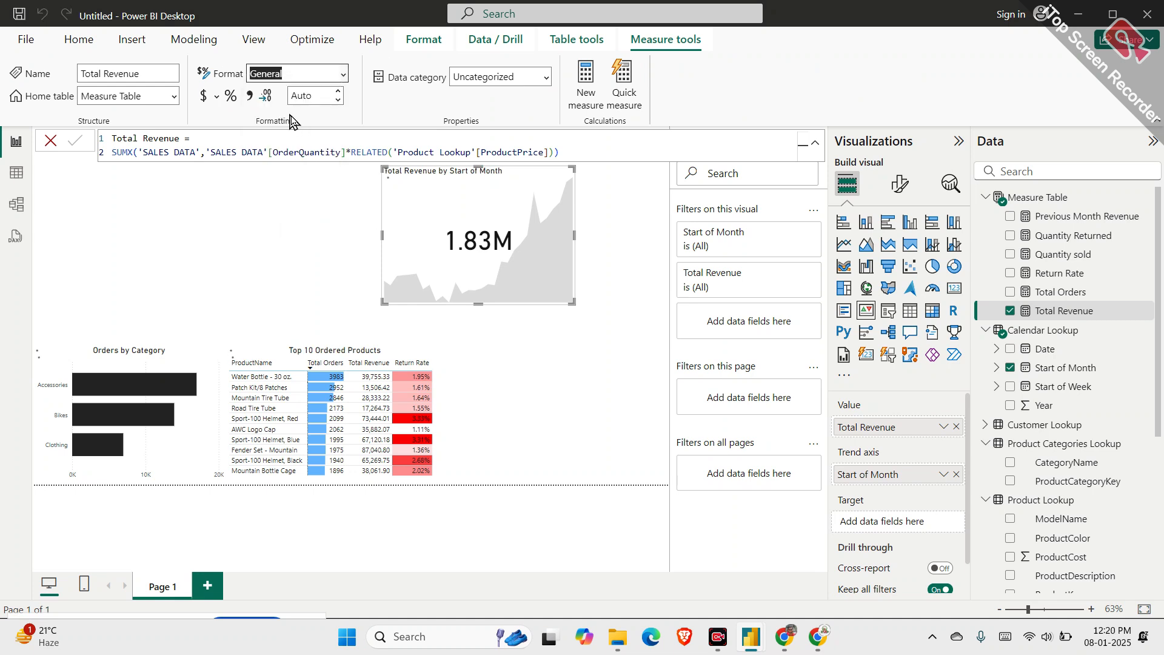
pyautogui.click(318, 97)
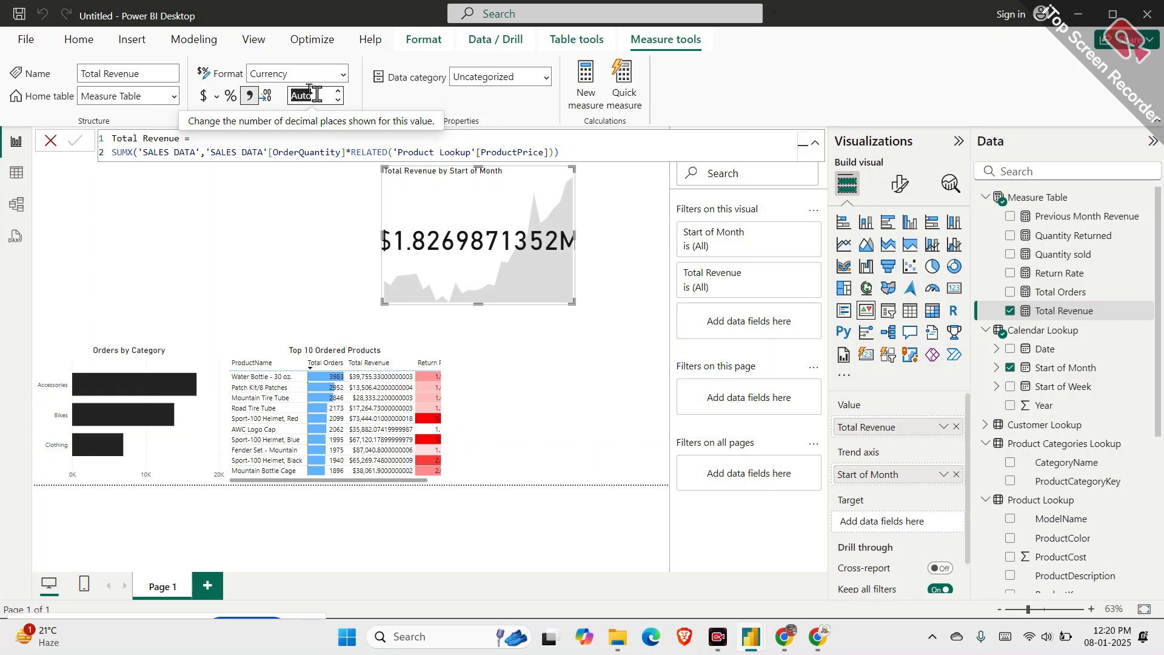
pyautogui.write('2')
pyautogui.press('Return')
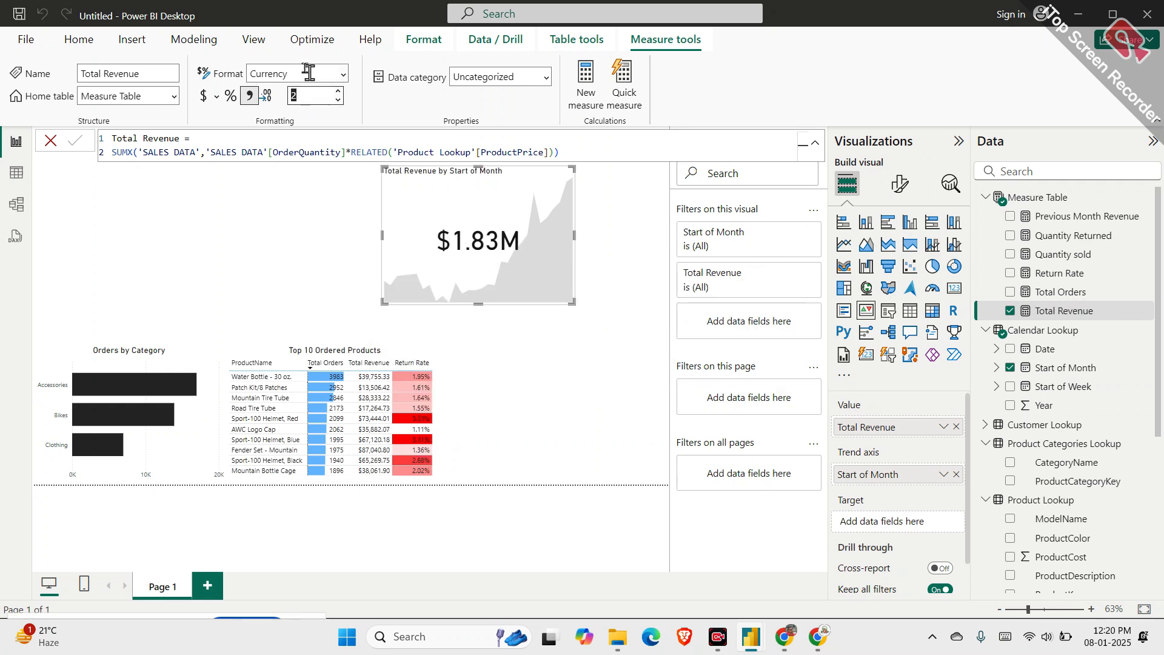
pyautogui.click(297, 247)
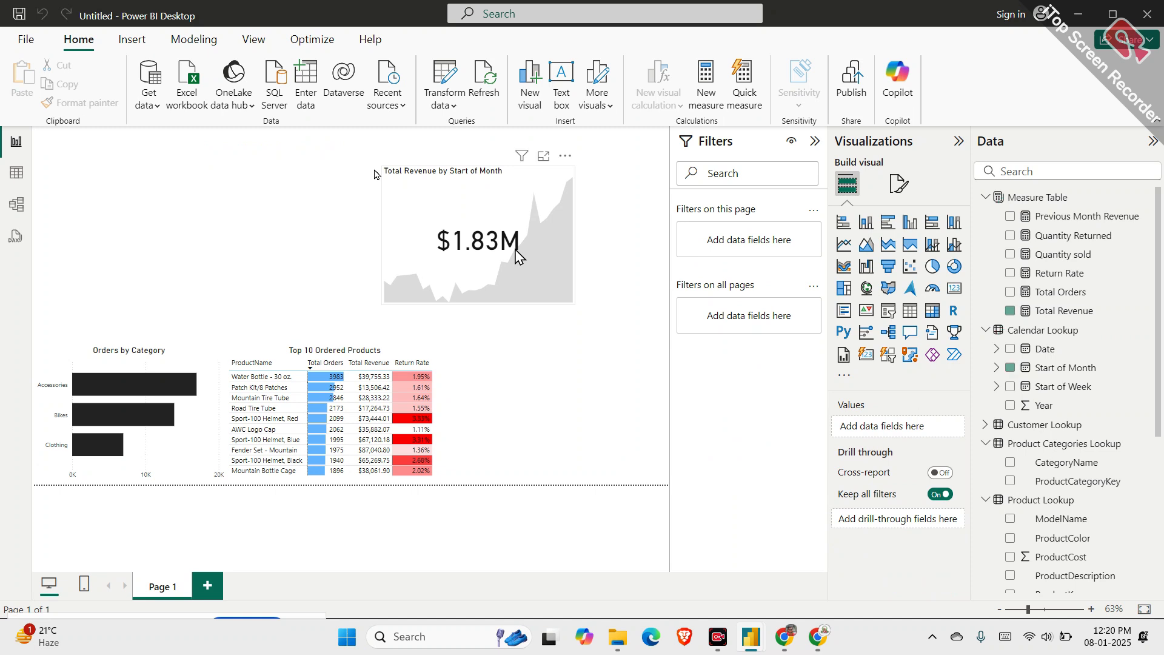
# Sketch a rising trend line and a frame over the KPI, clear them, sketch a falling line and clear it too
pyautogui.click(516, 255)
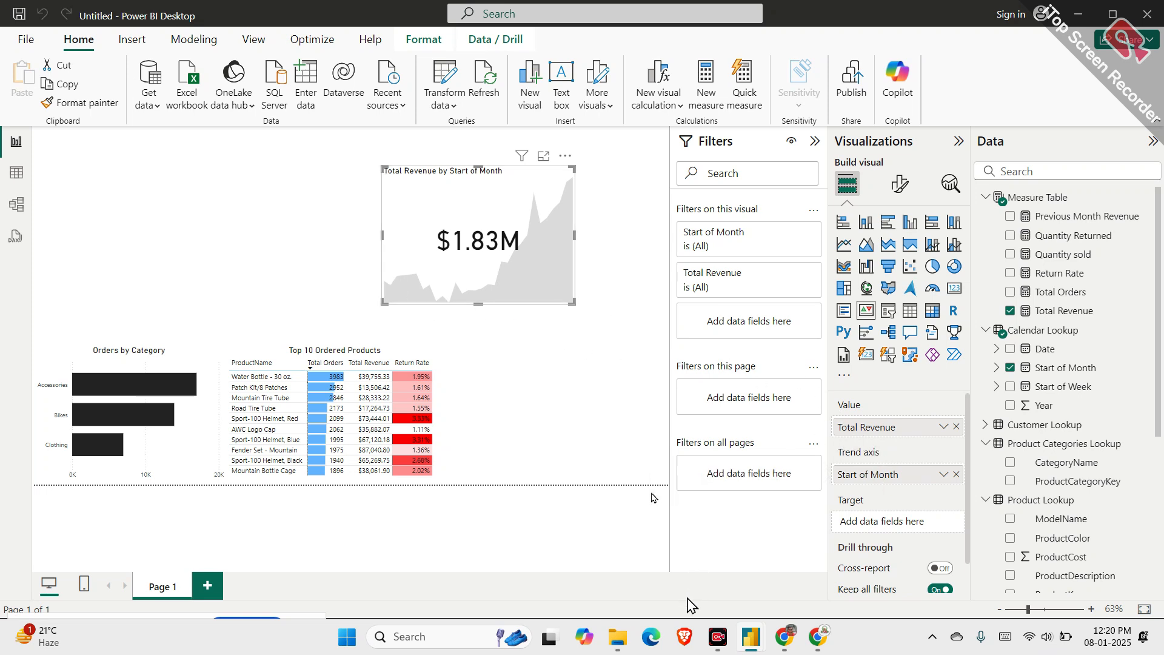
pyautogui.moveTo(393, 280)
pyautogui.mouseDown()
pyautogui.moveTo(456, 279)
pyautogui.moveTo(588, 181)
pyautogui.mouseUp()
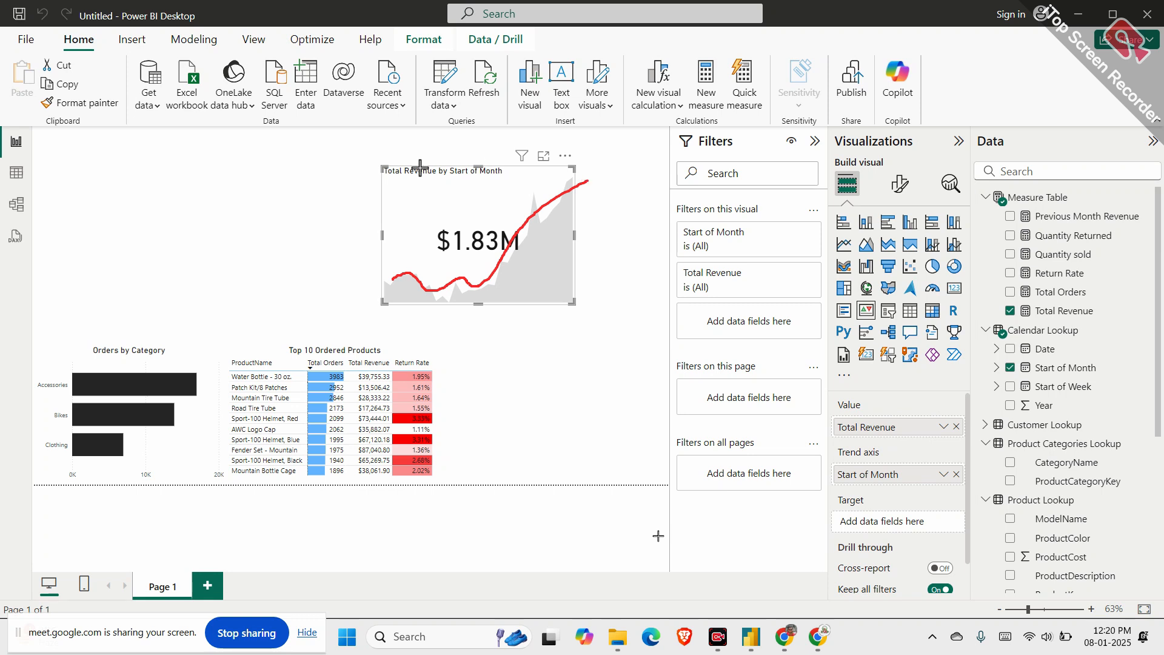
pyautogui.moveTo(384, 171)
pyautogui.mouseDown()
pyautogui.moveTo(417, 203)
pyautogui.moveTo(473, 200)
pyautogui.moveTo(568, 297)
pyautogui.mouseUp()
pyautogui.click(837, 602)
pyautogui.moveTo(386, 189)
pyautogui.mouseDown()
pyautogui.moveTo(417, 180)
pyautogui.moveTo(513, 230)
pyautogui.moveTo(558, 284)
pyautogui.mouseUp()
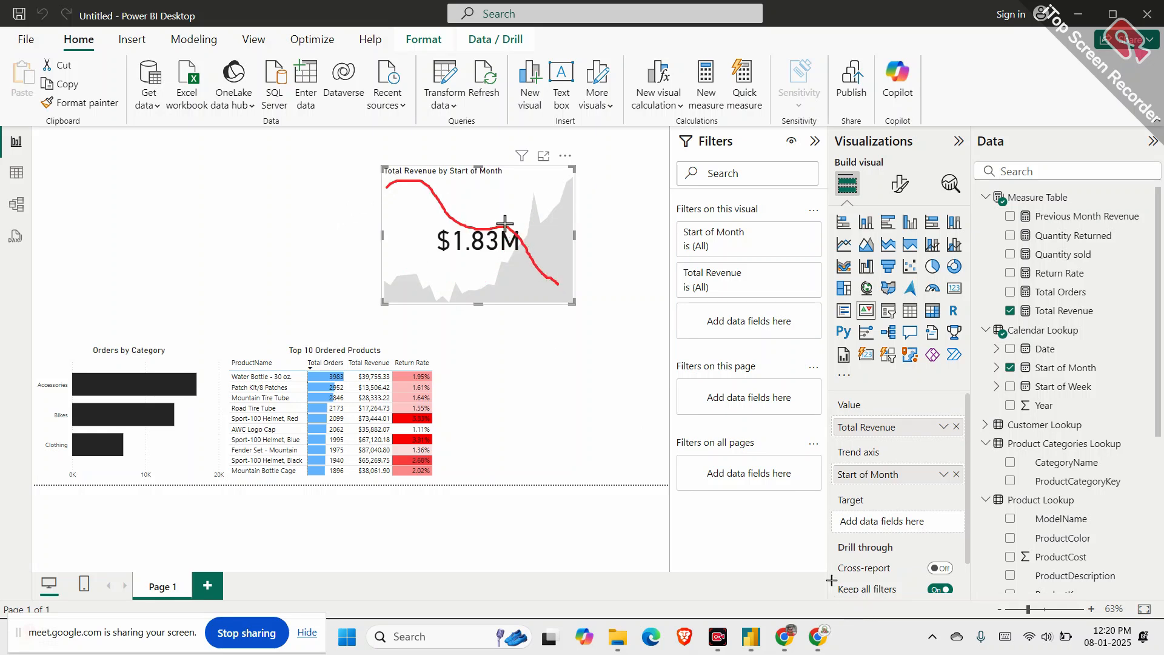
pyautogui.moveTo(535, 199)
pyautogui.mouseDown()
pyautogui.moveTo(368, 233)
pyautogui.moveTo(603, 286)
pyautogui.moveTo(533, 195)
pyautogui.mouseUp()
pyautogui.click(892, 605)
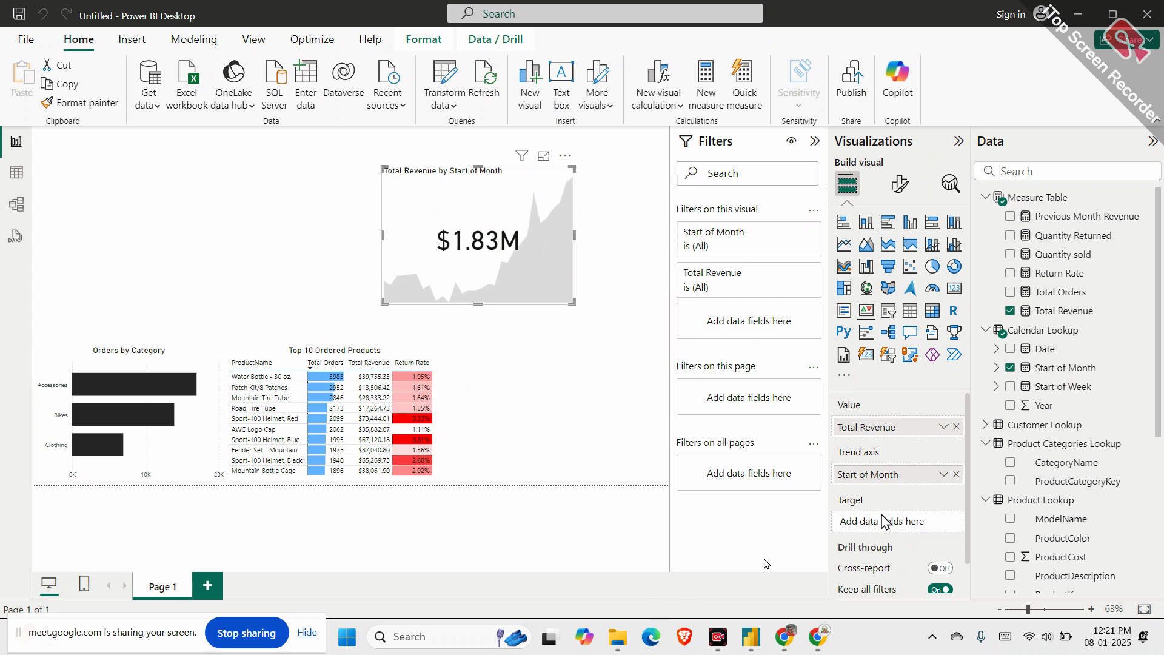
# Set Previous Month Revenue as the KPI's target and check that measure's formula
pyautogui.moveTo(1079, 216); pyautogui.dragTo(921, 524)
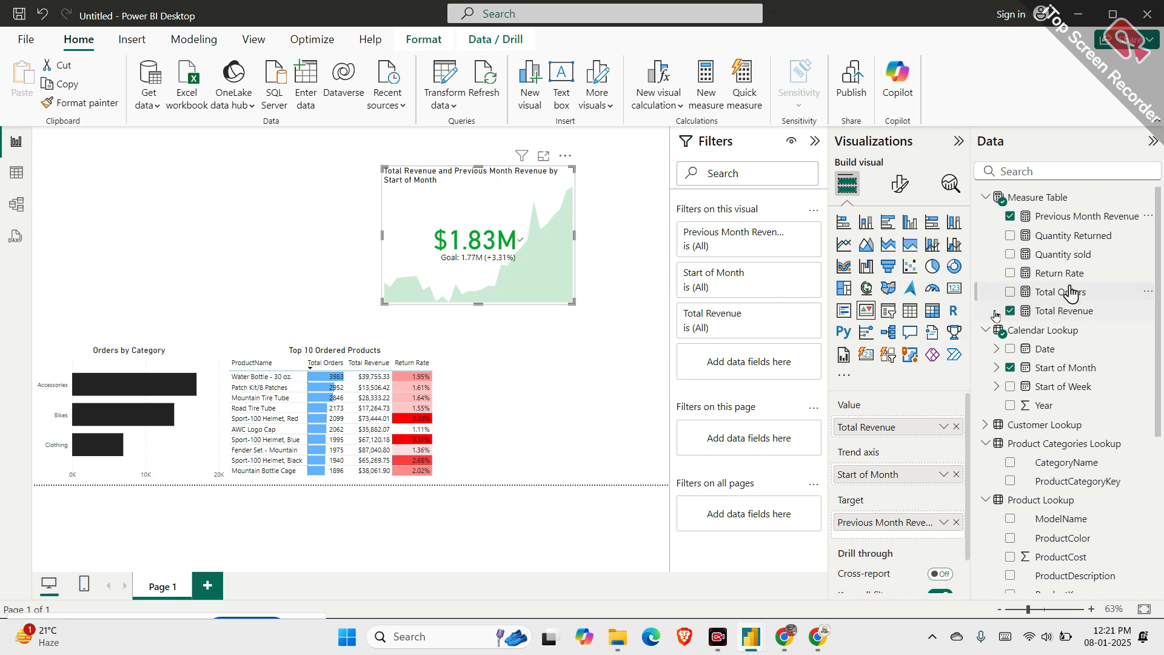
pyautogui.click(1077, 219)
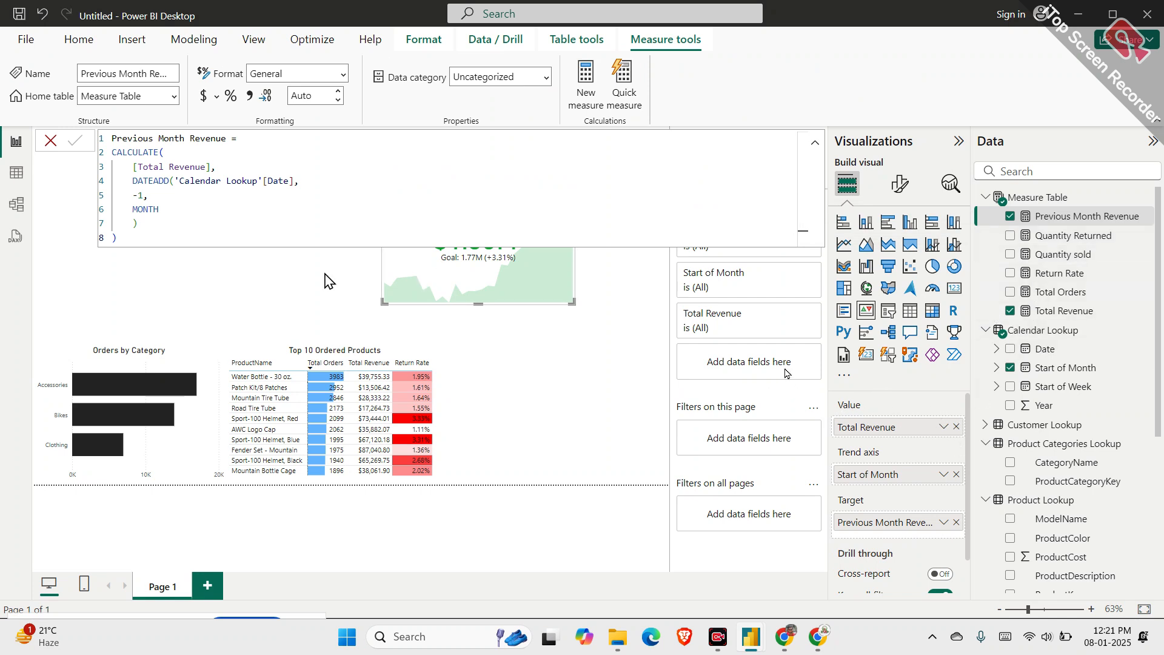
pyautogui.click(76, 168)
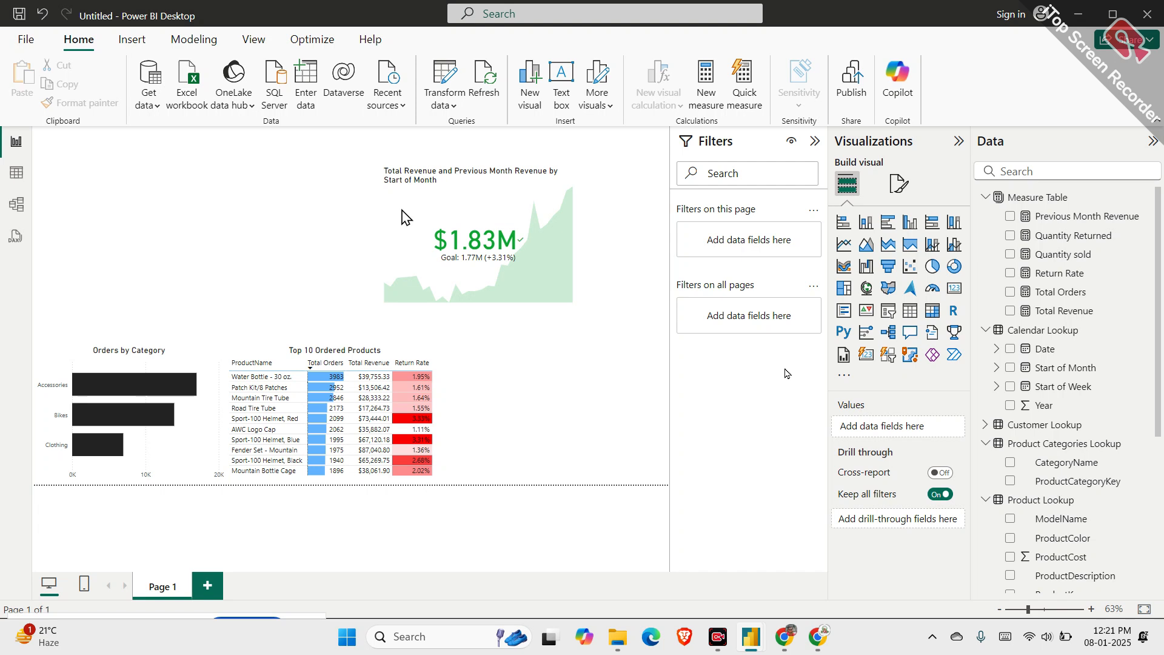
pyautogui.click(444, 240)
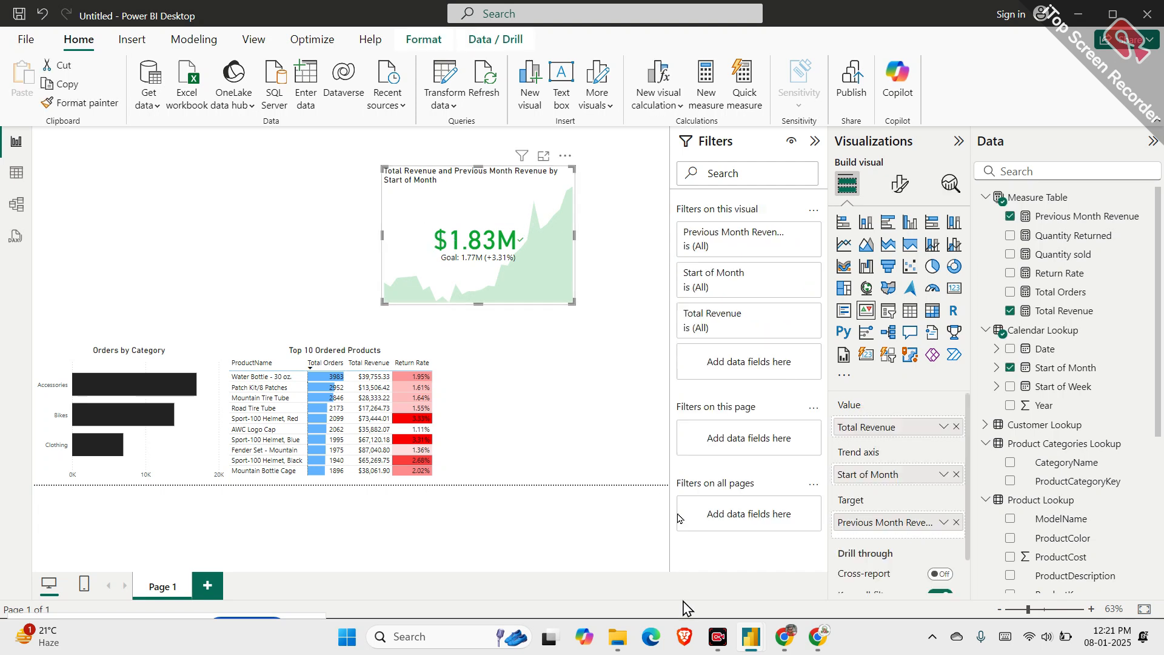
# Annotate the KPI with handwritten 100 values, circles and arrows contrasting growth and decline against the goal, and clear all marks
pyautogui.moveTo(197, 263)
pyautogui.mouseDown()
pyautogui.moveTo(201, 290)
pyautogui.moveTo(234, 297)
pyautogui.moveTo(228, 282)
pyautogui.moveTo(278, 301)
pyautogui.moveTo(269, 282)
pyautogui.moveTo(358, 299)
pyautogui.moveTo(357, 310)
pyautogui.moveTo(415, 322)
pyautogui.moveTo(417, 335)
pyautogui.moveTo(442, 311)
pyautogui.moveTo(462, 327)
pyautogui.moveTo(458, 312)
pyautogui.mouseUp()
pyautogui.moveTo(397, 350)
pyautogui.mouseDown()
pyautogui.moveTo(485, 325)
pyautogui.moveTo(384, 301)
pyautogui.moveTo(416, 344)
pyautogui.mouseUp()
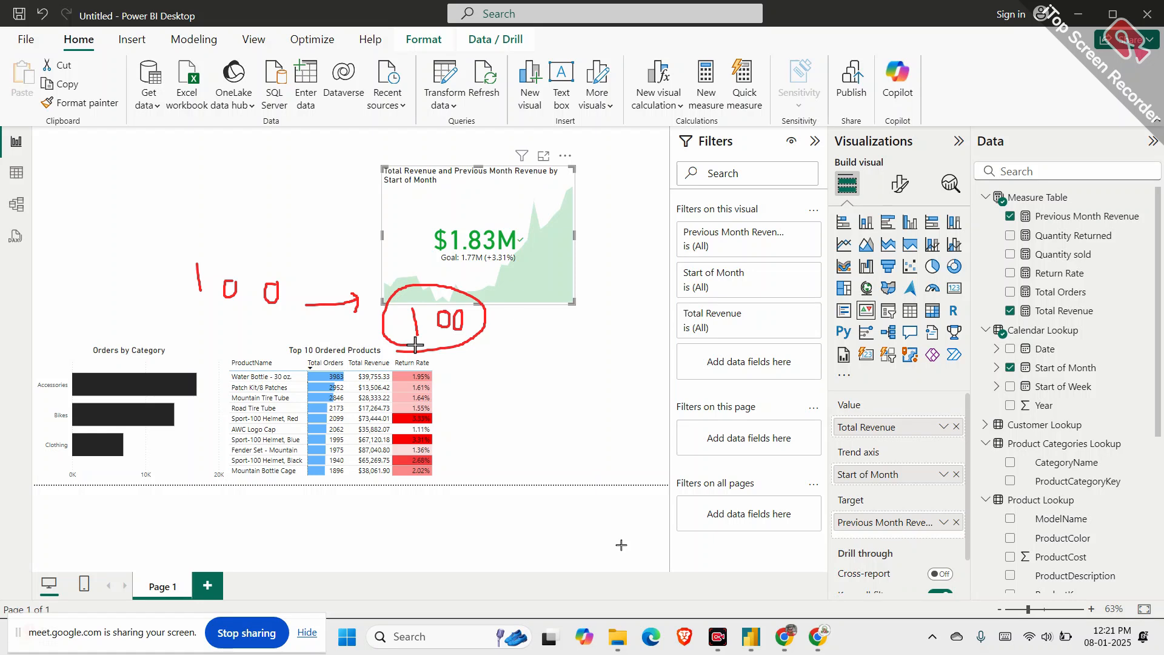
pyautogui.moveTo(507, 318)
pyautogui.mouseDown()
pyautogui.moveTo(512, 360)
pyautogui.moveTo(534, 346)
pyautogui.mouseUp()
pyautogui.moveTo(490, 388)
pyautogui.mouseDown()
pyautogui.moveTo(529, 416)
pyautogui.moveTo(484, 422)
pyautogui.mouseUp()
pyautogui.moveTo(454, 307)
pyautogui.mouseDown()
pyautogui.moveTo(581, 262)
pyautogui.moveTo(584, 279)
pyautogui.mouseUp()
pyautogui.moveTo(578, 179)
pyautogui.mouseDown()
pyautogui.moveTo(585, 208)
pyautogui.moveTo(550, 197)
pyautogui.moveTo(553, 209)
pyautogui.moveTo(585, 189)
pyautogui.moveTo(613, 197)
pyautogui.moveTo(592, 207)
pyautogui.moveTo(628, 166)
pyautogui.mouseUp()
pyautogui.moveTo(461, 301)
pyautogui.mouseDown()
pyautogui.moveTo(590, 210)
pyautogui.moveTo(609, 226)
pyautogui.mouseUp()
pyautogui.moveTo(428, 298); pyautogui.dragTo(579, 227)
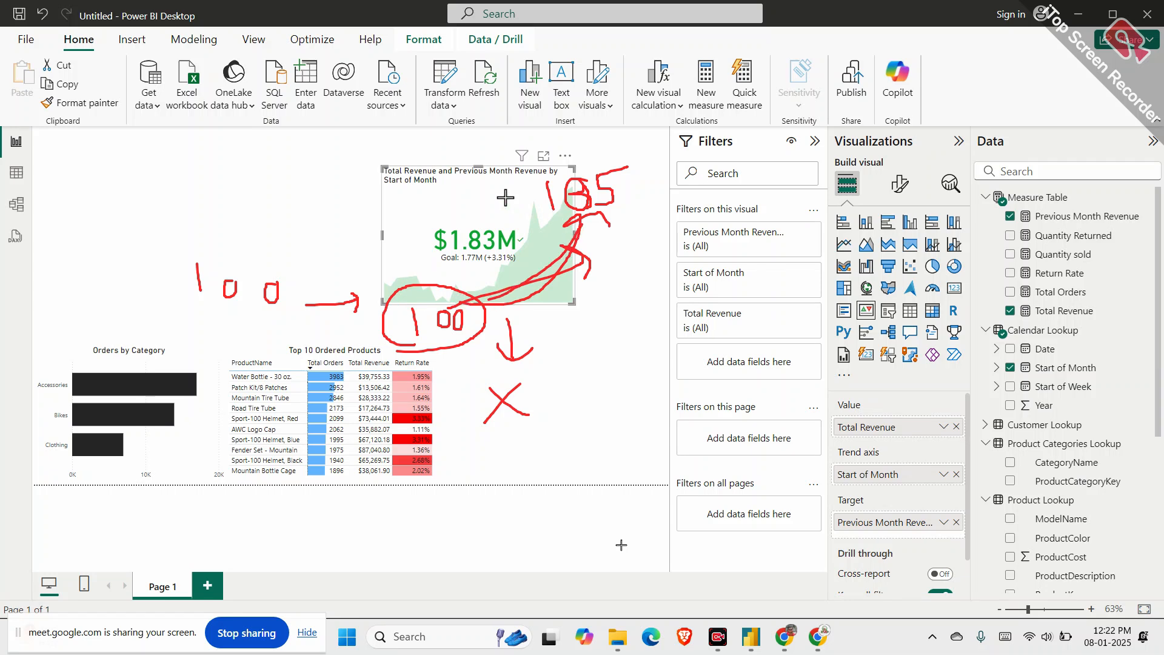
pyautogui.moveTo(253, 245)
pyautogui.mouseDown()
pyautogui.moveTo(206, 249)
pyautogui.moveTo(249, 328)
pyautogui.moveTo(285, 273)
pyautogui.moveTo(245, 249)
pyautogui.mouseUp()
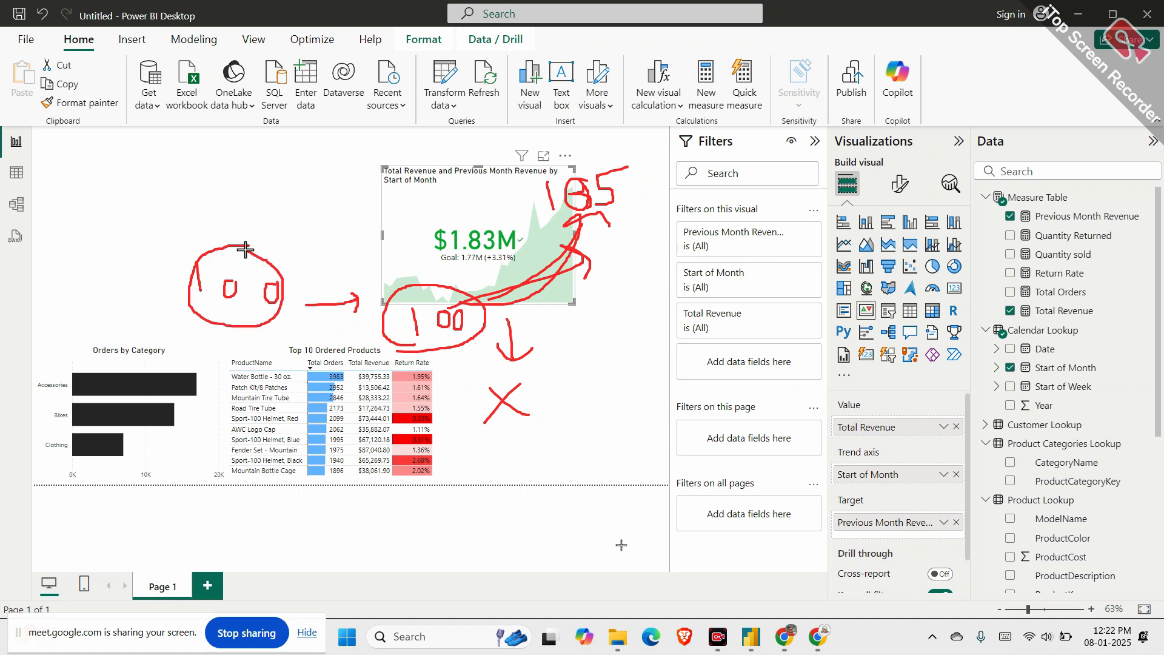
pyautogui.moveTo(342, 320)
pyautogui.mouseDown()
pyautogui.moveTo(467, 311)
pyautogui.moveTo(579, 236)
pyautogui.moveTo(577, 217)
pyautogui.mouseUp()
pyautogui.moveTo(500, 212)
pyautogui.mouseDown()
pyautogui.moveTo(405, 243)
pyautogui.moveTo(517, 222)
pyautogui.mouseUp()
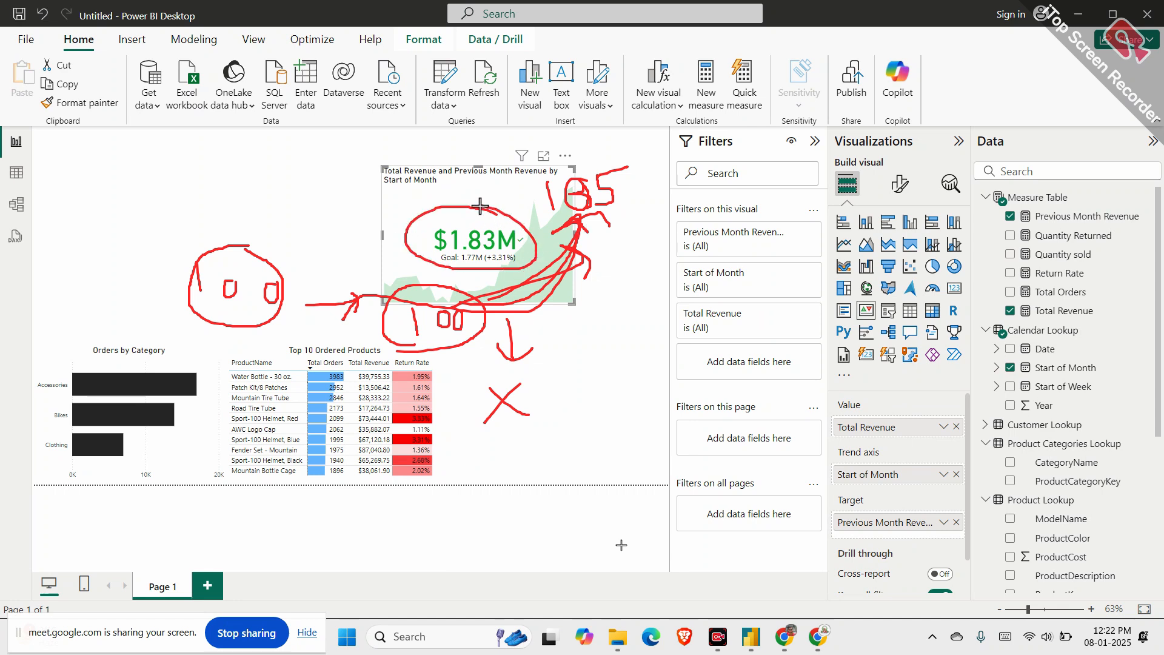
pyautogui.moveTo(271, 310)
pyautogui.mouseDown()
pyautogui.moveTo(488, 364)
pyautogui.moveTo(491, 388)
pyautogui.moveTo(514, 362)
pyautogui.mouseUp()
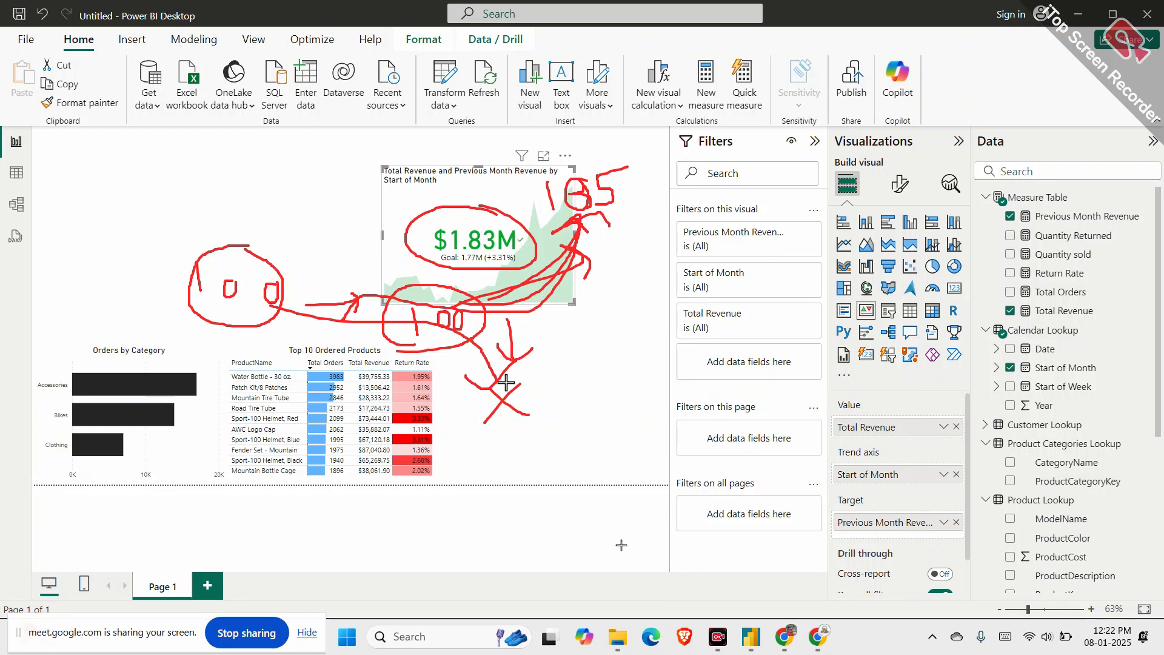
pyautogui.moveTo(494, 204)
pyautogui.mouseDown()
pyautogui.moveTo(536, 278)
pyautogui.moveTo(490, 209)
pyautogui.mouseUp()
pyautogui.moveTo(249, 266); pyautogui.dragTo(399, 295)
pyautogui.moveTo(511, 228)
pyautogui.mouseDown()
pyautogui.moveTo(426, 258)
pyautogui.moveTo(432, 205)
pyautogui.mouseUp()
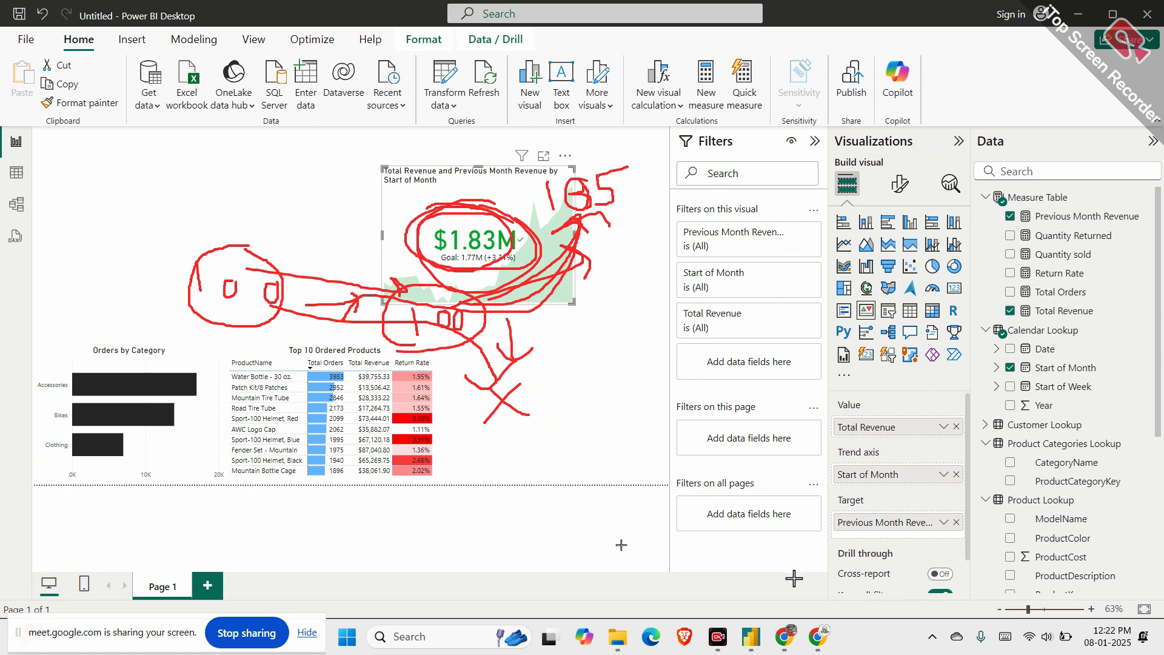
pyautogui.click(889, 607)
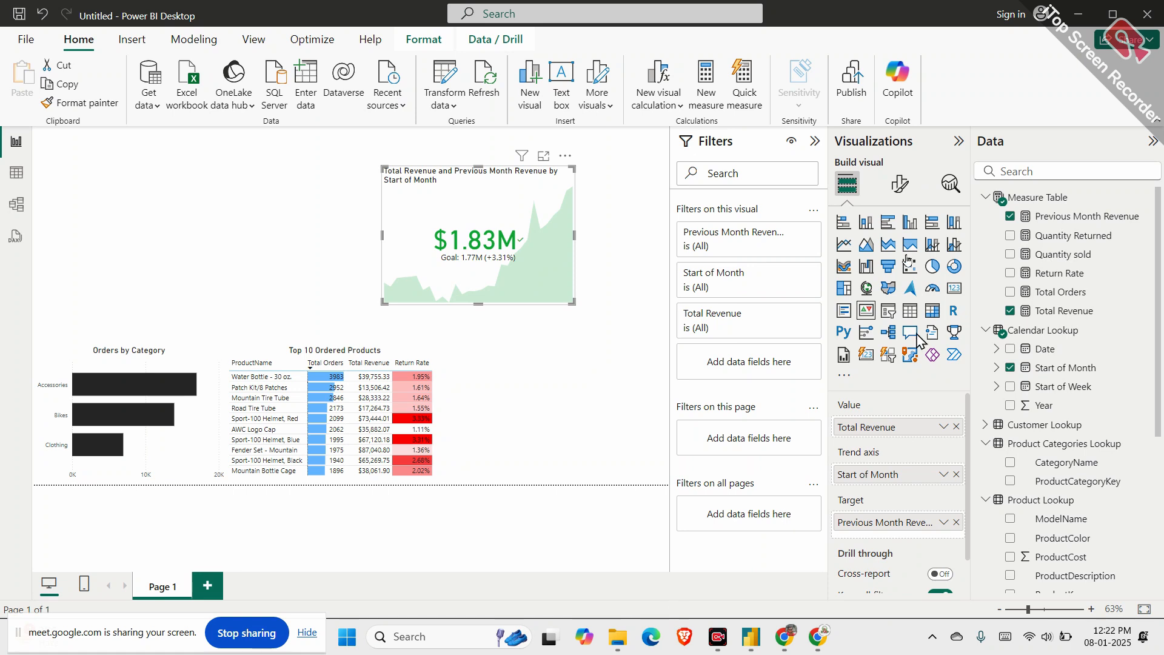
# Change the KPI's target label text to Target
pyautogui.click(900, 183)
pyautogui.click(861, 391)
pyautogui.scroll(-2, 861, 400)
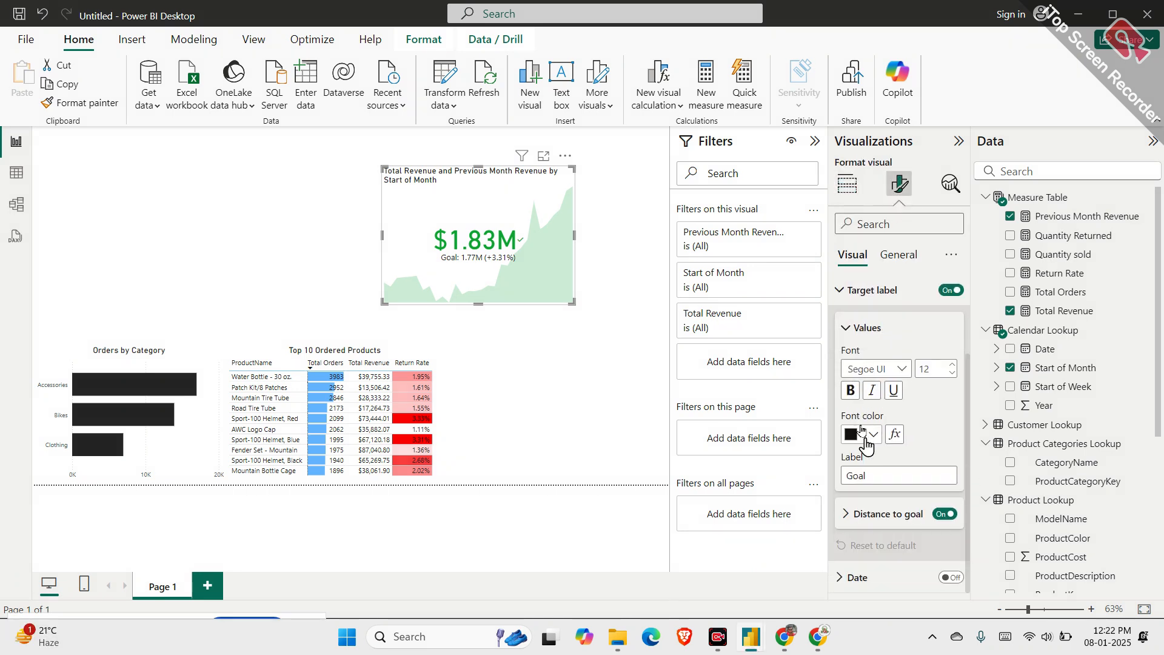
pyautogui.moveTo(883, 472); pyautogui.dragTo(830, 470)
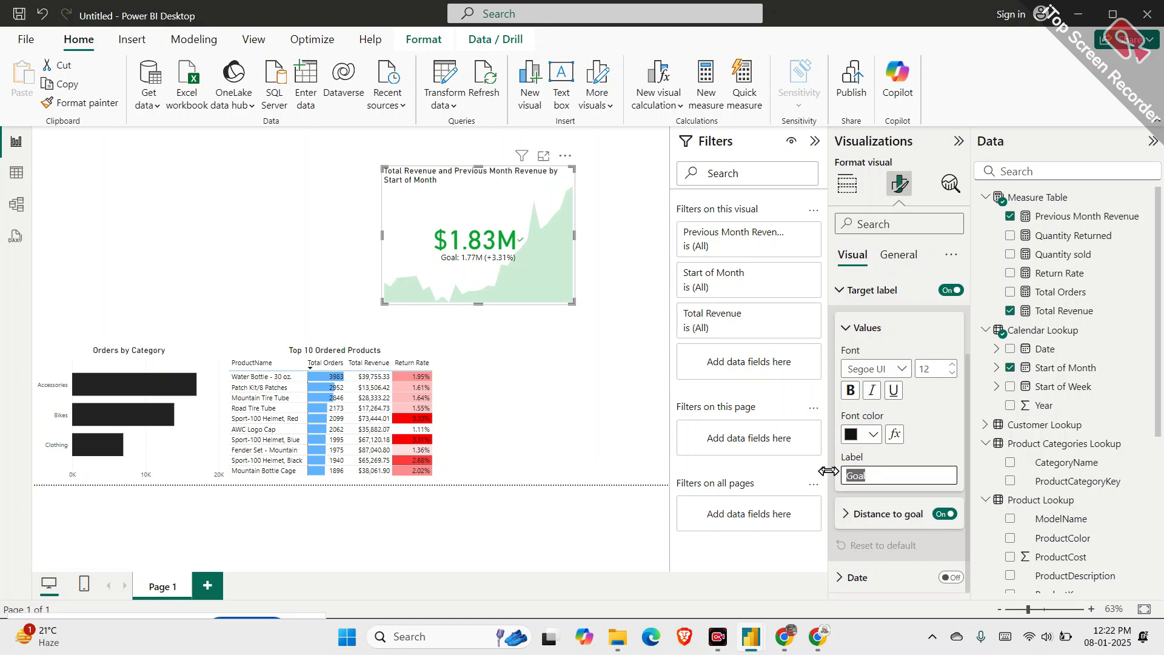
pyautogui.write('Target')
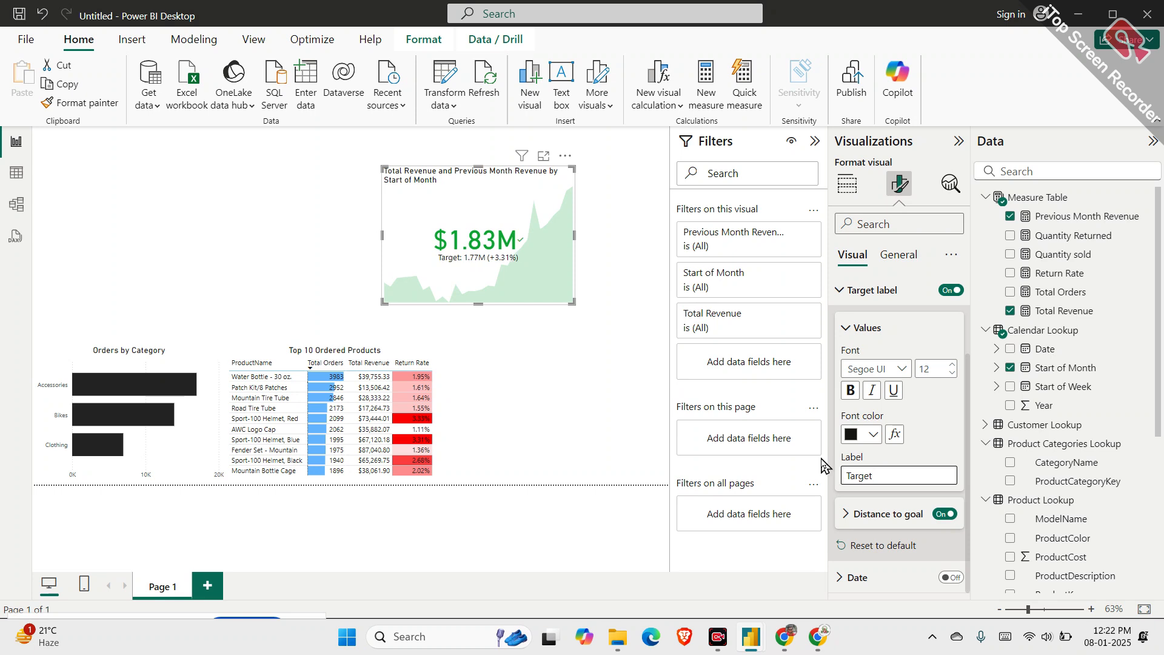
# Try the Value style for the KPI's distance to goal, and restore the Percent style
pyautogui.click(879, 515)
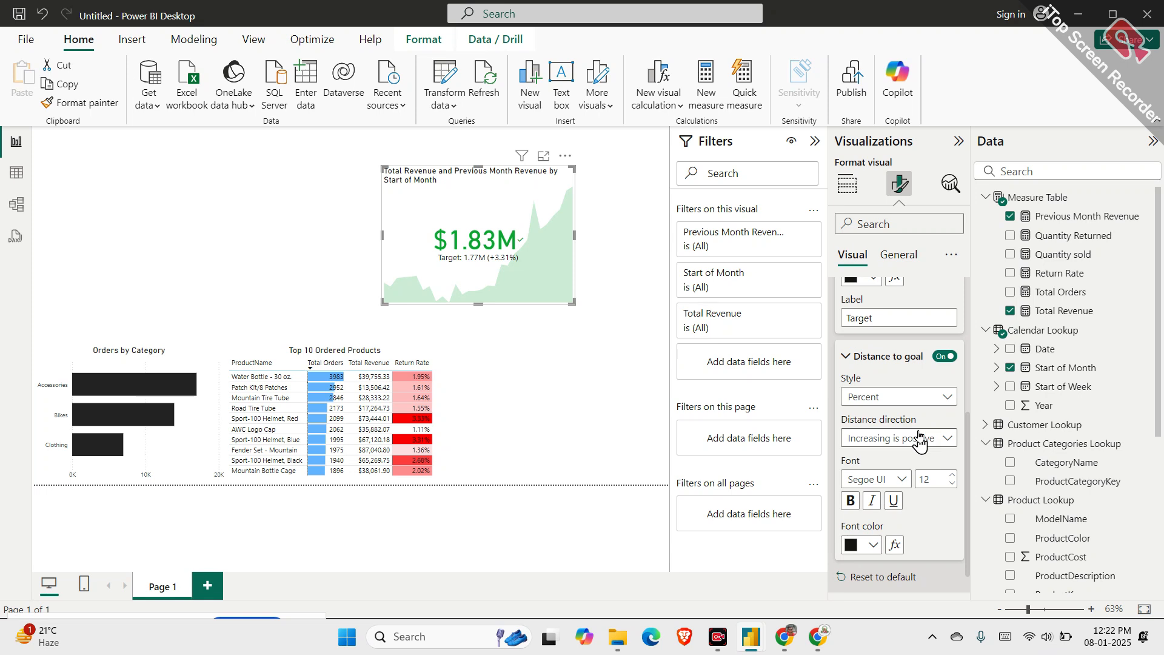
pyautogui.scroll(-1, 919, 441)
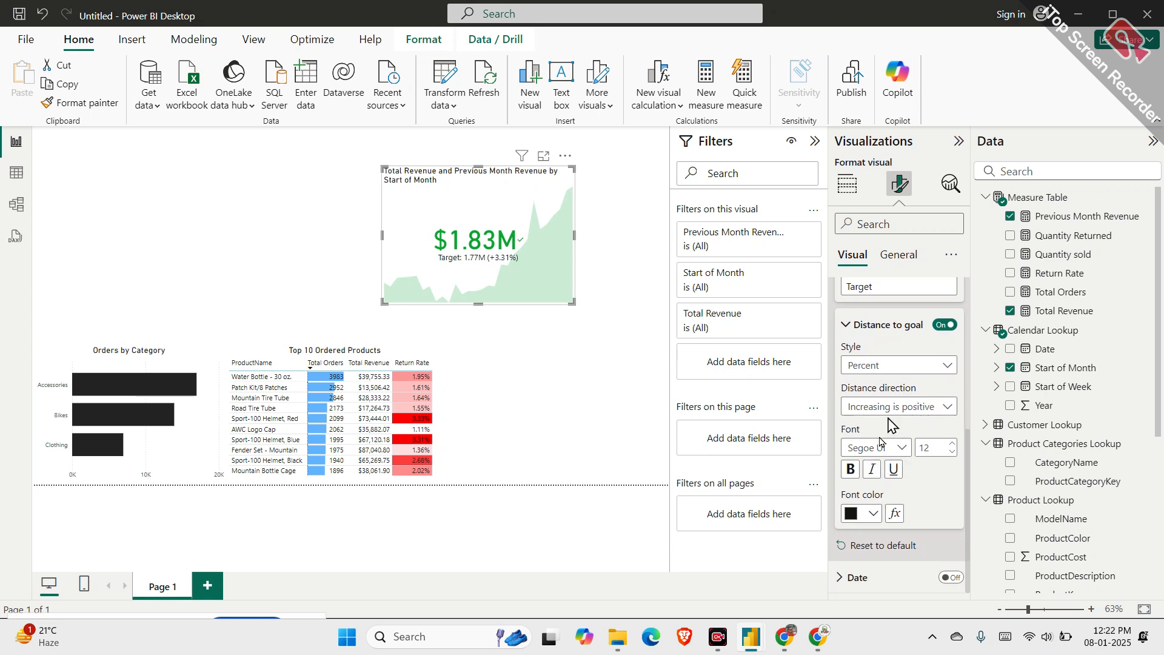
pyautogui.click(905, 367)
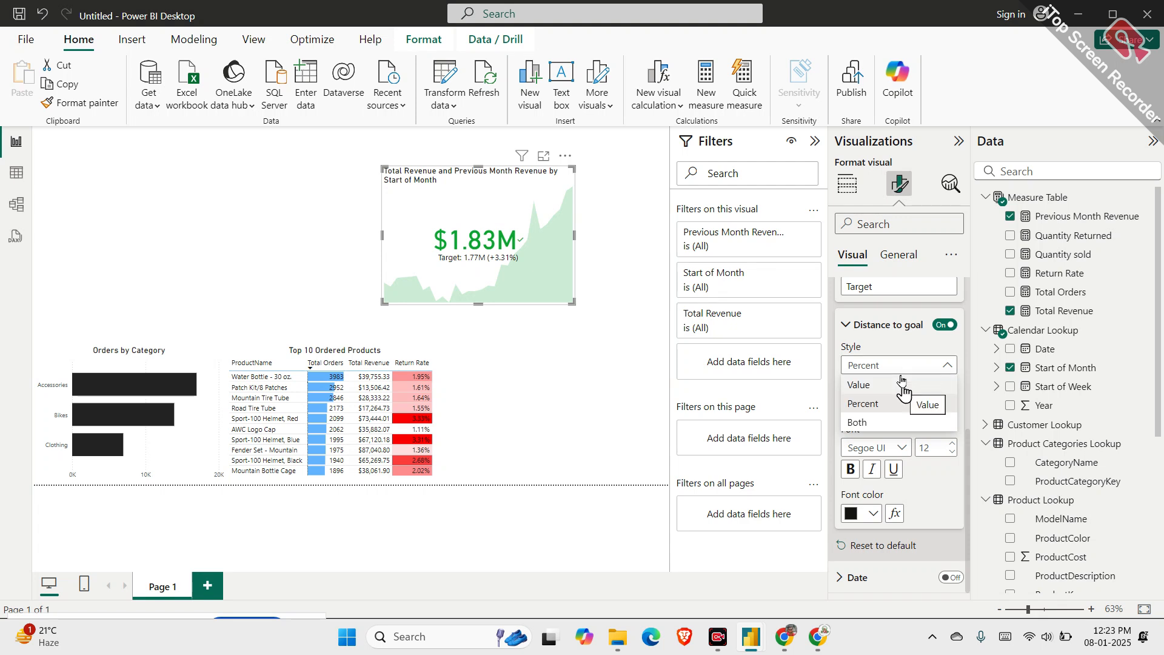
pyautogui.click(902, 382)
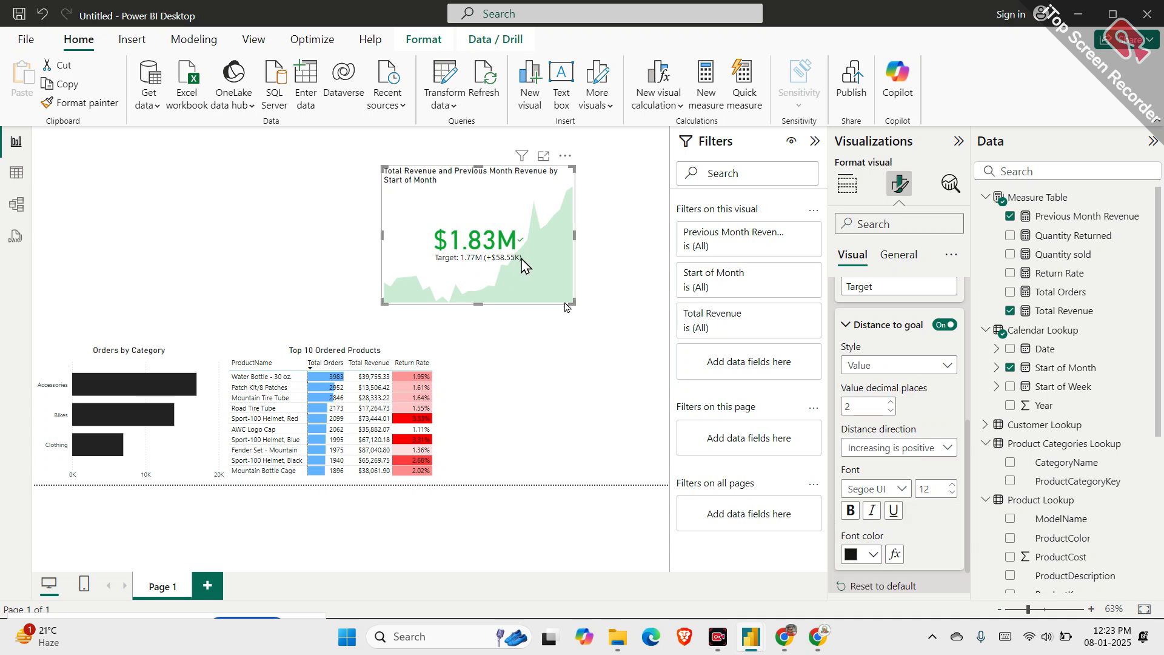
pyautogui.click(879, 368)
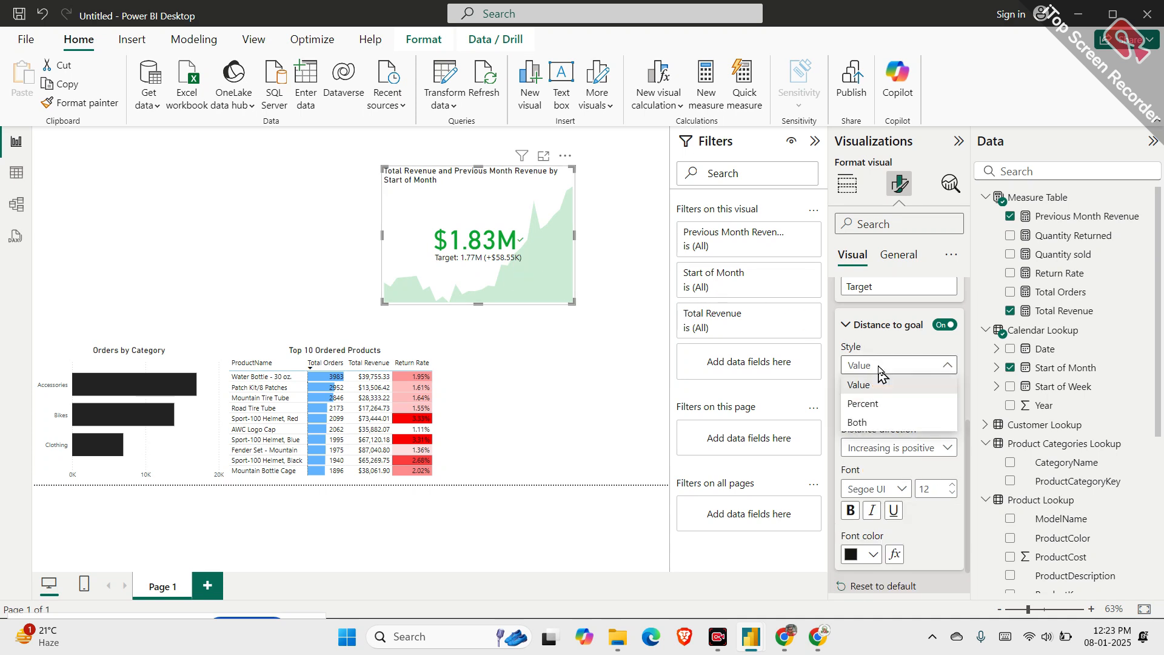
pyautogui.click(879, 403)
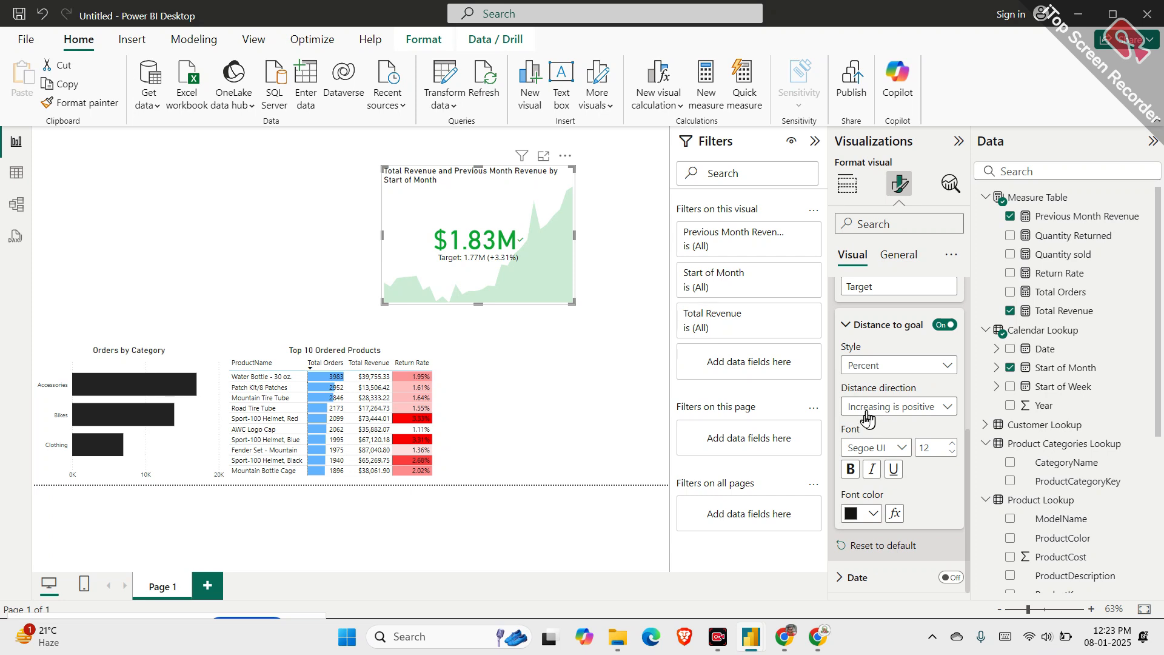
pyautogui.scroll(4, 873, 437)
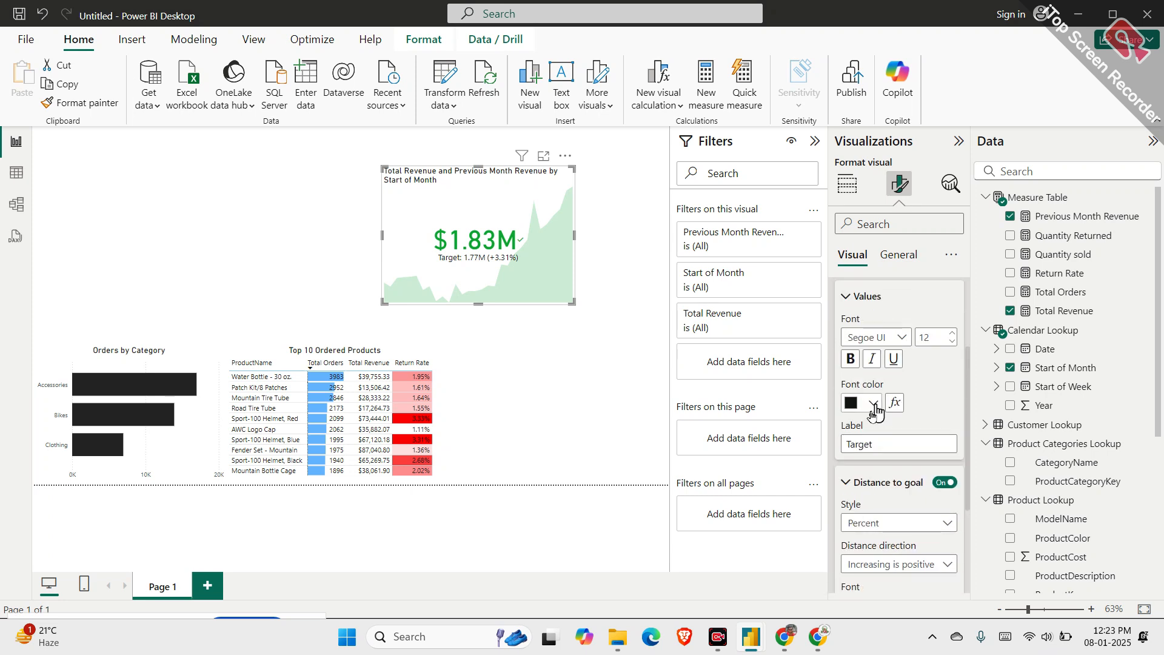
pyautogui.click(877, 427)
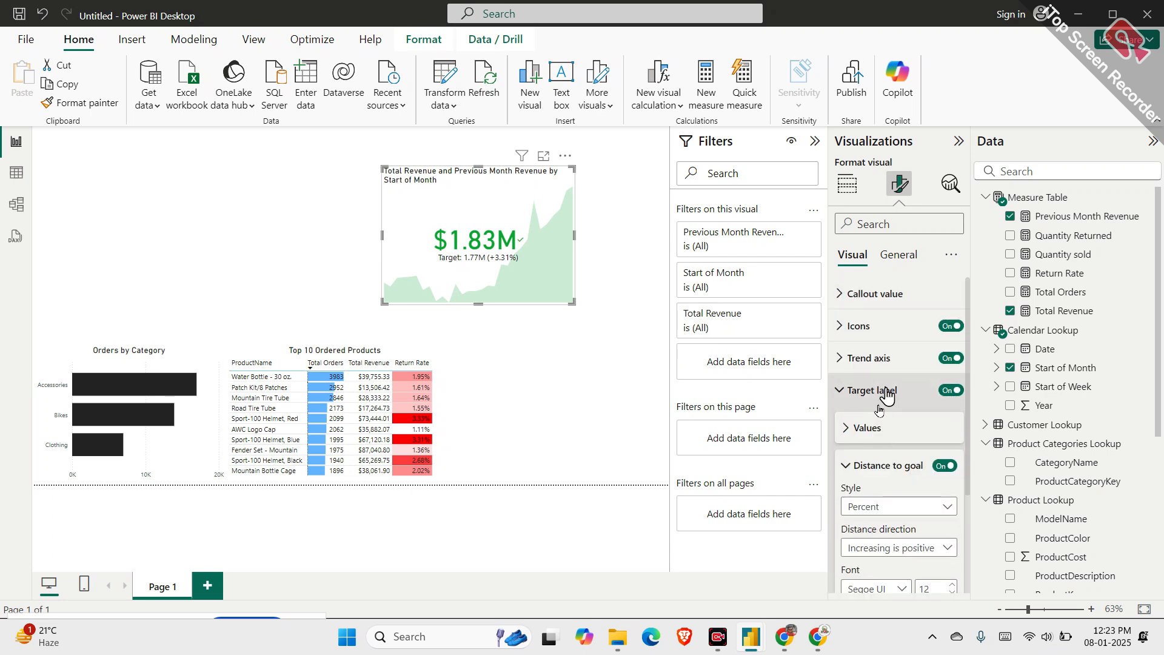
pyautogui.click(881, 389)
# Set the neutral color of the KPI's trend axis to black and check the icon size setting
pyautogui.click(878, 362)
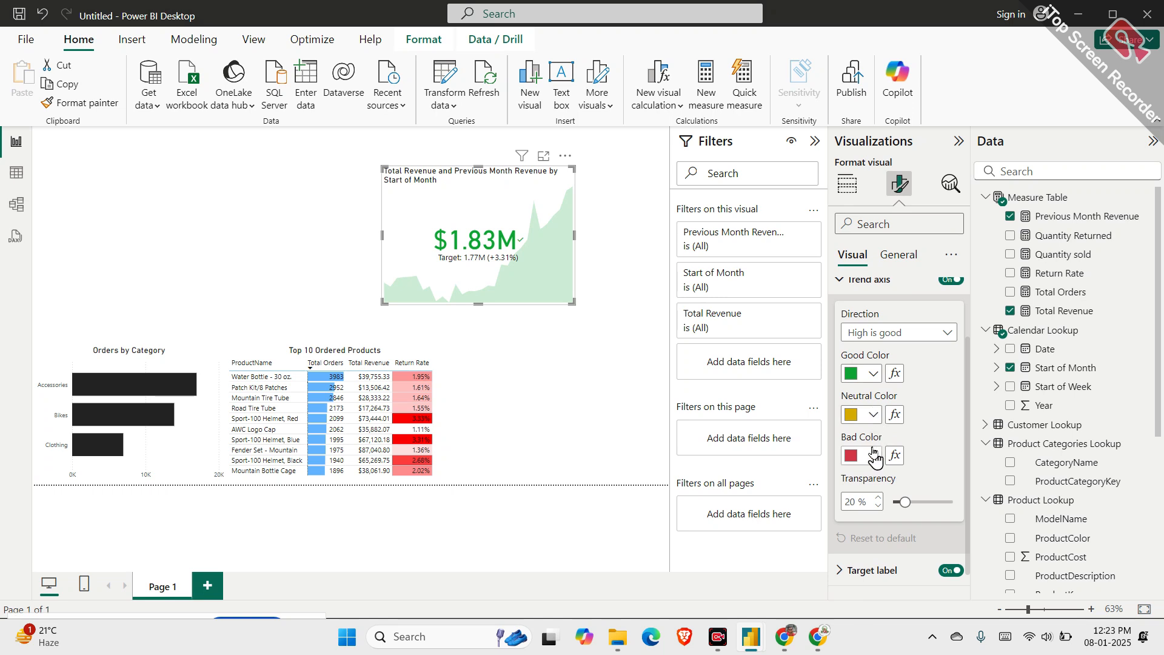
pyautogui.click(874, 415)
pyautogui.click(884, 346)
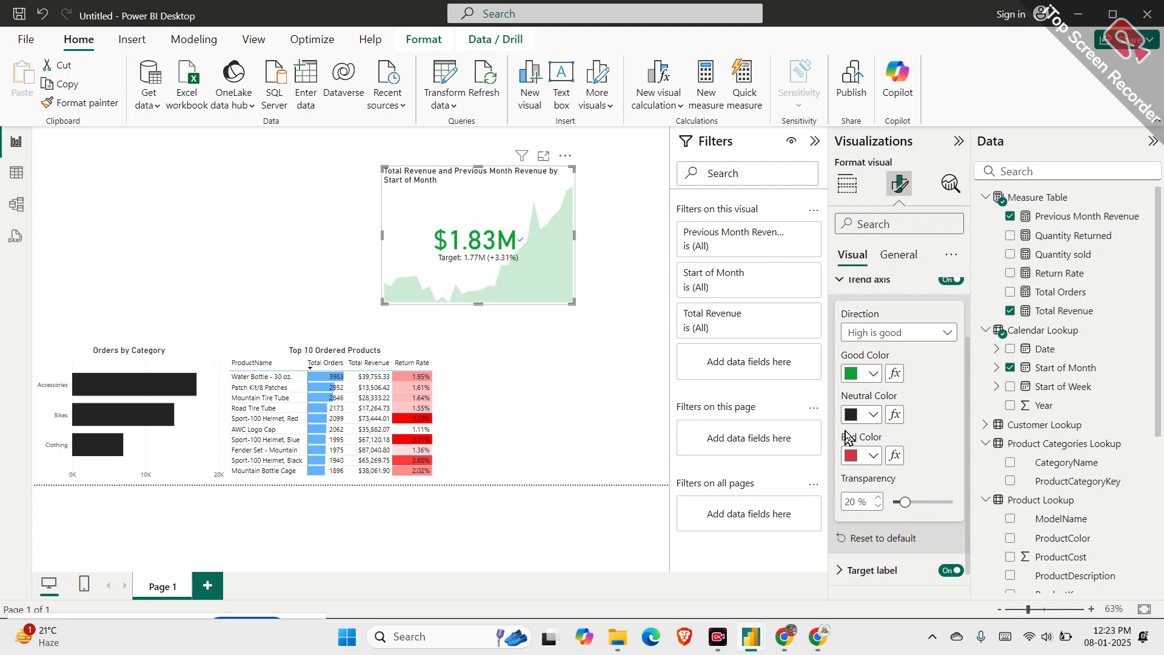
pyautogui.scroll(2, 886, 412)
pyautogui.click(870, 361)
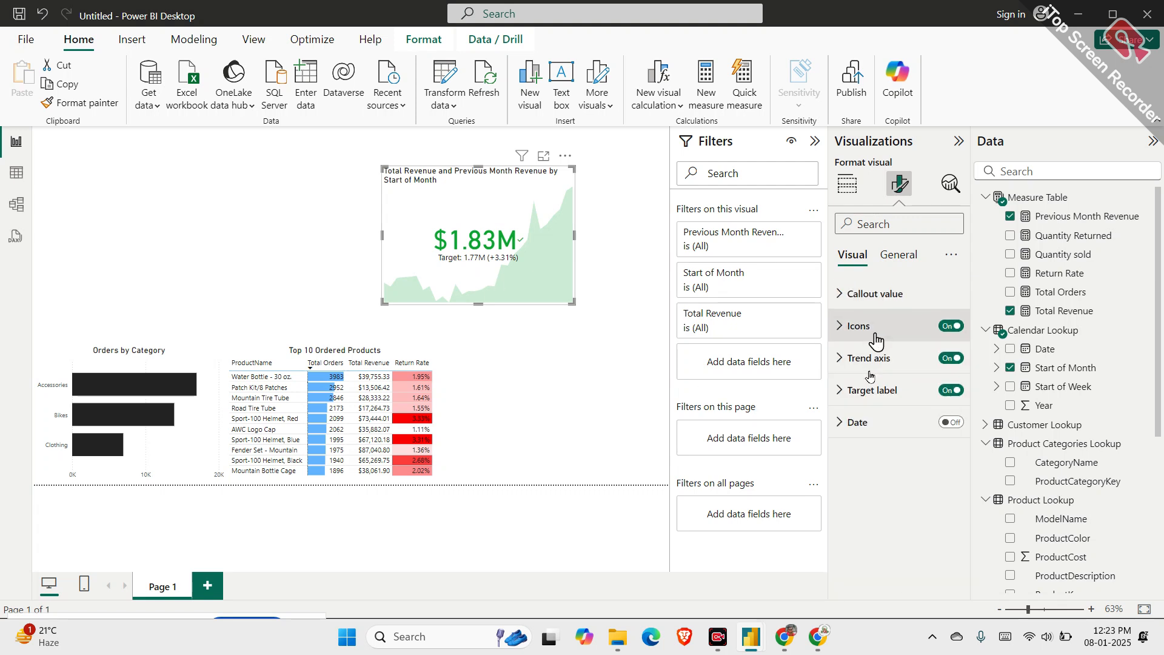
pyautogui.click(876, 327)
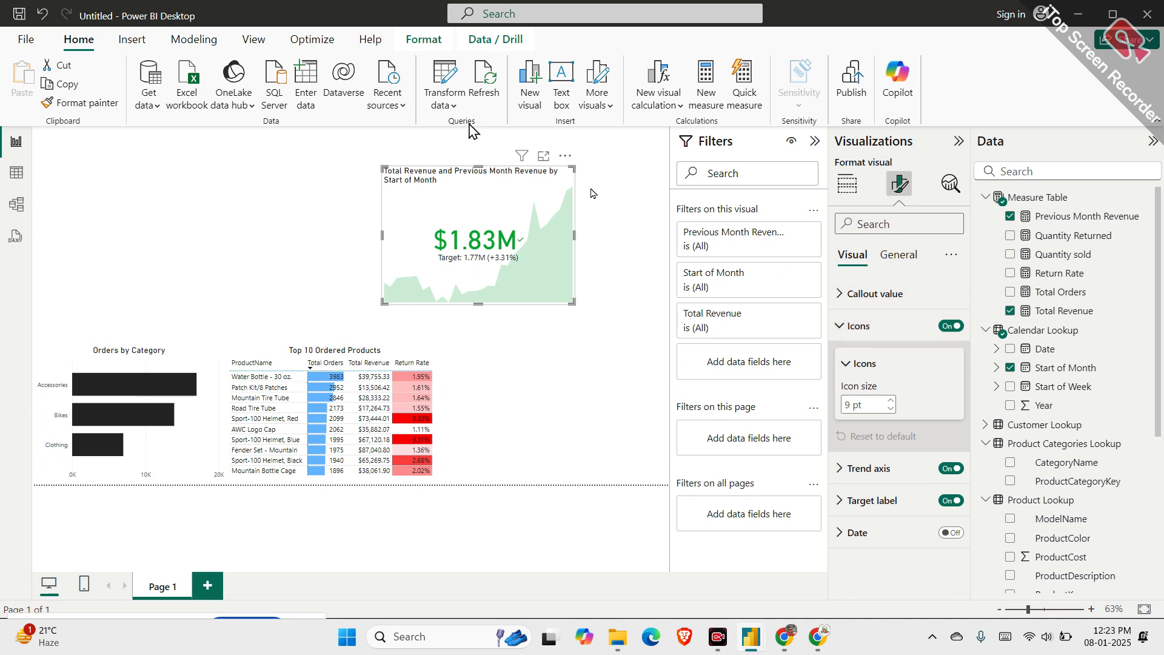
pyautogui.click(865, 325)
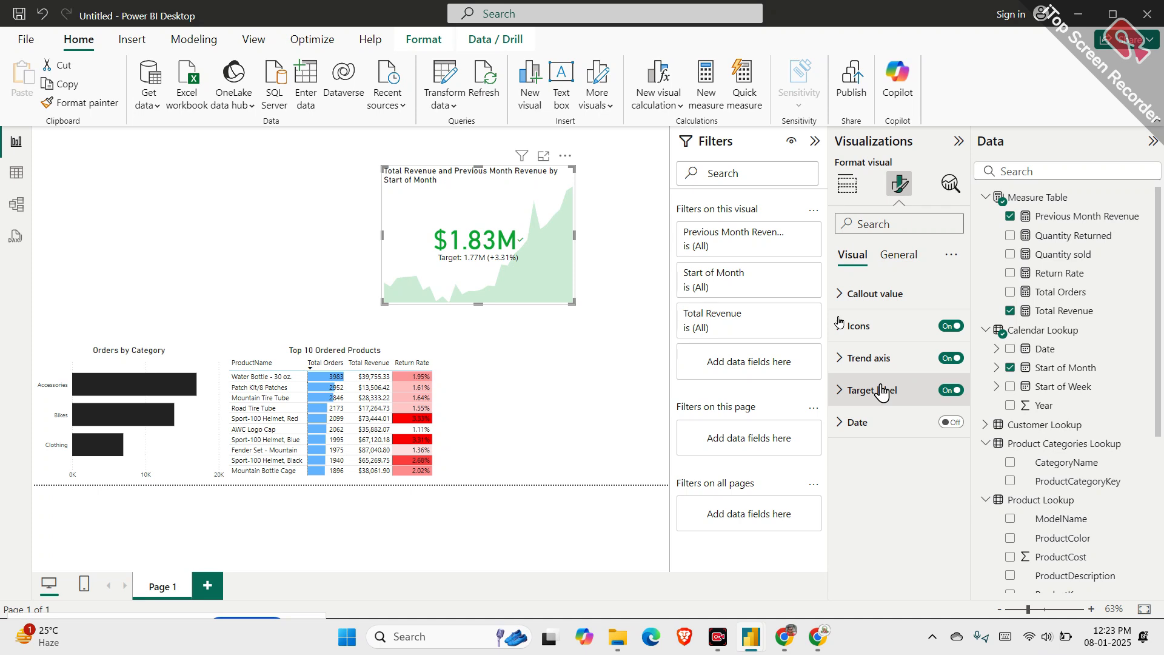
# Change the KPI's title text to Monthly Revenue and center it horizontally
pyautogui.click(903, 258)
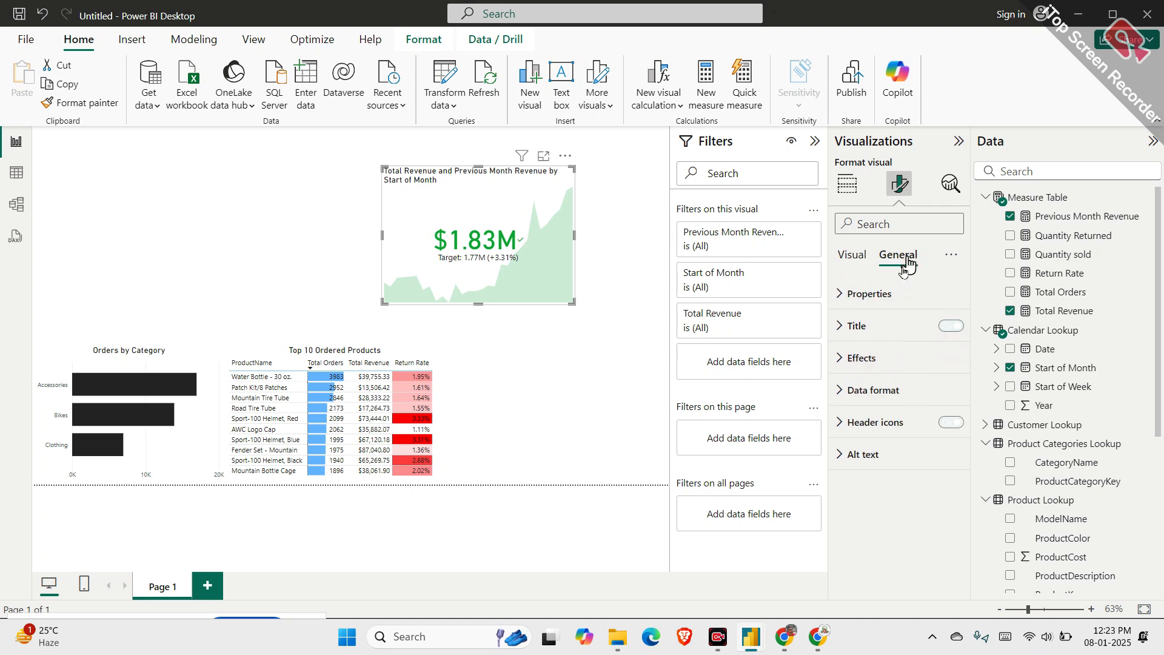
pyautogui.click(900, 328)
pyautogui.doubleClick(856, 404)
pyautogui.moveTo(888, 403); pyautogui.dragTo(954, 408)
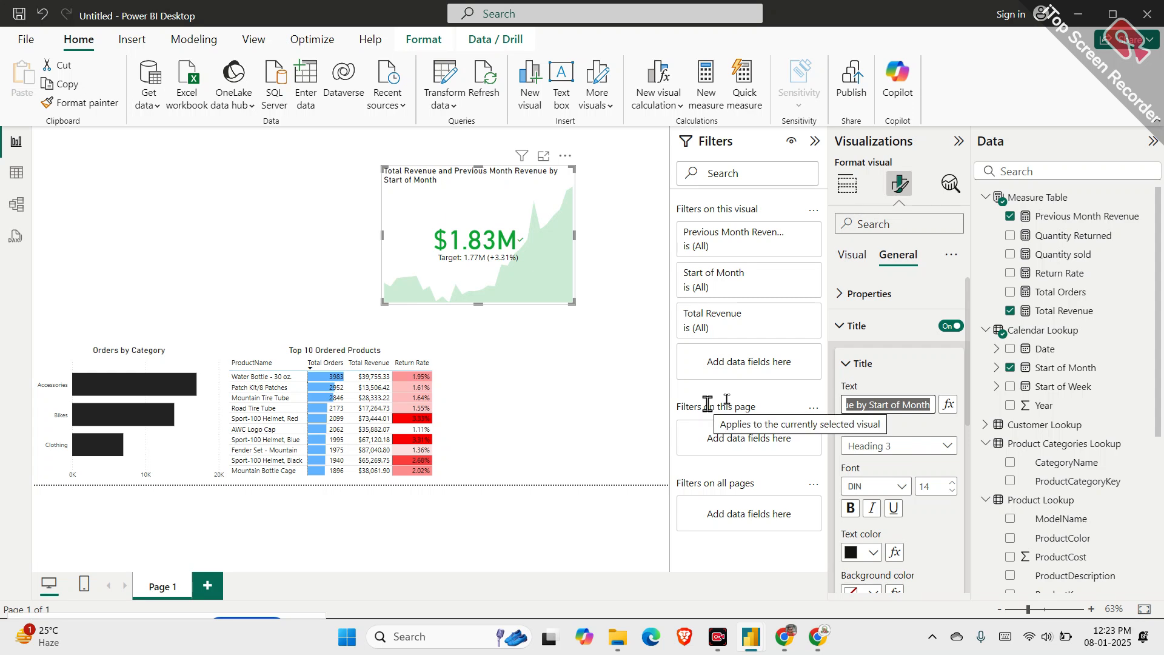
pyautogui.write('Mo')
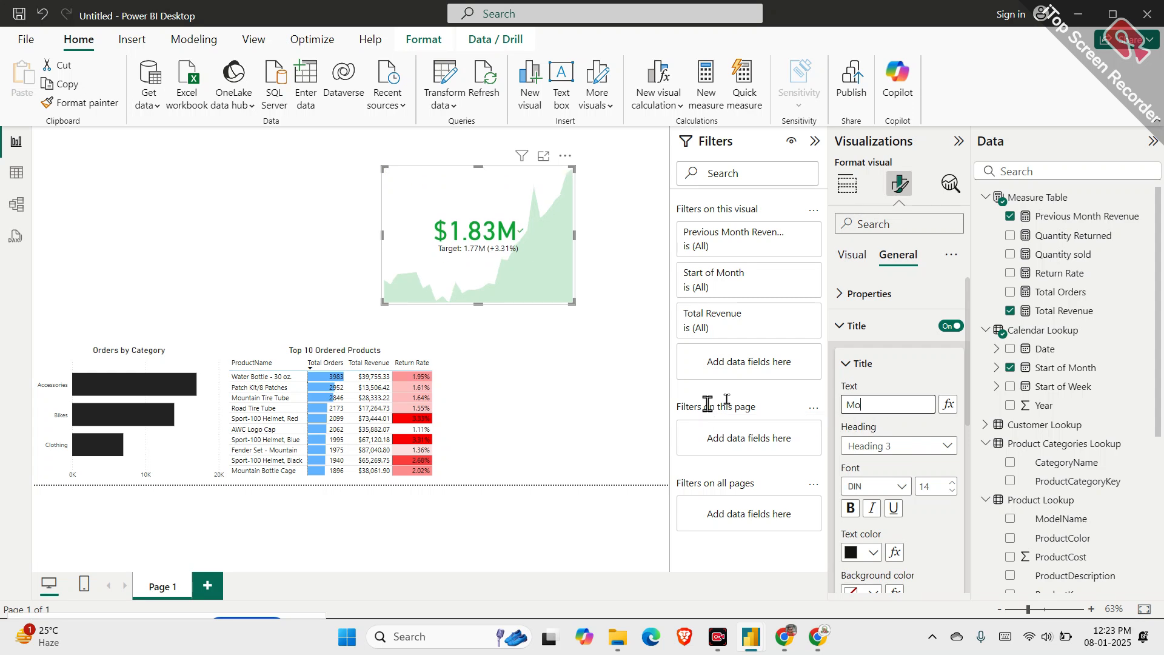
pyautogui.write('nthly Revenue')
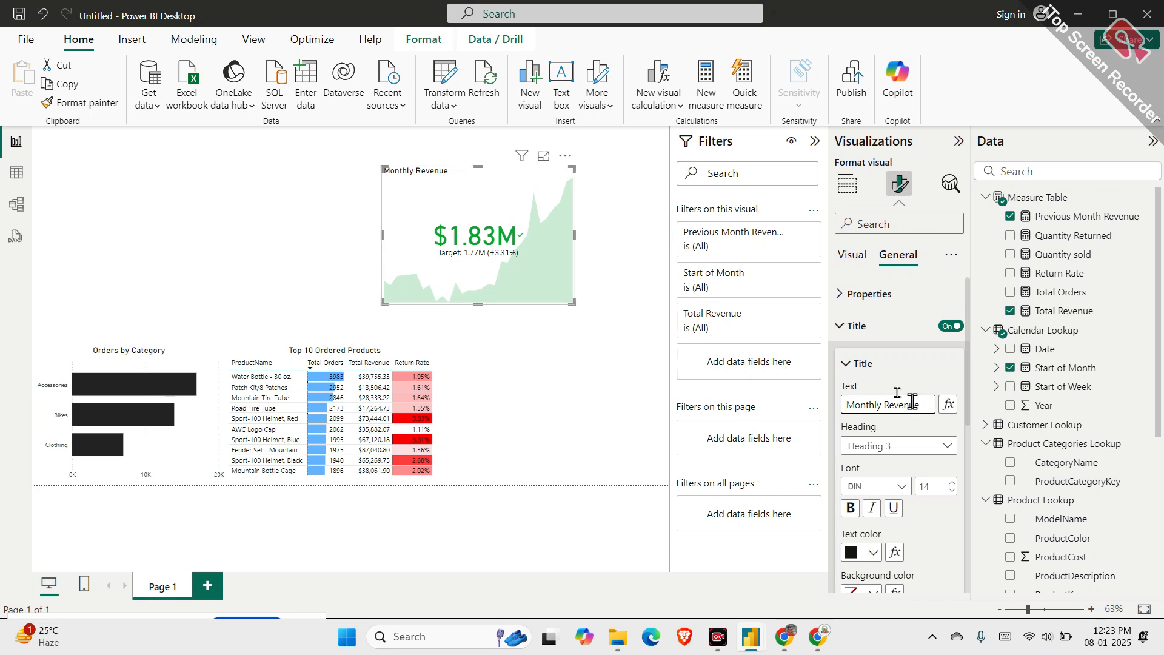
pyautogui.scroll(-2, 903, 472)
pyautogui.click(871, 556)
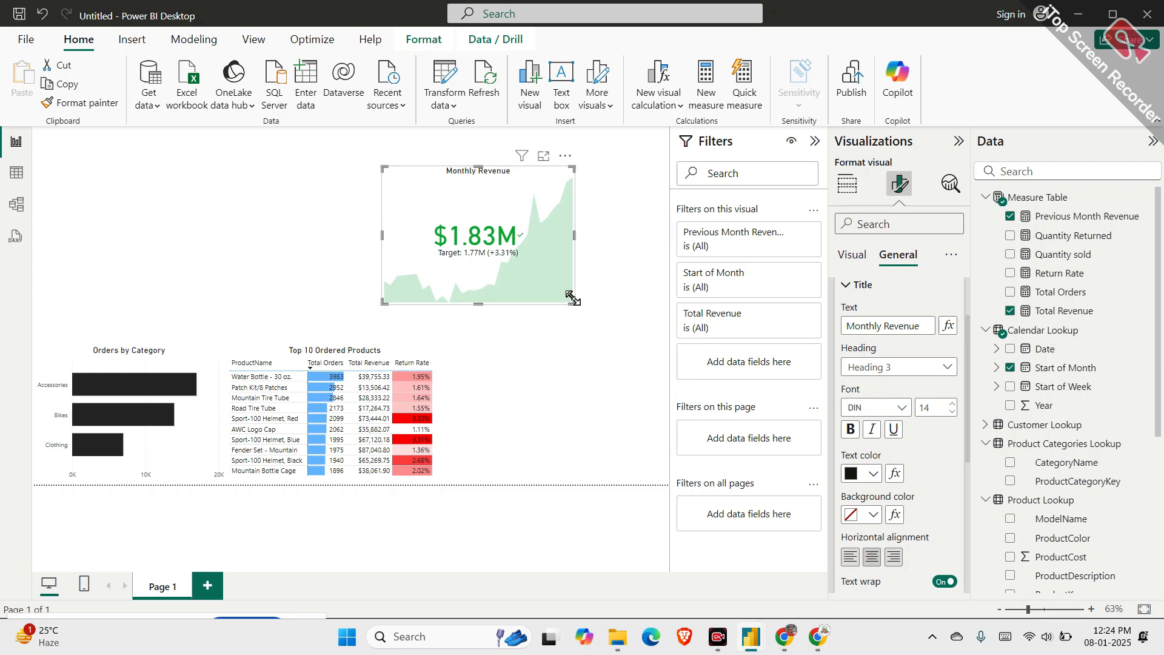
# Shrink the KPI to about 160 high by 250 wide and place it above the Orders by Category chart
pyautogui.moveTo(573, 298); pyautogui.dragTo(503, 245)
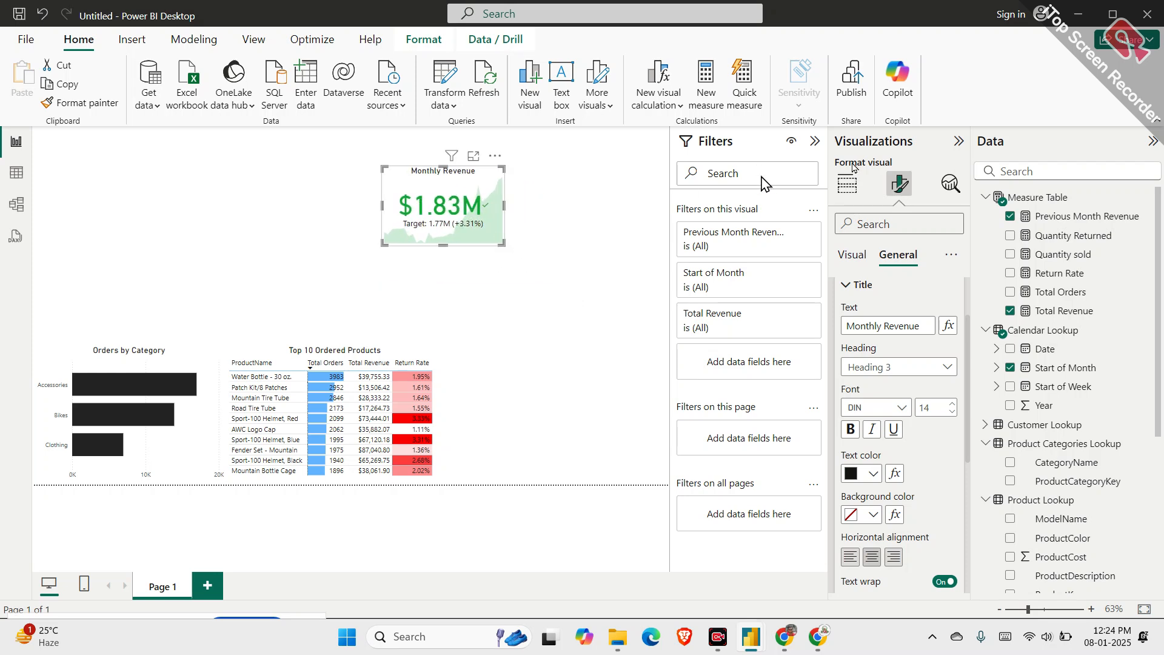
pyautogui.click(887, 285)
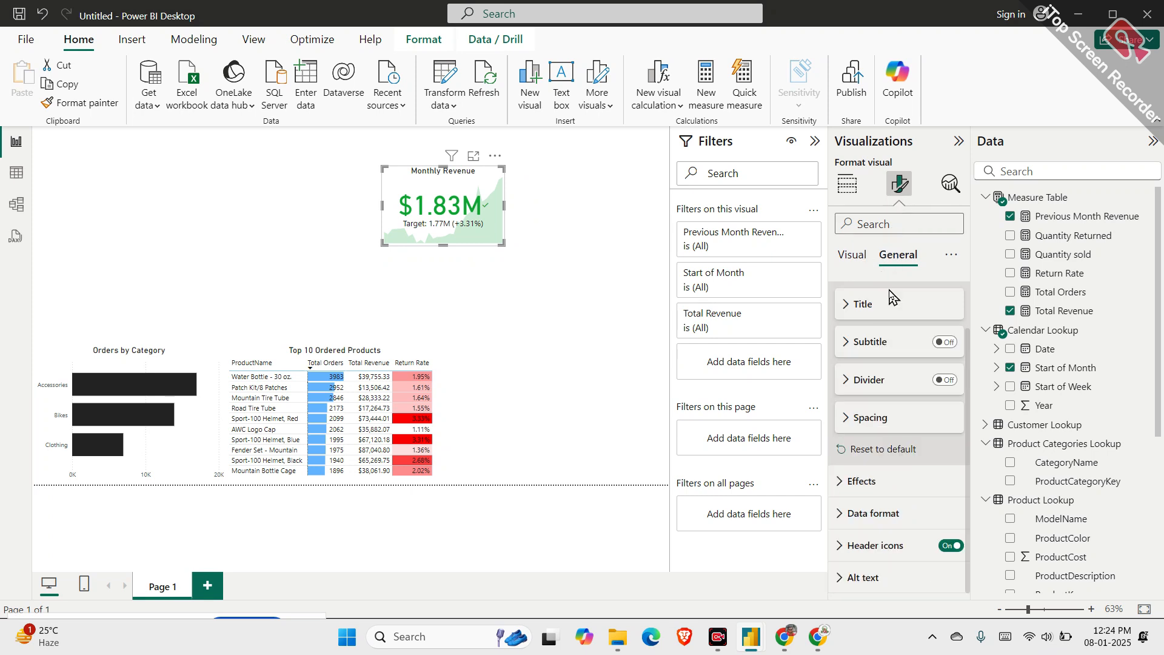
pyautogui.click(884, 323)
pyautogui.click(883, 295)
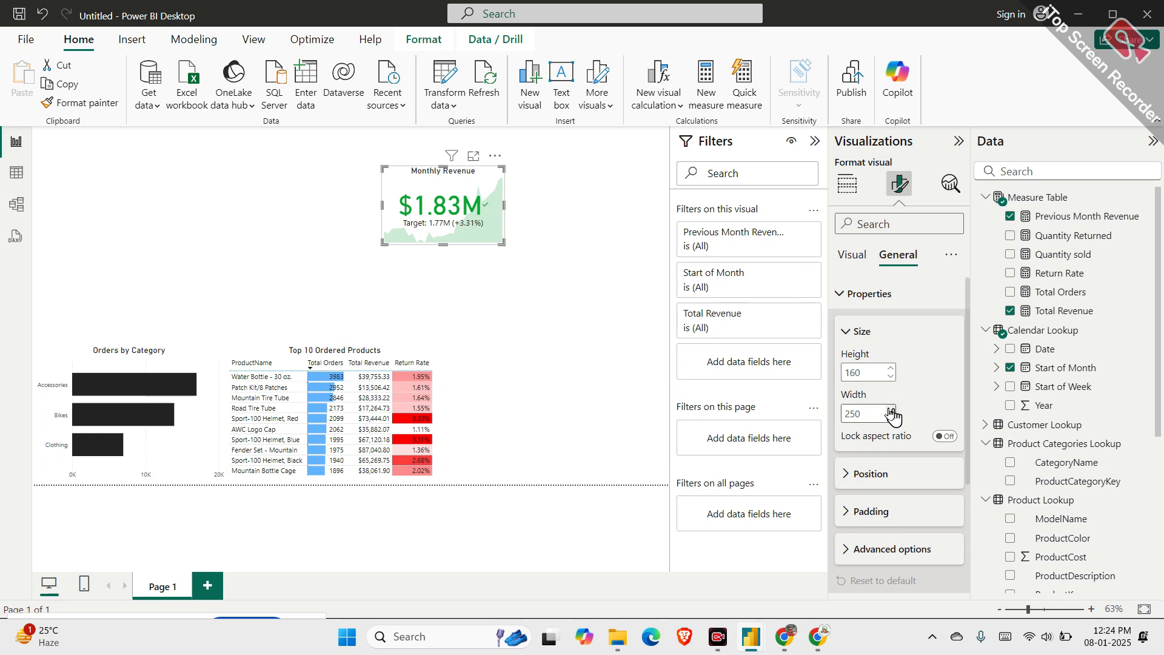
pyautogui.moveTo(429, 218); pyautogui.dragTo(60, 304)
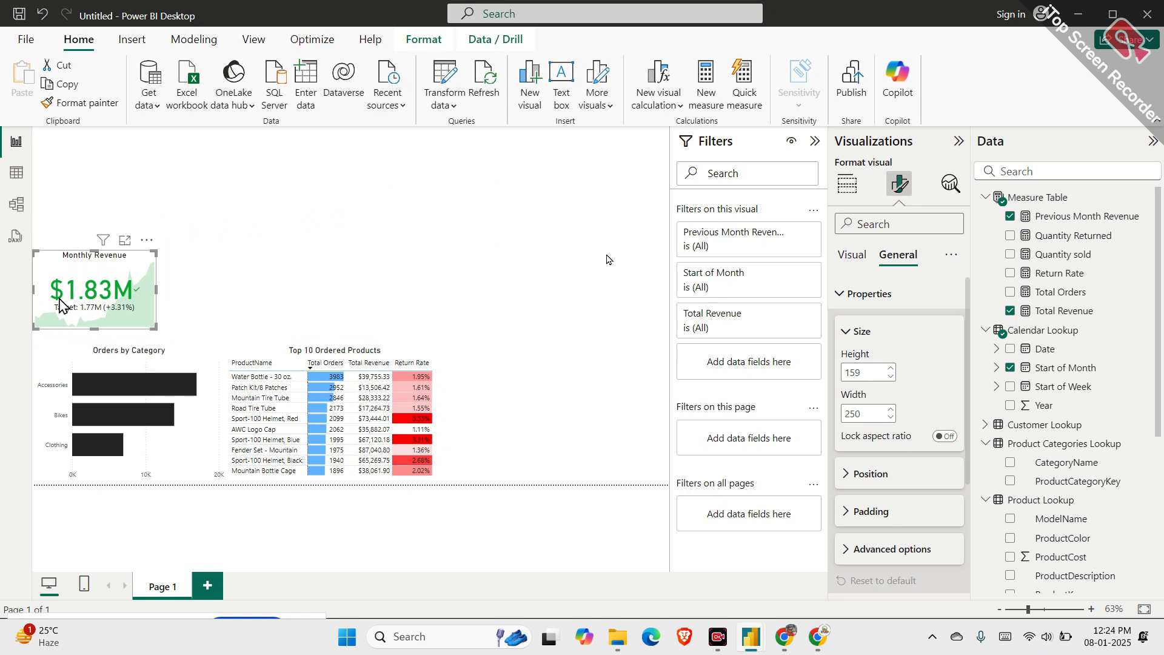
pyautogui.click(493, 302)
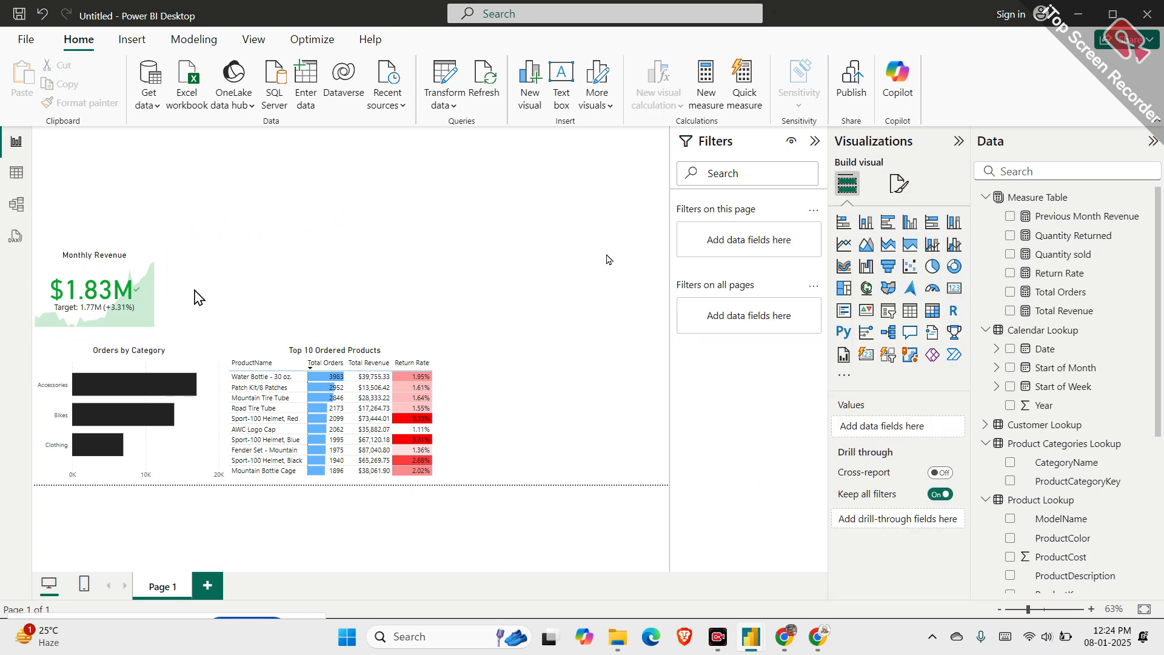
# Duplicate the Monthly Revenue KPI and place the copy beside the original, above the Top 10 Ordered Products table
pyautogui.click(143, 327)
pyautogui.hotkey('ctrl', 'c')
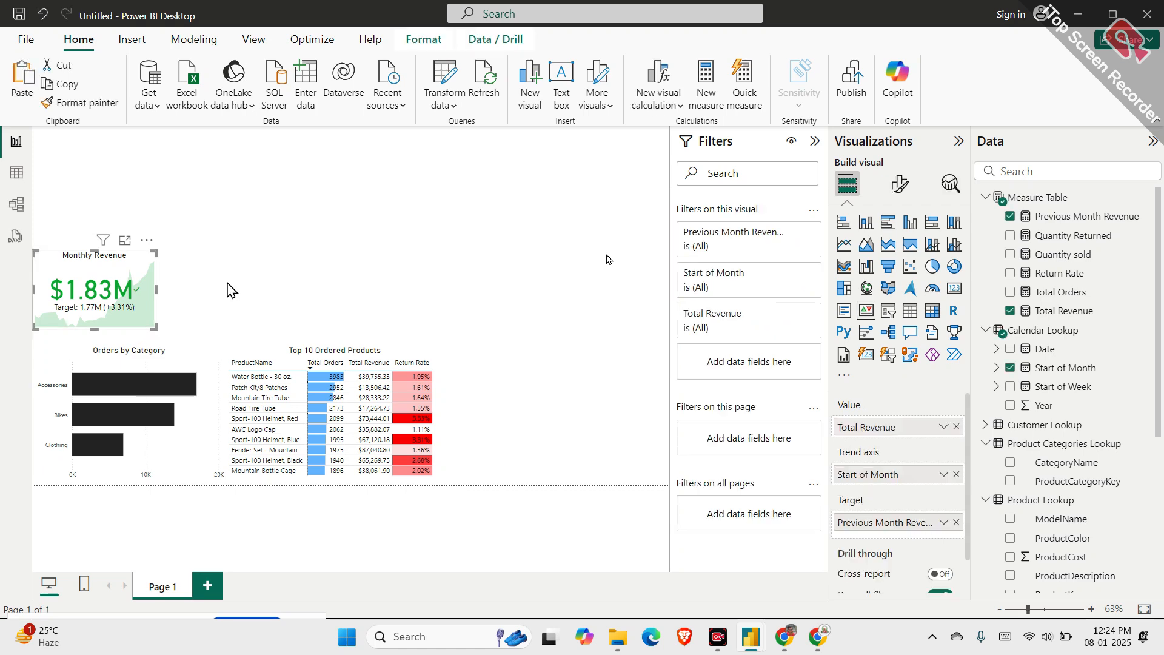
pyautogui.click(229, 290)
pyautogui.hotkey('ctrl', 'v')
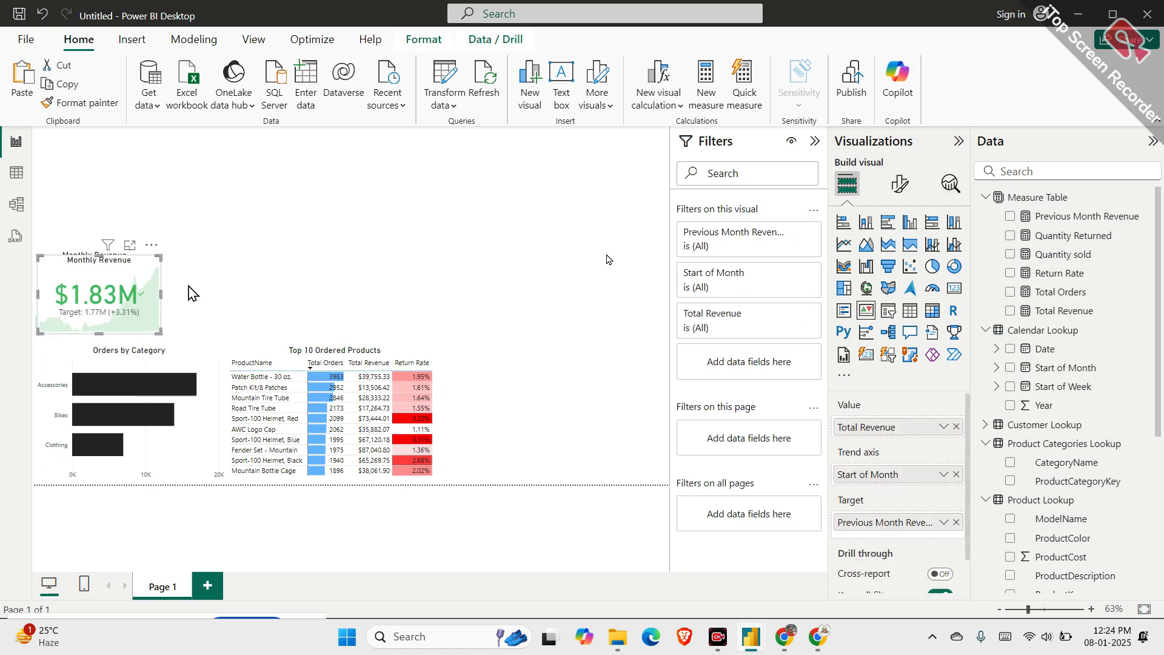
pyautogui.moveTo(121, 302); pyautogui.dragTo(261, 301)
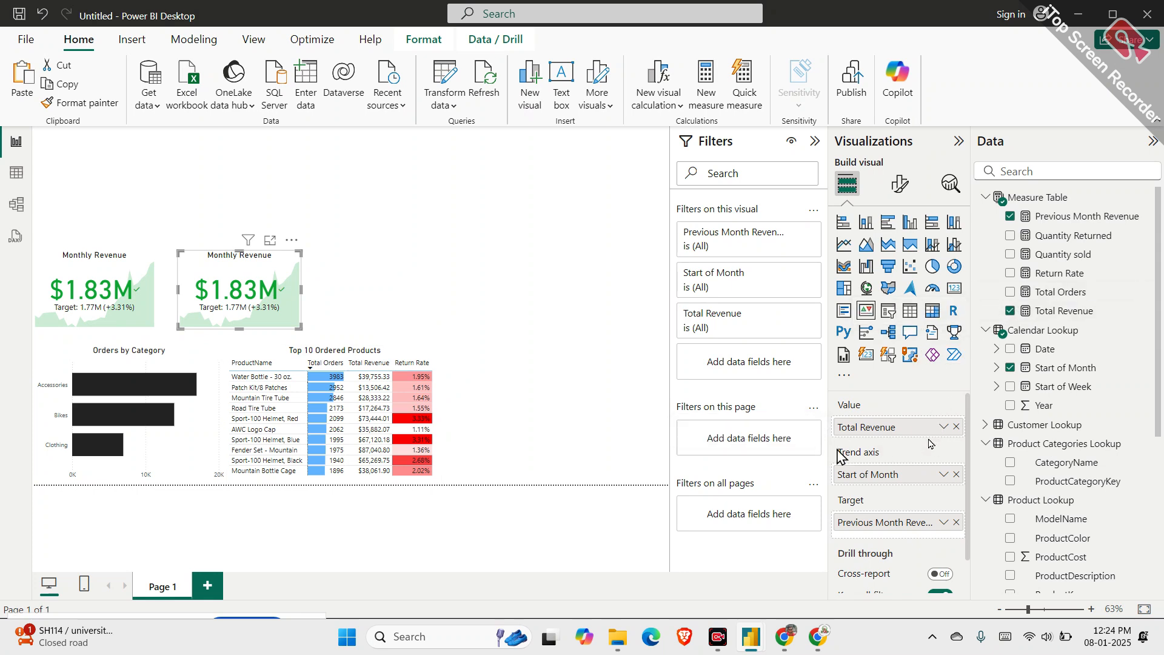
# Replace the copied KPI's value with Total Orders and remove its Previous Month Revenue target
pyautogui.click(956, 427)
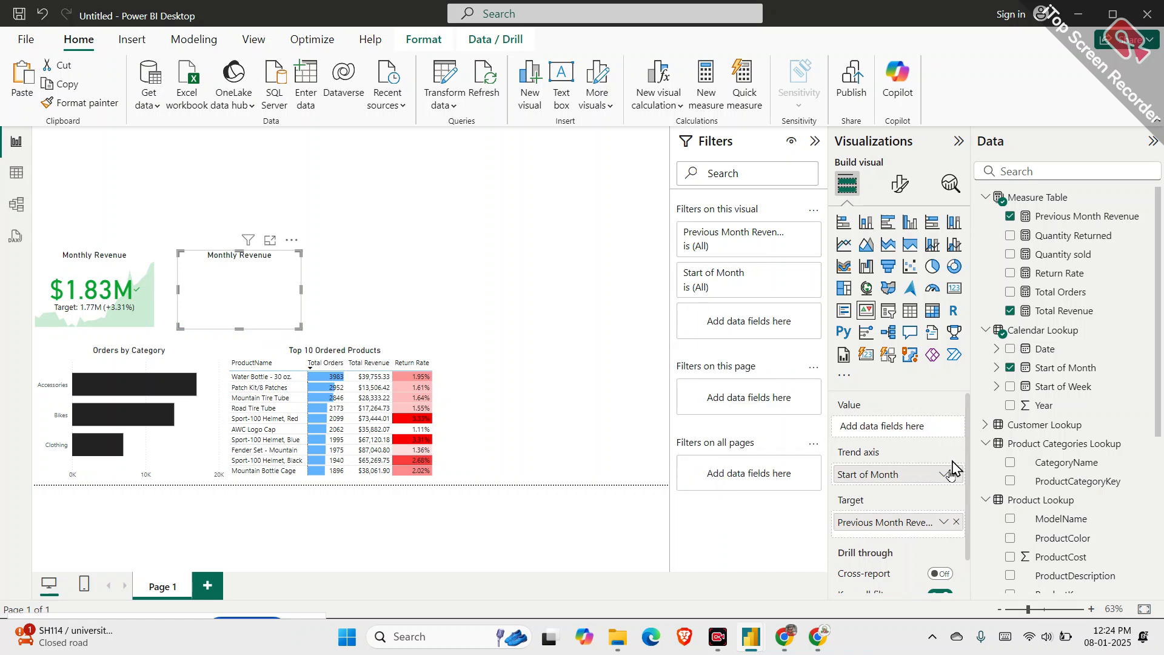
pyautogui.click(955, 521)
pyautogui.moveTo(1060, 292); pyautogui.dragTo(903, 426)
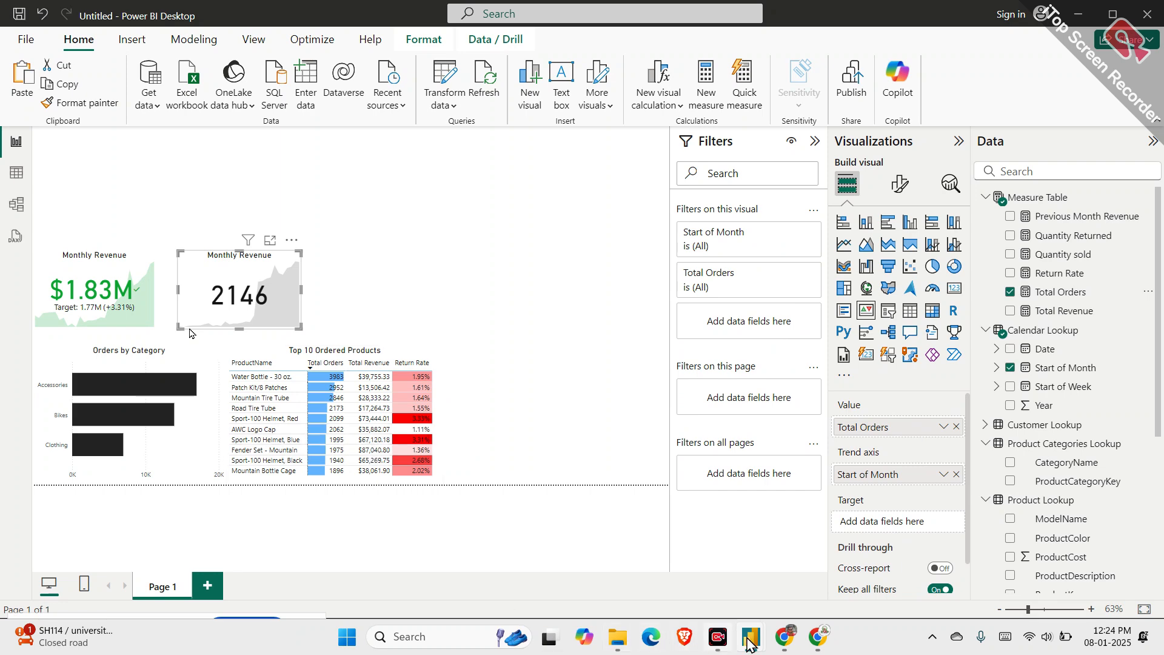
# Switch to the Power BI file named first and select the entire formula of its Previous Month Order measure
pyautogui.moveTo(746, 644)
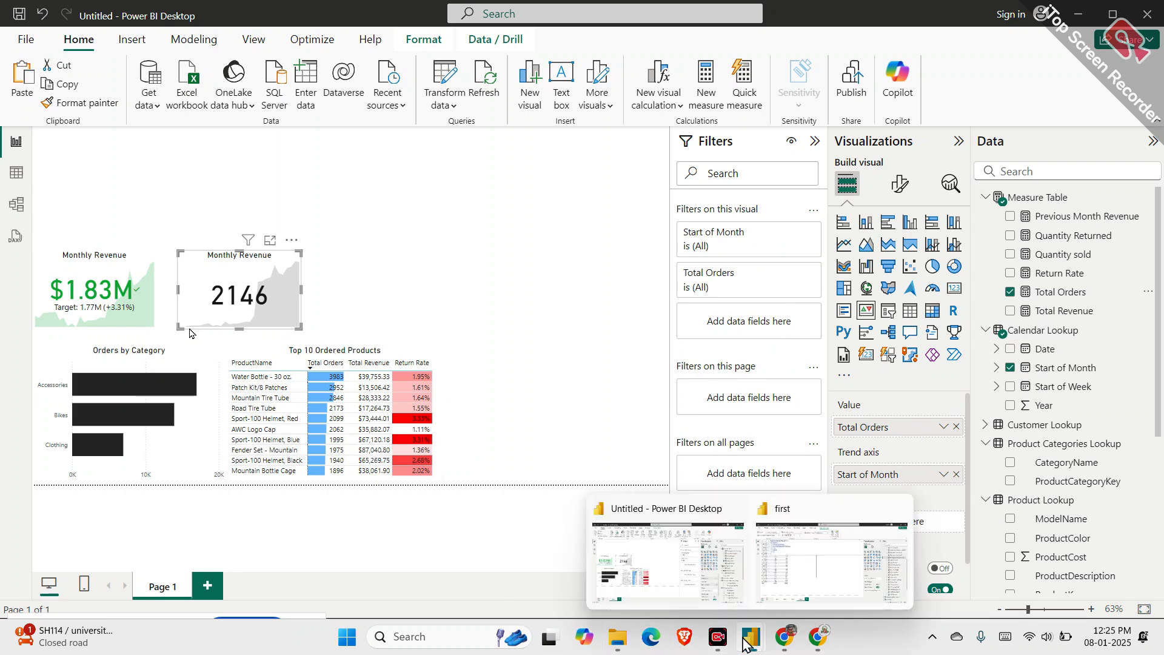
pyautogui.click(842, 564)
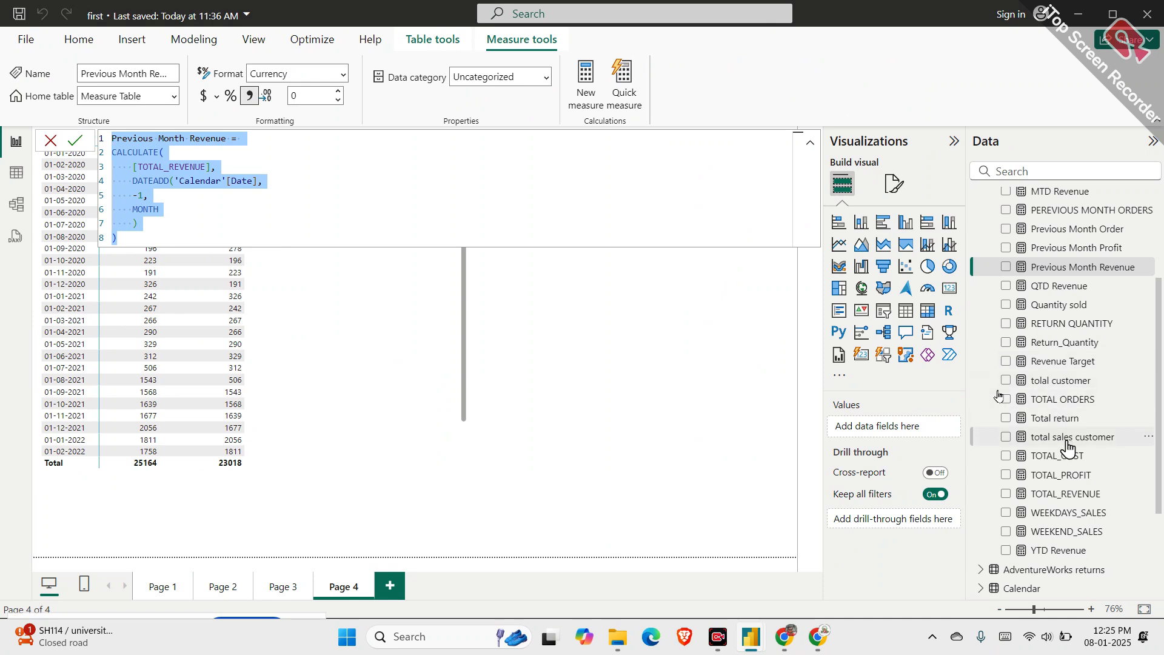
pyautogui.click(1076, 233)
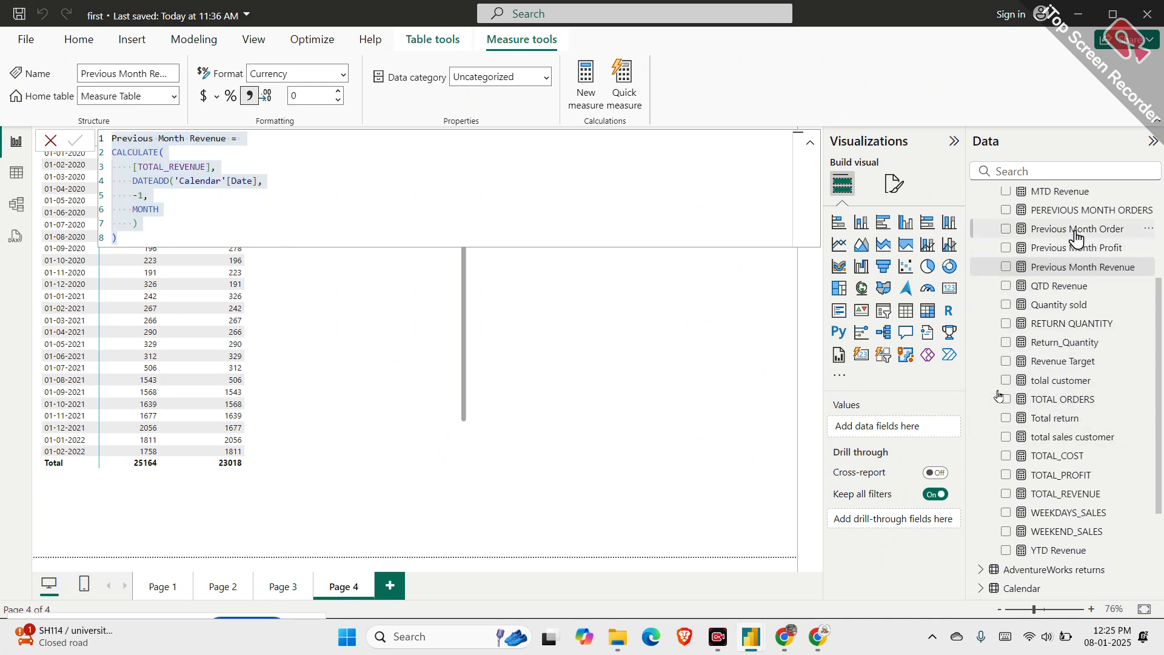
pyautogui.moveTo(133, 236); pyautogui.dragTo(100, 142)
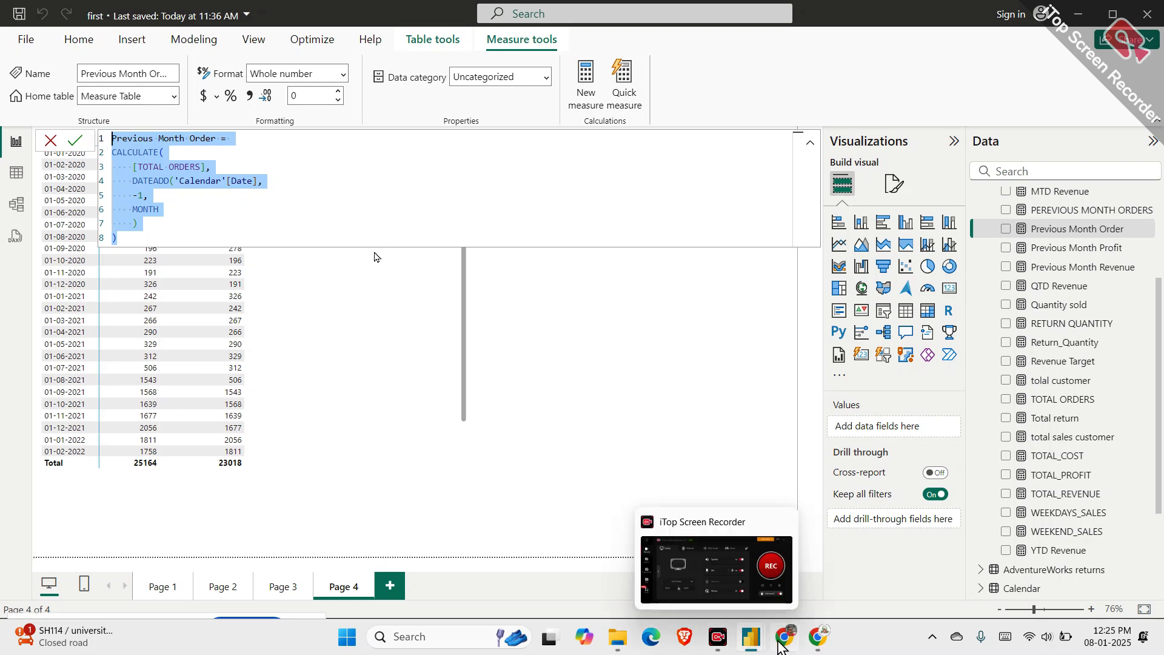
# Switch to the Untitled report and create a new measure in the Measure Table with the copied Previous Month Order formula
pyautogui.moveTo(782, 645)
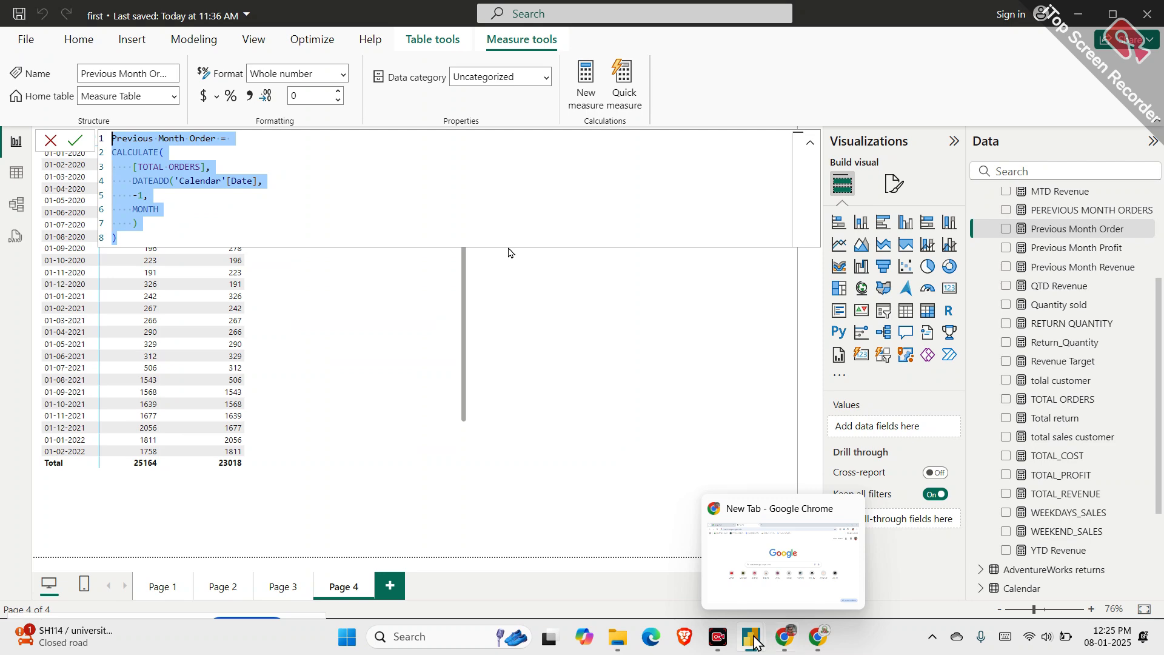
pyautogui.click(682, 582)
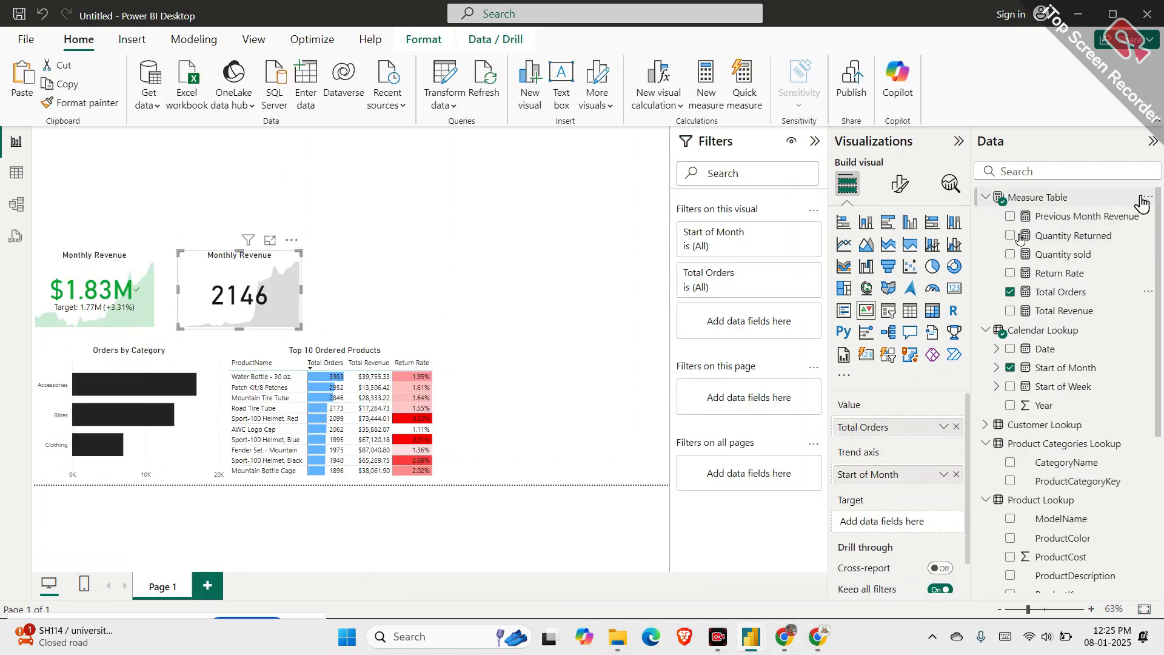
pyautogui.click(1143, 203)
pyautogui.click(1022, 225)
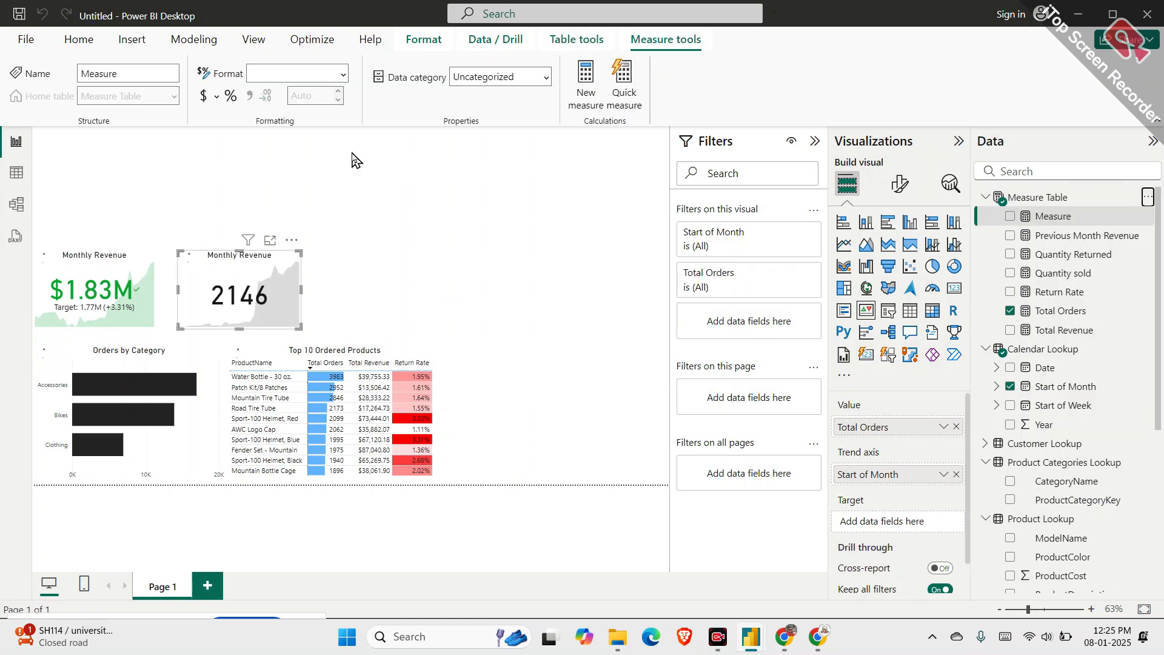
pyautogui.hotkey('ctrl', 'v')
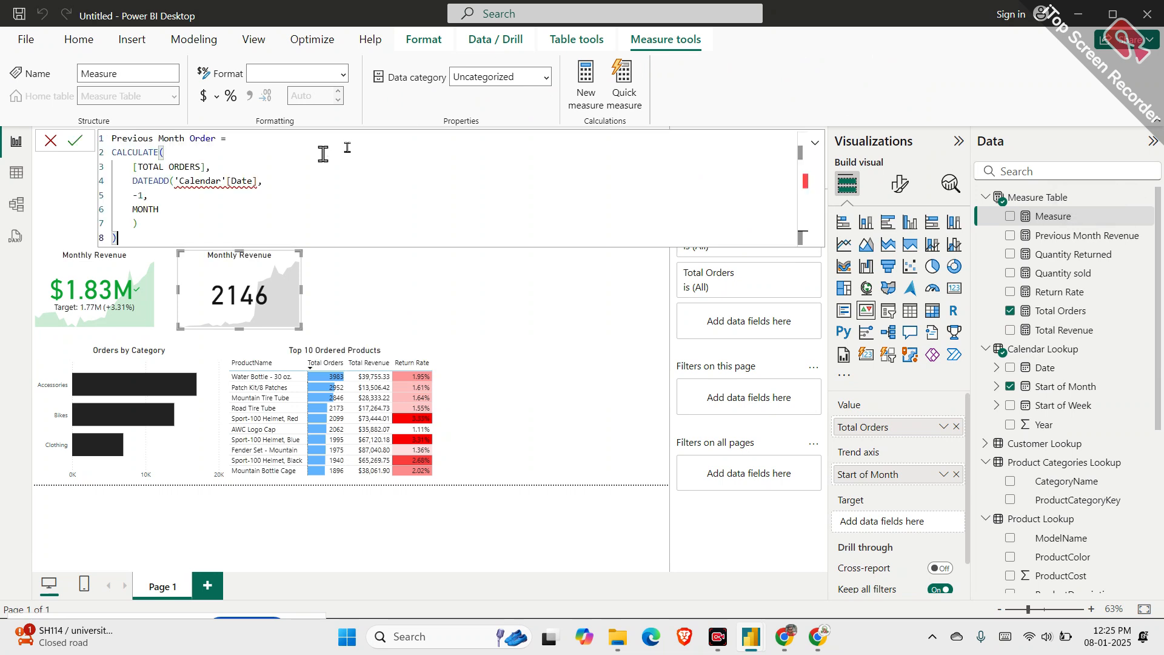
# Change the date reference inside DATEADD to 'Calendar Lookup'[Date] and commit the Previous Month Order measure
pyautogui.click(227, 179)
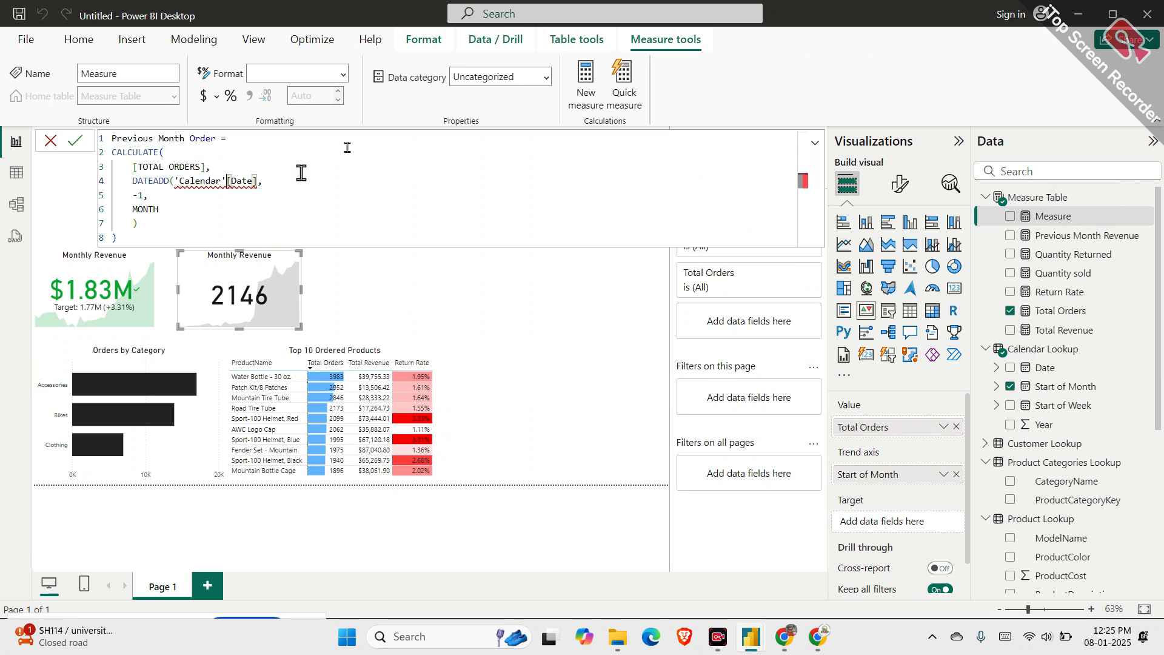
pyautogui.write('\\')
pyautogui.press('BackSpace')
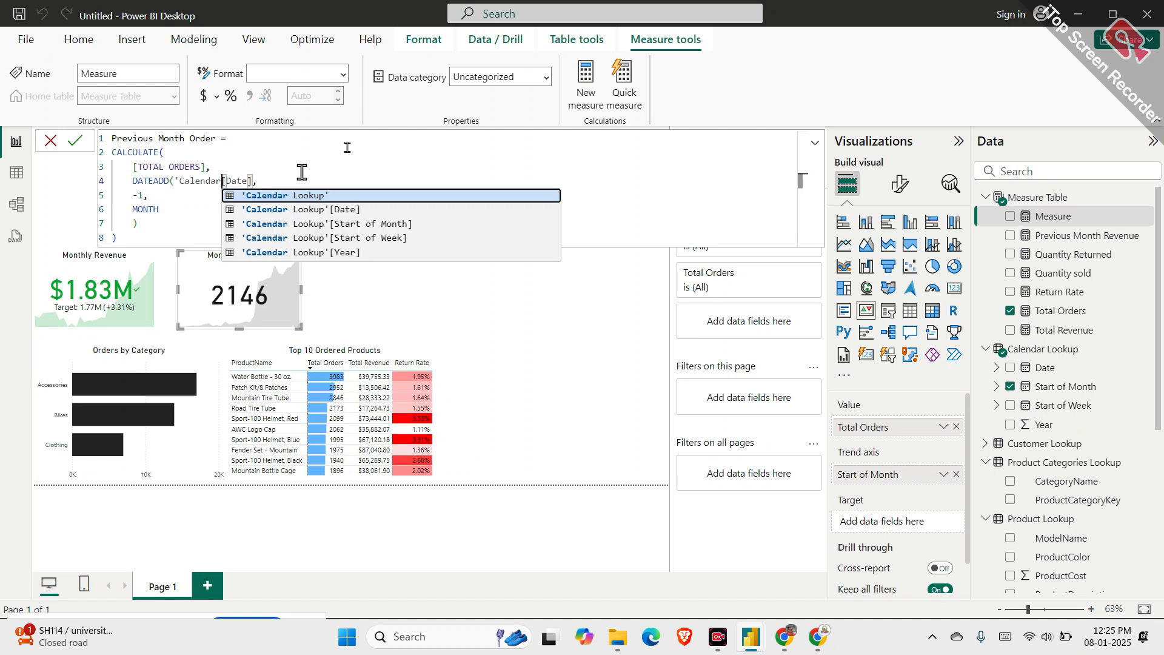
pyautogui.press('Tab')
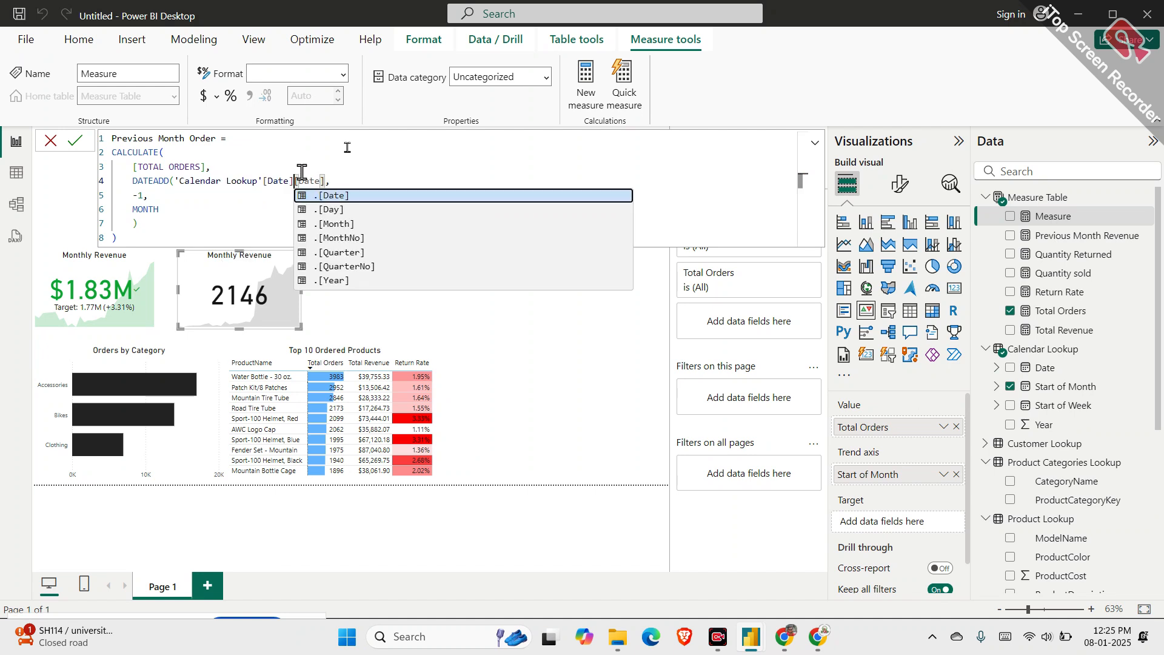
pyautogui.press('BackSpace')
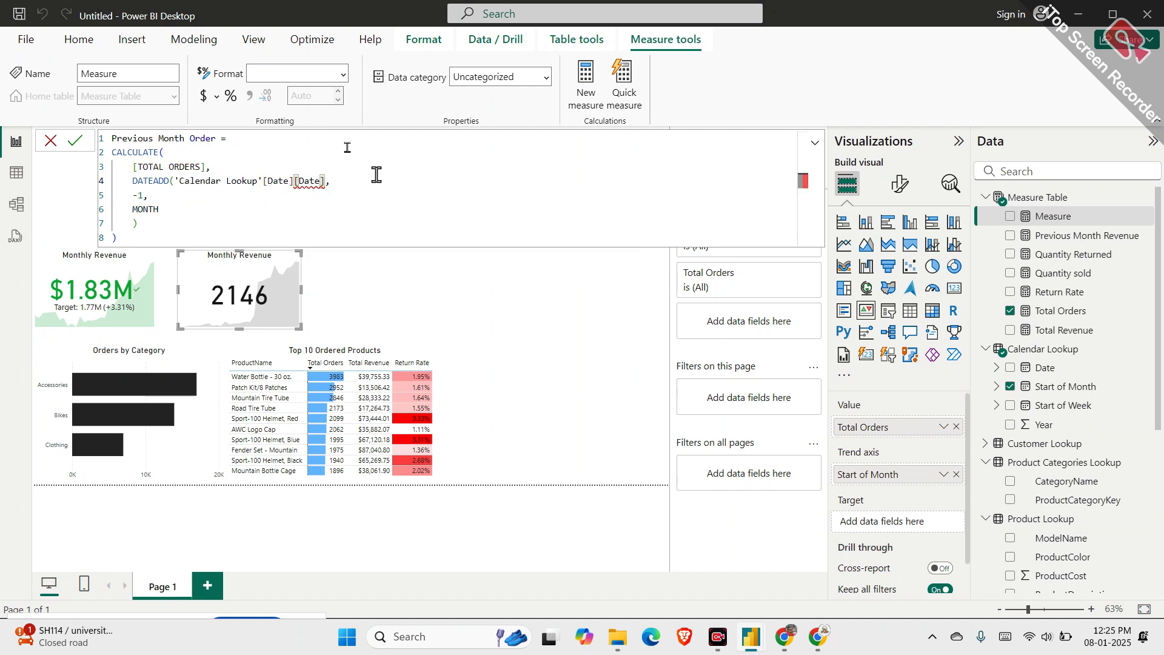
pyautogui.press('BackSpace')
pyautogui.press('BackSpace')
pyautogui.press('BackSpace')
pyautogui.press('BackSpace')
pyautogui.press('BackSpace')
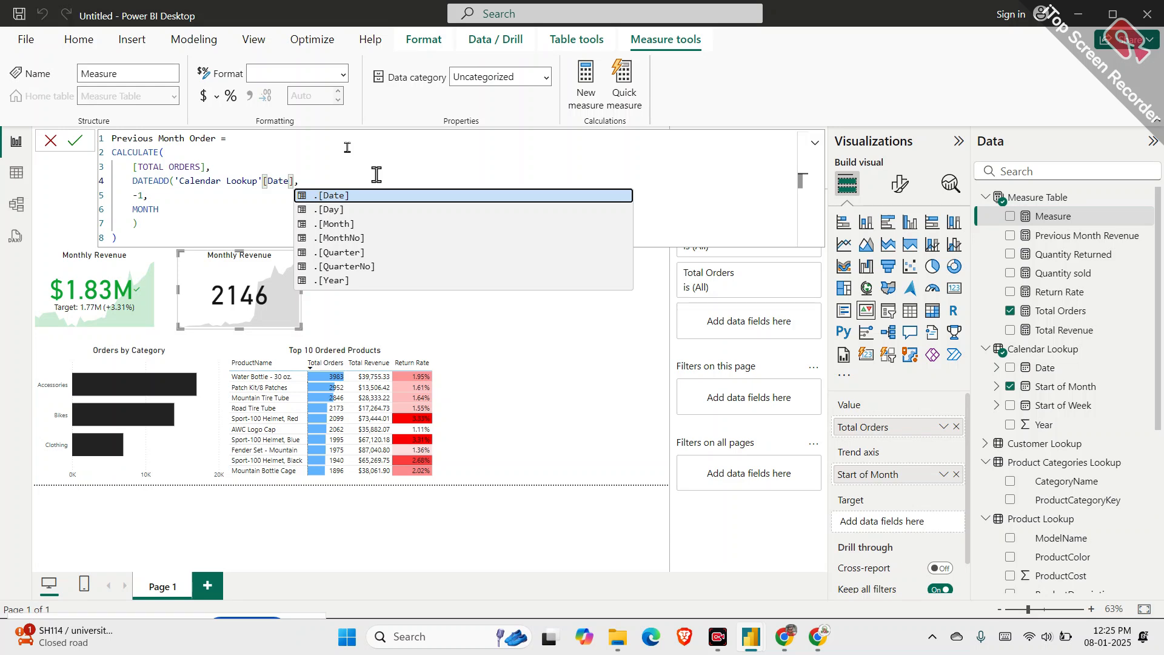
pyautogui.click(75, 141)
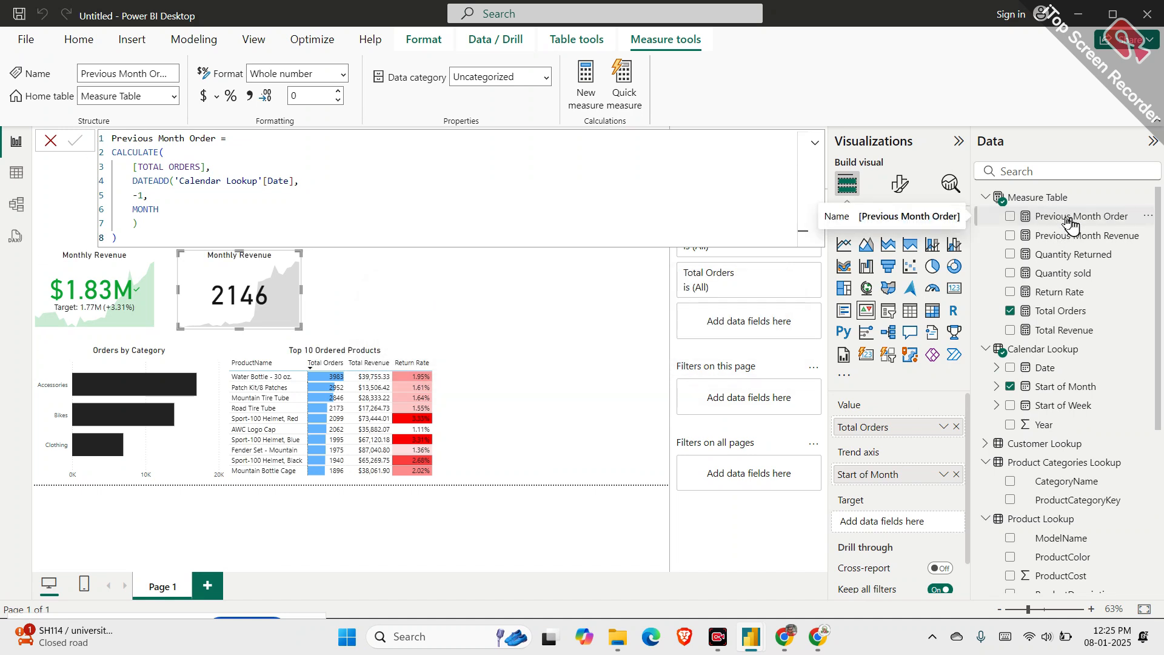
# Add the Previous Month Order measure as the target of the Total Orders KPI
pyautogui.moveTo(1068, 224); pyautogui.dragTo(1063, 229)
pyautogui.moveTo(1006, 364); pyautogui.dragTo(909, 522)
pyautogui.click(344, 293)
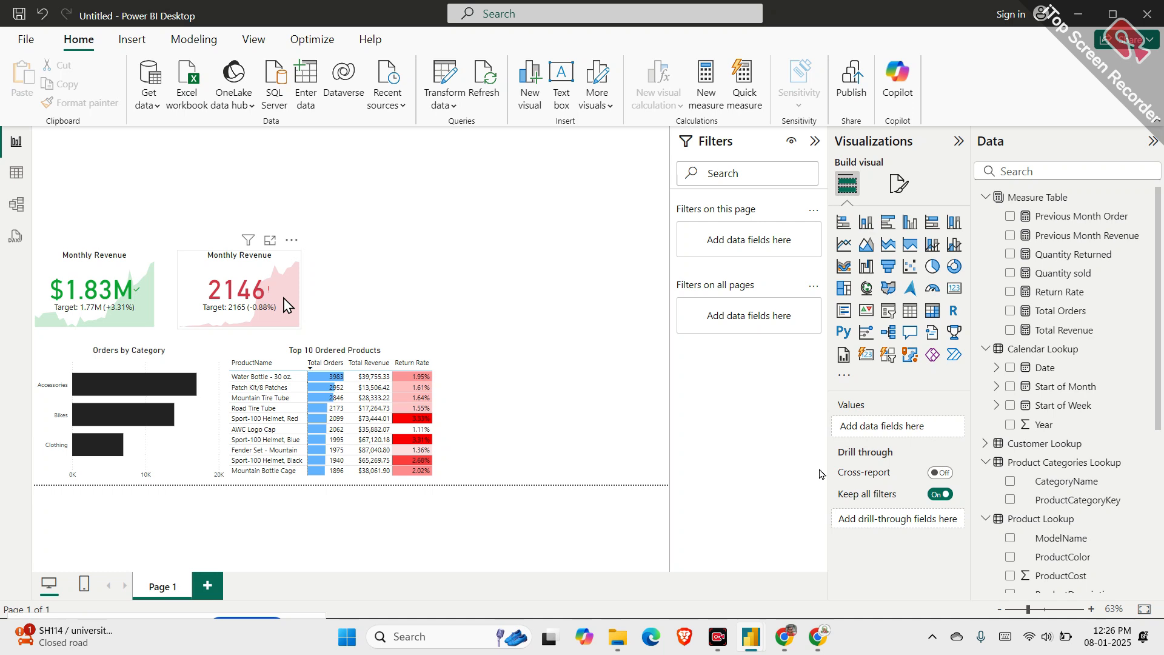
# Open the Previous Month Order formula and handwrite a sample target calculation of 110 with an arrow to the KPI's target field
pyautogui.click(287, 305)
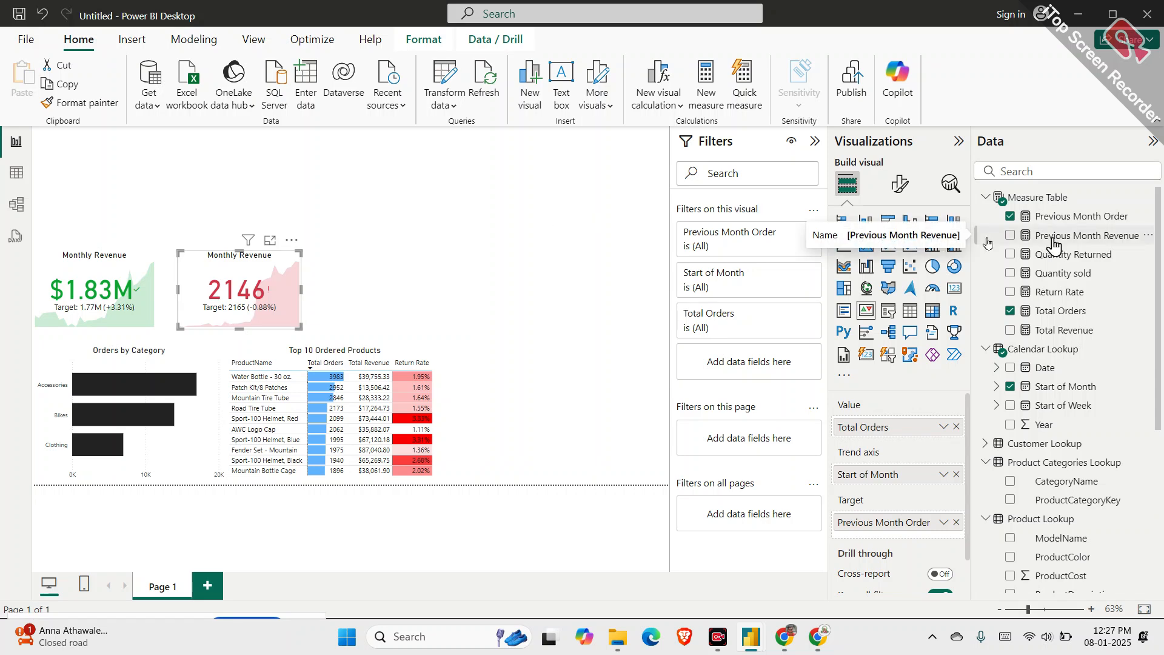
pyautogui.click(1058, 217)
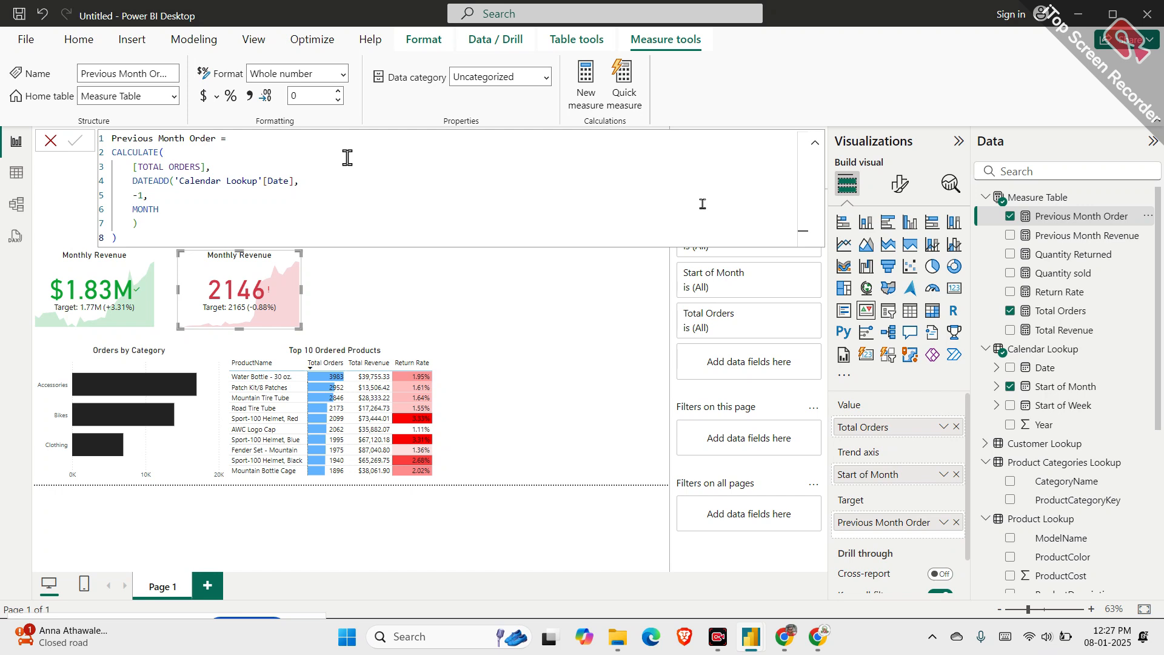
pyautogui.moveTo(474, 335)
pyautogui.mouseDown()
pyautogui.moveTo(481, 376)
pyautogui.moveTo(500, 349)
pyautogui.moveTo(594, 351)
pyautogui.mouseUp()
pyautogui.moveTo(588, 326); pyautogui.dragTo(568, 358)
pyautogui.moveTo(643, 313); pyautogui.dragTo(665, 325)
pyautogui.moveTo(705, 286); pyautogui.dragTo(706, 306)
pyautogui.moveTo(470, 416); pyautogui.dragTo(479, 448)
pyautogui.moveTo(638, 305); pyautogui.dragTo(644, 343)
pyautogui.moveTo(705, 289)
pyautogui.mouseDown()
pyautogui.moveTo(710, 325)
pyautogui.moveTo(704, 308)
pyautogui.mouseUp()
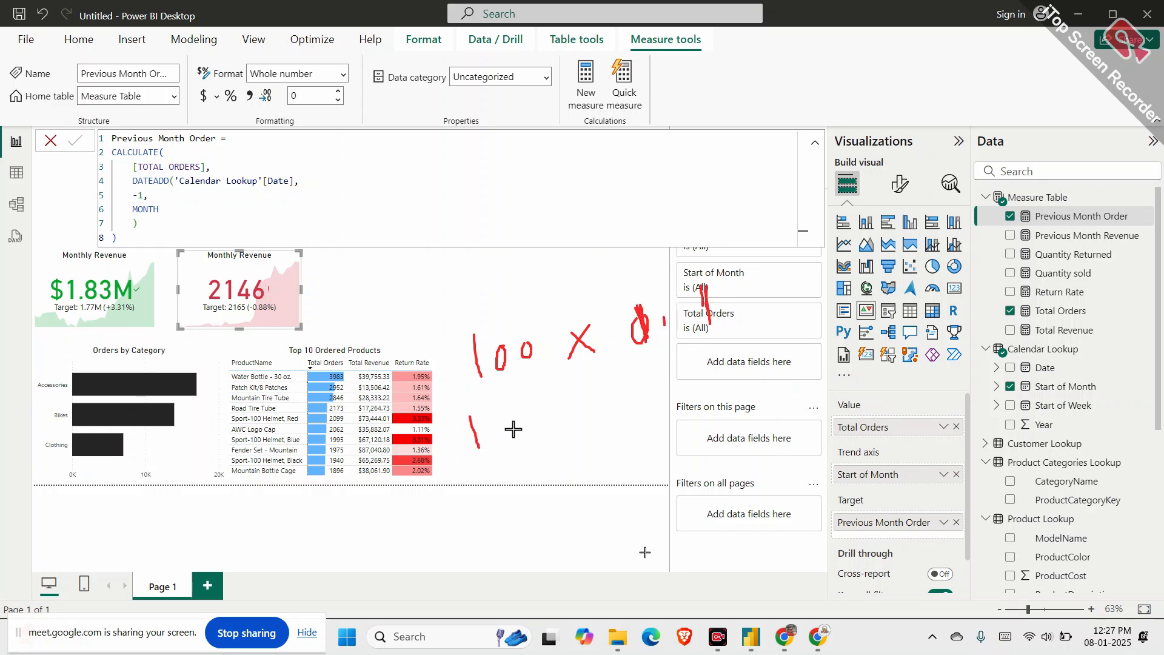
pyautogui.moveTo(505, 412); pyautogui.dragTo(515, 439)
pyautogui.moveTo(554, 407)
pyautogui.mouseDown()
pyautogui.moveTo(506, 382)
pyautogui.moveTo(532, 480)
pyautogui.moveTo(570, 402)
pyautogui.mouseUp()
pyautogui.moveTo(573, 434)
pyautogui.mouseDown()
pyautogui.moveTo(754, 456)
pyautogui.moveTo(840, 500)
pyautogui.moveTo(836, 514)
pyautogui.mouseUp()
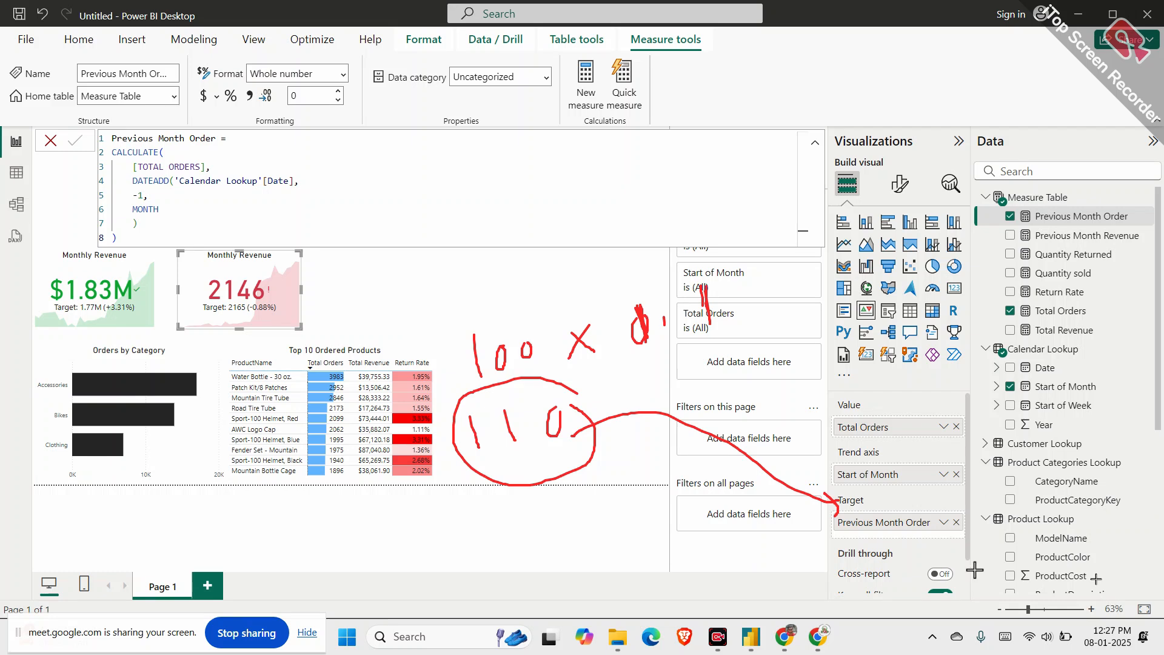
# Circle the Total Orders KPI's value and target text, and clear all the handwritten annotations
pyautogui.moveTo(233, 274)
pyautogui.mouseDown()
pyautogui.moveTo(277, 300)
pyautogui.moveTo(245, 274)
pyautogui.mouseUp()
pyautogui.moveTo(188, 329)
pyautogui.mouseDown()
pyautogui.moveTo(279, 306)
pyautogui.moveTo(182, 342)
pyautogui.moveTo(249, 341)
pyautogui.mouseUp()
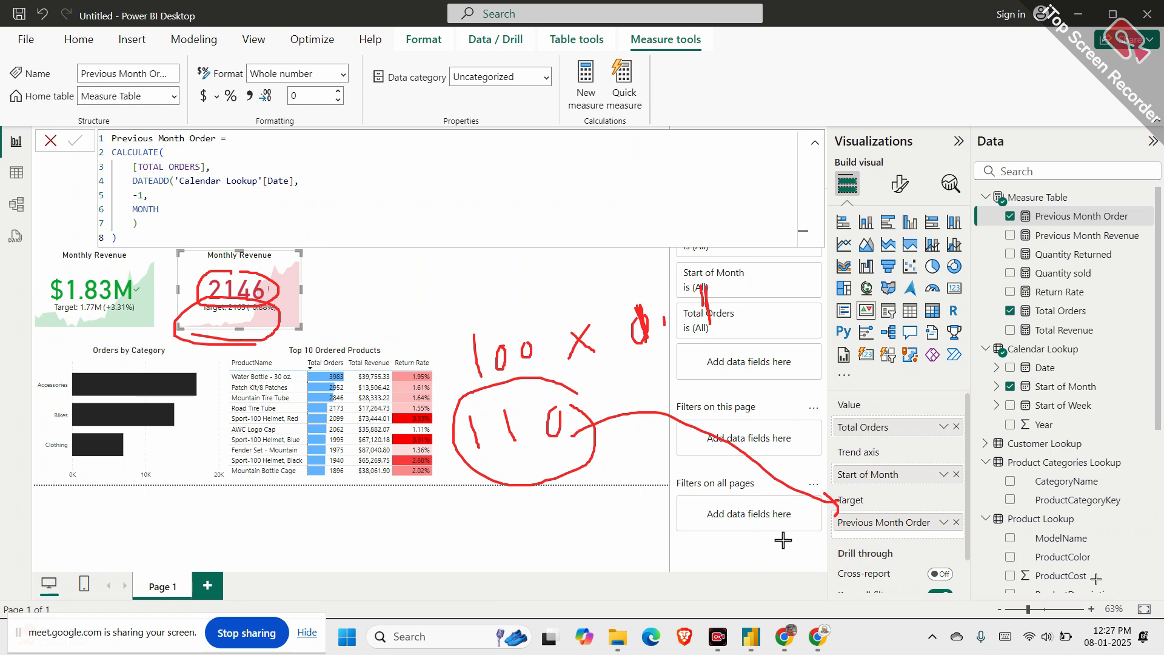
pyautogui.click(883, 609)
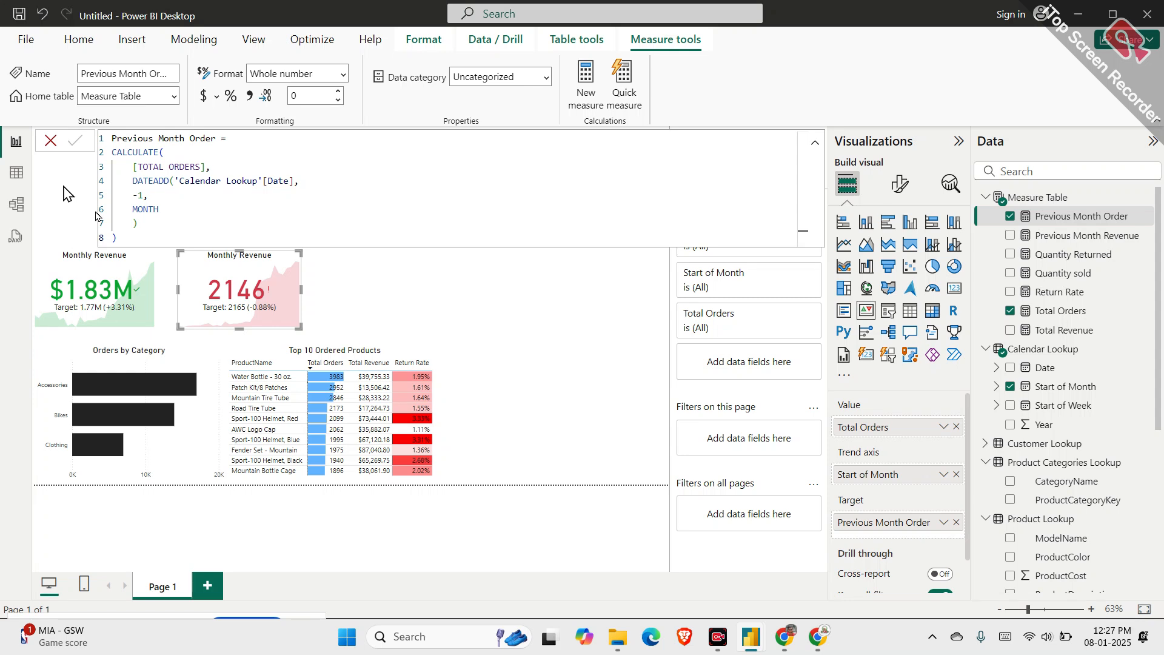
pyautogui.click(47, 143)
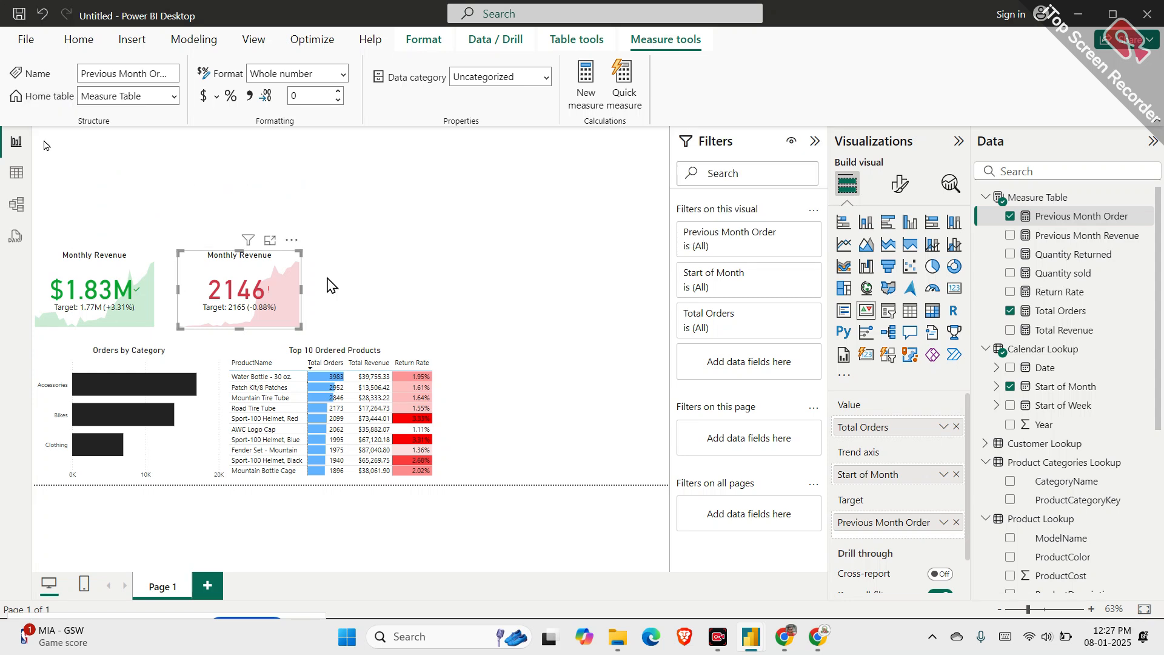
# Paste another copy of the Total Orders KPI and place it to the right of the existing two KPIs
pyautogui.click(354, 290)
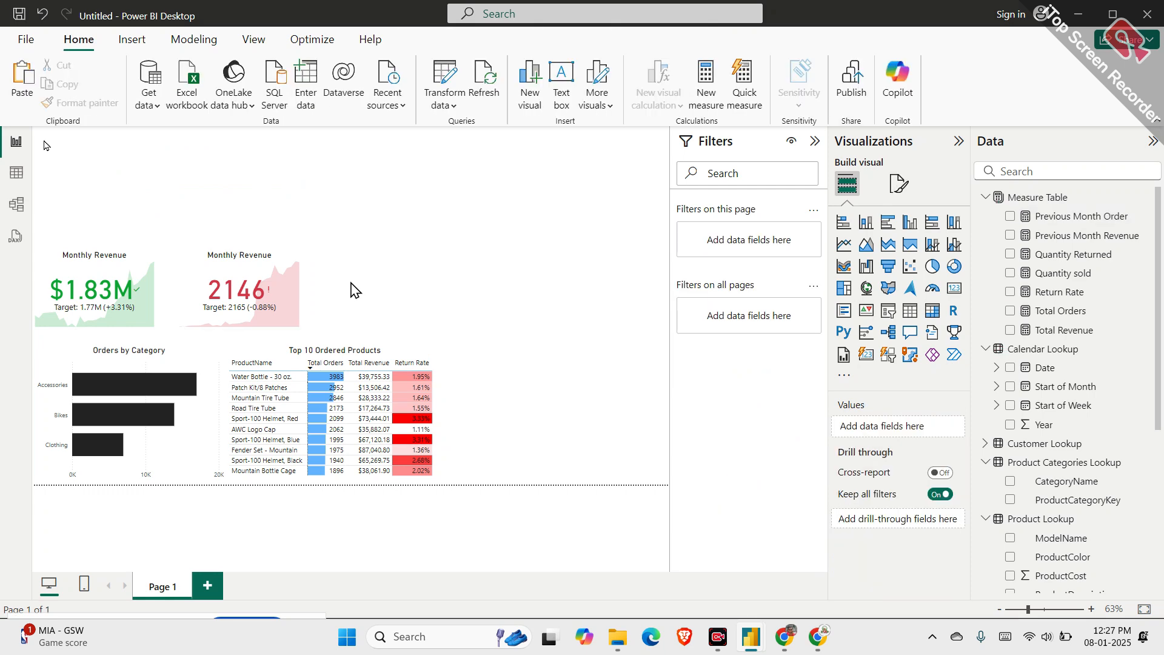
pyautogui.hotkey('ctrl', 'v')
pyautogui.moveTo(274, 288); pyautogui.dragTo(418, 291)
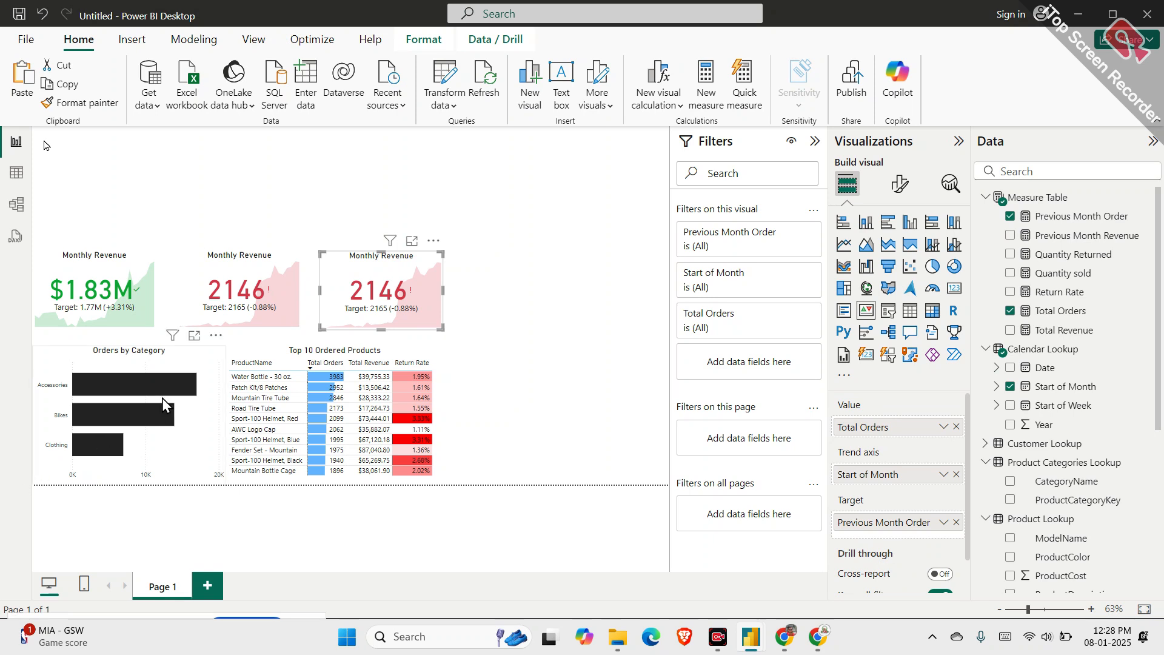
# Select the three KPIs together and nudge them slightly down, closer to the visuals below
pyautogui.click(152, 295)
pyautogui.keyDown('ctrl'); pyautogui.click(206, 288); pyautogui.keyUp('ctrl')
pyautogui.keyDown('ctrl'); pyautogui.click(363, 285); pyautogui.keyUp('ctrl')
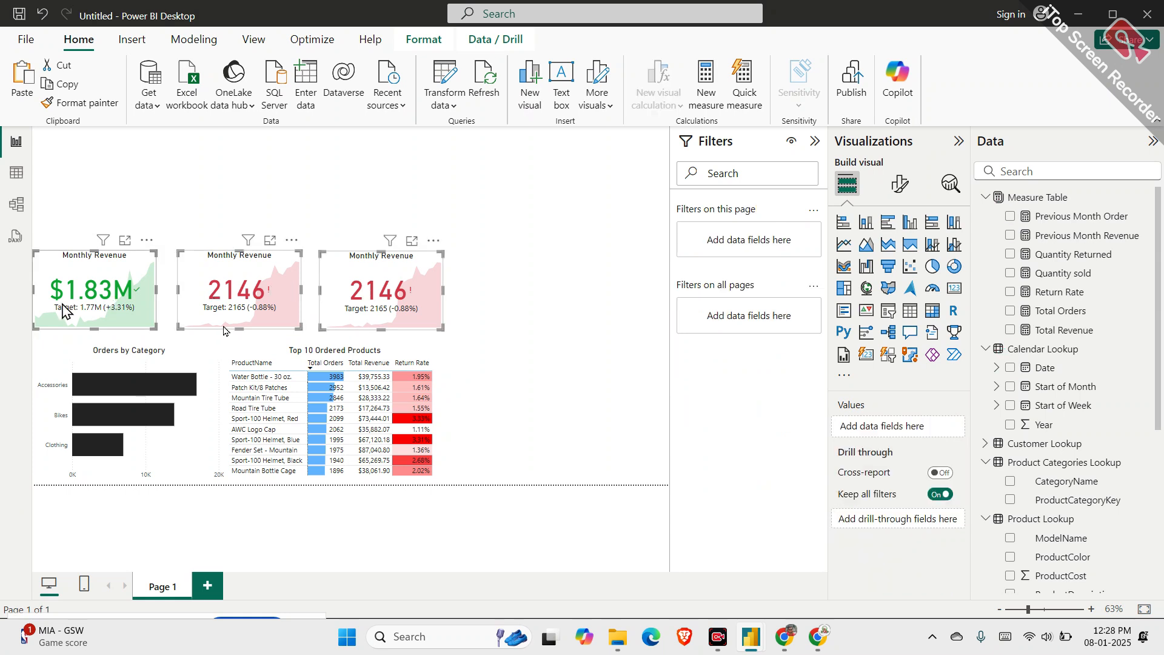
pyautogui.moveTo(88, 297); pyautogui.dragTo(88, 308)
pyautogui.hotkey('ctrl', 'z')
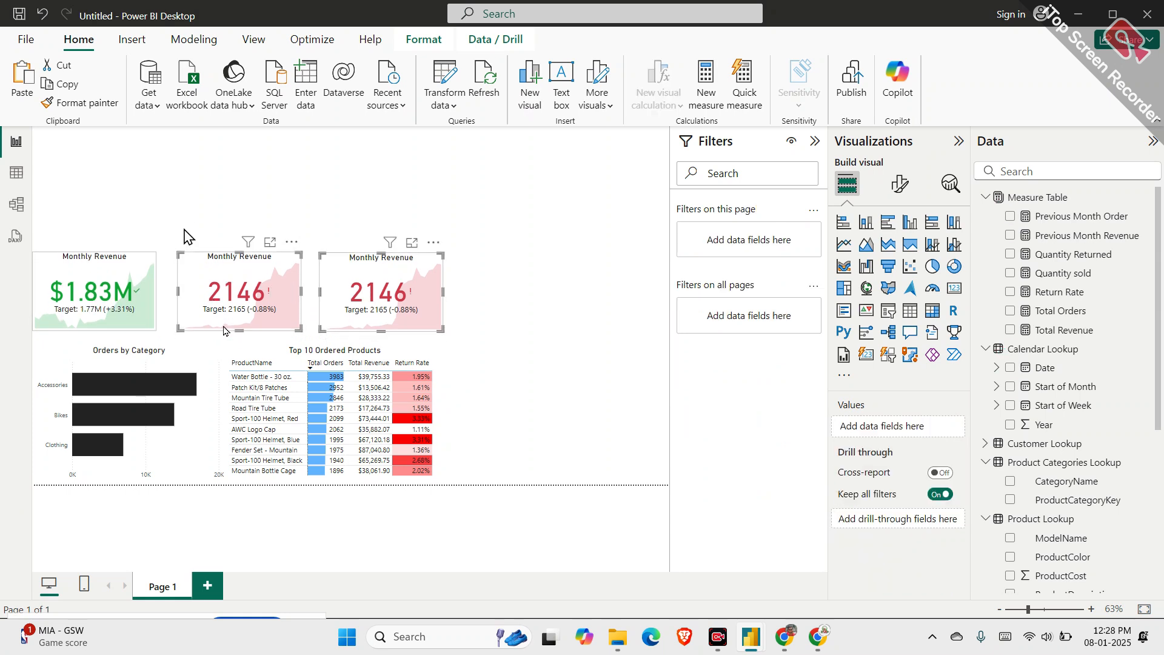
# Adjust the three KPIs one by one so they sit roughly in one row, moving the middle one slightly left
pyautogui.click(129, 301)
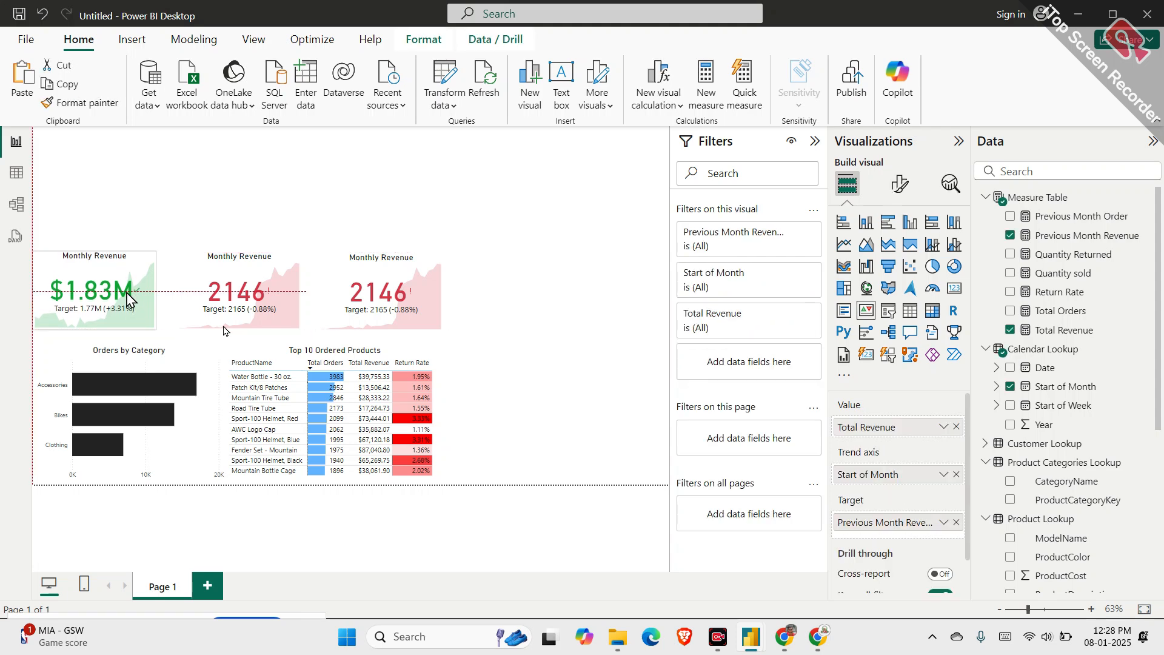
pyautogui.moveTo(126, 295); pyautogui.dragTo(127, 295)
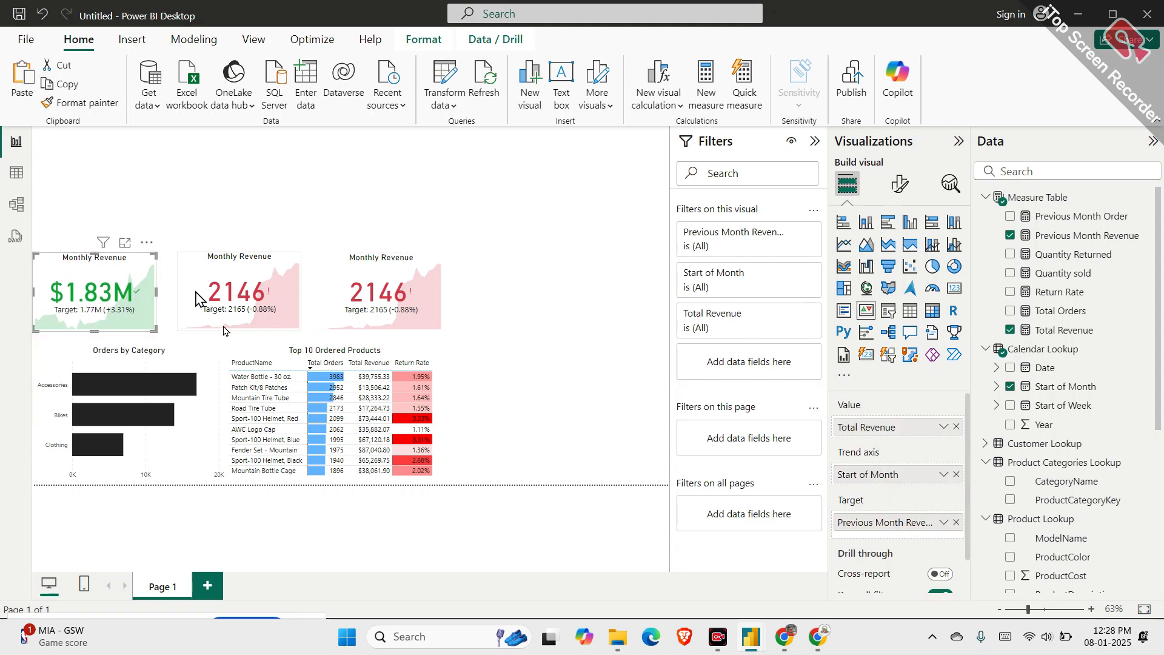
pyautogui.moveTo(202, 292); pyautogui.dragTo(199, 292)
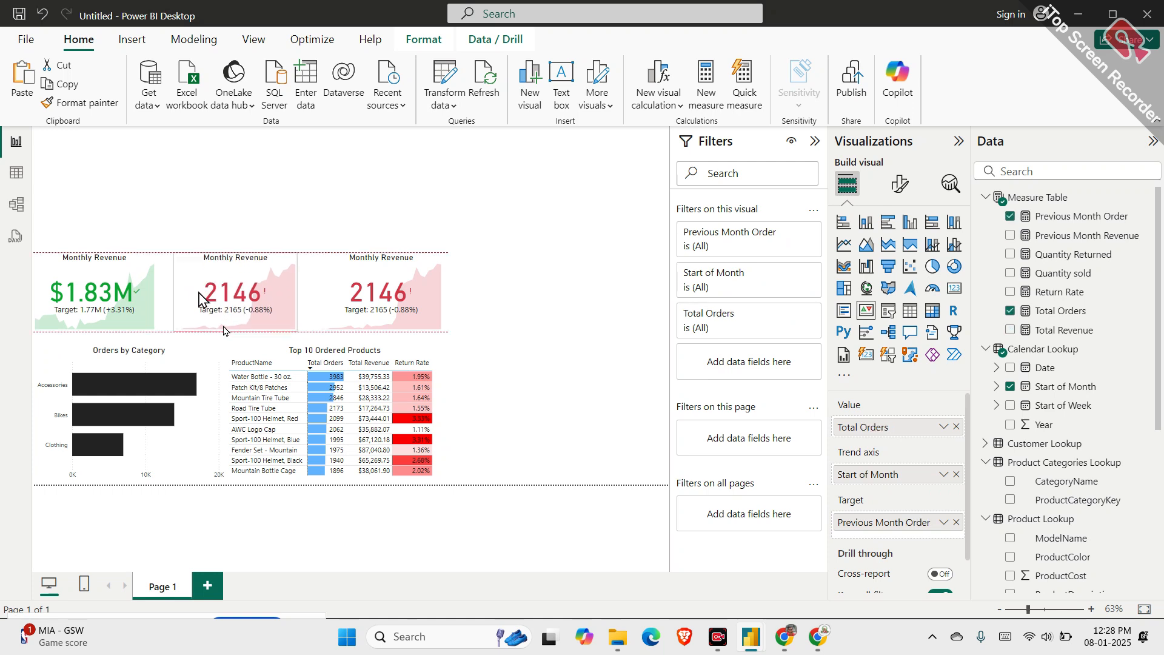
pyautogui.moveTo(348, 299); pyautogui.dragTo(349, 292)
# Select all three KPIs, distribute them horizontally and align their tops
pyautogui.click(132, 285)
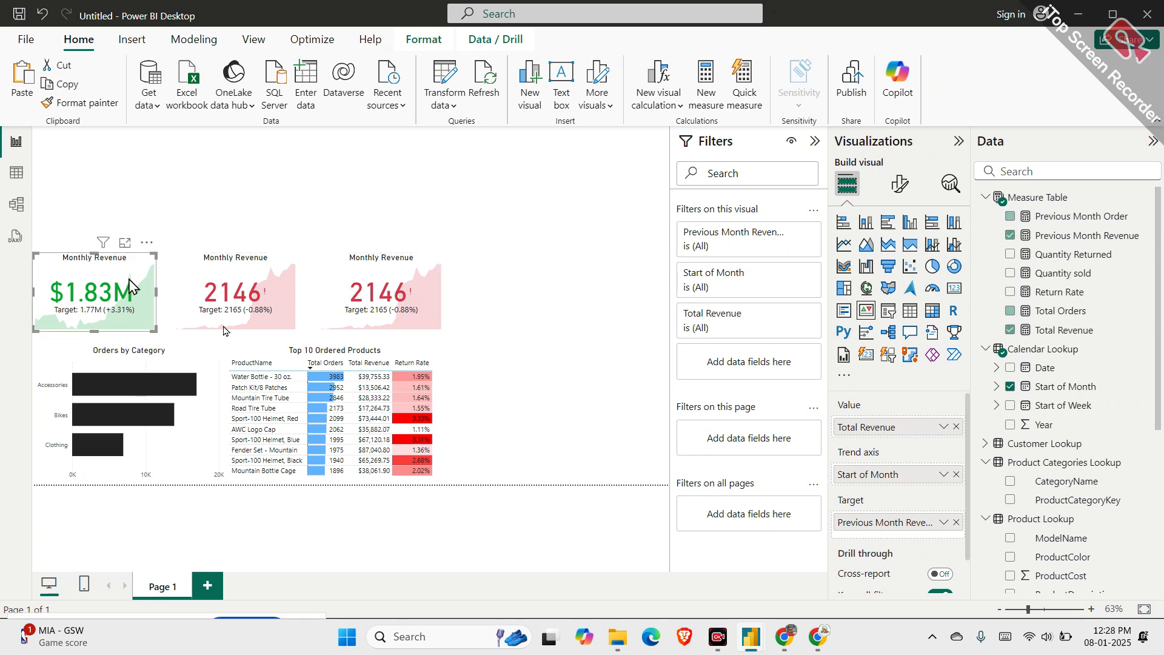
pyautogui.keyDown('ctrl'); pyautogui.click(291, 284); pyautogui.keyUp('ctrl')
pyautogui.keyDown('ctrl'); pyautogui.click(336, 280); pyautogui.keyUp('ctrl')
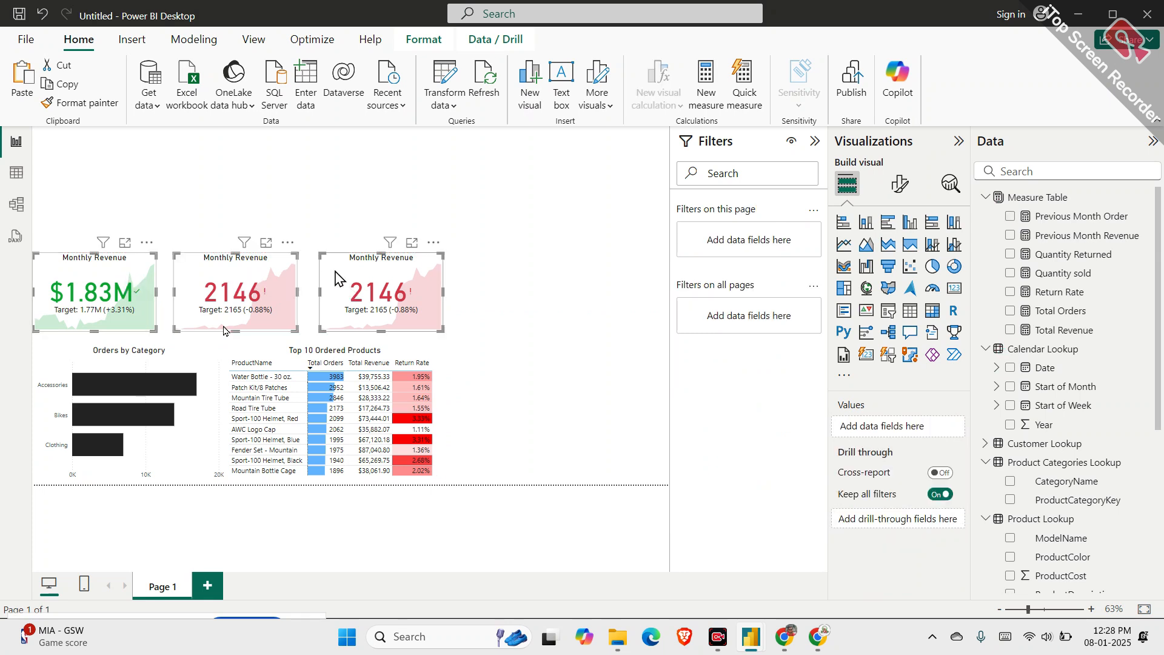
pyautogui.click(439, 41)
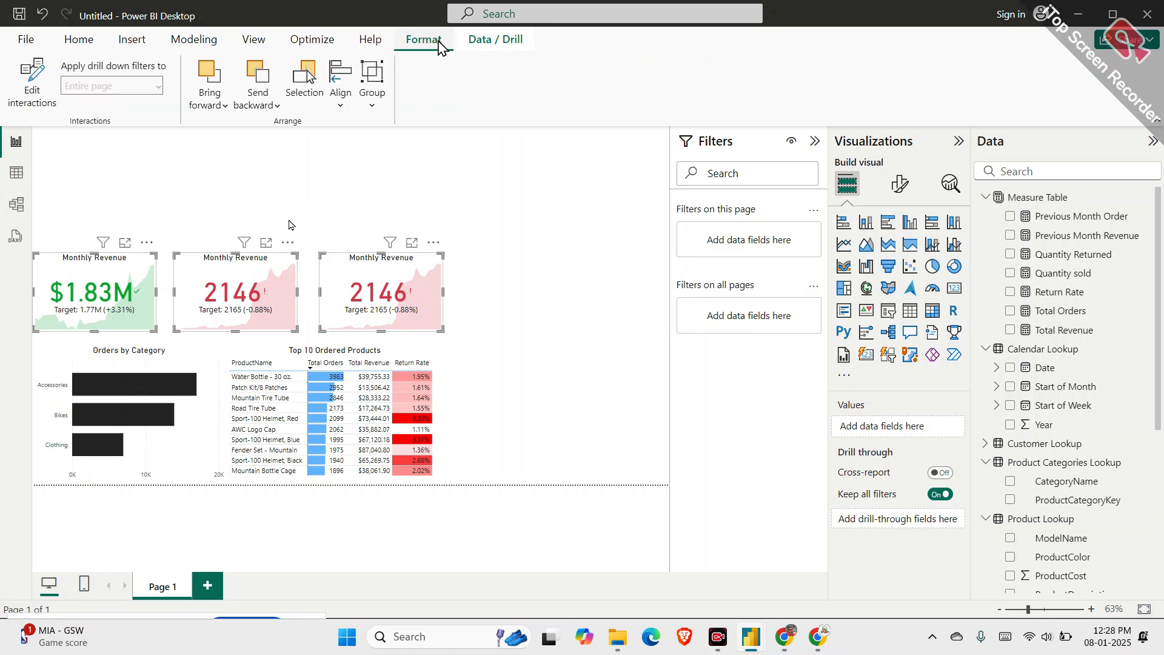
pyautogui.click(345, 97)
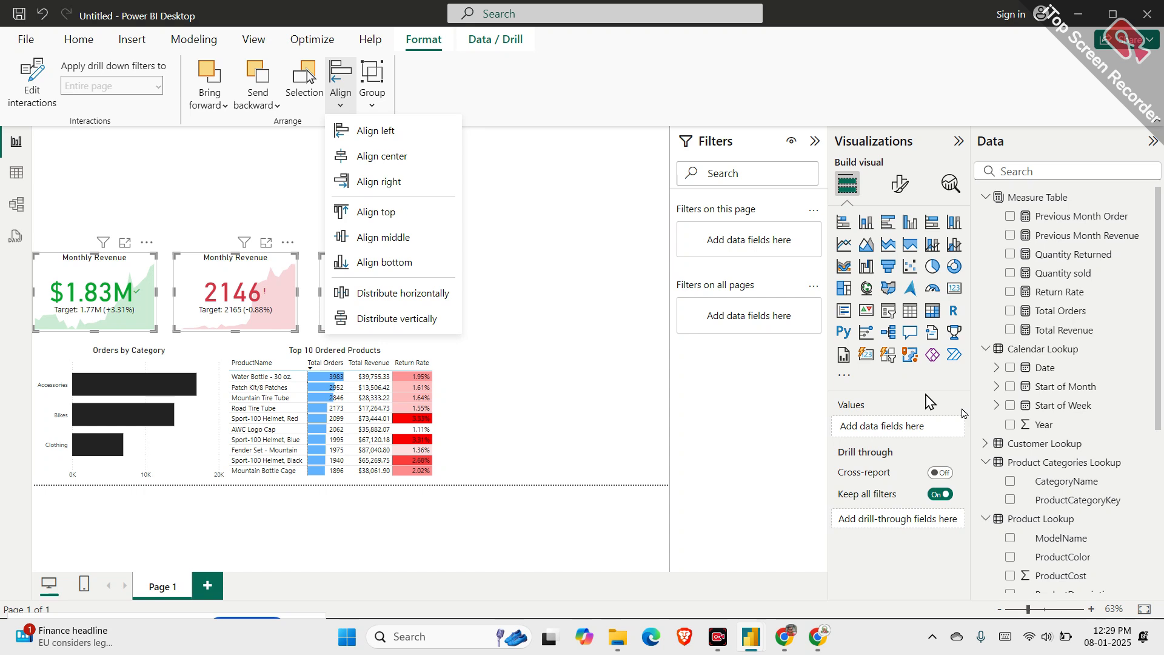
pyautogui.click(339, 295)
pyautogui.click(340, 84)
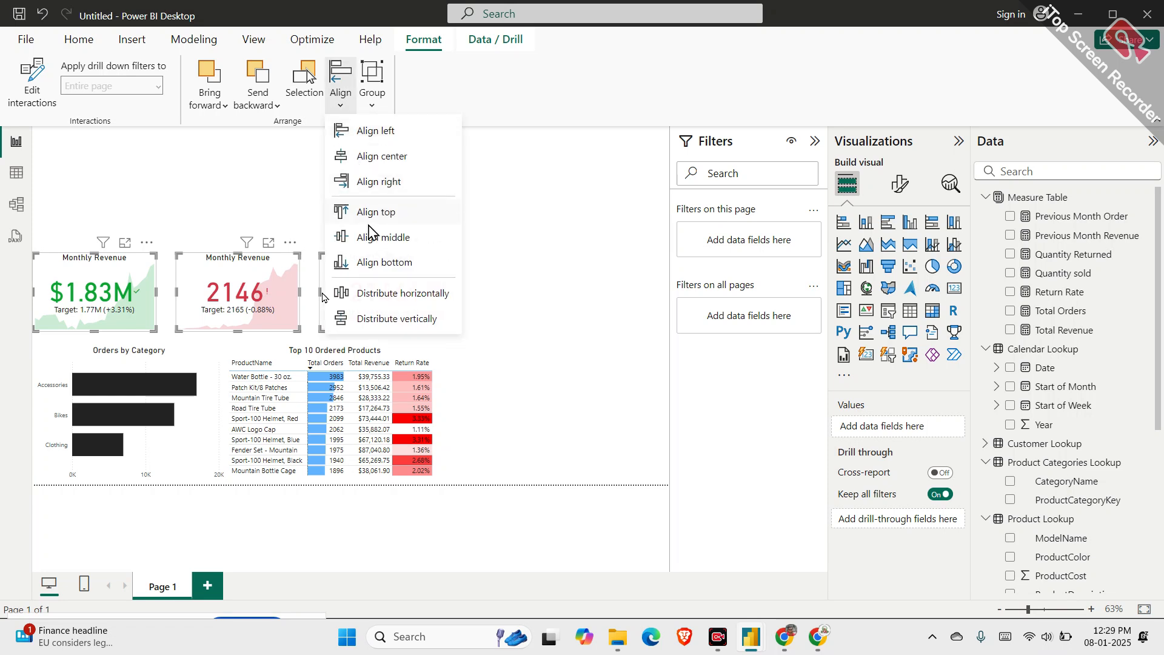
pyautogui.click(376, 212)
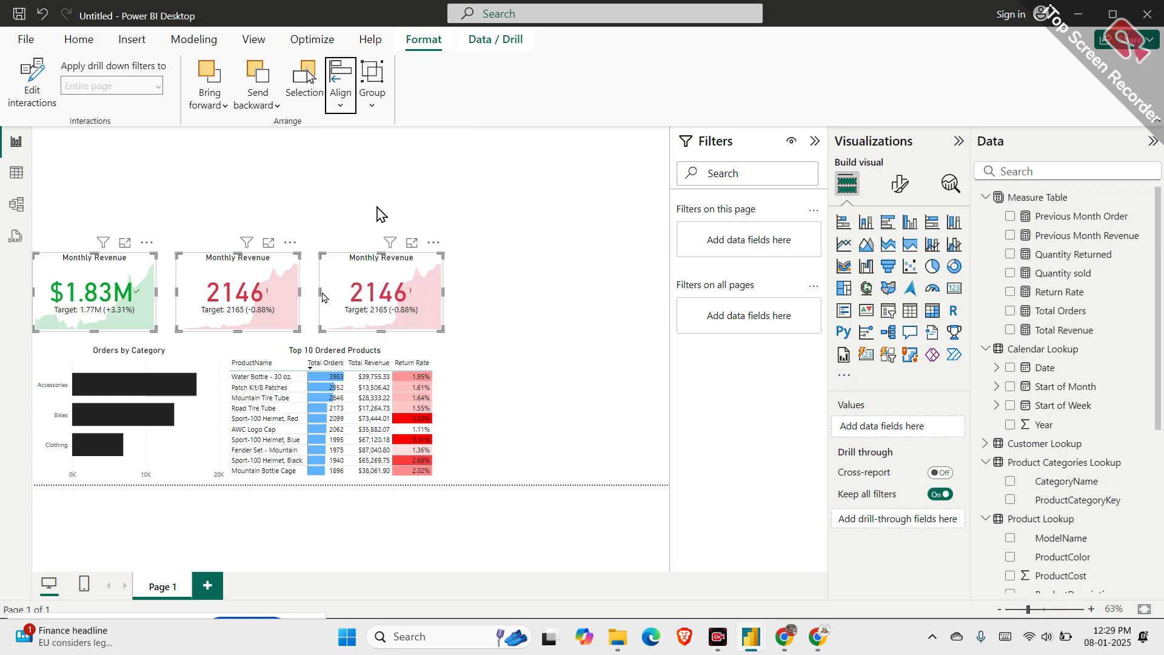
pyautogui.click(462, 190)
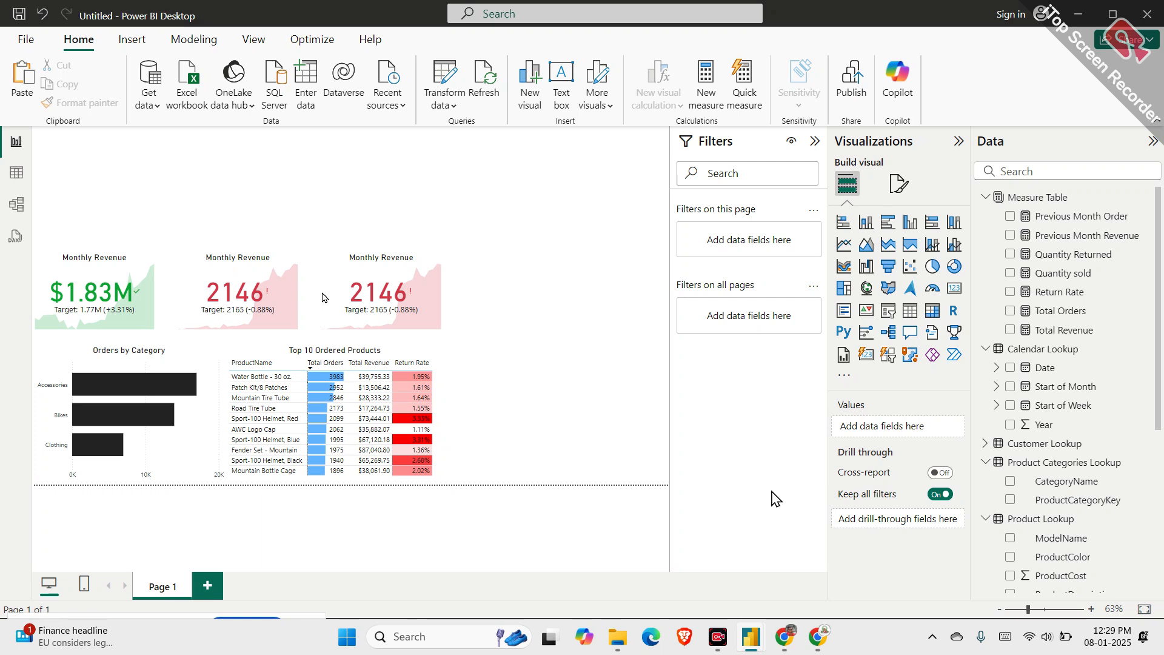
# Try a 17% trend axis transparency on the Total Revenue KPI and set it back to 20%
pyautogui.click(419, 274)
pyautogui.click(265, 289)
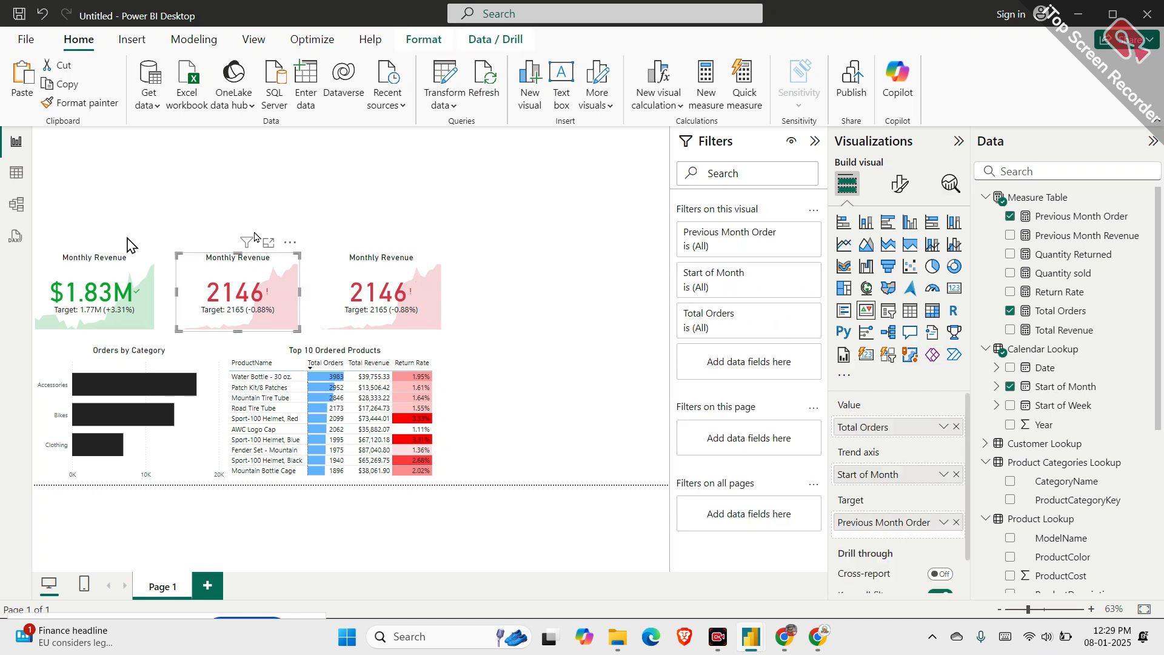
pyautogui.click(124, 269)
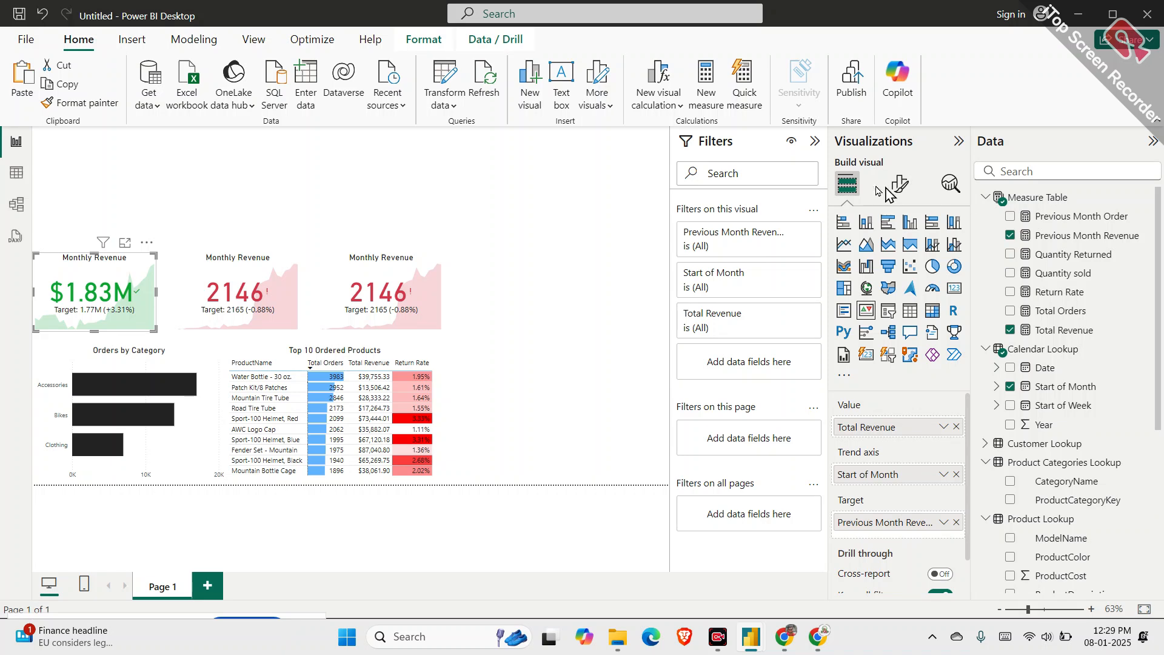
pyautogui.click(900, 183)
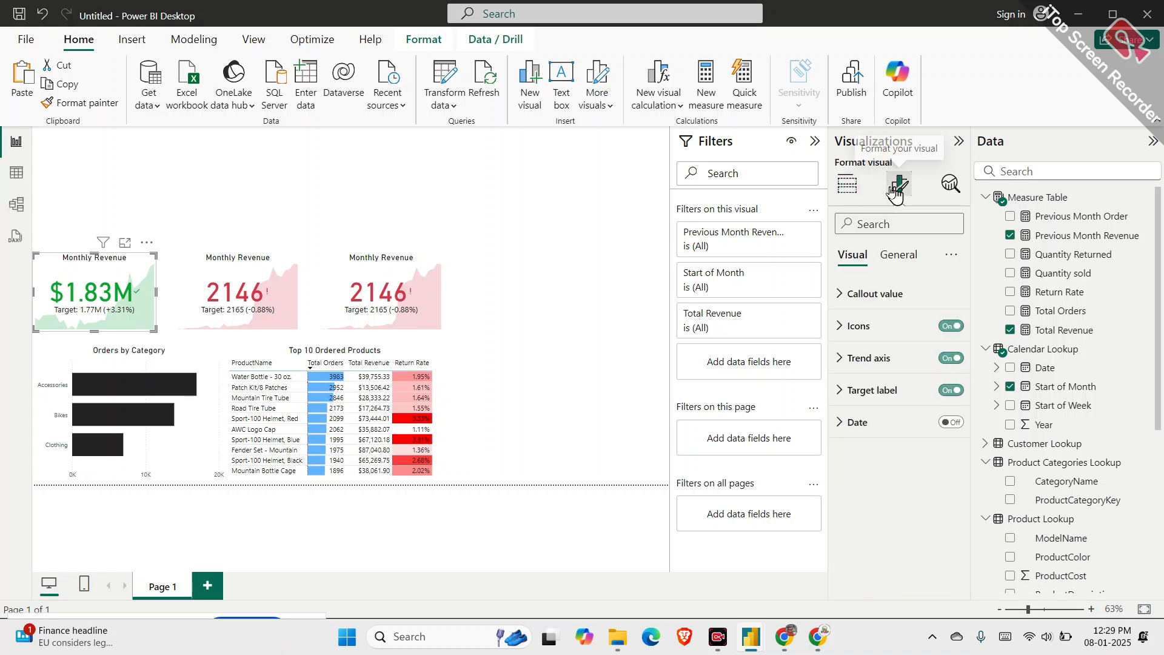
pyautogui.click(885, 357)
pyautogui.scroll(-2, 885, 350)
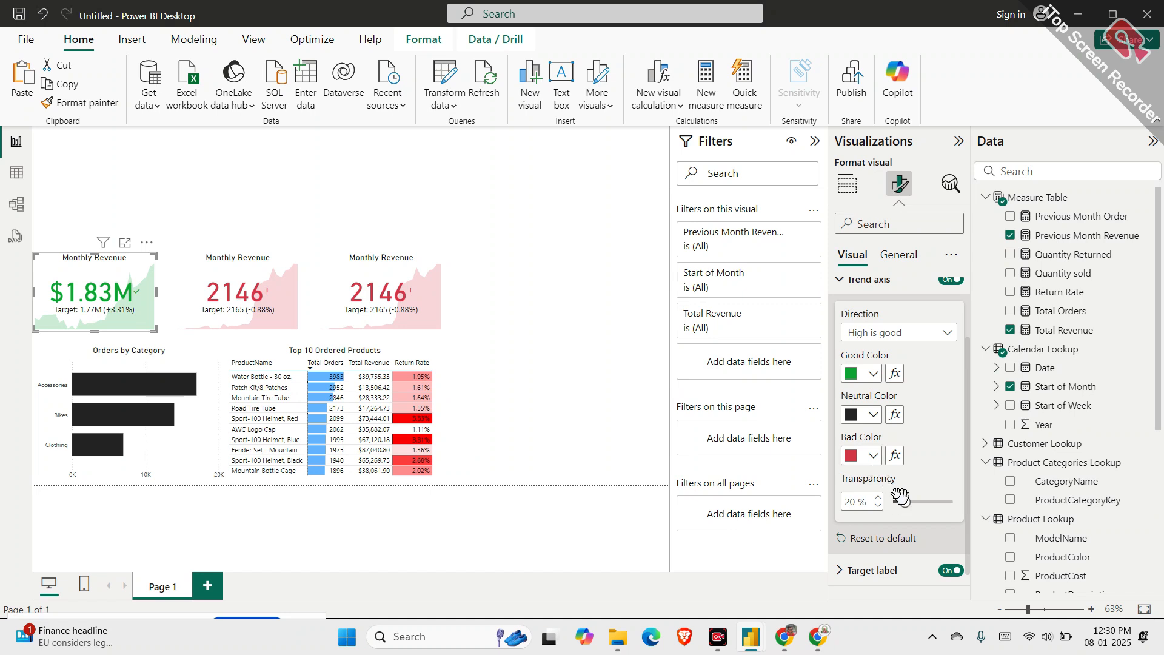
pyautogui.moveTo(901, 498)
pyautogui.mouseDown()
pyautogui.moveTo(927, 500)
pyautogui.moveTo(903, 508)
pyautogui.mouseUp()
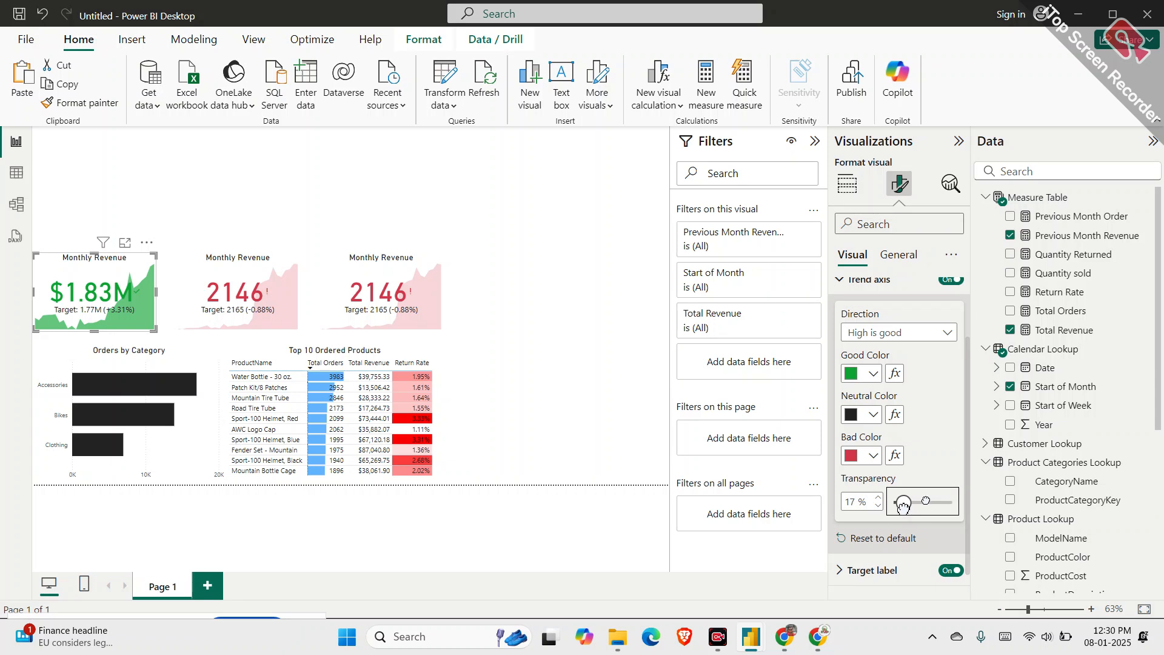
pyautogui.doubleClick(863, 504)
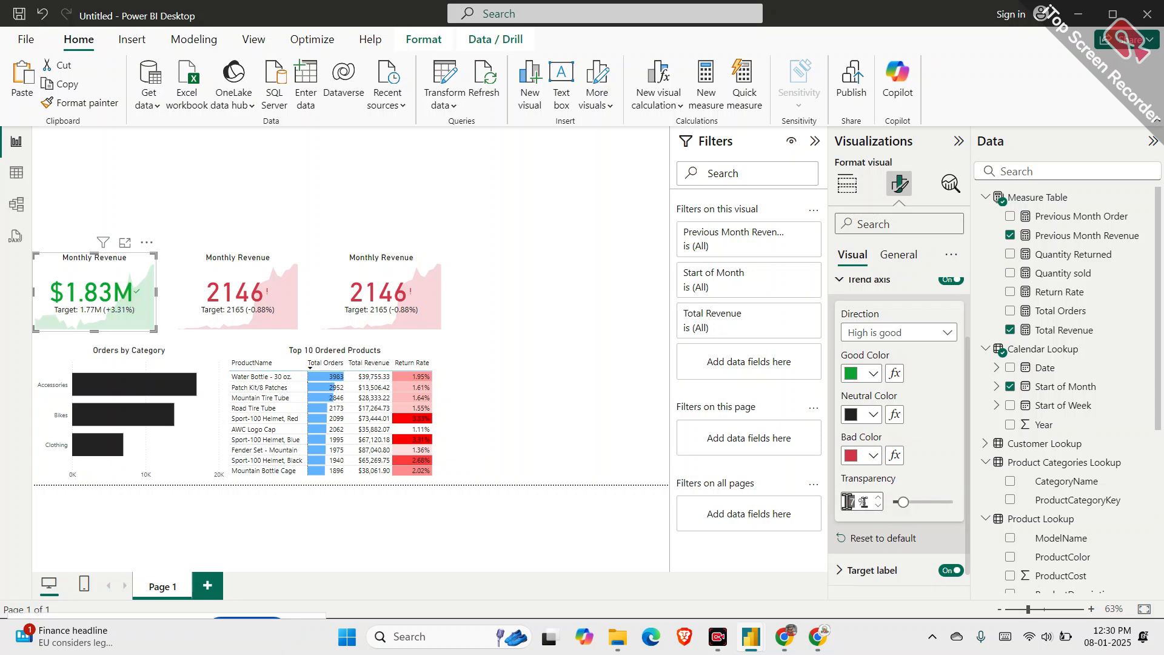
pyautogui.write('20')
pyautogui.press('Return')
pyautogui.click(153, 181)
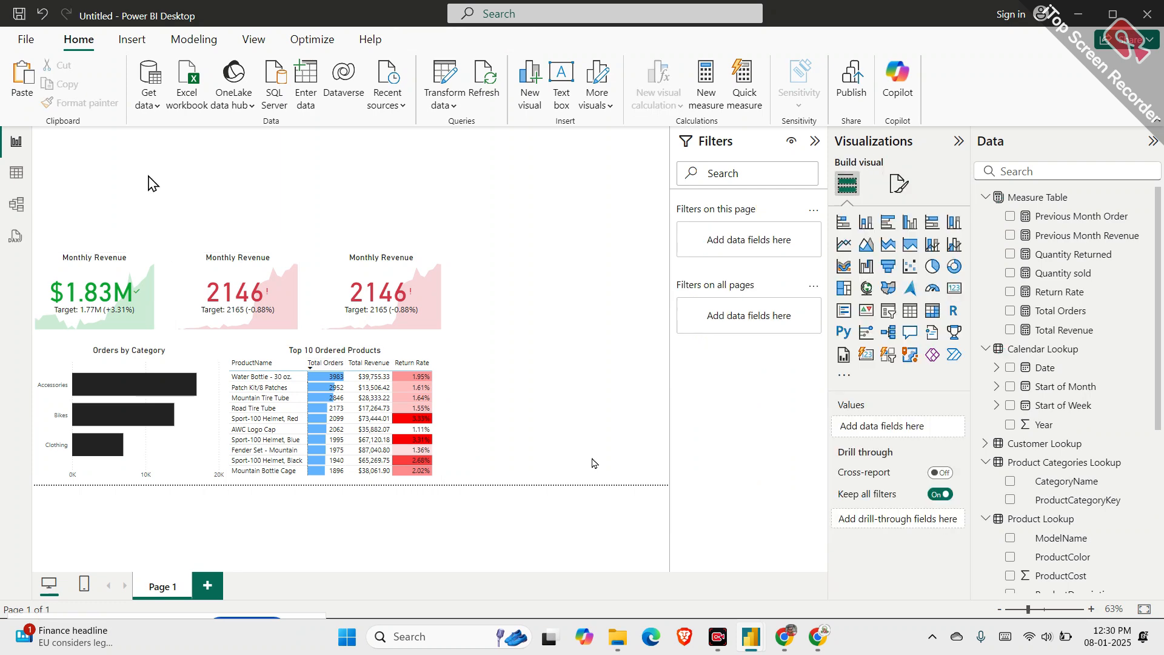
# Compare the right edge of the third KPI with the right edge of the Top 10 Ordered Products table
pyautogui.click(436, 320)
pyautogui.click(442, 357)
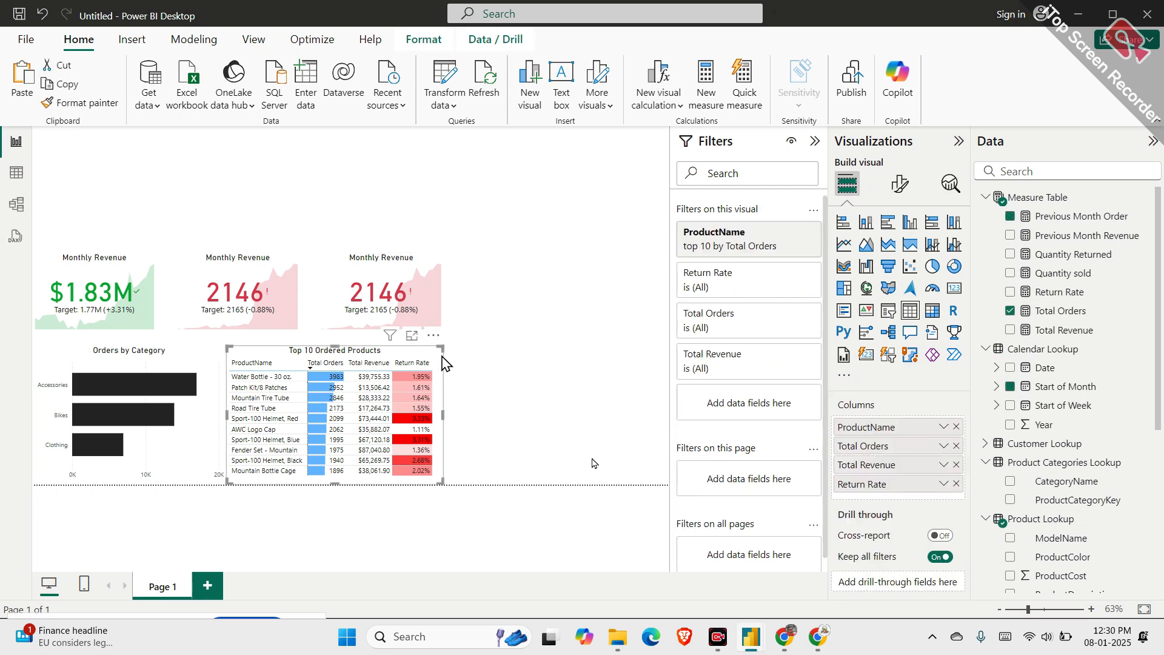
pyautogui.click(440, 302)
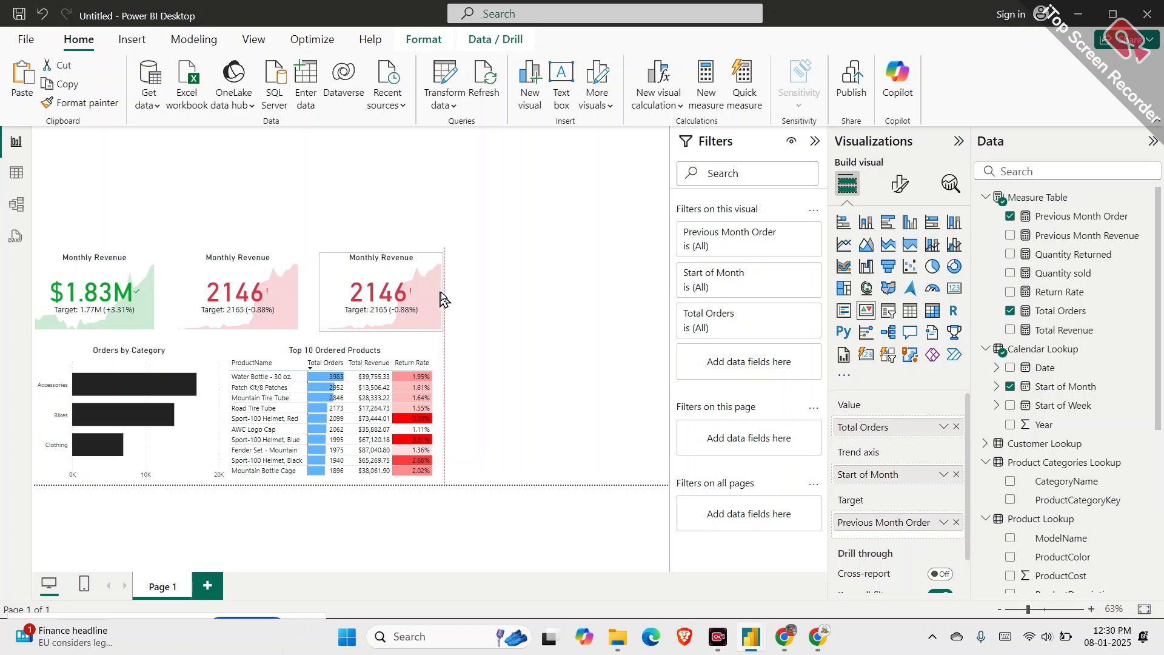
pyautogui.click(475, 297)
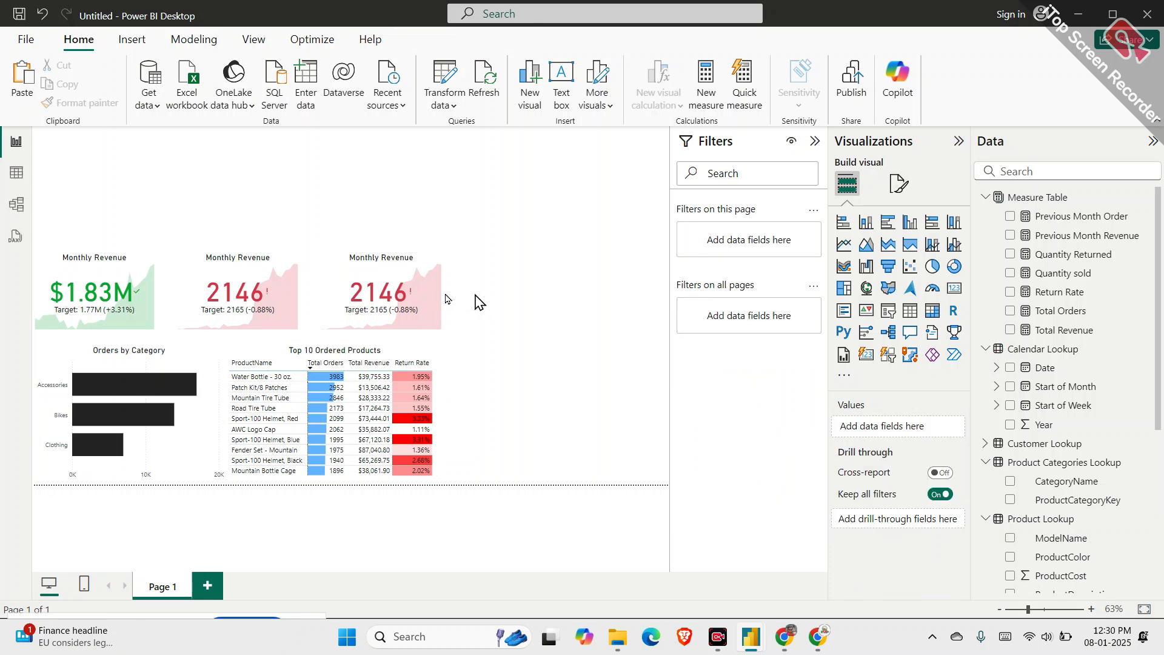
# Select the third KPI, above the Top 10 Ordered Products table
pyautogui.click(390, 282)
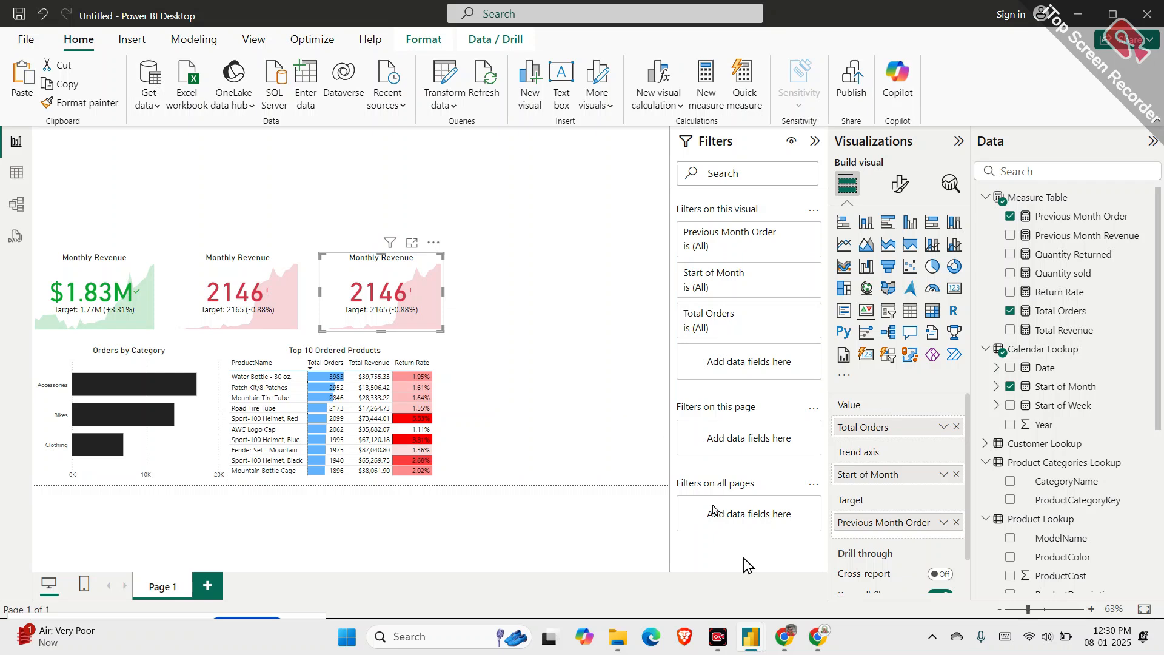
pyautogui.moveTo(791, 639)
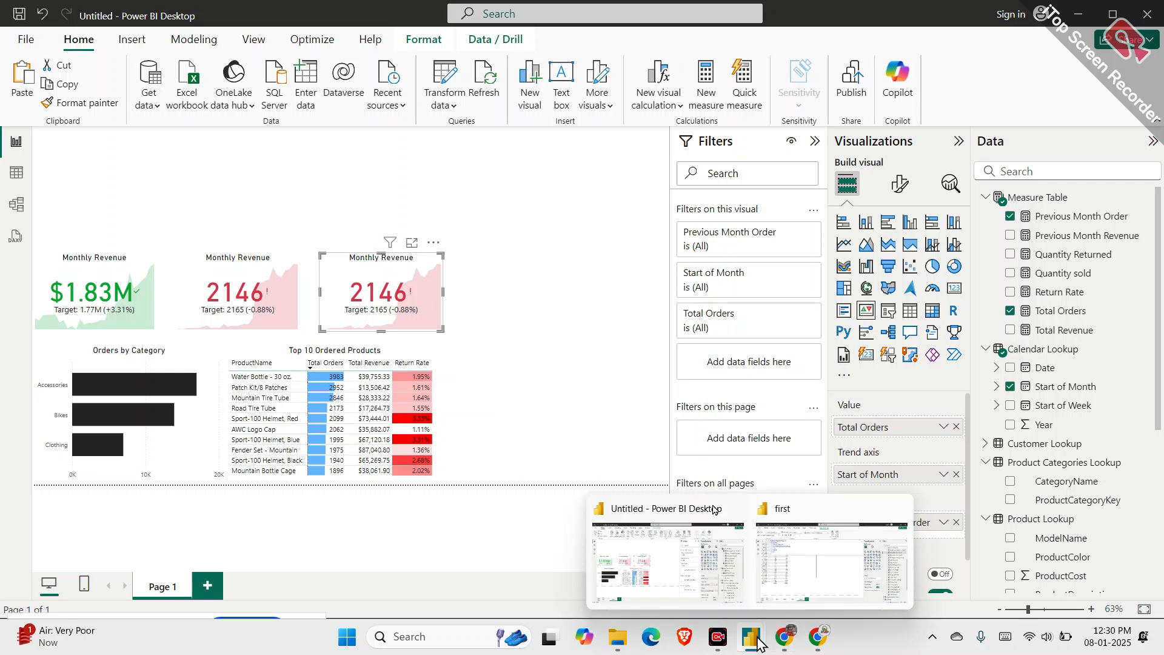